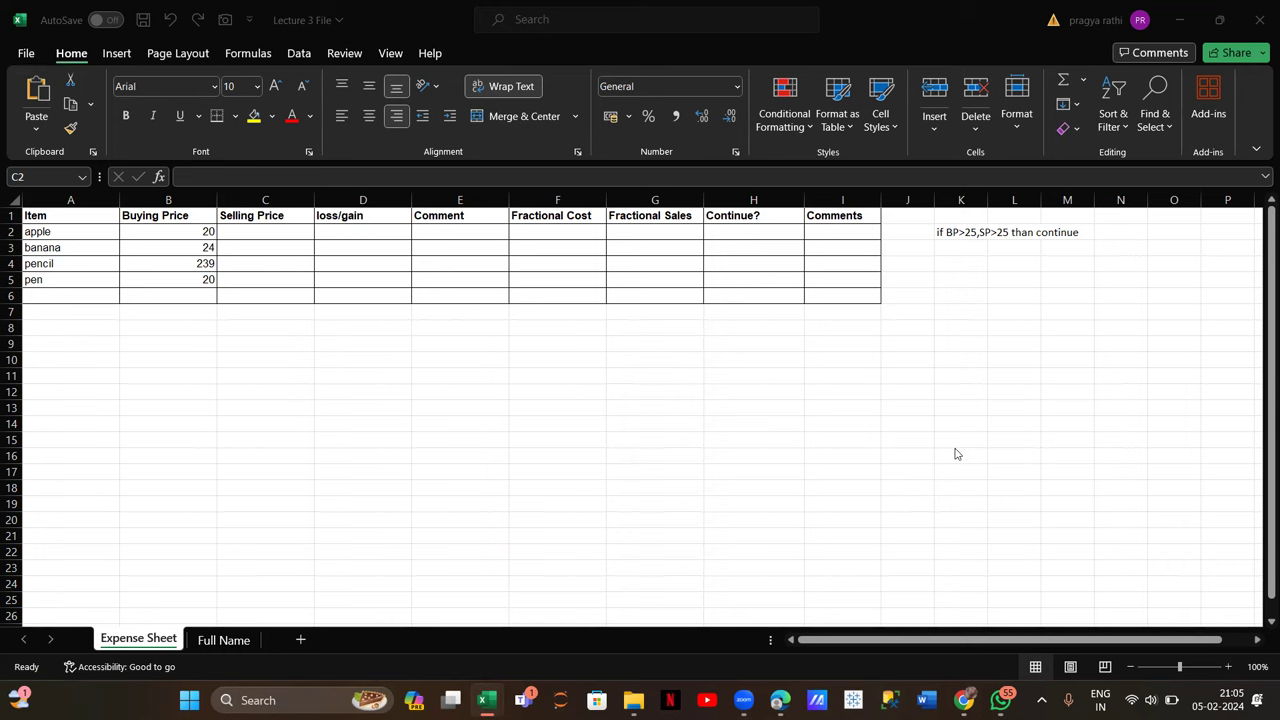
Enter +, -, /, * and ^ one per cell in E9 through E13.
key(shift+Right)
key(shift+Right)
key(shift+Right)
key(shift+Right)
key(shift+Right)
key(shift+Right)
key(shift+Down)
key(shift+Down)
key(shift+Down)
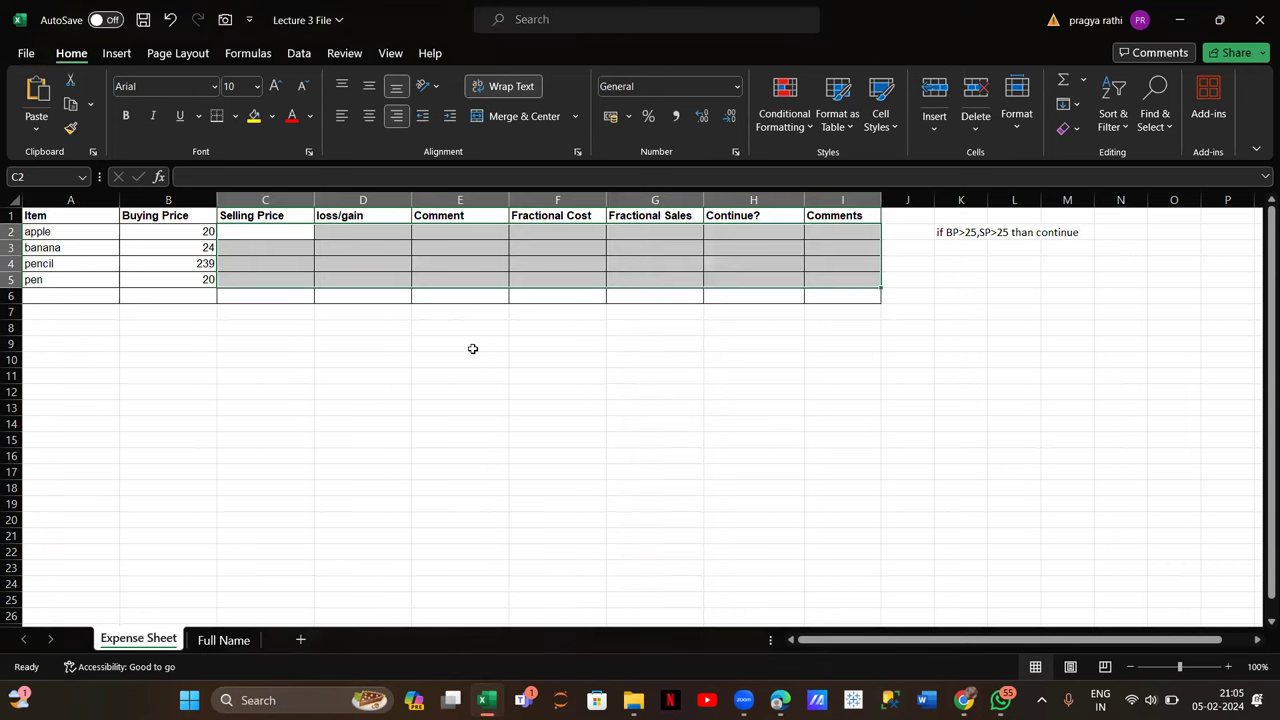
click(452, 339)
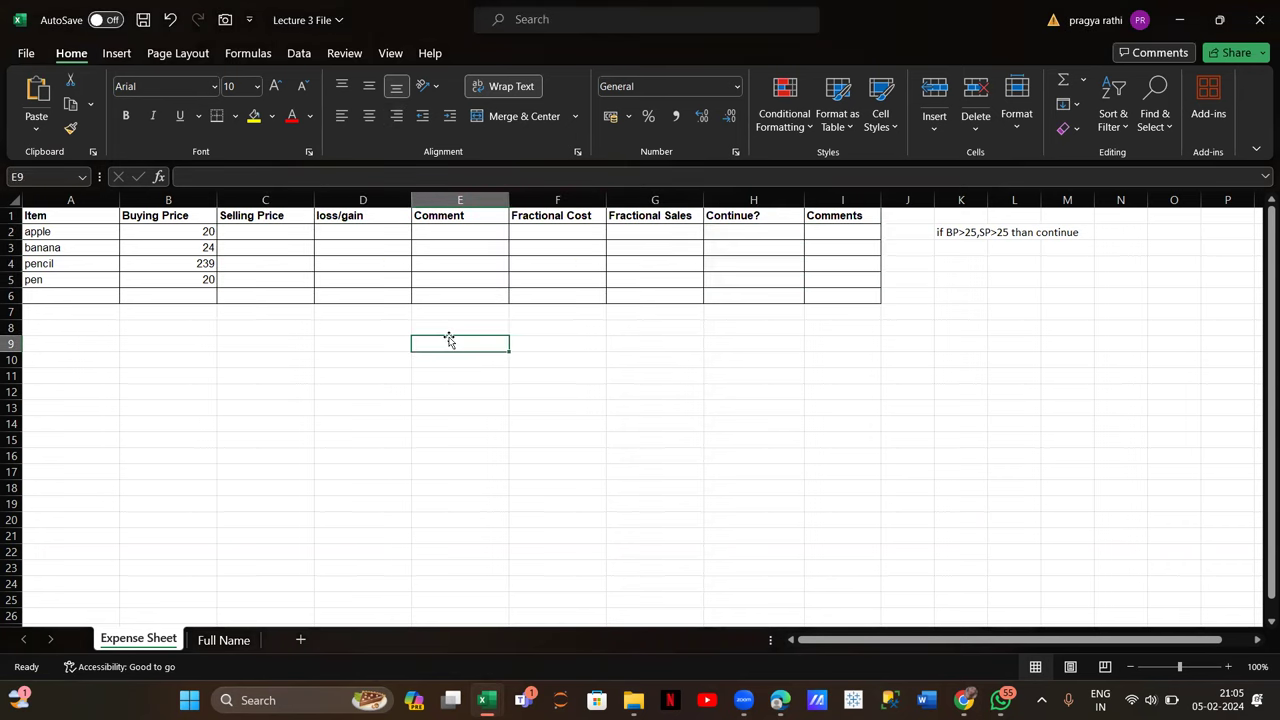
text(+)
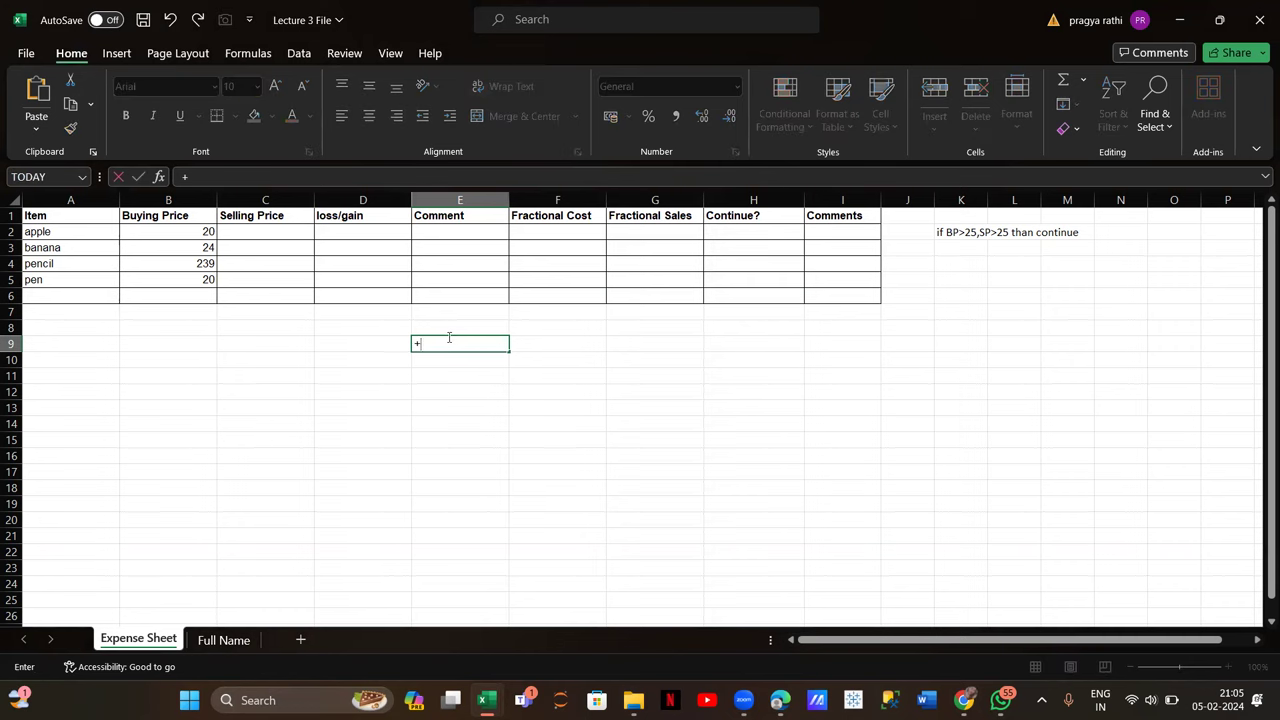
key(Return)
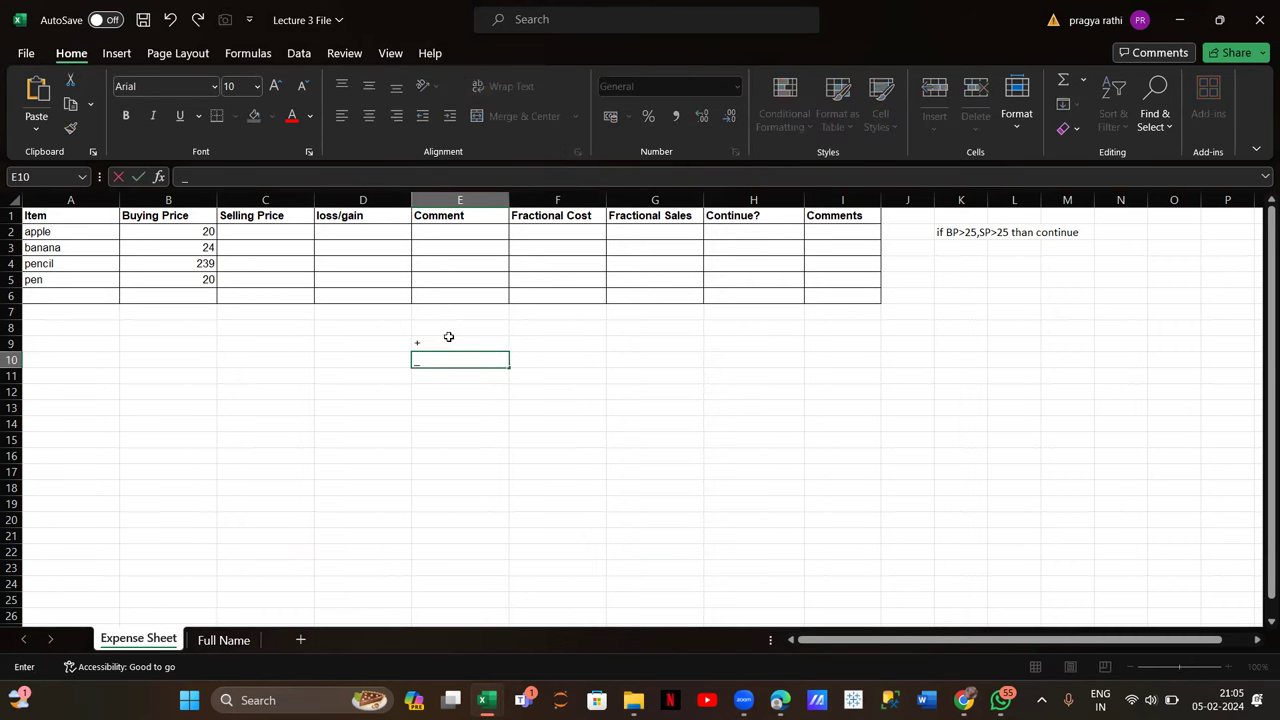
text(-)
key(Return)
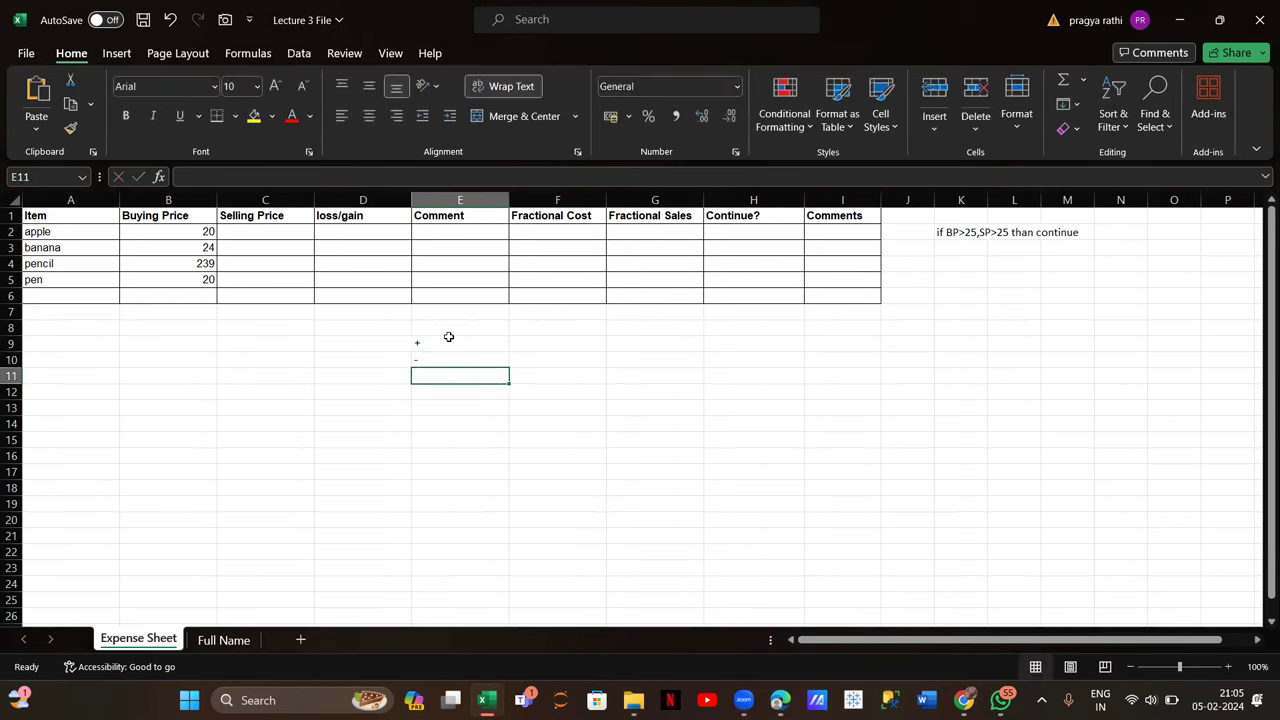
text(/)
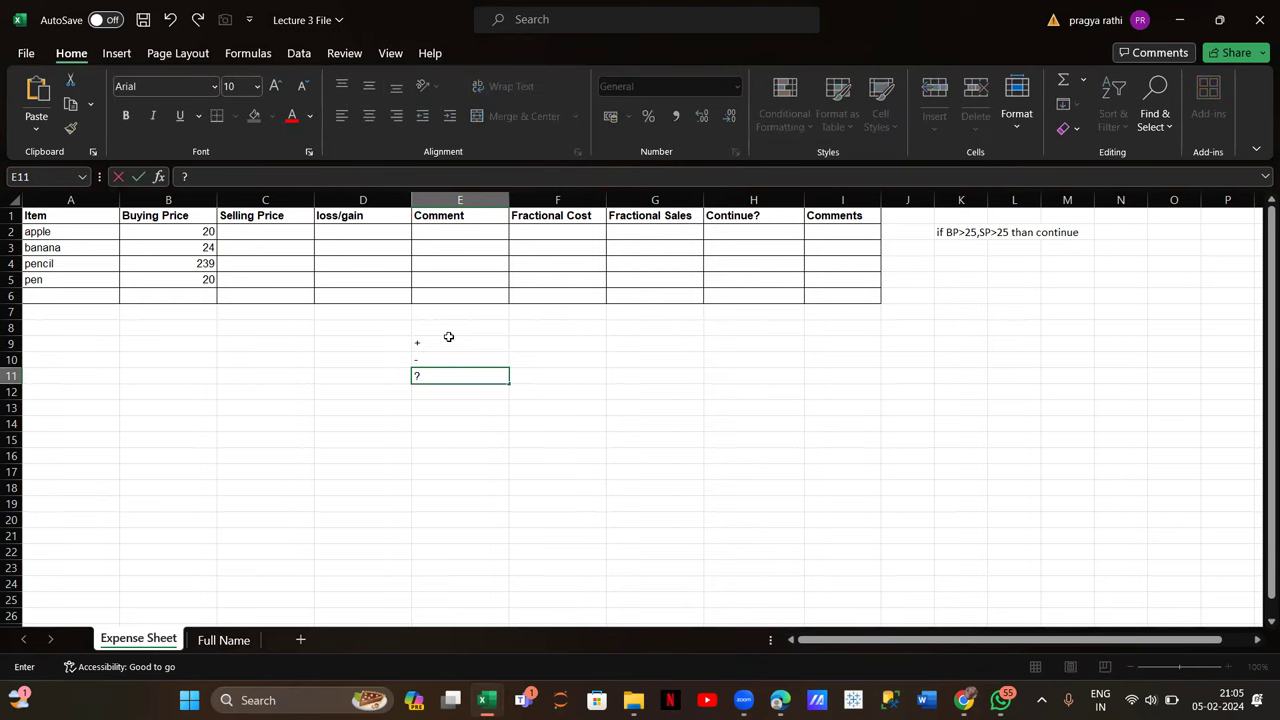
key(Return)
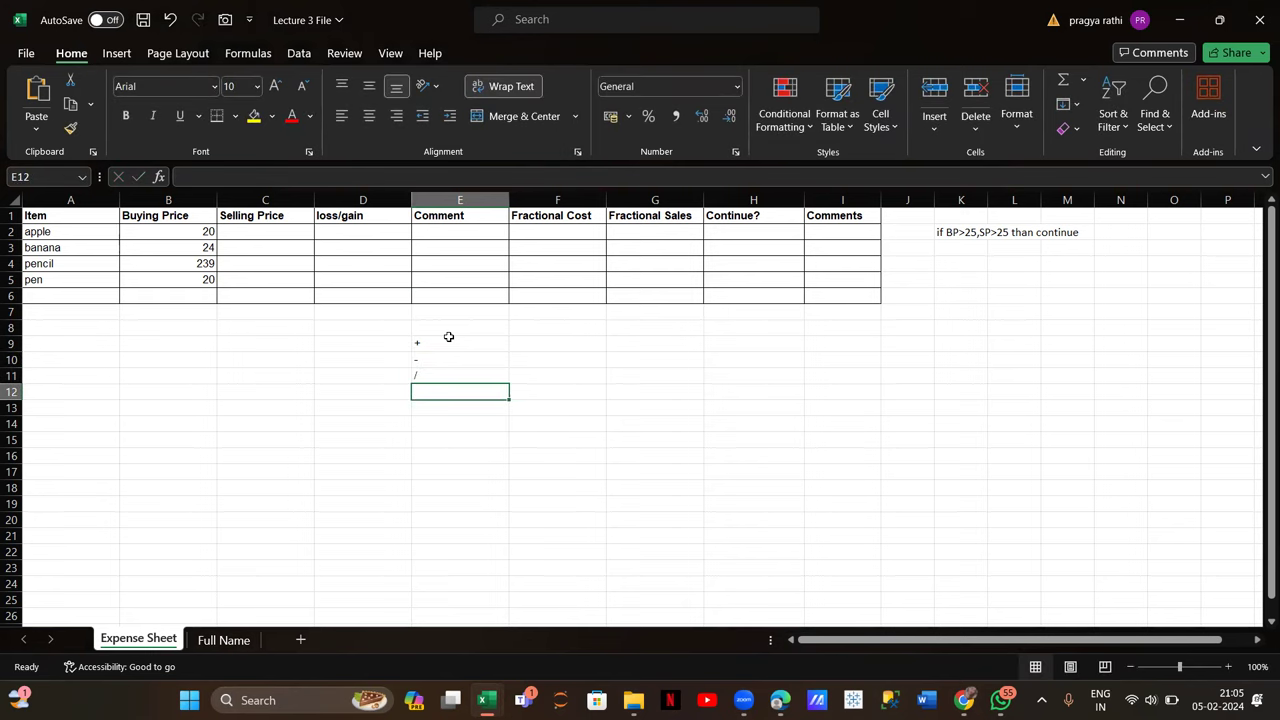
text(*)
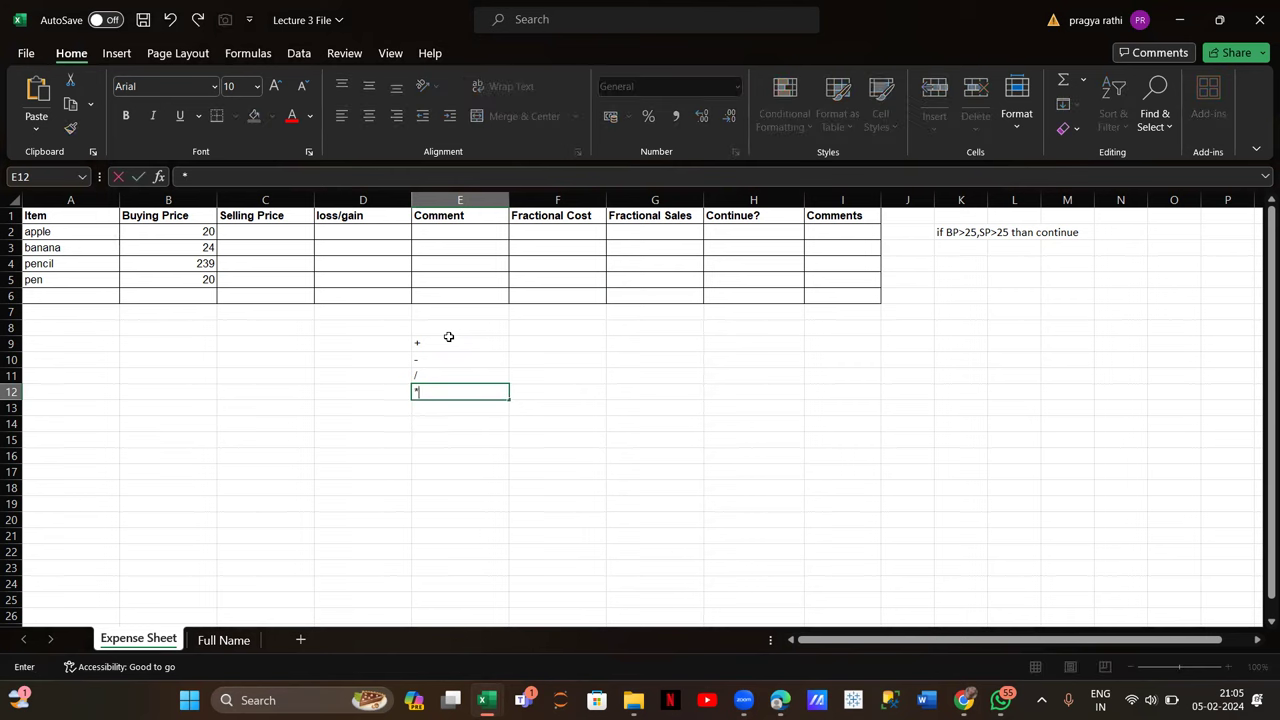
key(Return)
text(^)
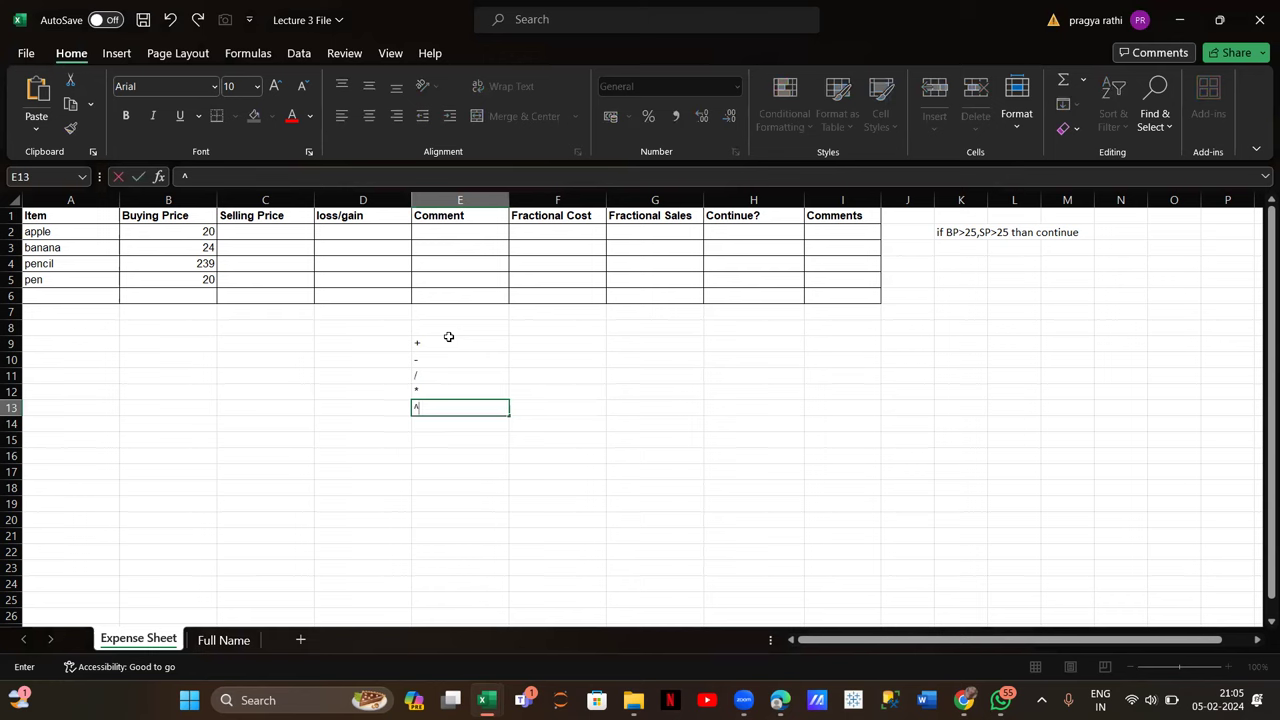
click(448, 338)
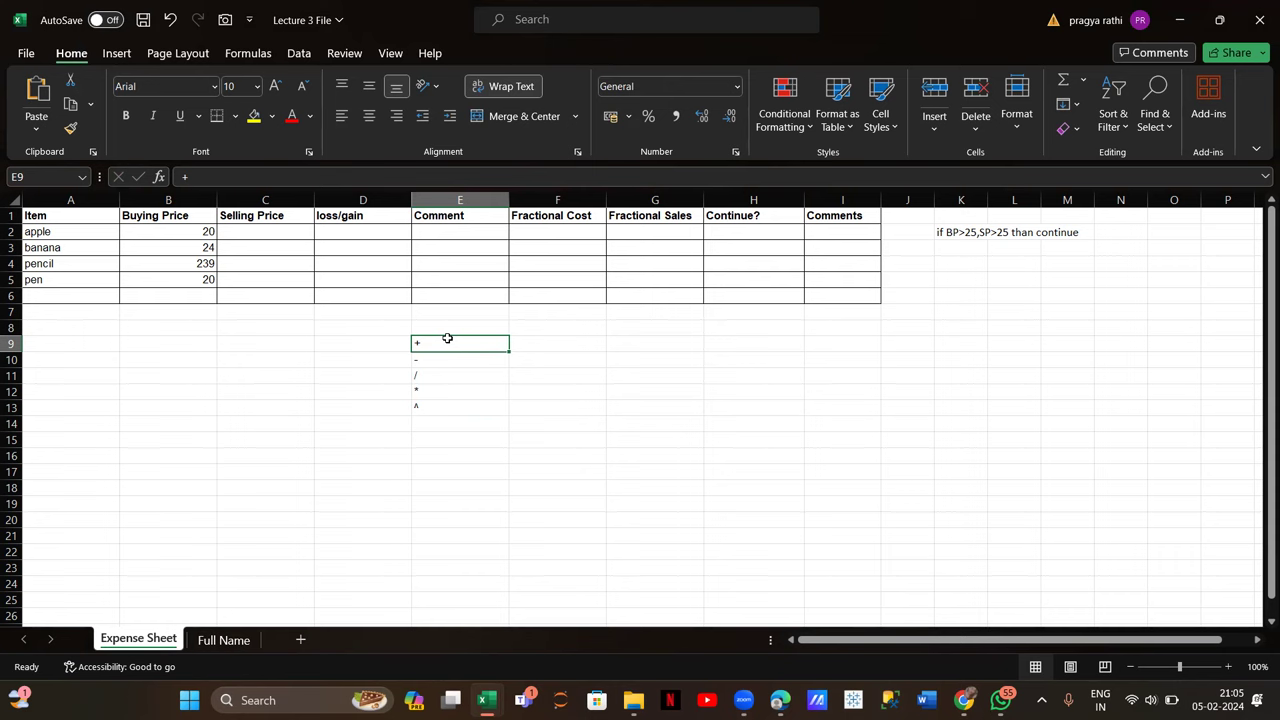
click(557, 343)
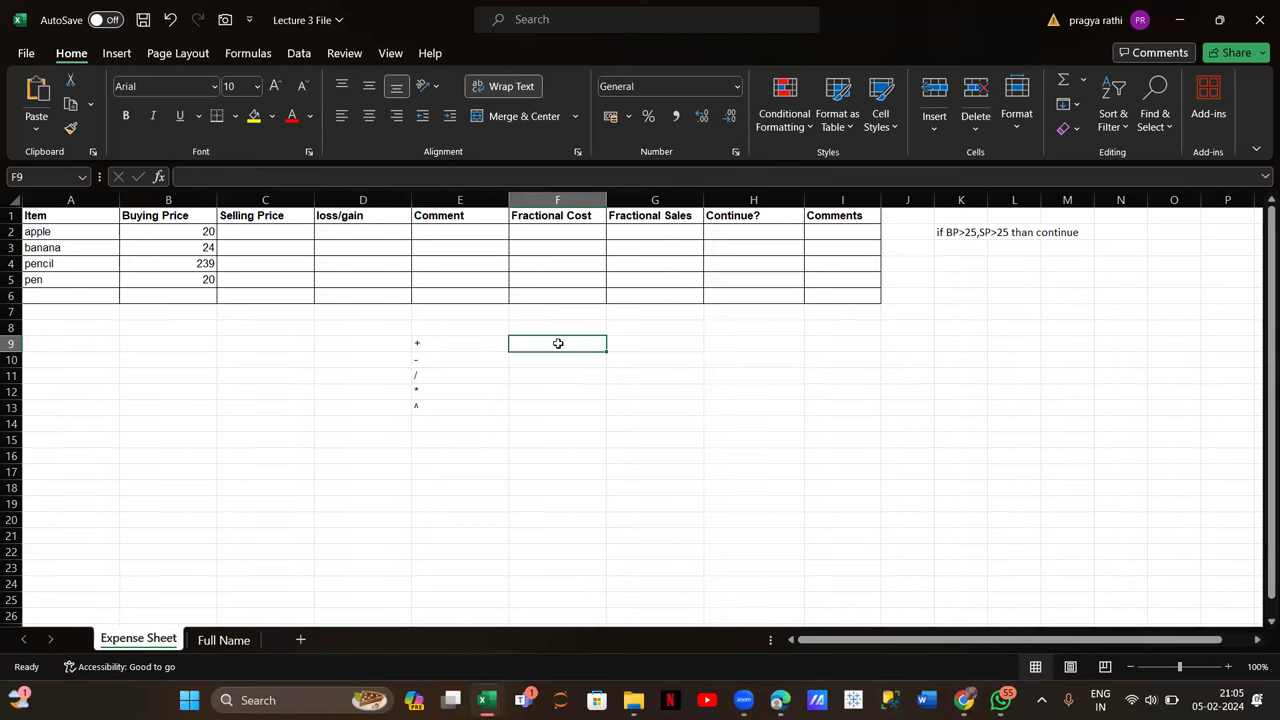
click(470, 358)
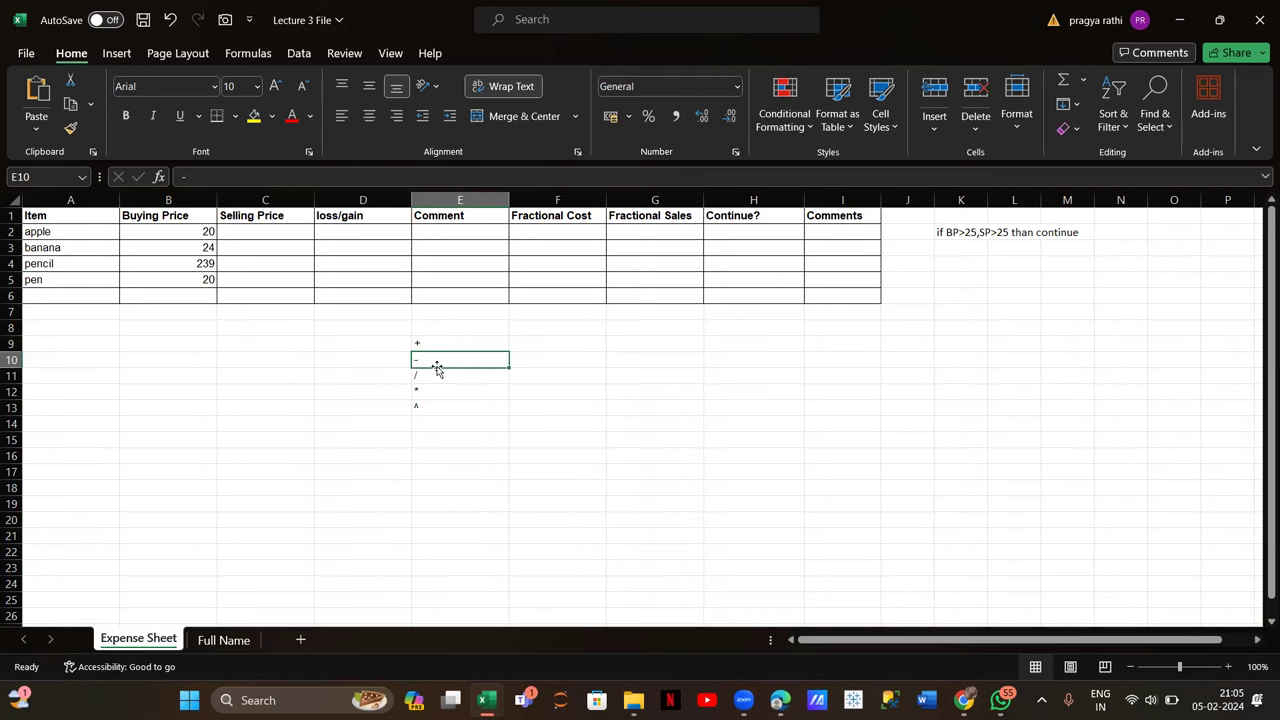
click(428, 376)
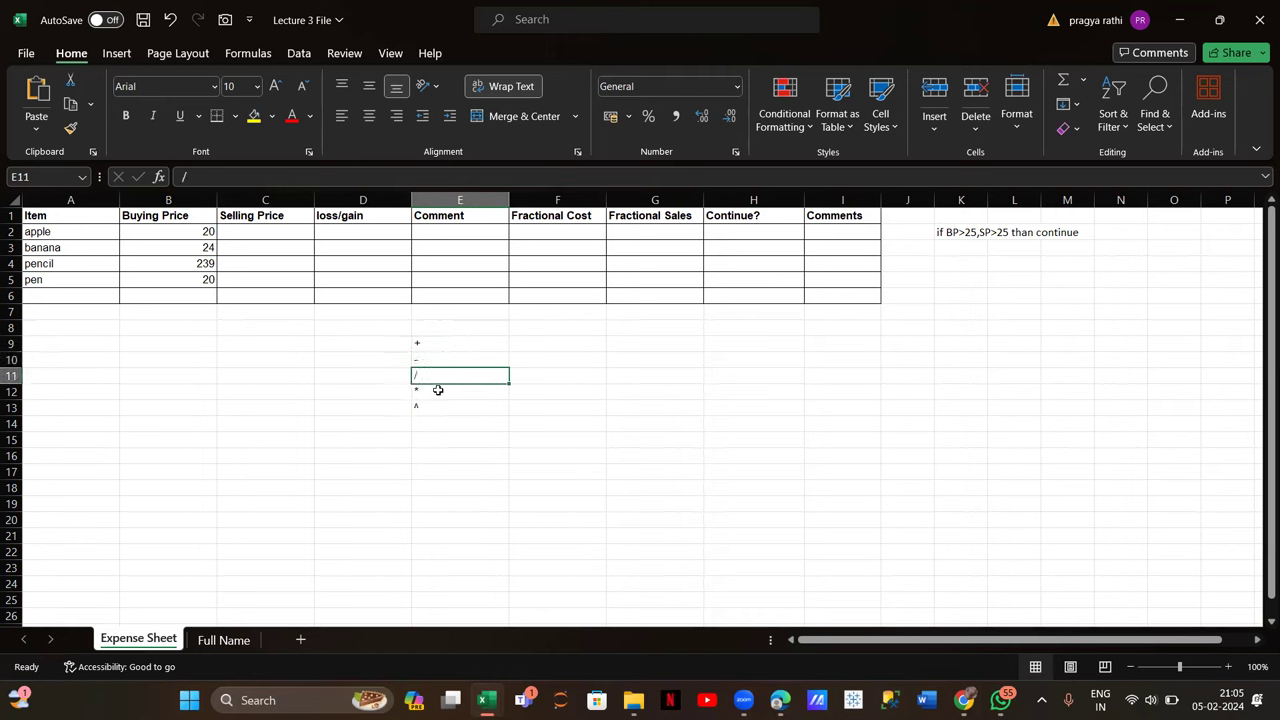
click(438, 391)
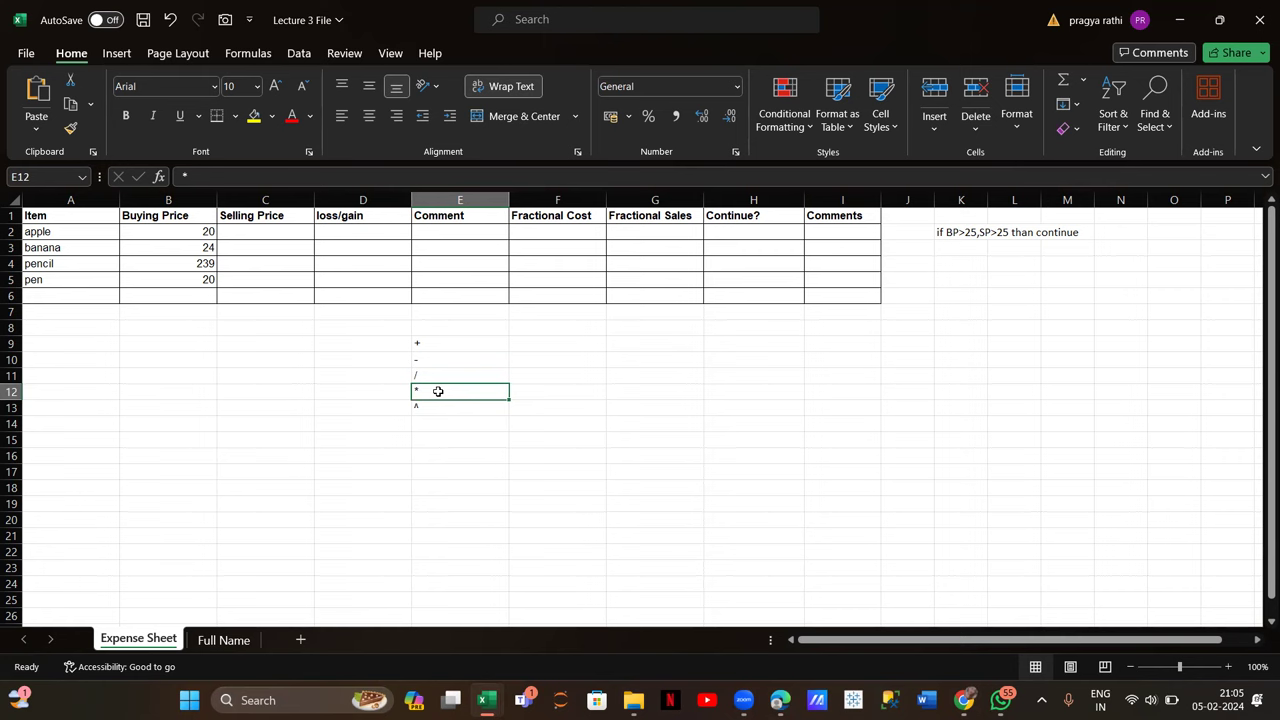
click(436, 404)
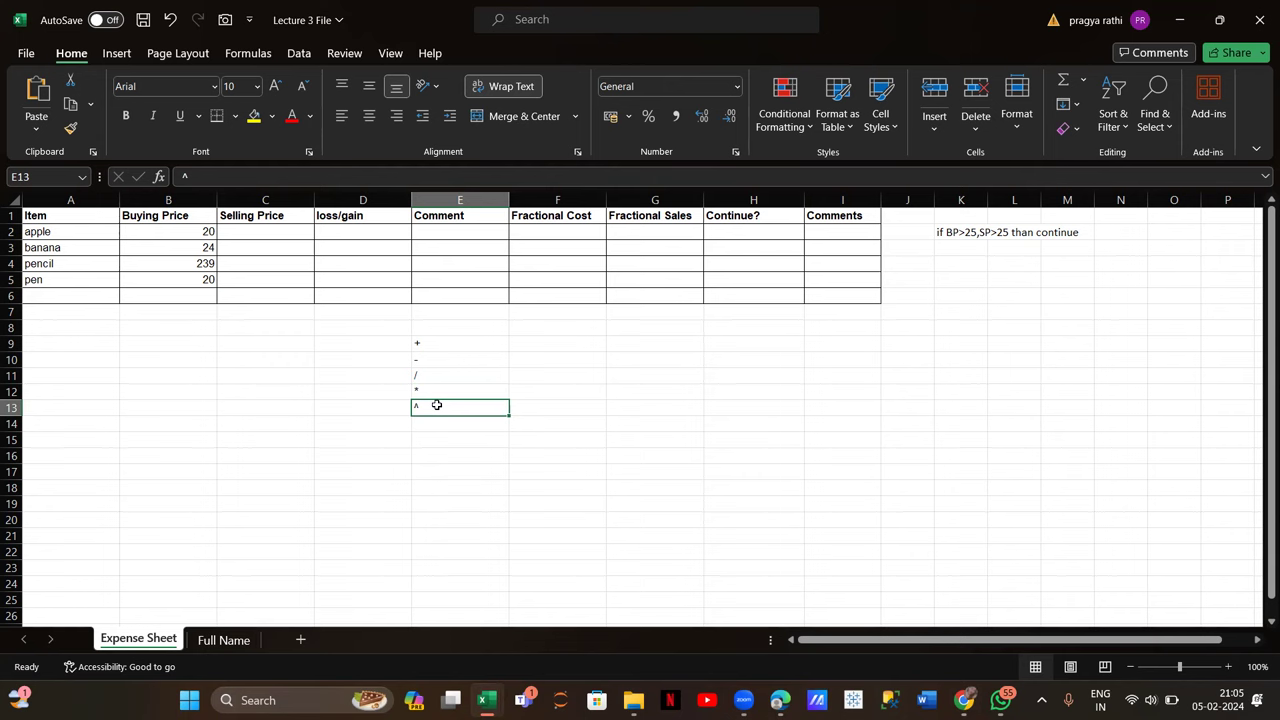
click(546, 347)
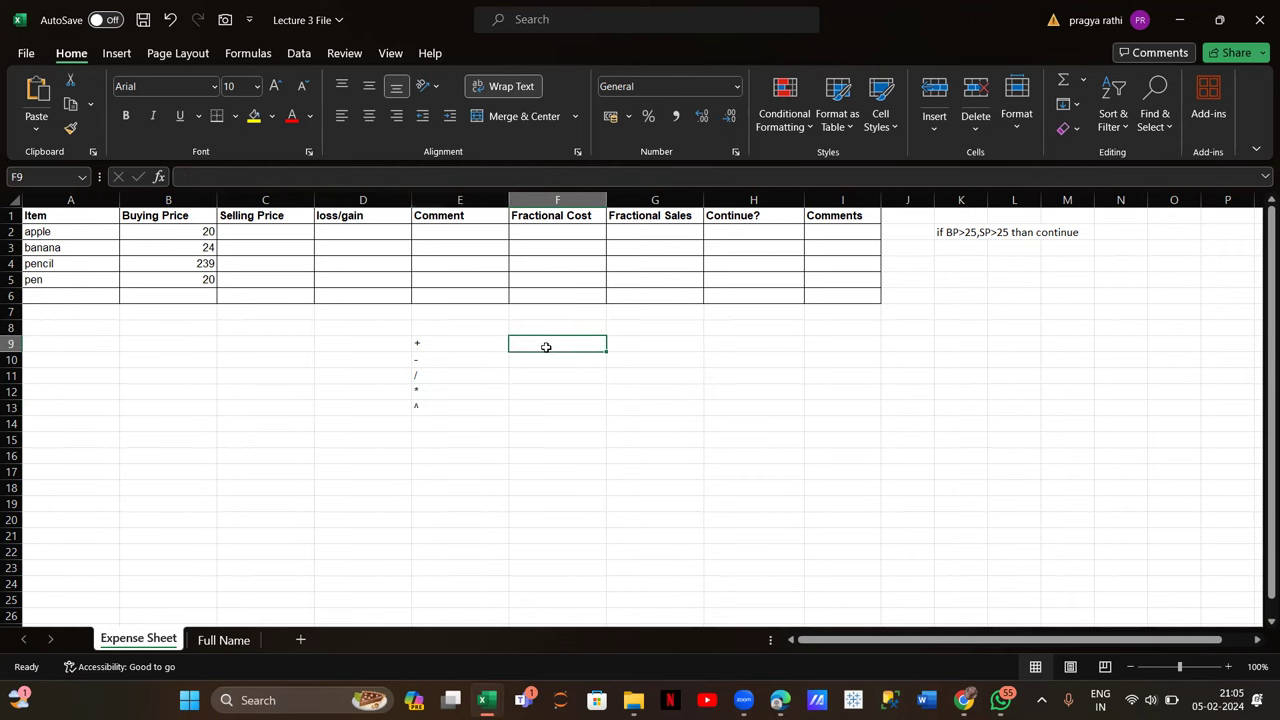
Enter =2+3, =3-2, =3/2 and =3*2 in F9:F12, giving 5, 1, 1.5 and 6.
text(=2)
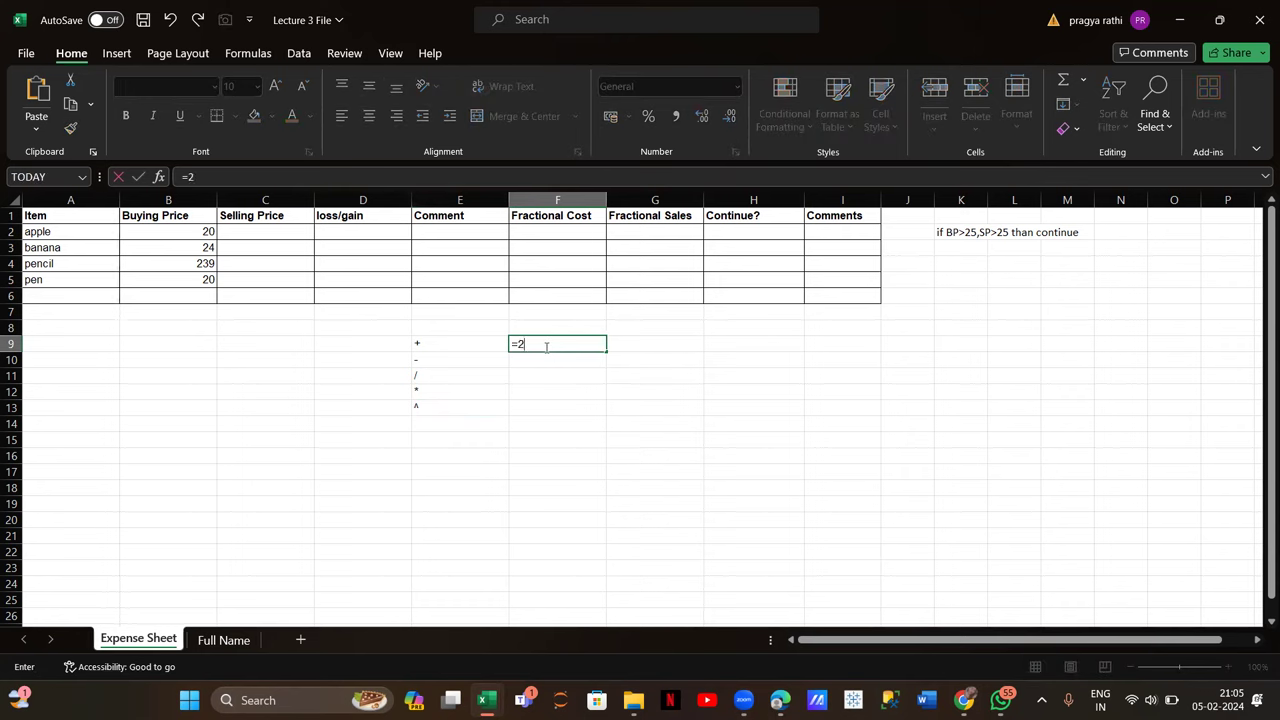
text(+3)
key(Return)
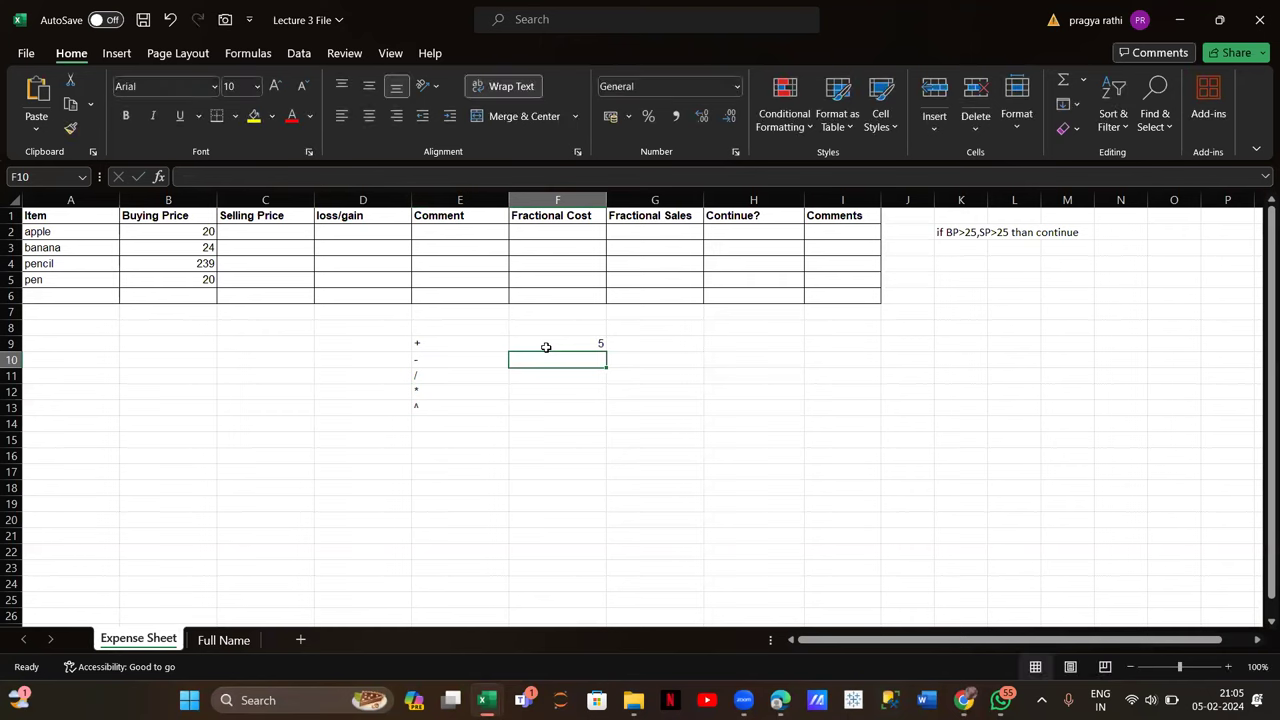
text(=)
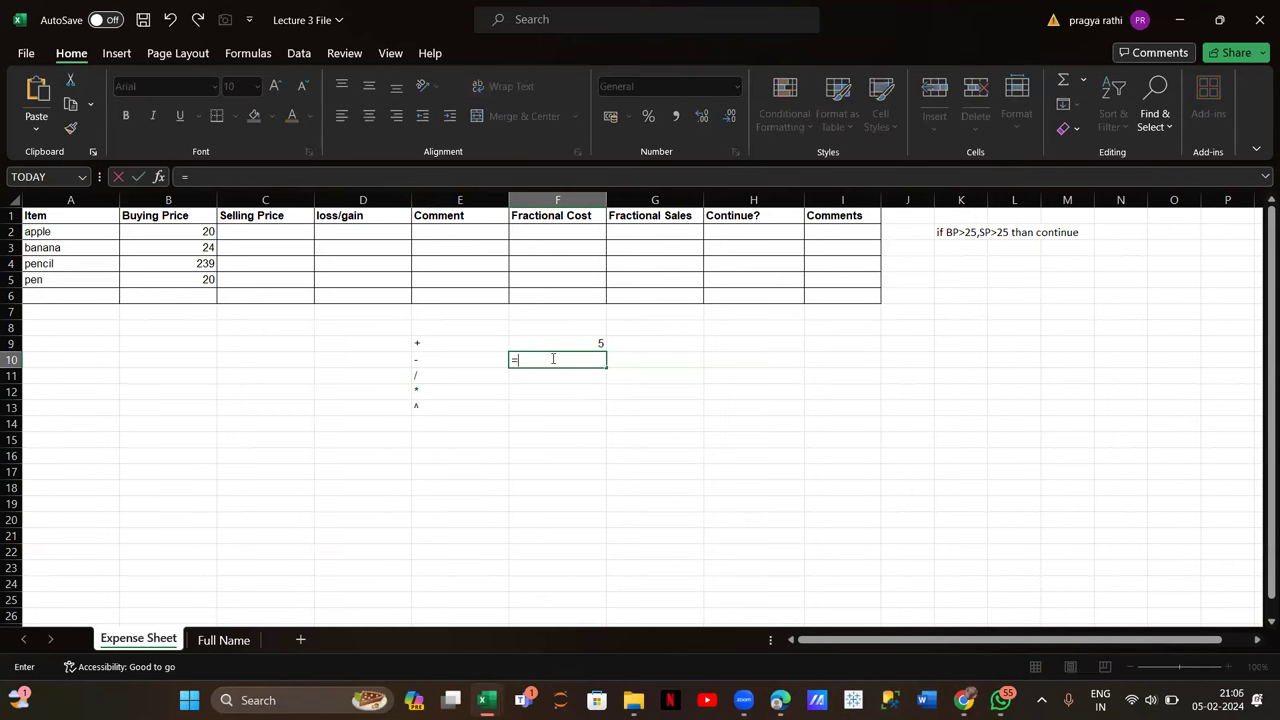
text(3-2)
key(Return)
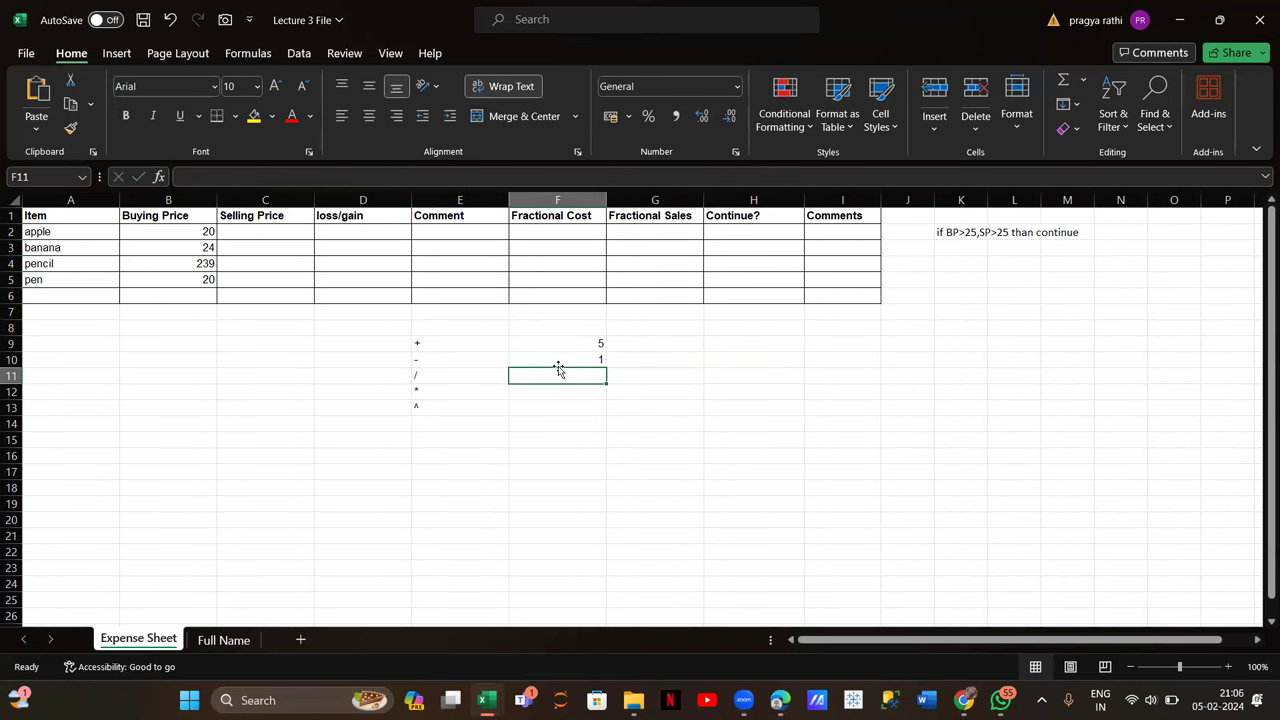
text(=3/2)
key(Return)
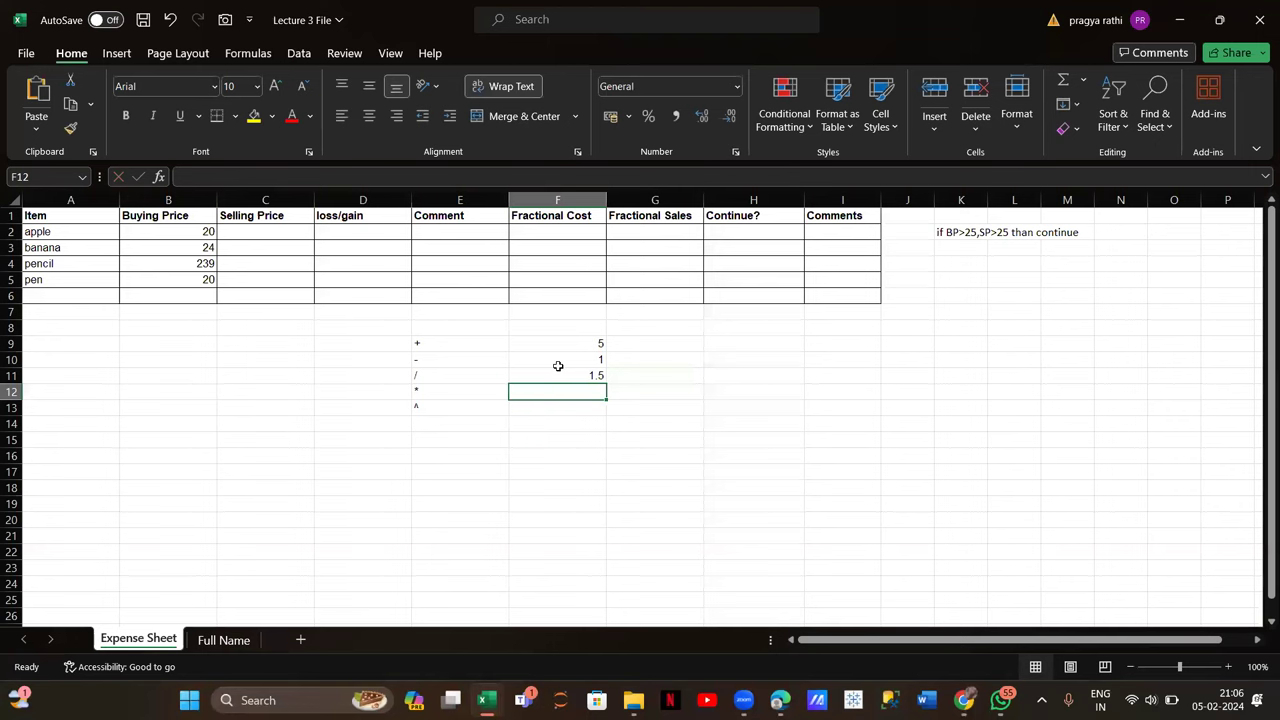
text(=3)
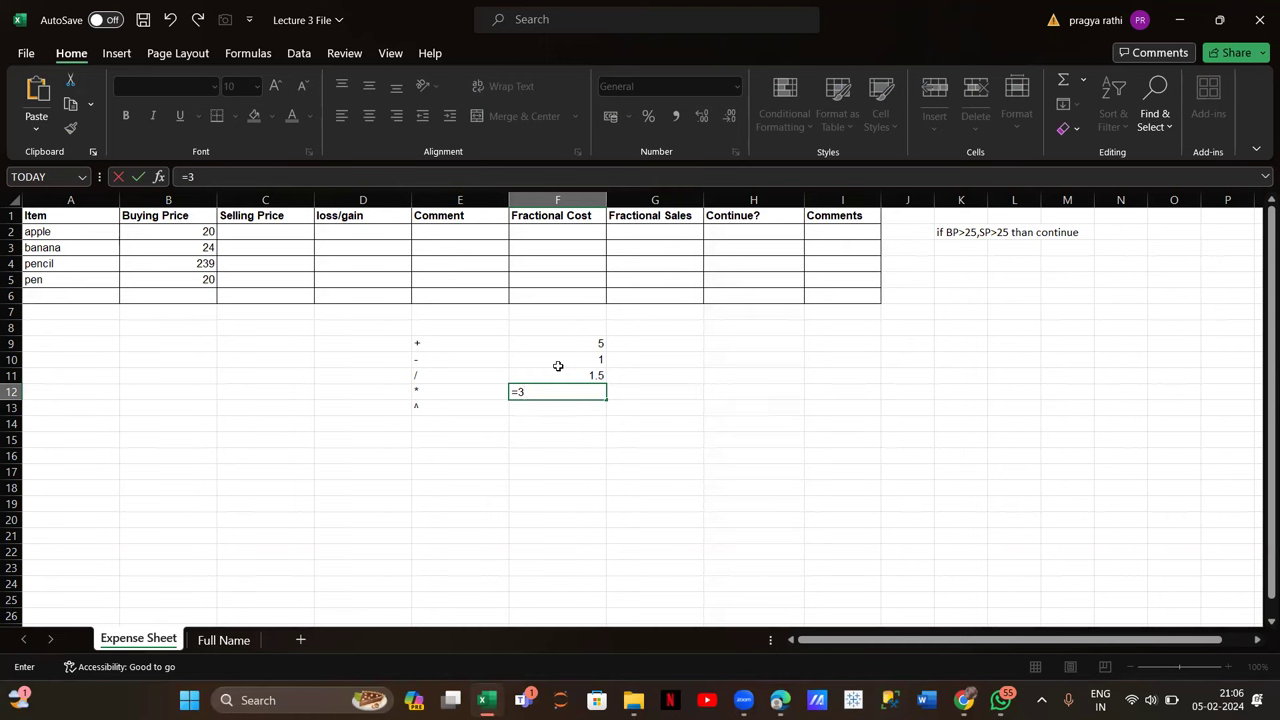
text(*2)
key(Return)
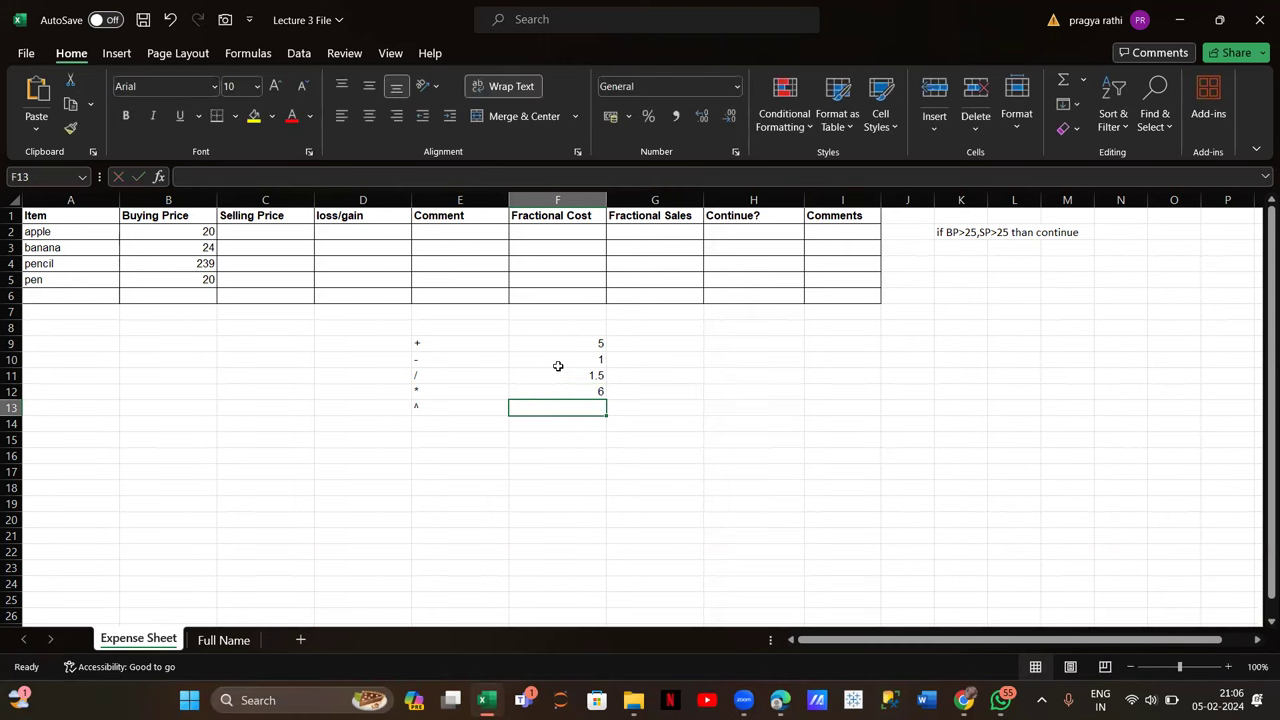
text(+)
key(BackSpace)
text(=)
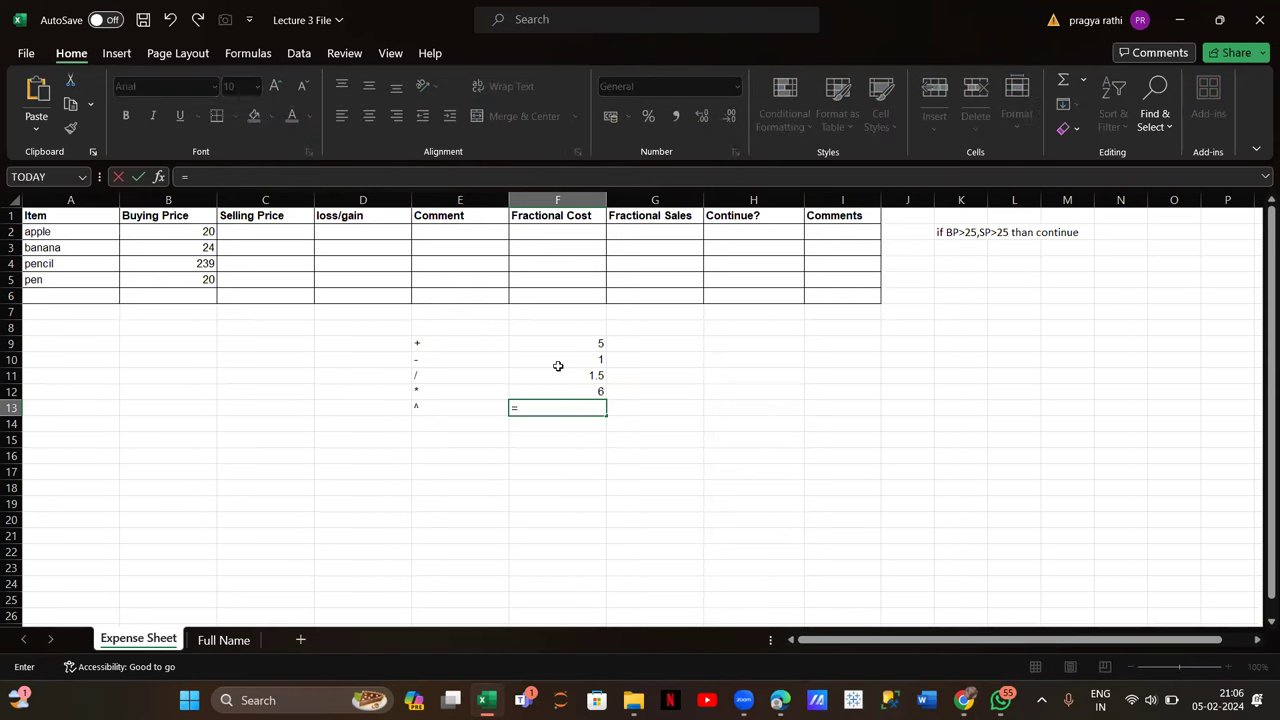
text(@)
Complete F13 as the formula =2^2 so it shows 4.
text(2)
key(BackSpace)
key(BackSpace)
key(BackSpace)
text(2^@)
key(BackSpace)
text(2)
key(Return)
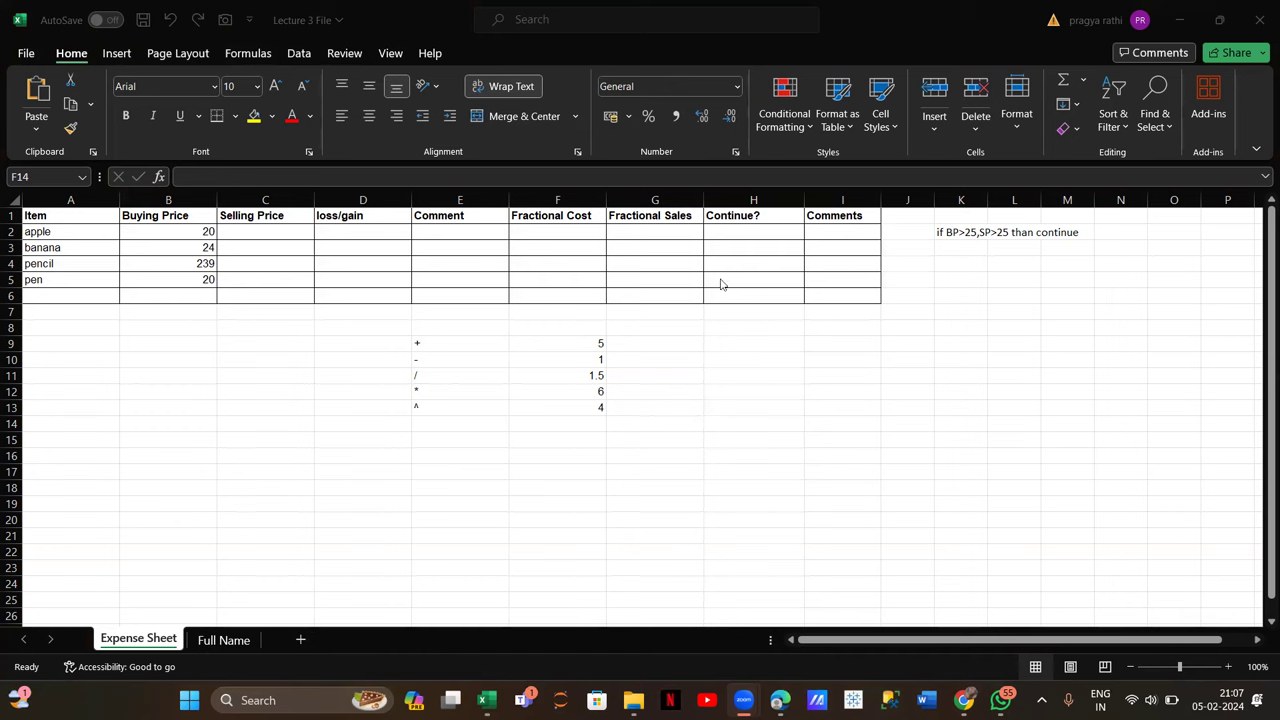
Switch back to the expense workbook.
key(alt+Tab)
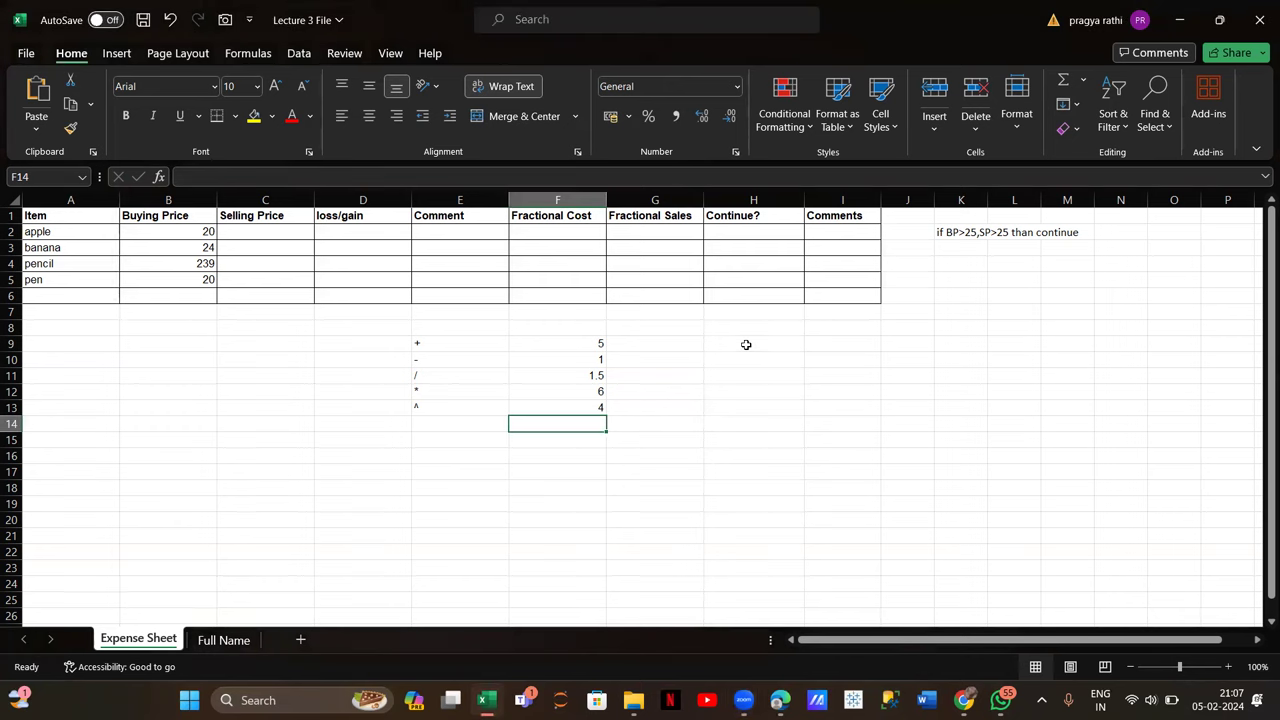
Label E17 'sum' and enter =SUM(B2:B5) in F17, totalling 303.
click(421, 468)
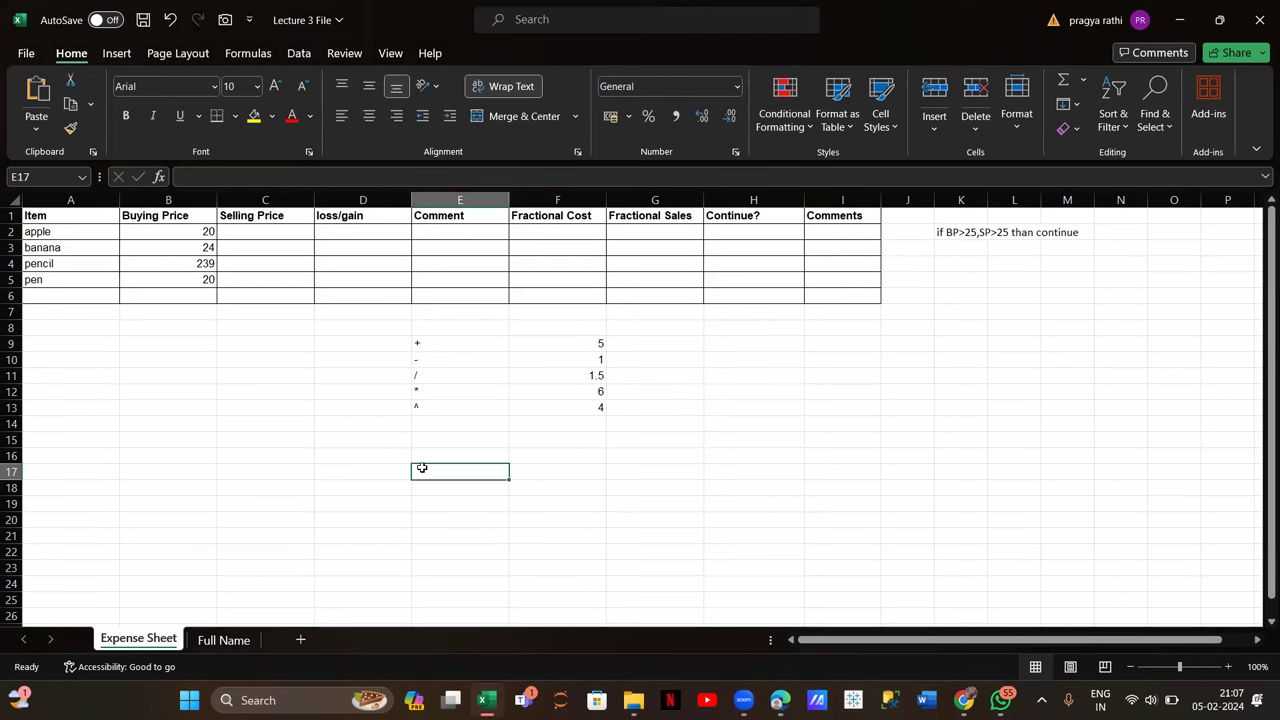
text(sum)
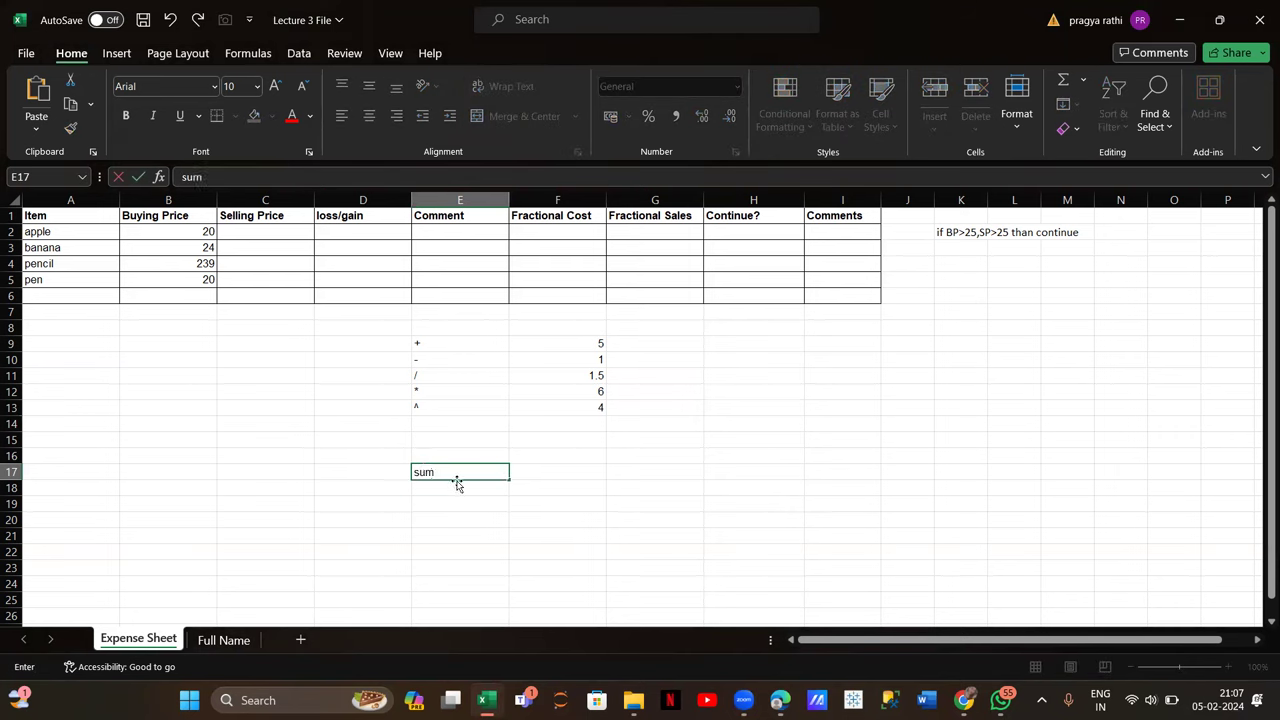
click(551, 474)
text(+)
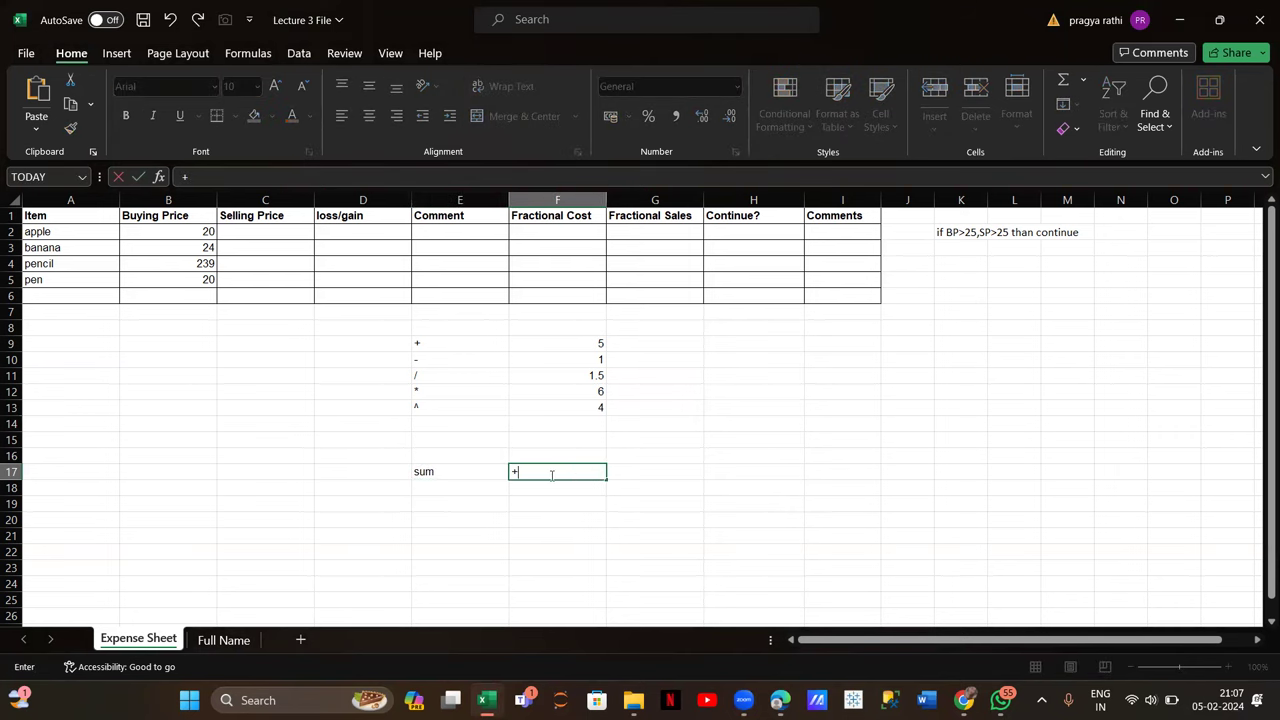
text(sum)
key(BackSpace)
key(BackSpace)
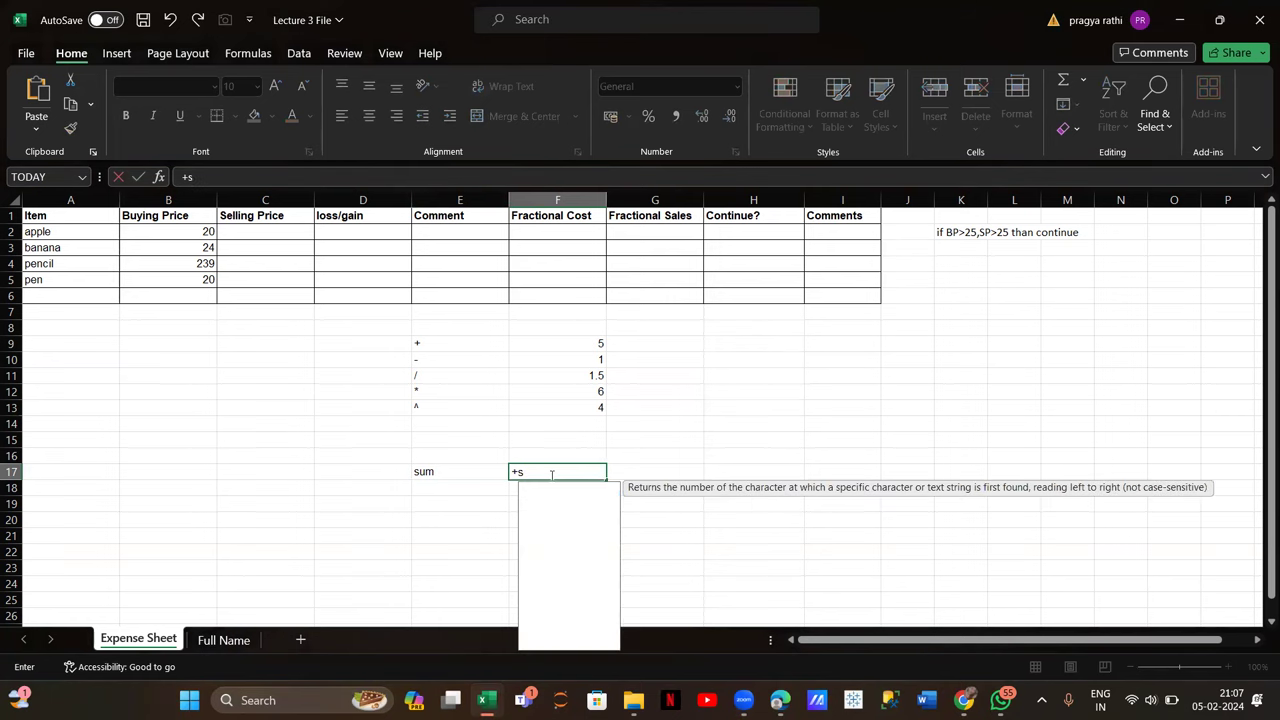
key(BackSpace)
key(BackSpace)
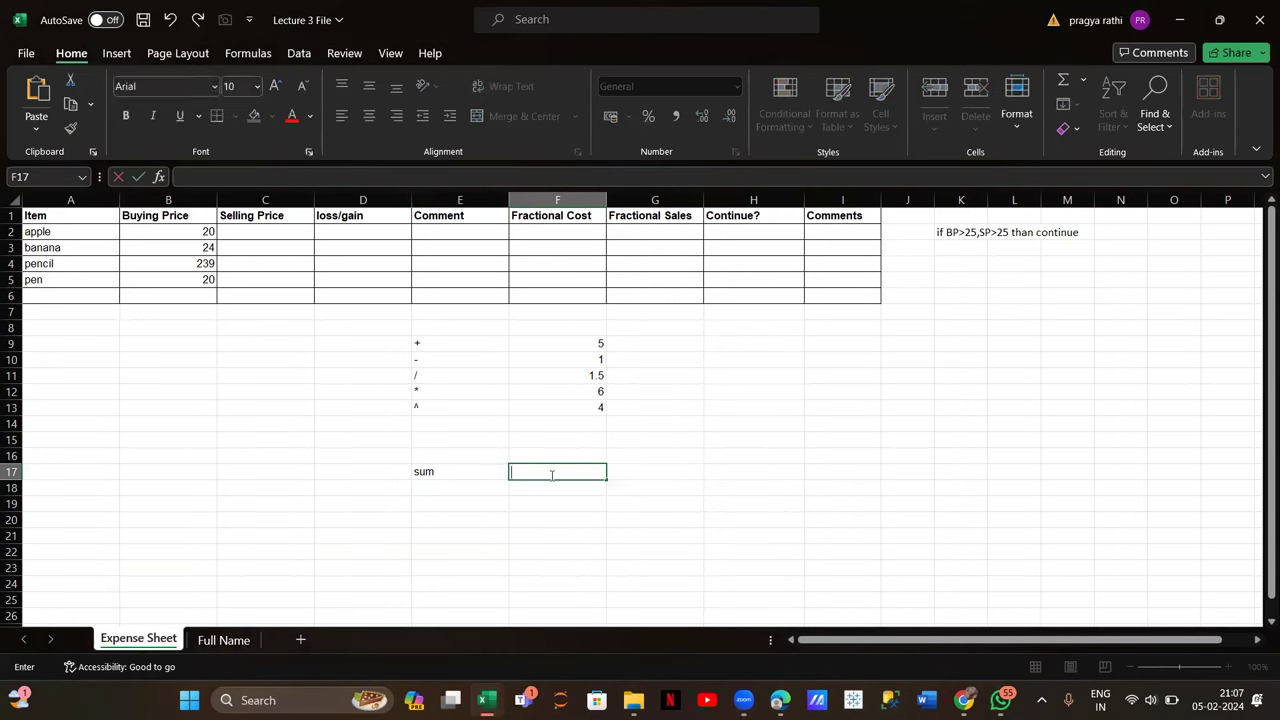
text(=)
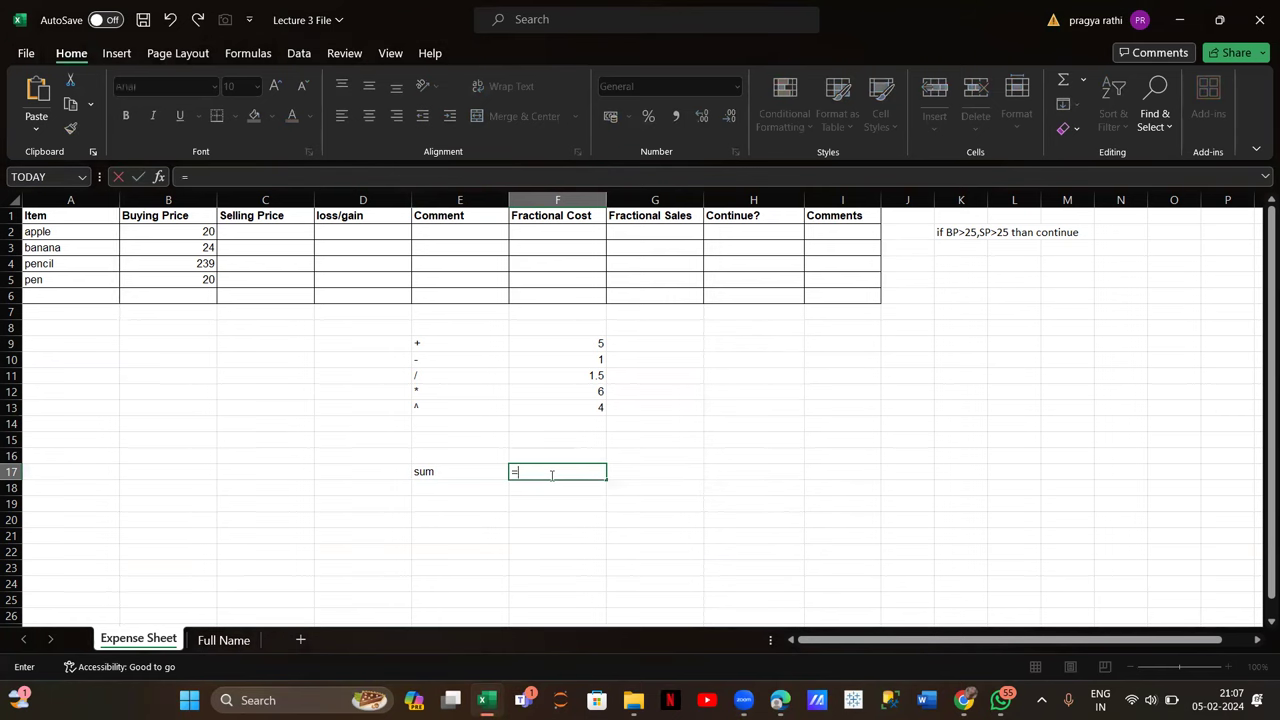
text(sum()
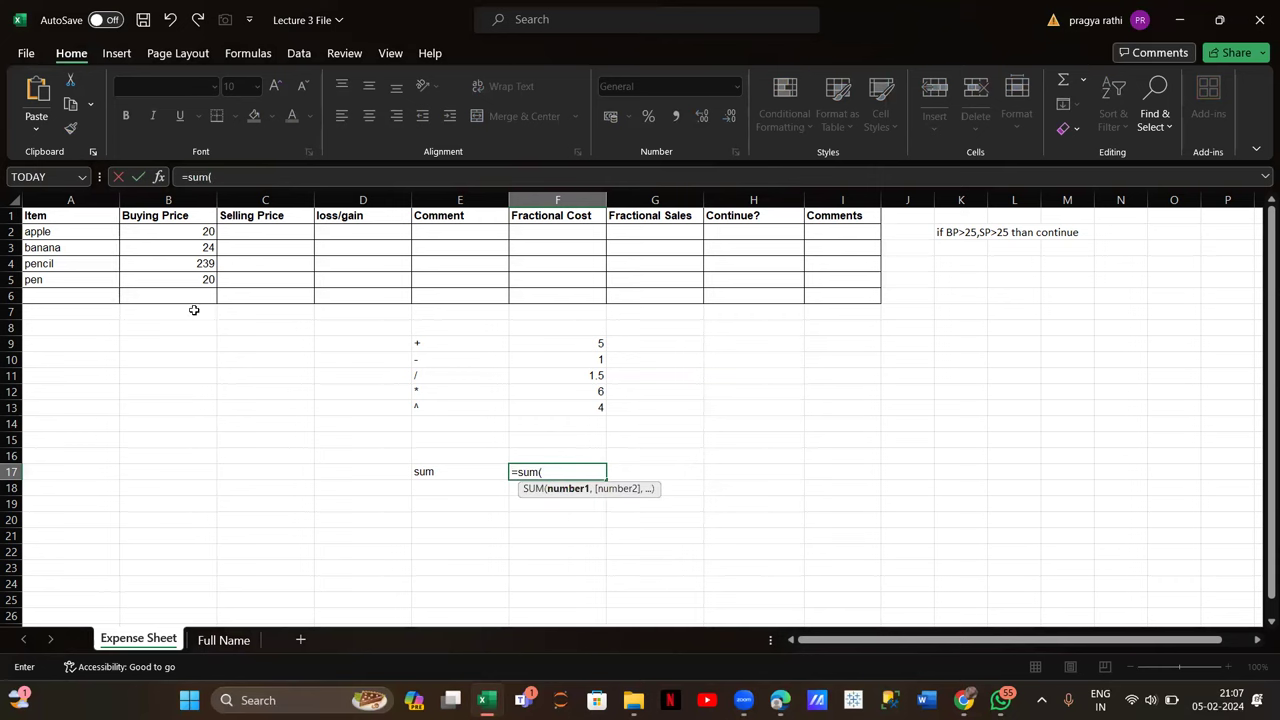
click(154, 236)
drag(154, 236, 170, 274)
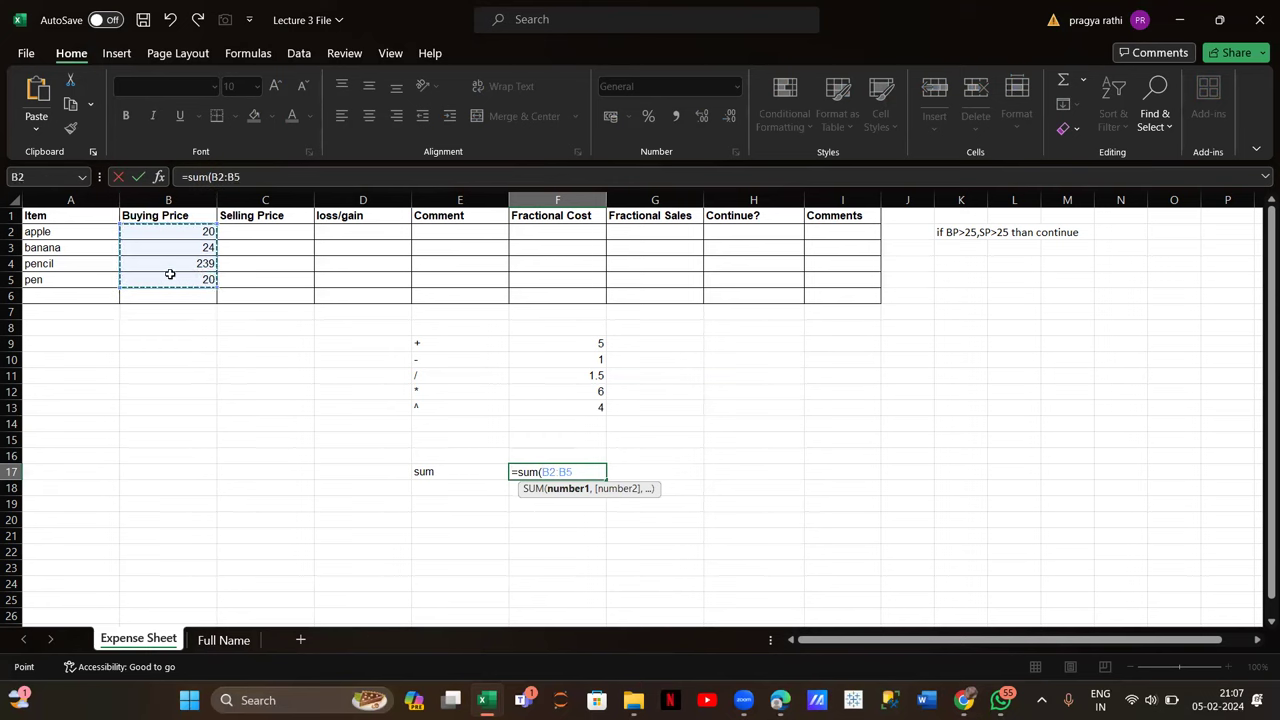
text())
key(Return)
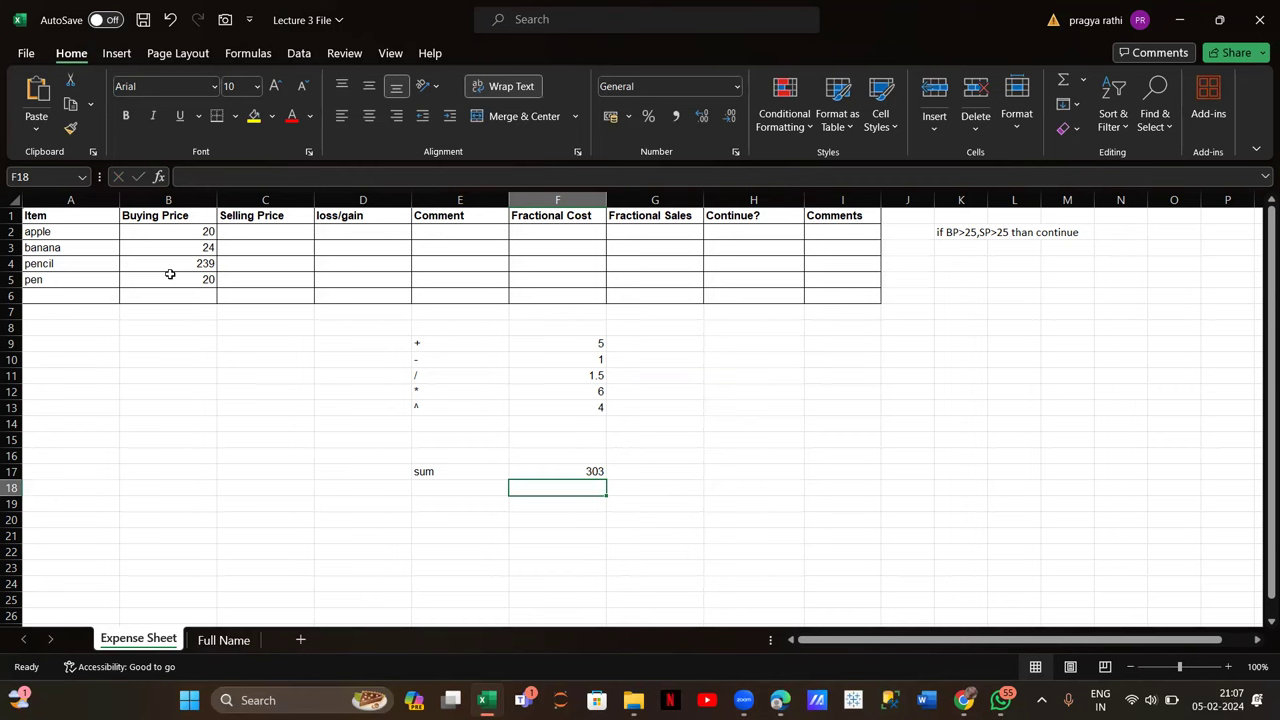
Enter =AVERAGE(B2:B5) in F18, showing 75.75.
text(=ave)
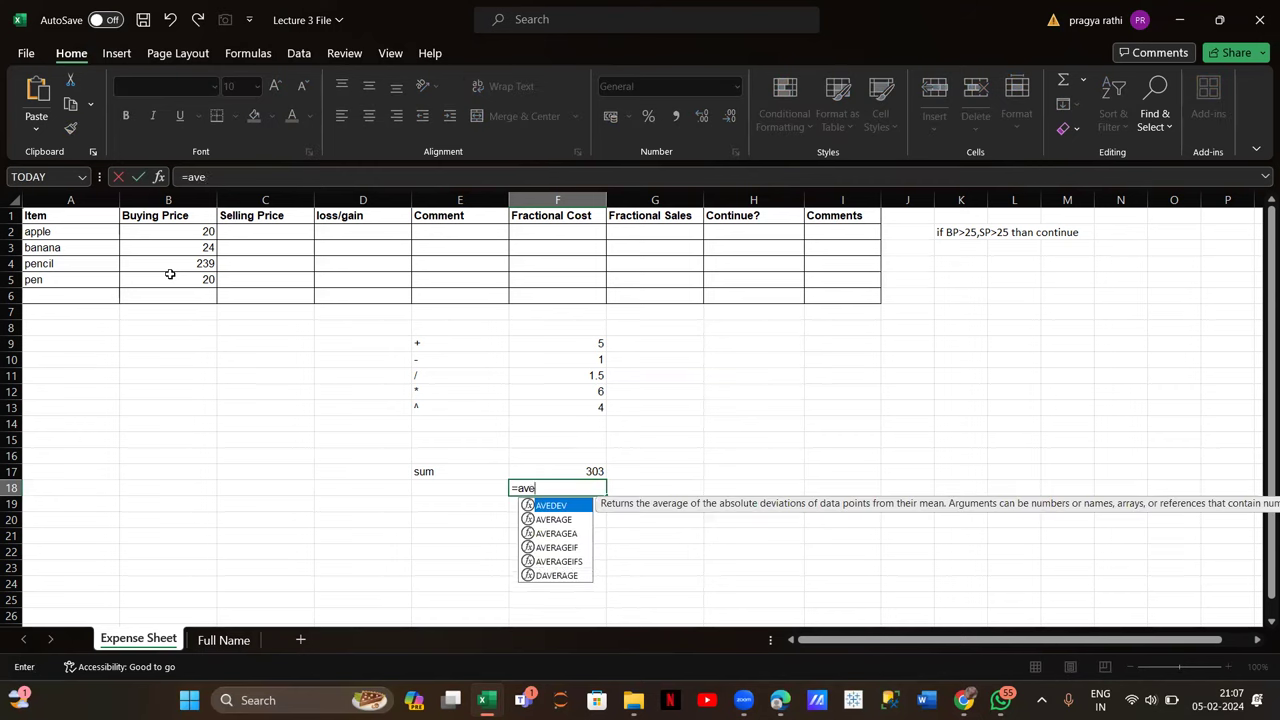
text(rge)
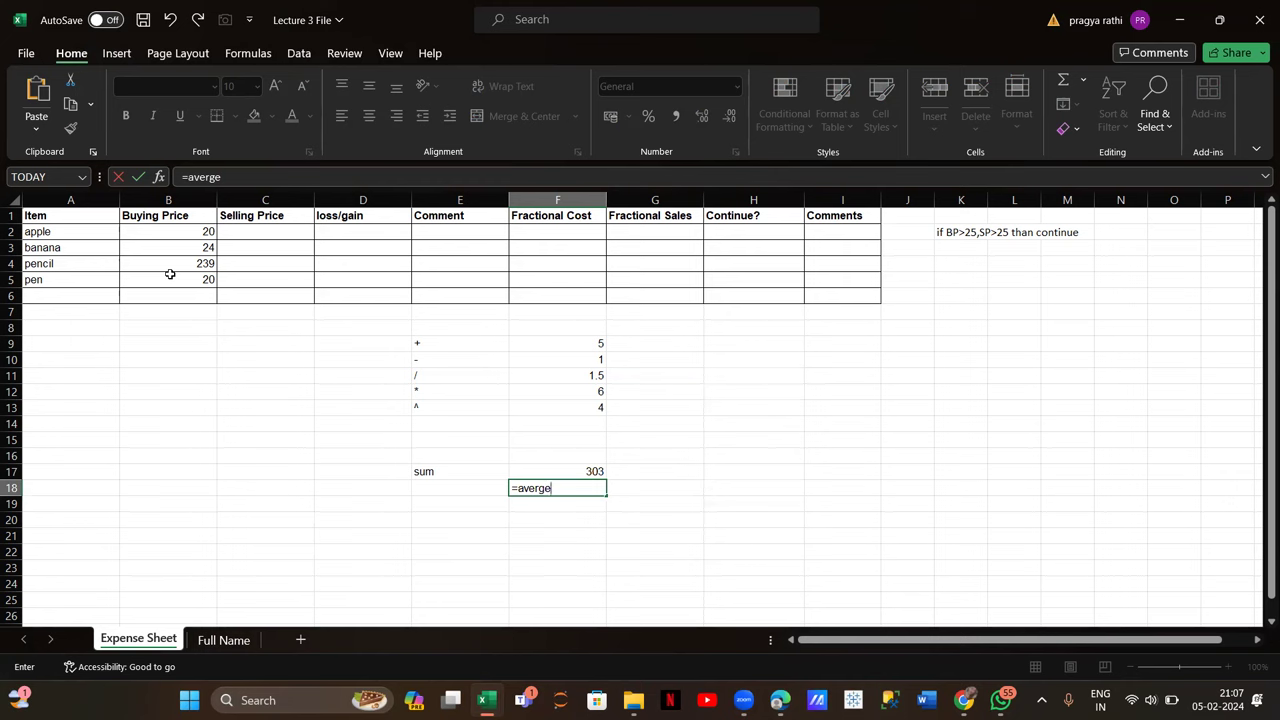
key(BackSpace)
key(BackSpace)
text(age()
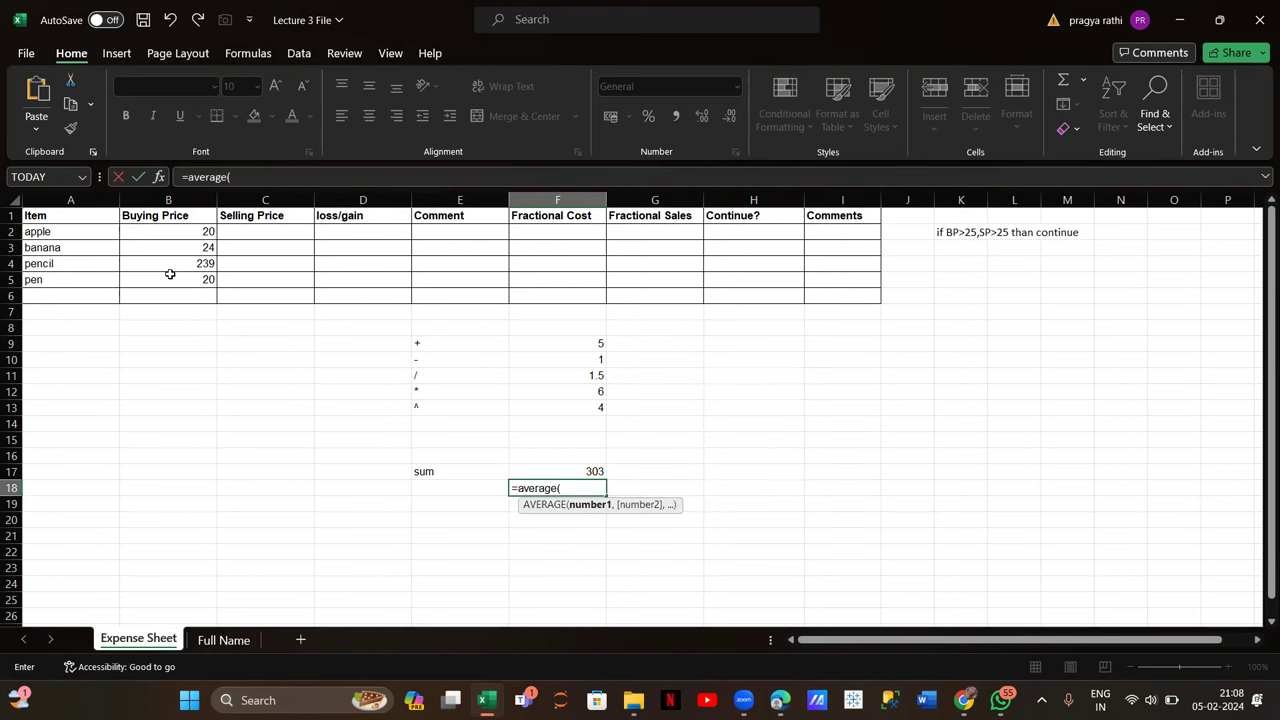
drag(167, 228, 174, 279)
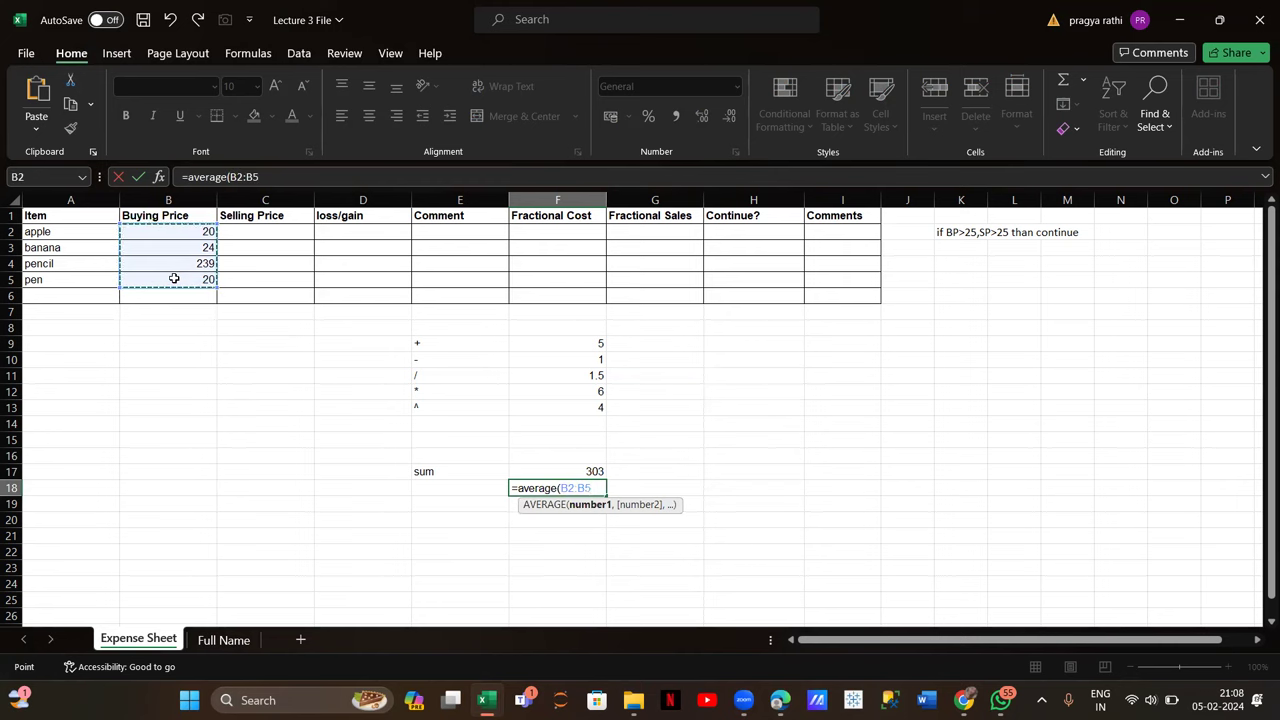
text())
key(Return)
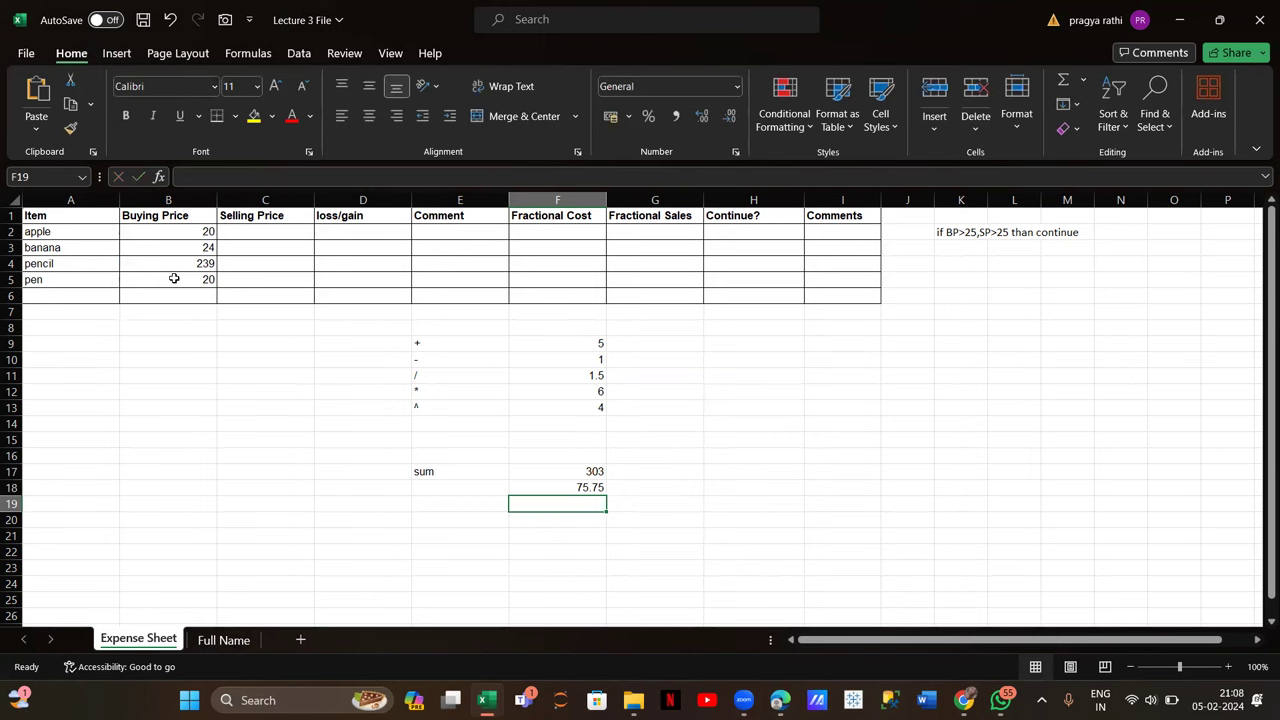
Add COUNT (4) and MEDIAN (22) of buying prices B2:B5 in F19 and F20.
text(=)
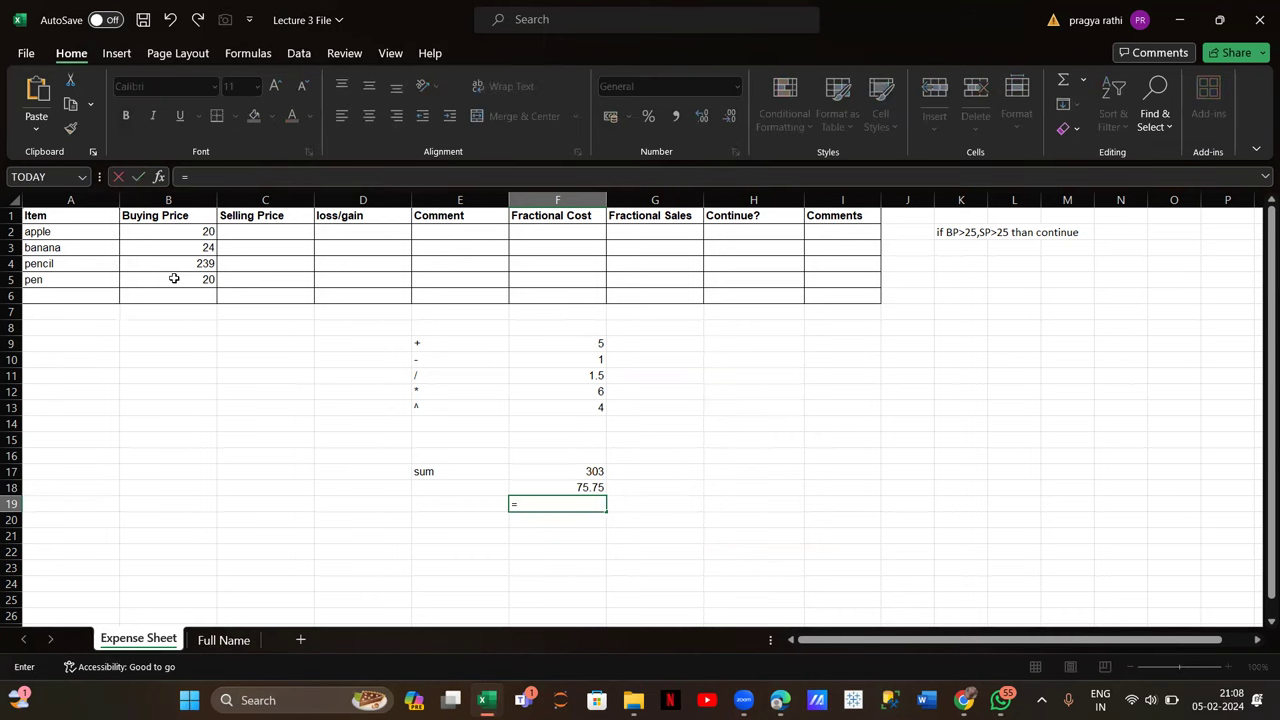
text(count()
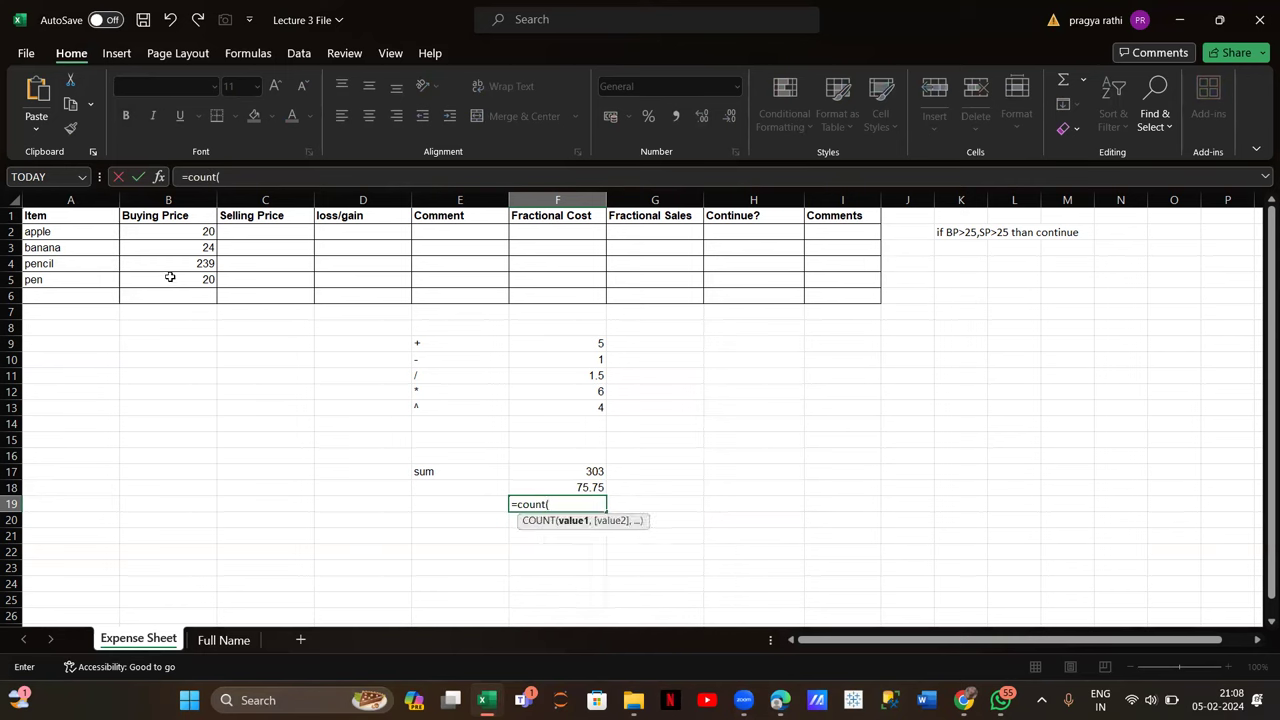
drag(166, 231, 176, 279)
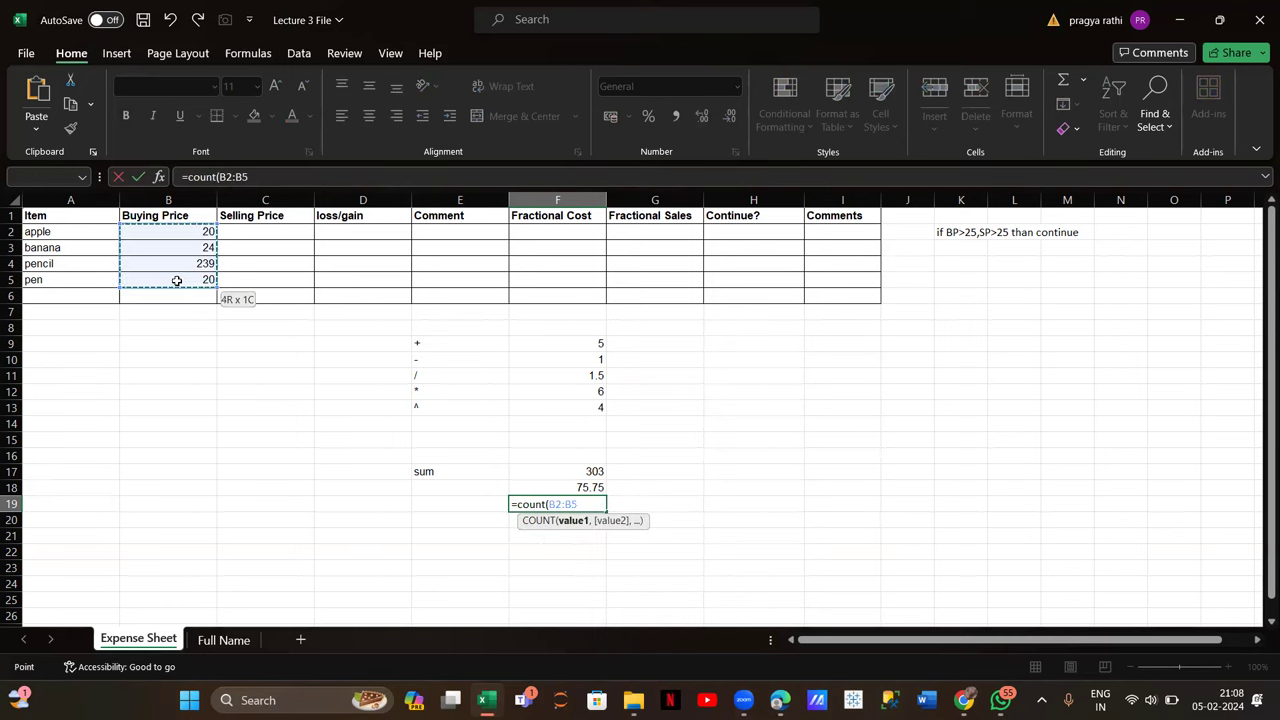
text())
key(Return)
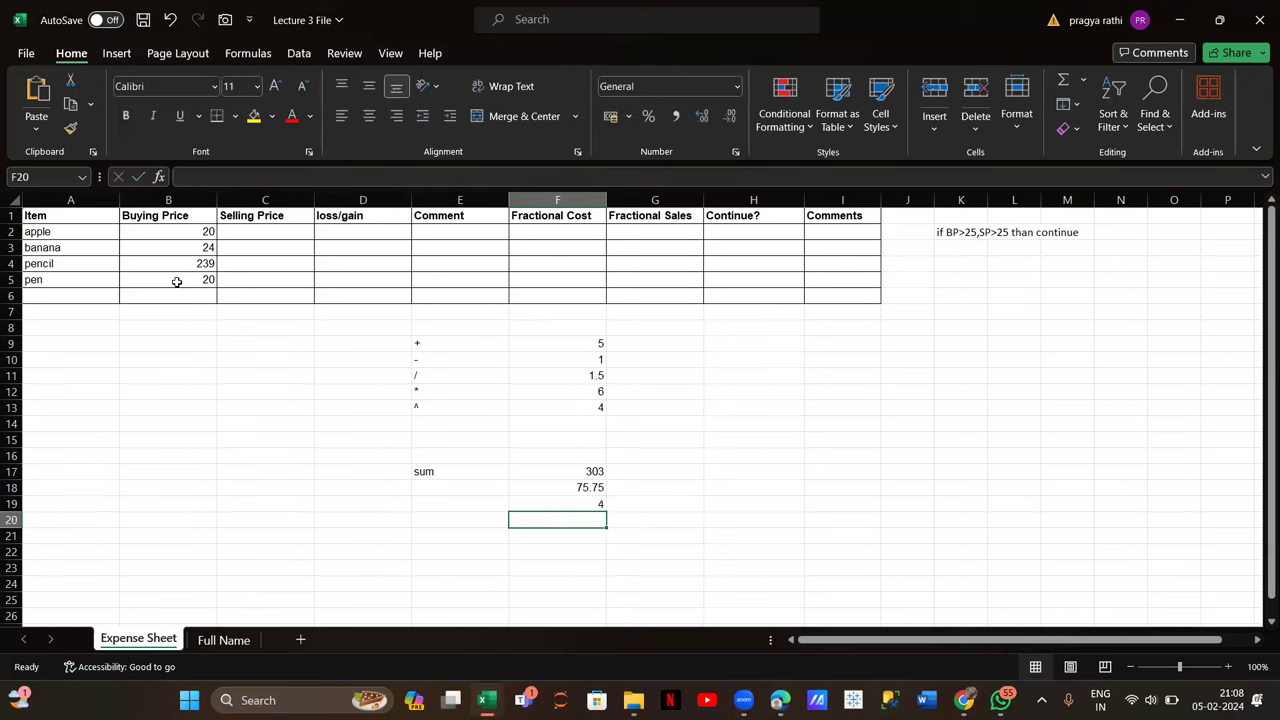
text(=)
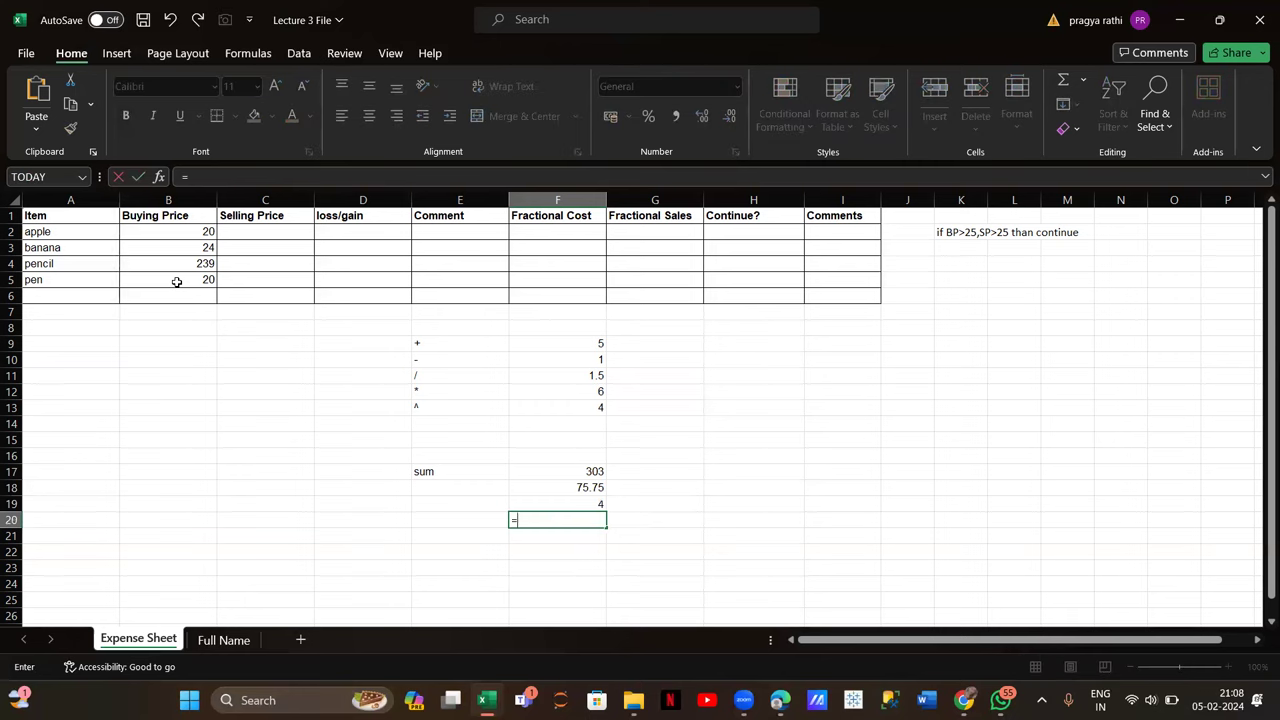
text(me)
text(di)
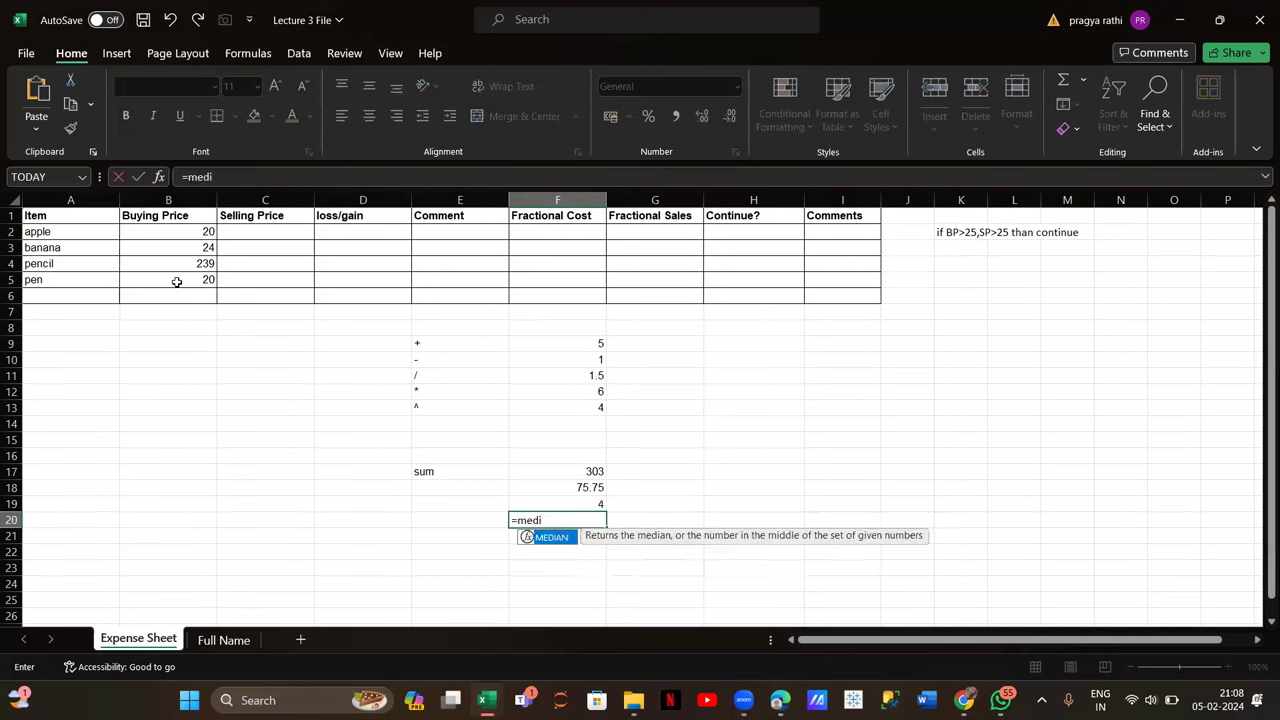
text(an()
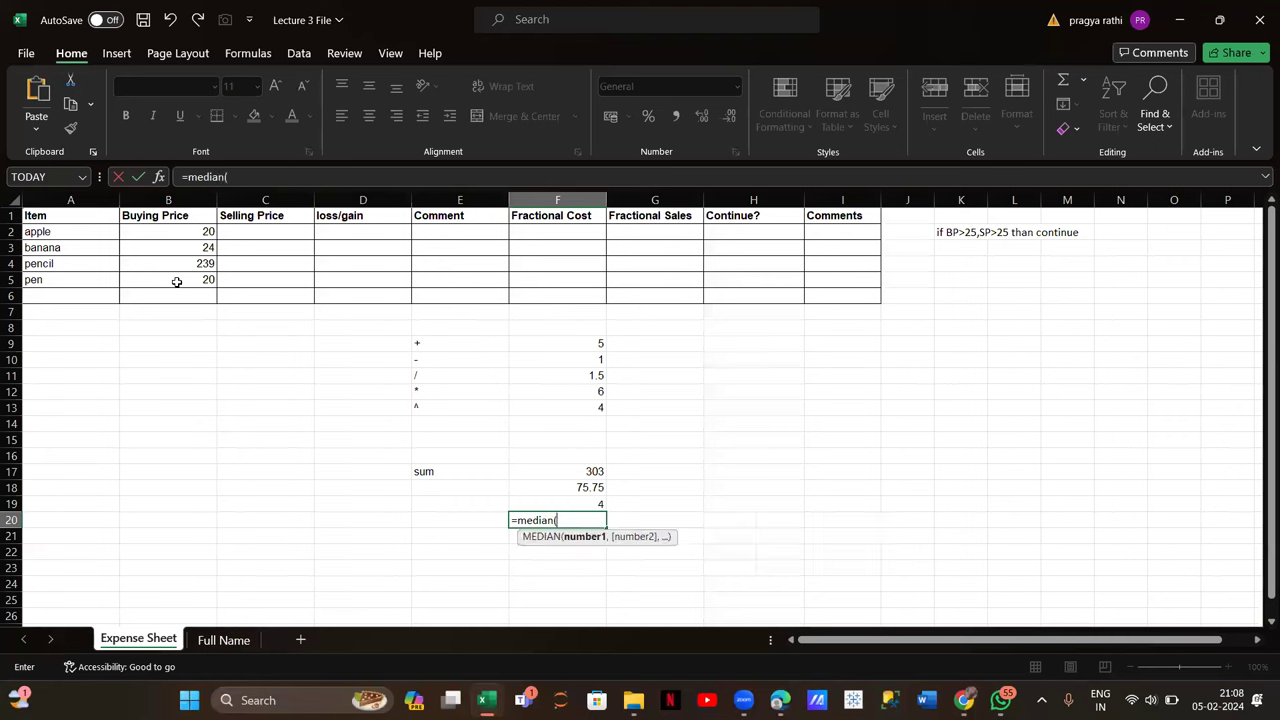
drag(157, 231, 163, 282)
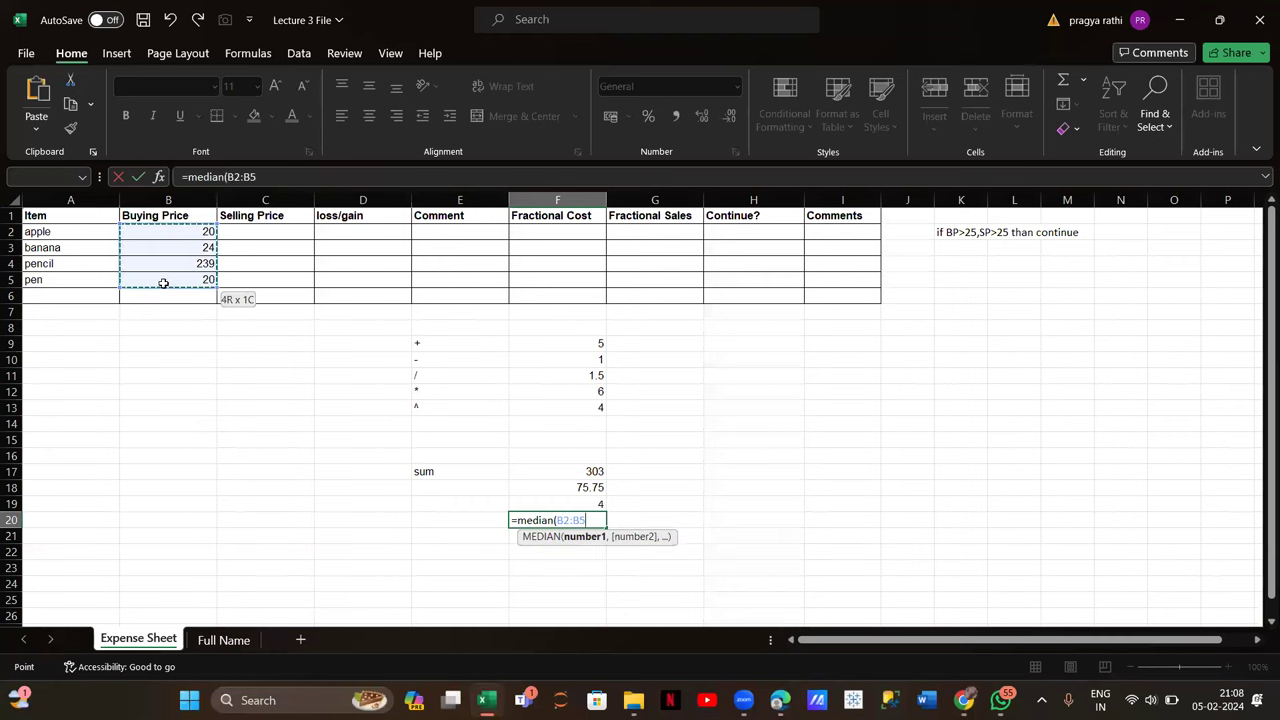
key(Return)
Add MAX (239) and MIN (20) of buying prices B2:B5 in F21 and F22.
text(=max)
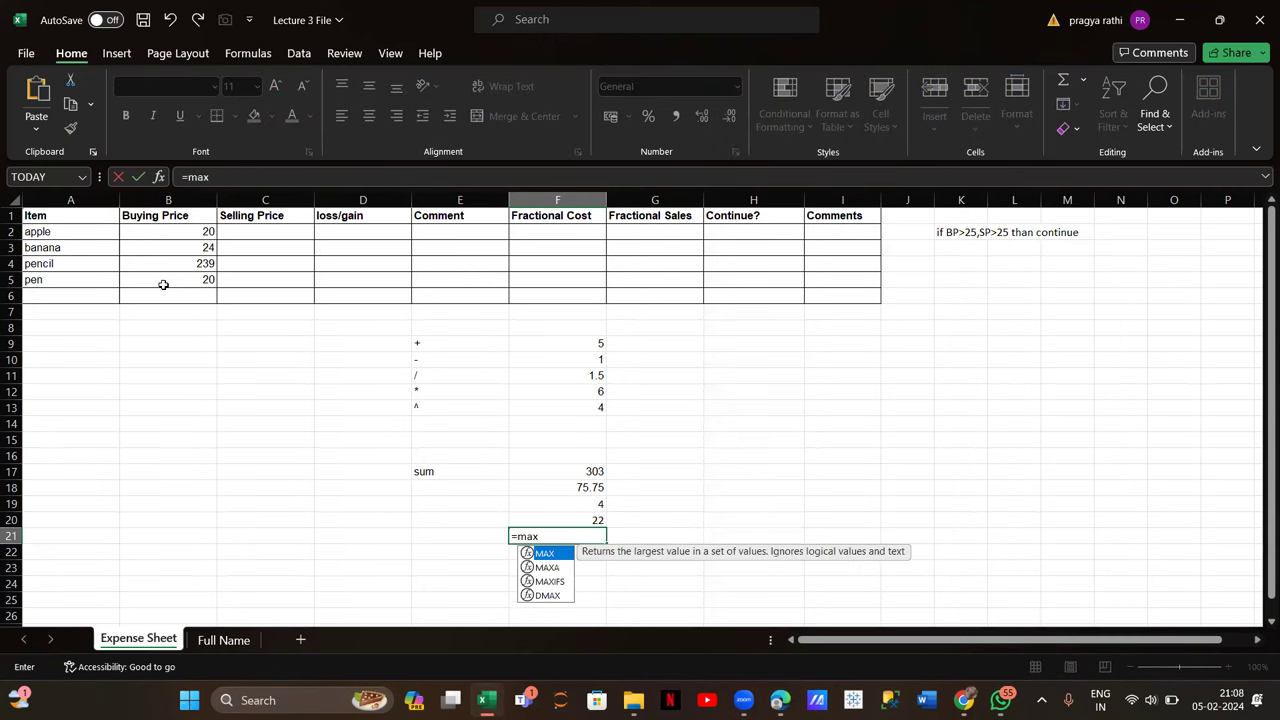
text(()
drag(134, 234, 143, 276)
text())
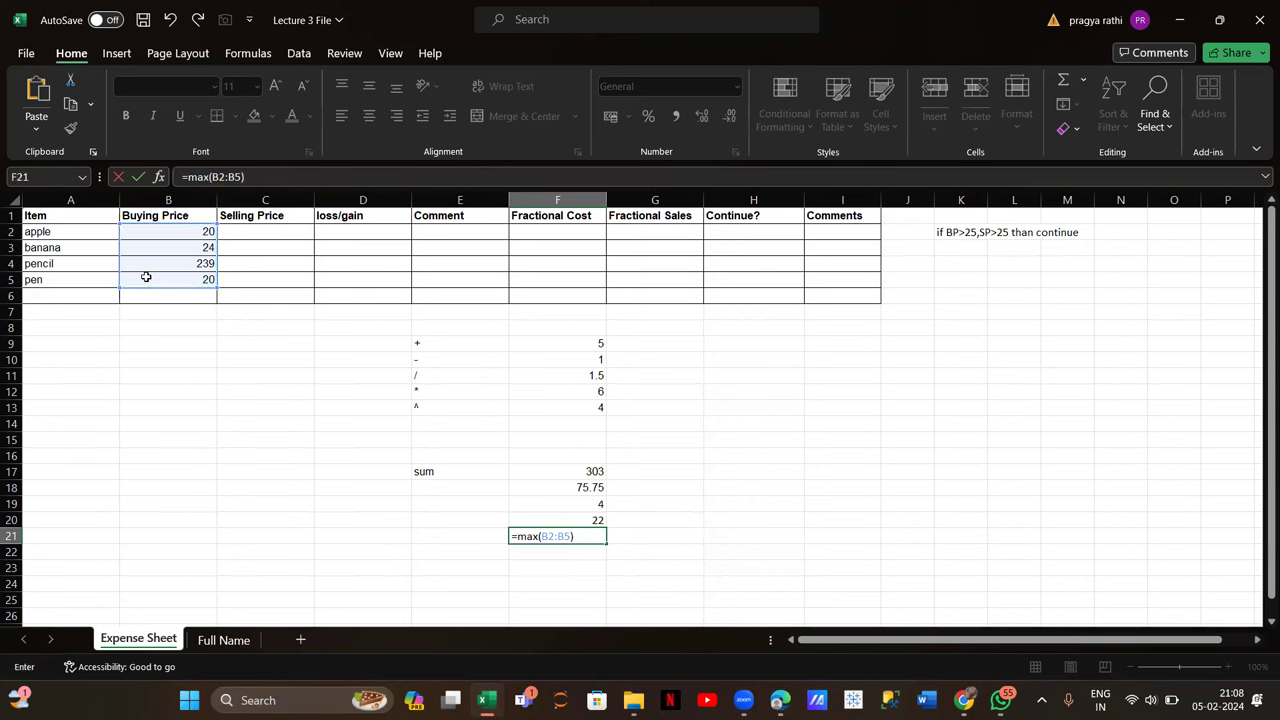
key(Return)
text(=min()
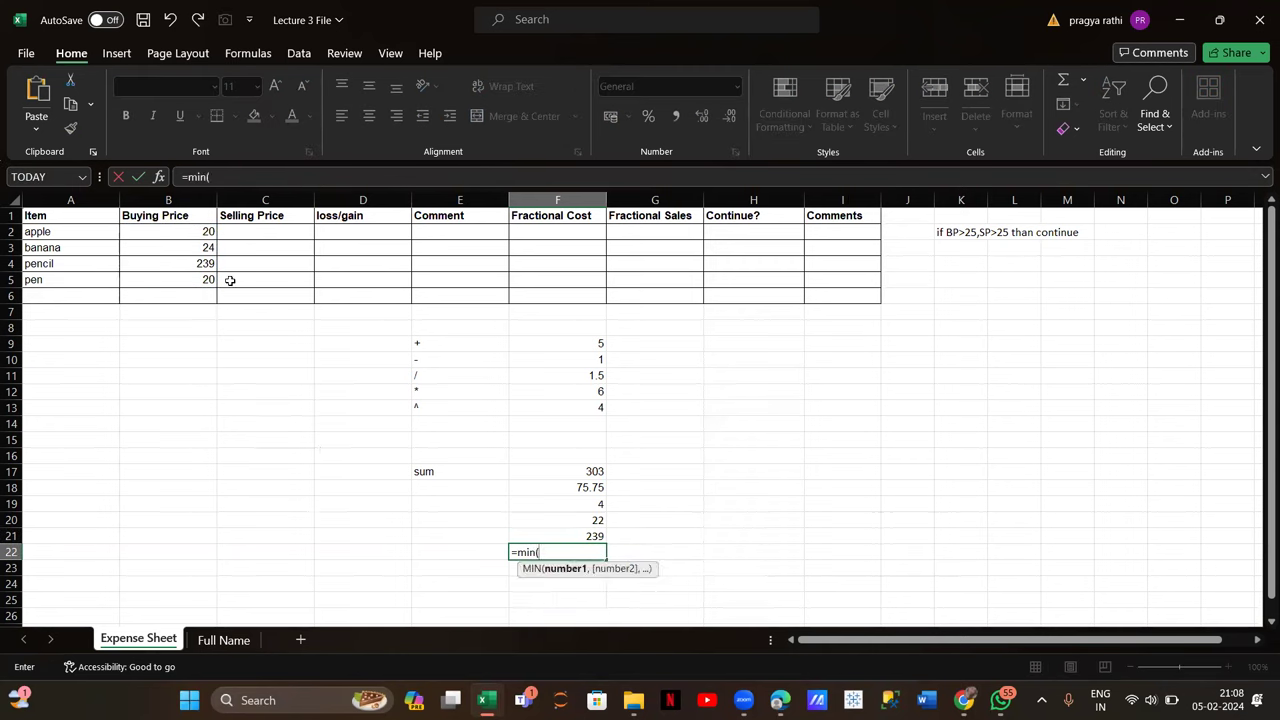
drag(190, 240, 206, 280)
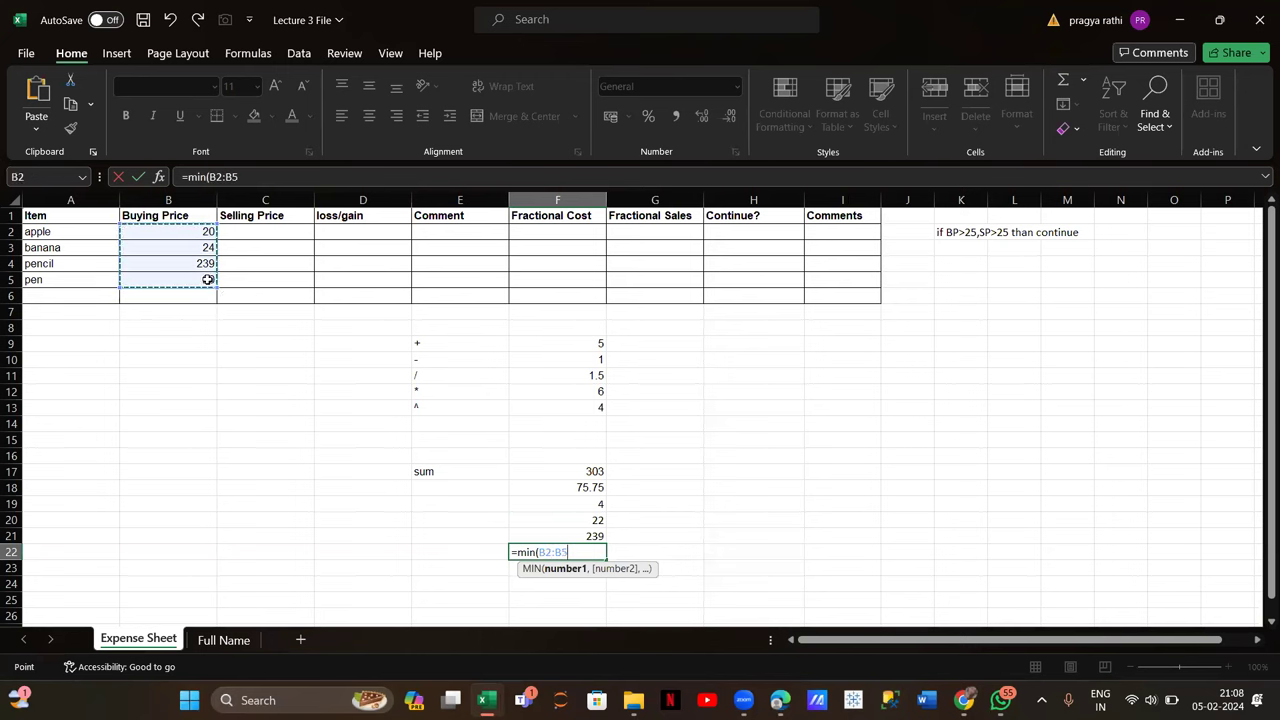
text())
key(Return)
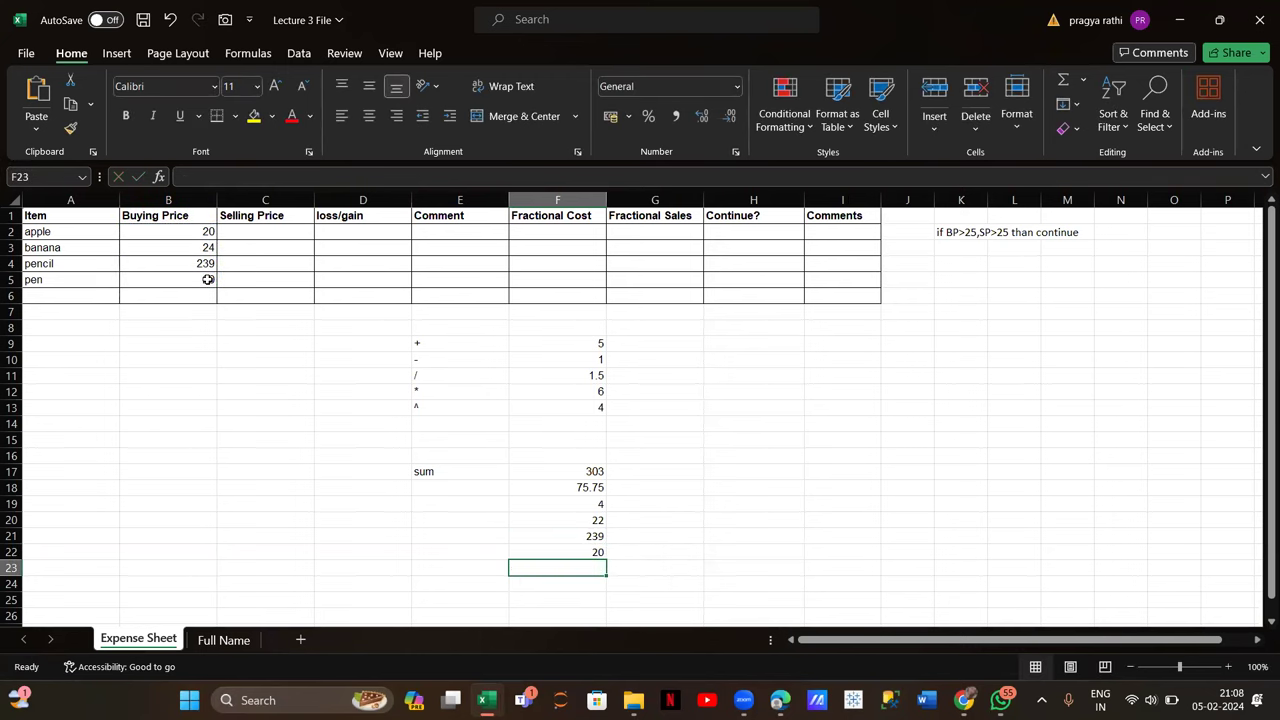
Change banana's buying price in B3 from 24 to 18.
click(179, 247)
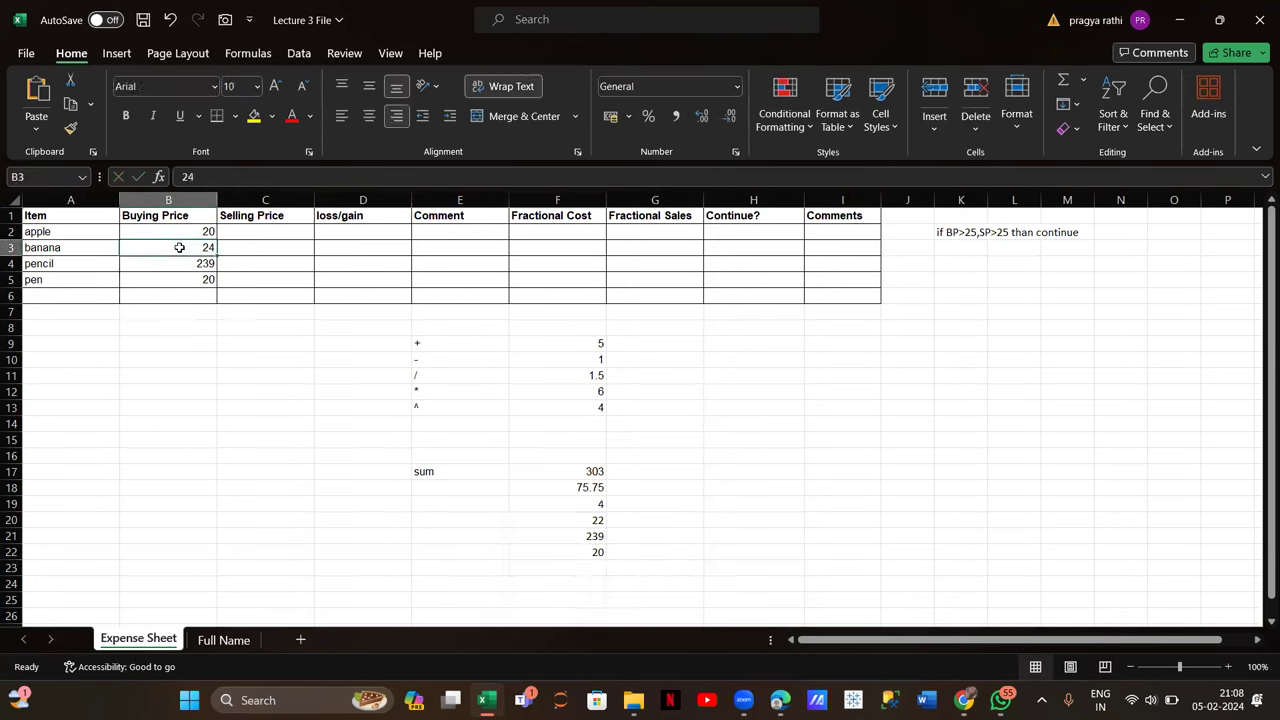
click(217, 181)
key(BackSpace)
key(BackSpace)
text(18)
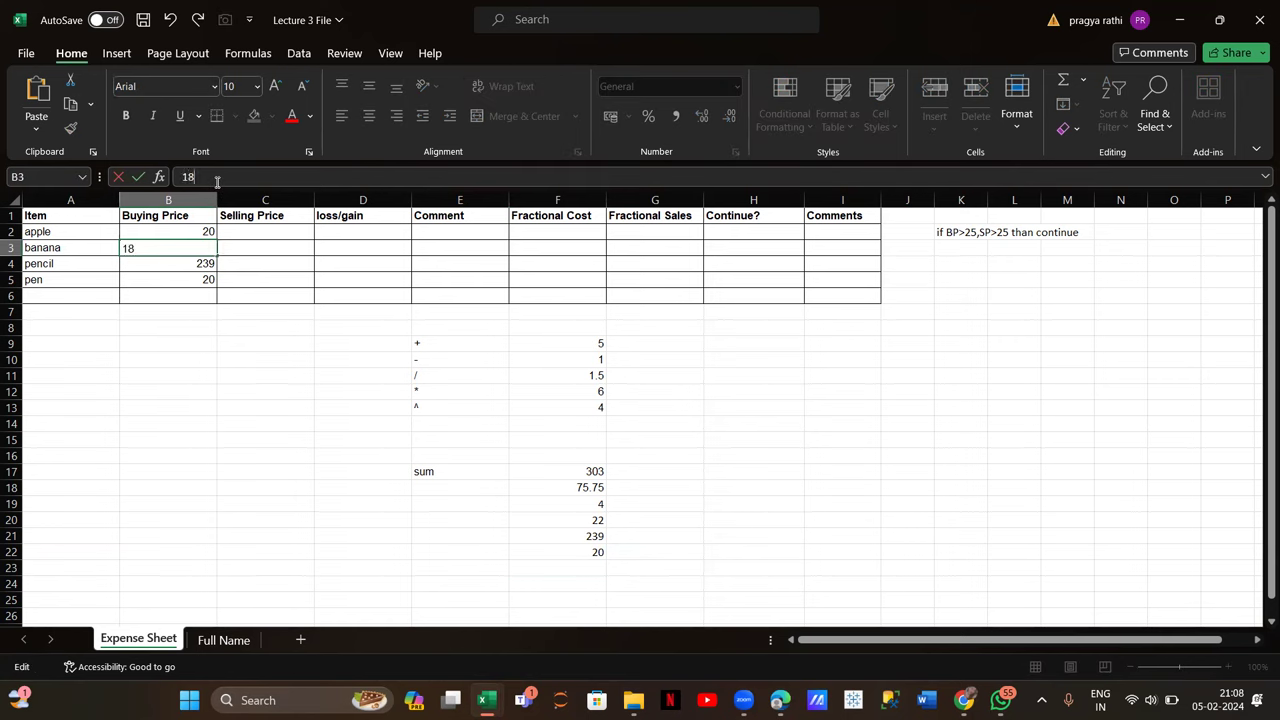
key(Return)
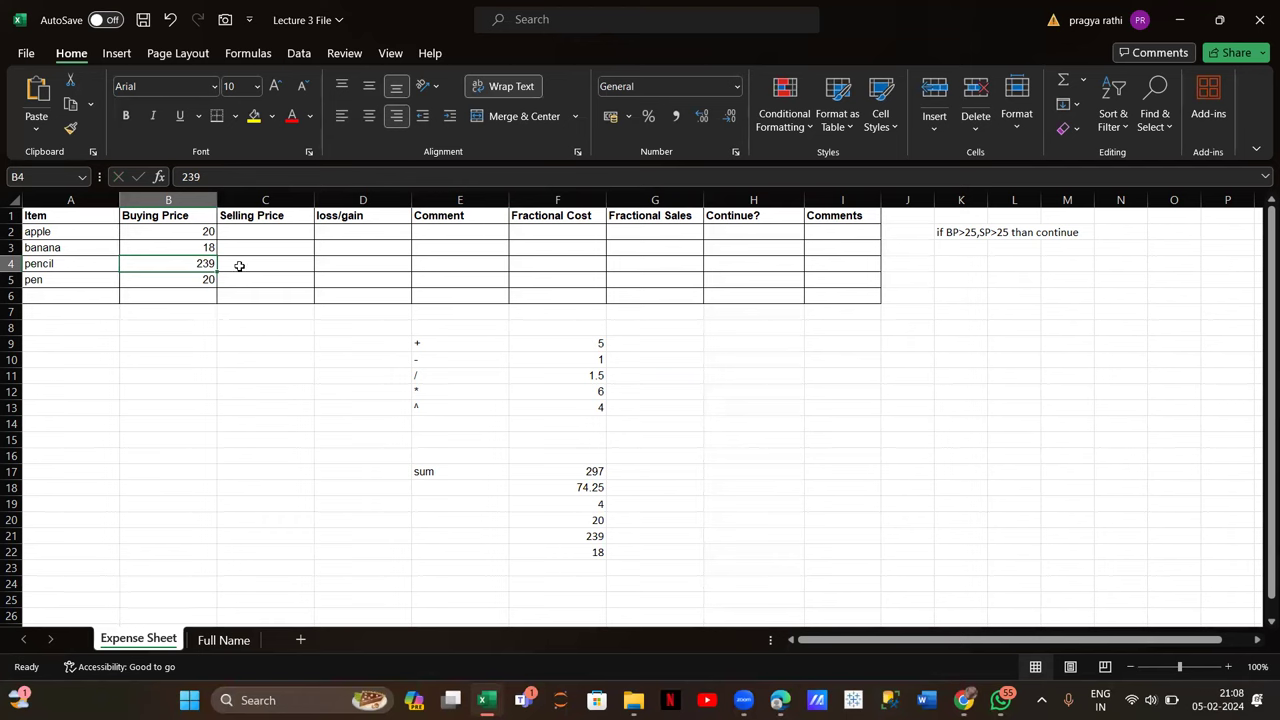
Set banana's price to 34, undoing a stray ZZ to keep pencil at 239.
click(190, 248)
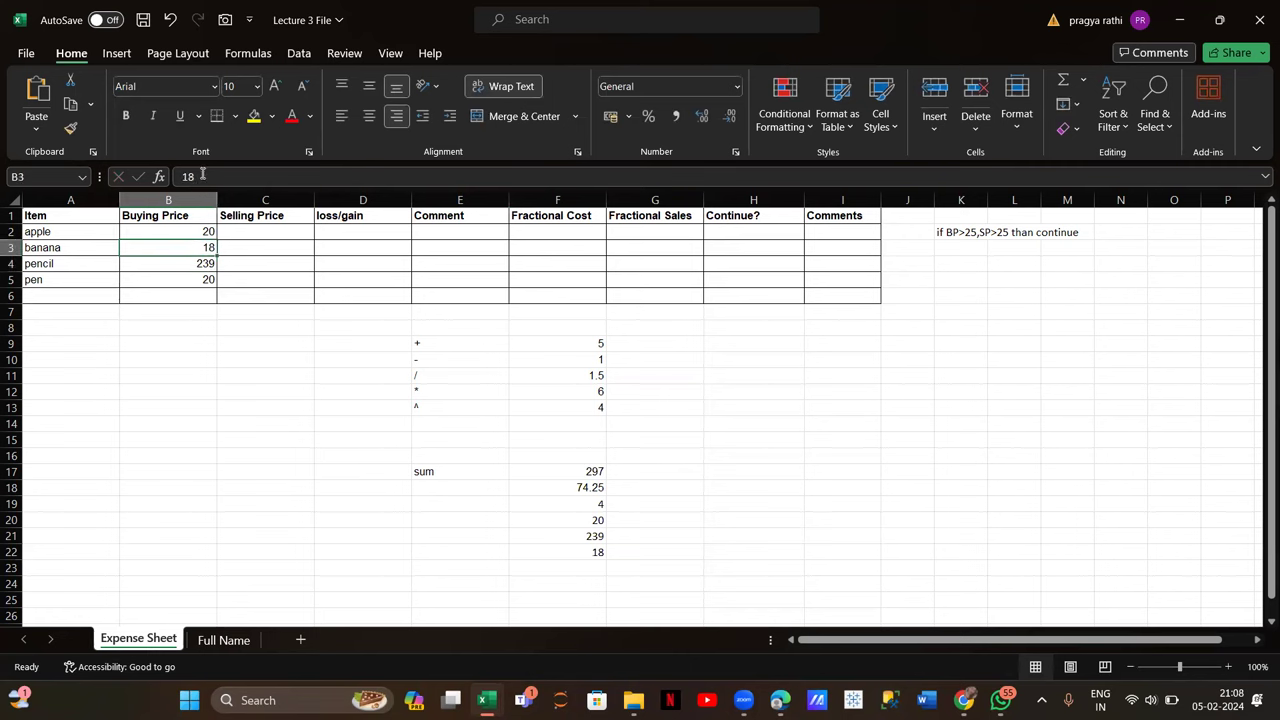
click(202, 175)
key(BackSpace)
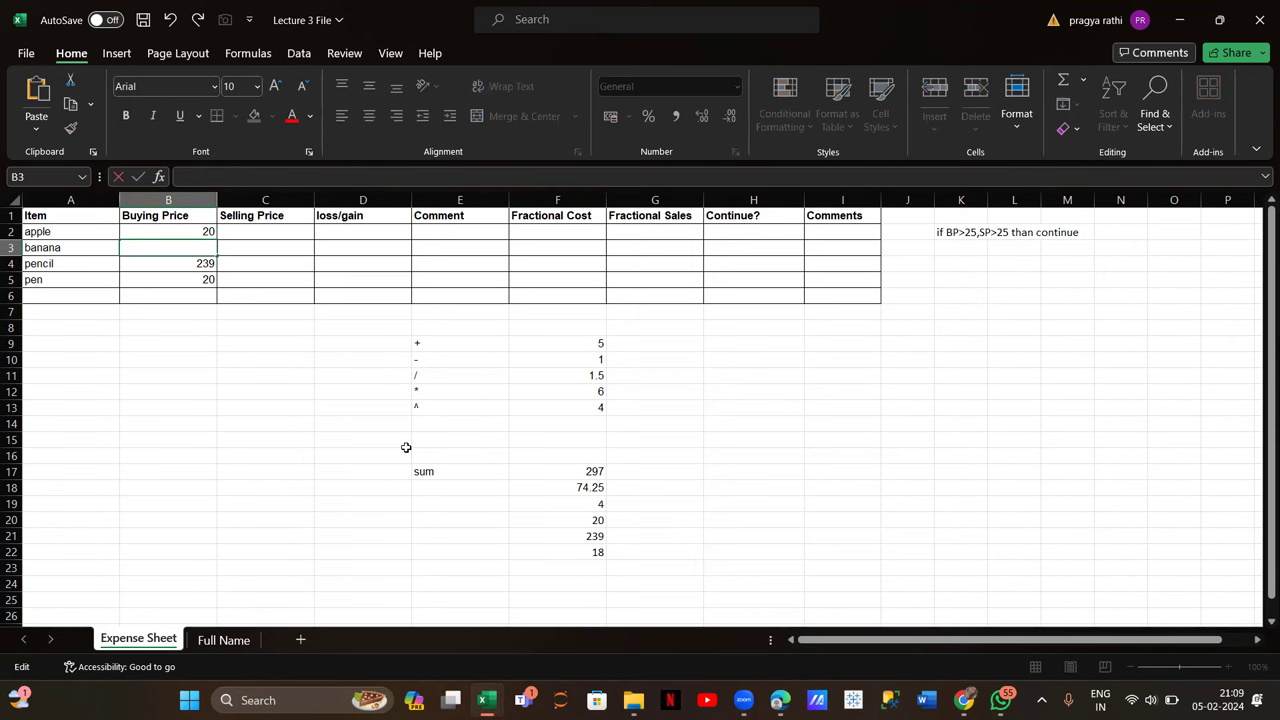
text(34)
key(Return)
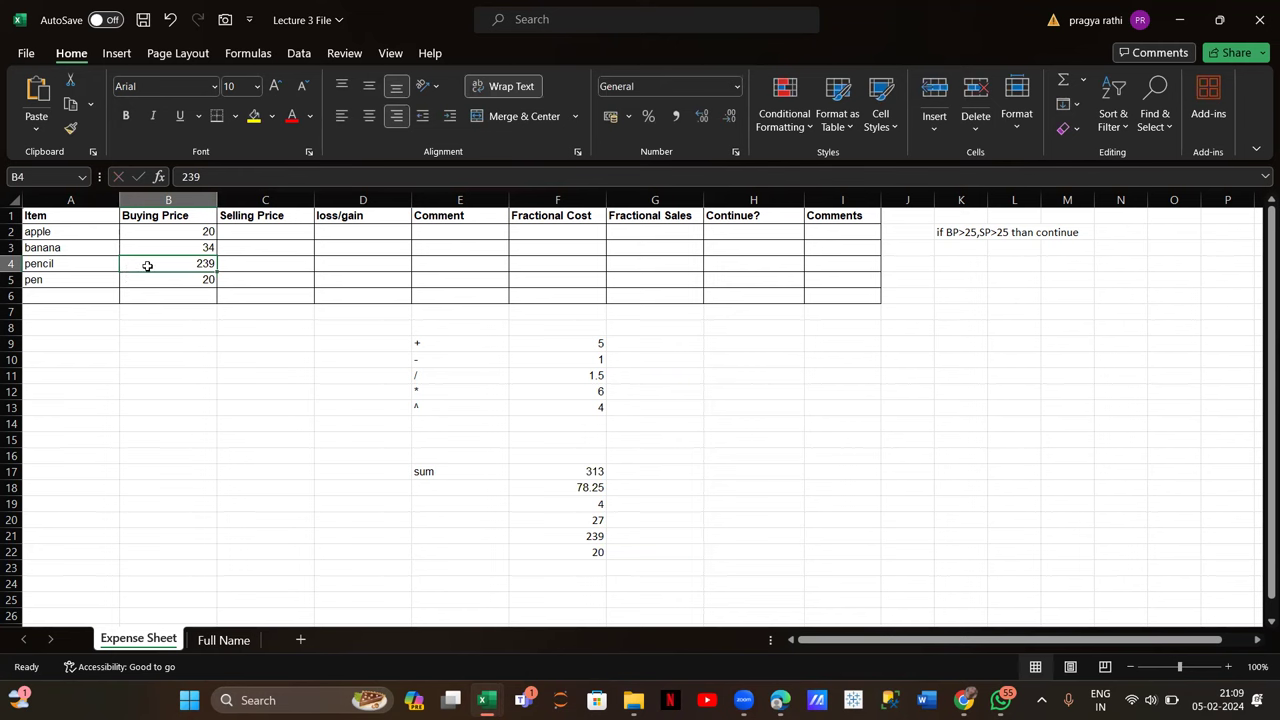
text(ZZ)
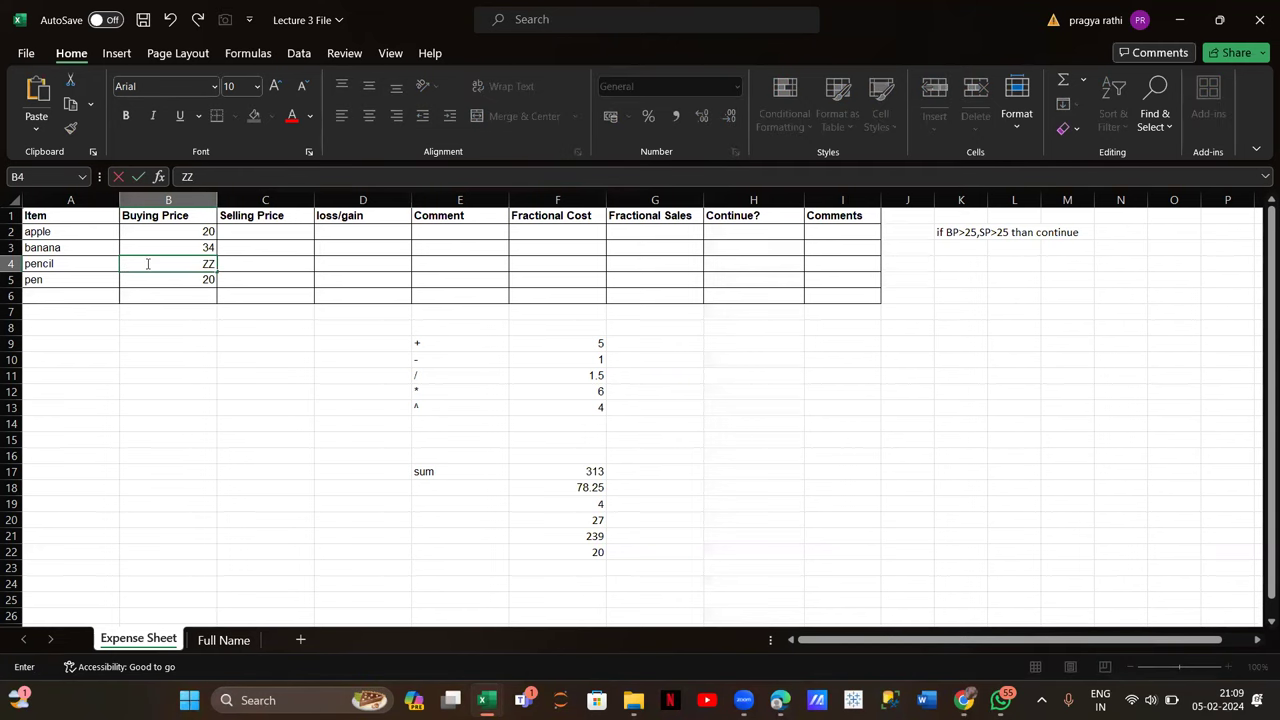
key(ctrl+z)
click(278, 450)
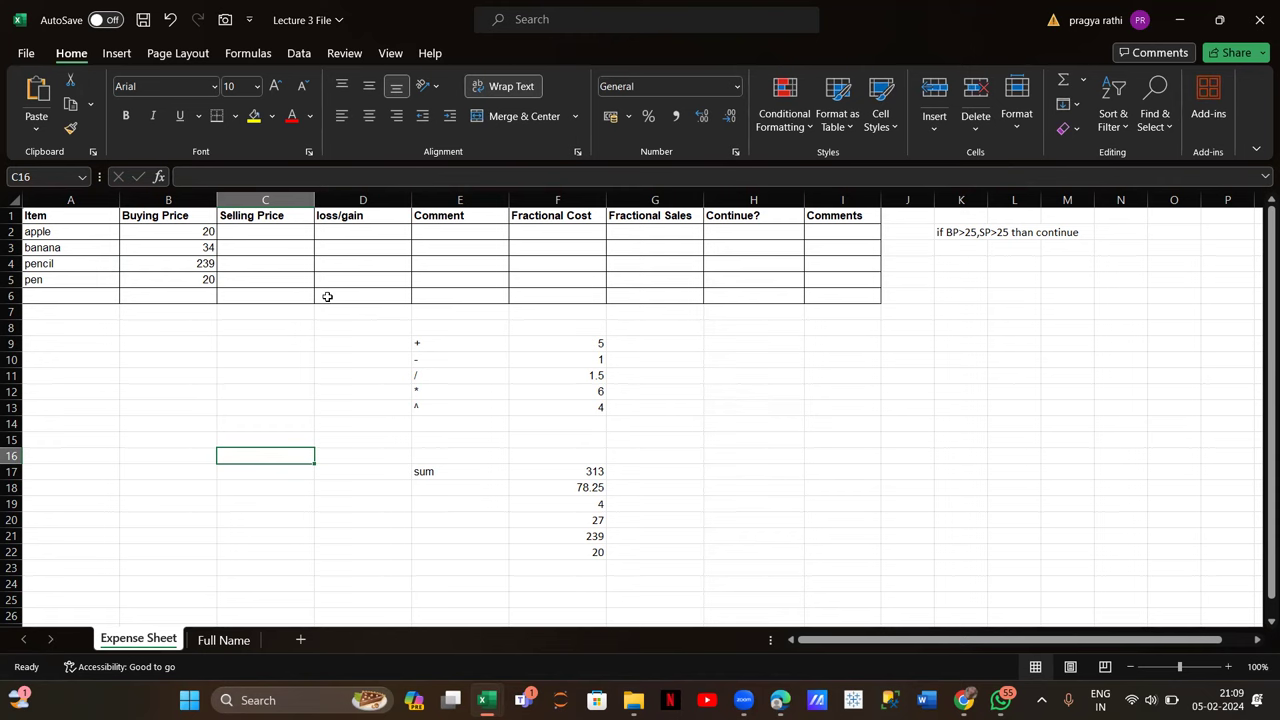
scroll(270, 237, up, 2)
click(268, 234)
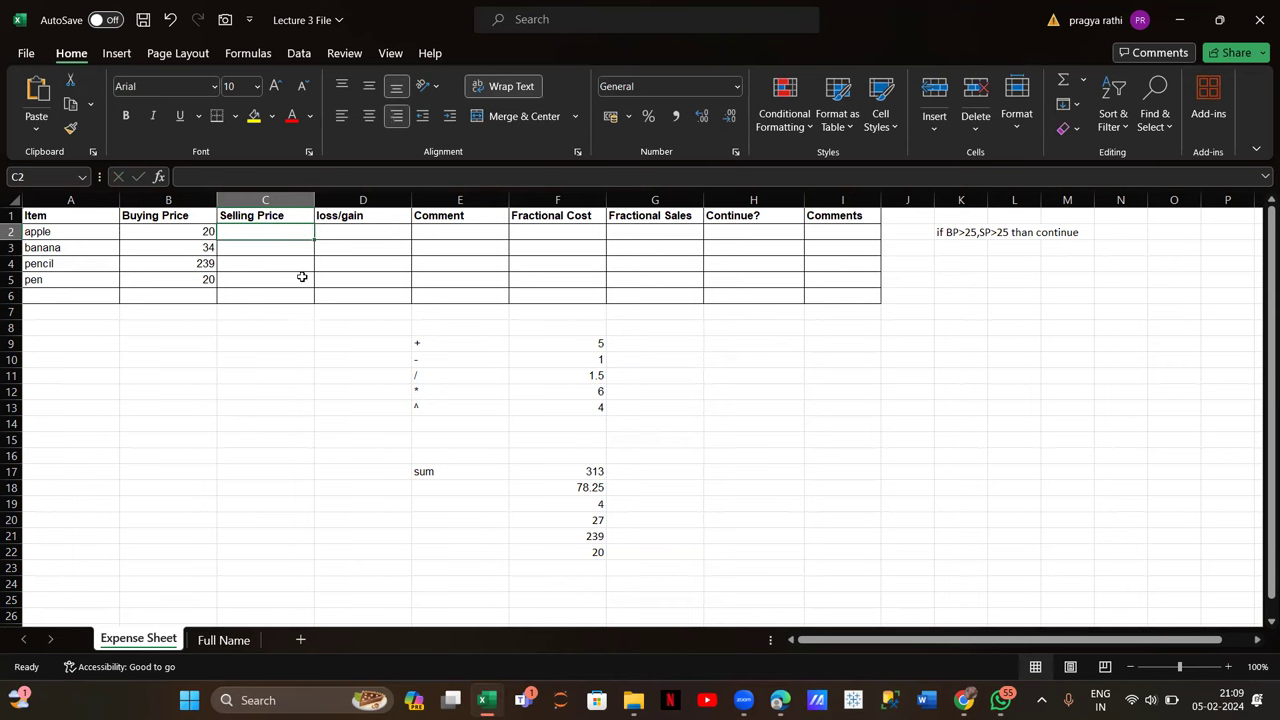
Enter selling prices 18, 40, 240 and 30 in cells C2:C5.
text(18)
key(Return)
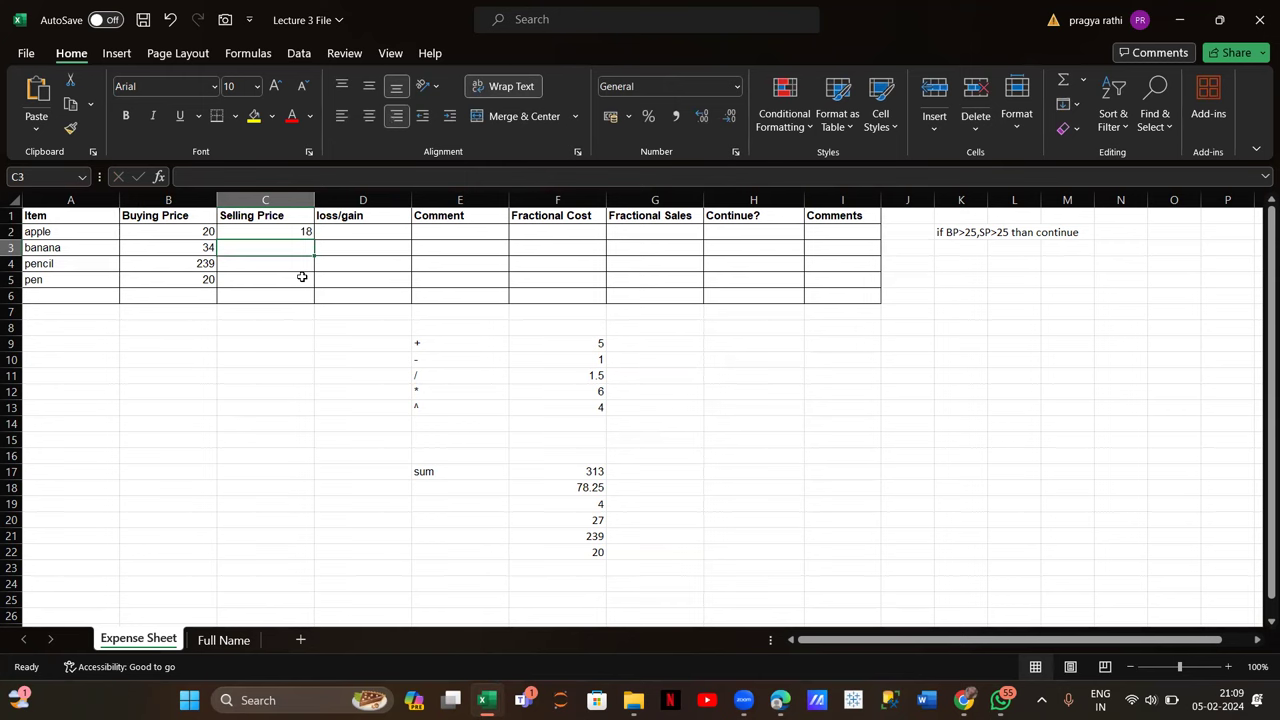
text(40)
key(Return)
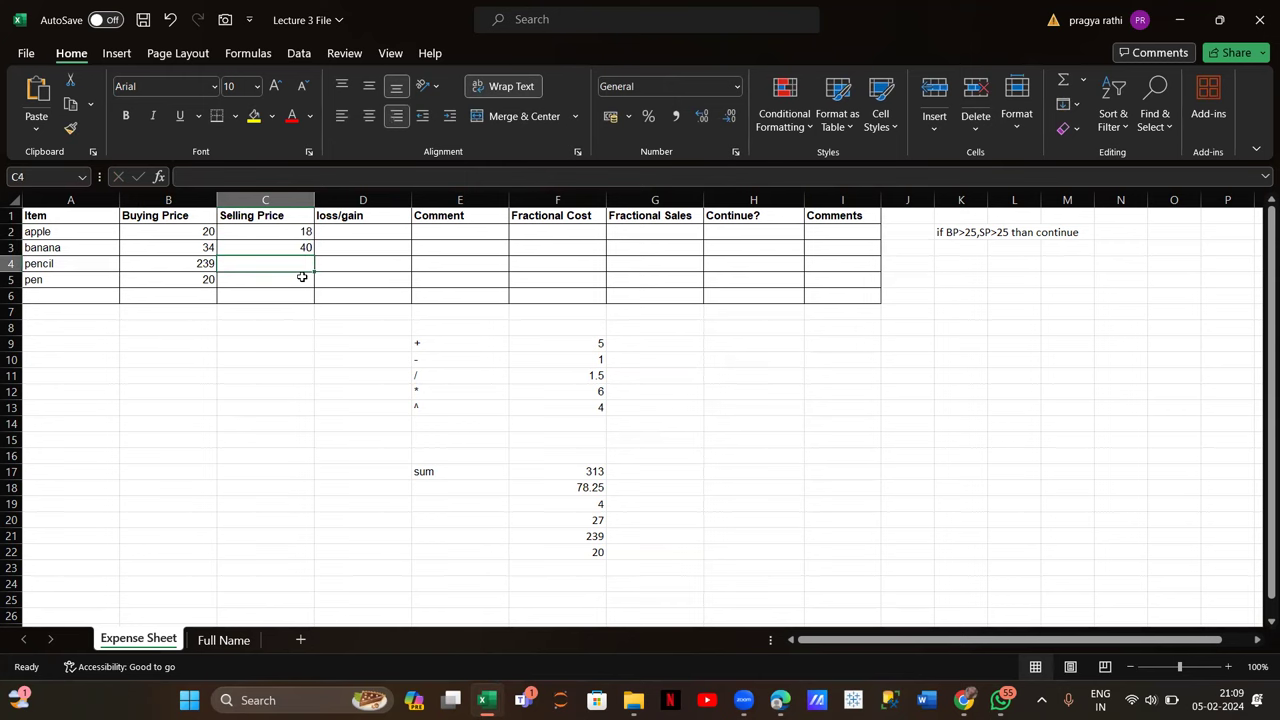
text(240)
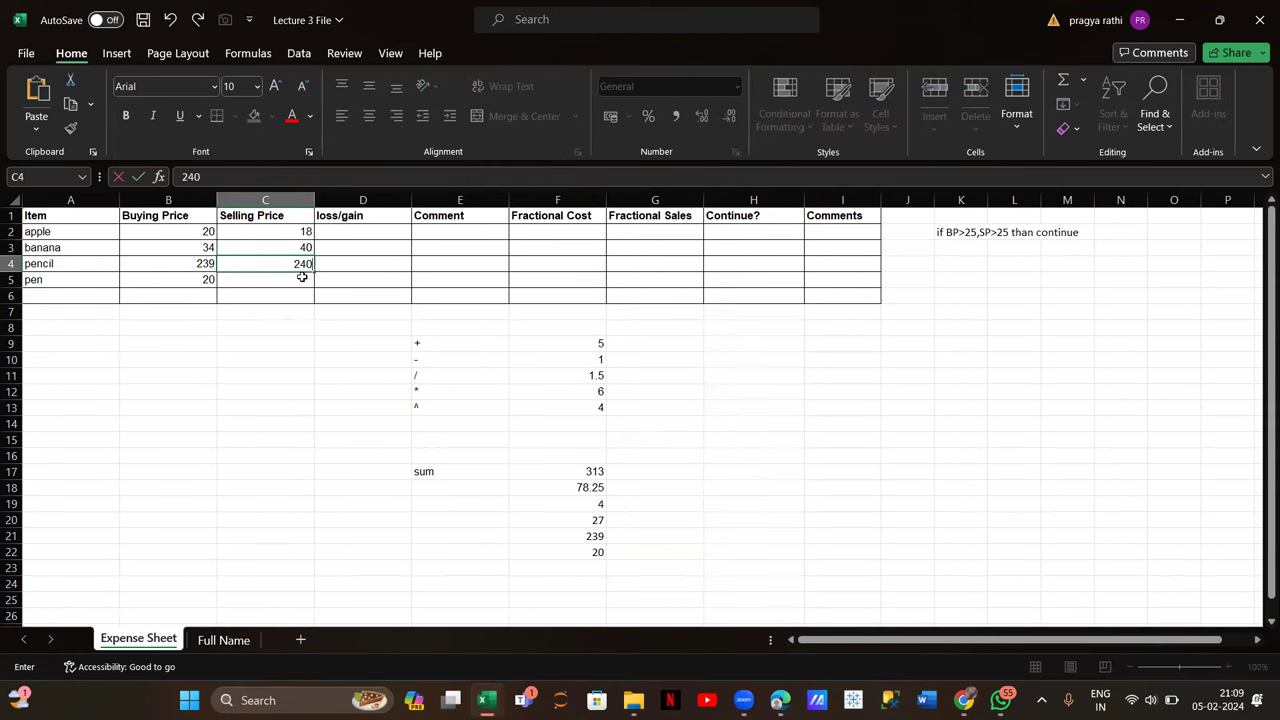
key(Return)
text(30)
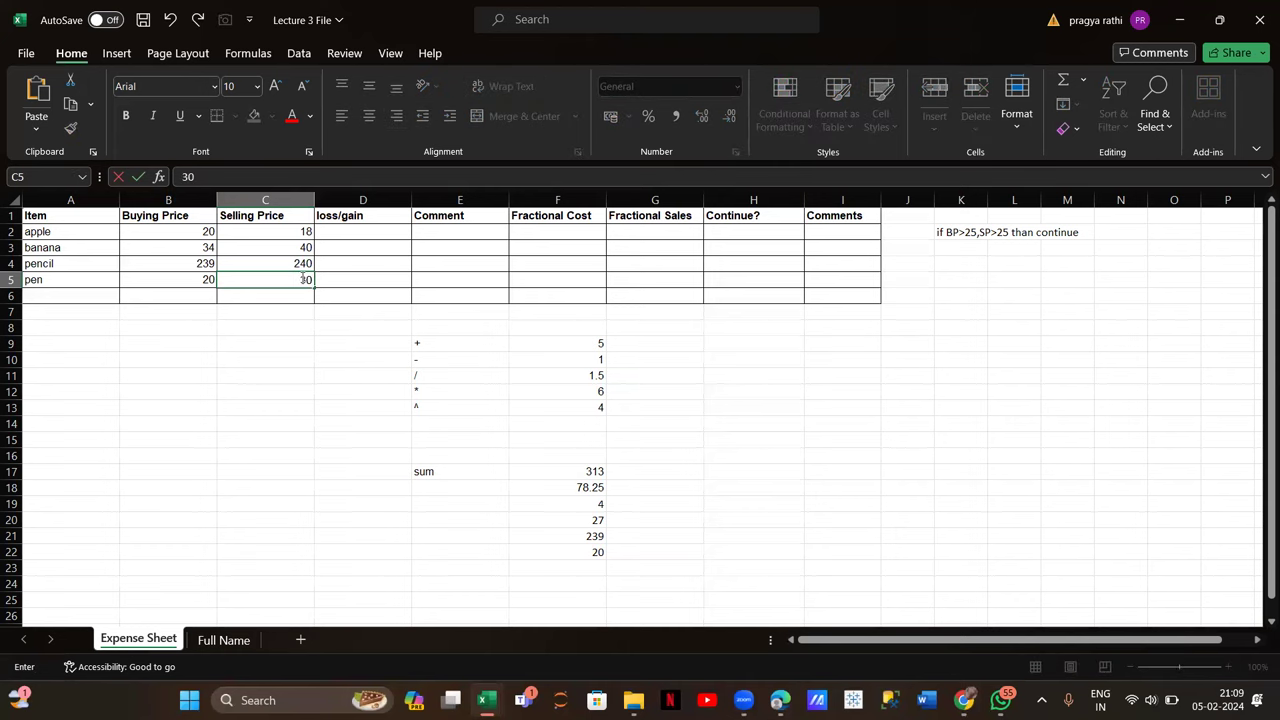
click(183, 298)
click(71, 296)
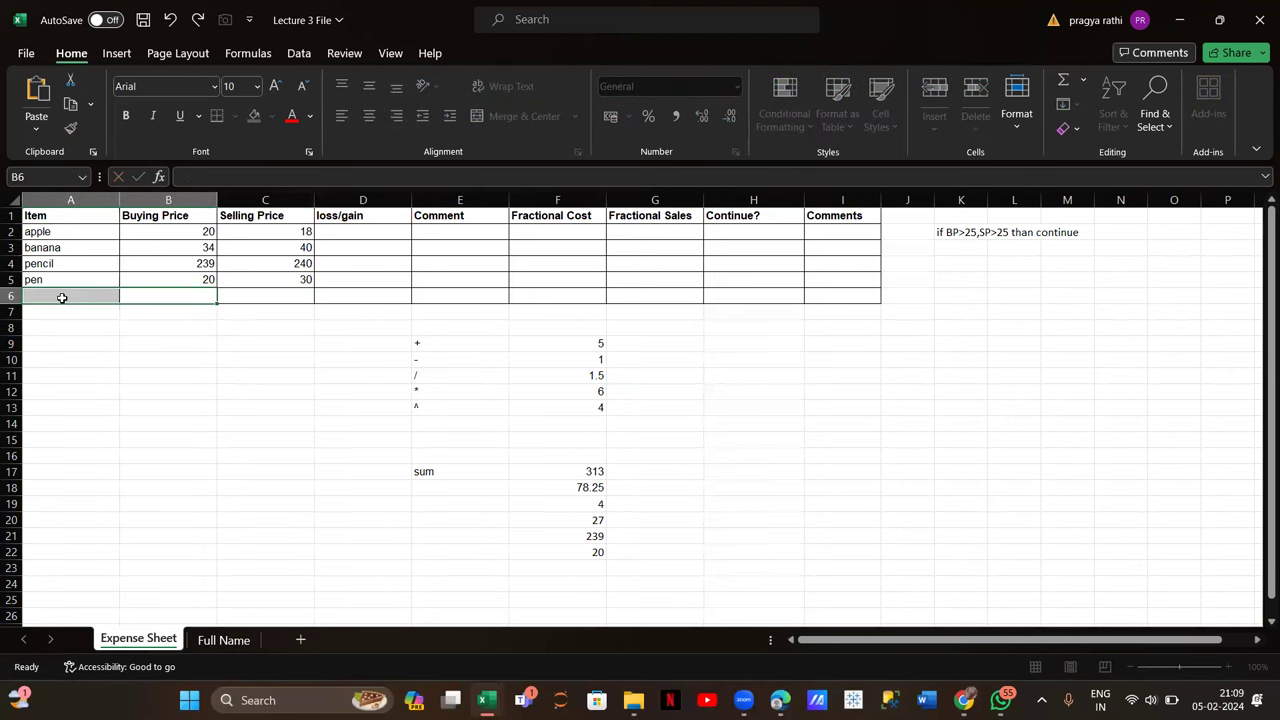
Label A6 'total' and enter =SUM(B2:B5) in B6, giving 313.
text(total)
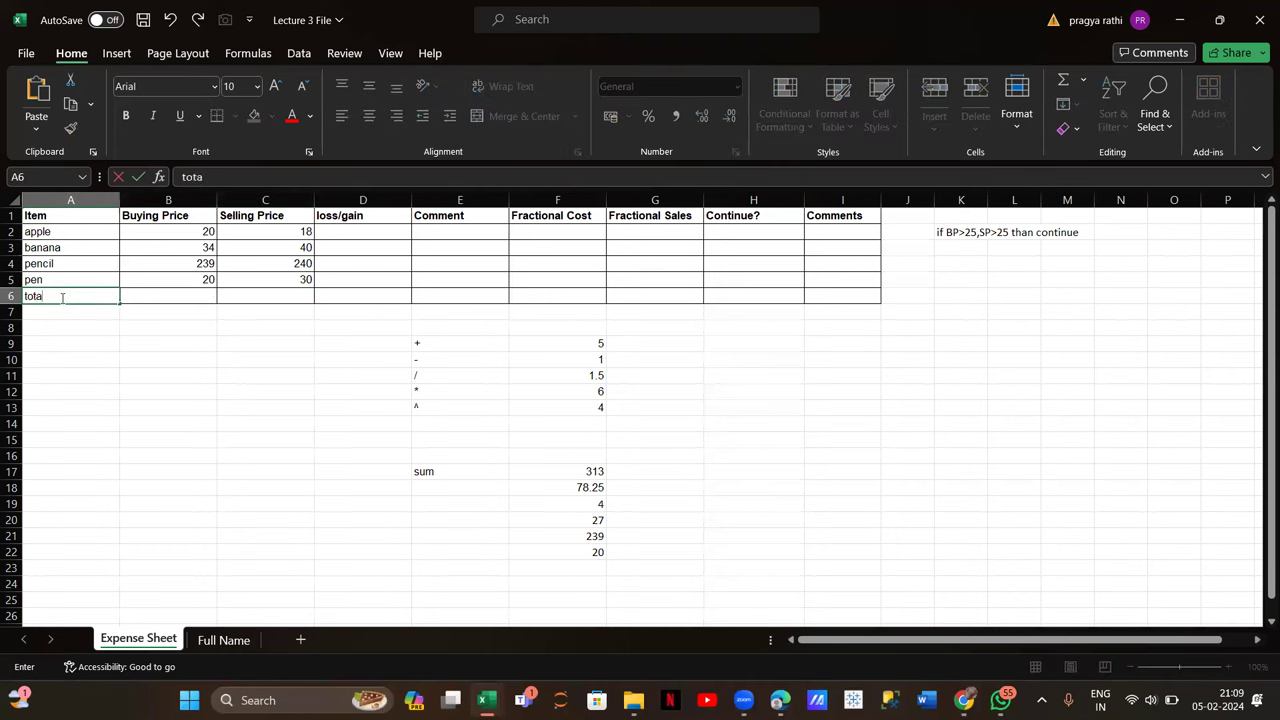
click(208, 302)
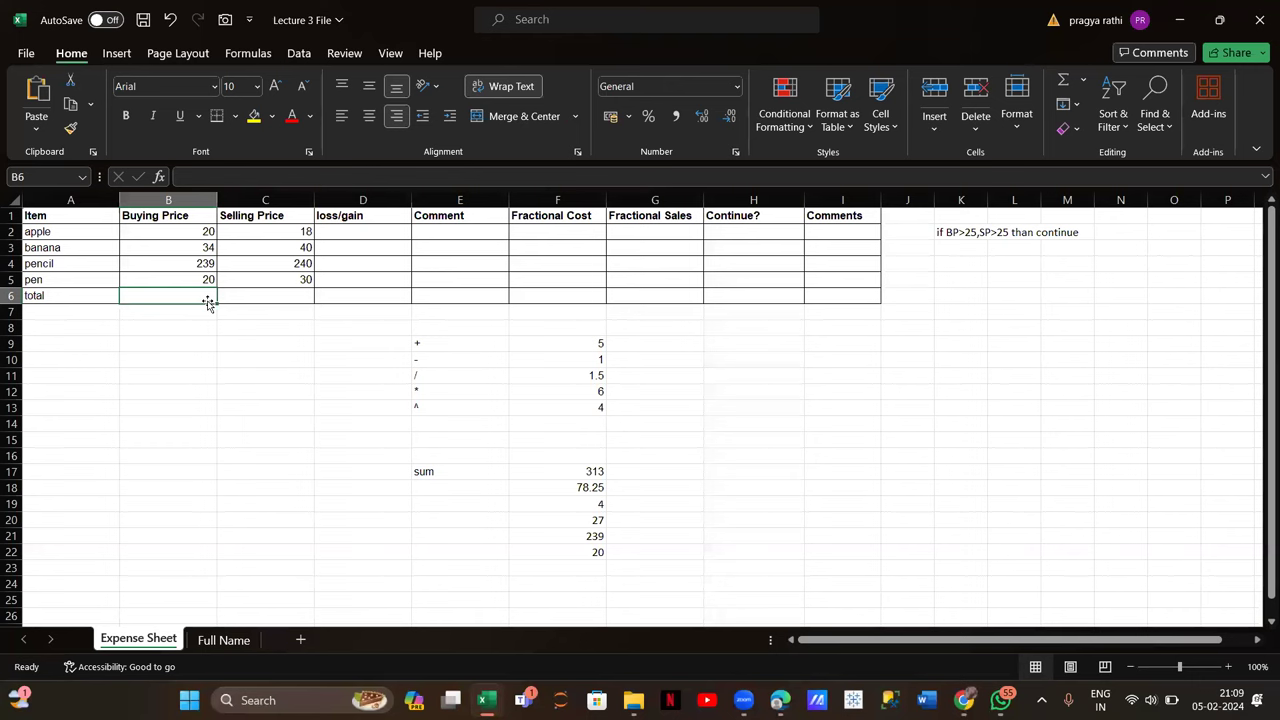
text(=sum)
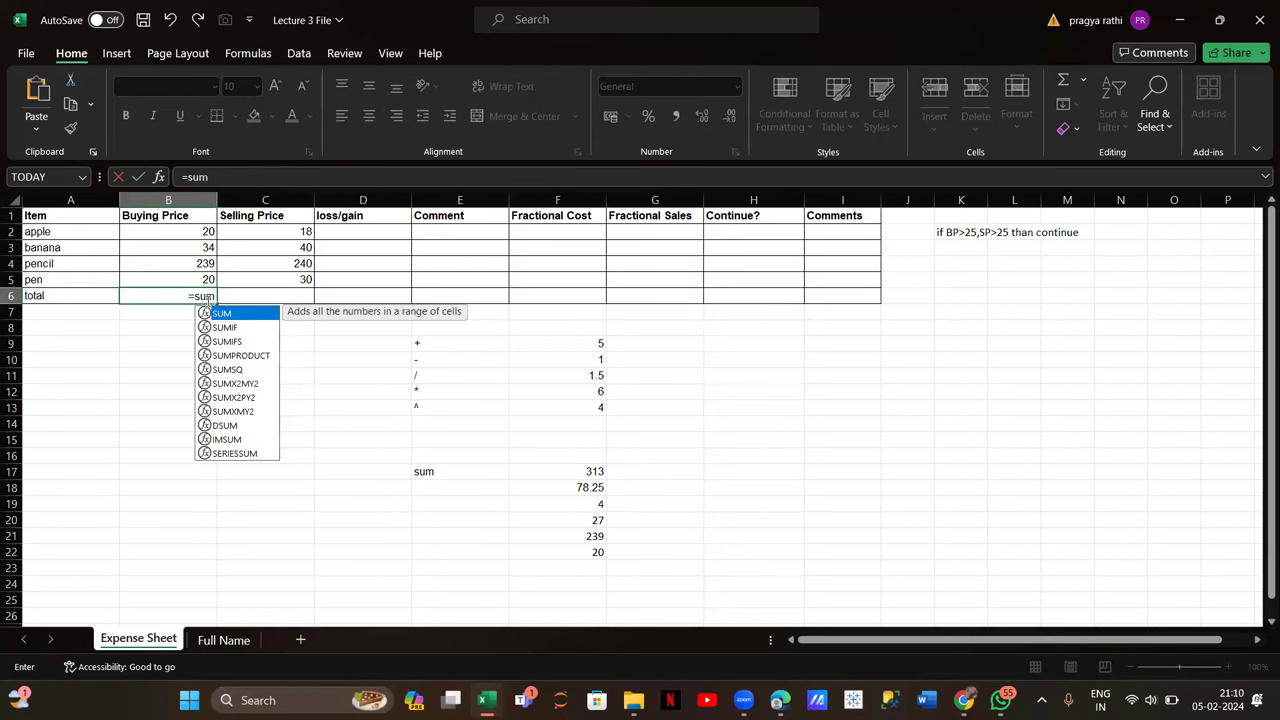
text(()
drag(166, 235, 180, 277)
text())
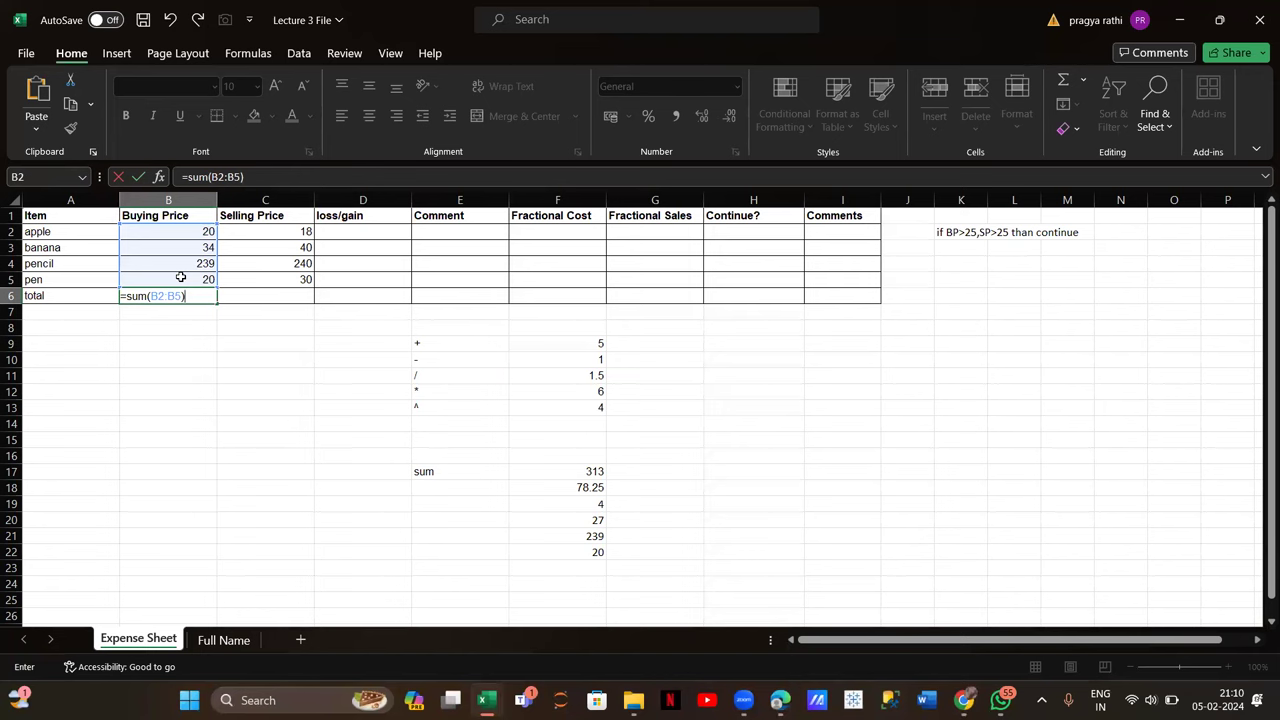
key(Return)
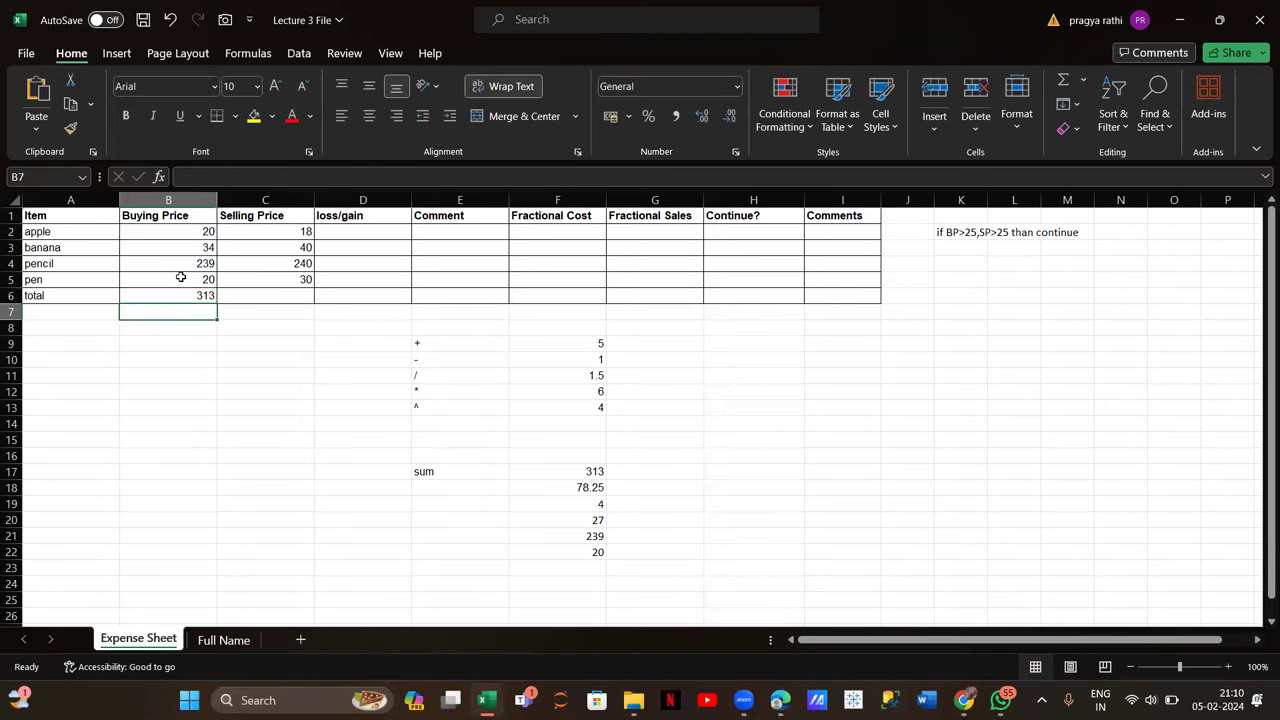
Begin an unconfirmed =SUM(C2:C5) of the selling prices in C6.
click(268, 297)
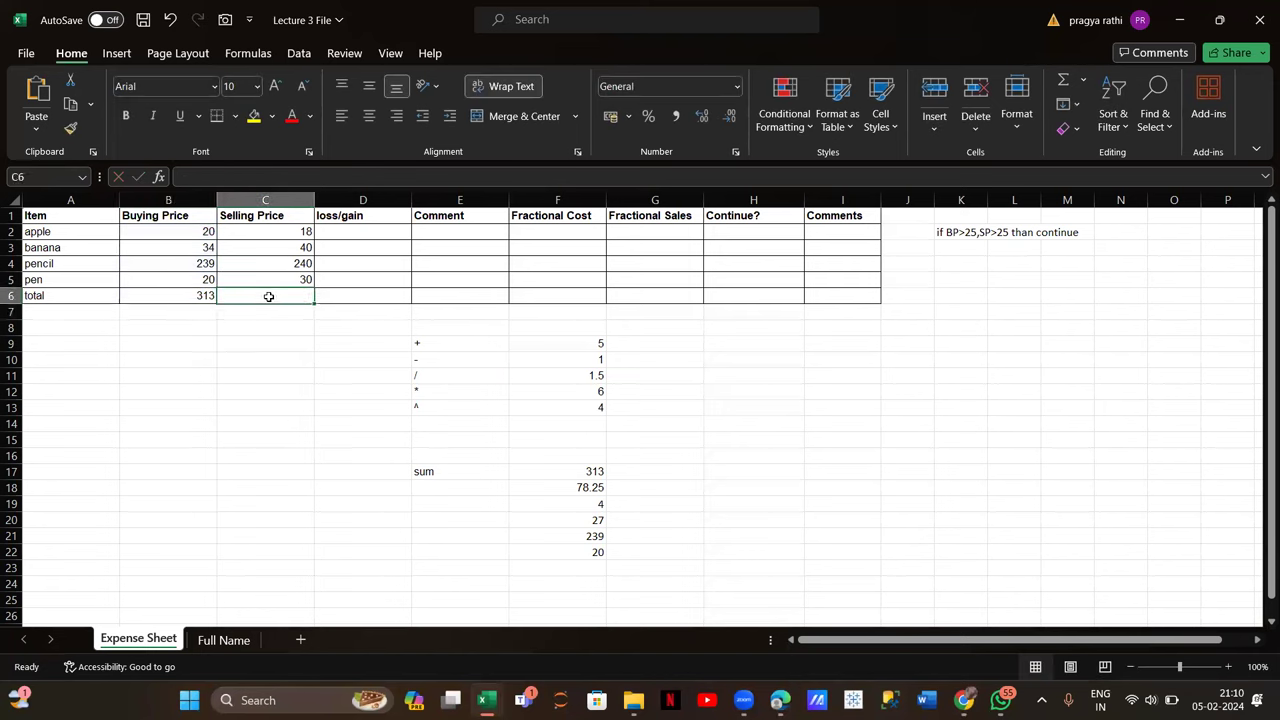
text(=sum()
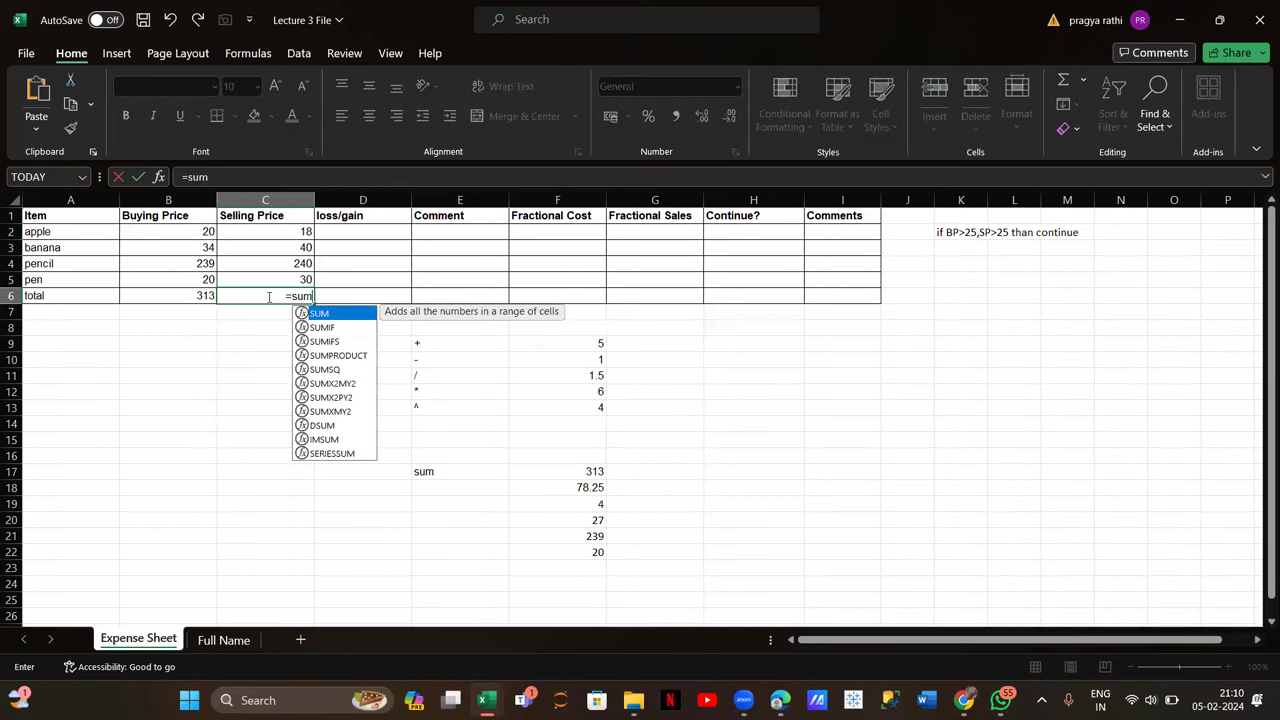
drag(257, 231, 268, 277)
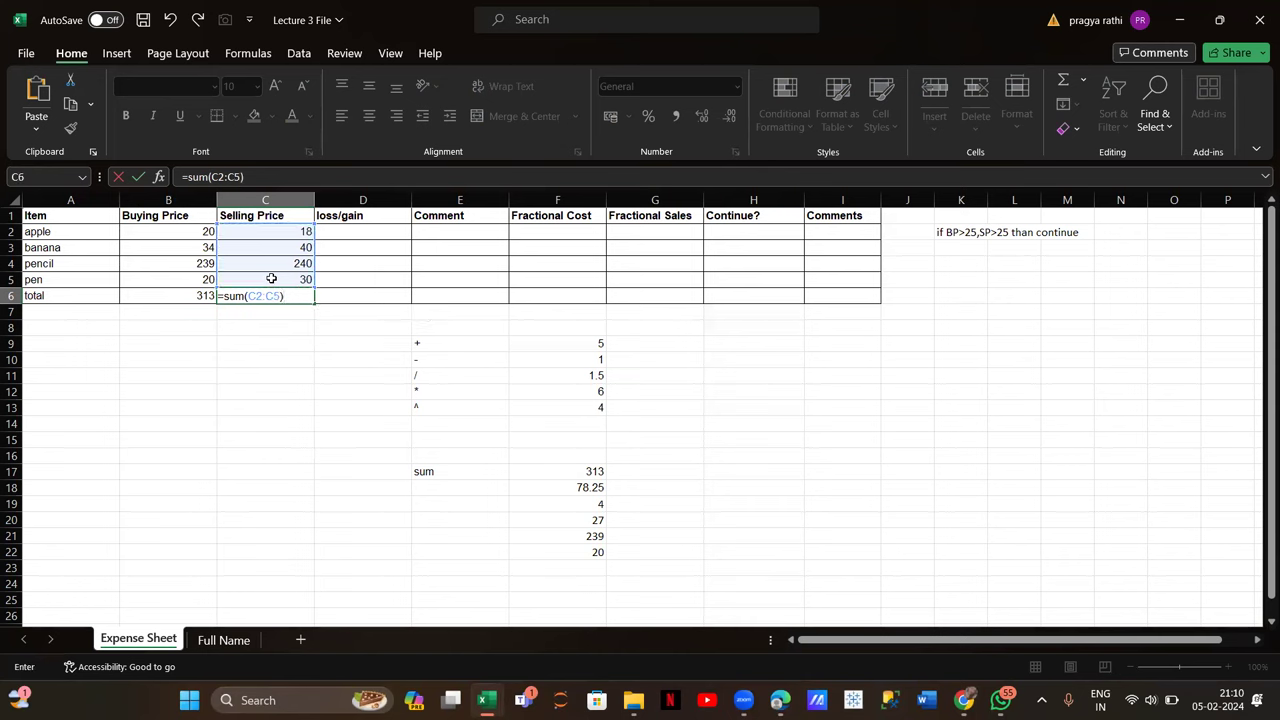
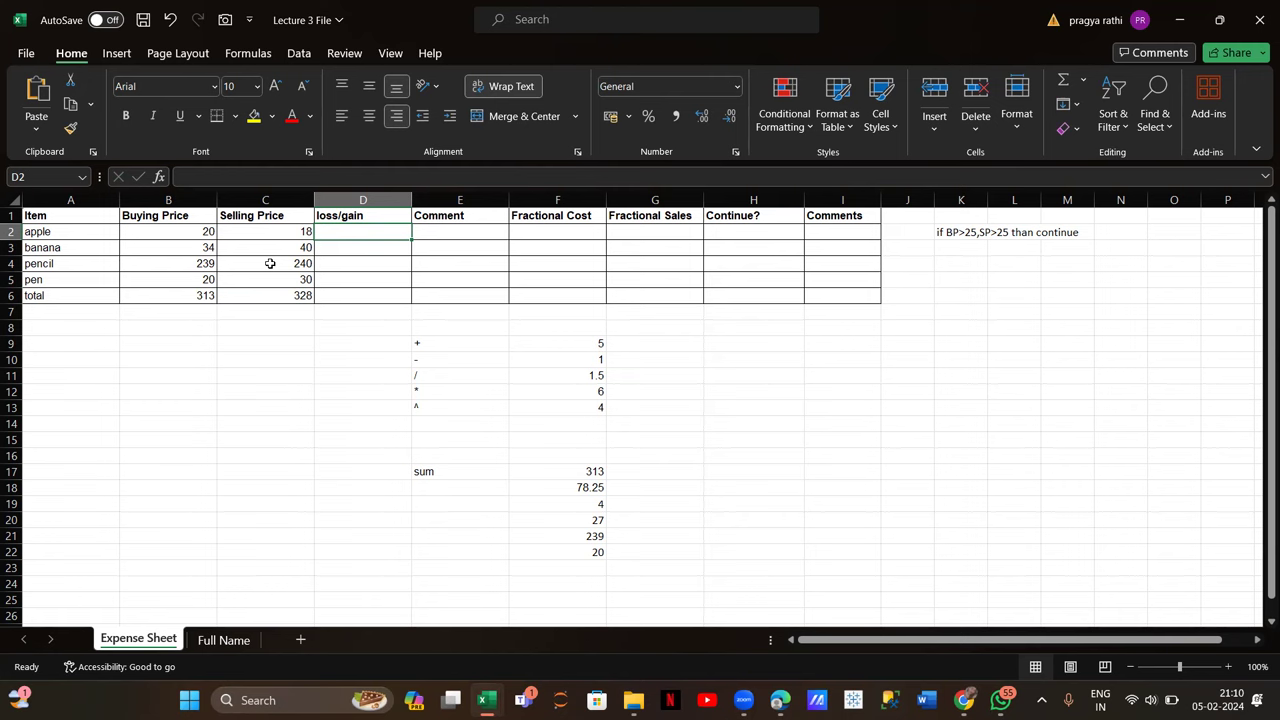
Enter =C2-B2 in D2 and fill it down to D5, giving -2, 6, 1 and 10.
text(=)
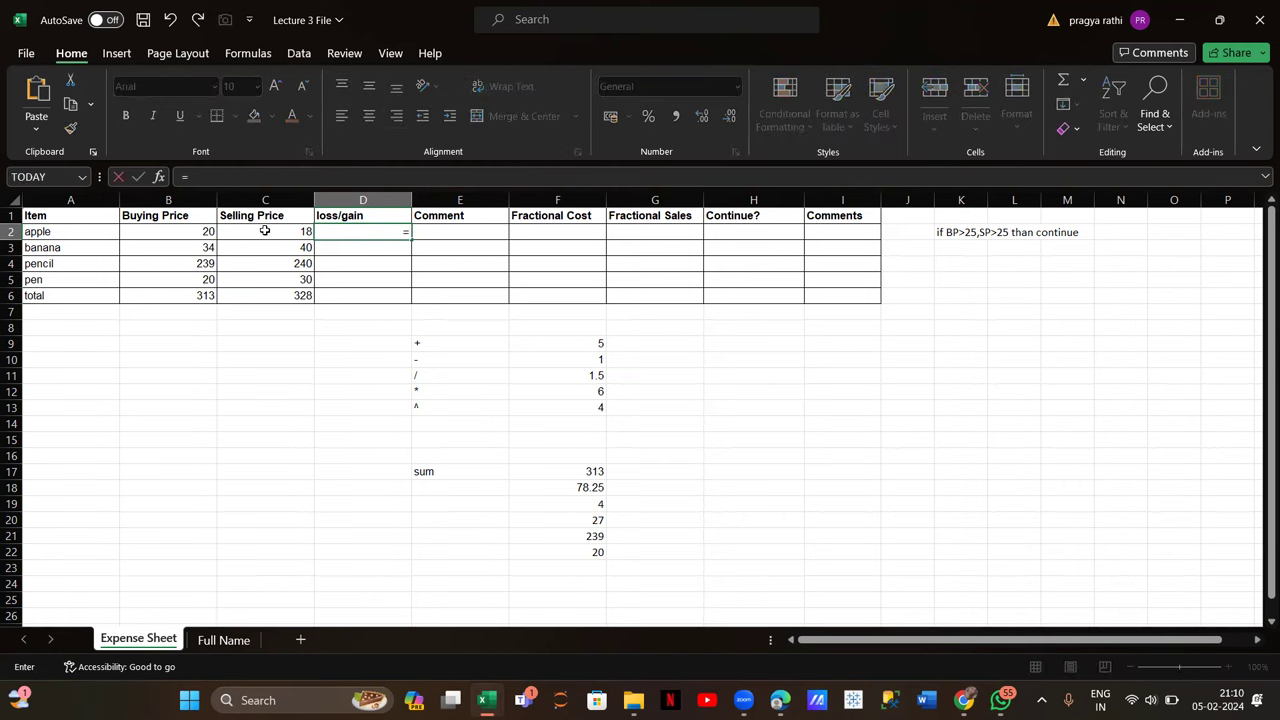
click(265, 231)
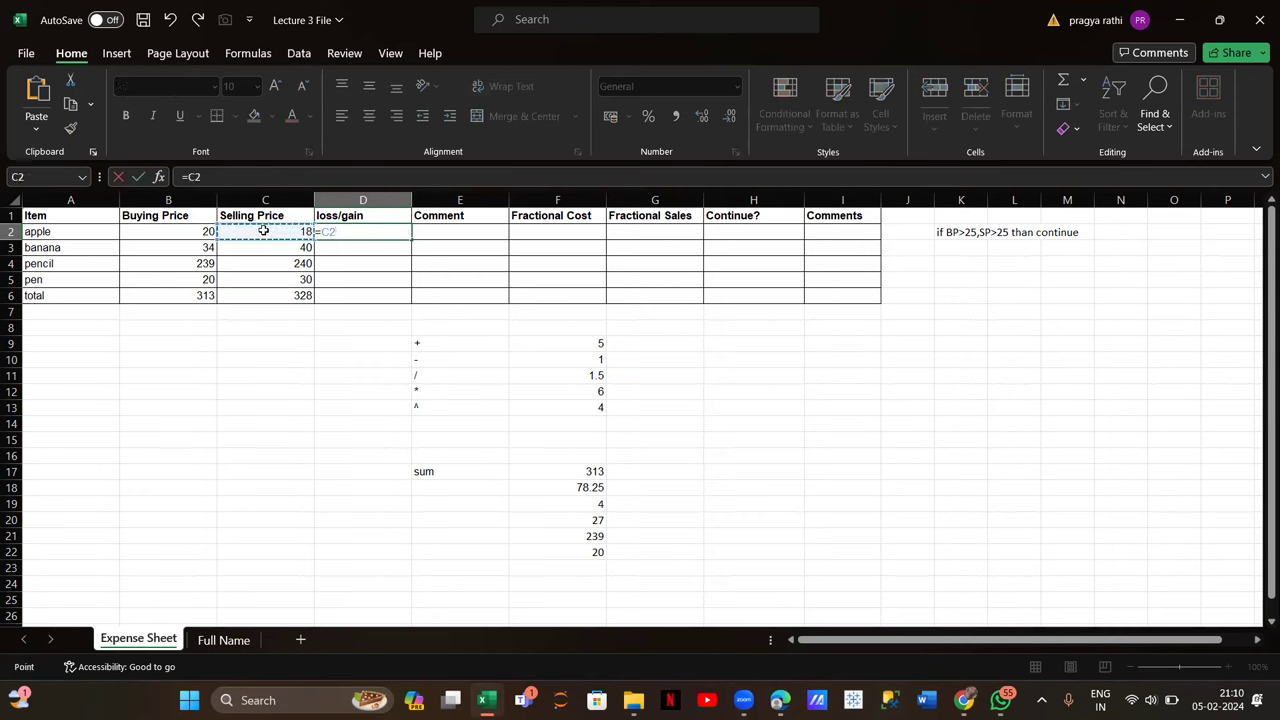
text(-)
click(176, 234)
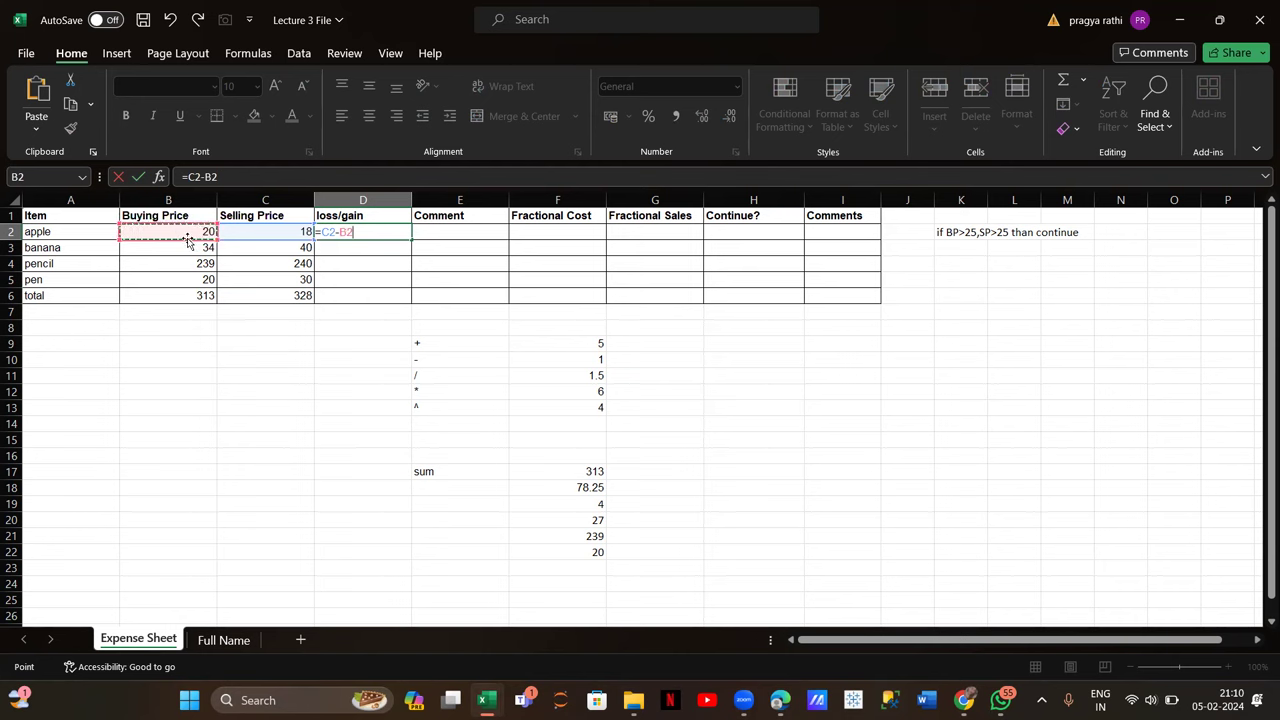
key(Return)
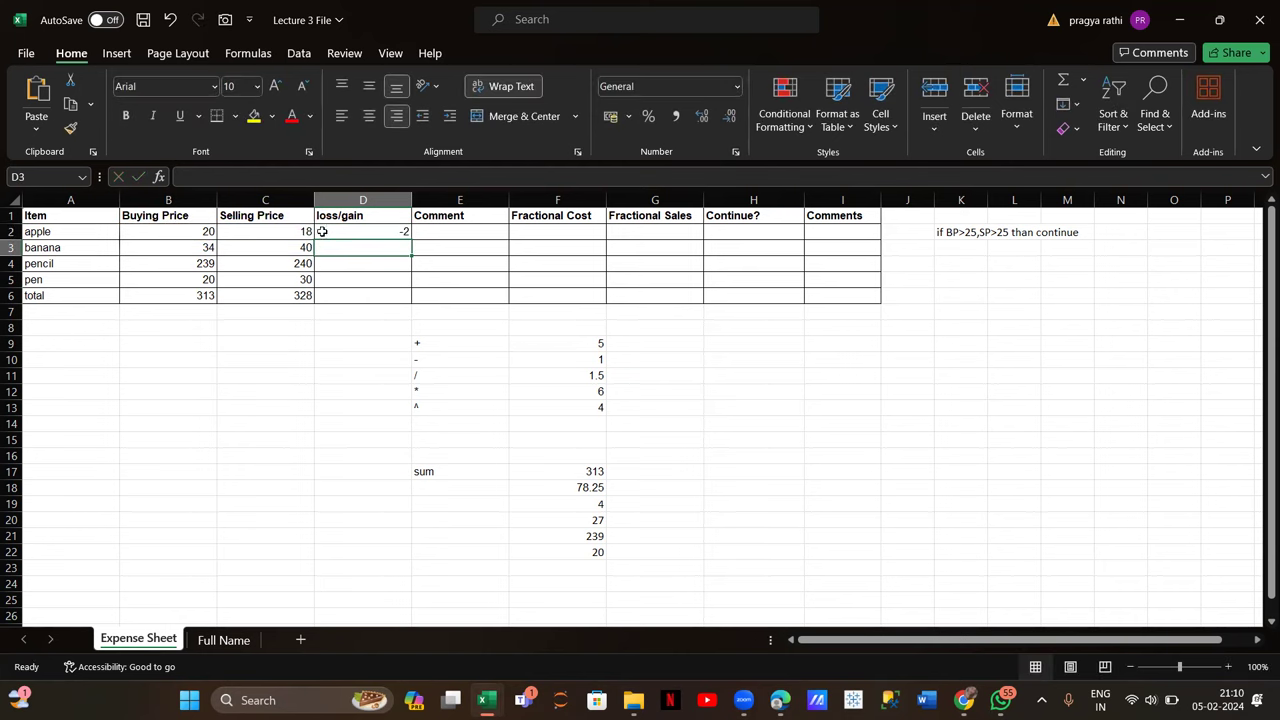
click(331, 231)
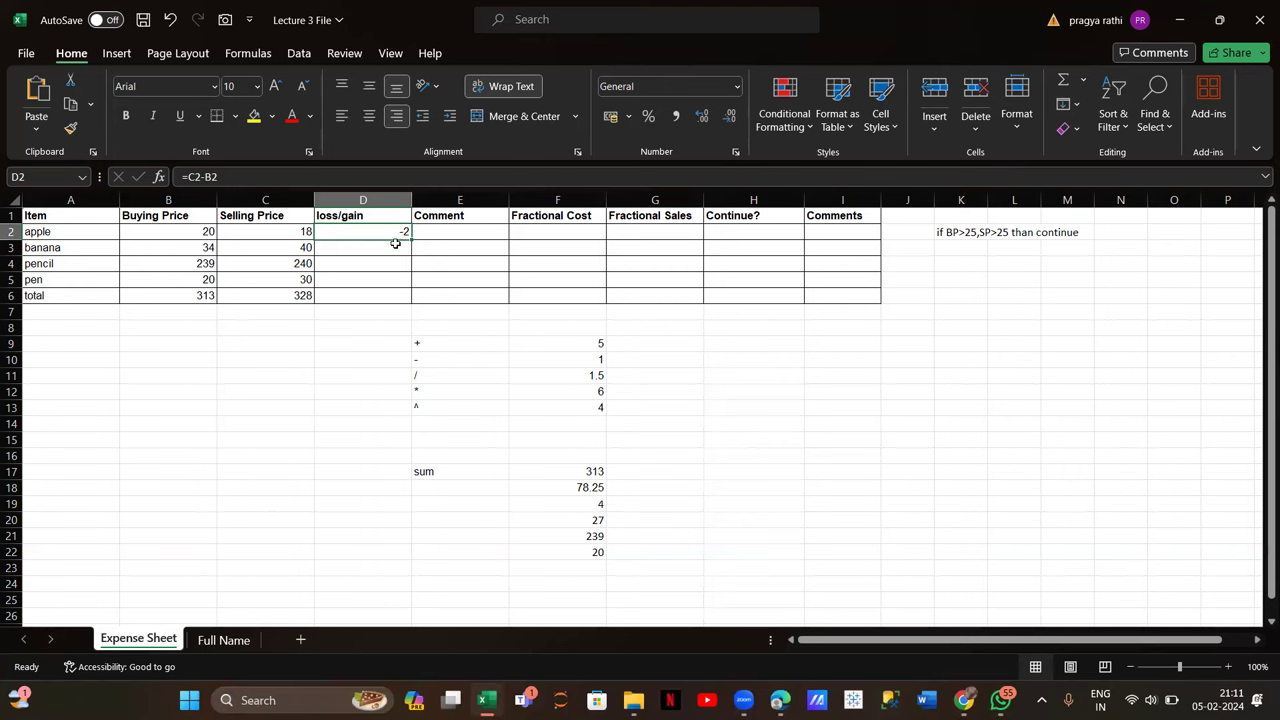
drag(410, 237, 415, 283)
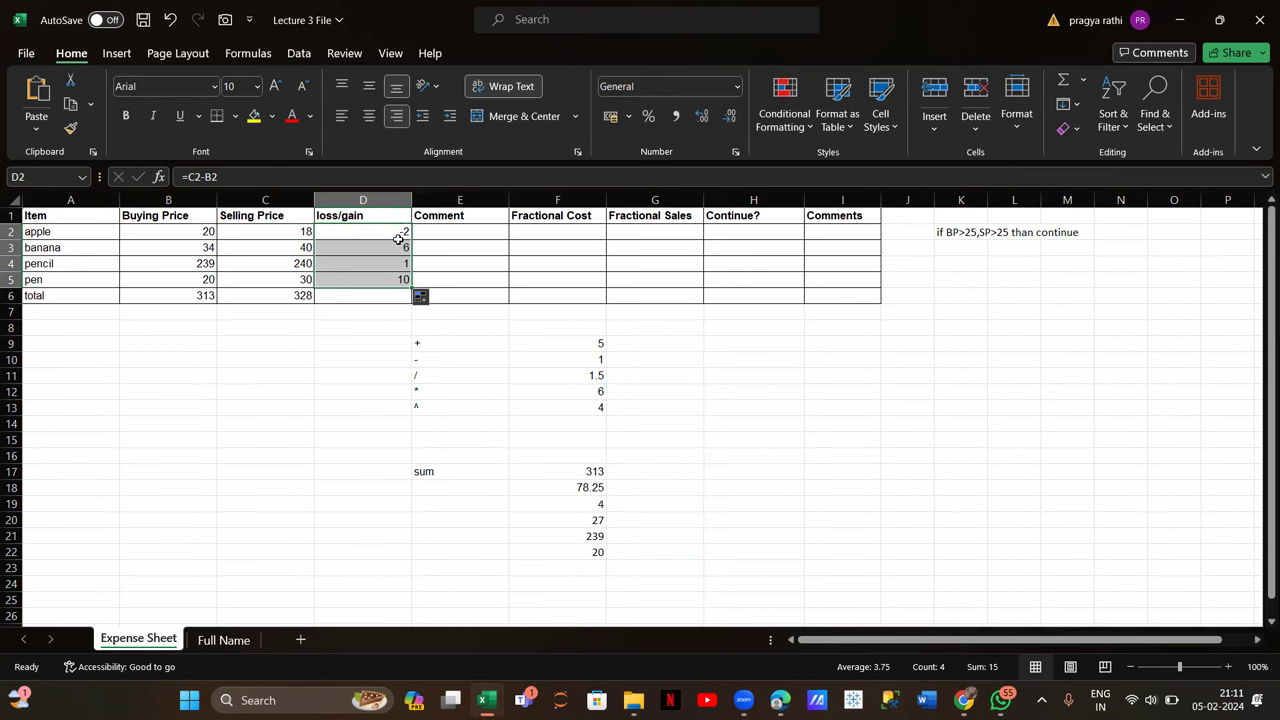
click(395, 236)
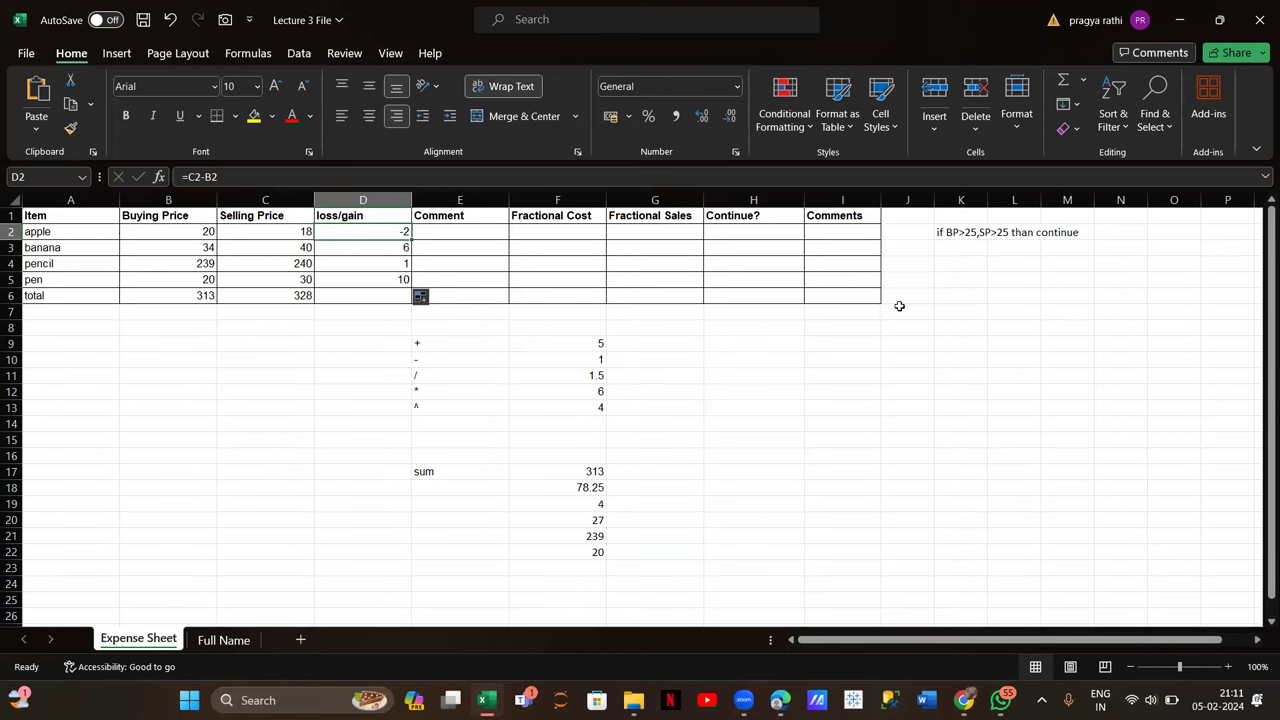
Type the notes SP-BP, negative and loss in H13:J13, and profit in J14.
click(767, 406)
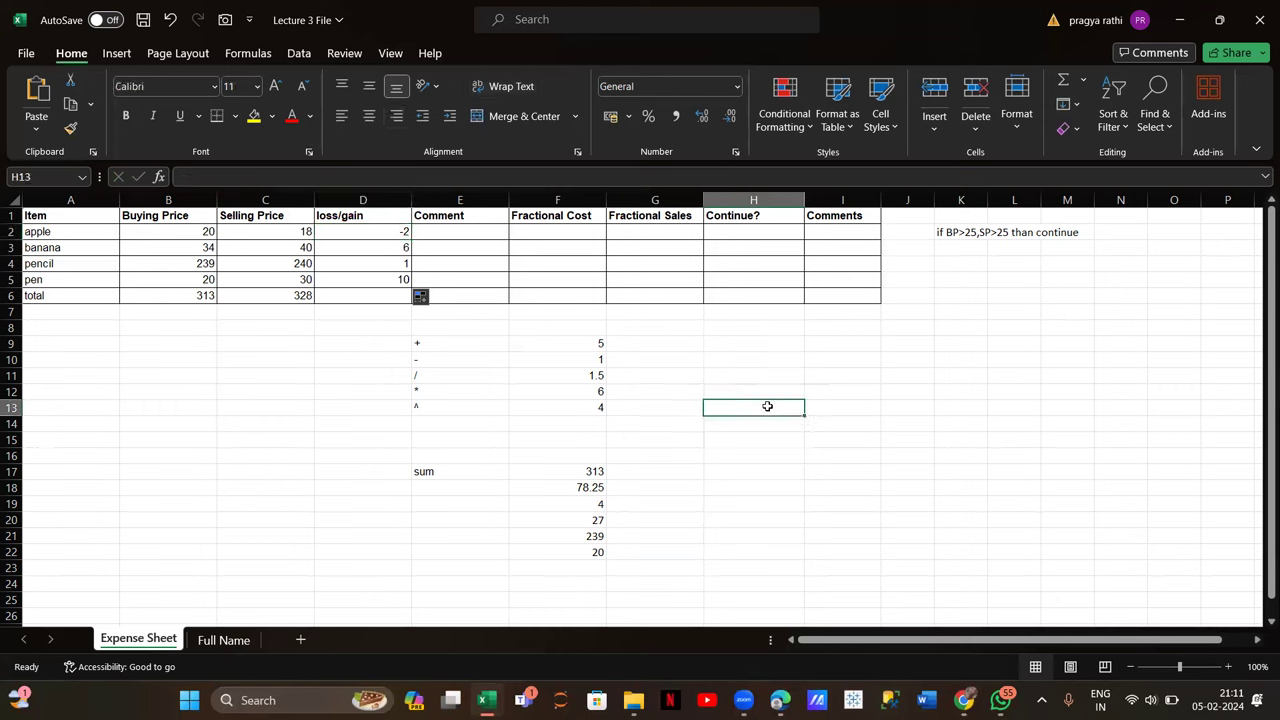
text(sP)
key(BackSpace)
key(BackSpace)
text(SP)
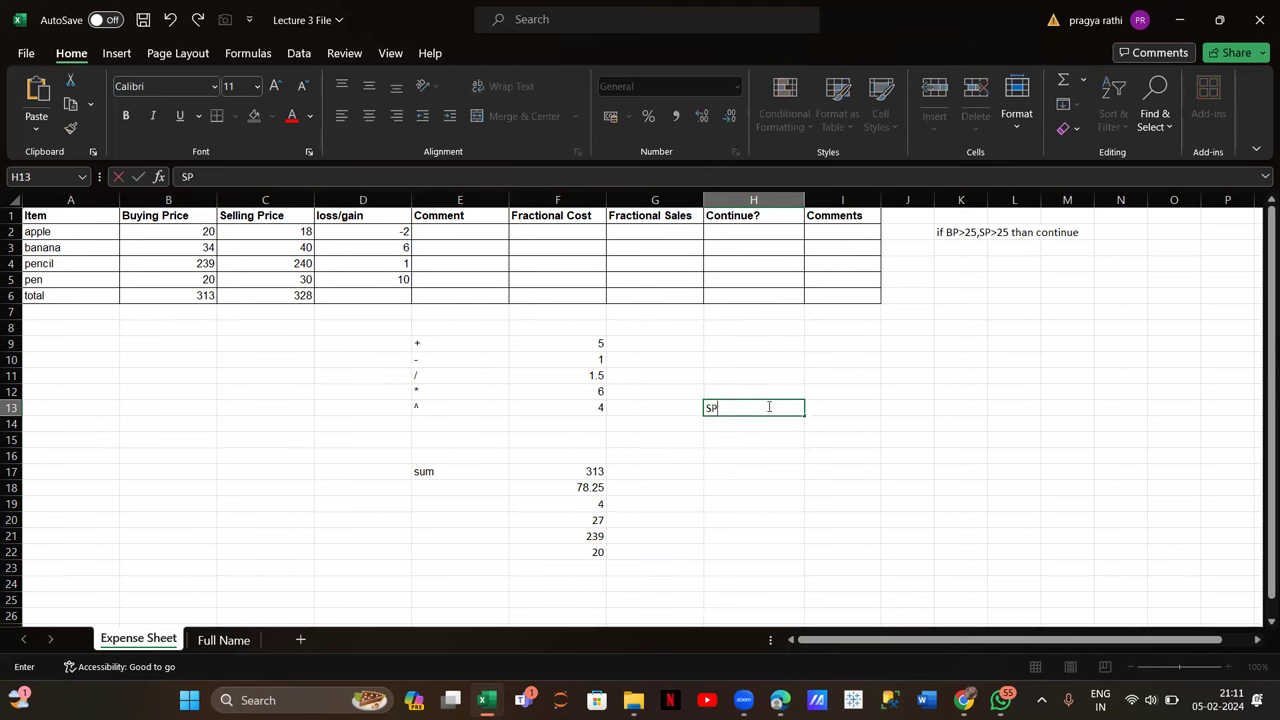
text(-BP)
click(814, 408)
text(negative)
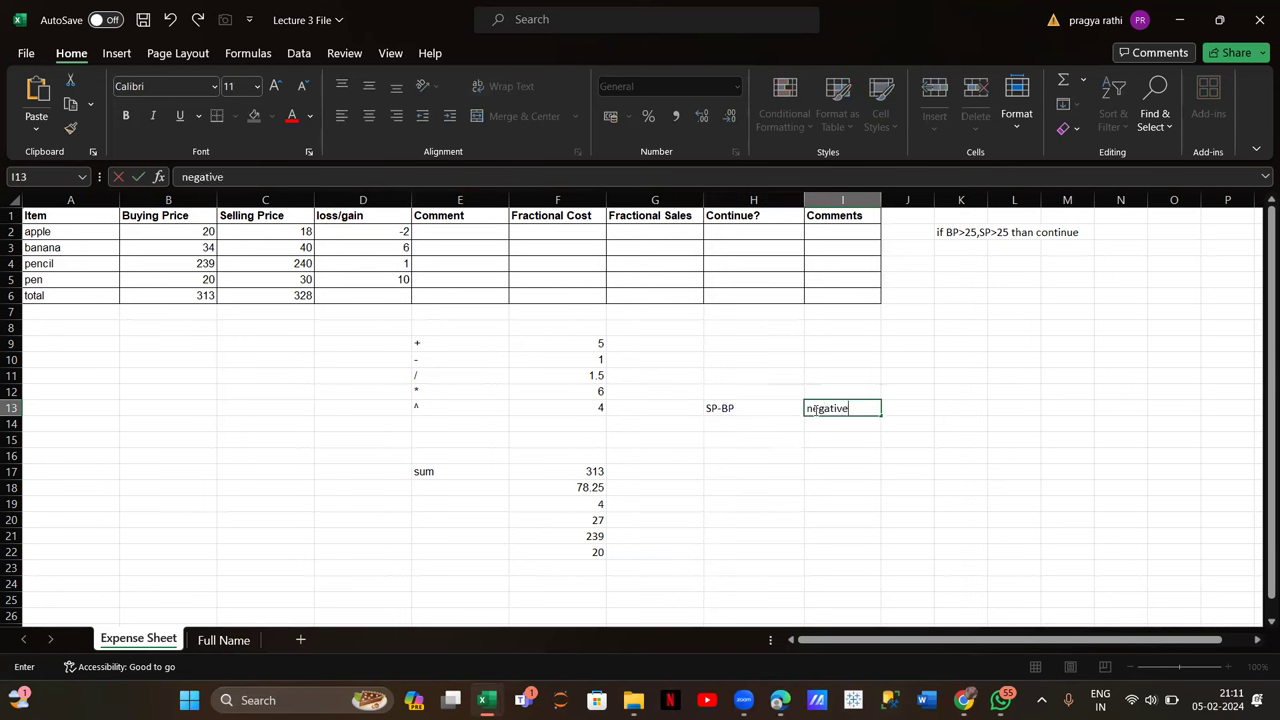
click(903, 408)
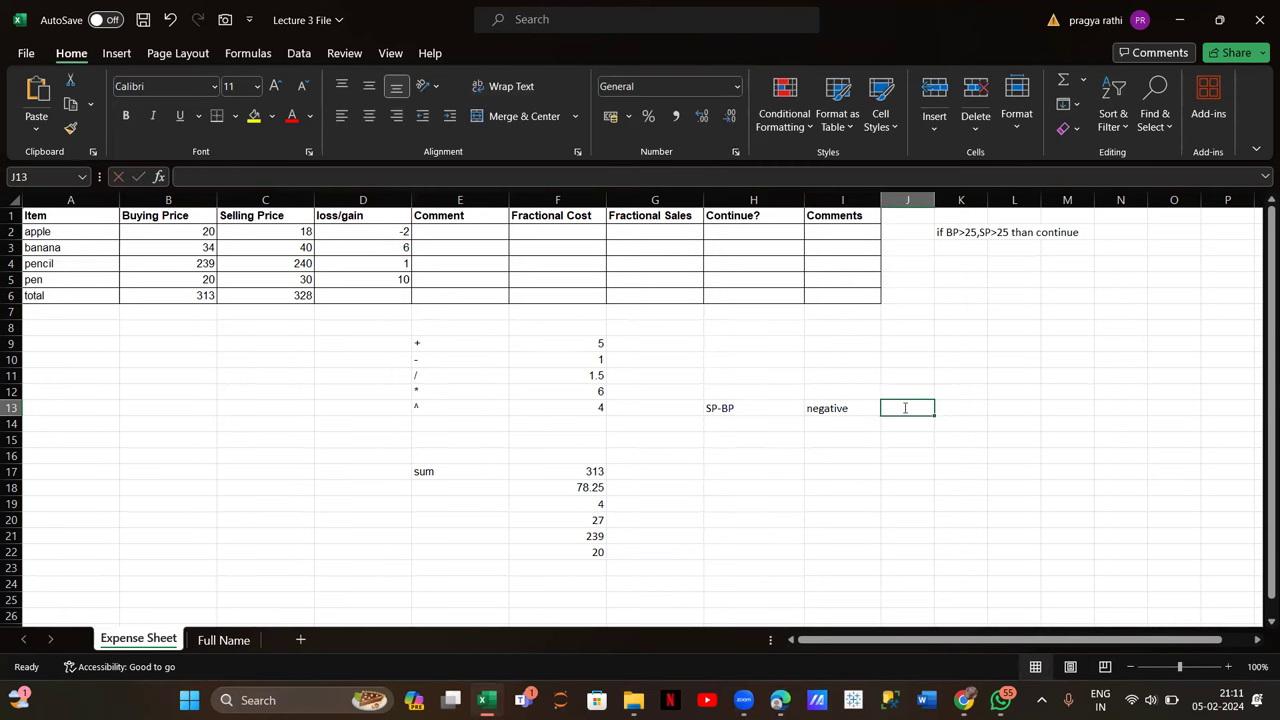
text(loss)
key(Return)
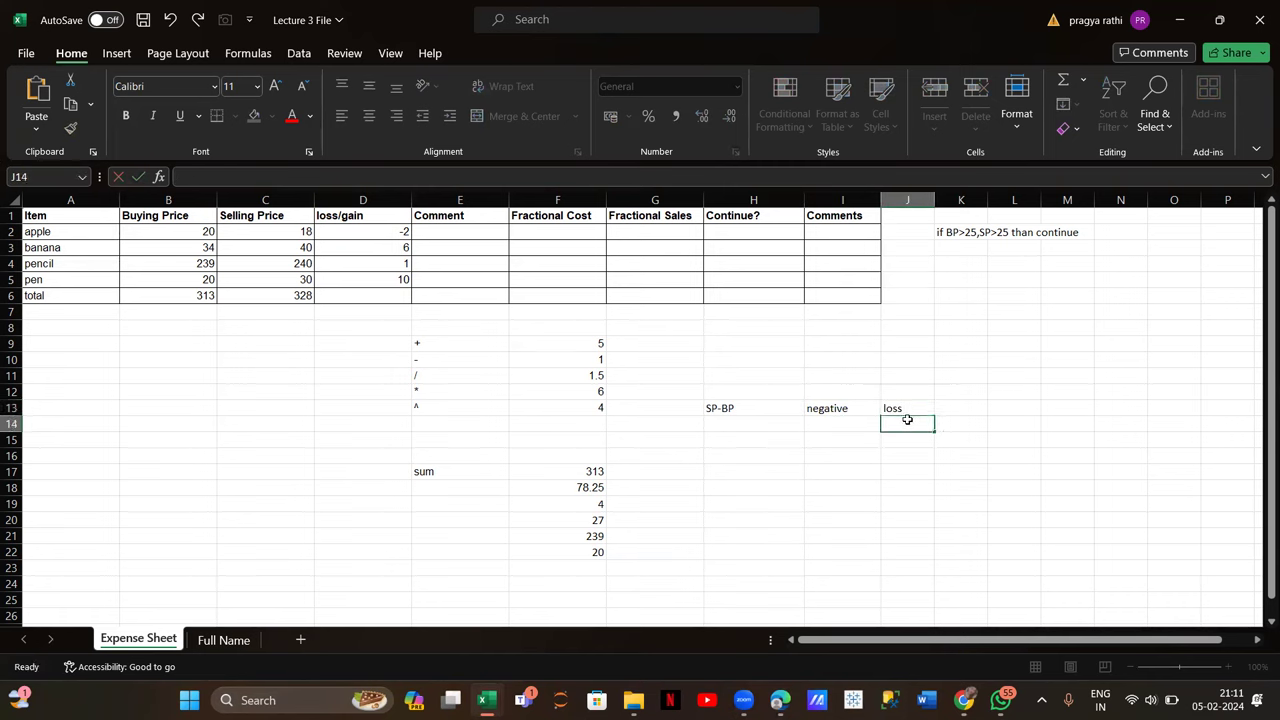
text(profit)
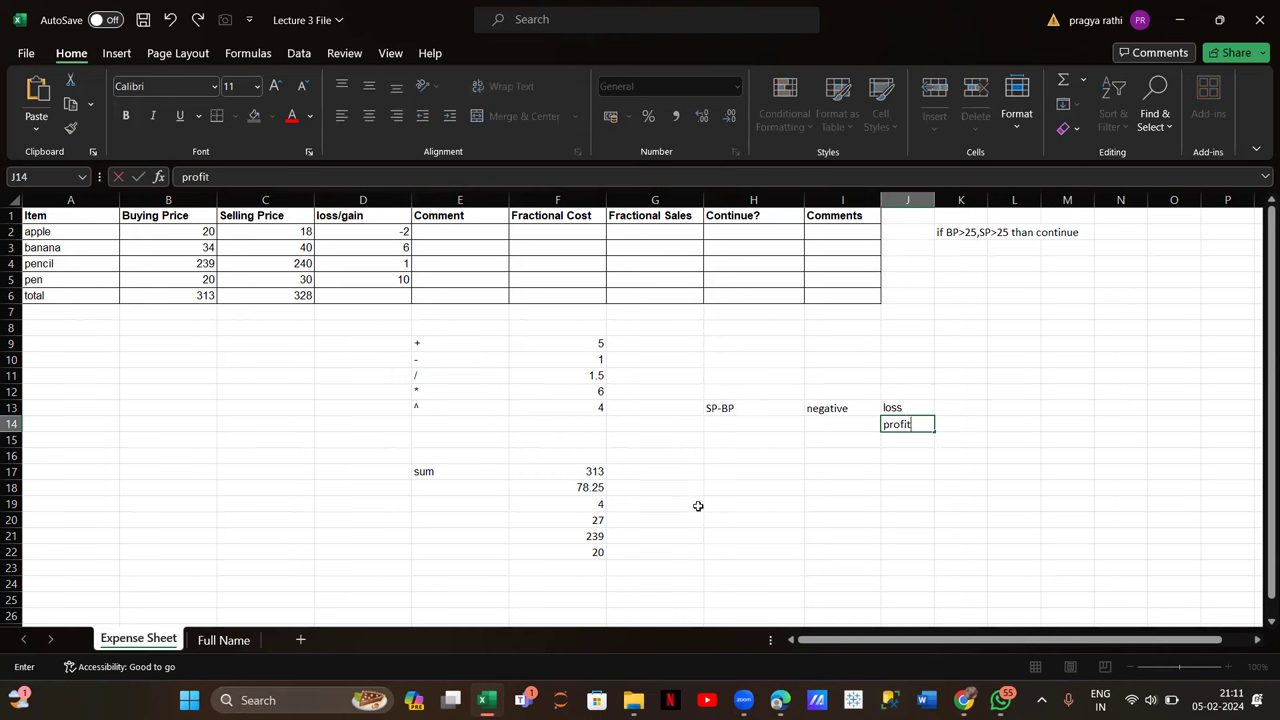
click(533, 230)
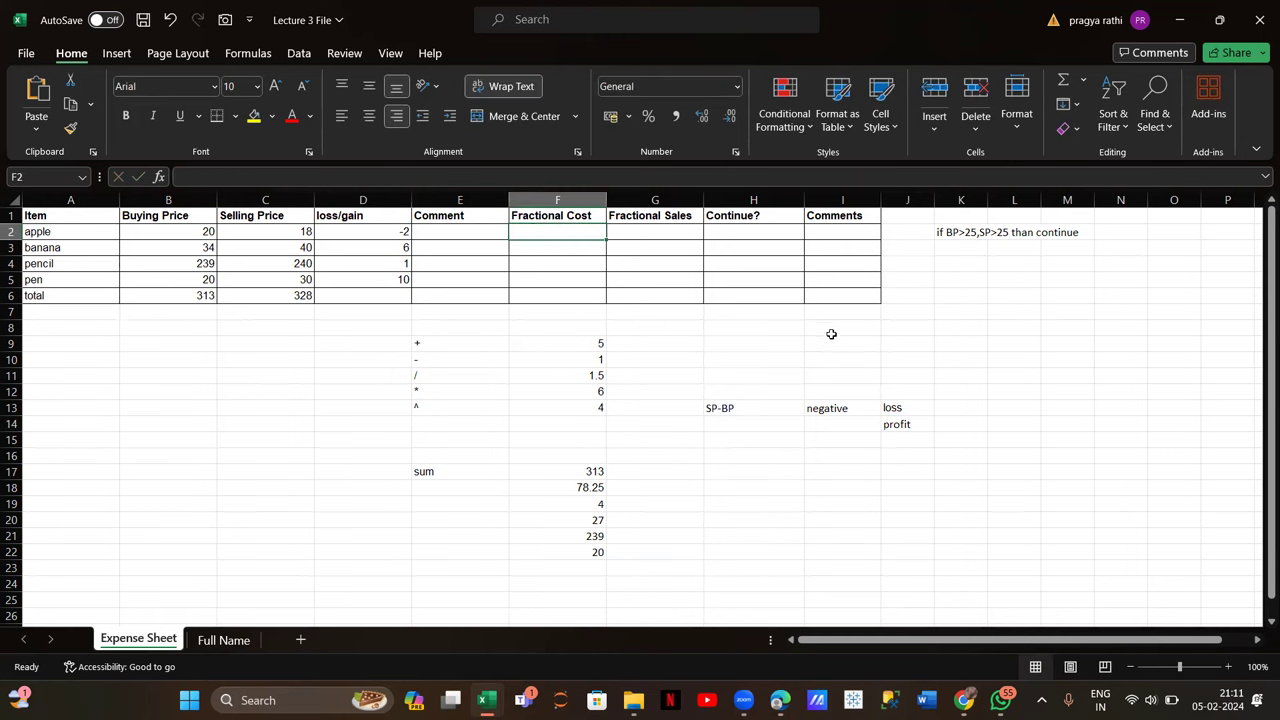
click(761, 354)
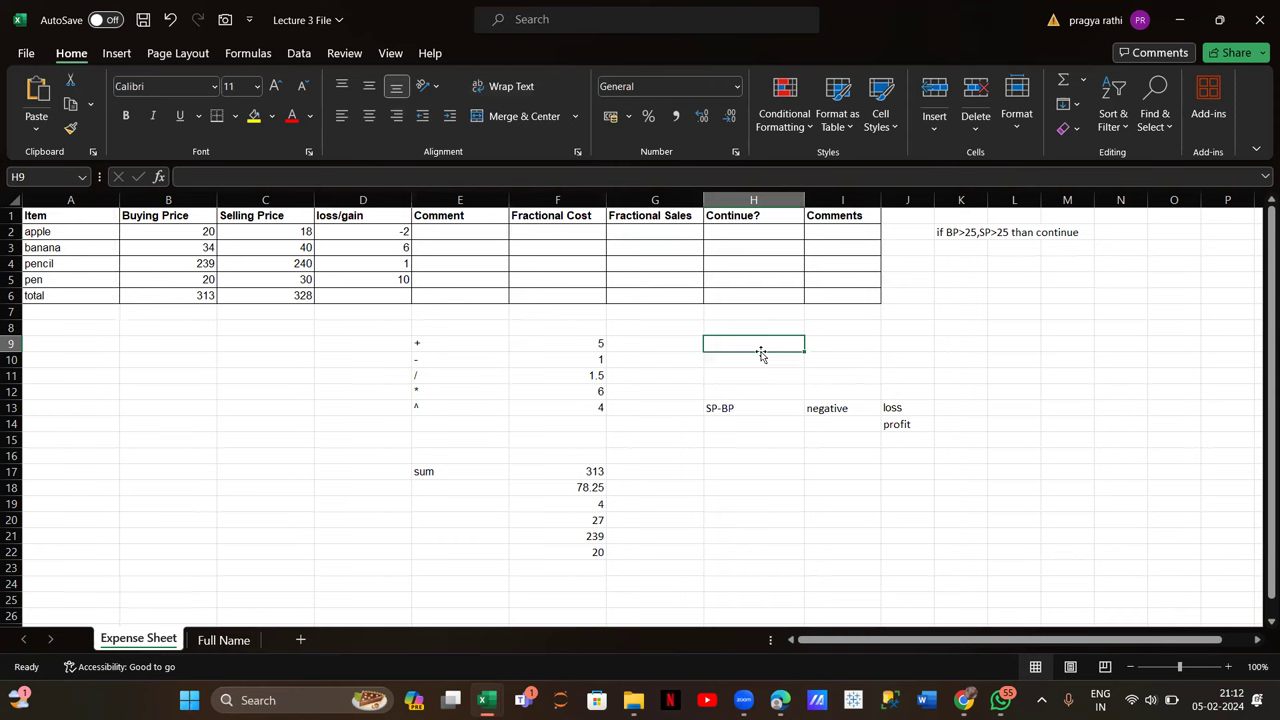
Type the note 'FC=BP of an item/TBP' into H9.
text(F)
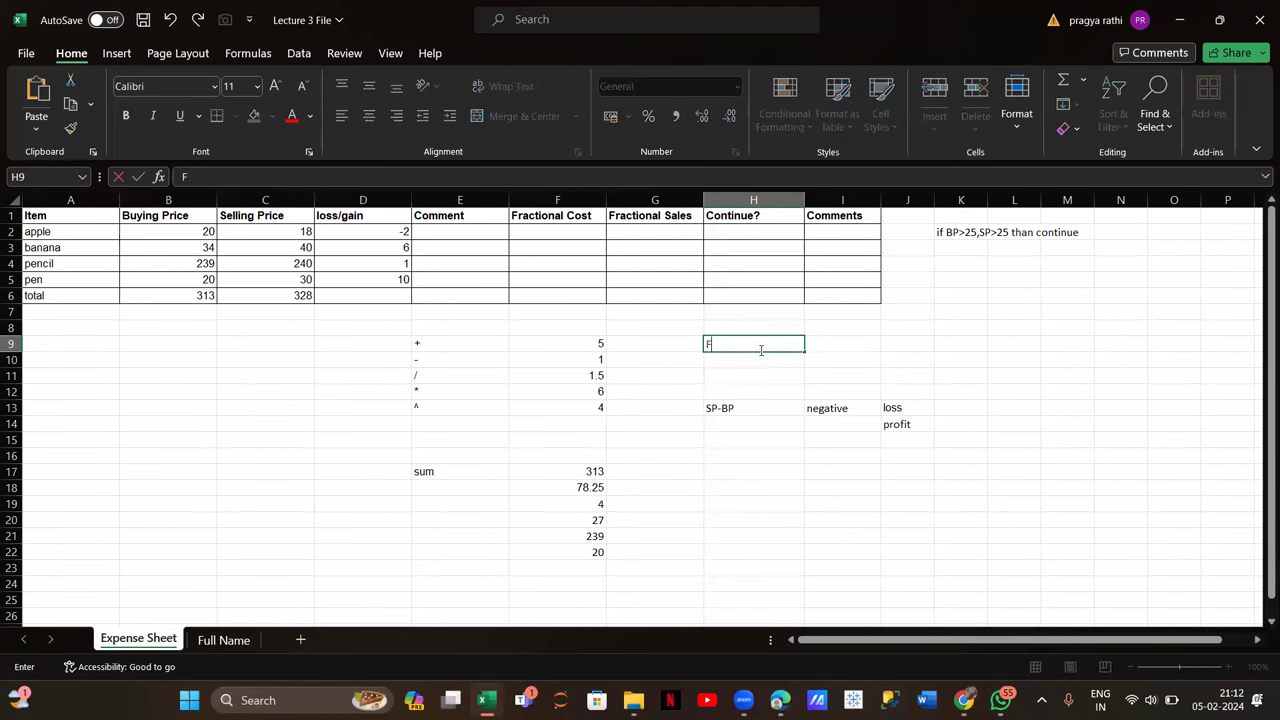
text(C=BP of an item)
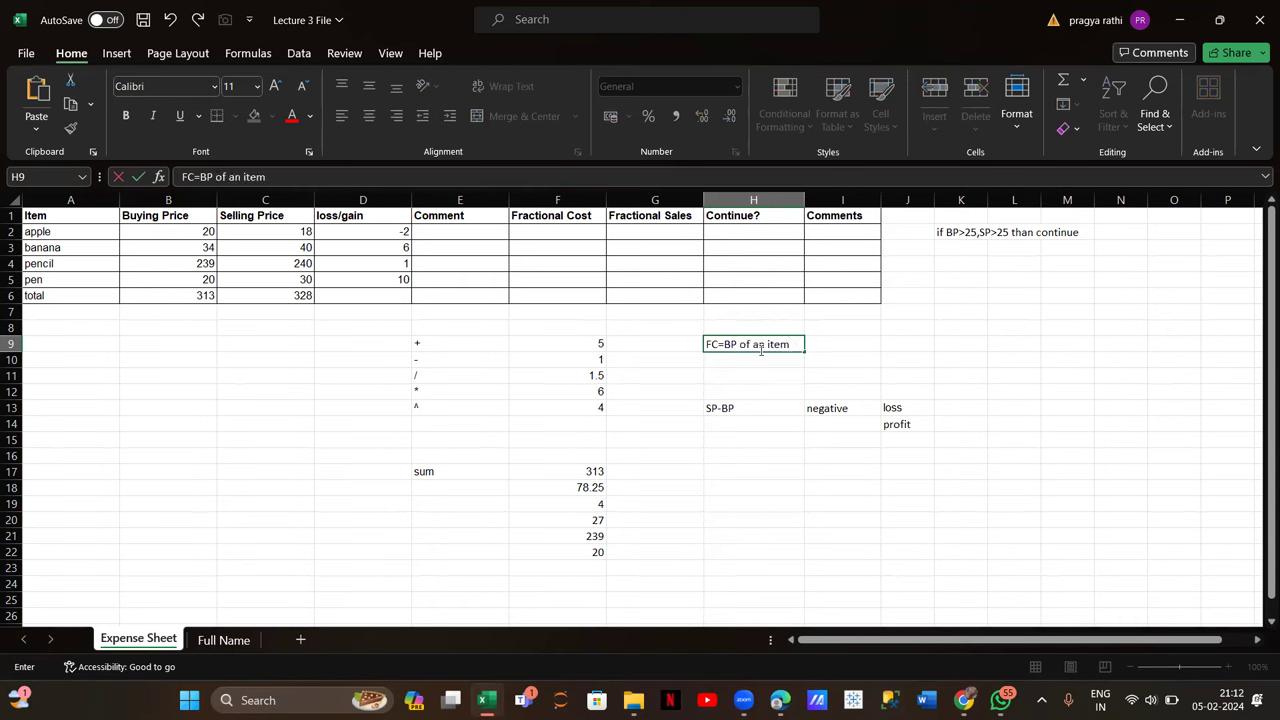
text(/TBP)
Enter =B2/B6 in F2 and fill it down to F5.
click(587, 230)
text(=)
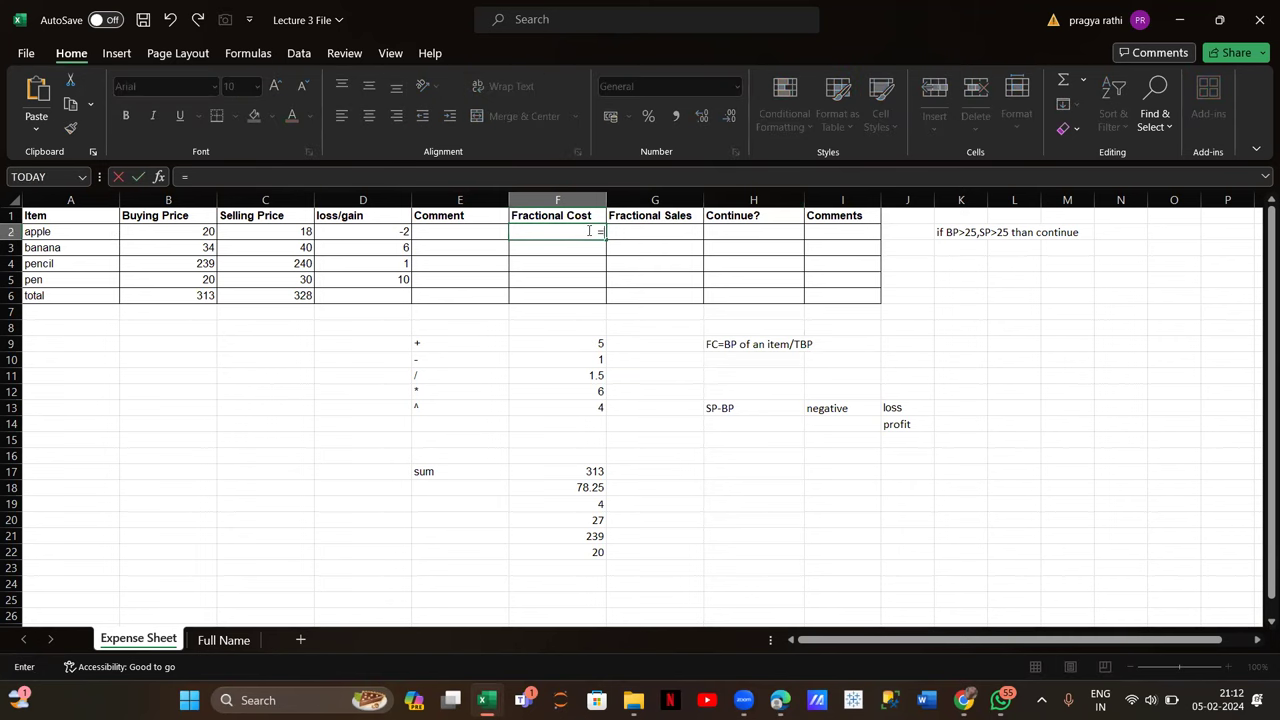
click(199, 232)
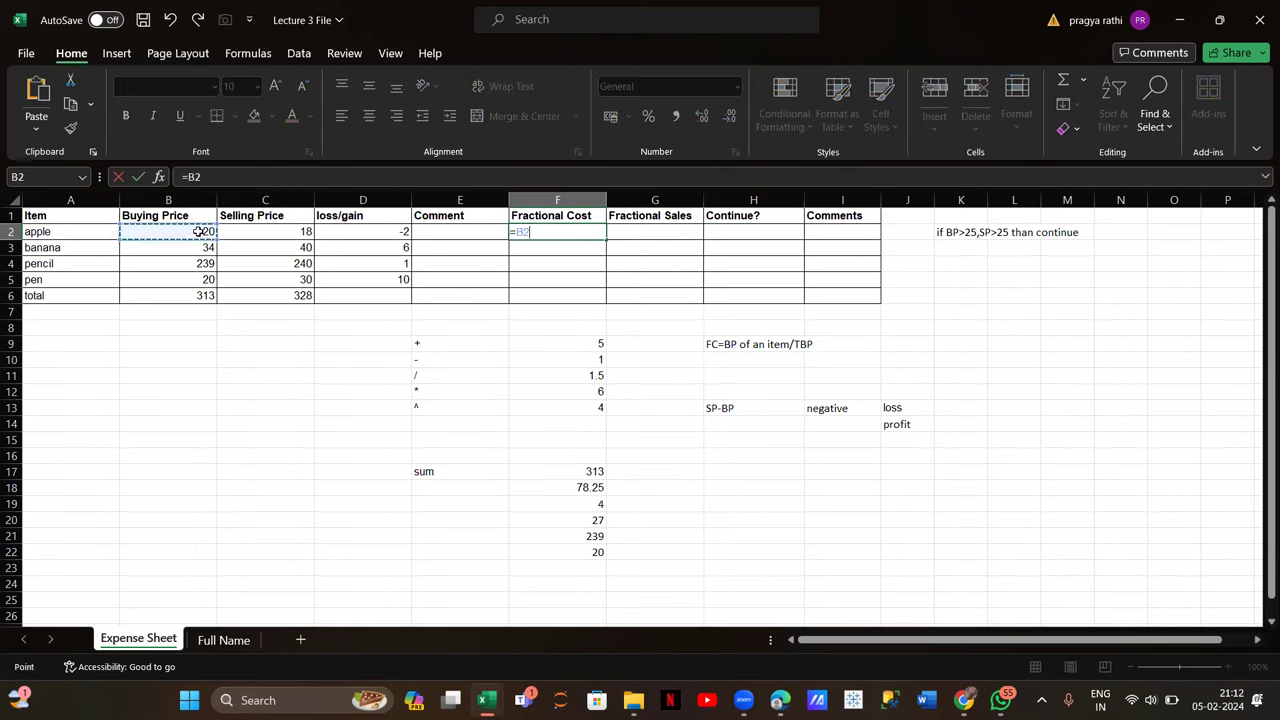
text(?)
key(BackSpace)
text(/)
click(195, 298)
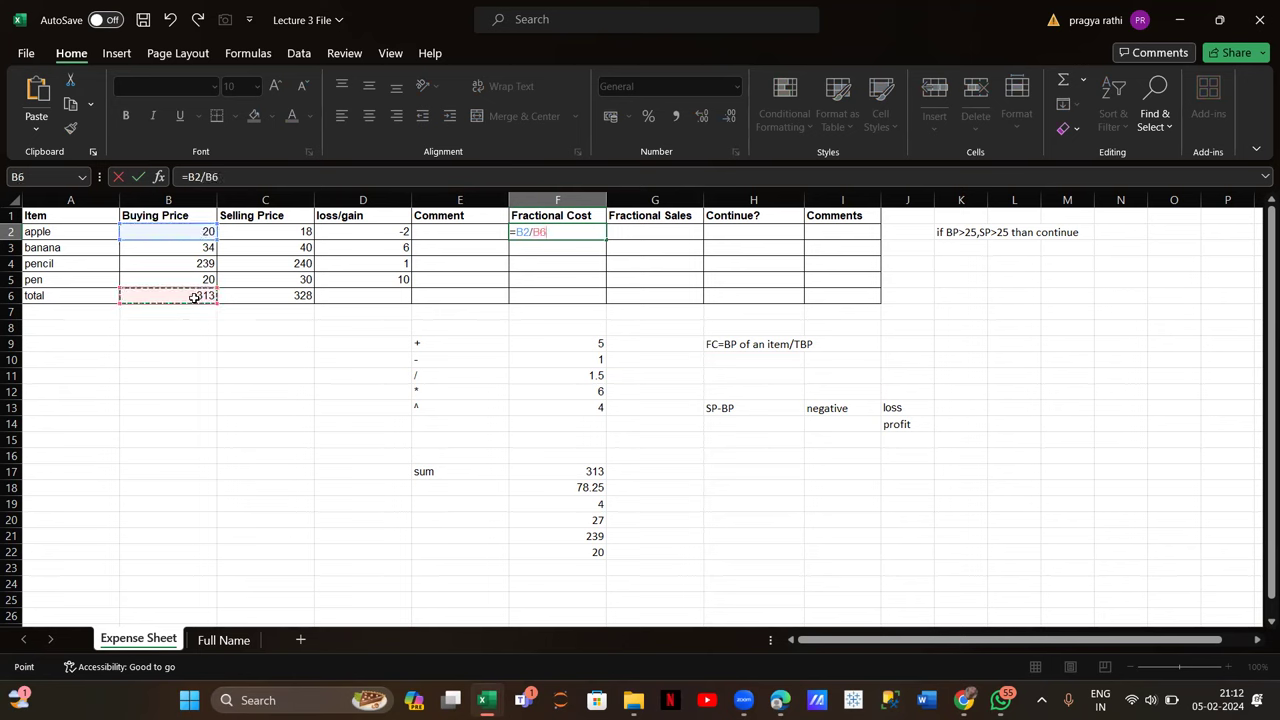
key(Return)
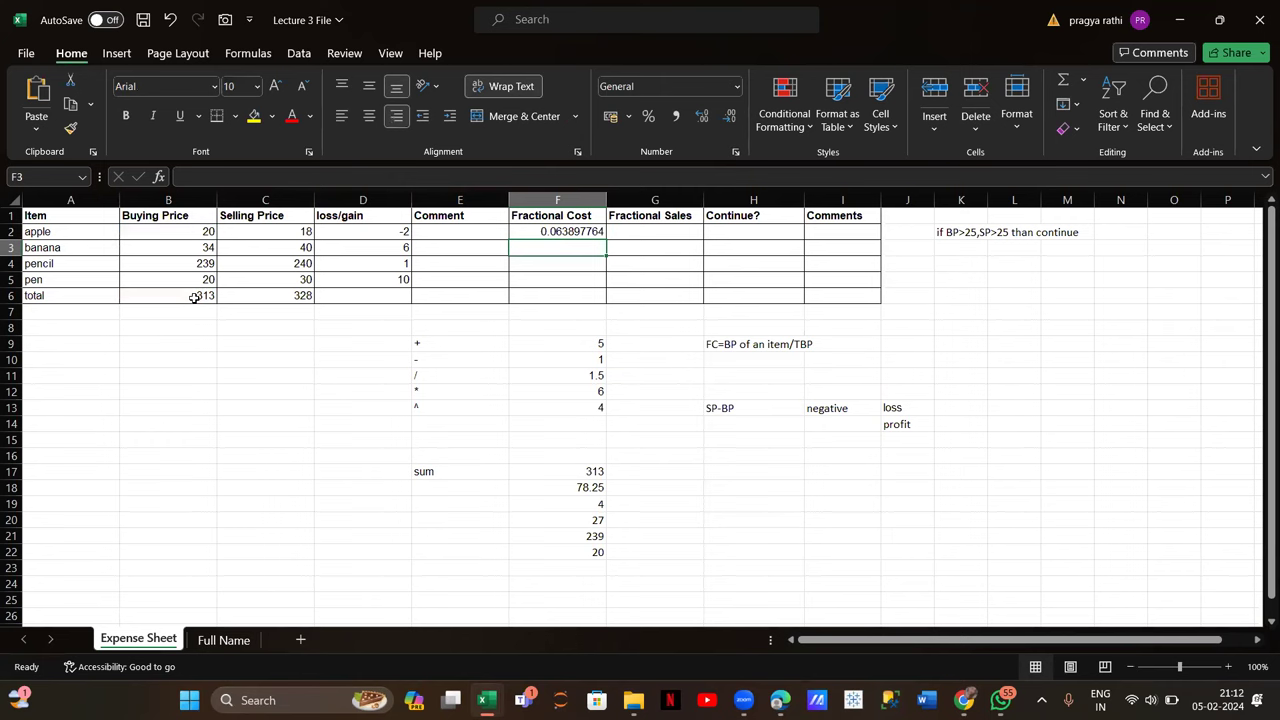
click(558, 230)
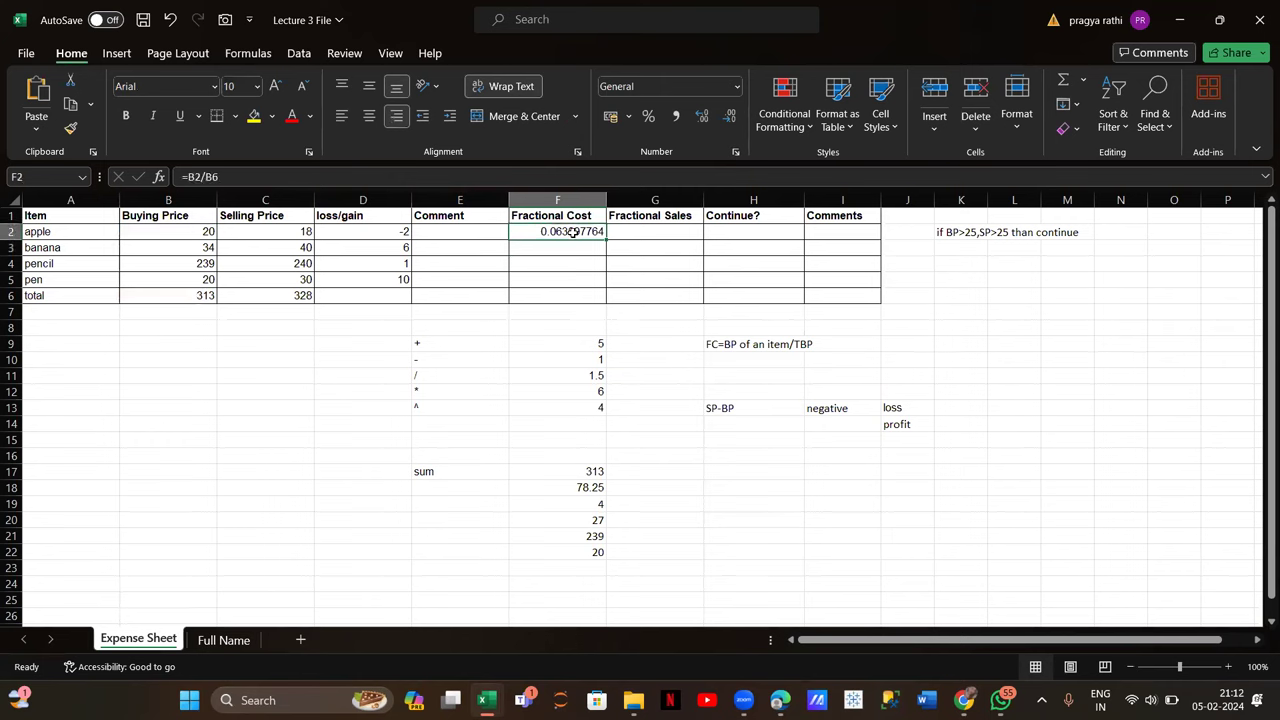
drag(605, 239, 607, 289)
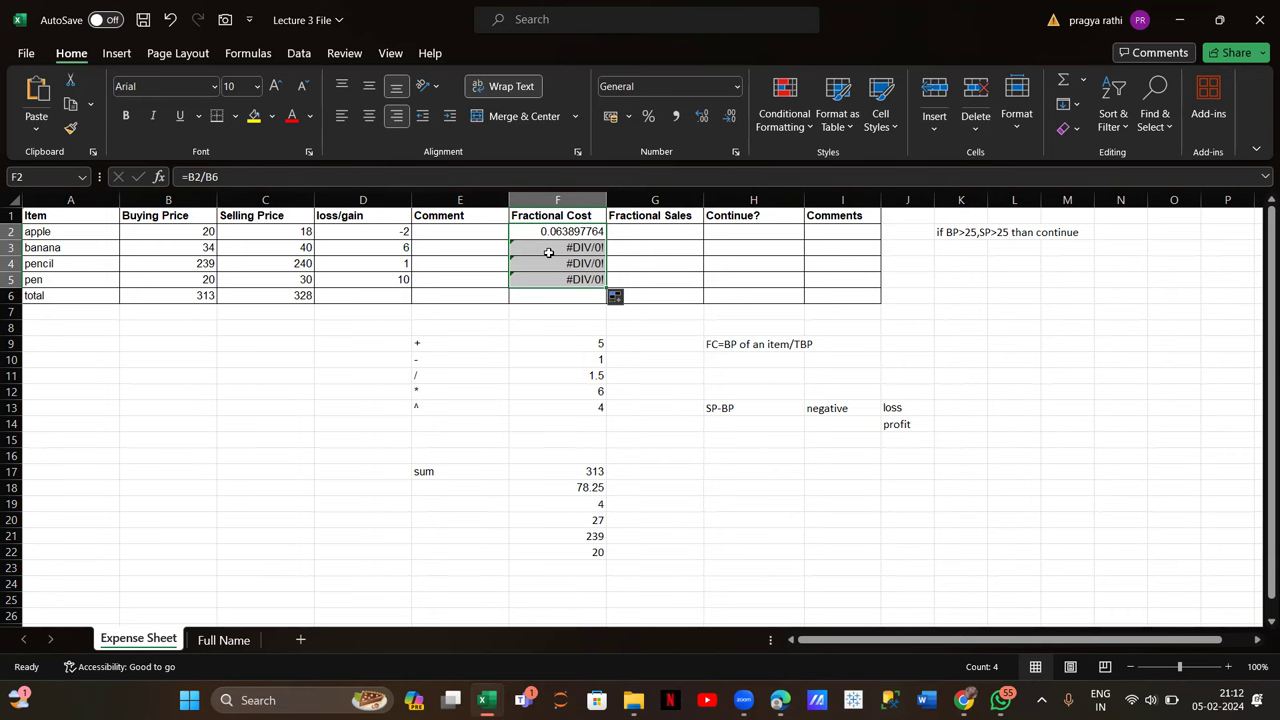
Compare the F2 and F3 formulas to see why F3–F5 show #DIV/0!
click(548, 252)
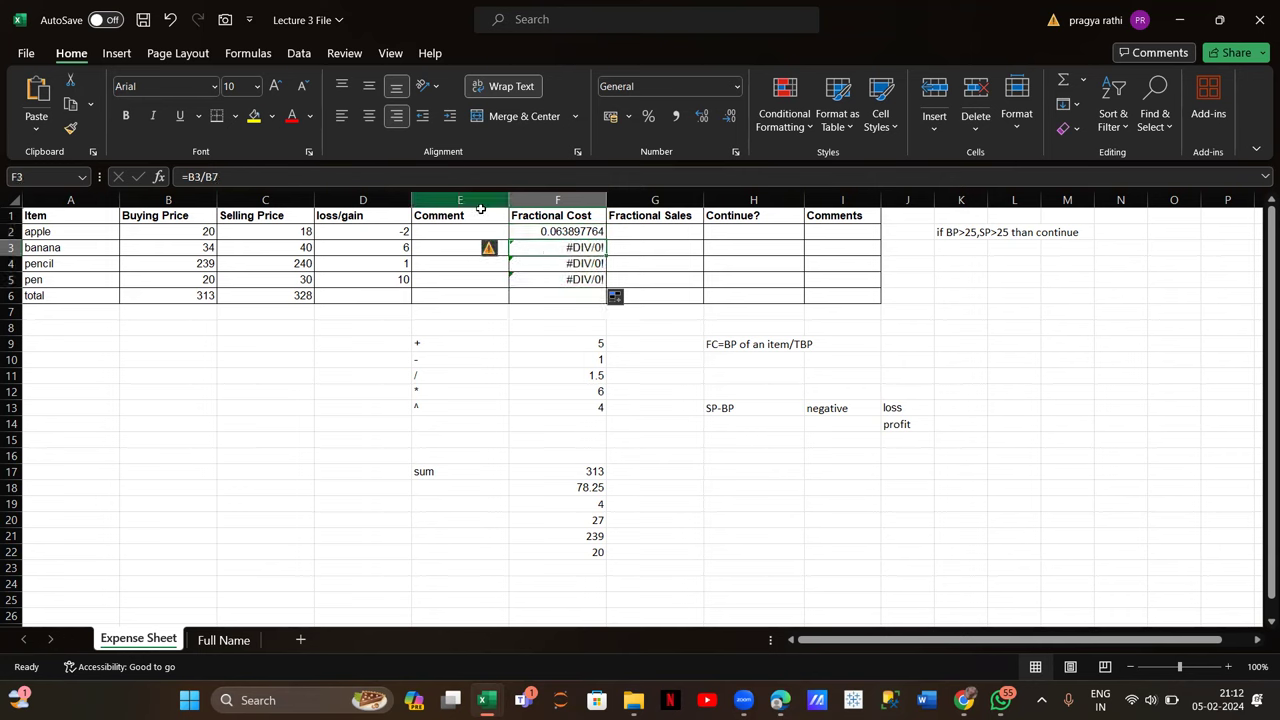
click(538, 232)
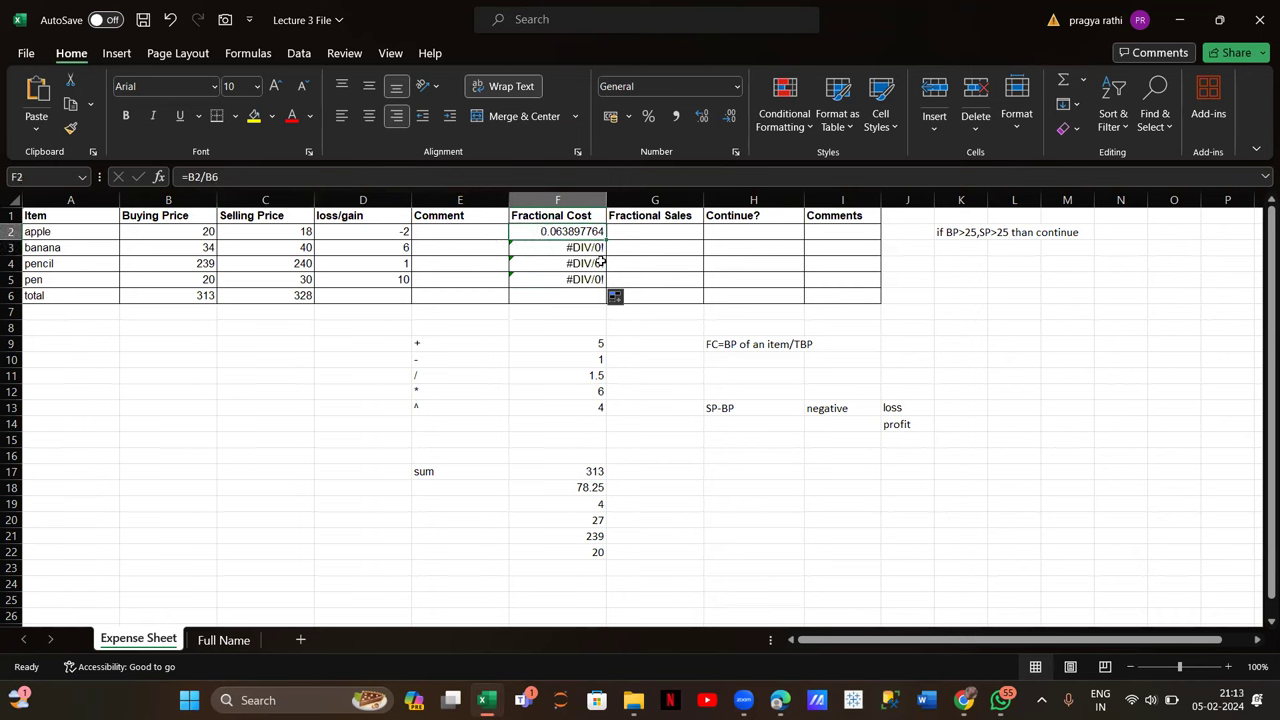
click(563, 249)
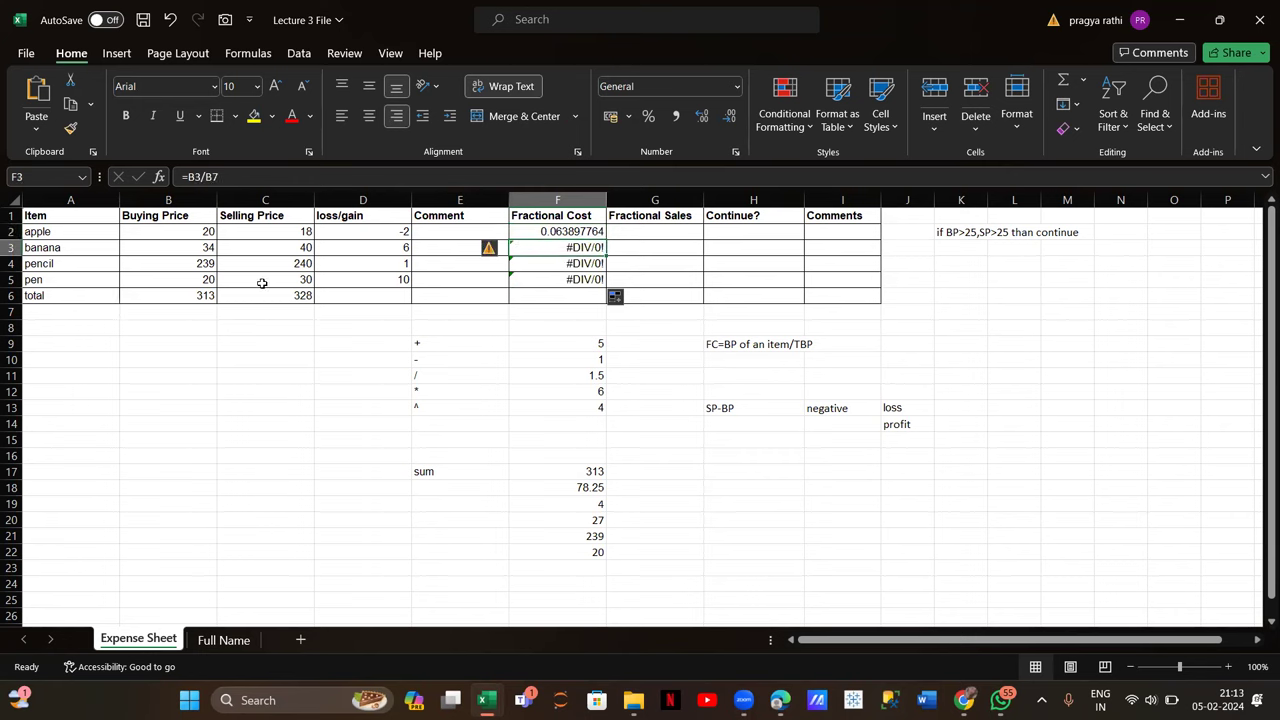
click(560, 232)
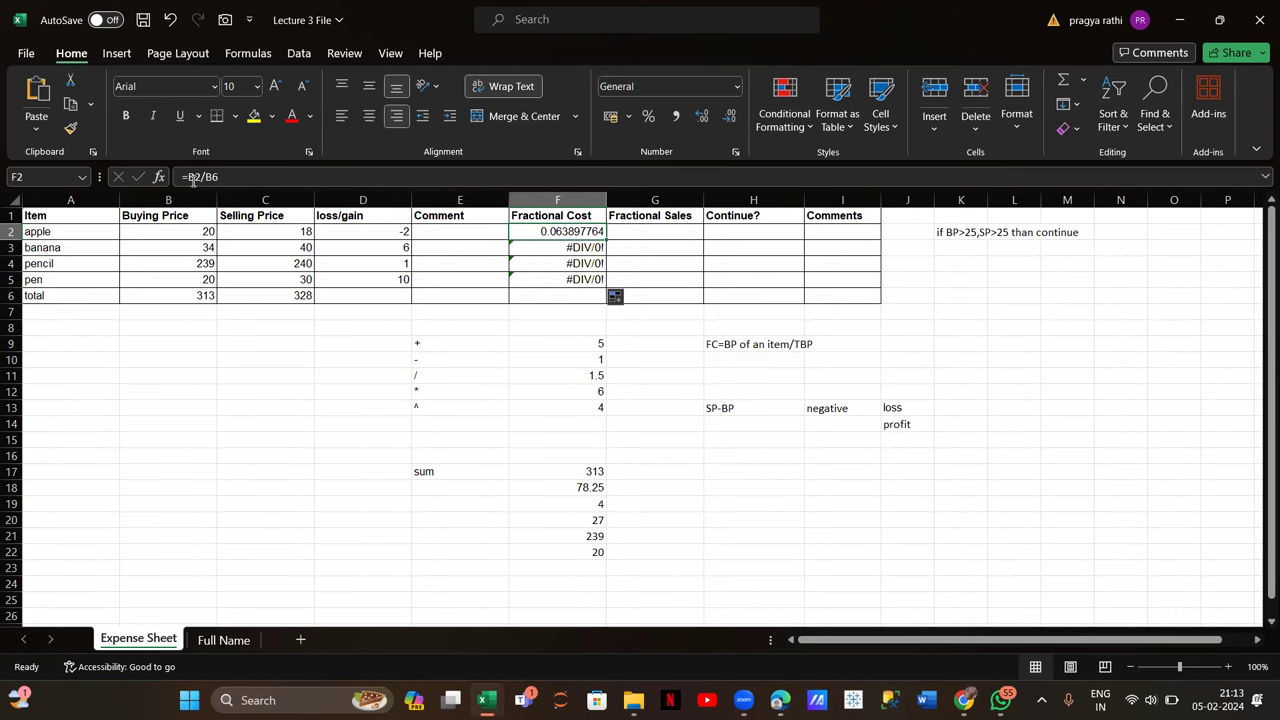
click(530, 248)
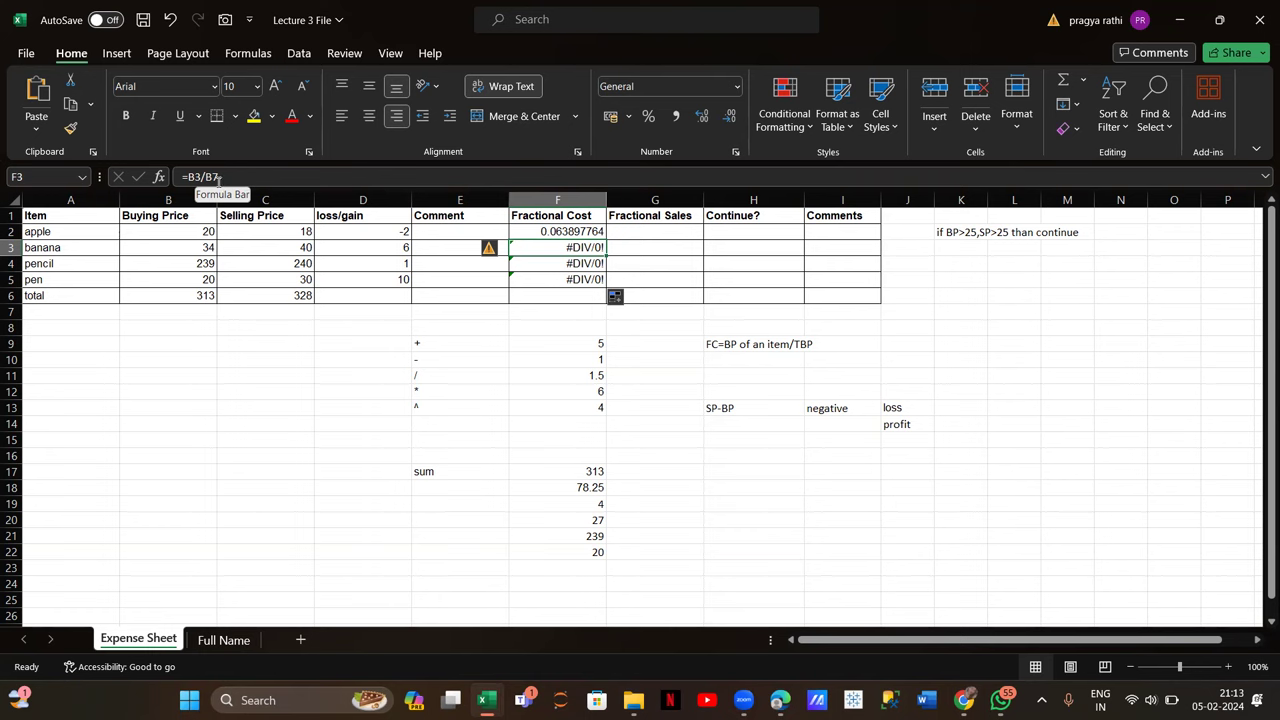
Correct F3's divisor back to row 6.
click(218, 180)
key(BackSpace)
text(6)
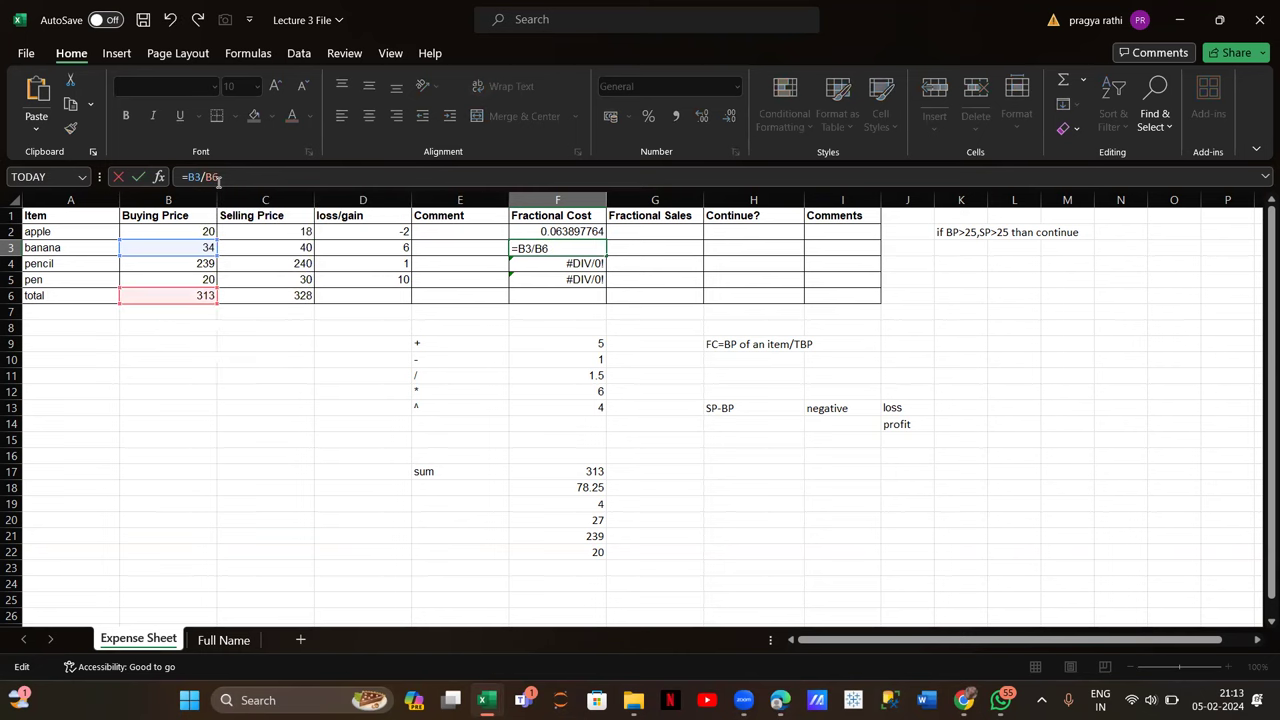
key(Return)
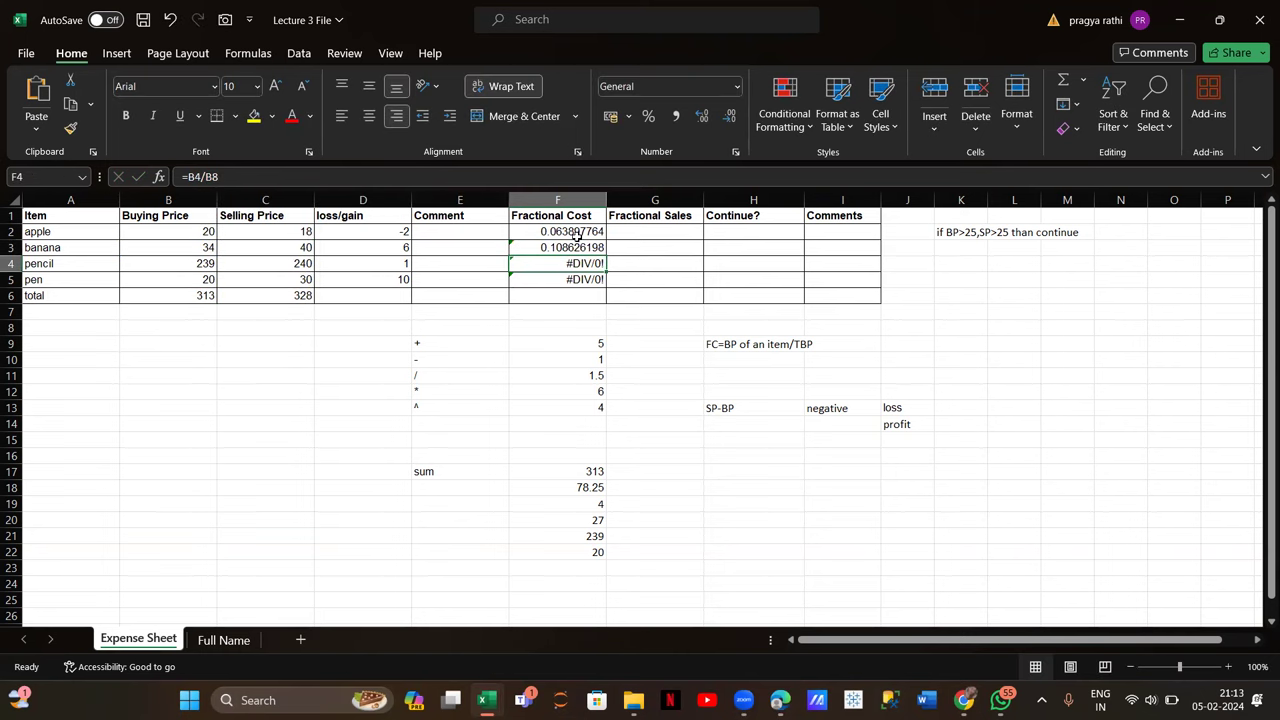
Change F2 to =B2/B$6 and fill it down to F5.
click(578, 236)
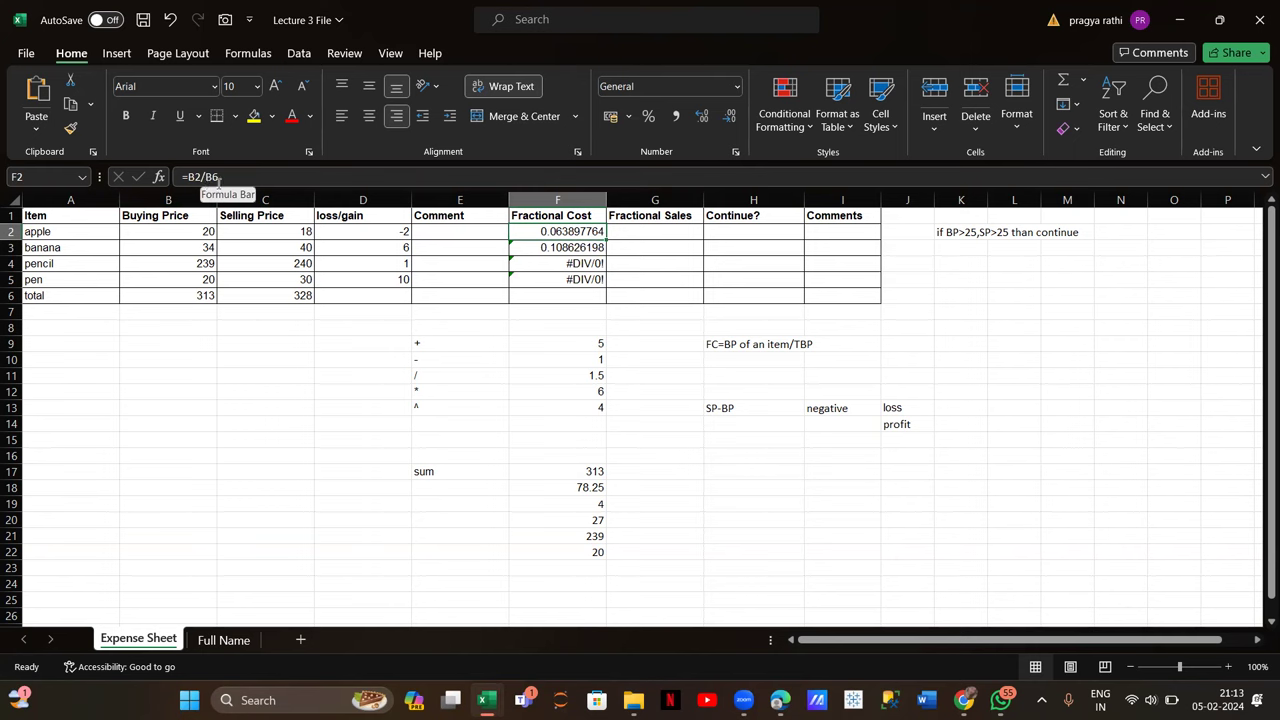
click(216, 178)
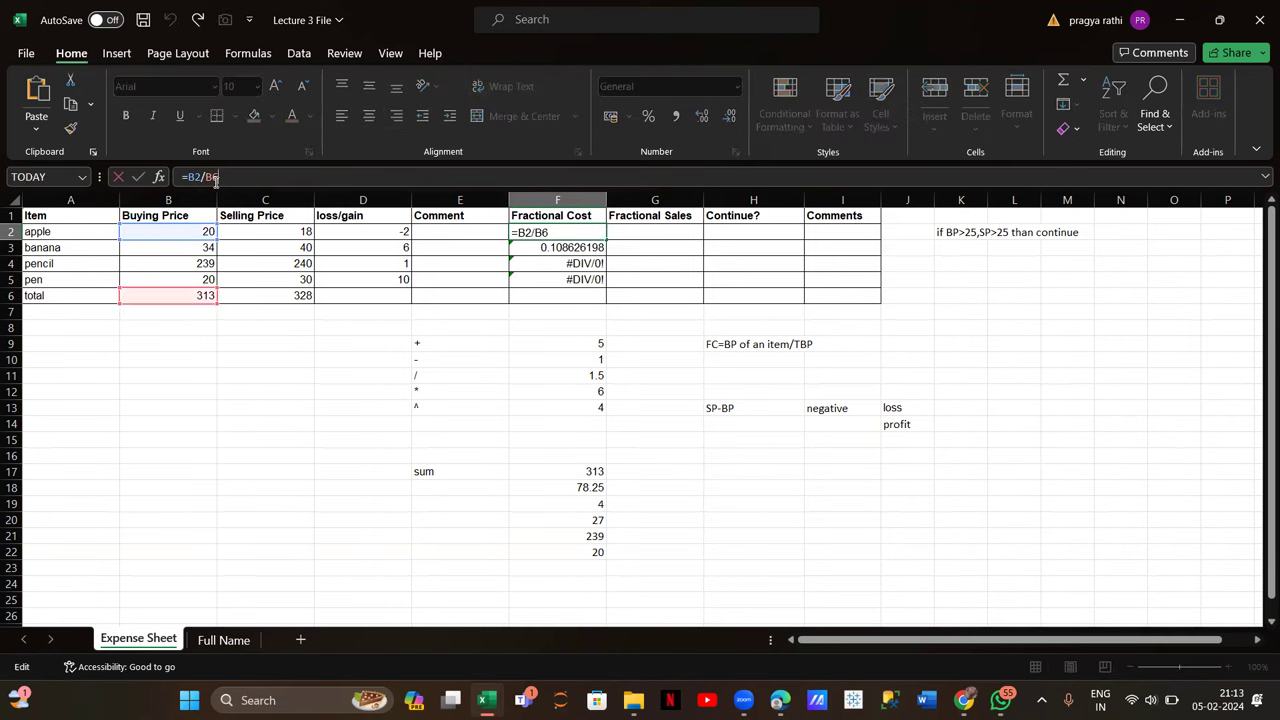
text($)
key(Return)
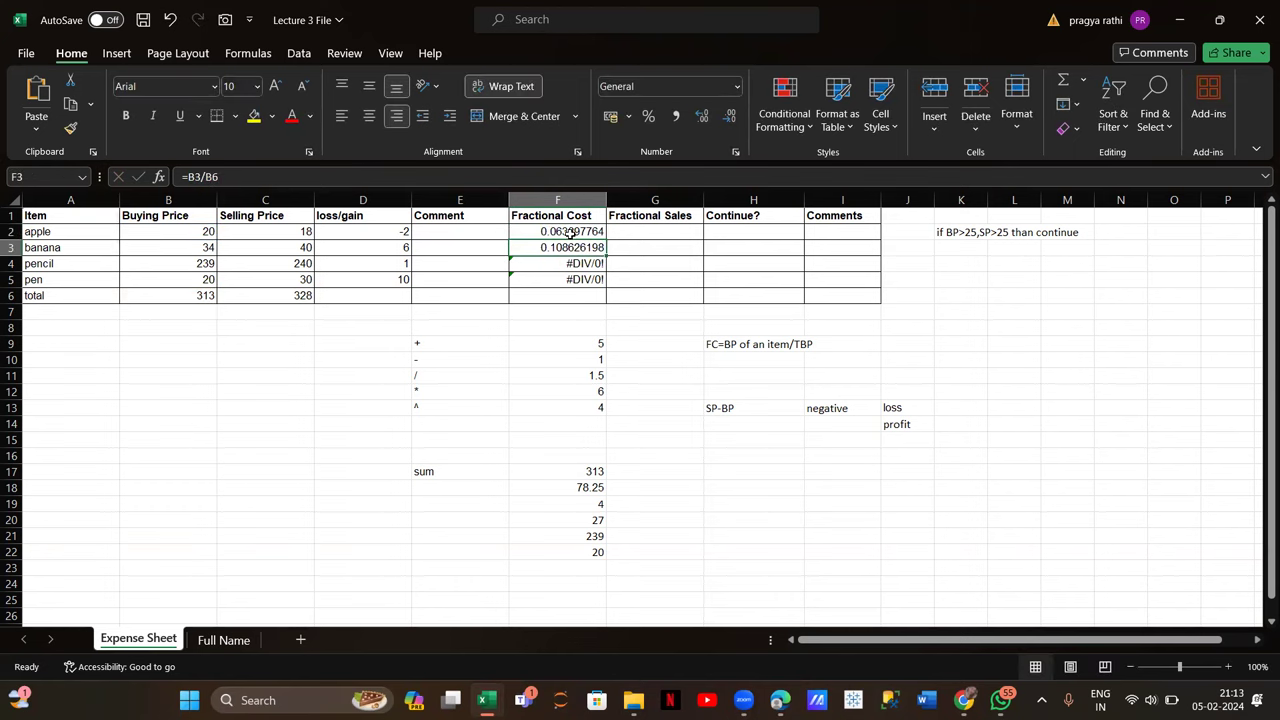
click(572, 232)
drag(605, 238, 604, 283)
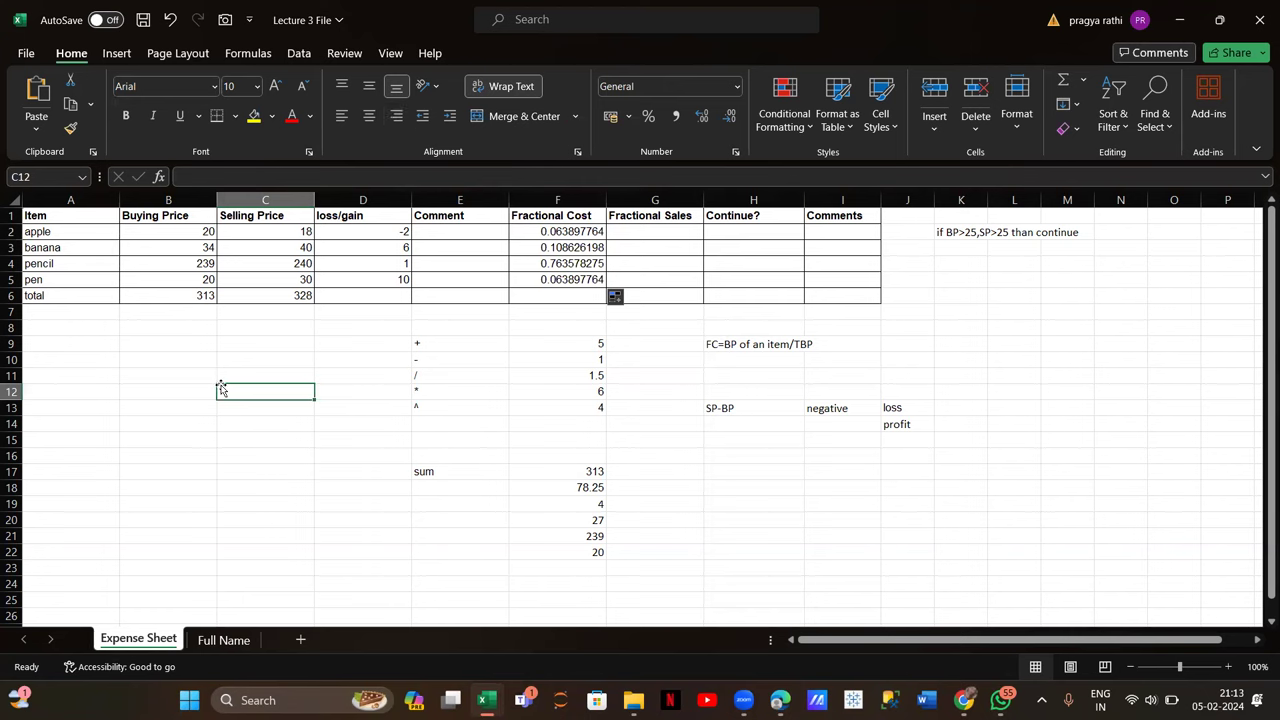
Write B6 in C12 and revise it to $B$6.
text(B6)
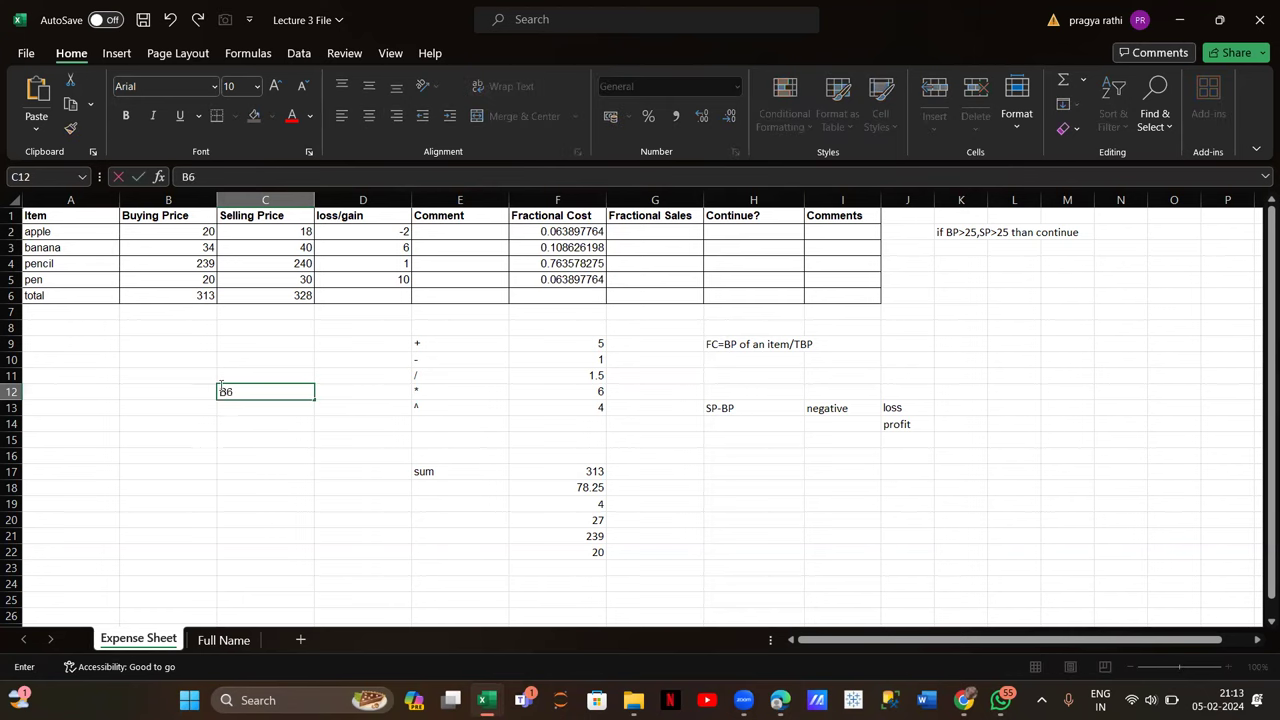
click(226, 393)
text($)
key(BackSpace)
text($B$)
click(251, 447)
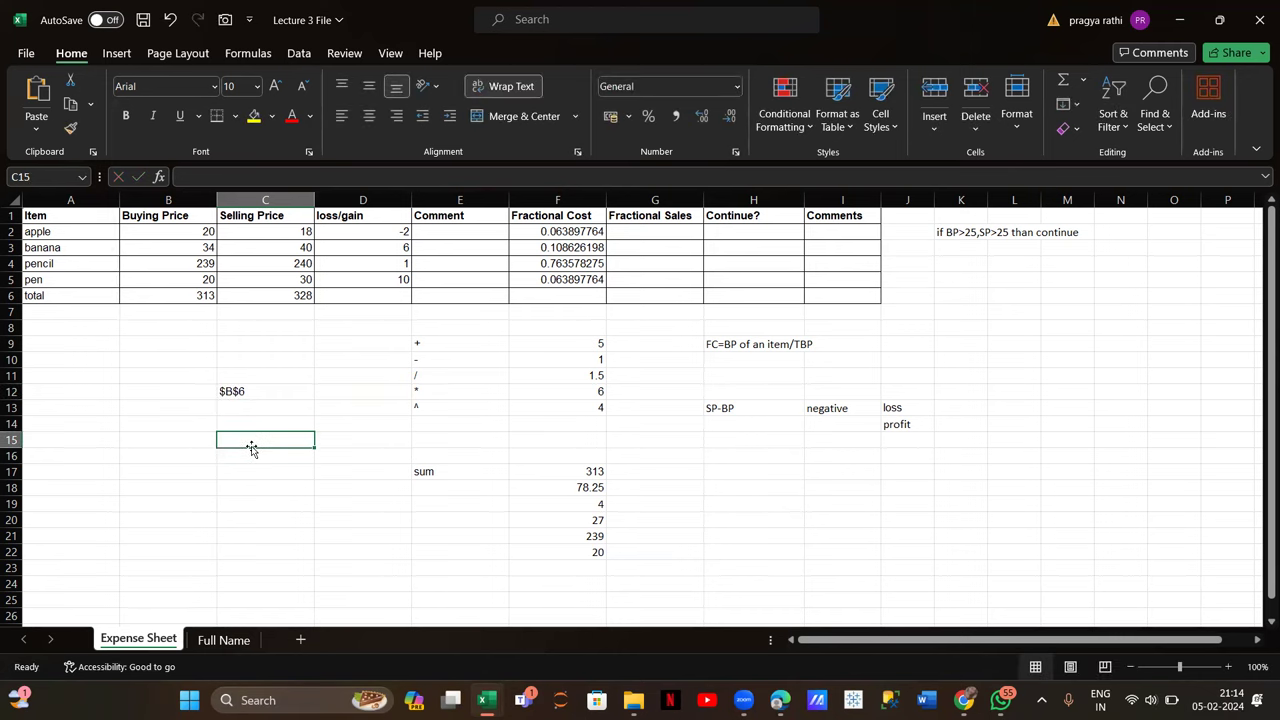
Enter $B$6 in C15, fixing the partial $B6 entry.
text($B)
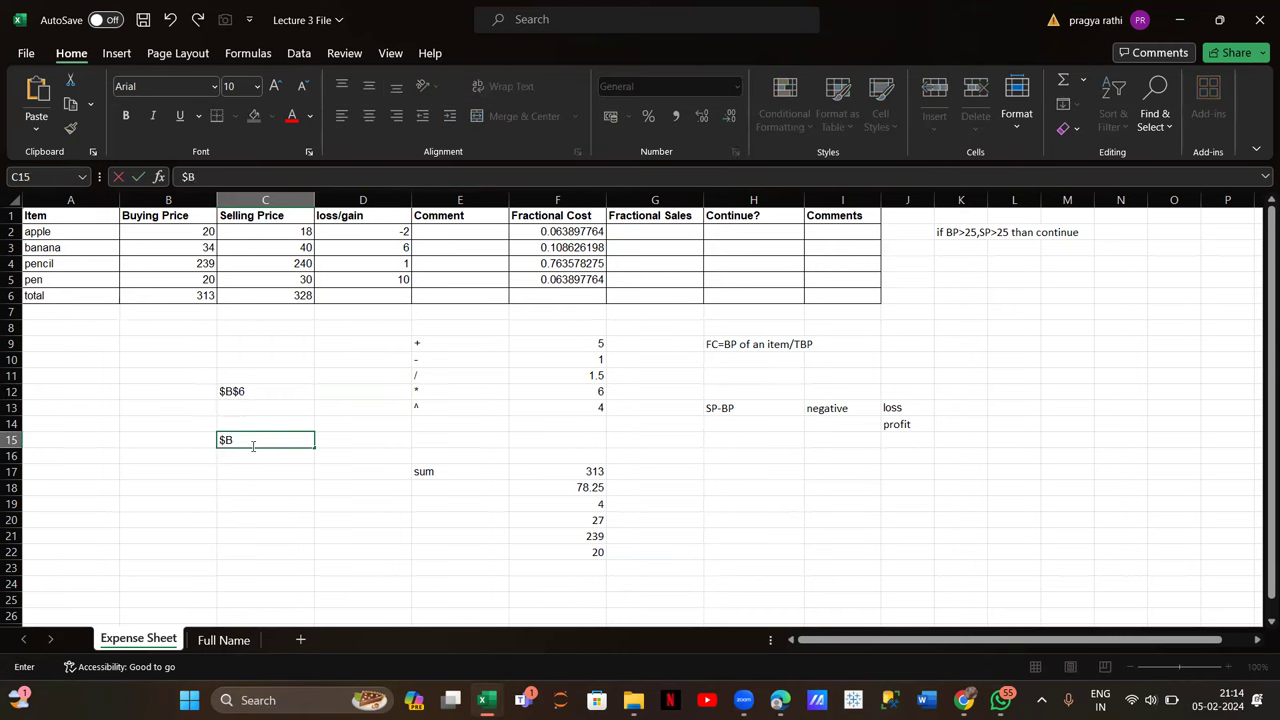
text(6)
click(232, 441)
text(@)
key(BackSpace)
text($)
click(418, 507)
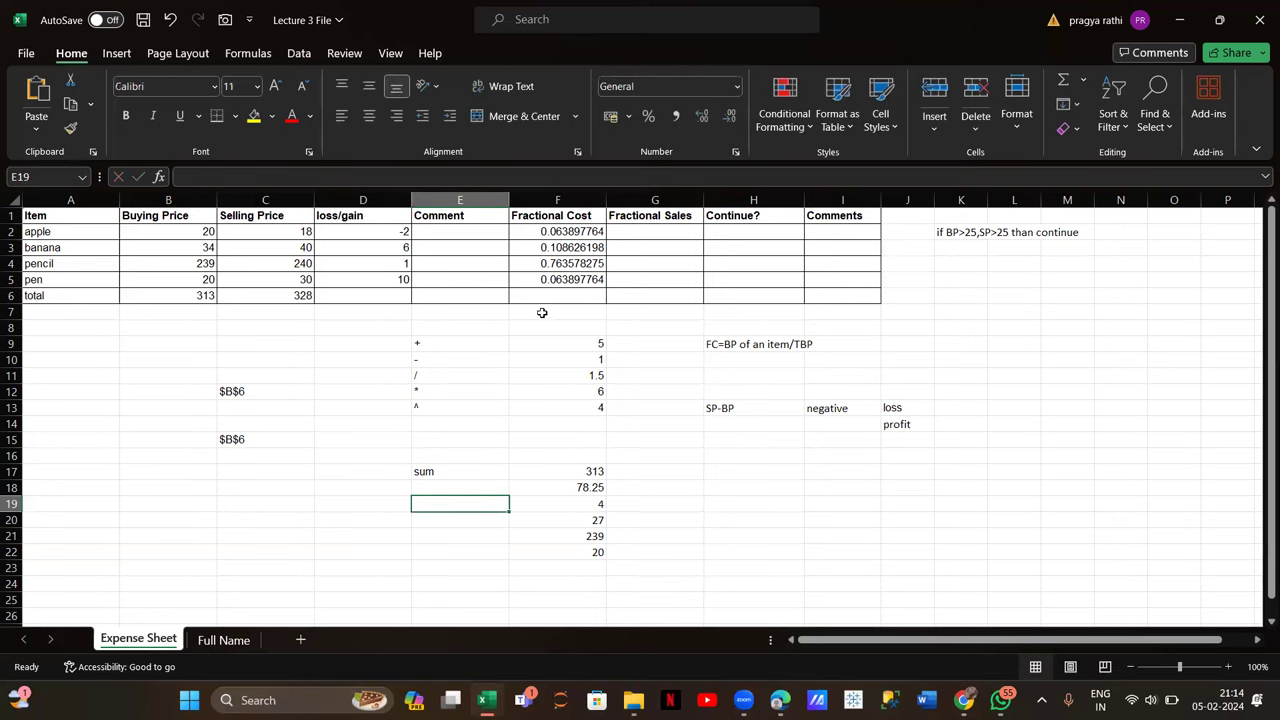
Enter =C2/C$6 in G2 and fill it down to G5 (0.0549, 0.1220, 0.7317, 0.0915).
click(636, 231)
text(=)
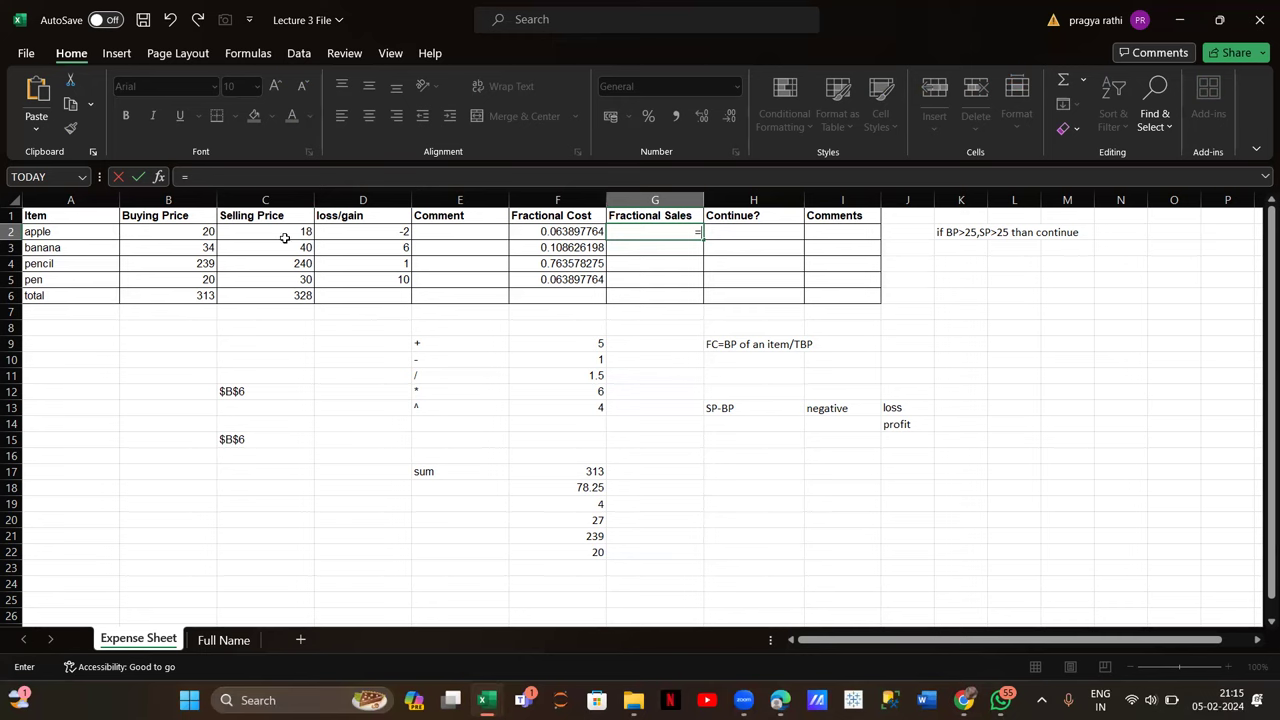
click(281, 231)
text(/)
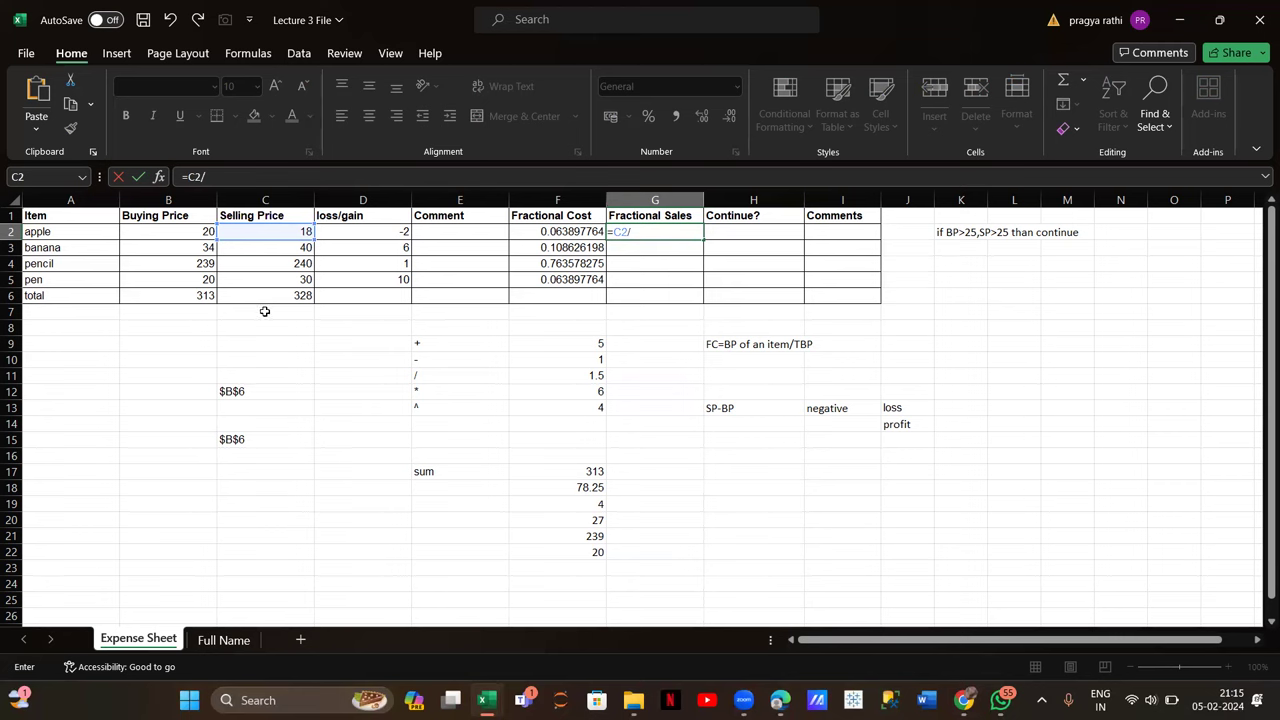
click(266, 296)
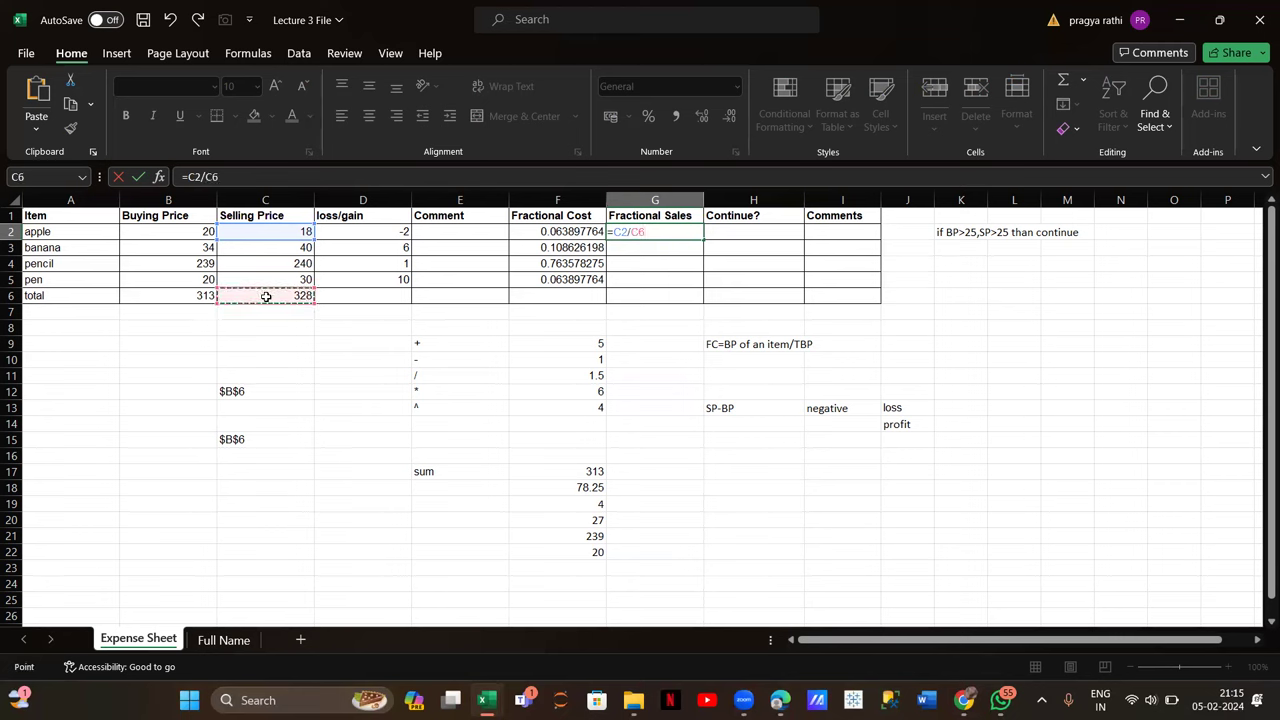
click(213, 176)
key(Return)
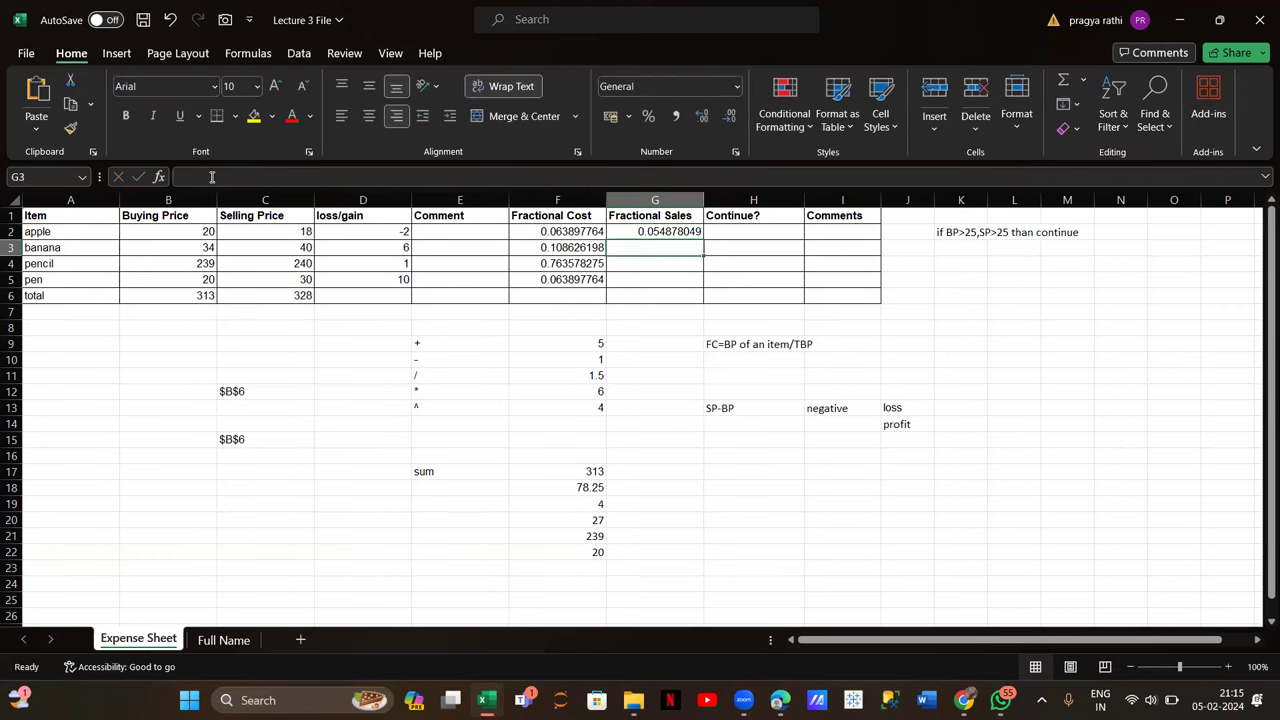
click(648, 233)
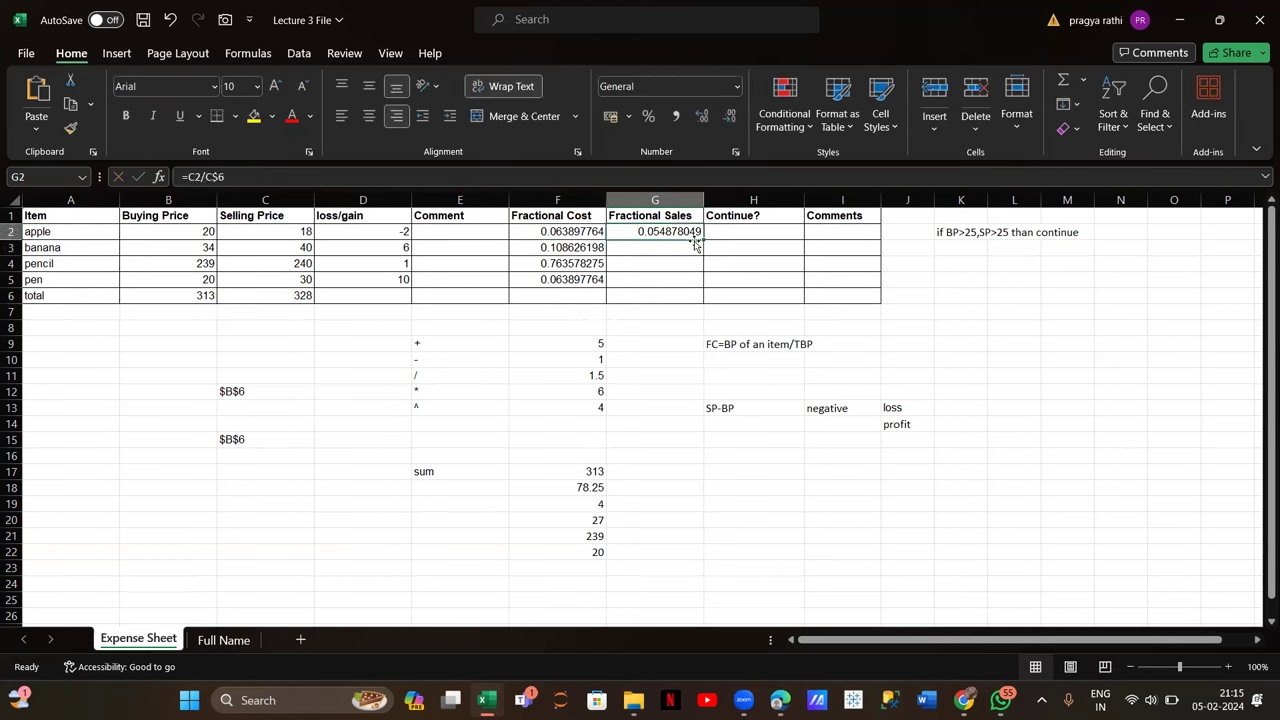
drag(702, 254, 704, 285)
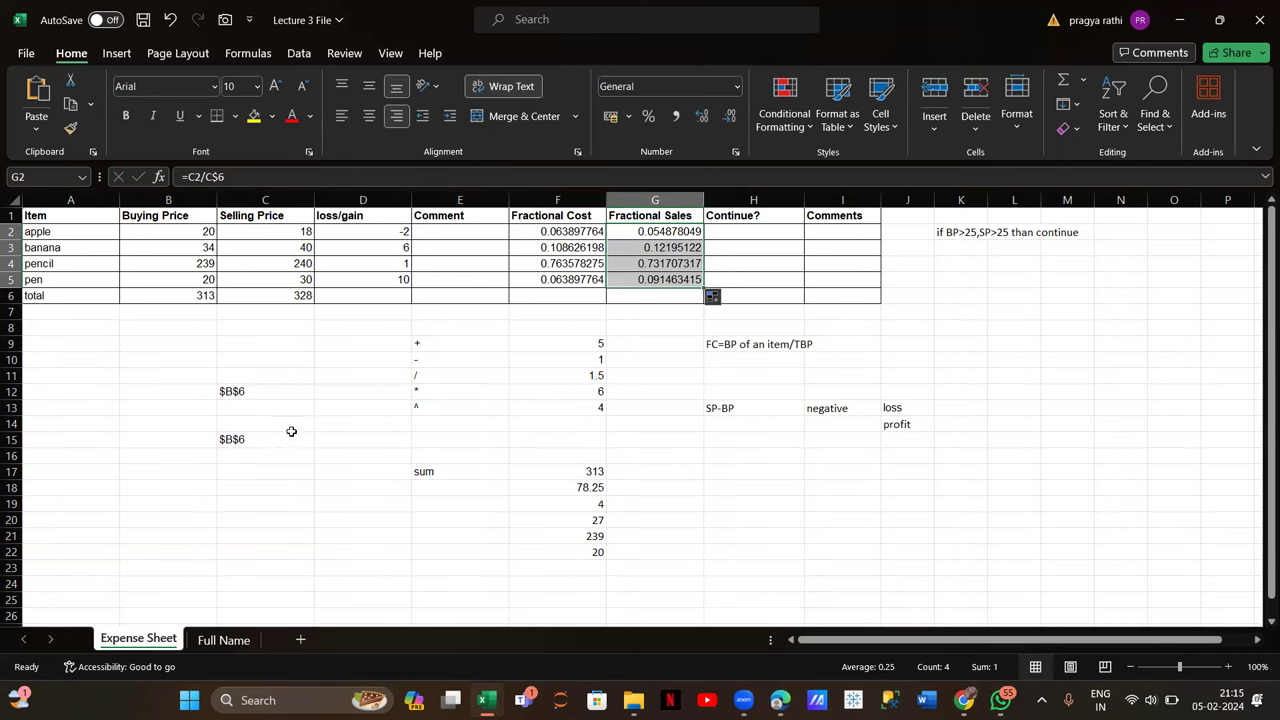
click(339, 521)
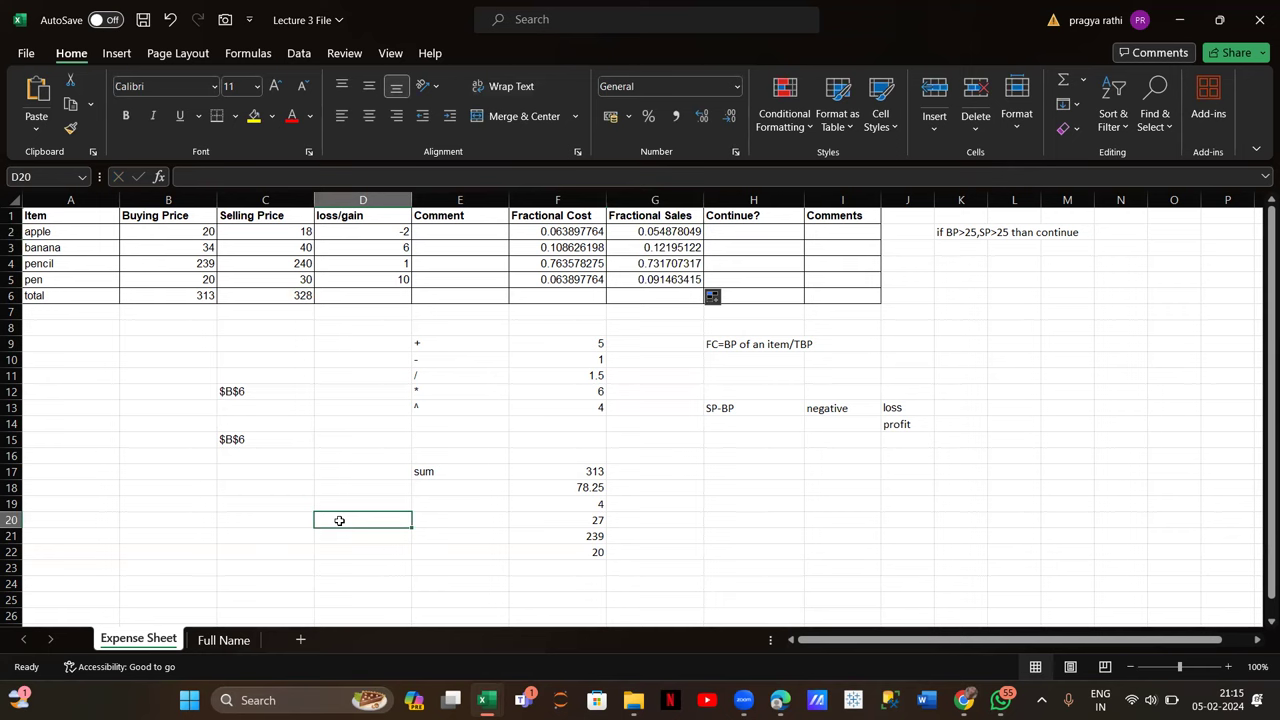
Enter =IF(D2>0,"profit","loss") in E2 and fill it down to E5, giving loss, profit, profit, profit.
text(=)
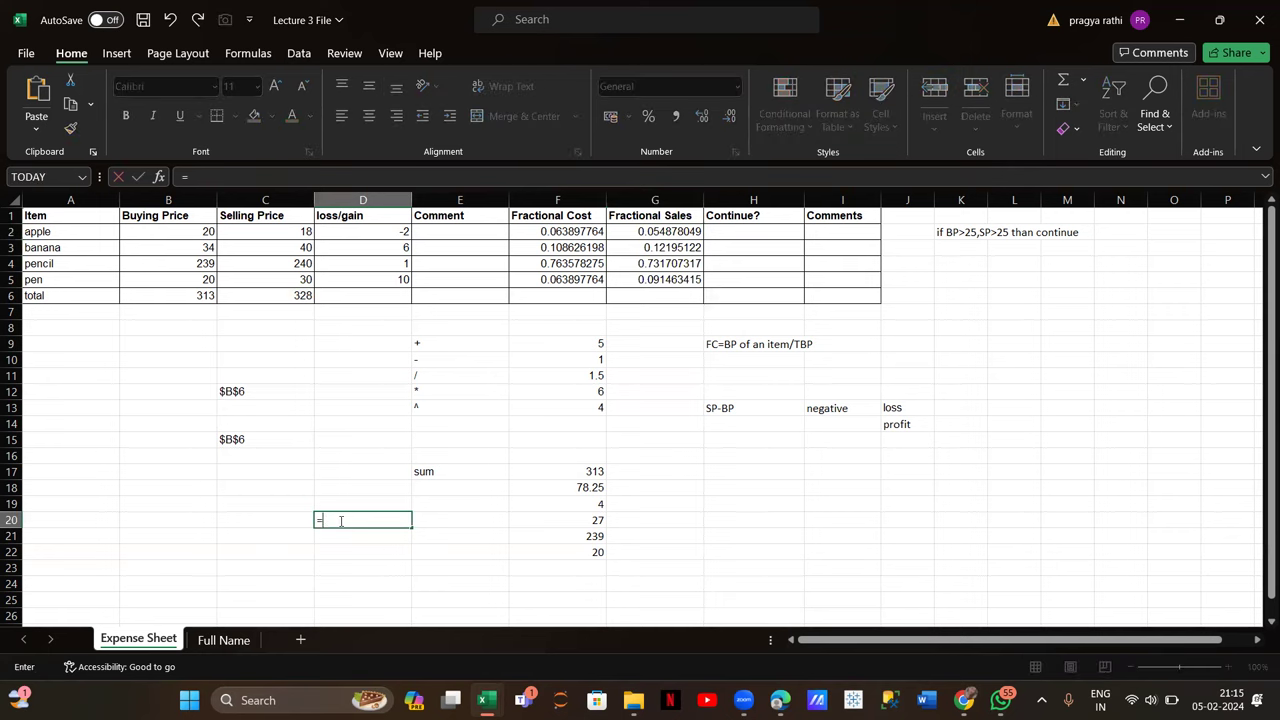
key(BackSpace)
text(if)
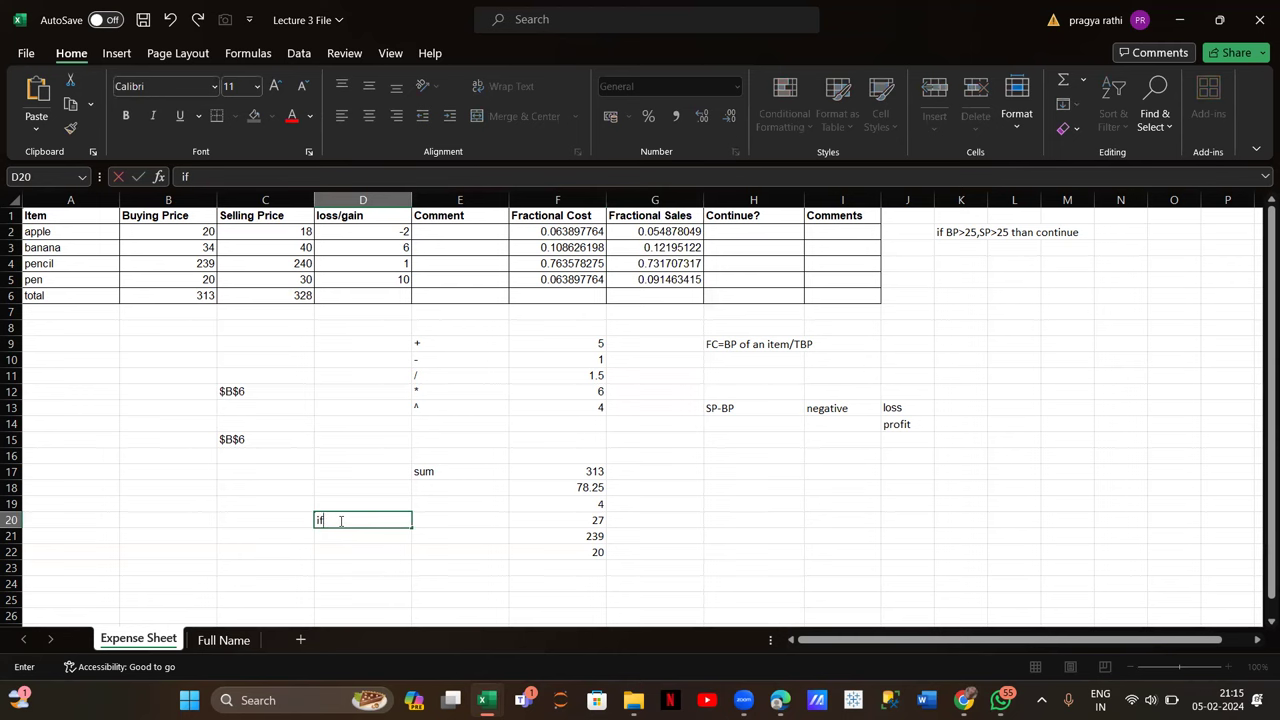
text(()
key(BackSpace)
key(BackSpace)
click(488, 235)
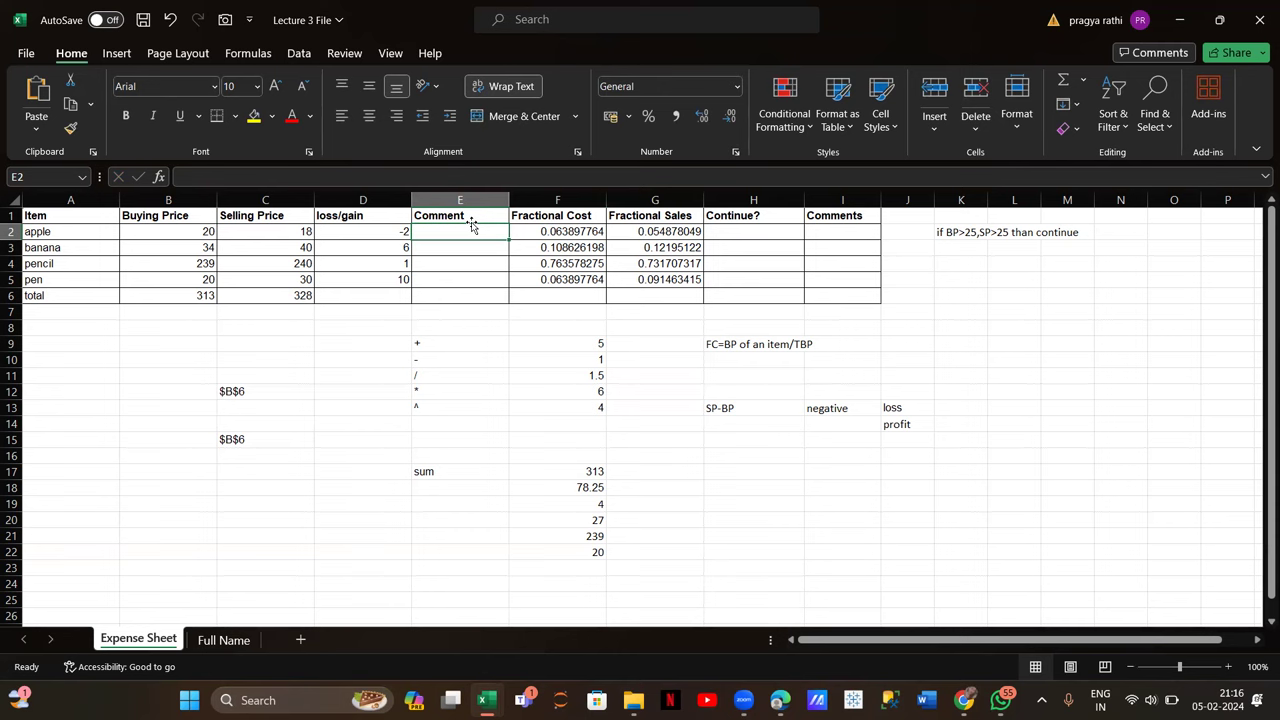
text(=i)
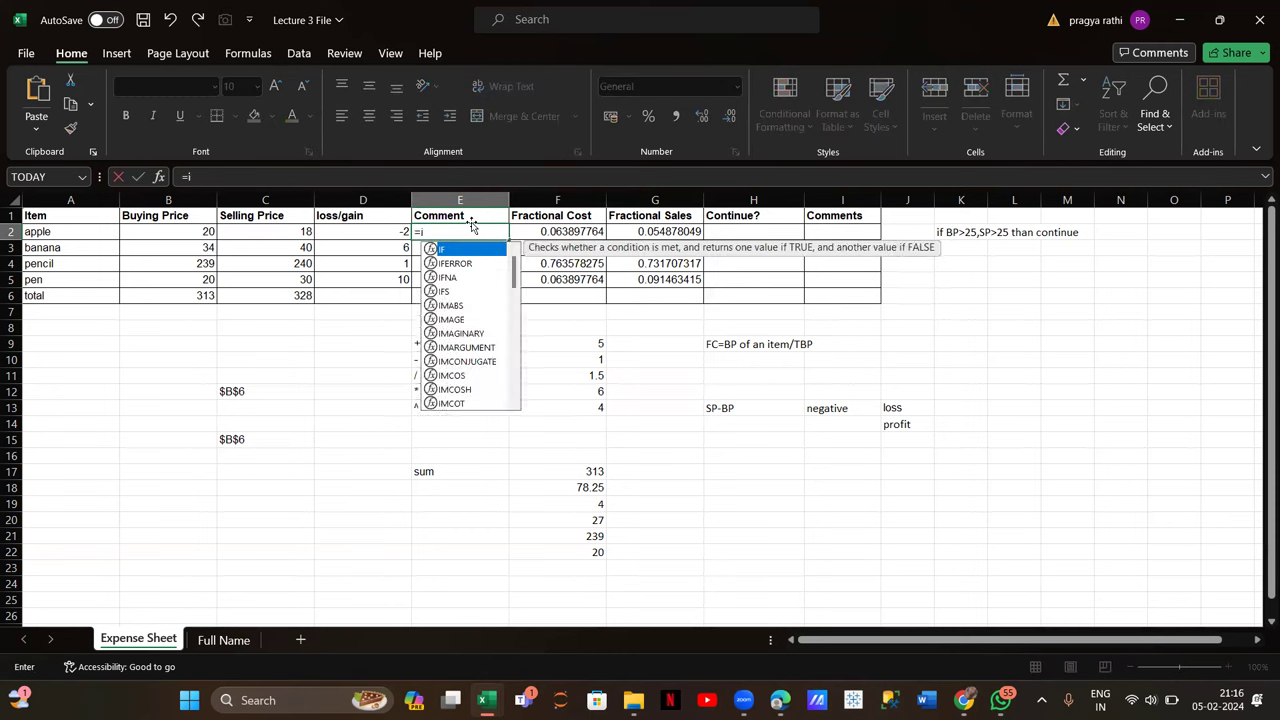
text(f()
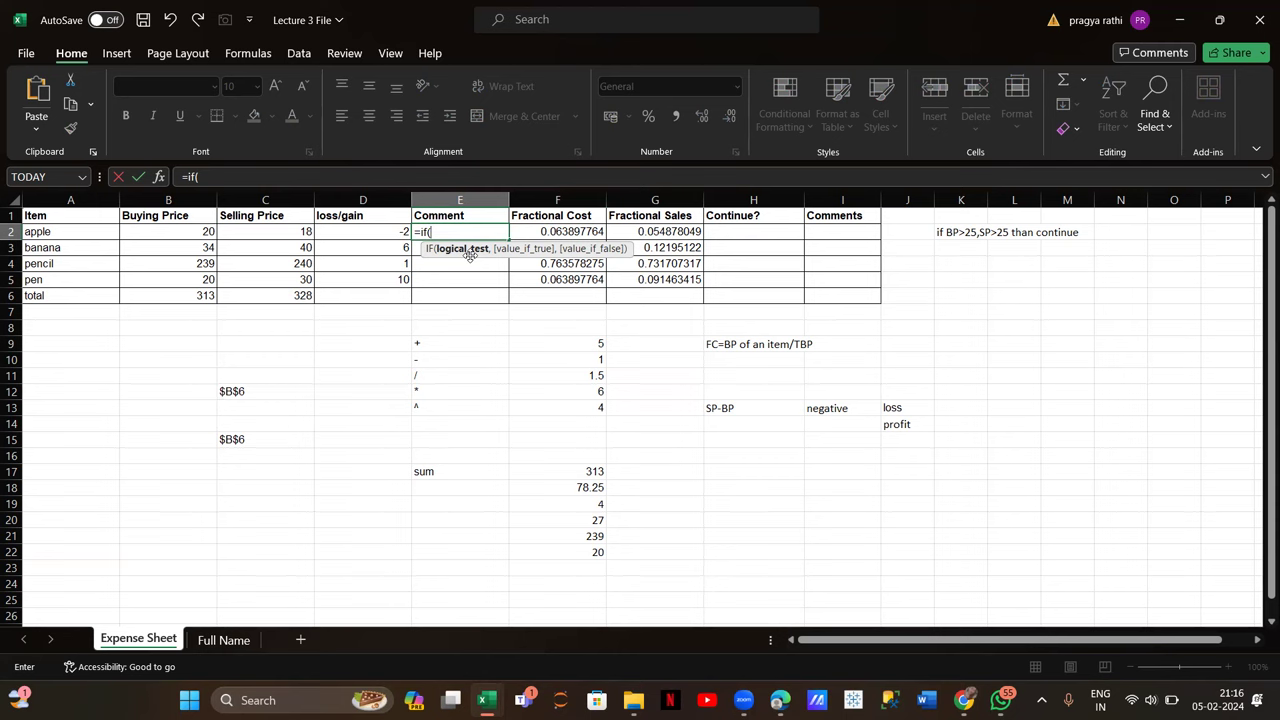
click(340, 231)
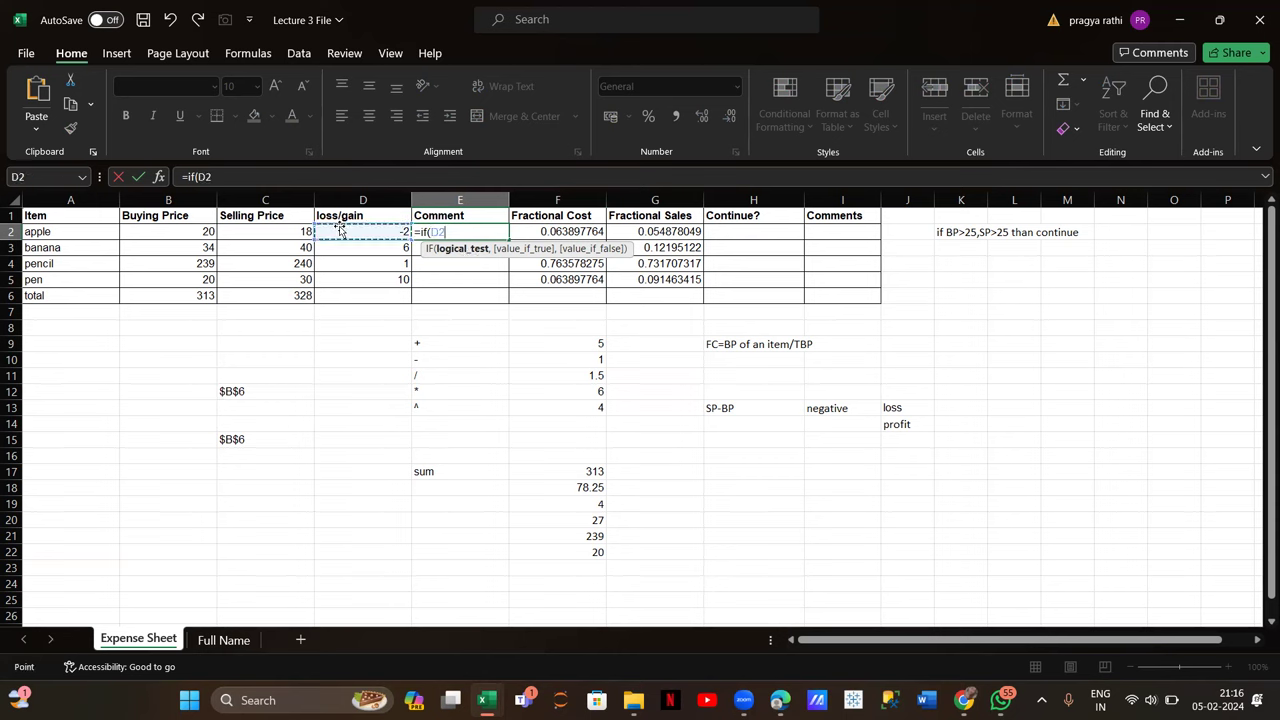
text(>0)
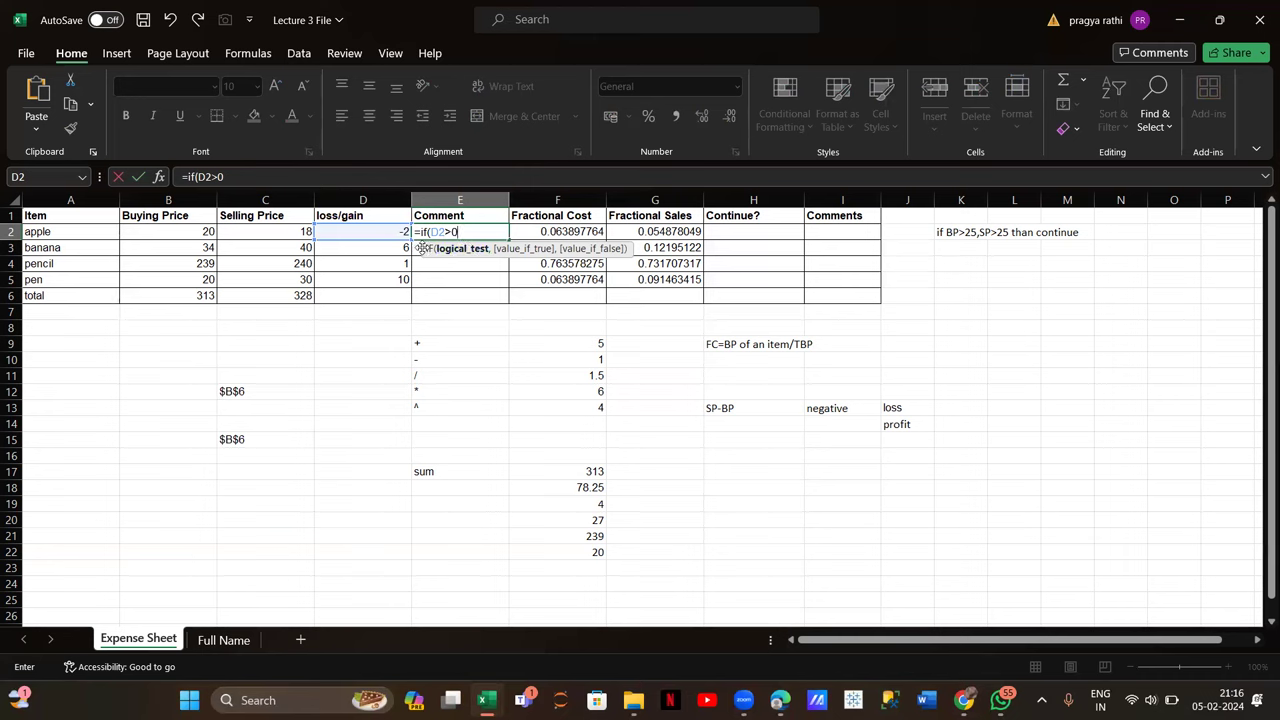
text(,)
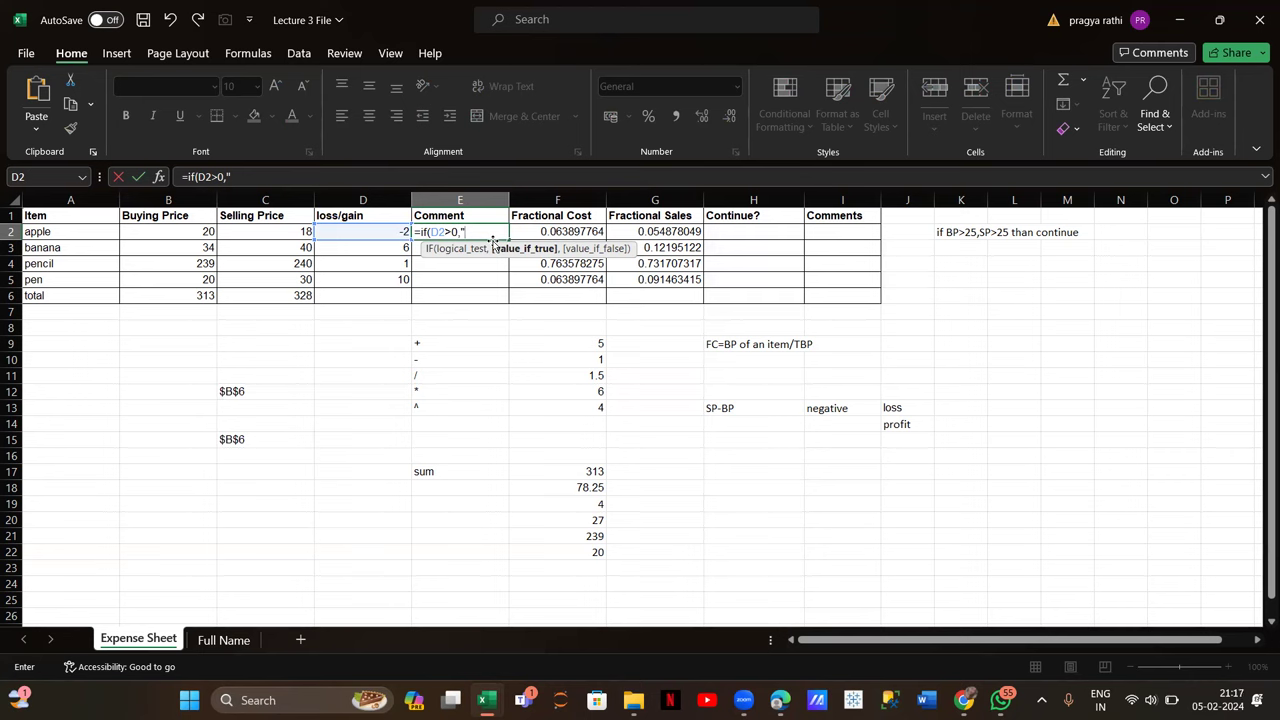
text(profit",)
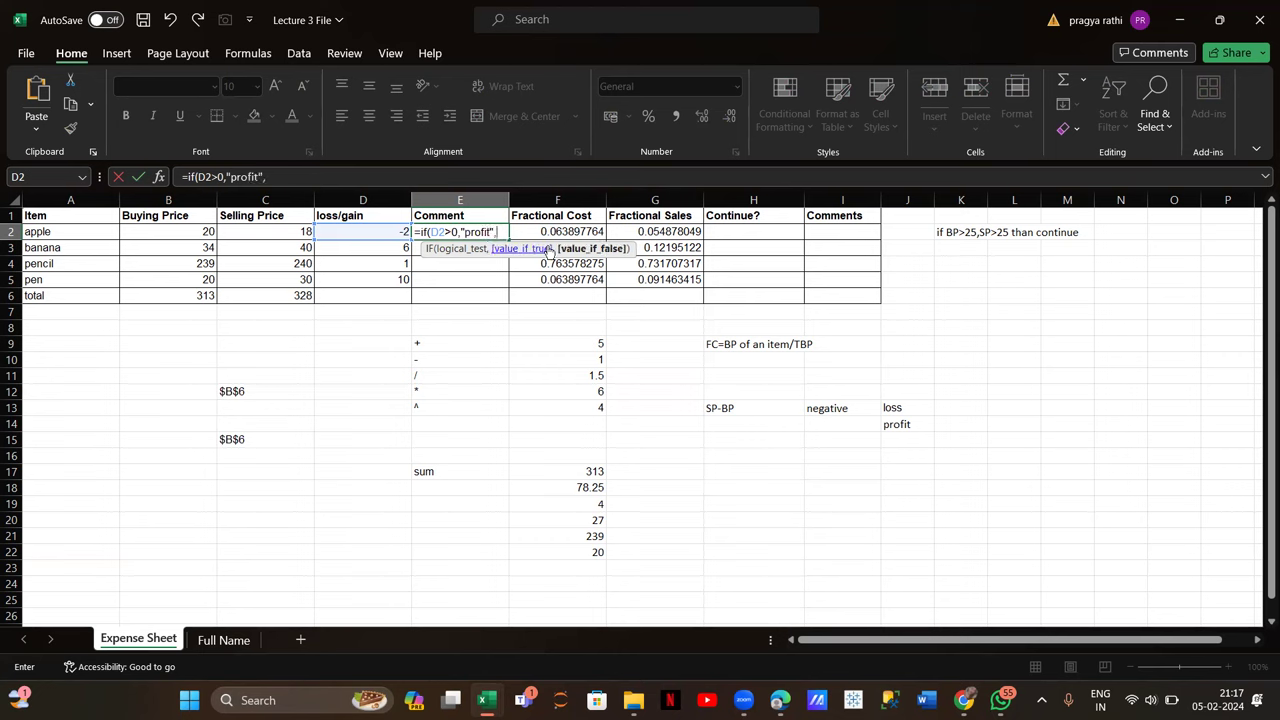
text("loss")
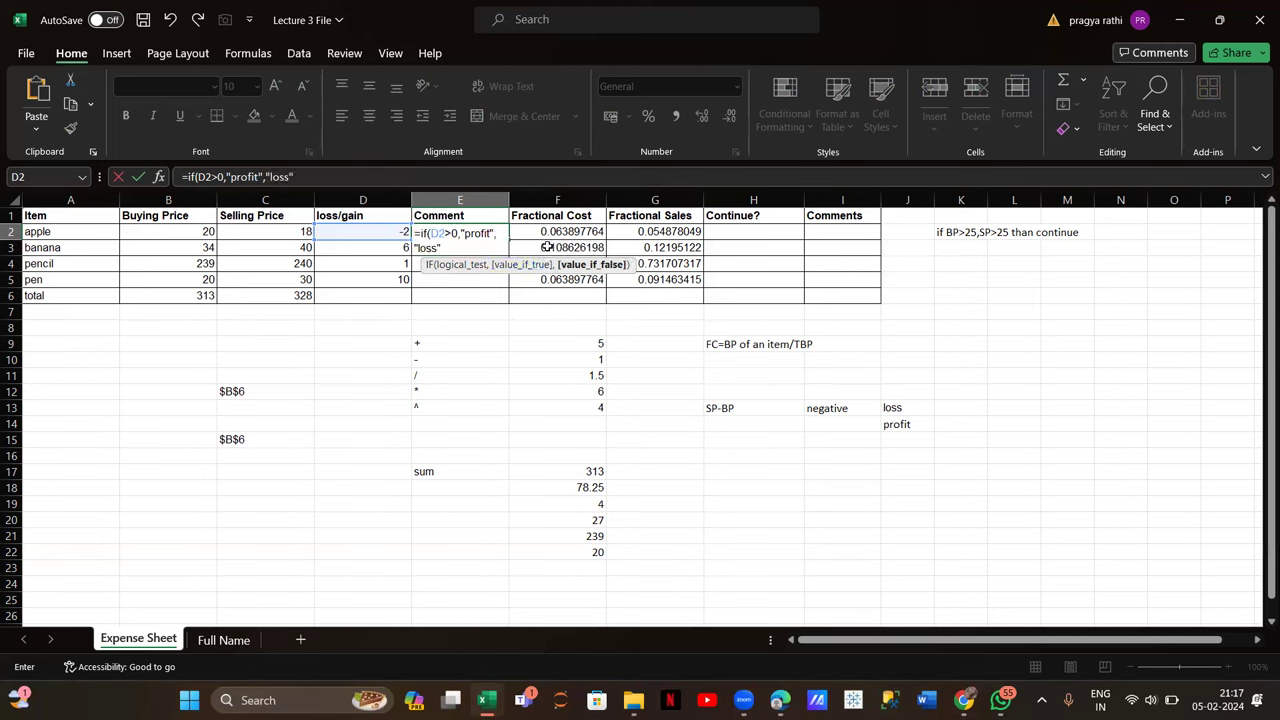
text())
key(Return)
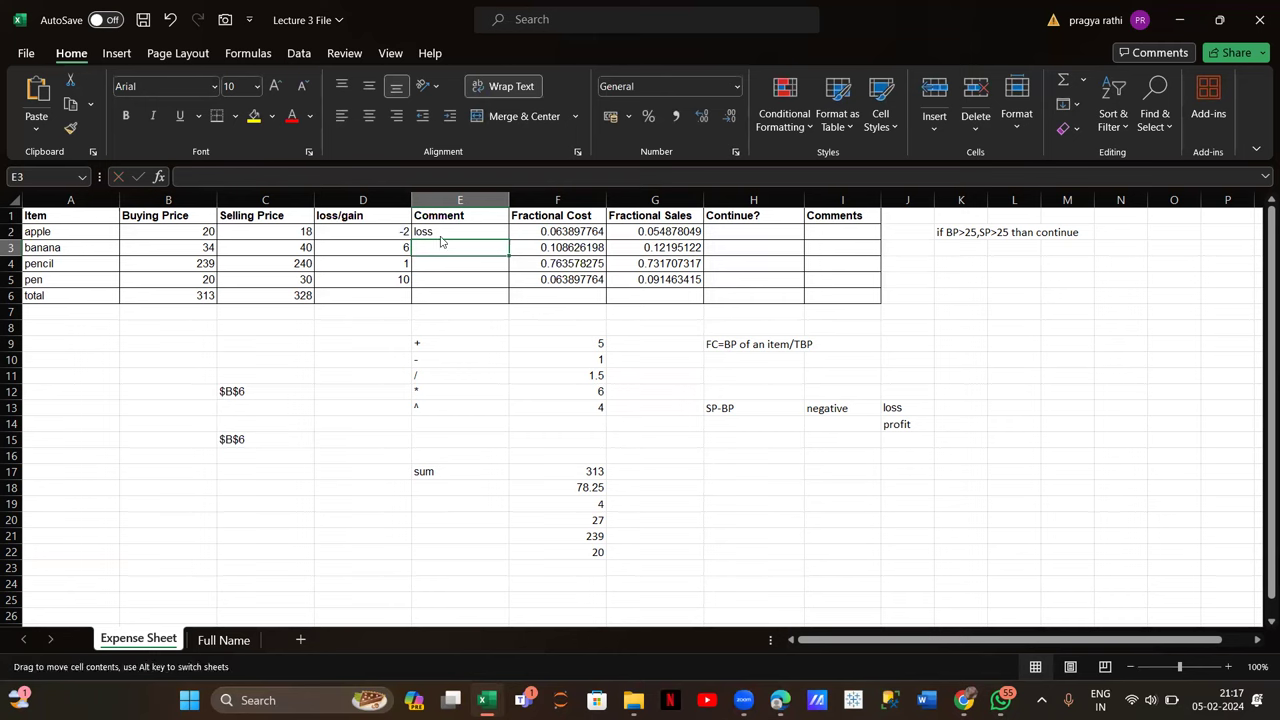
click(438, 232)
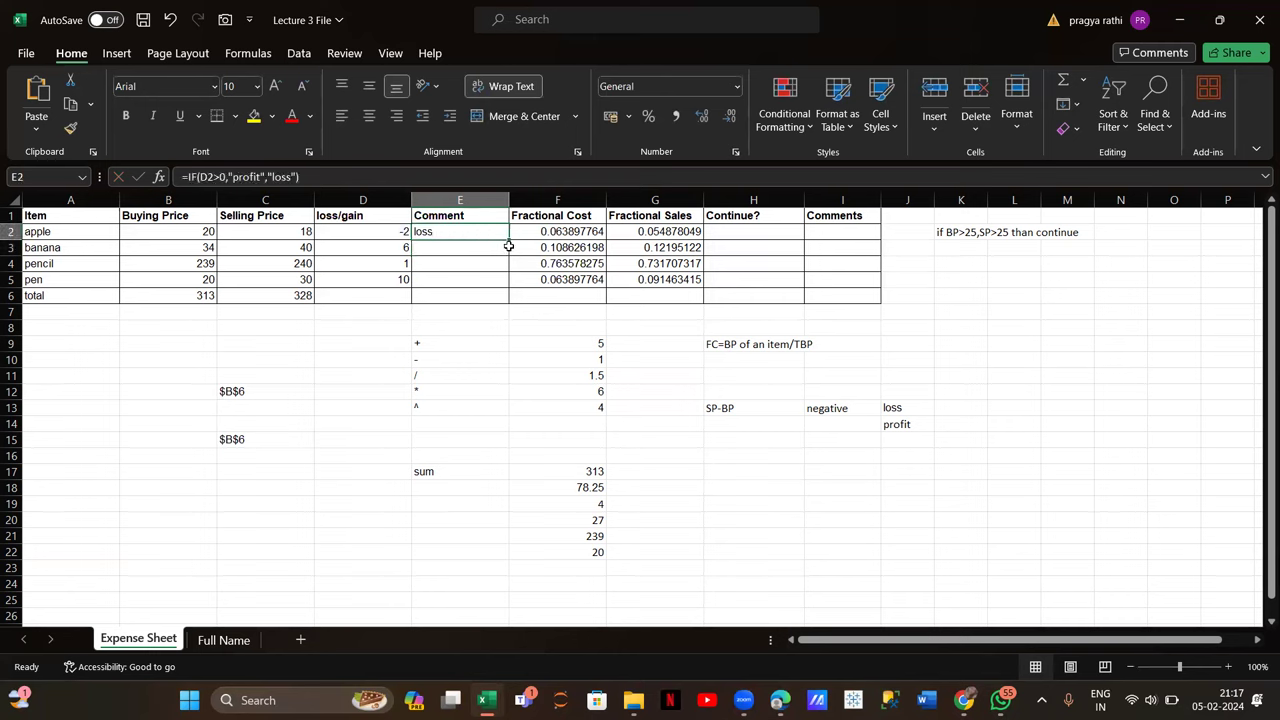
drag(508, 240, 509, 289)
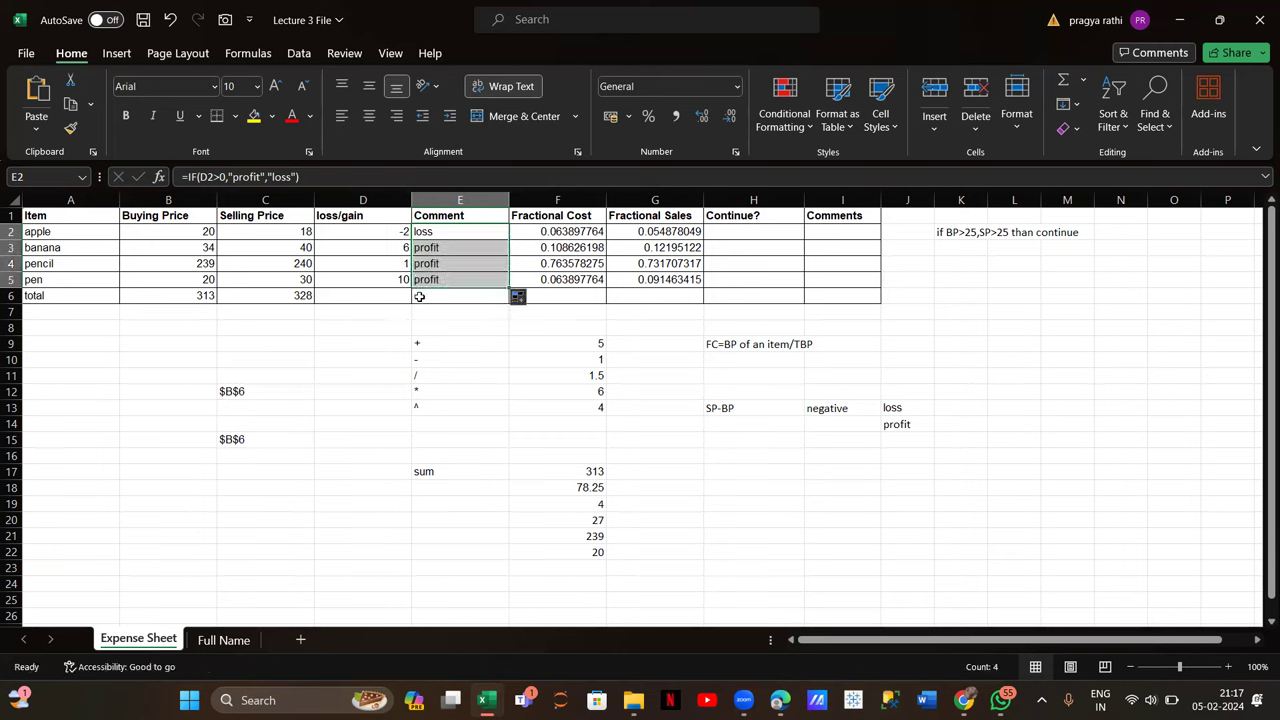
Write the note 'if(logical value,true_value,false_value)' in H17.
click(726, 472)
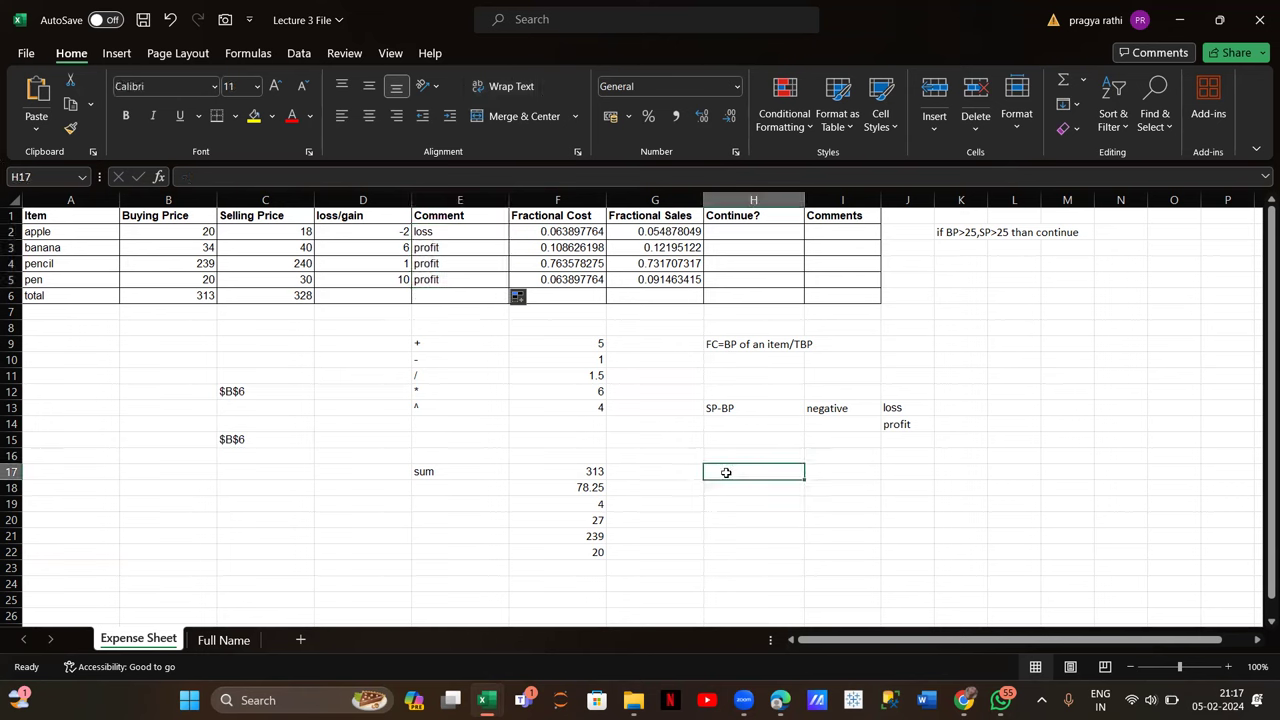
text(if()
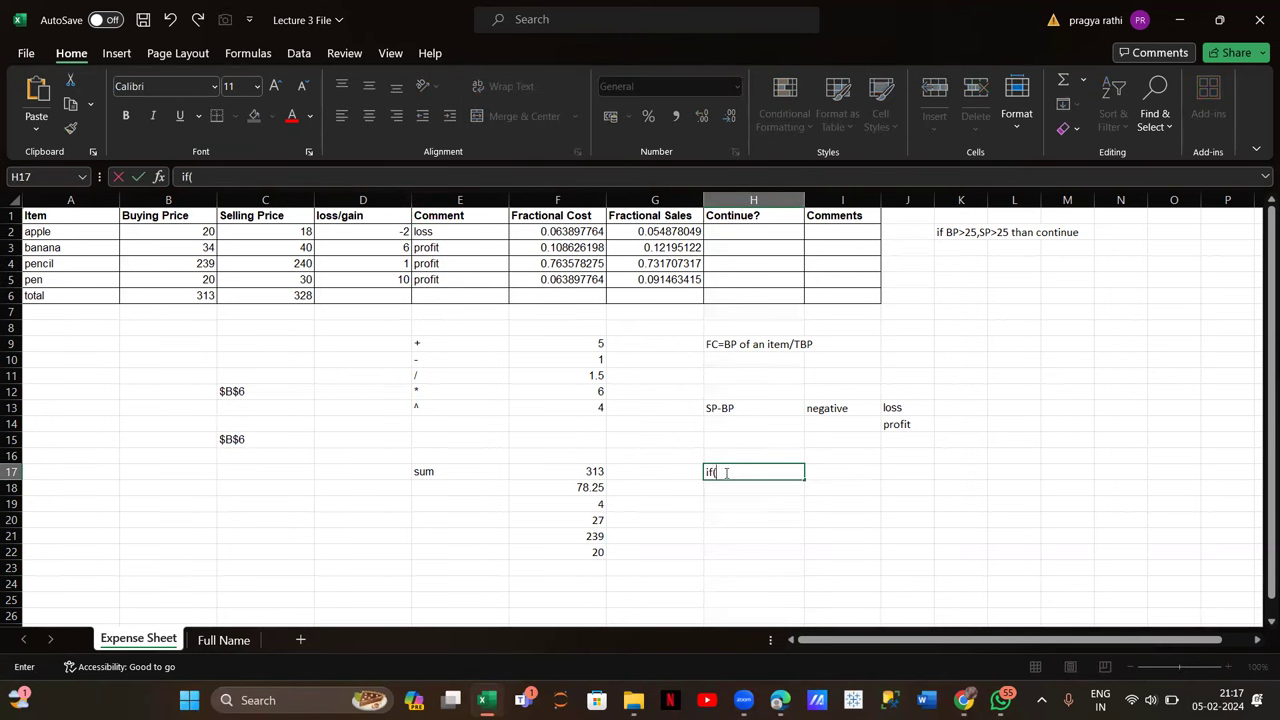
text(logical value,)
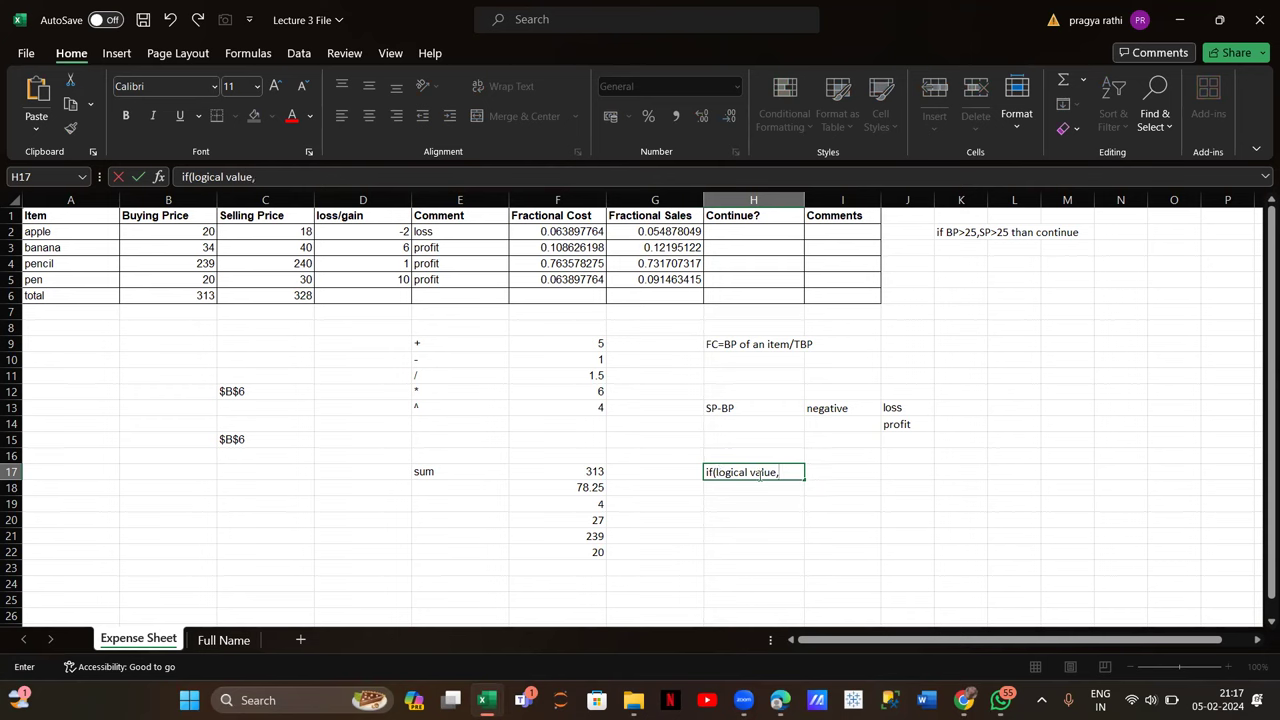
text(true_value)
click(465, 246)
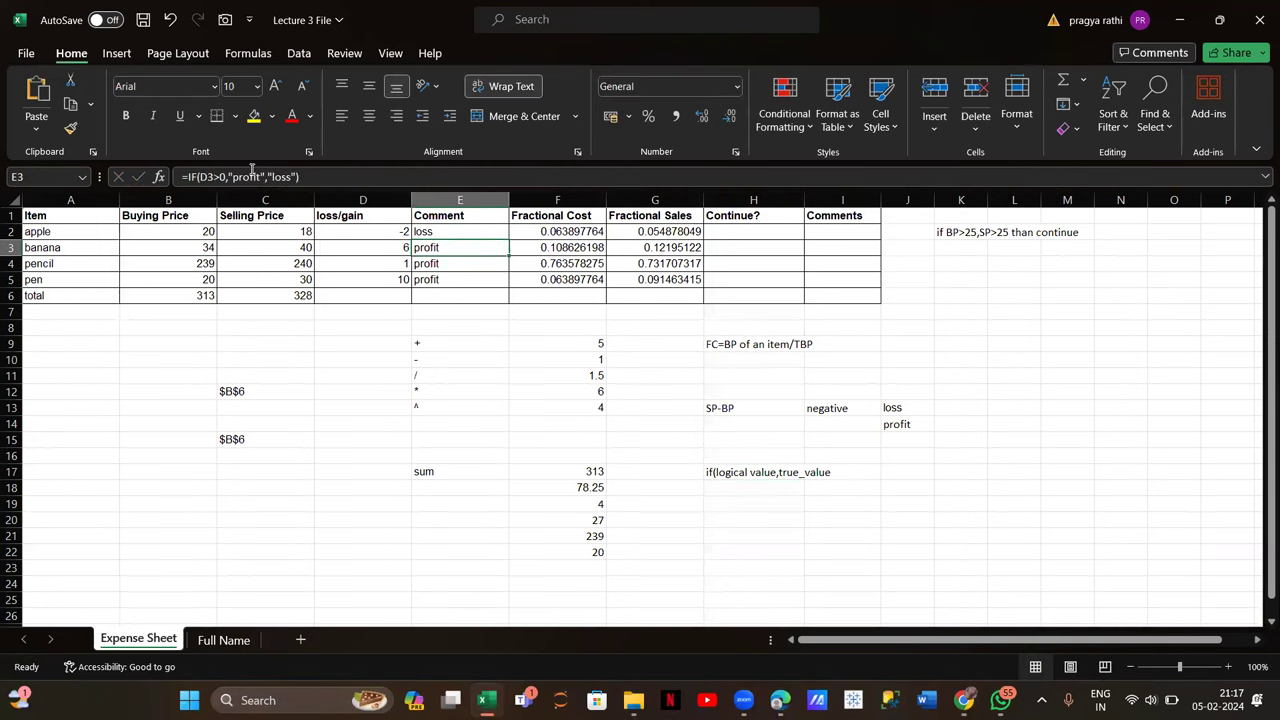
click(830, 472)
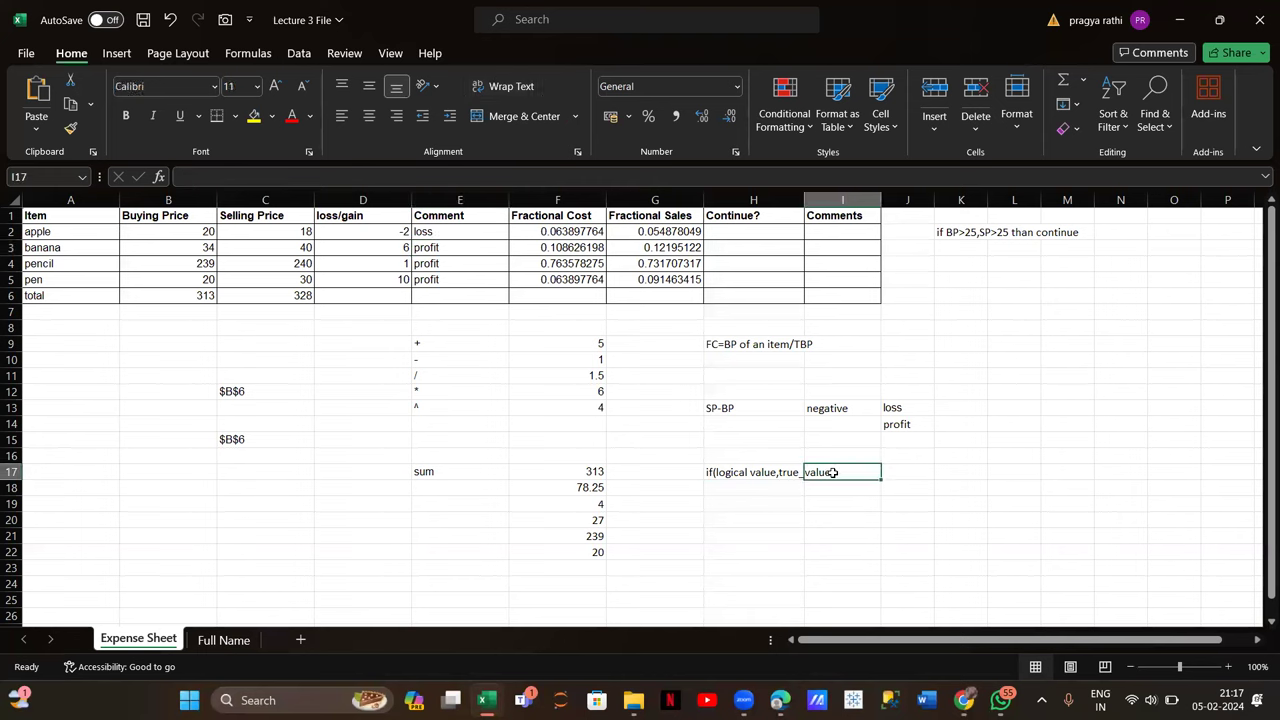
click(777, 470)
click(321, 182)
text(,fa)
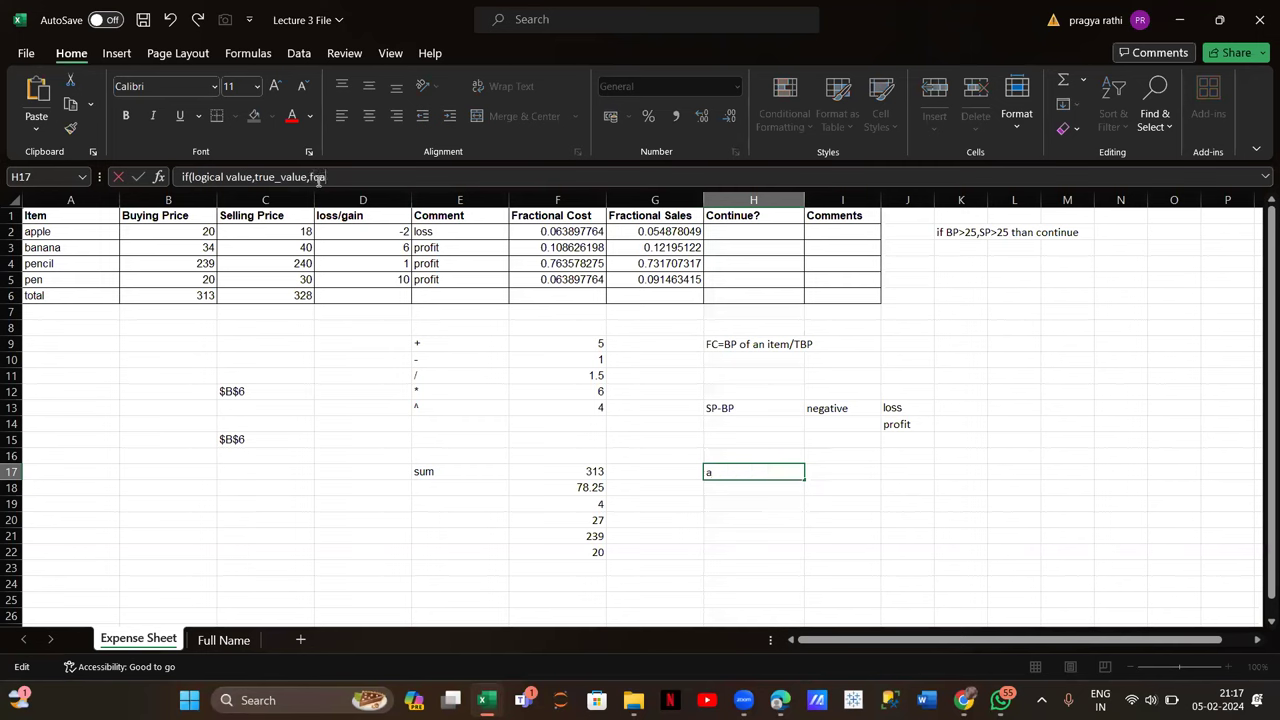
text(lse_value))
click(757, 327)
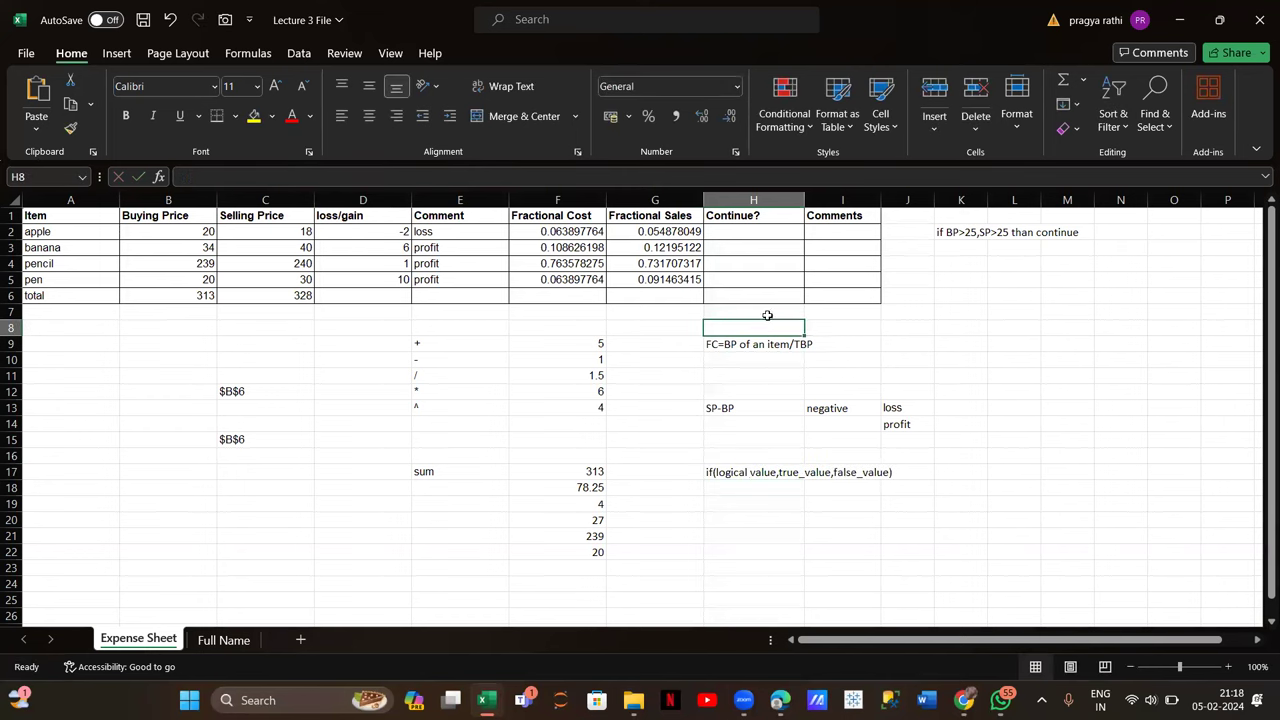
click(742, 233)
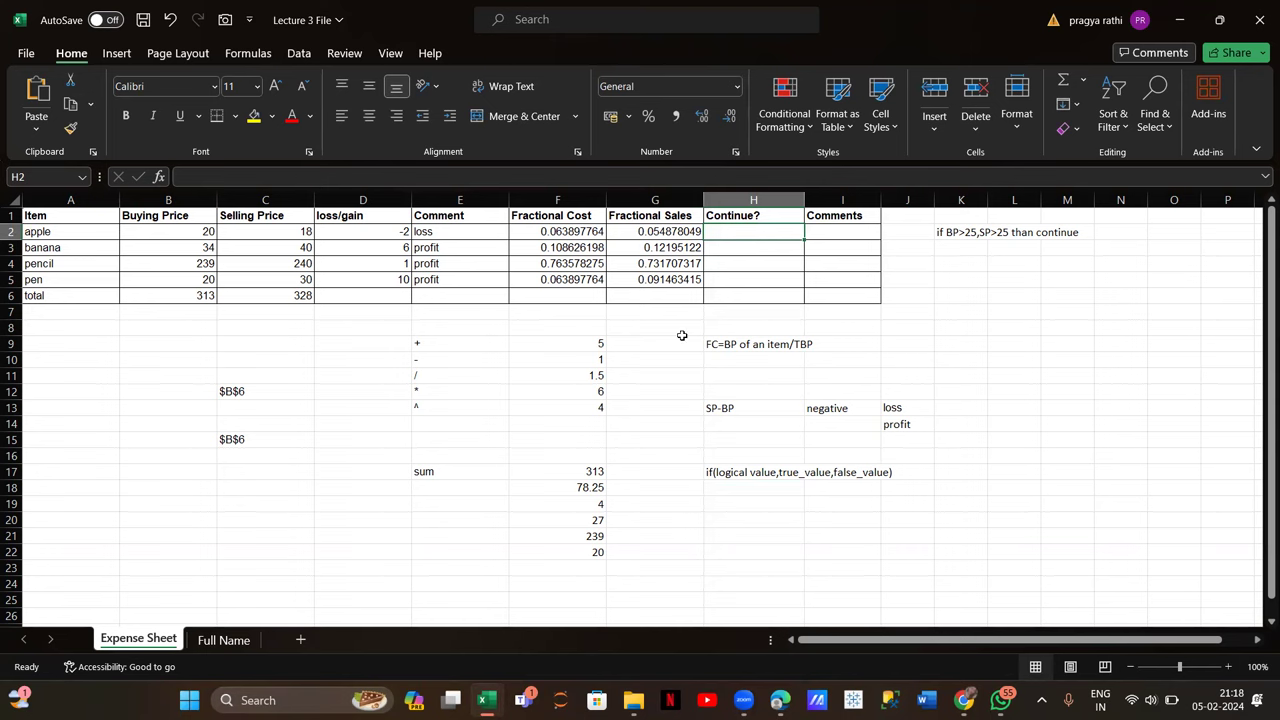
Type the note 'if sp>bp ,"contine","not continue")' into K9.
click(971, 340)
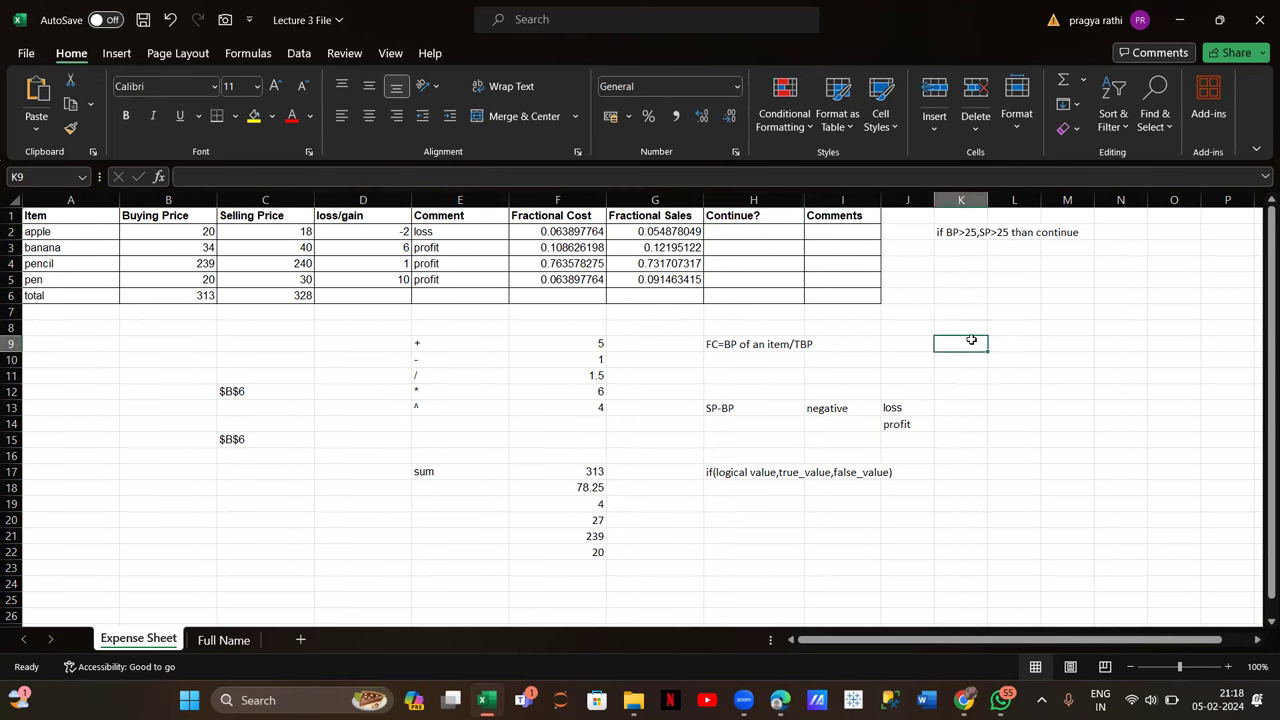
text(if sp>bp ,)
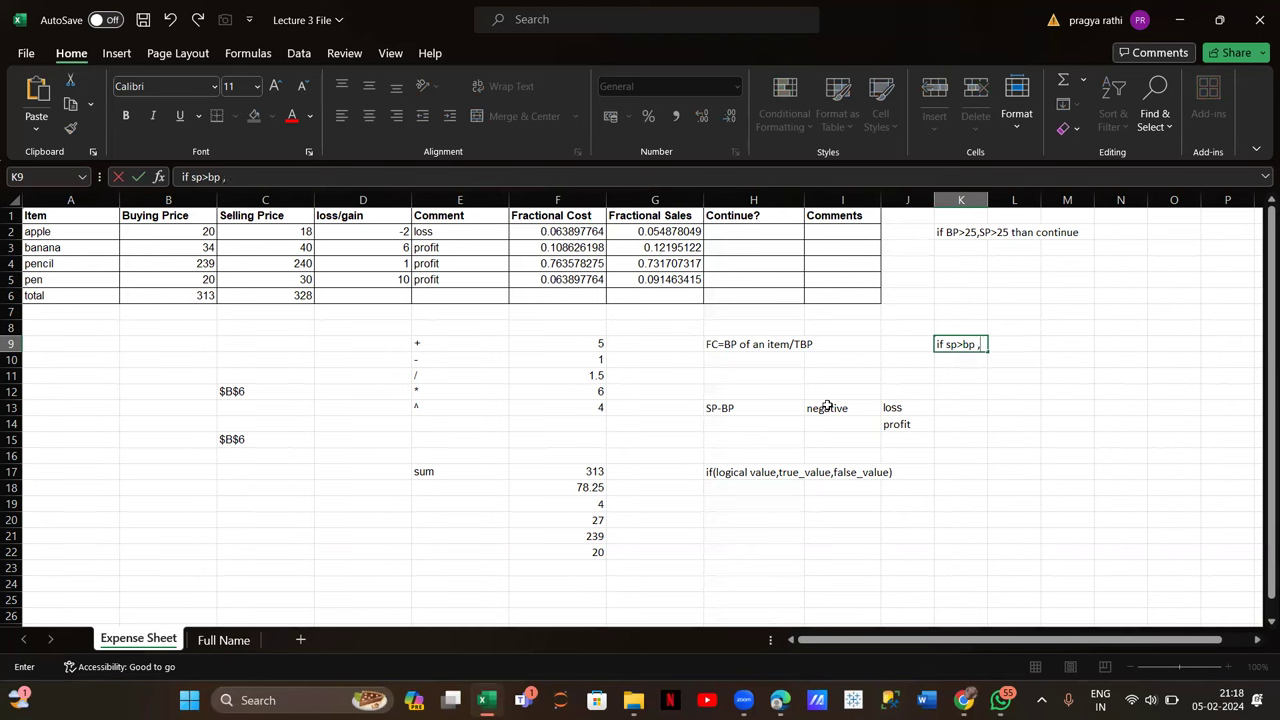
text("contine","not)
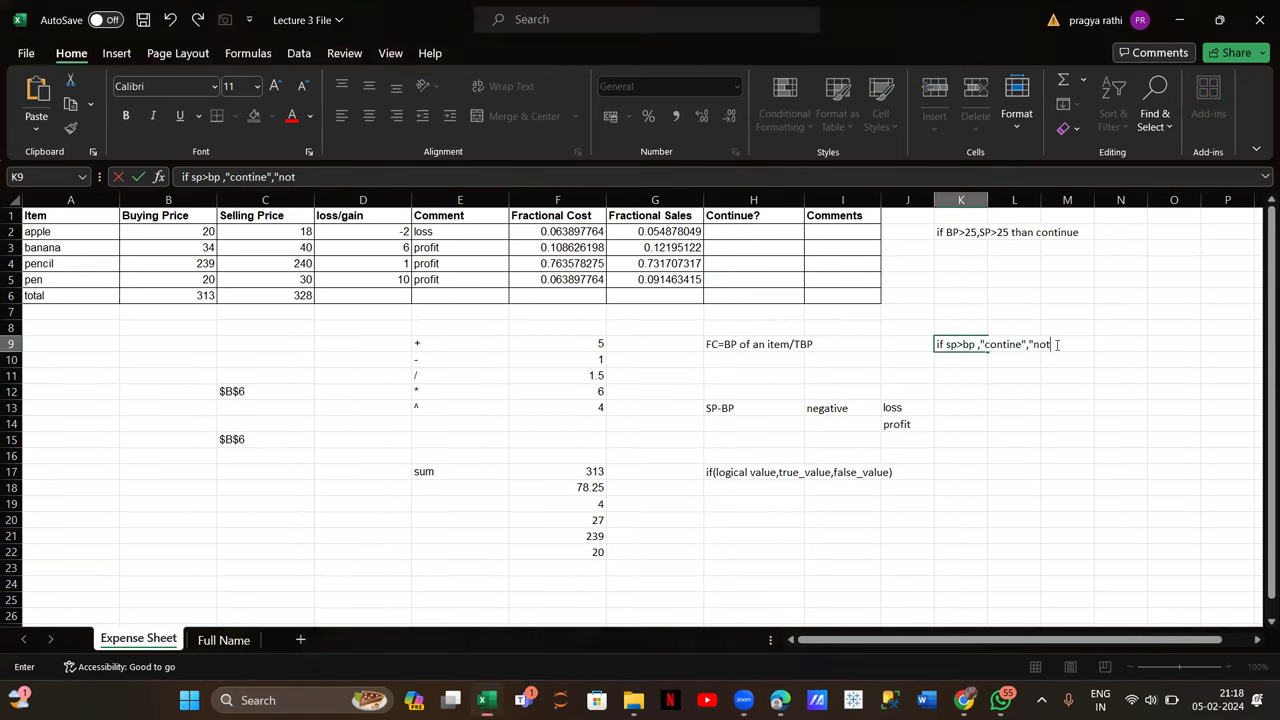
text(continue)
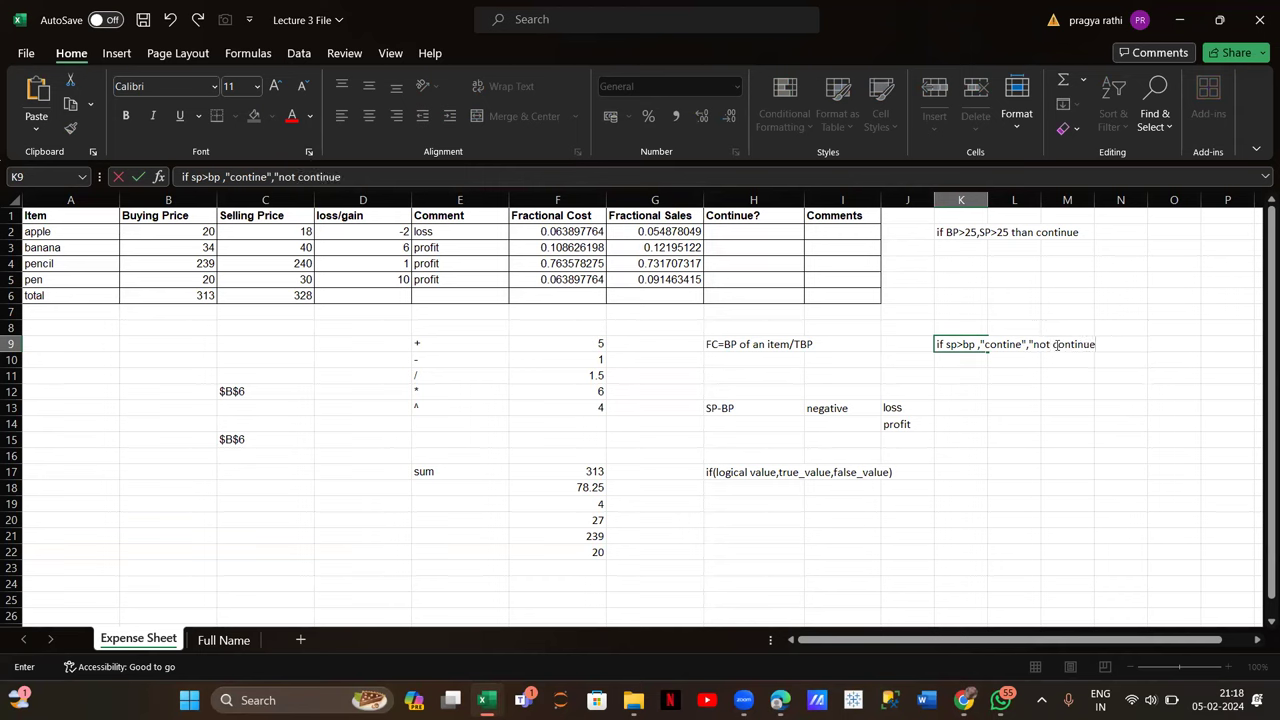
text("))
key(Return)
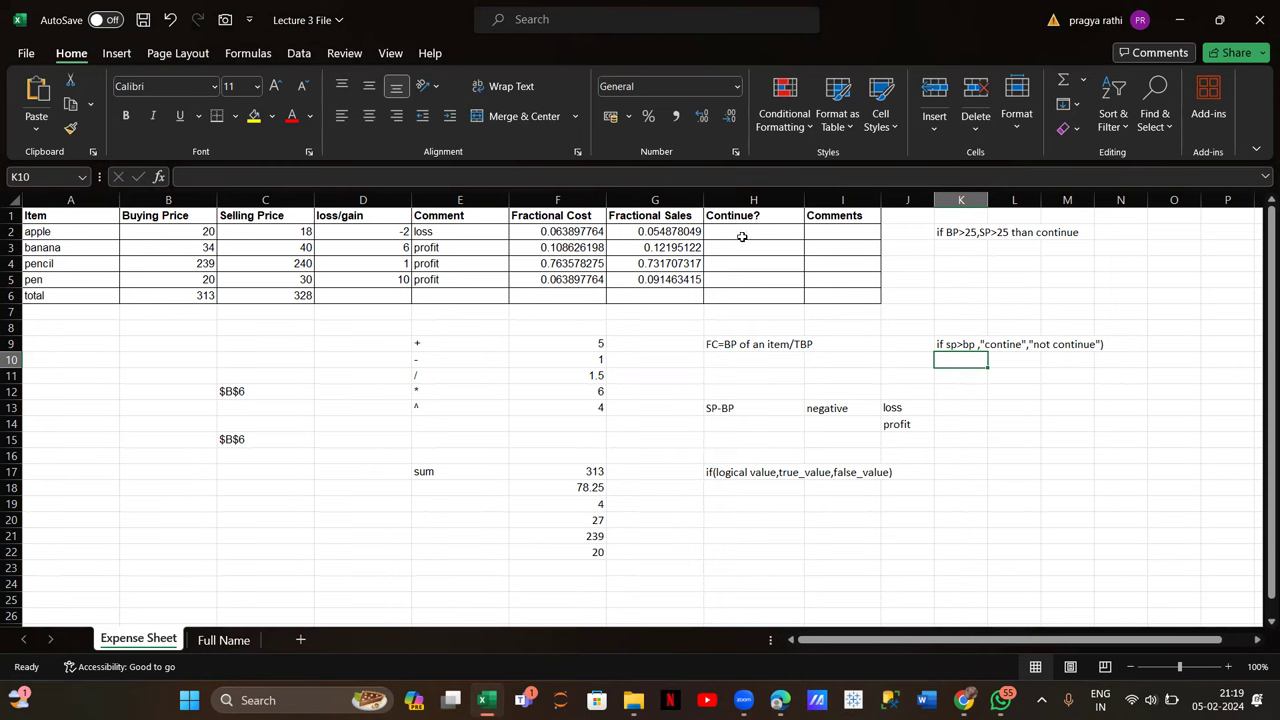
Enter =IF(C2>B2,"continue","not continue") in H2.
click(742, 236)
text(=i)
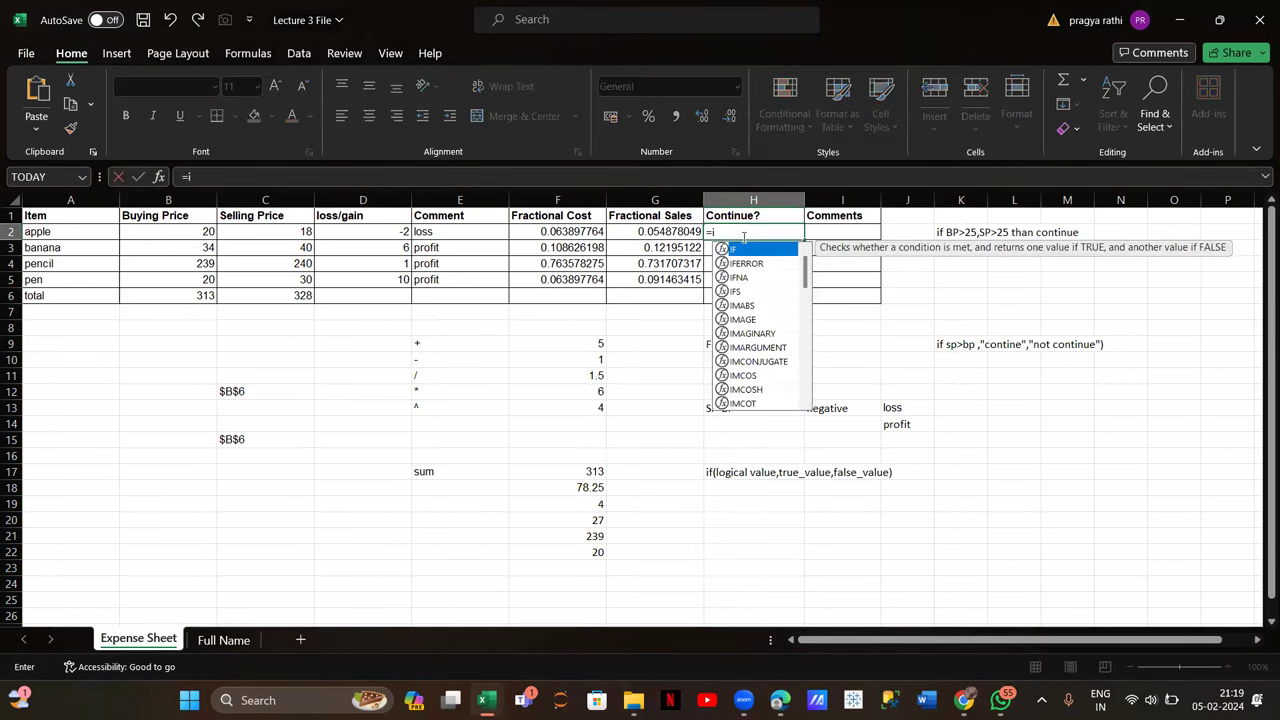
text(f()
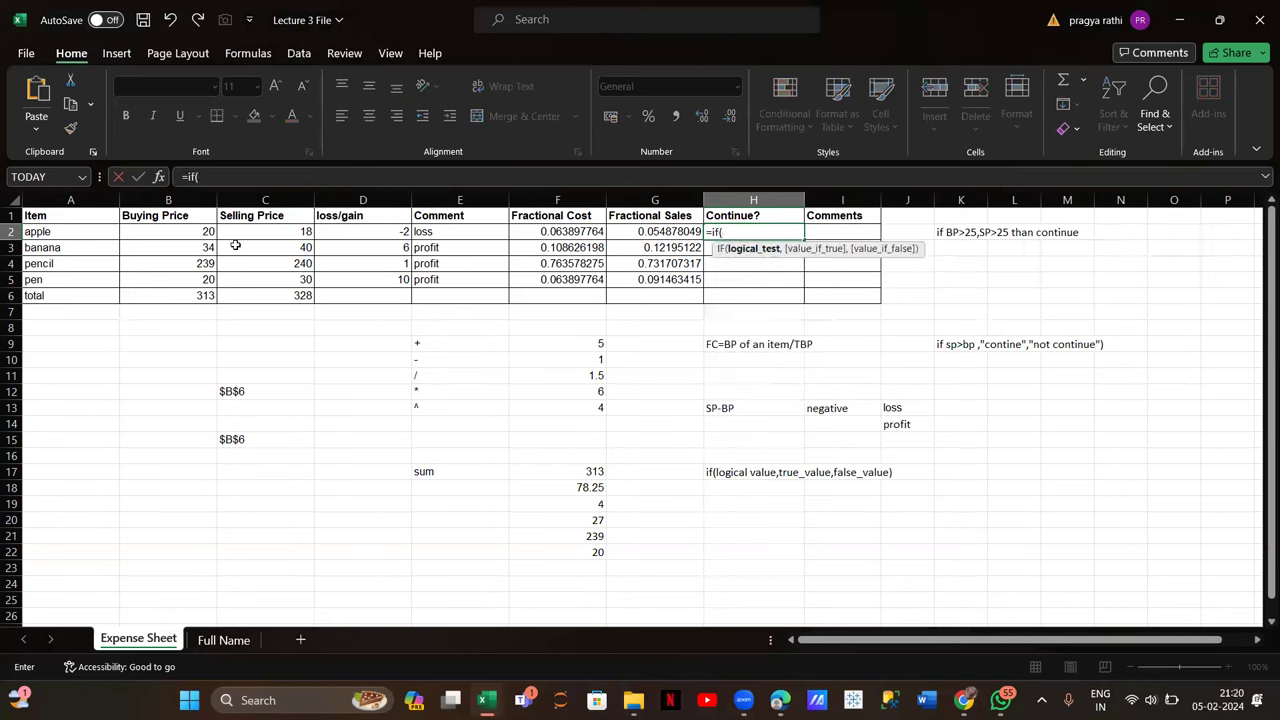
click(196, 230)
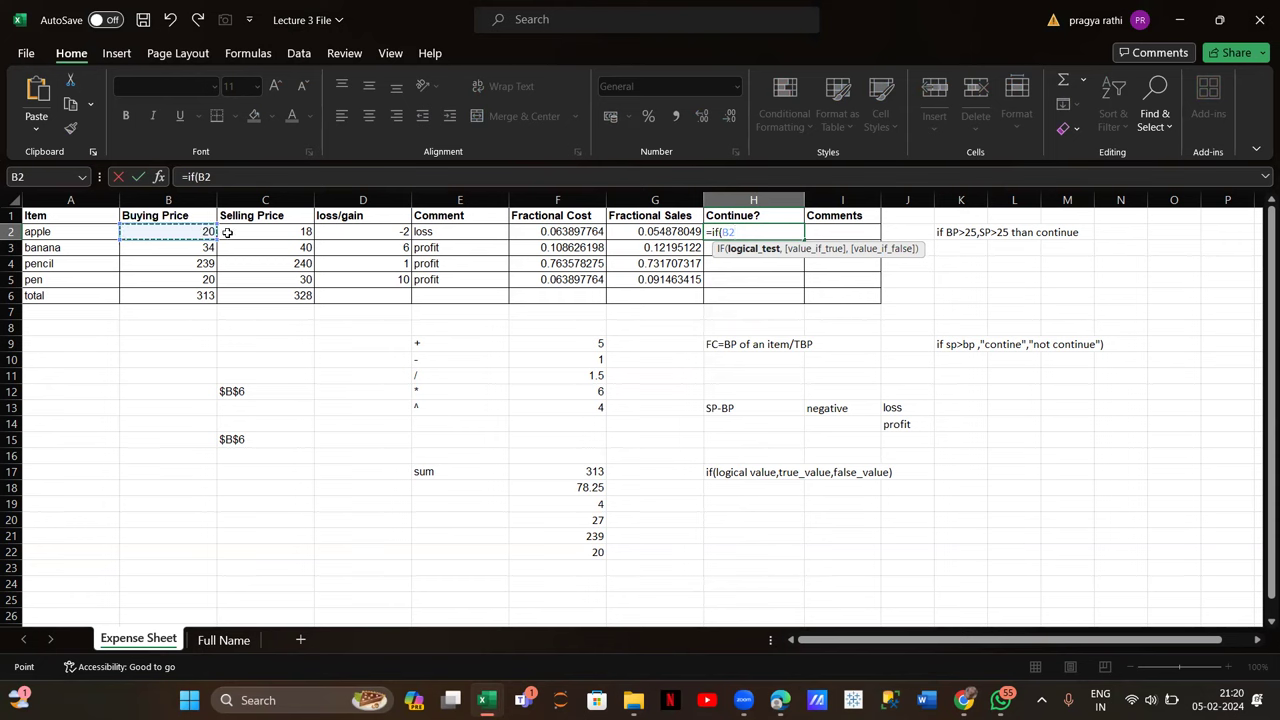
click(231, 234)
text(>)
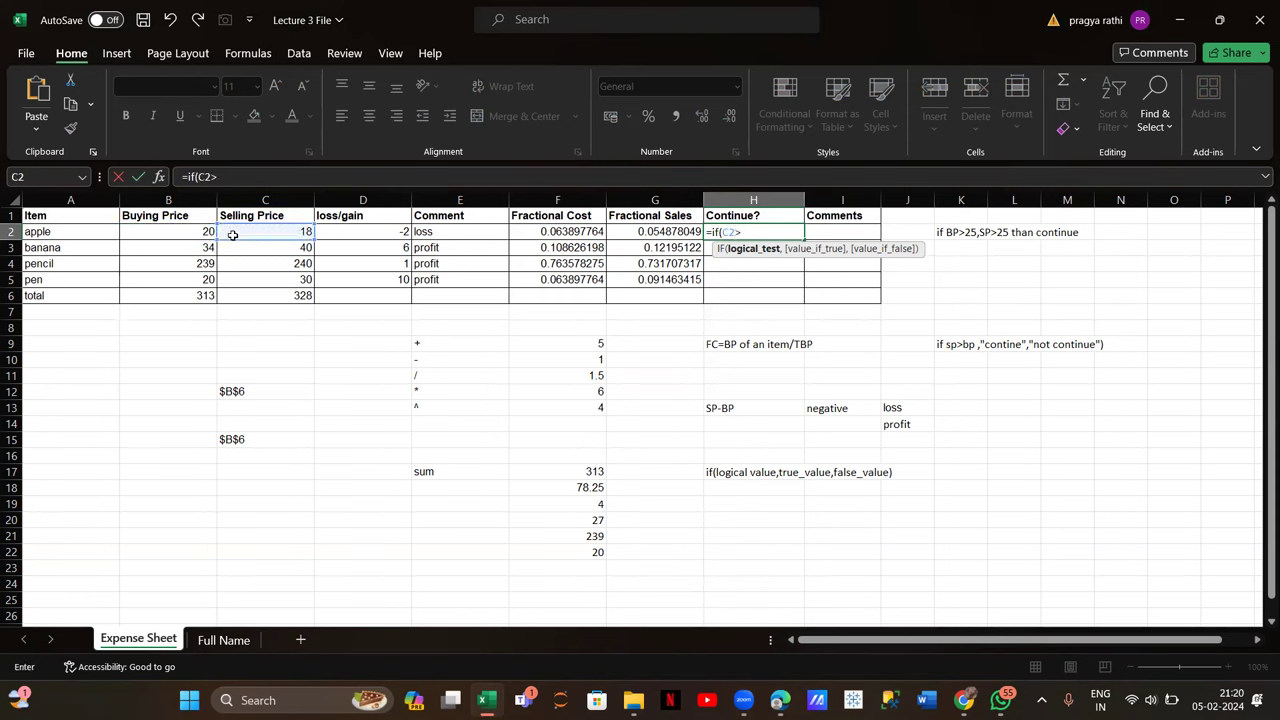
click(199, 232)
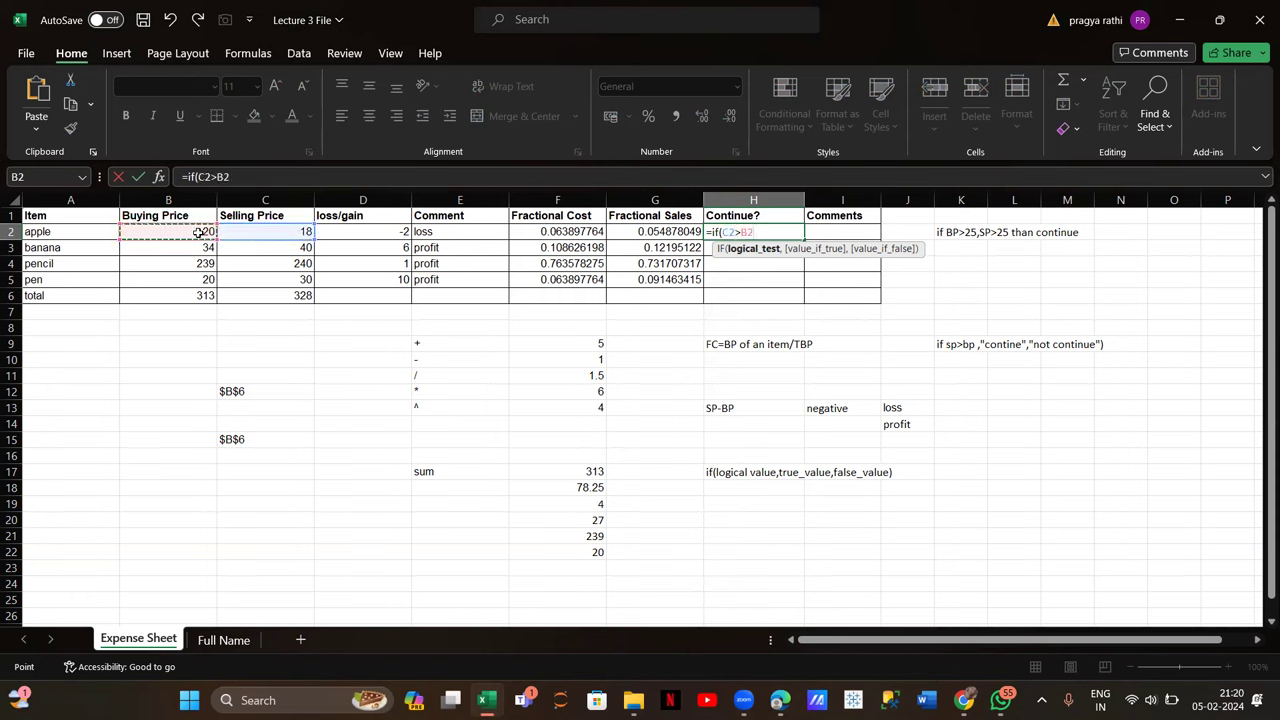
text(,")
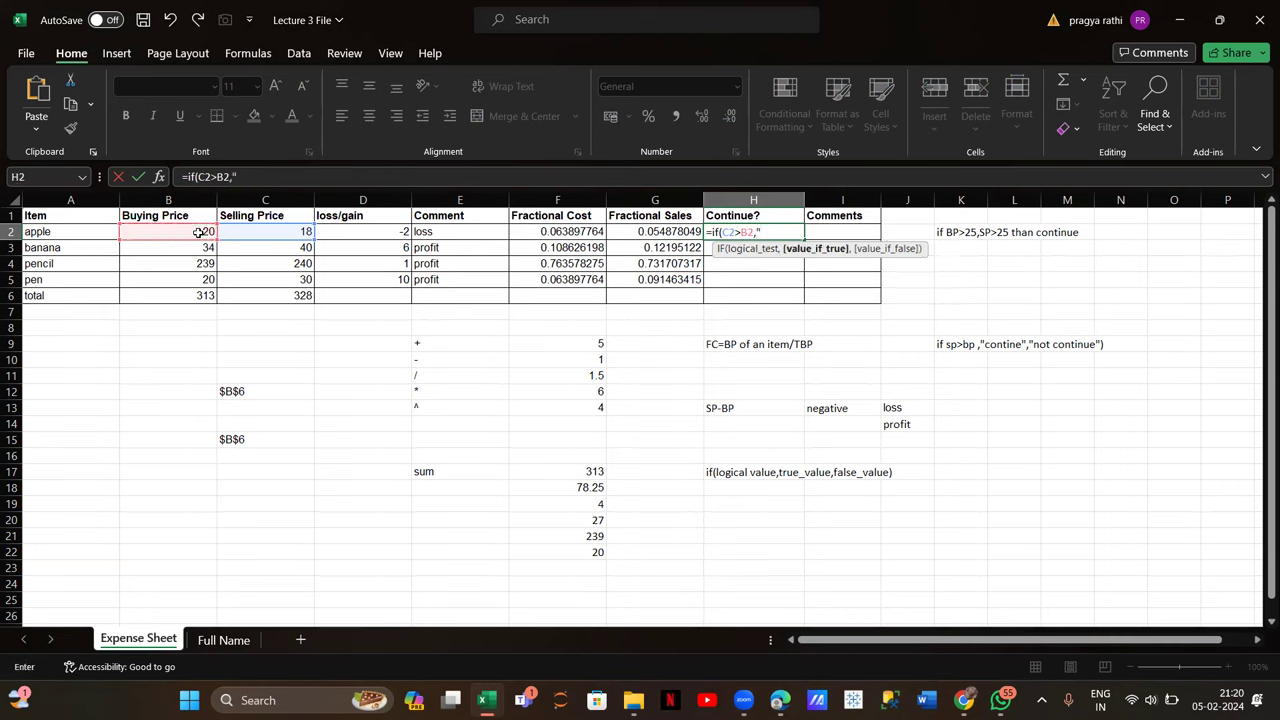
text(continue",")
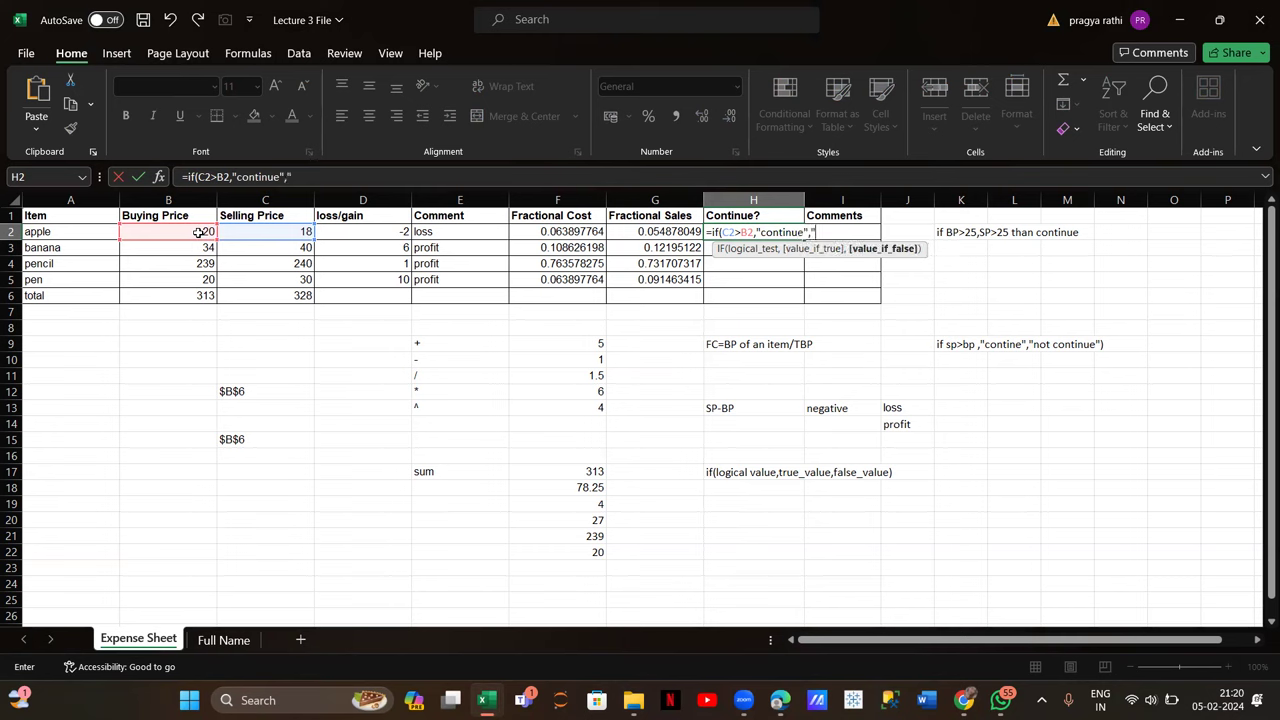
text(not continue)
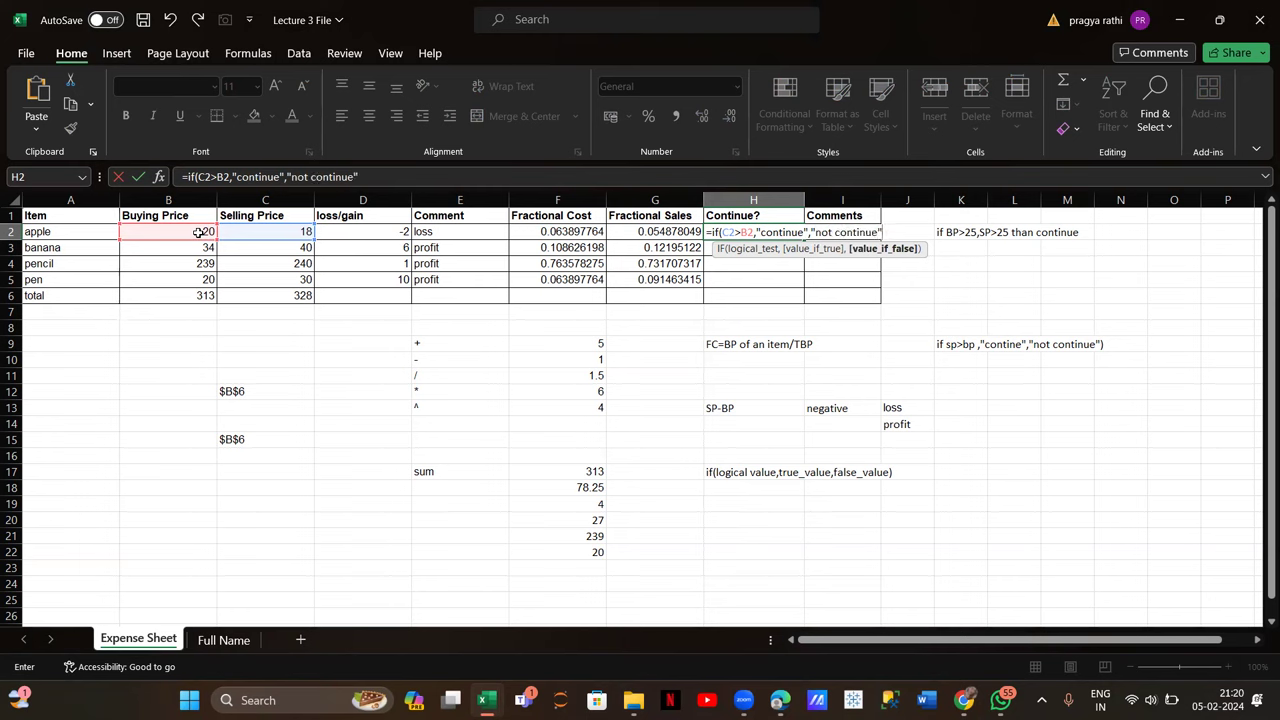
text())
key(Return)
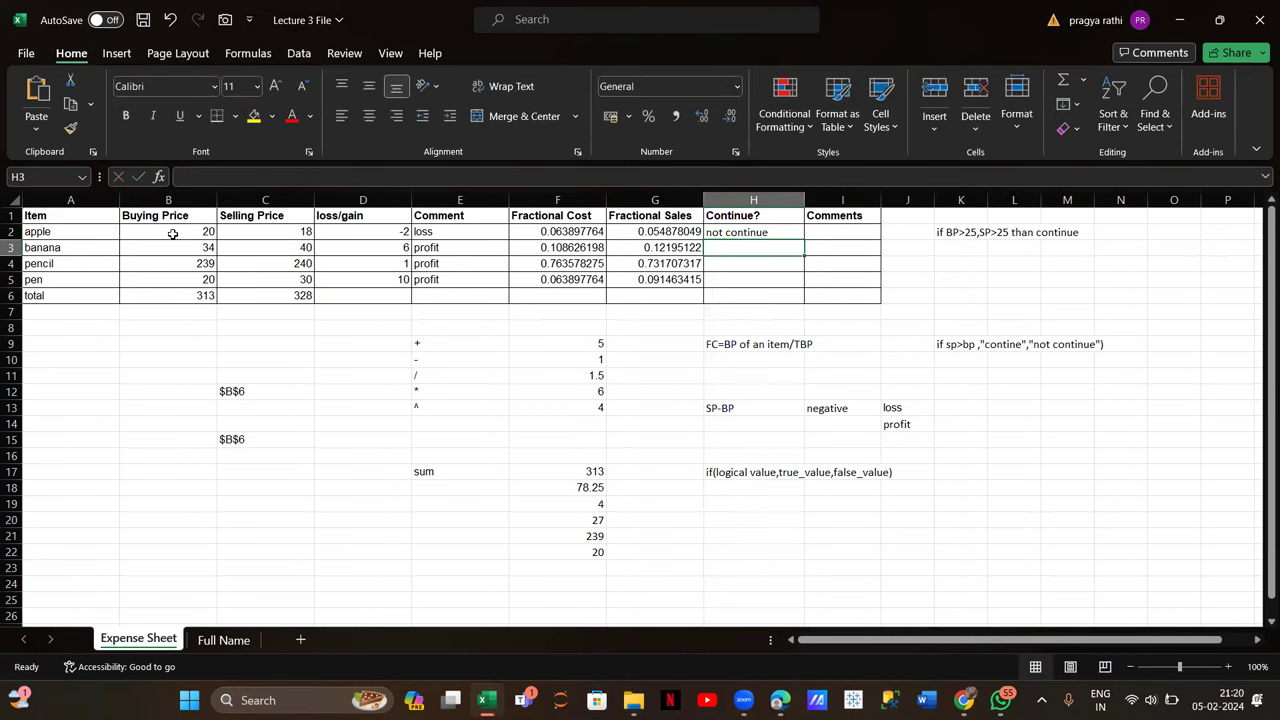
Fill the Continue? formula down to H5 and switch to the Full Name sheet.
click(782, 230)
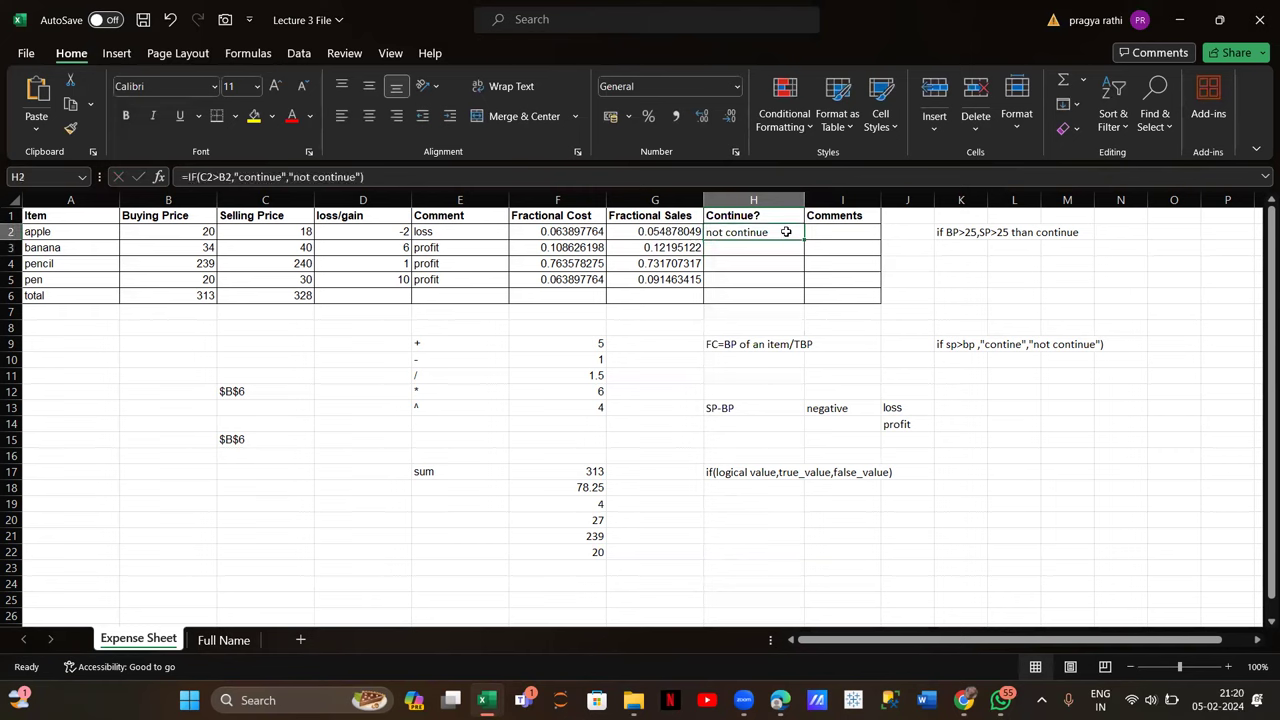
drag(801, 239, 801, 284)
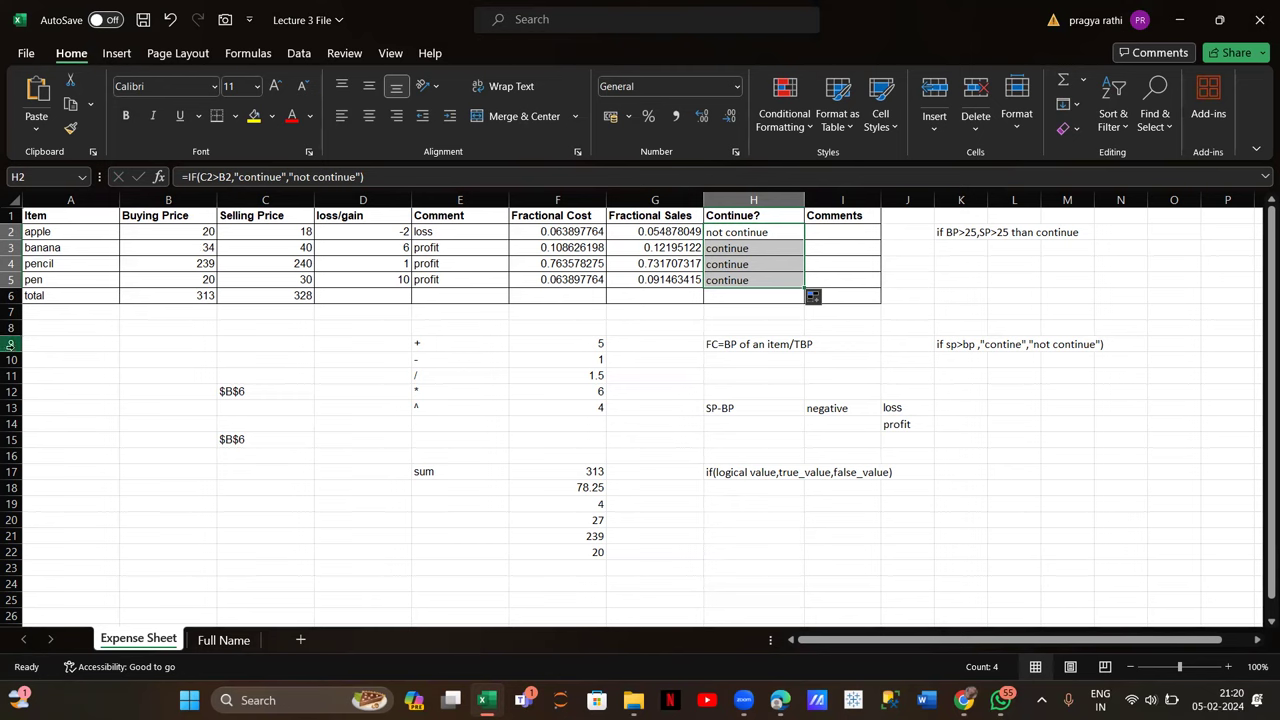
key(ctrl+Page_Down)
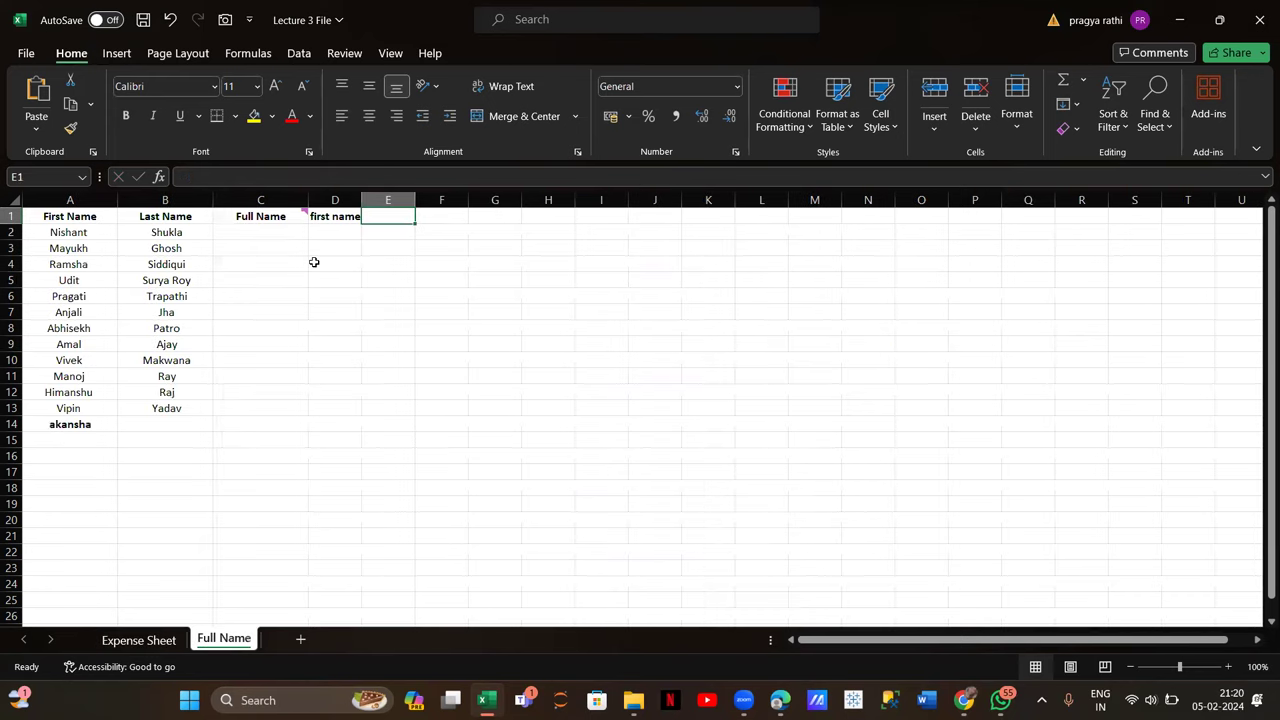
Enter =CONCAT(A2,B2) in C2 to join the first and last name.
click(226, 229)
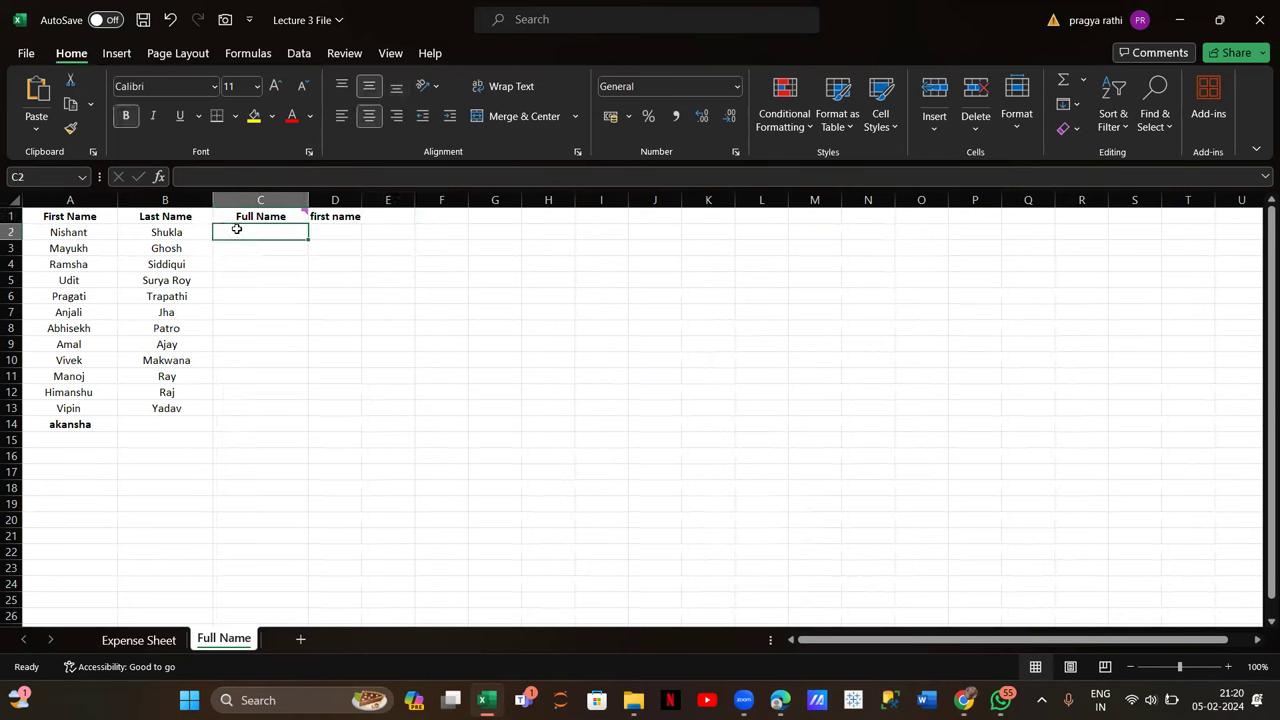
text(=con)
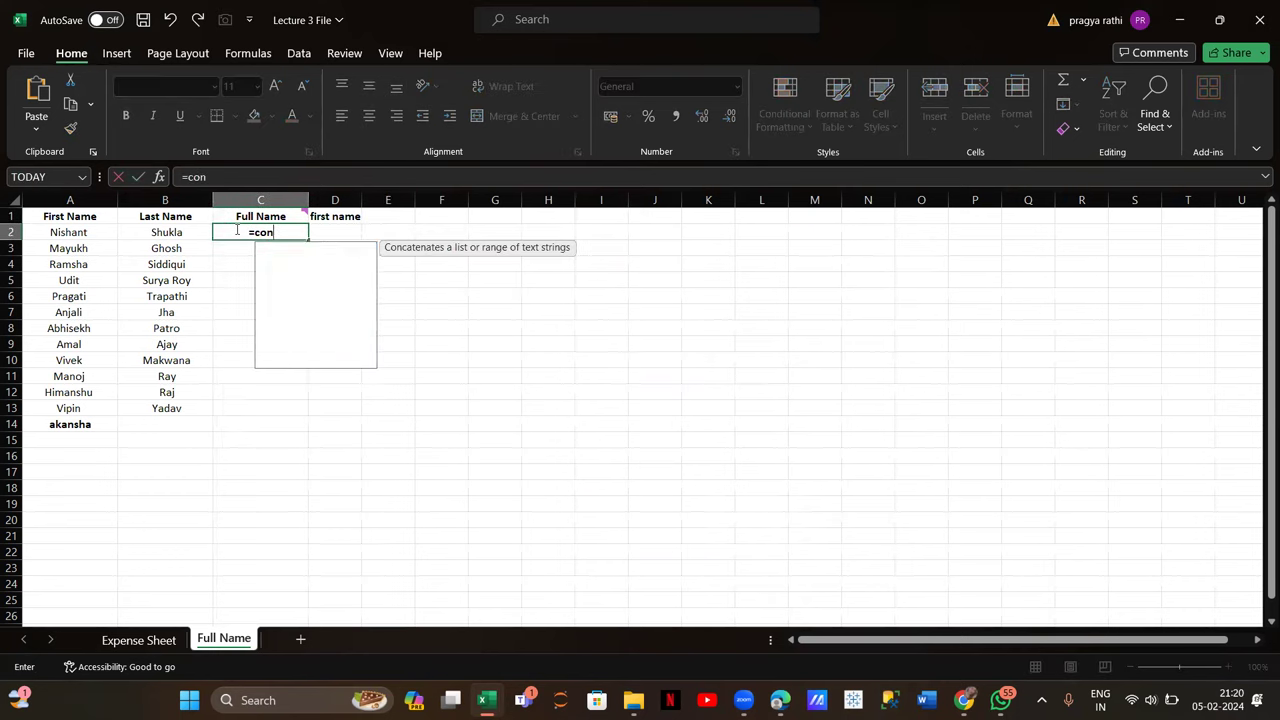
text(cat()
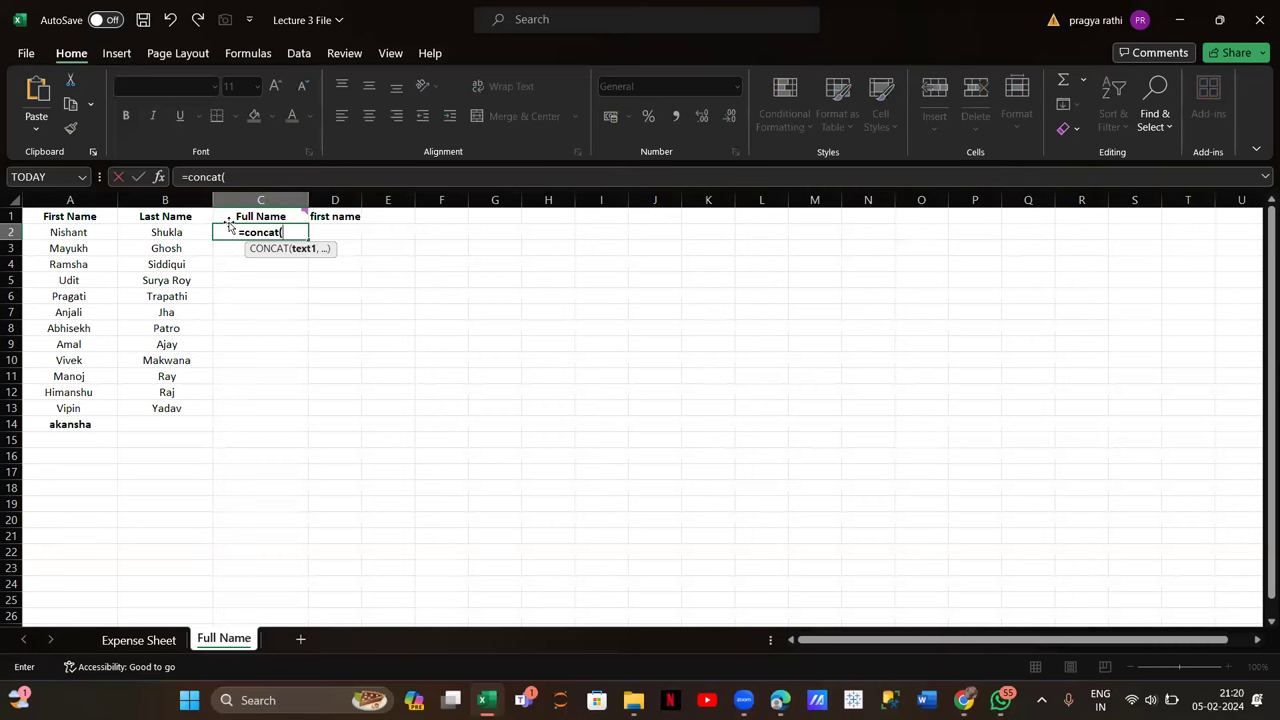
click(96, 236)
text(,)
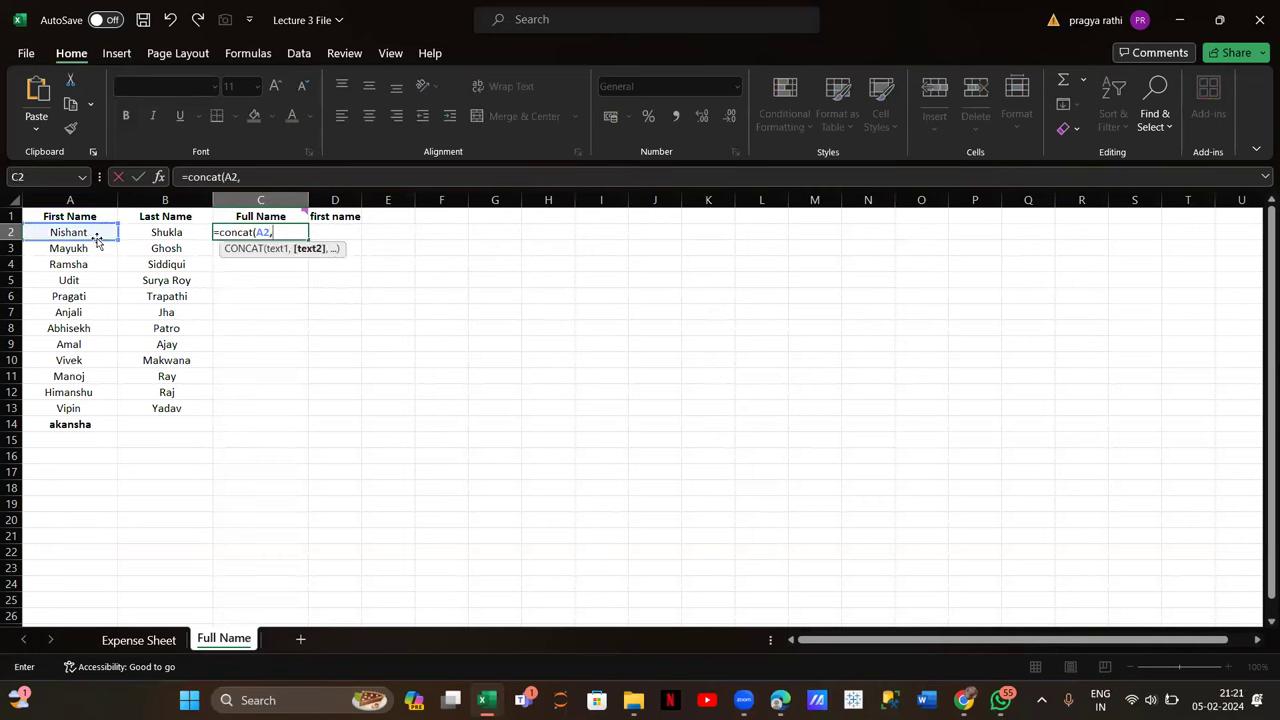
click(158, 230)
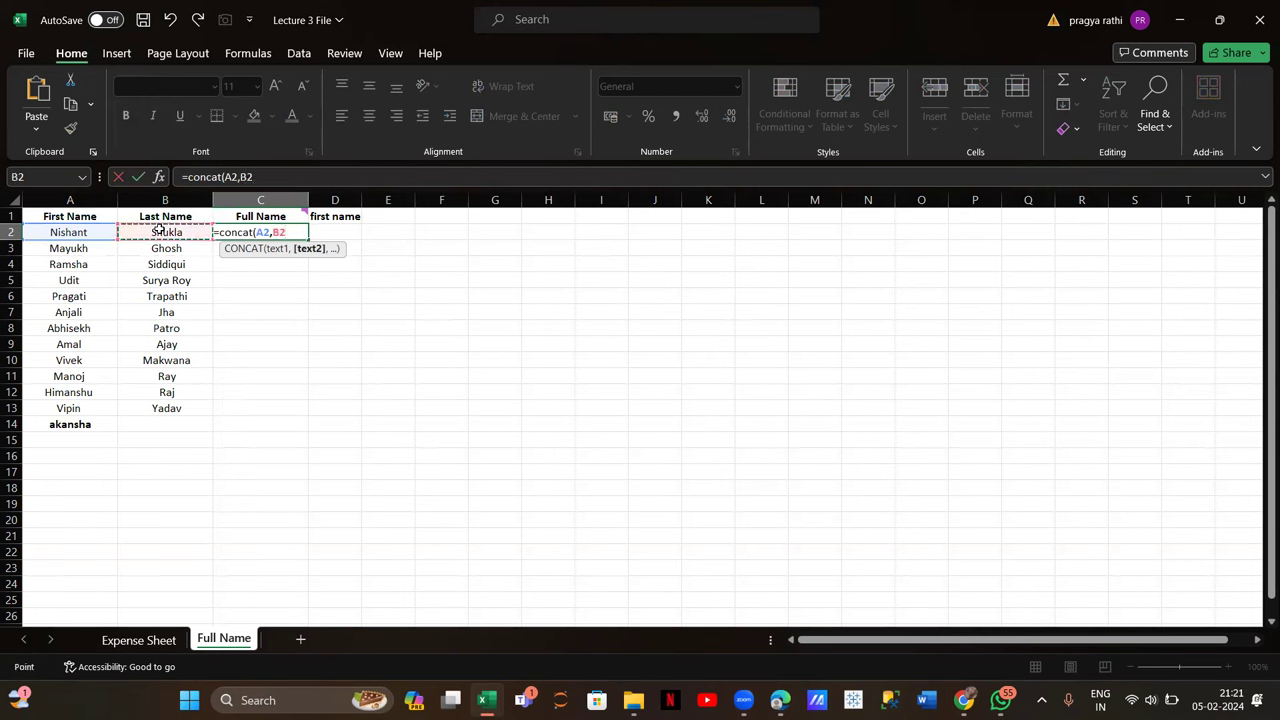
key(Return)
Fill the CONCAT formula from C2 down to C13.
click(290, 230)
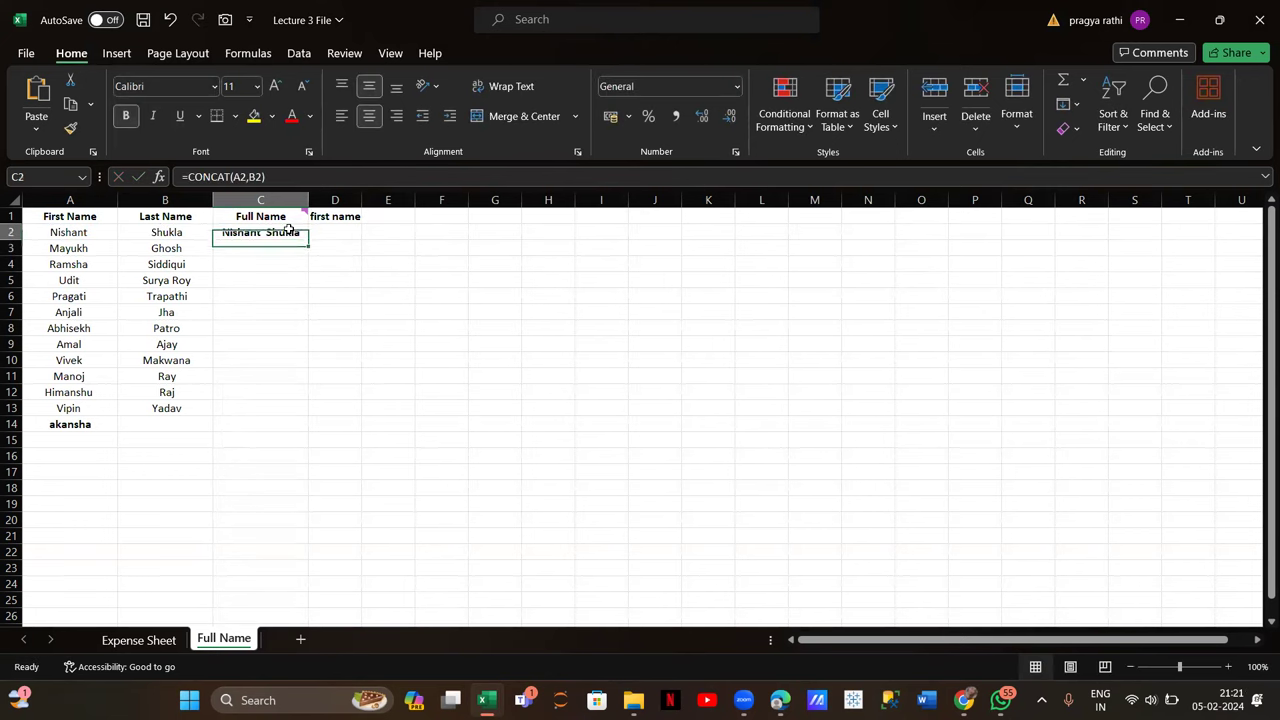
drag(307, 243, 303, 411)
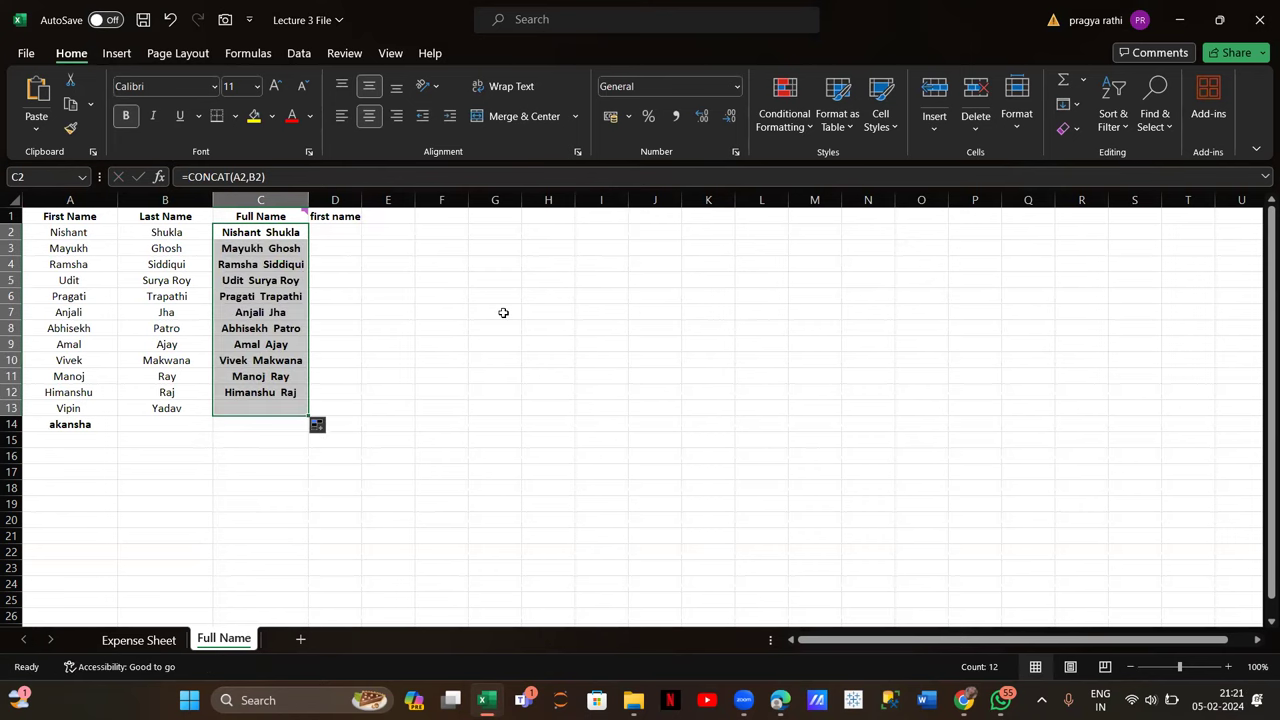
click(534, 245)
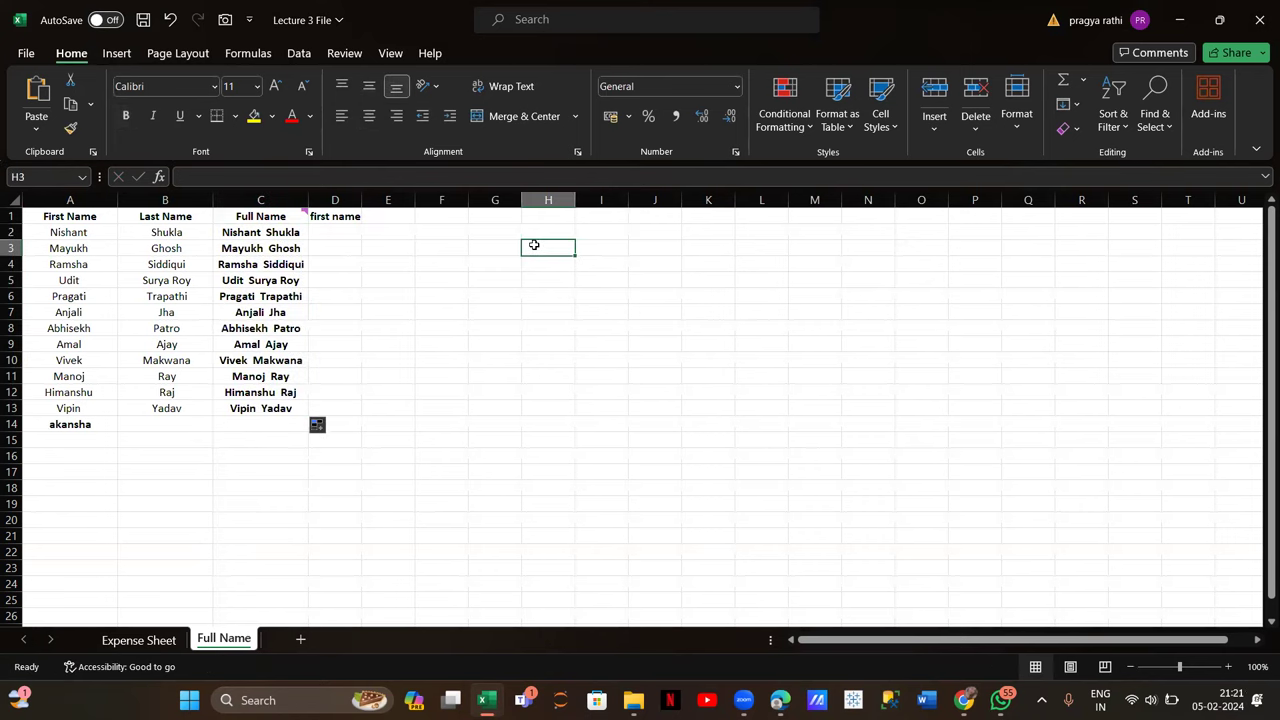
Type the note 'concat-helps me to join 2 or more string tog' into H3, then select D2.
text(co)
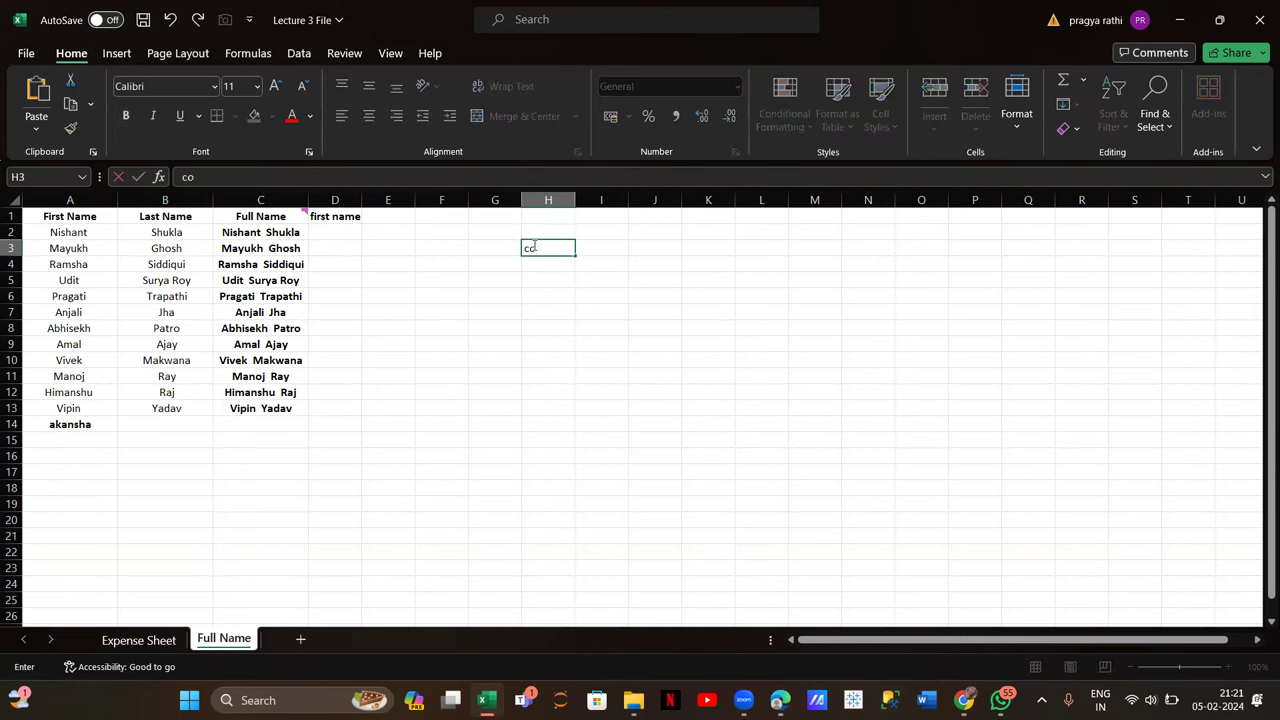
text(ncat-helps me to join)
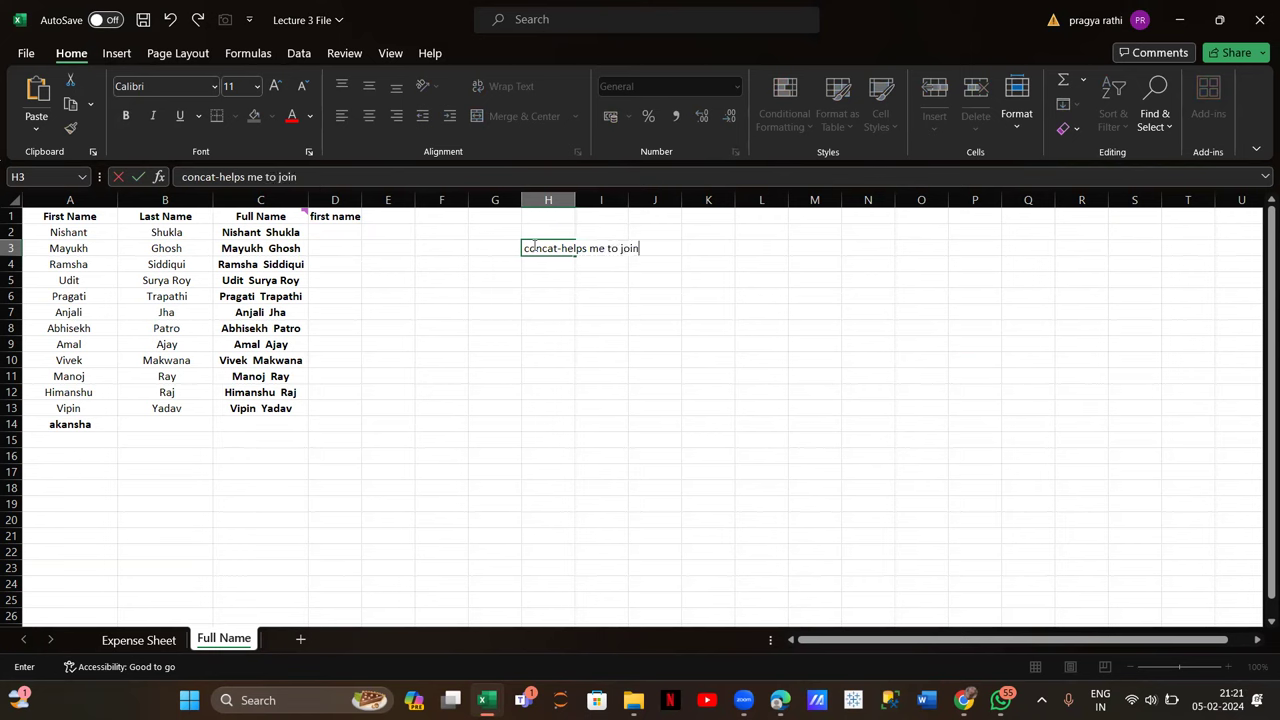
text( 2 or more string tog)
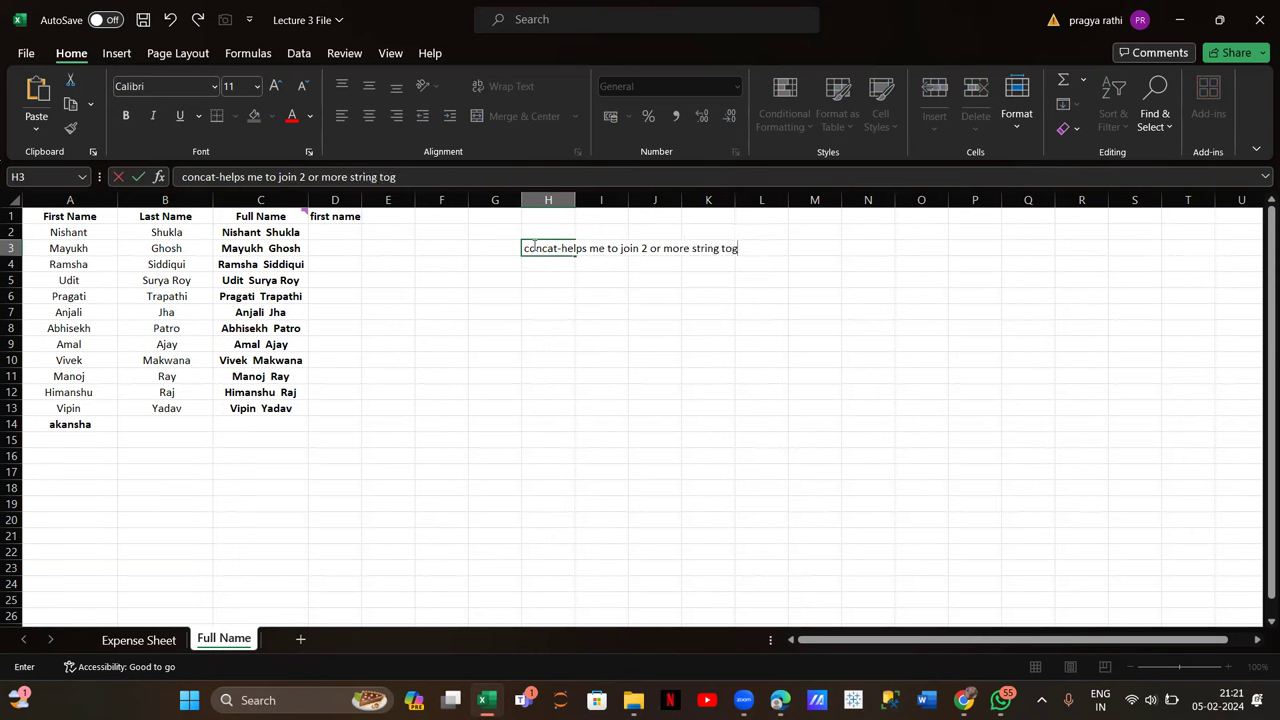
click(488, 358)
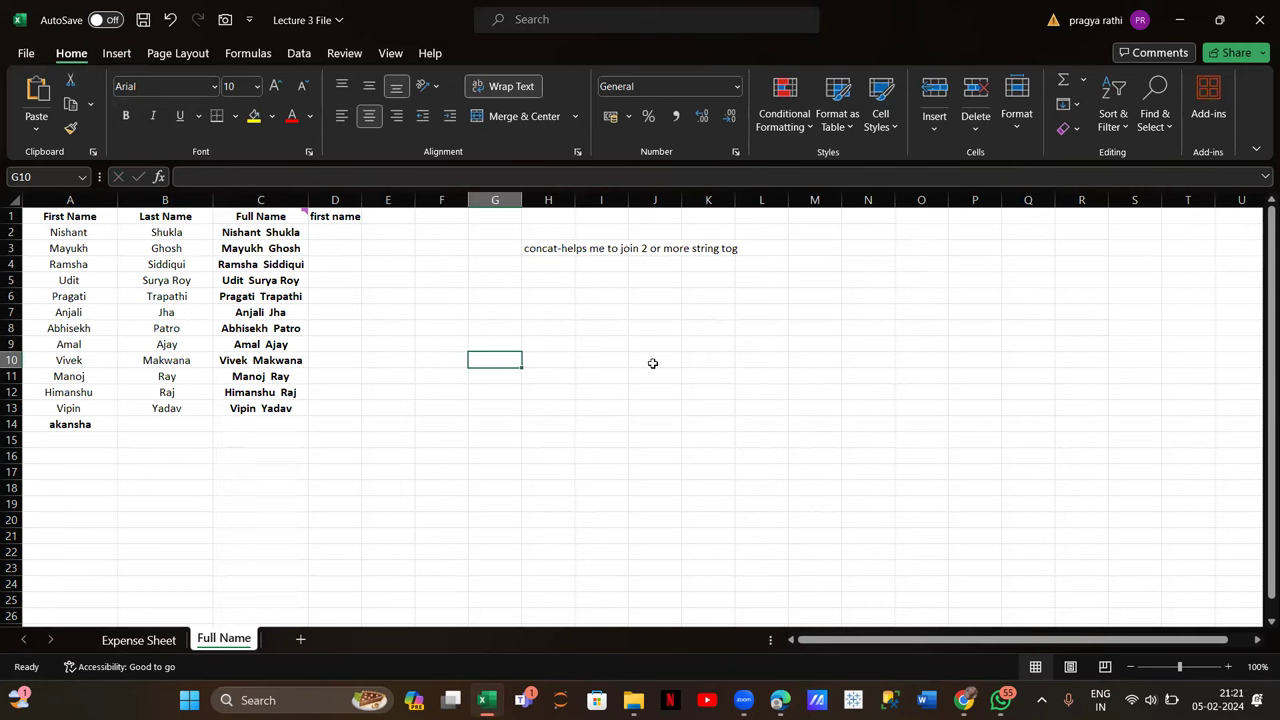
click(330, 232)
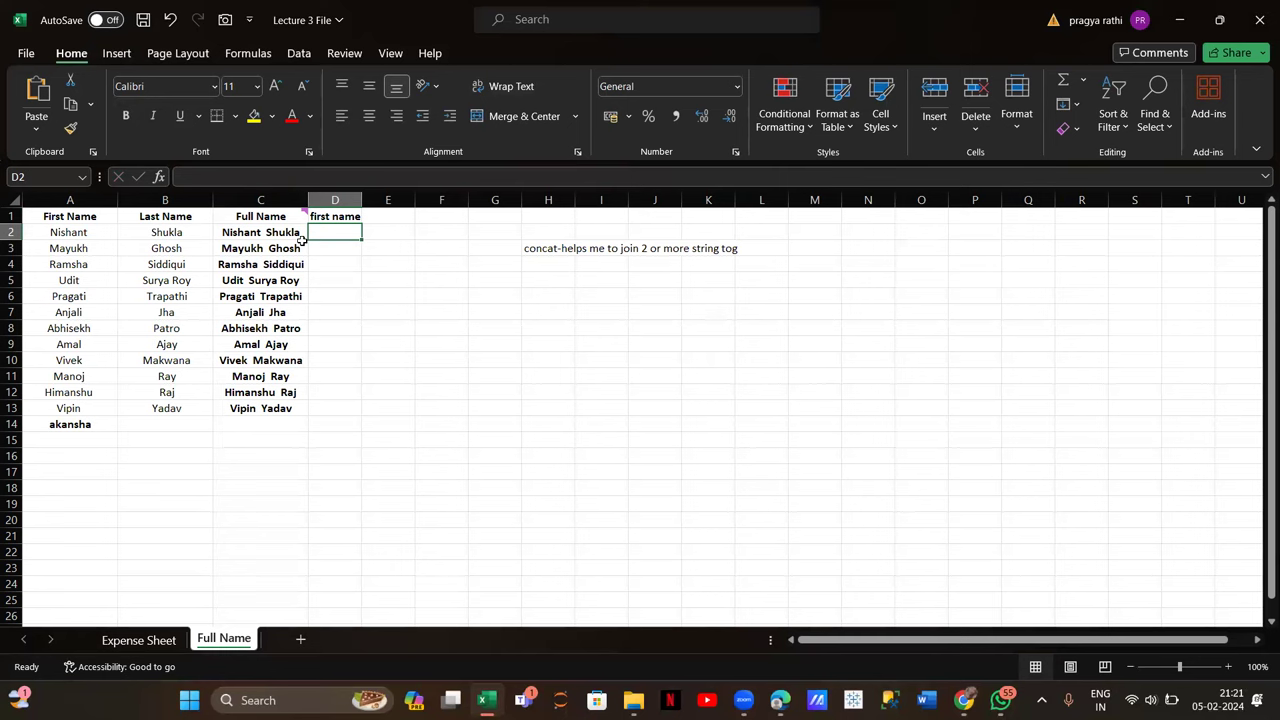
Enter =LEFT(C2,7) in D2.
text(=)
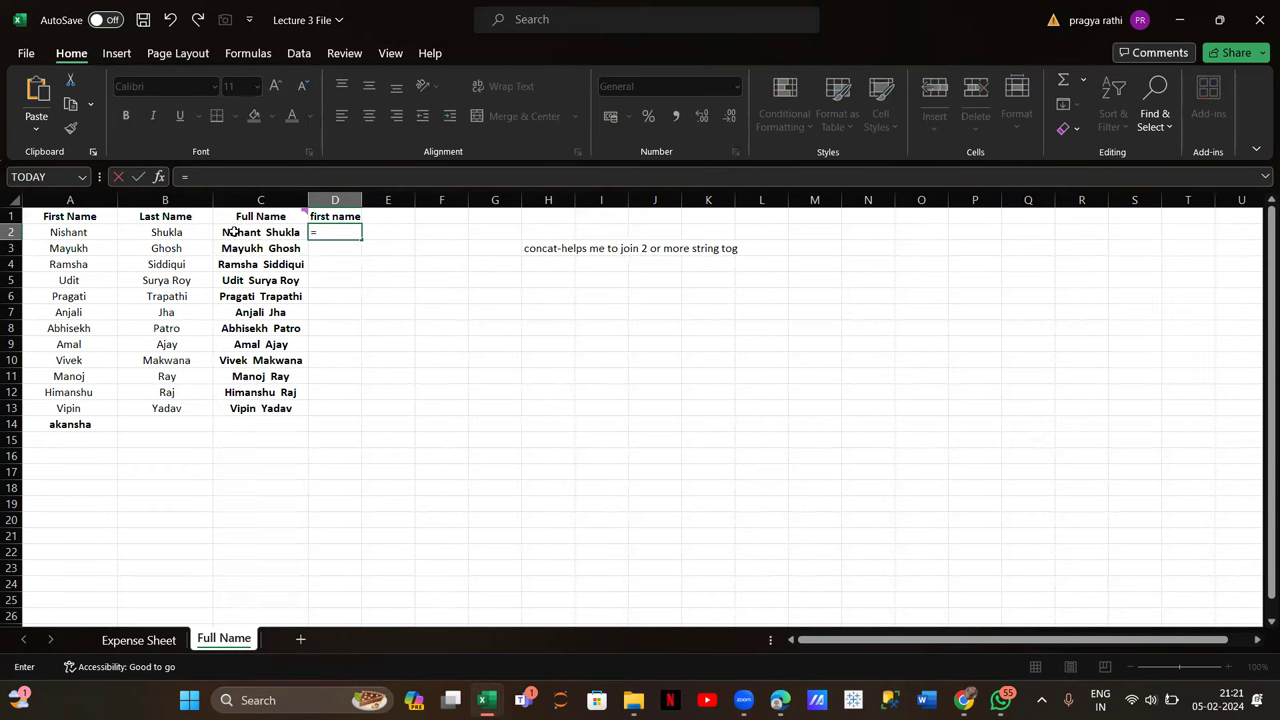
text(left)
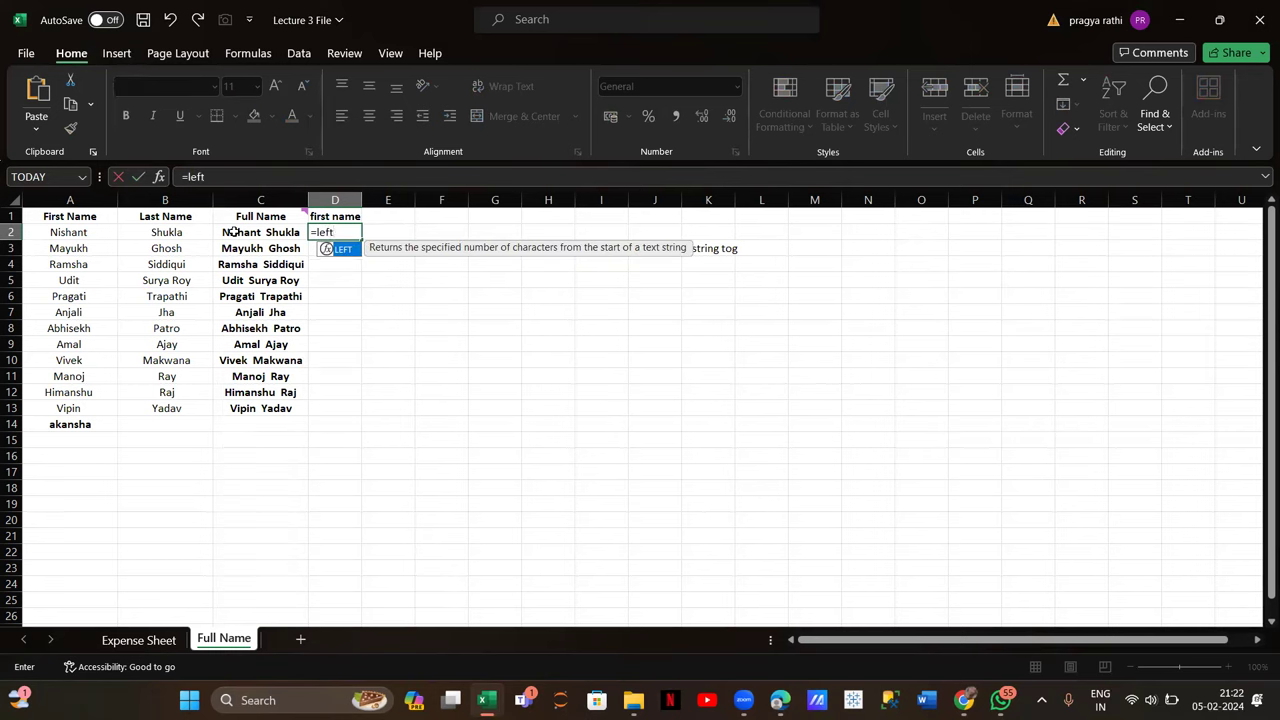
text(()
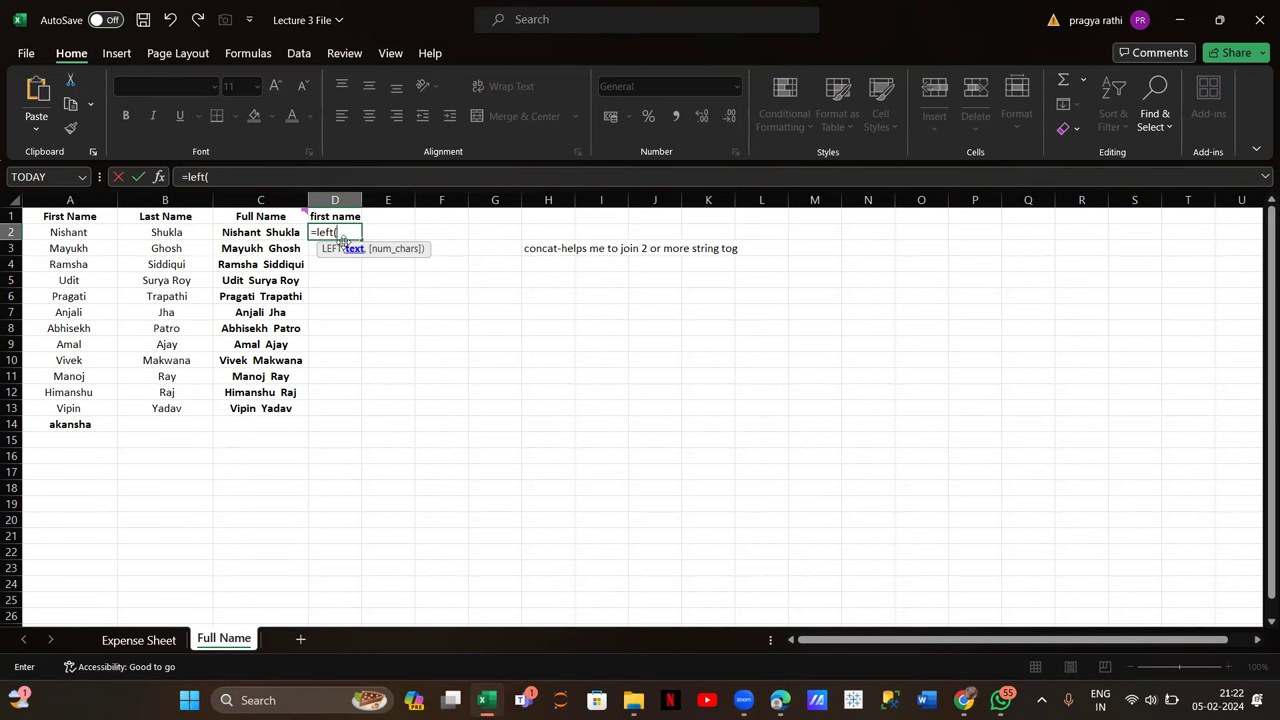
click(292, 232)
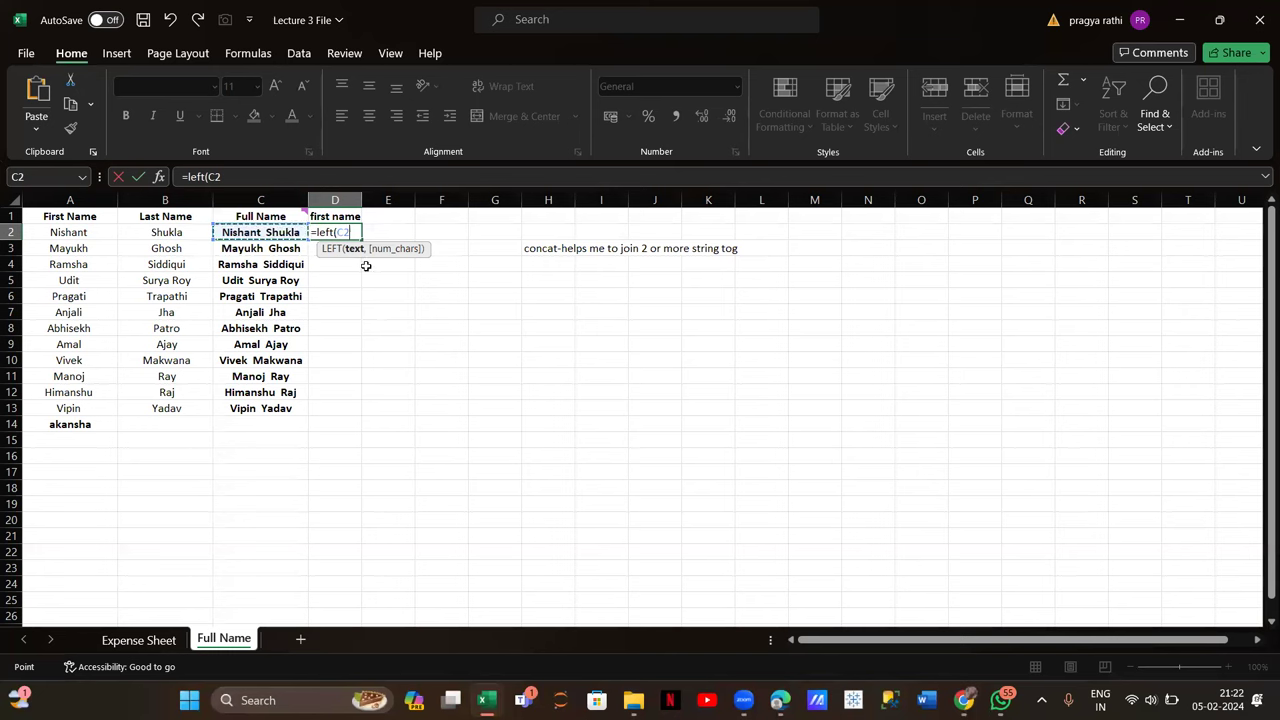
text(,)
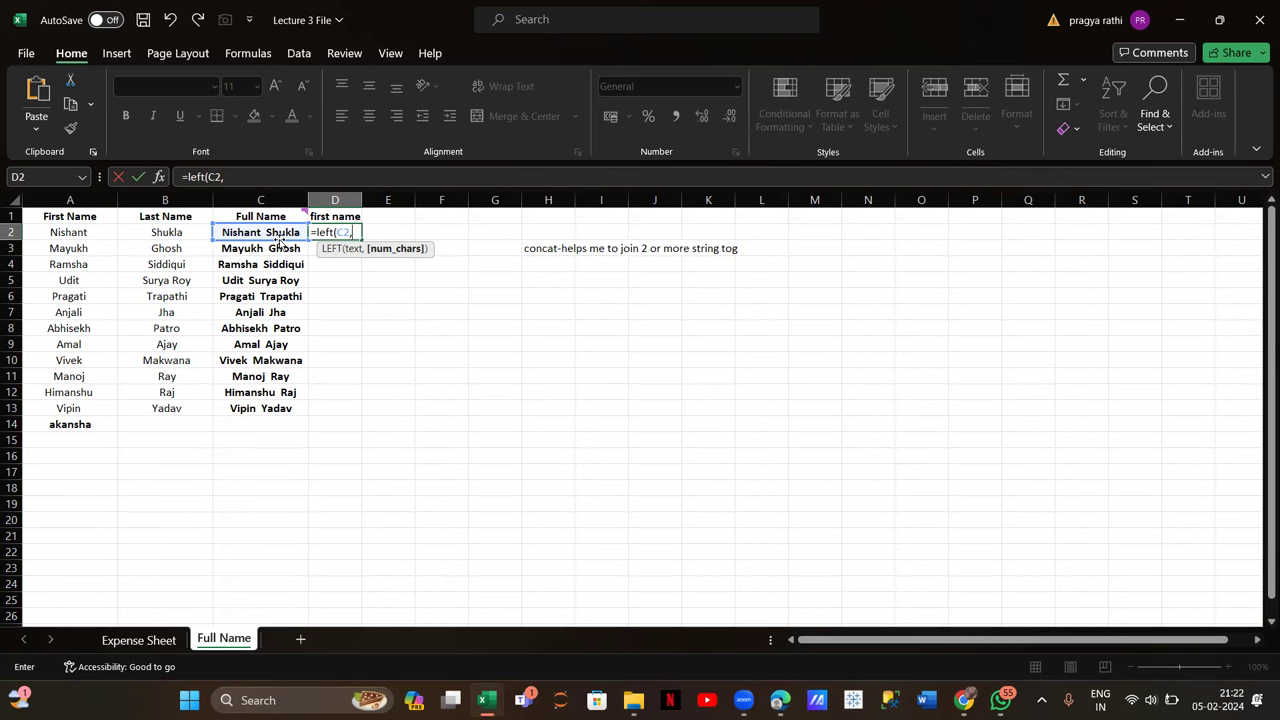
text())
key(Return)
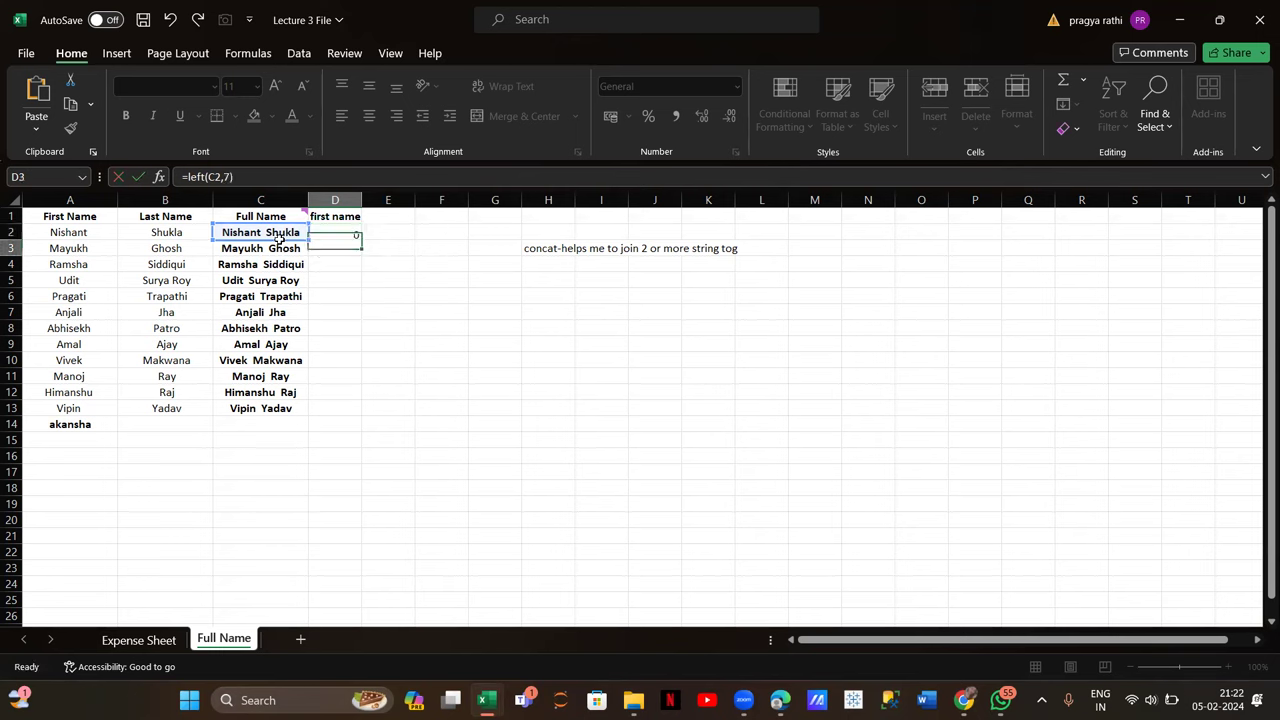
Fill the LEFT formula down to D13 and check the results in D3, D5 and D8.
click(345, 231)
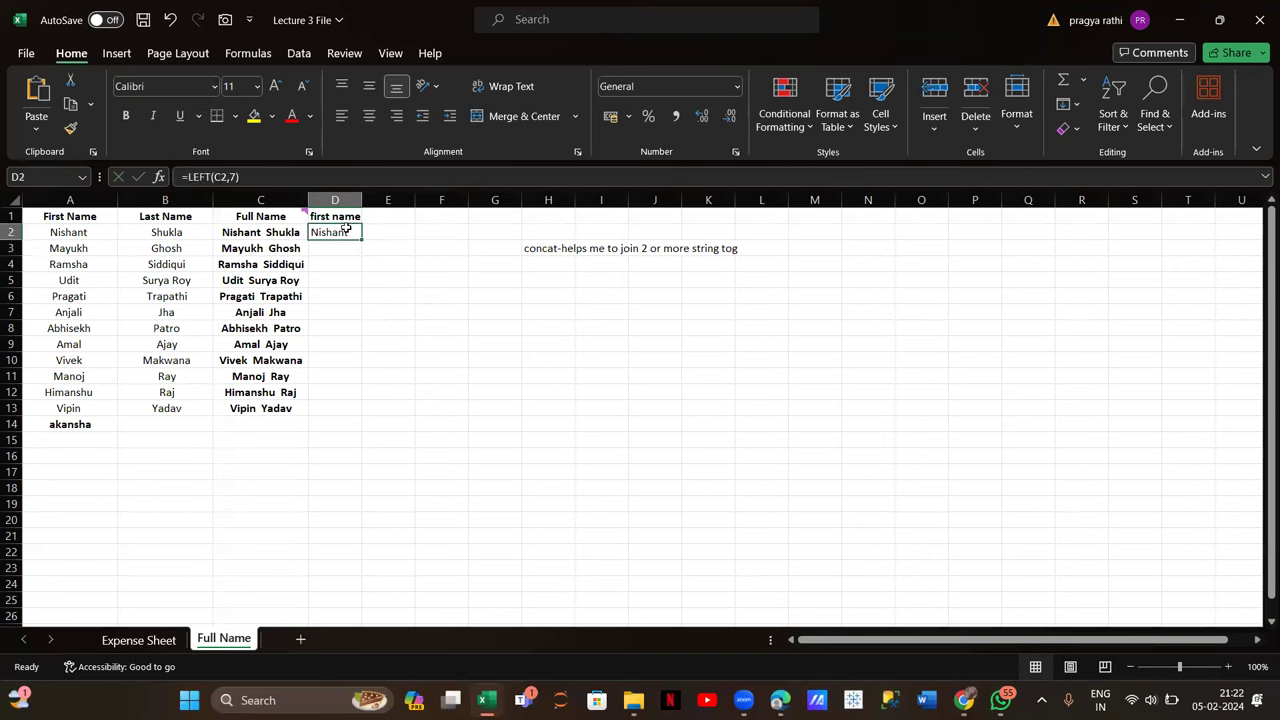
drag(360, 240, 357, 412)
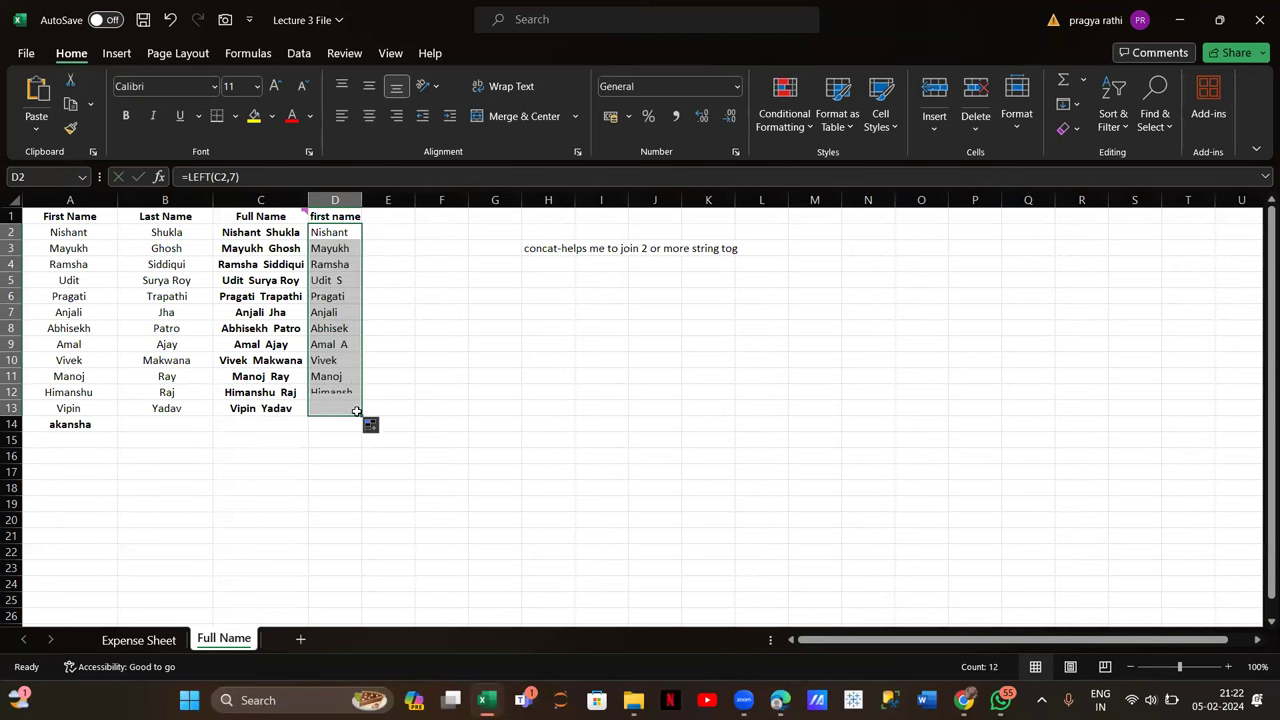
click(327, 254)
click(334, 280)
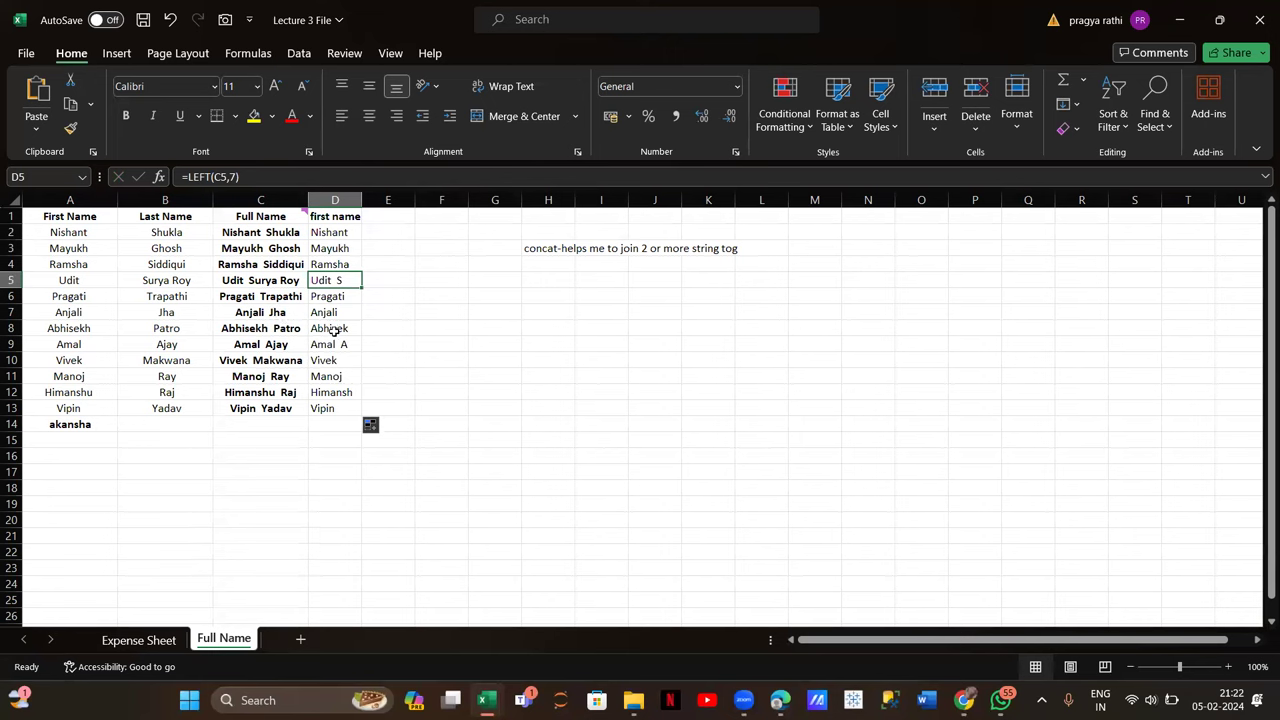
click(333, 329)
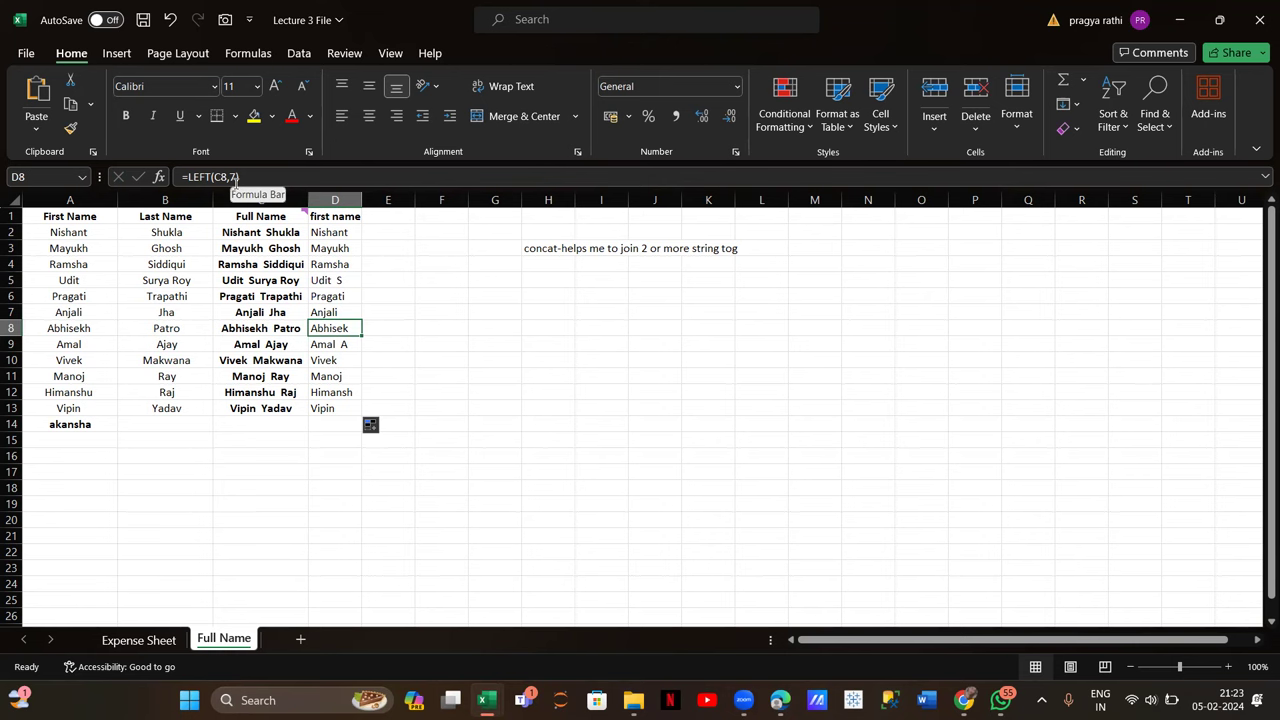
Enter =FIND(" ",C2) in G10, which returns 8 as the space position.
click(490, 356)
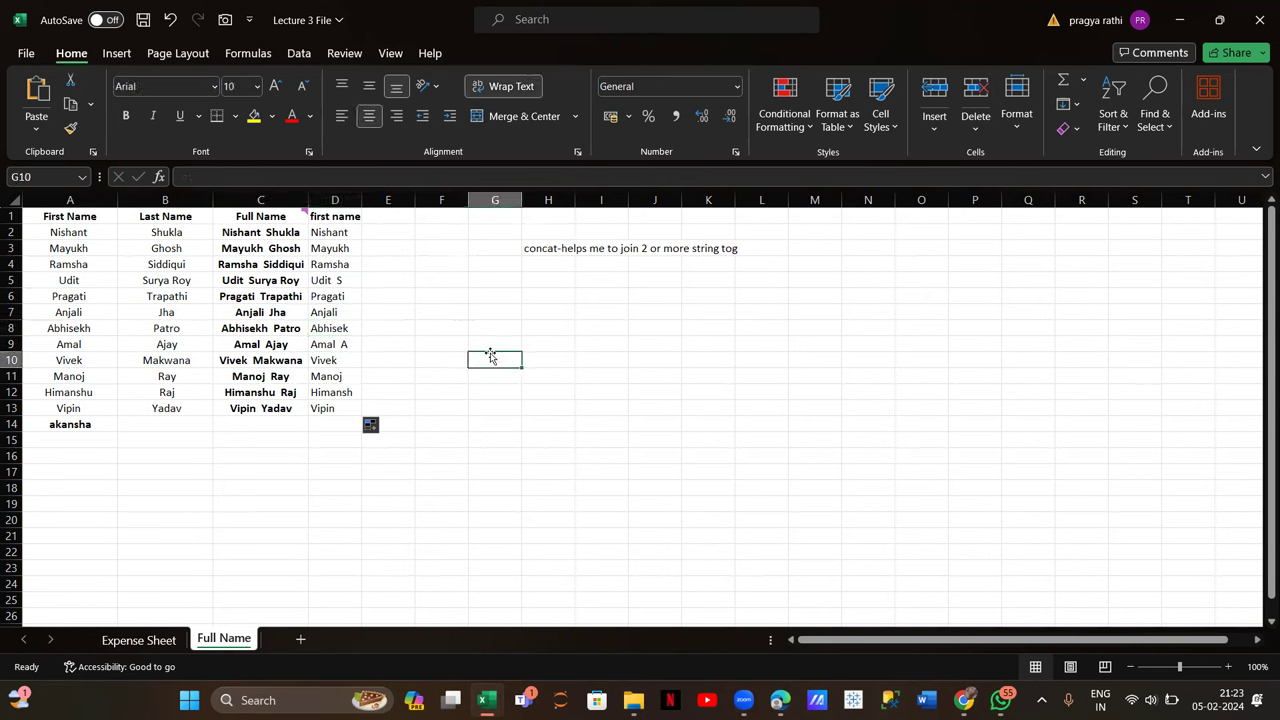
text(=fin)
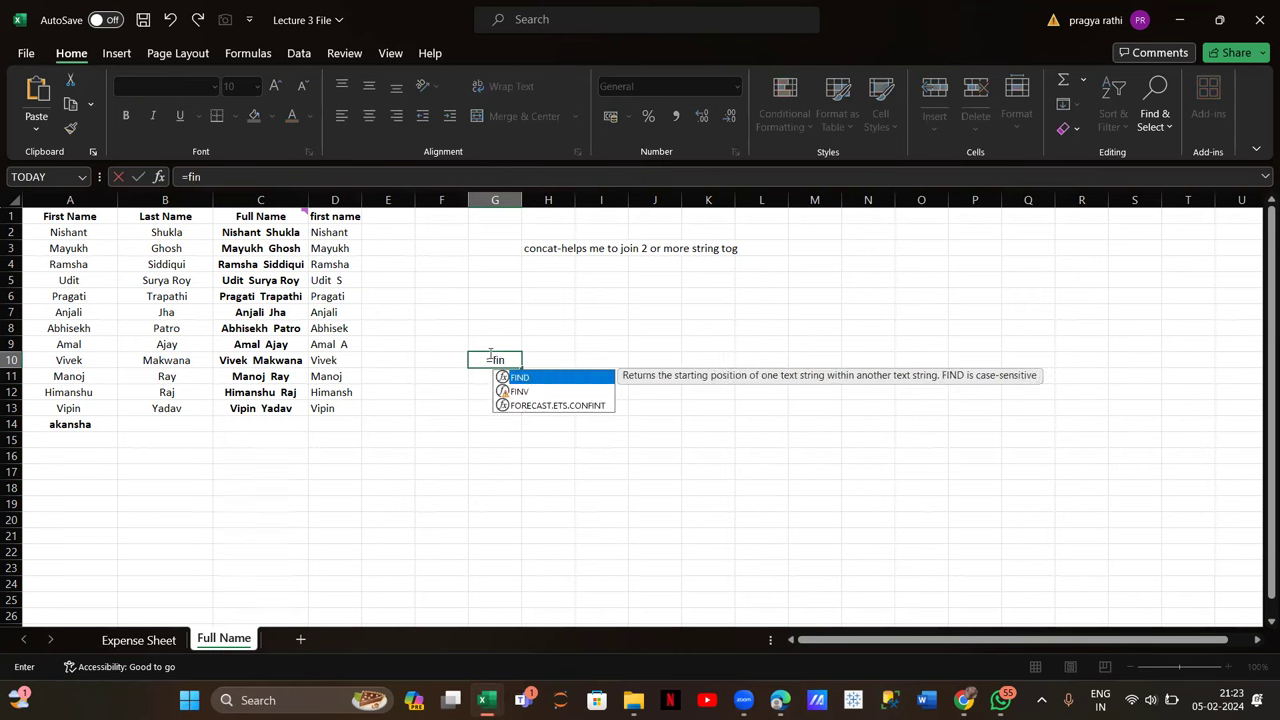
text(d()
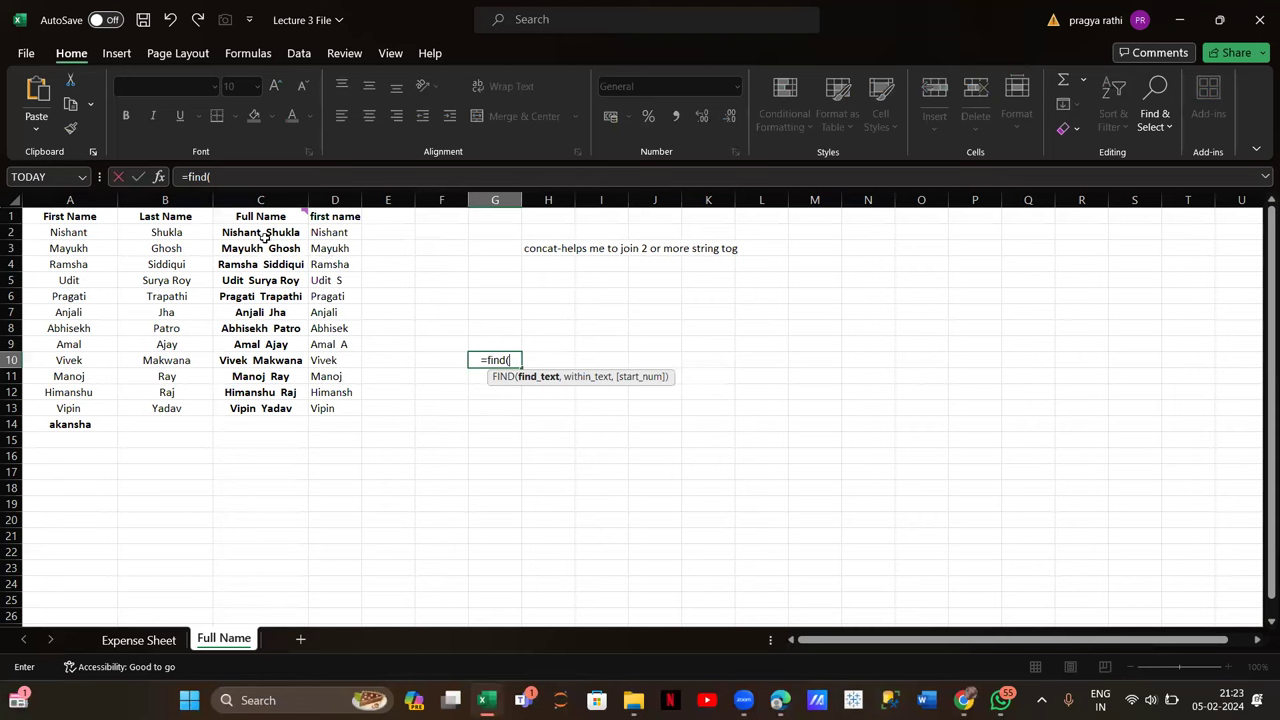
text(")
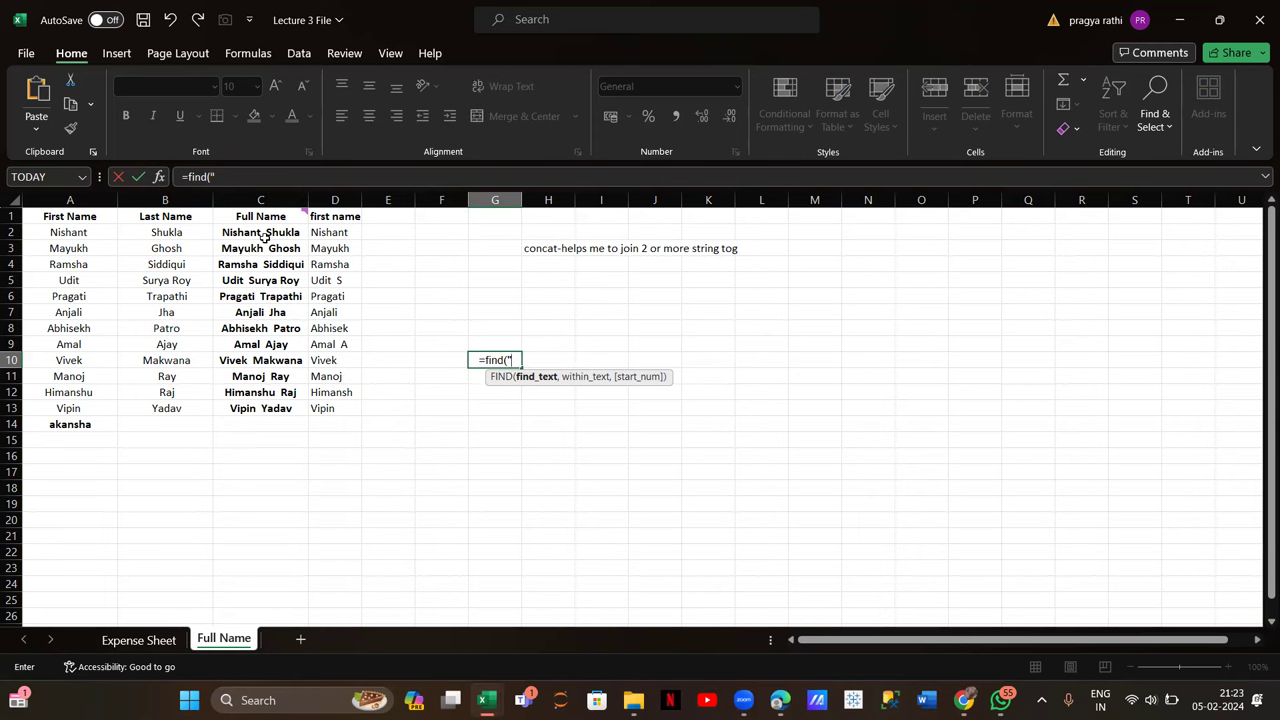
text( ",)
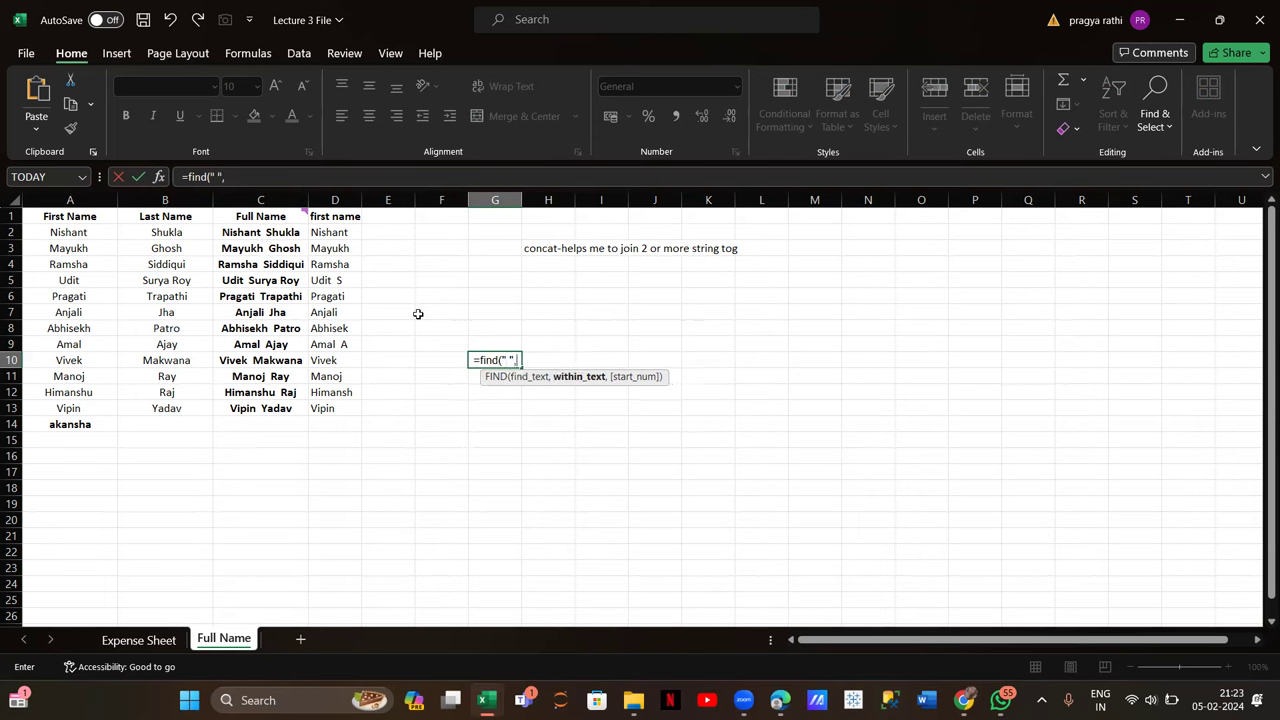
click(259, 236)
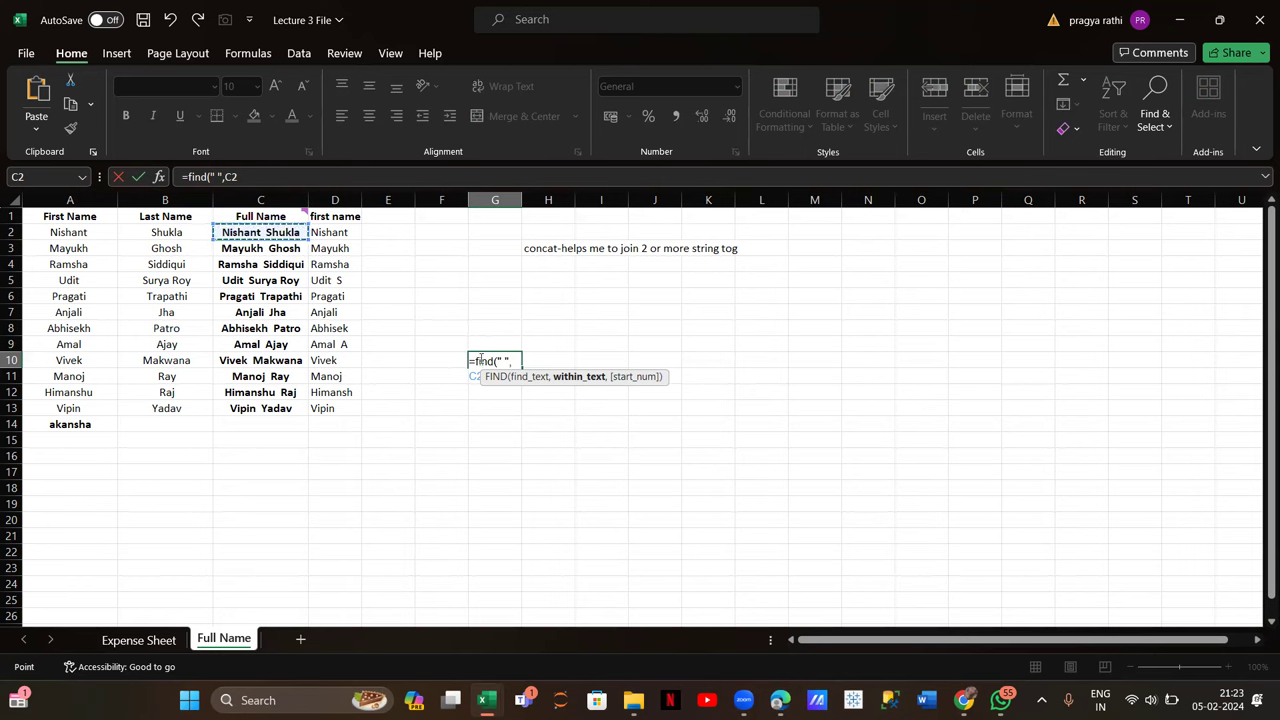
text())
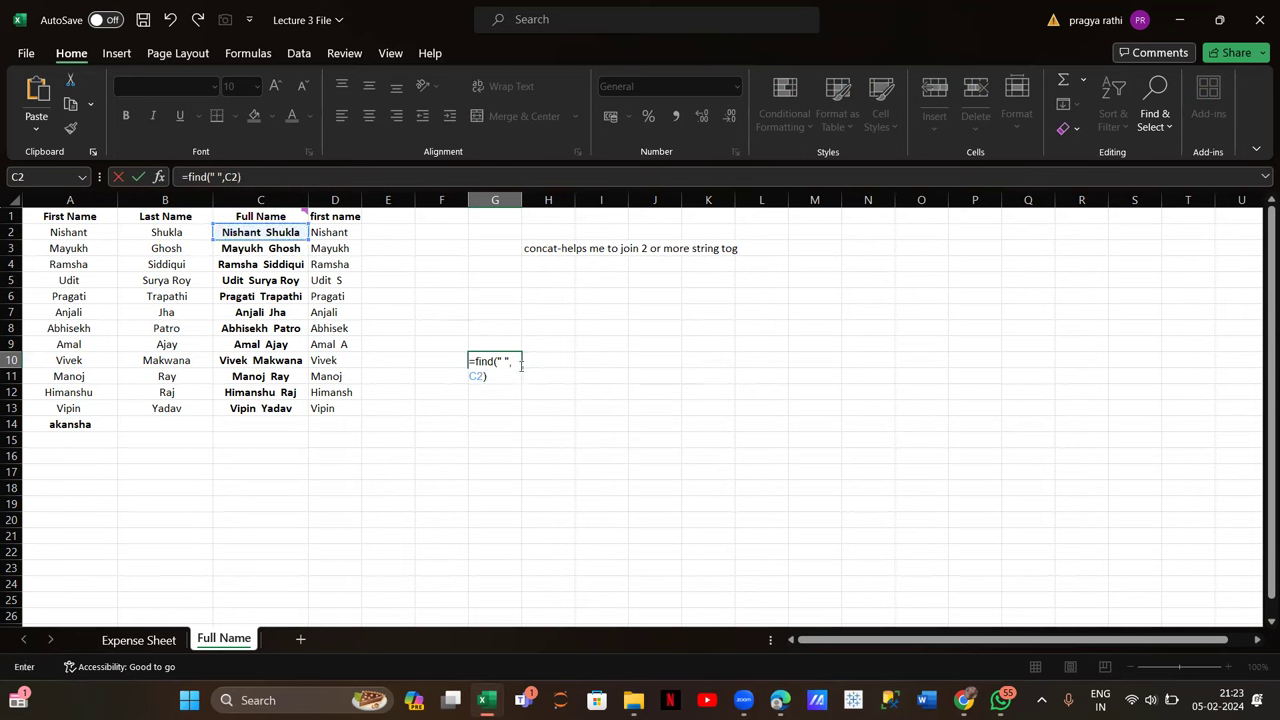
key(Return)
click(497, 360)
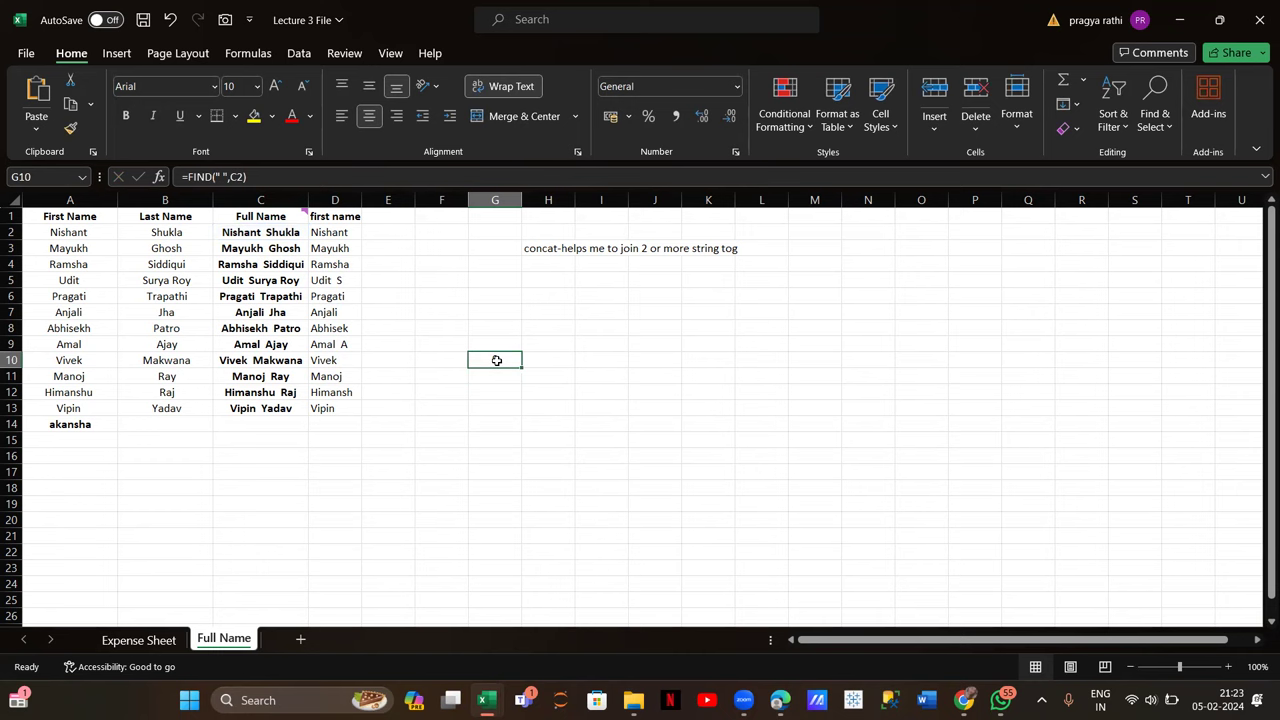
click(320, 232)
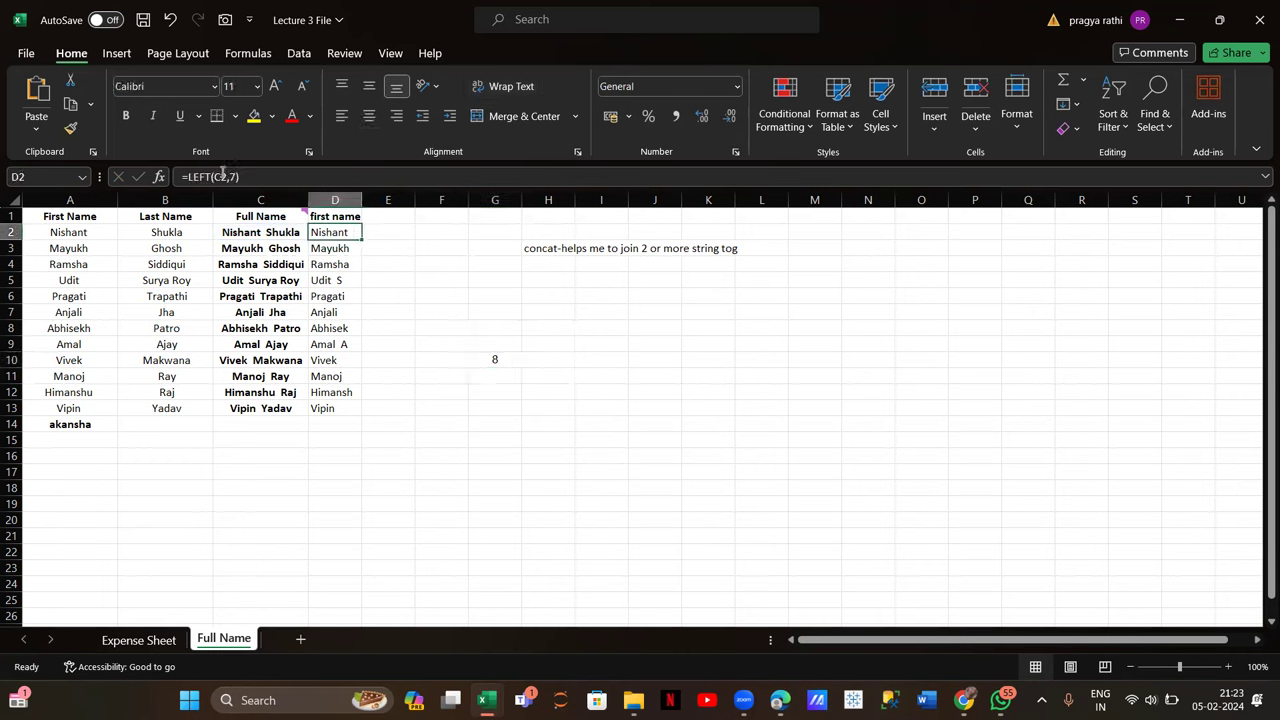
Change D2 to =LEFT(C2,FIND(" ",C2)), adding the missing comma after the argument error.
click(236, 176)
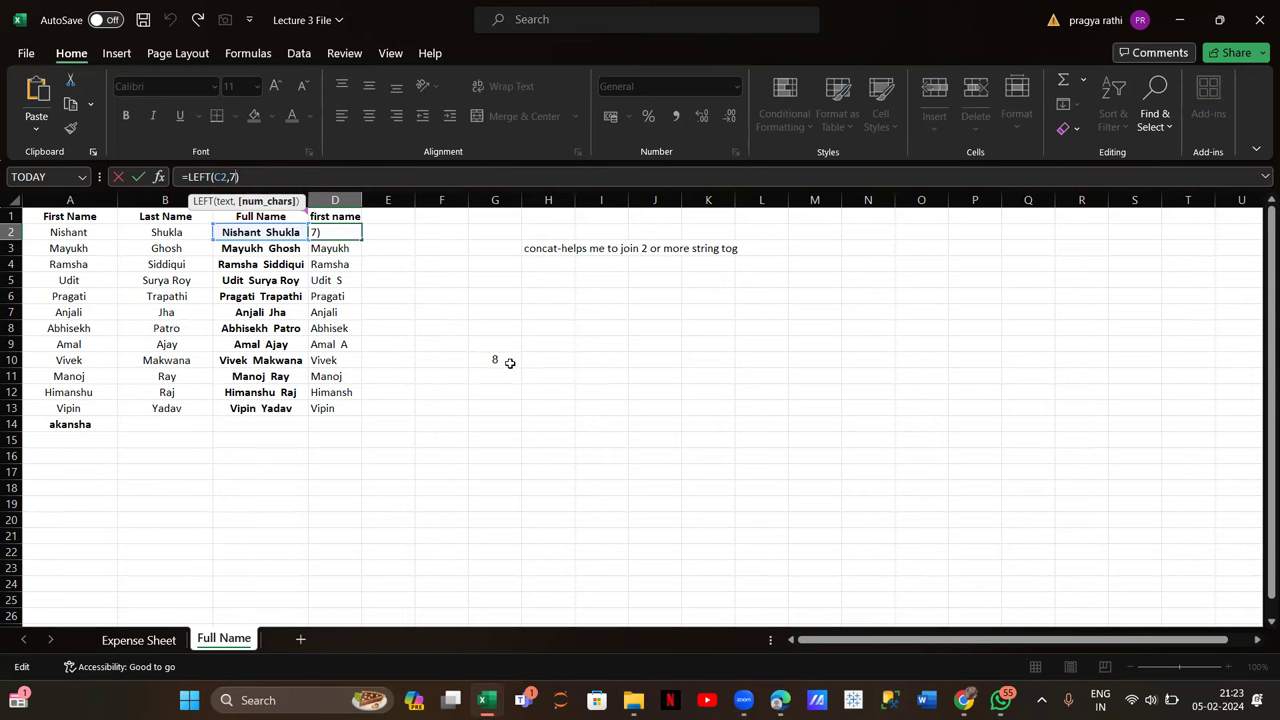
mouse_move(266, 205)
key(BackSpace)
text(find)
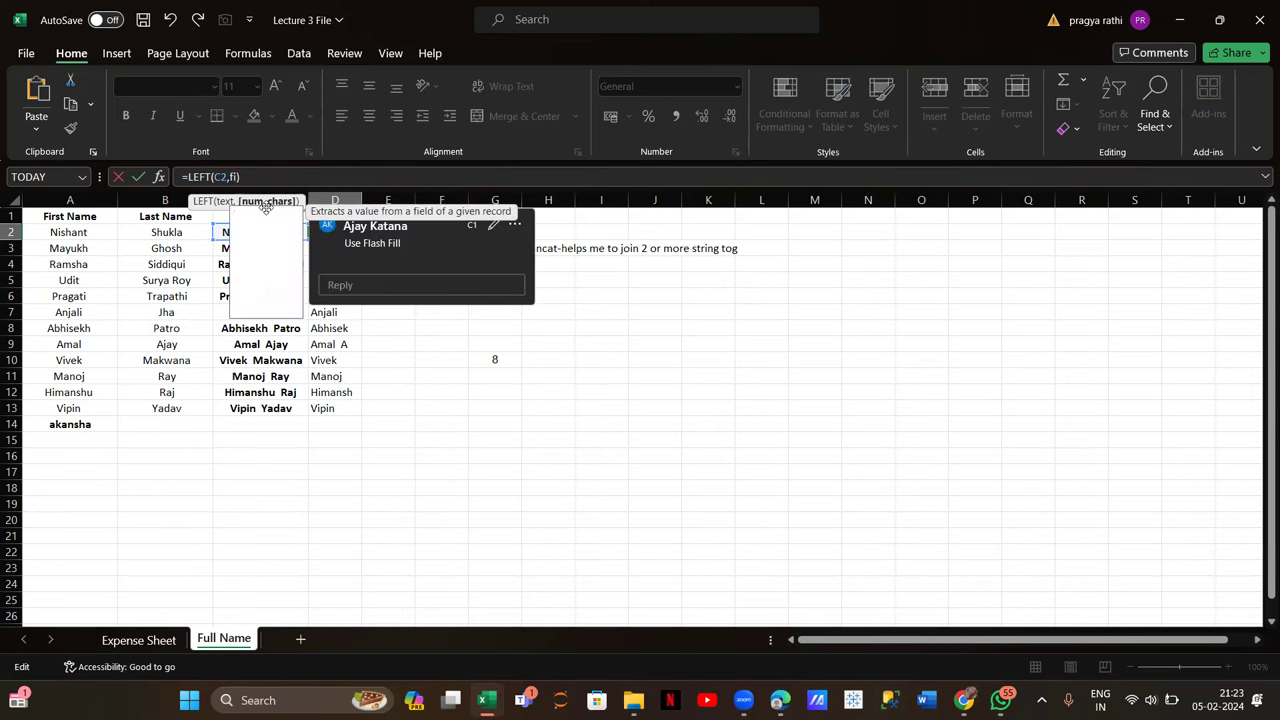
text(")
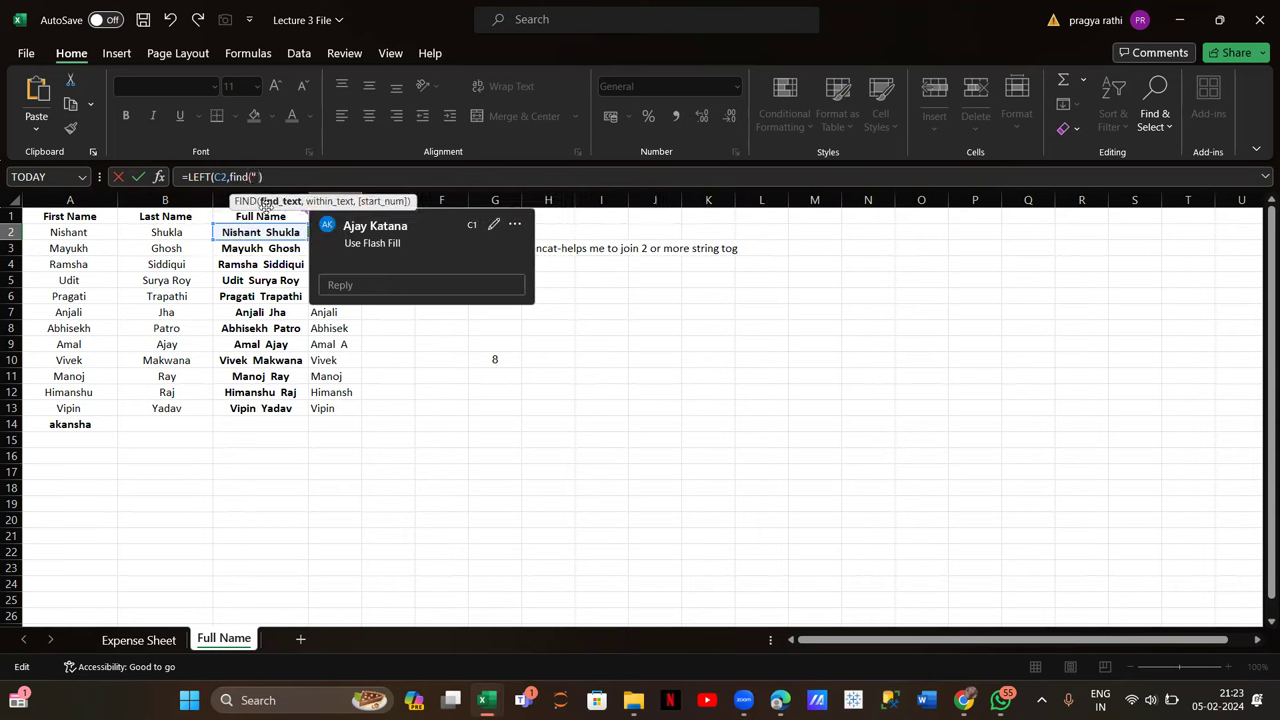
click(268, 232)
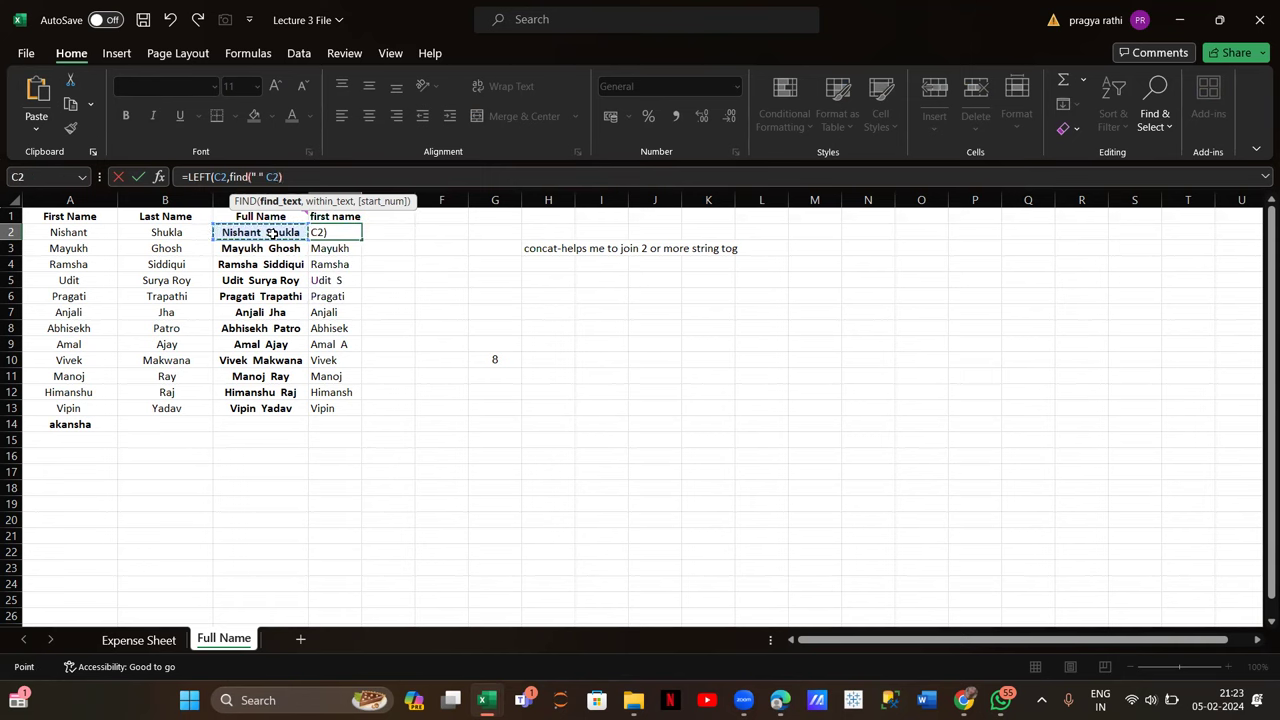
text())
key(Return)
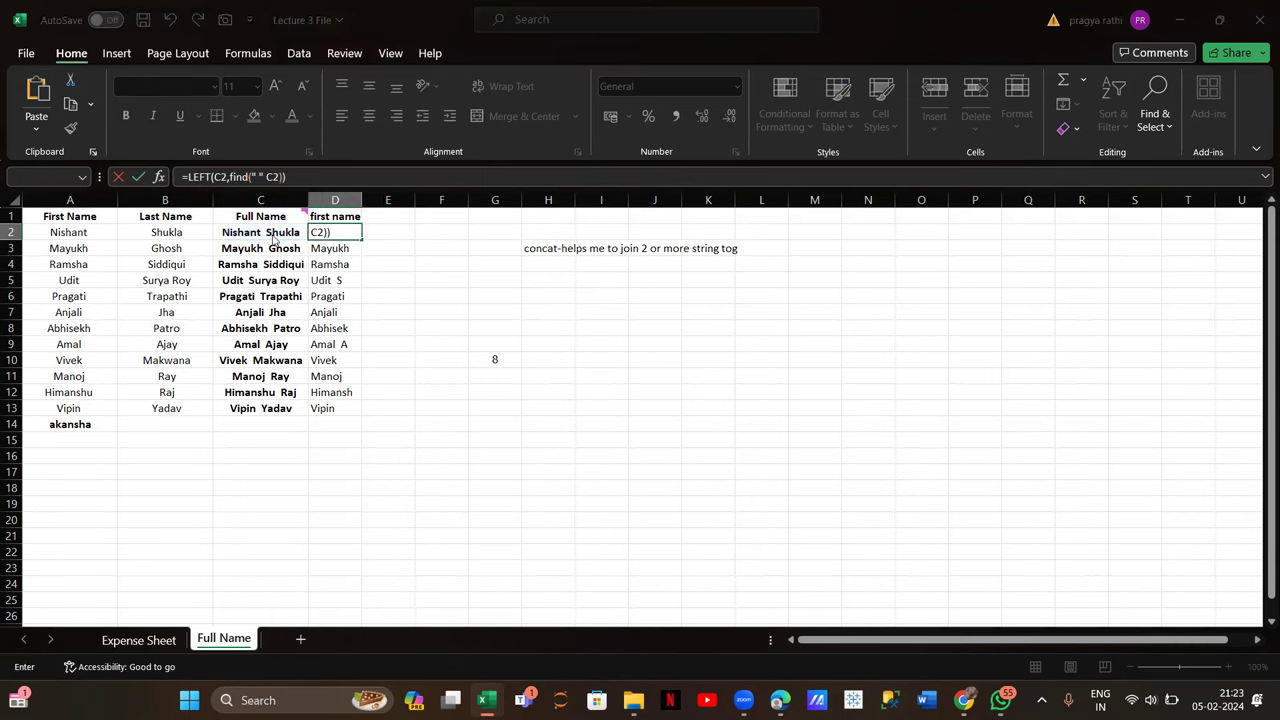
click(645, 396)
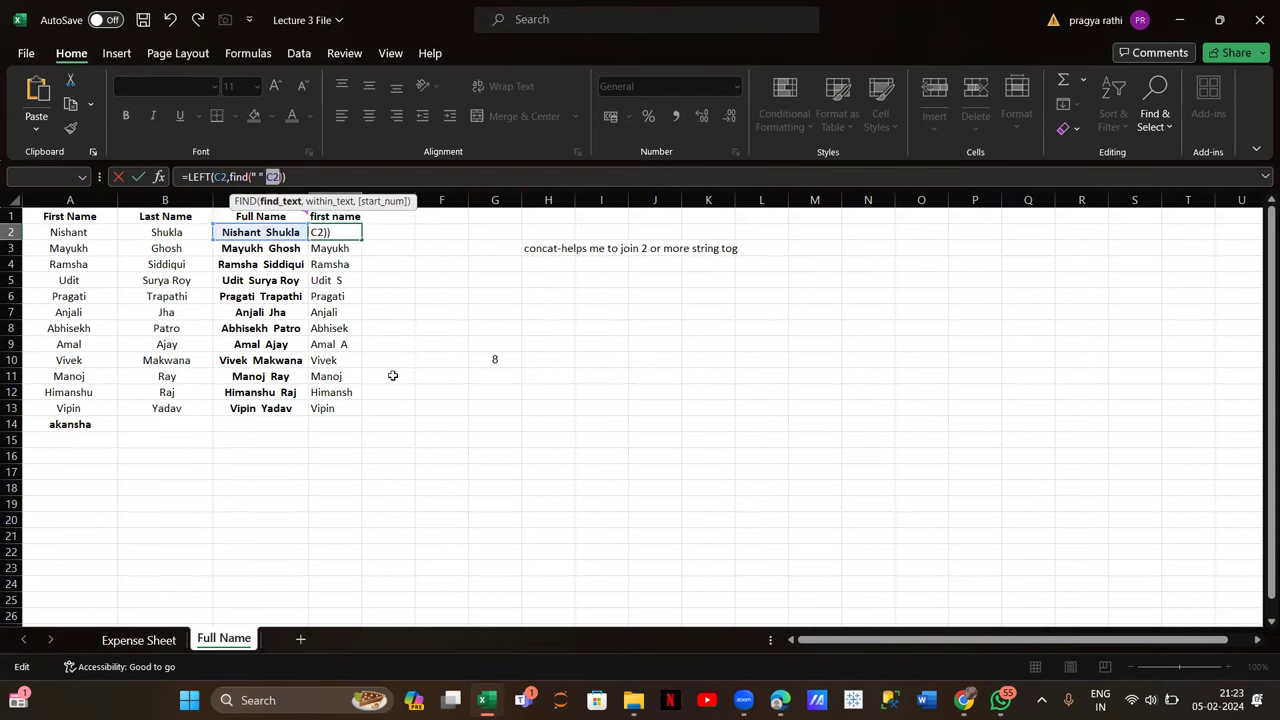
click(265, 177)
text(,)
key(Return)
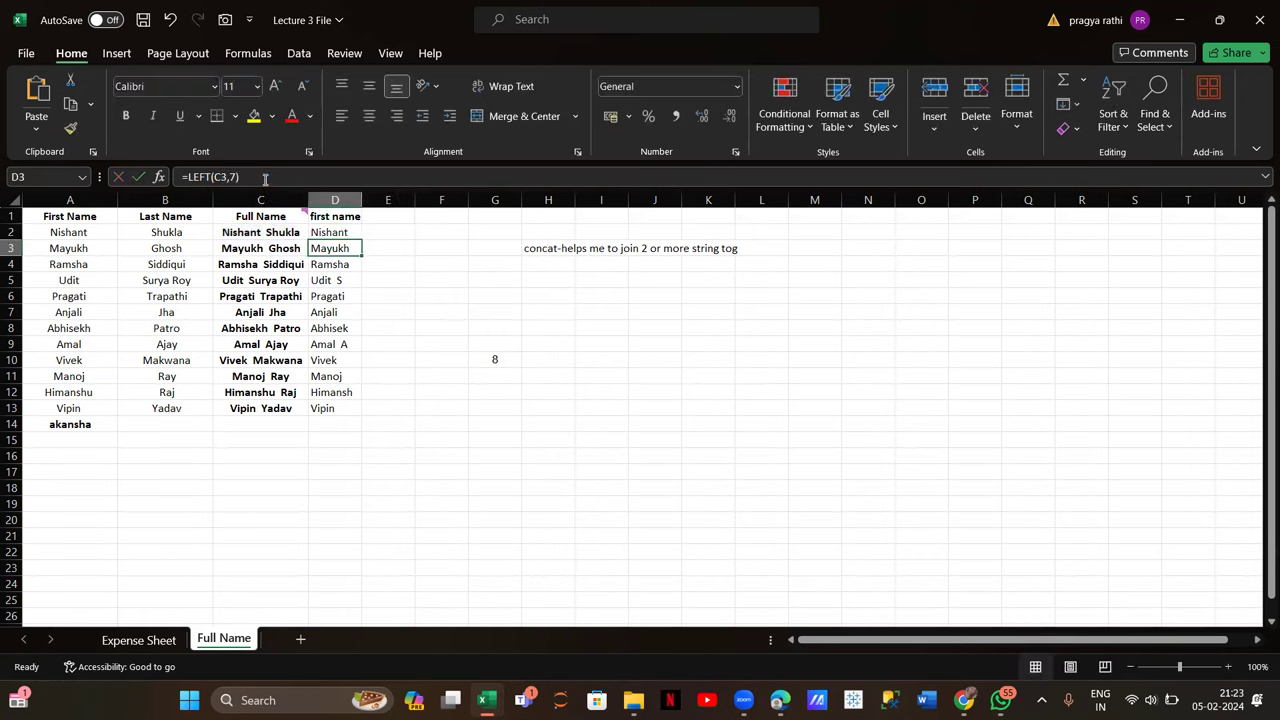
Fill the corrected first-name formula from D2 down to D13.
click(343, 232)
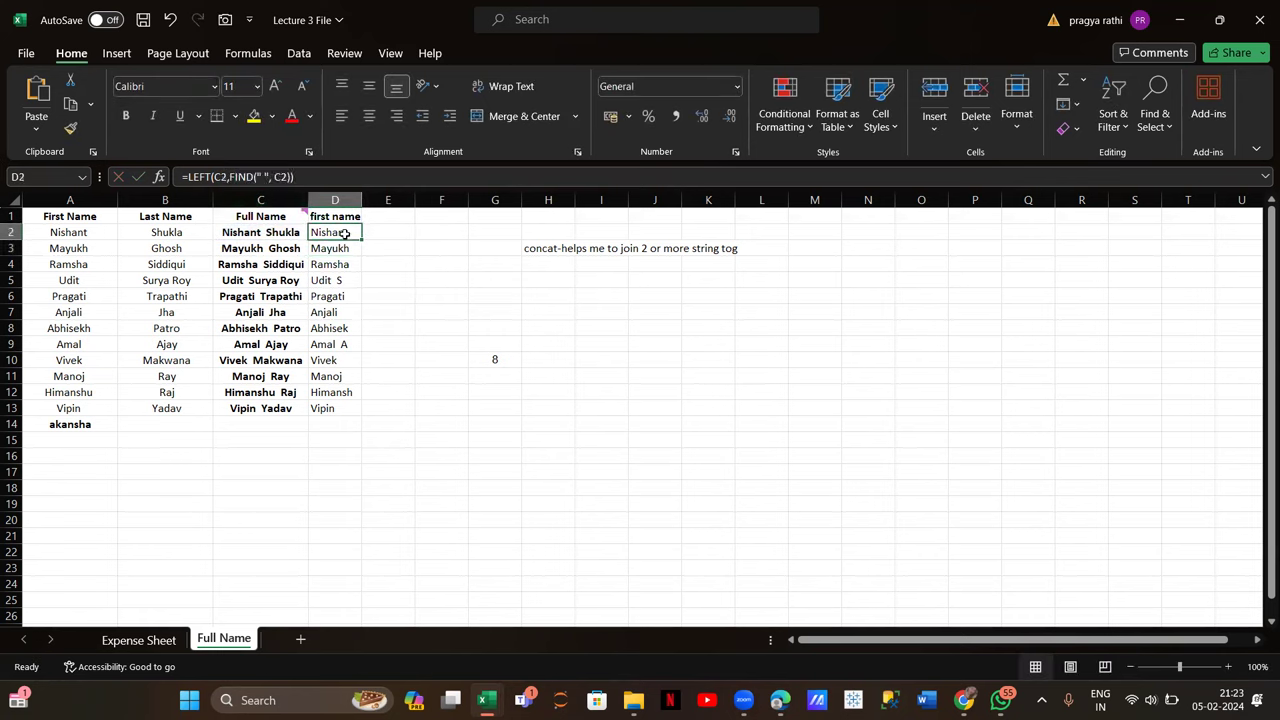
drag(357, 237, 350, 398)
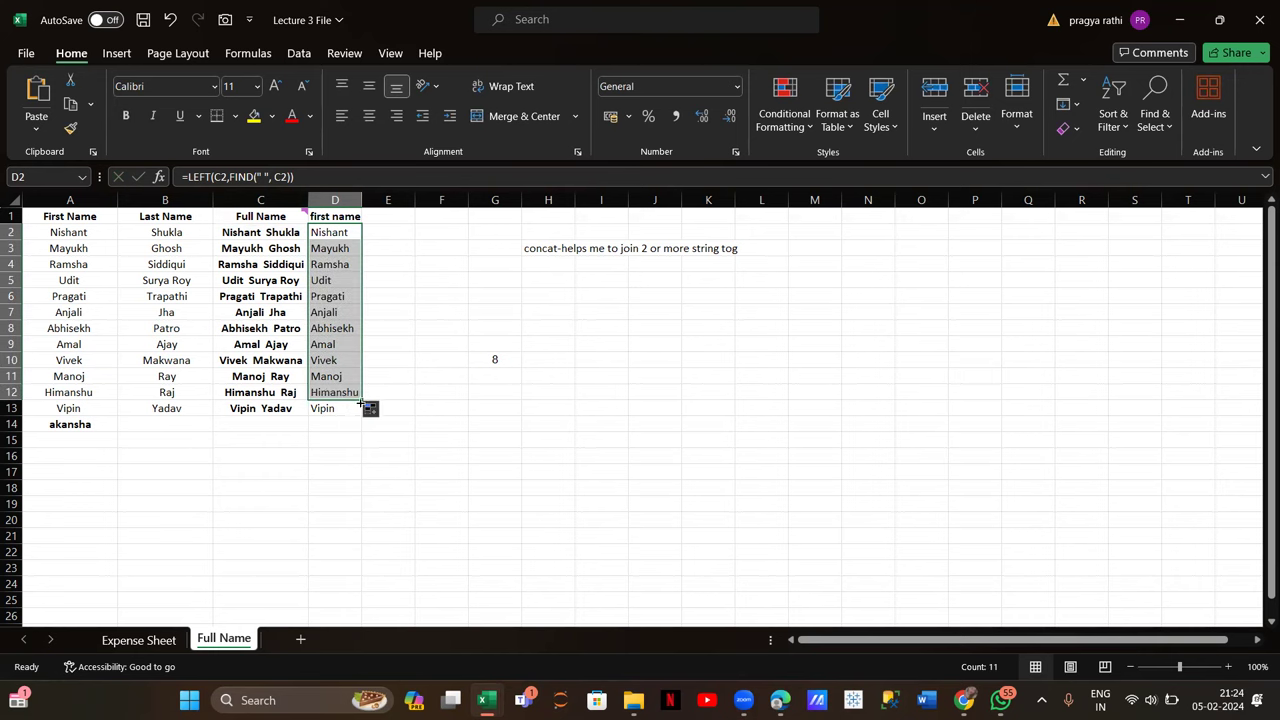
drag(360, 398, 362, 411)
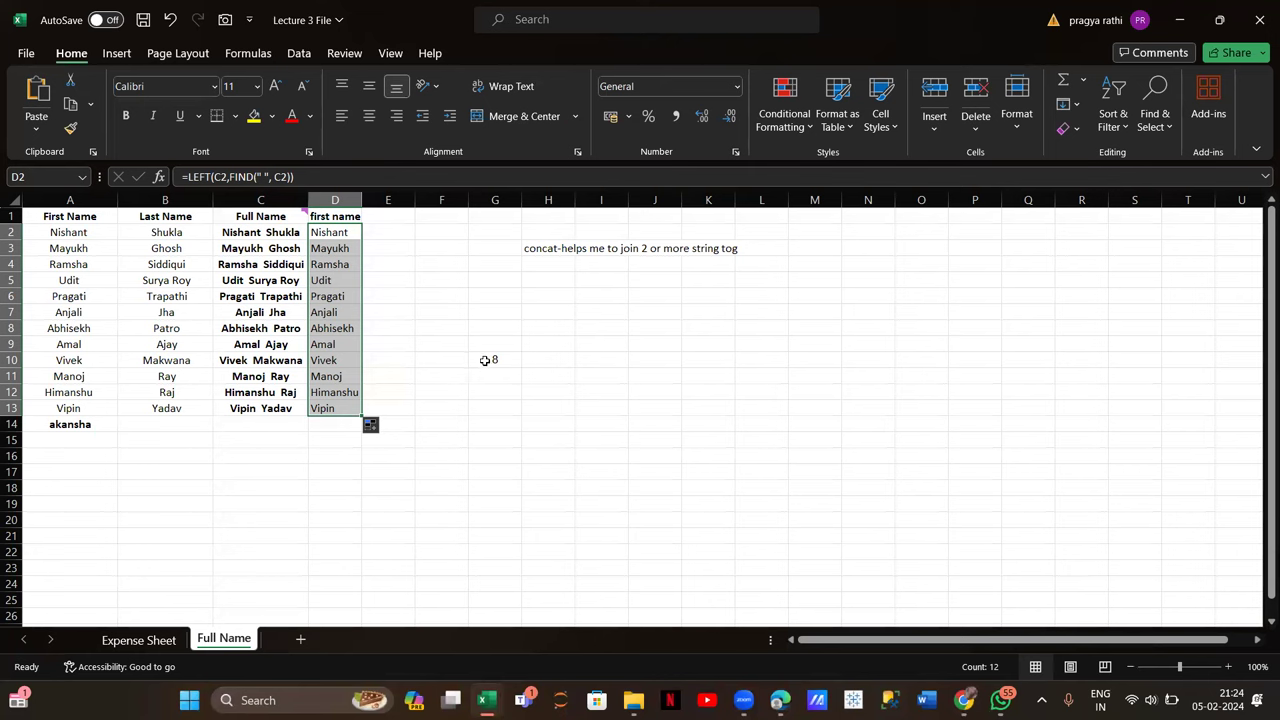
click(489, 360)
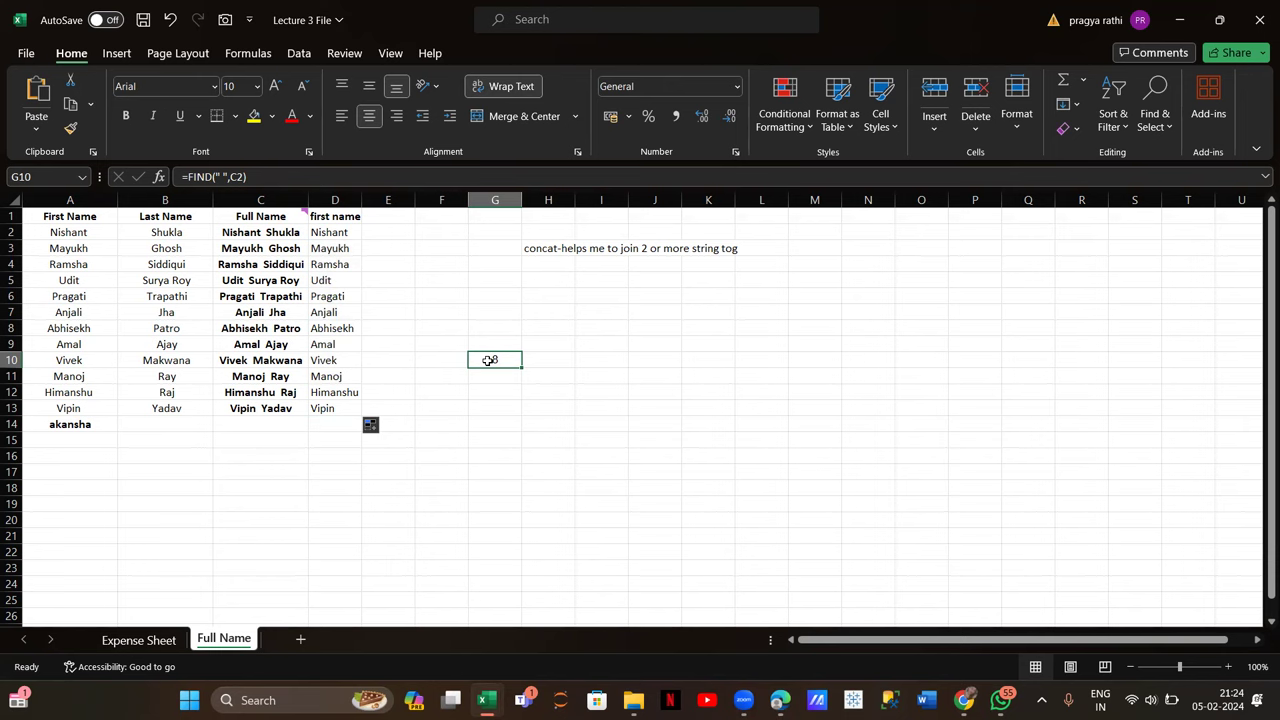
Type the heading 'first name' in F1.
click(432, 215)
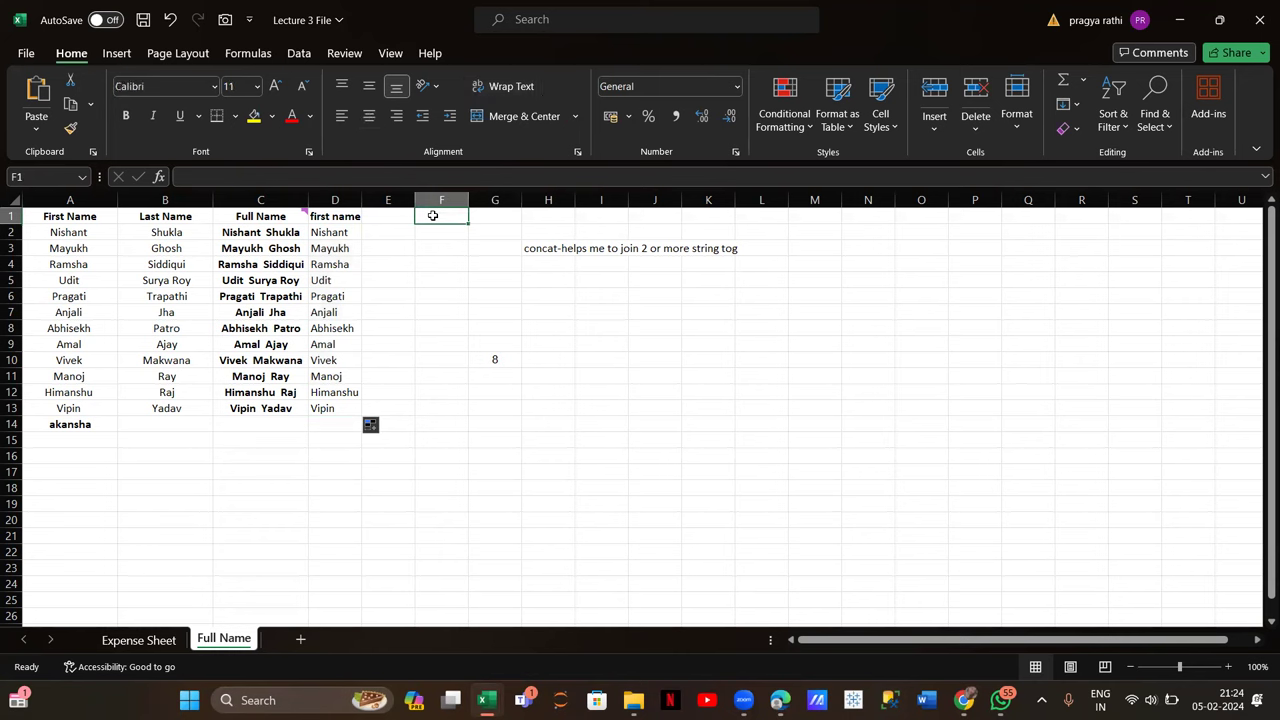
text(first name)
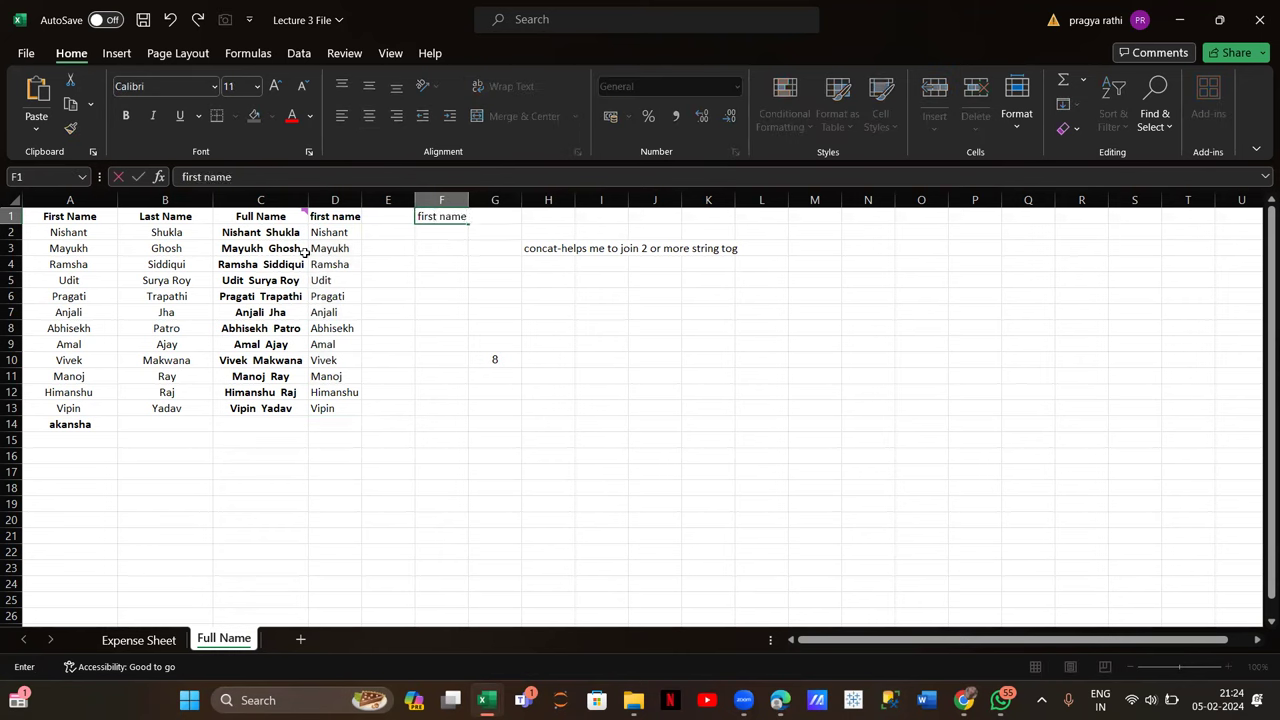
Enter =LEFT(C2,FIND(" ",C2)) in F2.
click(445, 232)
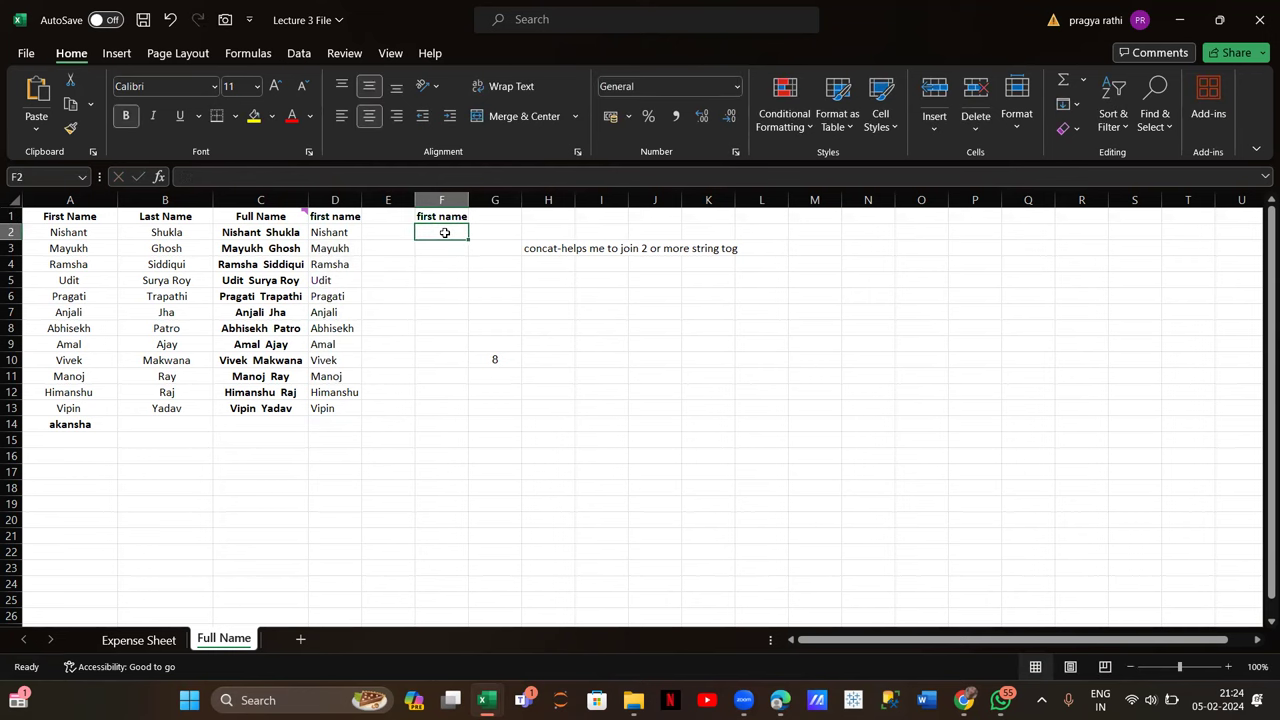
text(=)
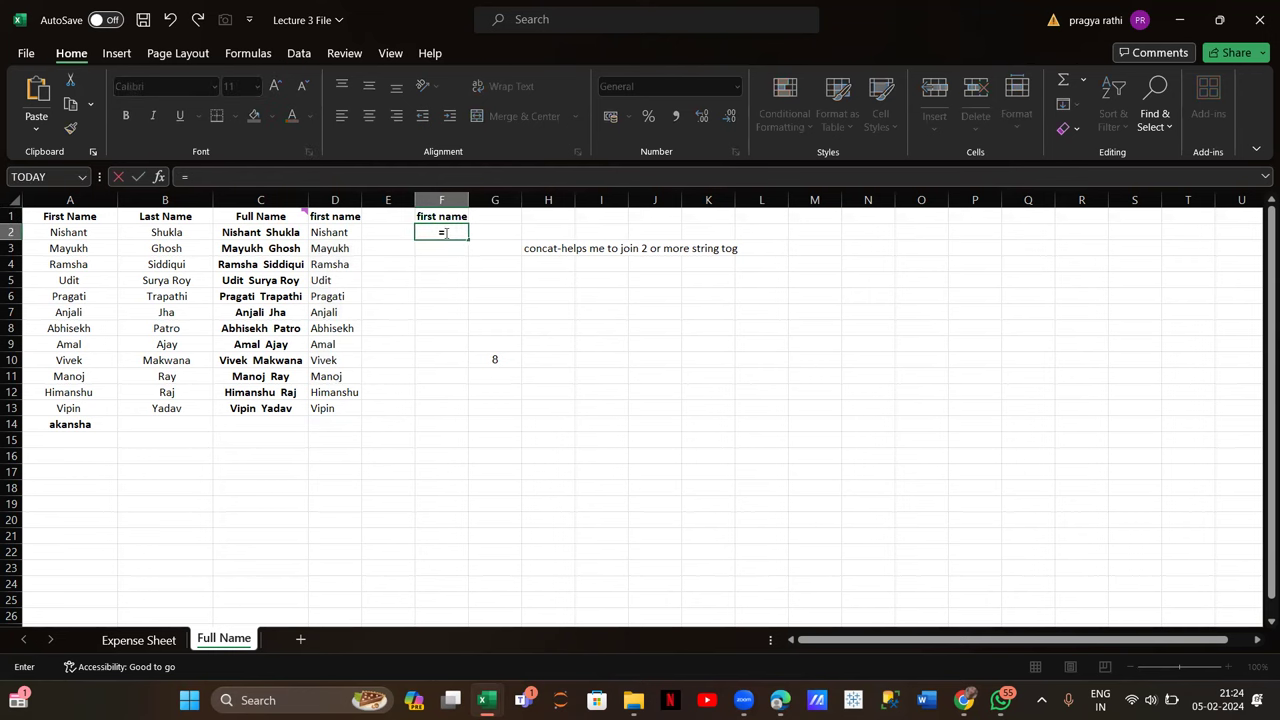
text(left()
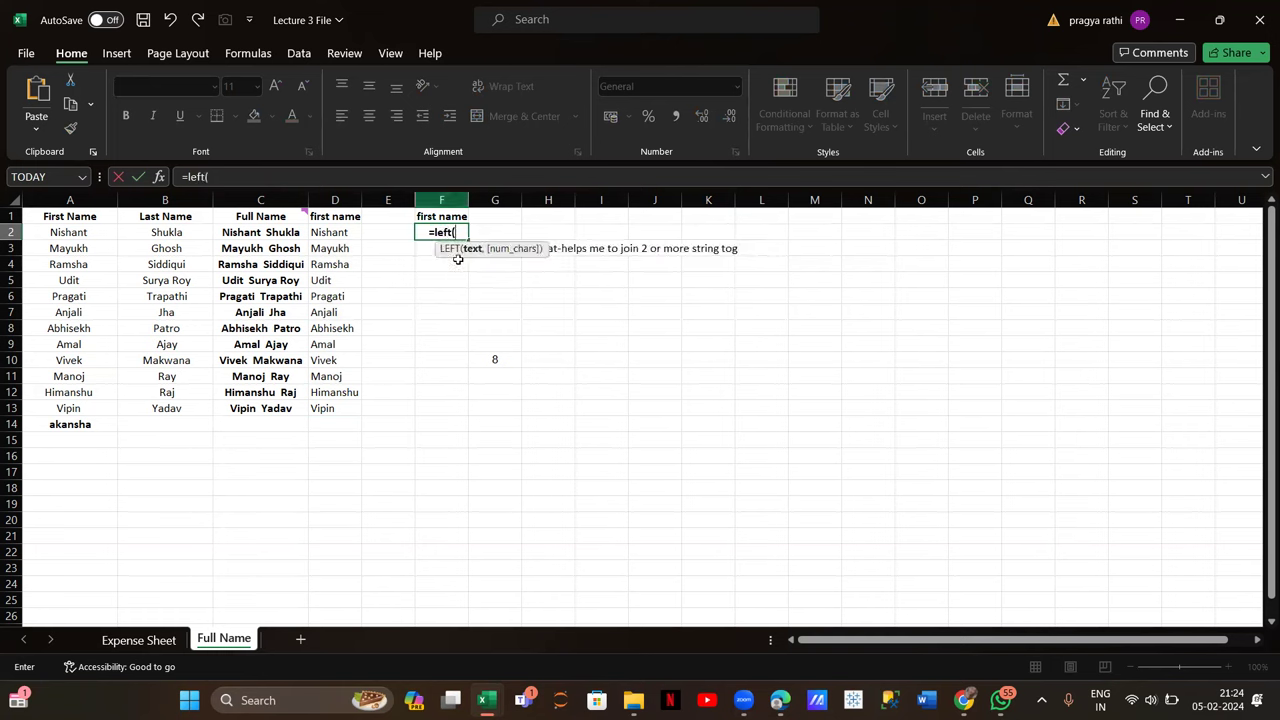
click(262, 232)
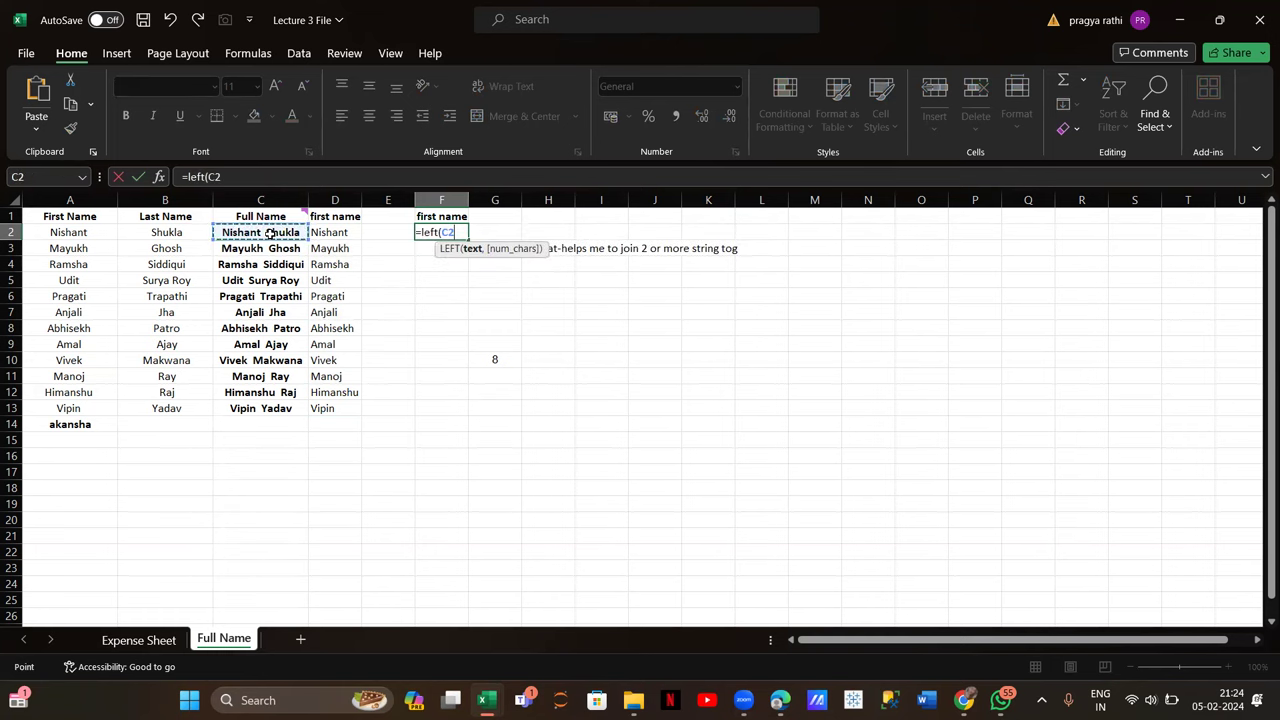
text(,)
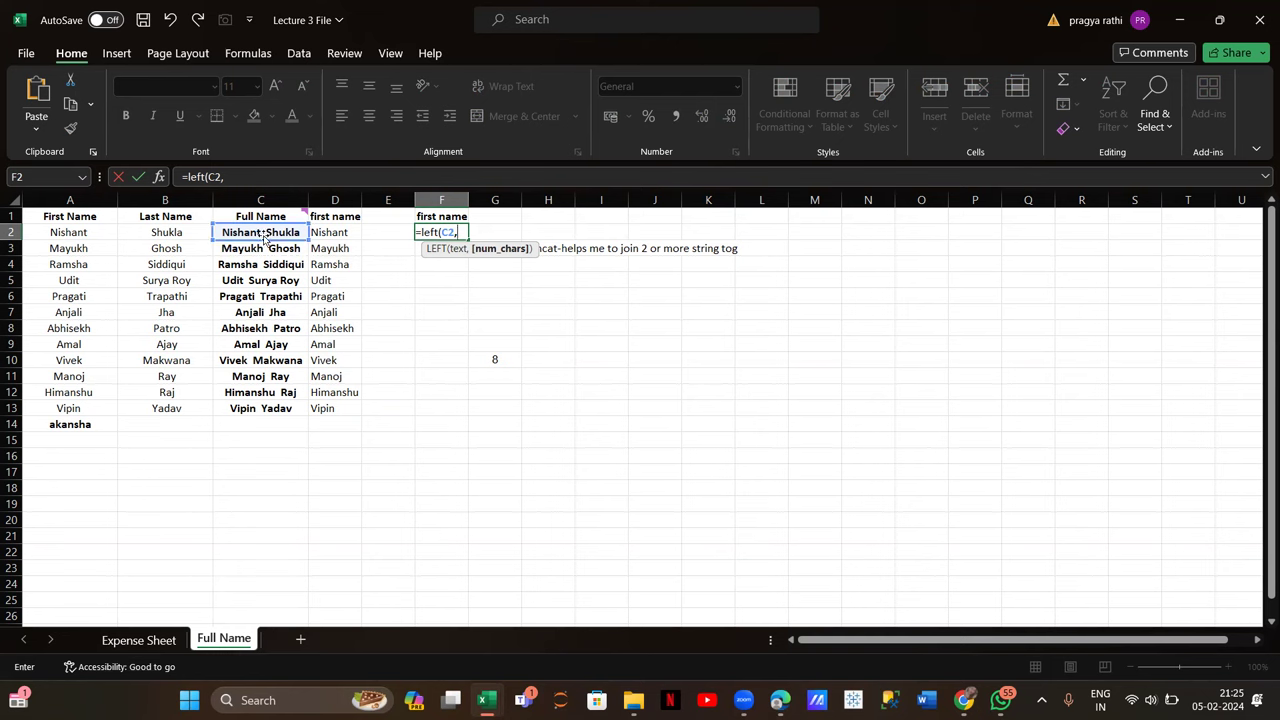
text(find( )
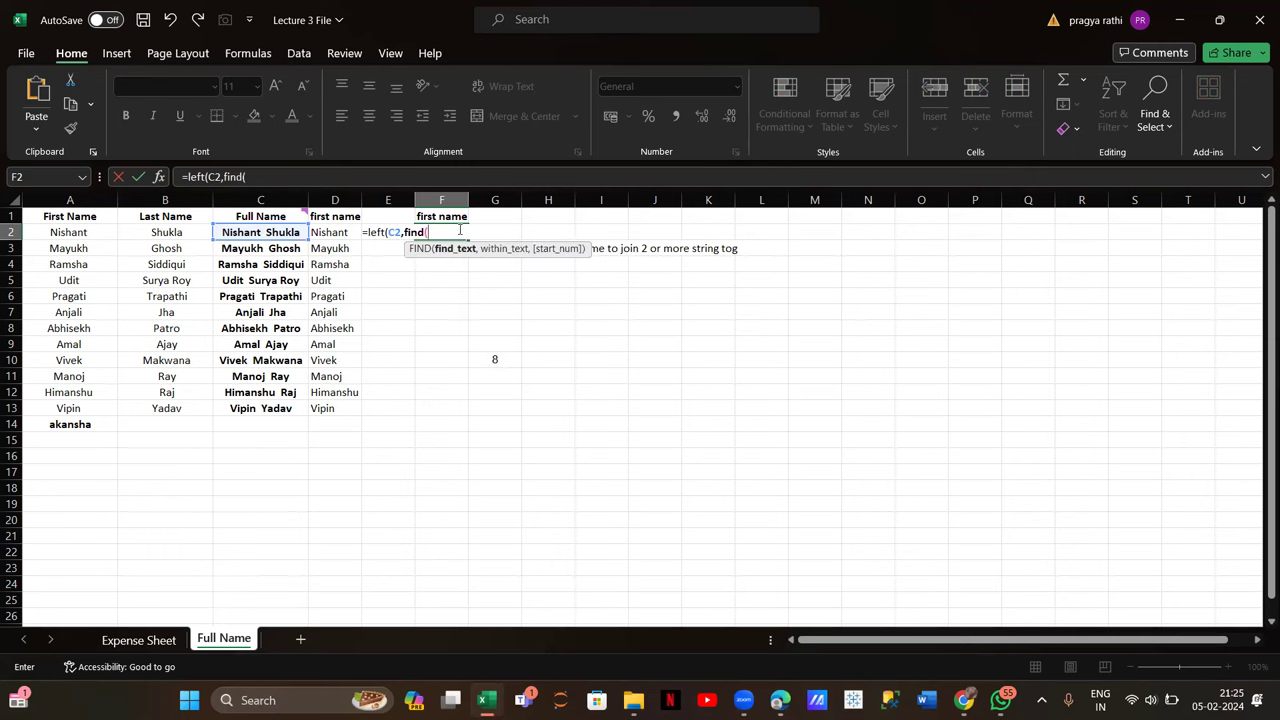
text(" ",)
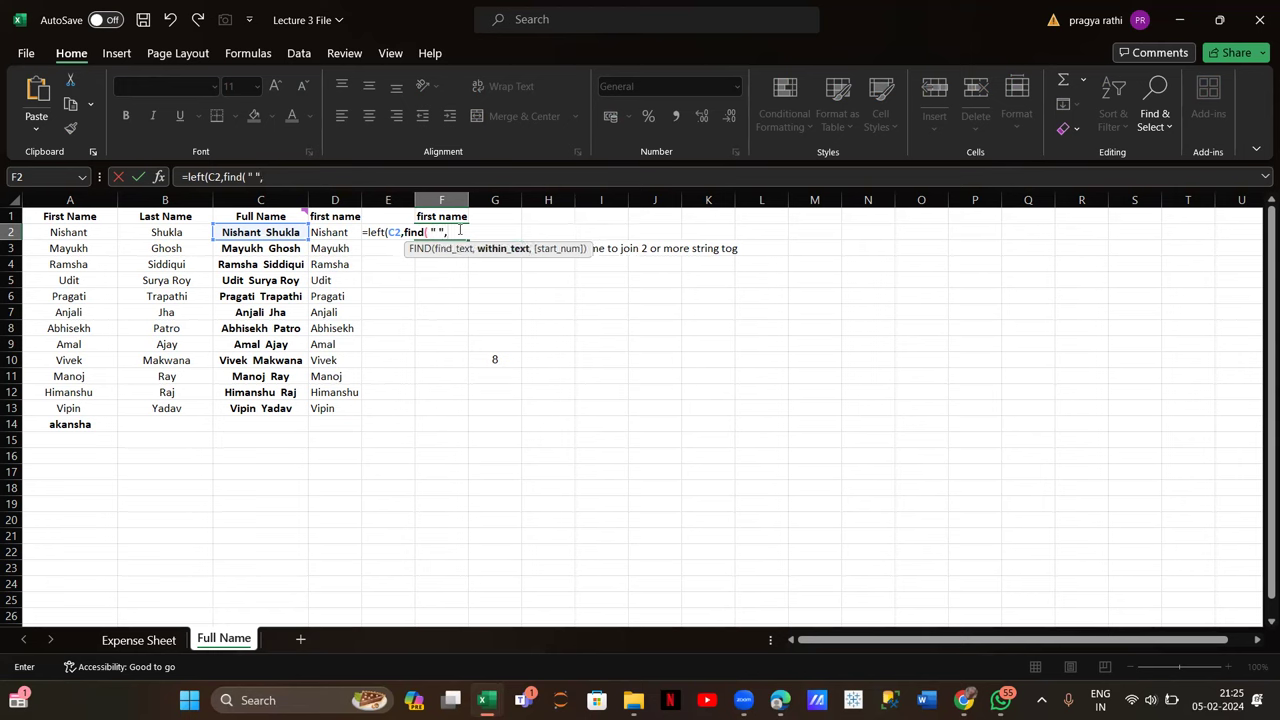
click(285, 230)
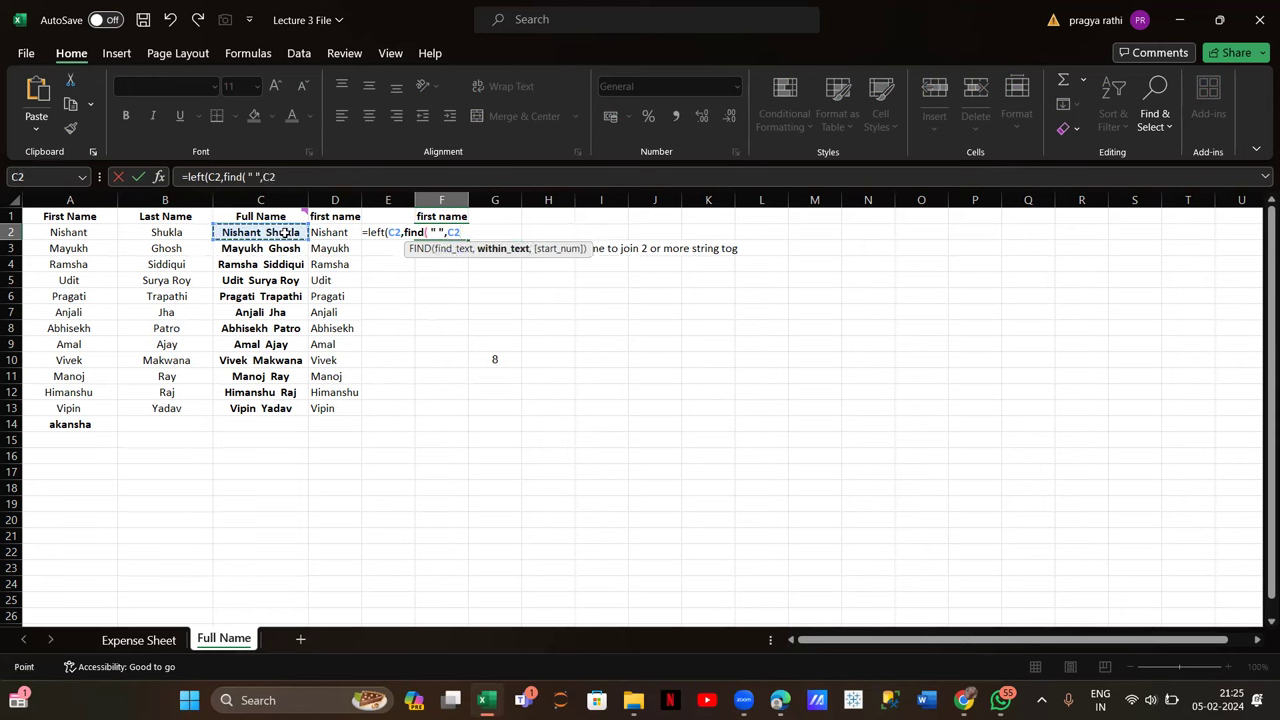
text()))
key(Return)
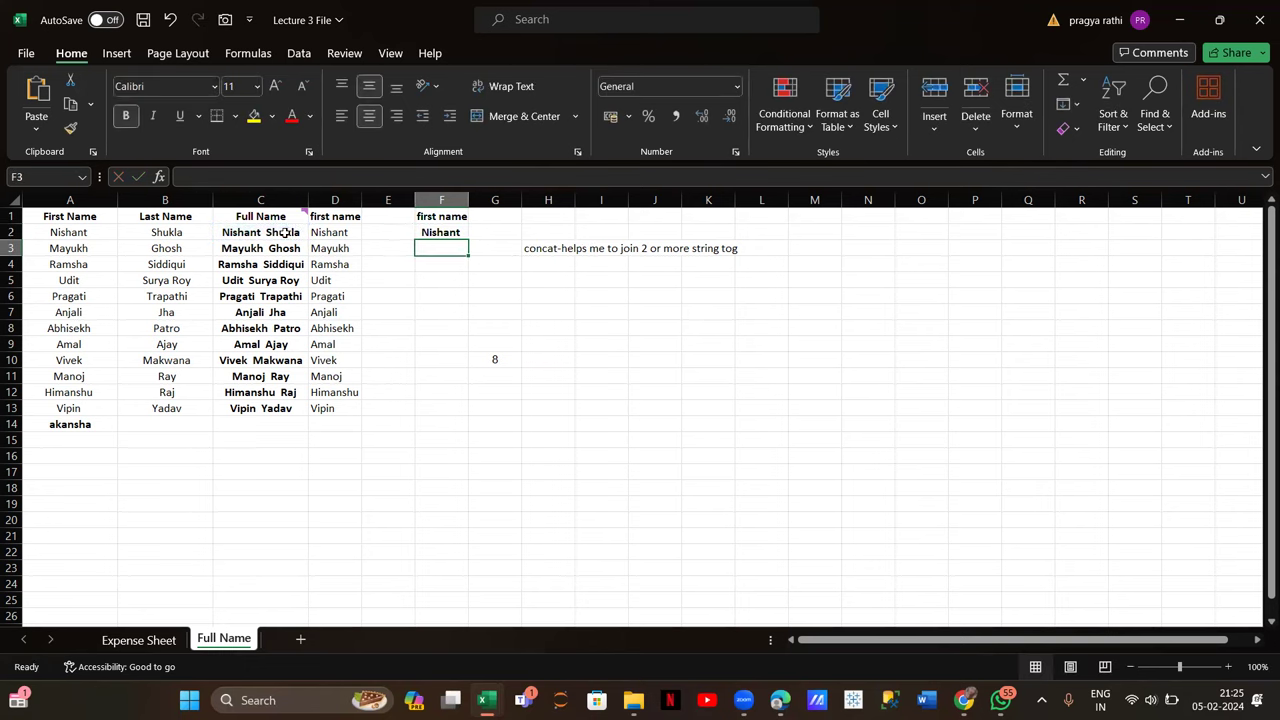
Fill the first-name formula from F2 down to F13.
click(441, 232)
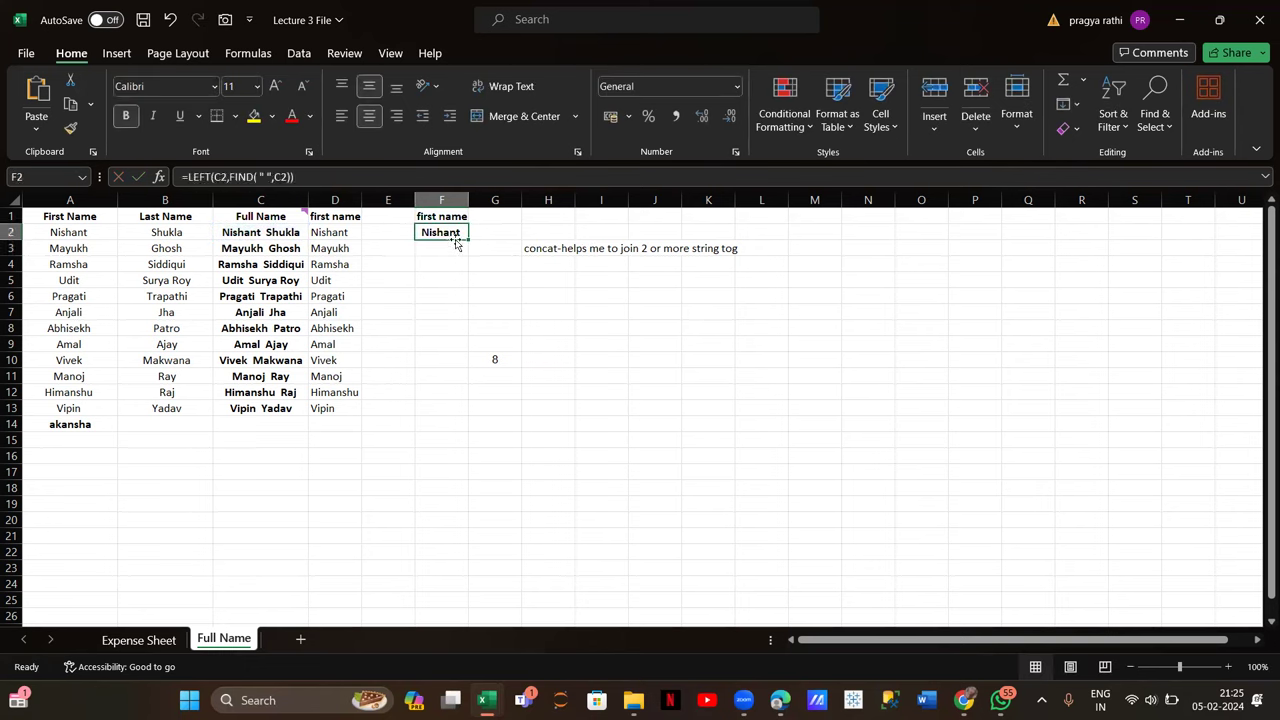
drag(462, 264, 460, 410)
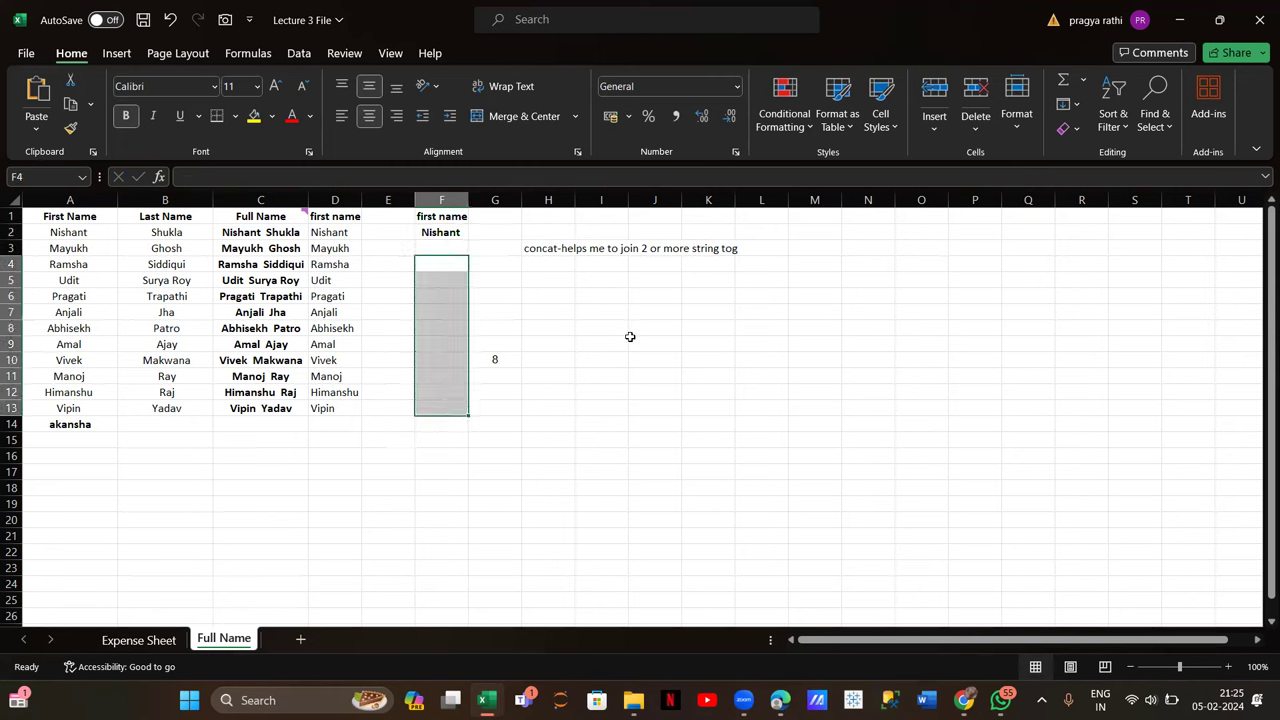
click(453, 232)
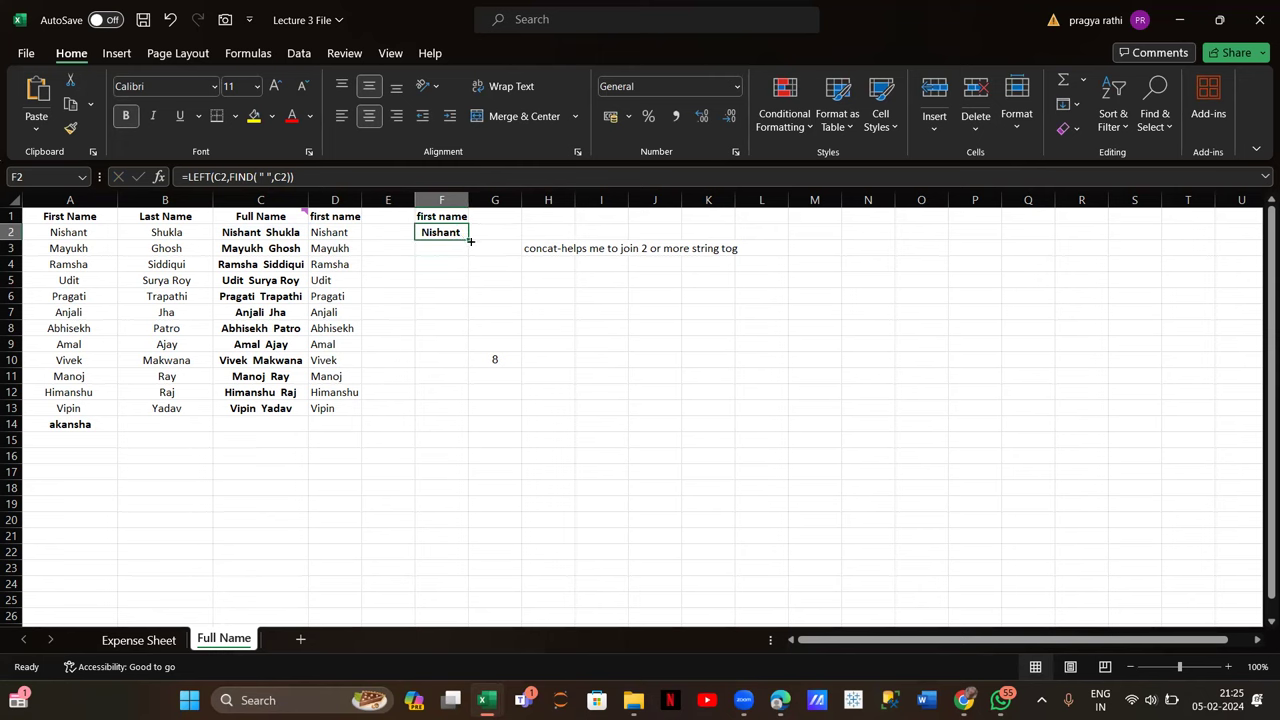
drag(468, 240, 459, 409)
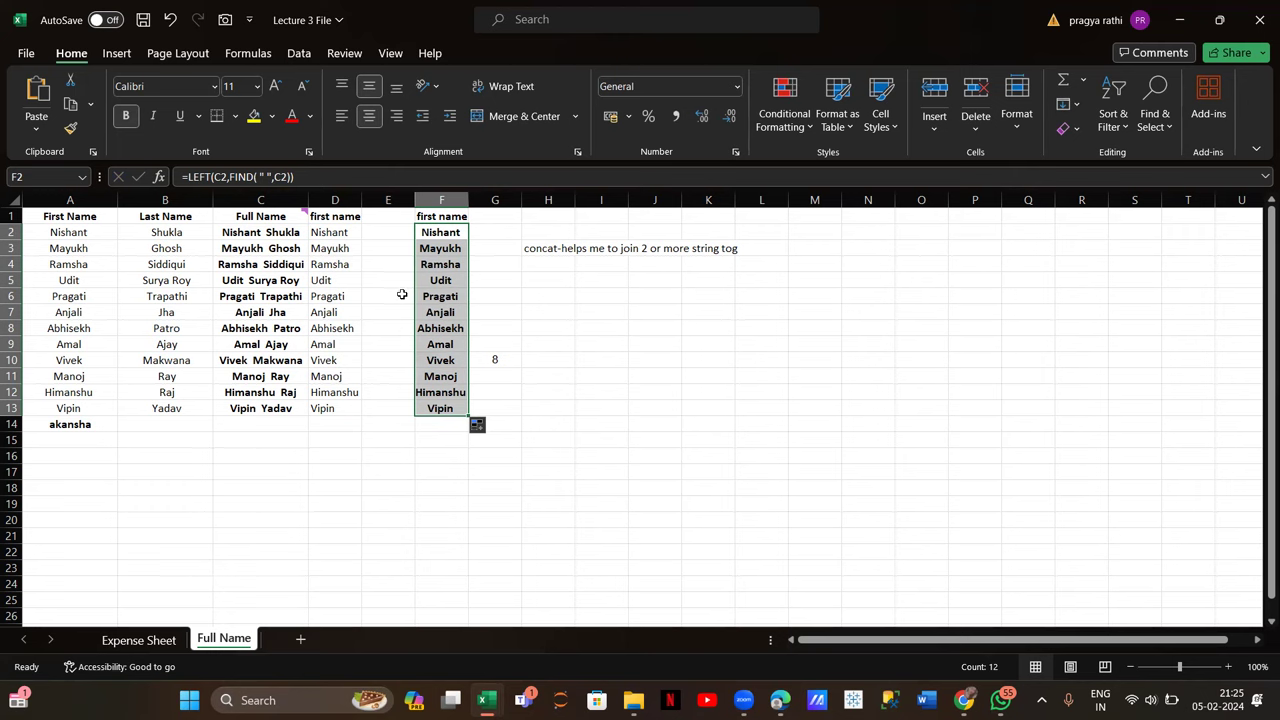
Type the heading 'last name' in E1.
click(382, 215)
text(las)
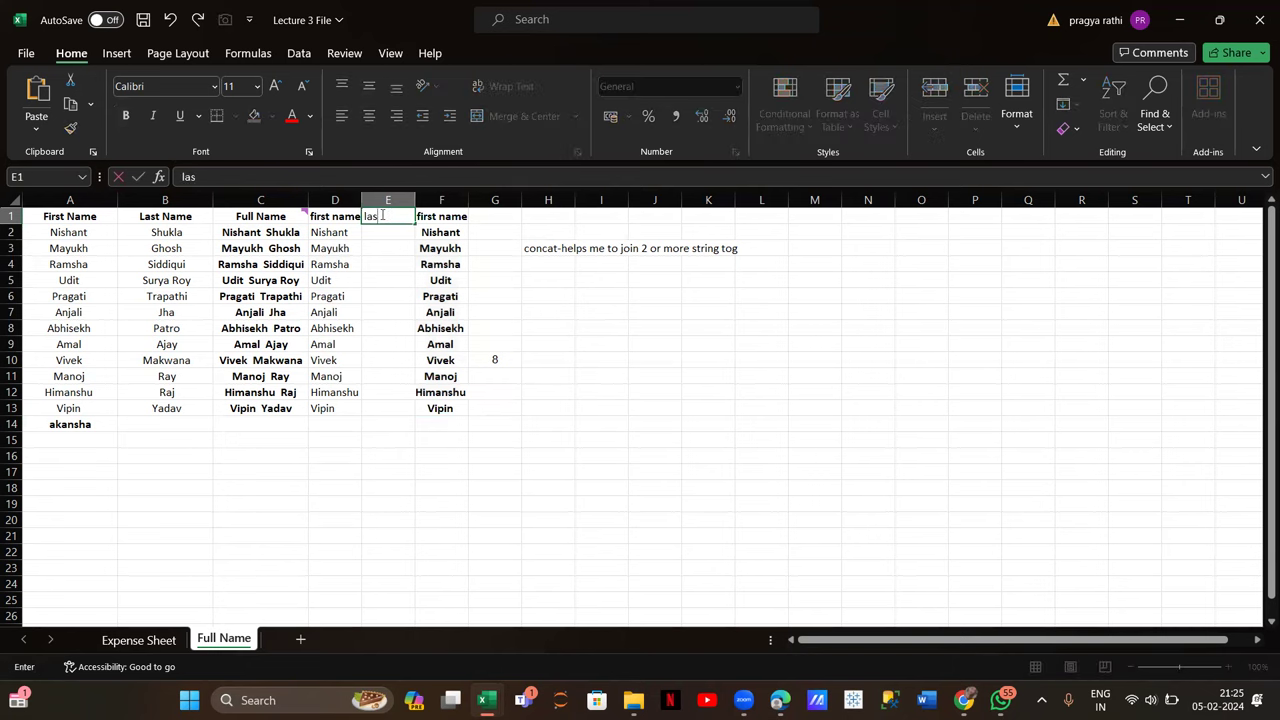
text(t name)
key(Return)
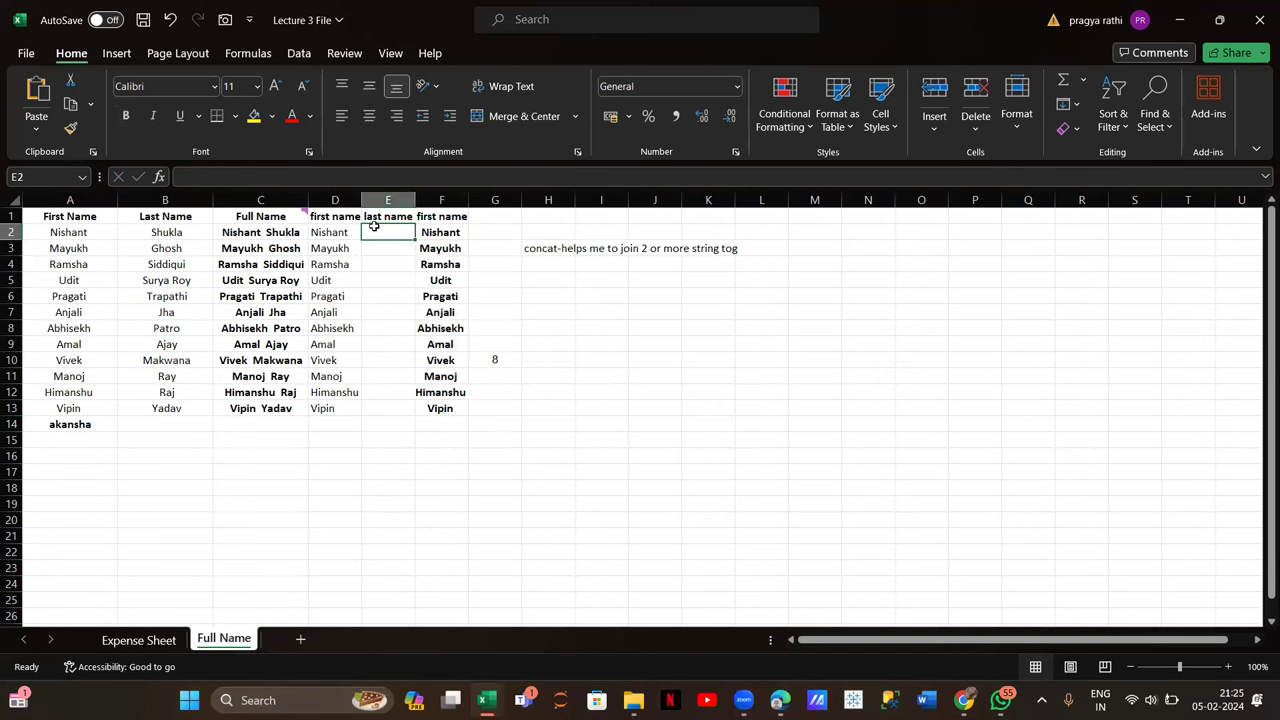
Enter =RIGHT(C2,6) in E2 so it returns Shukla.
mouse_move(282, 228)
text(=right)
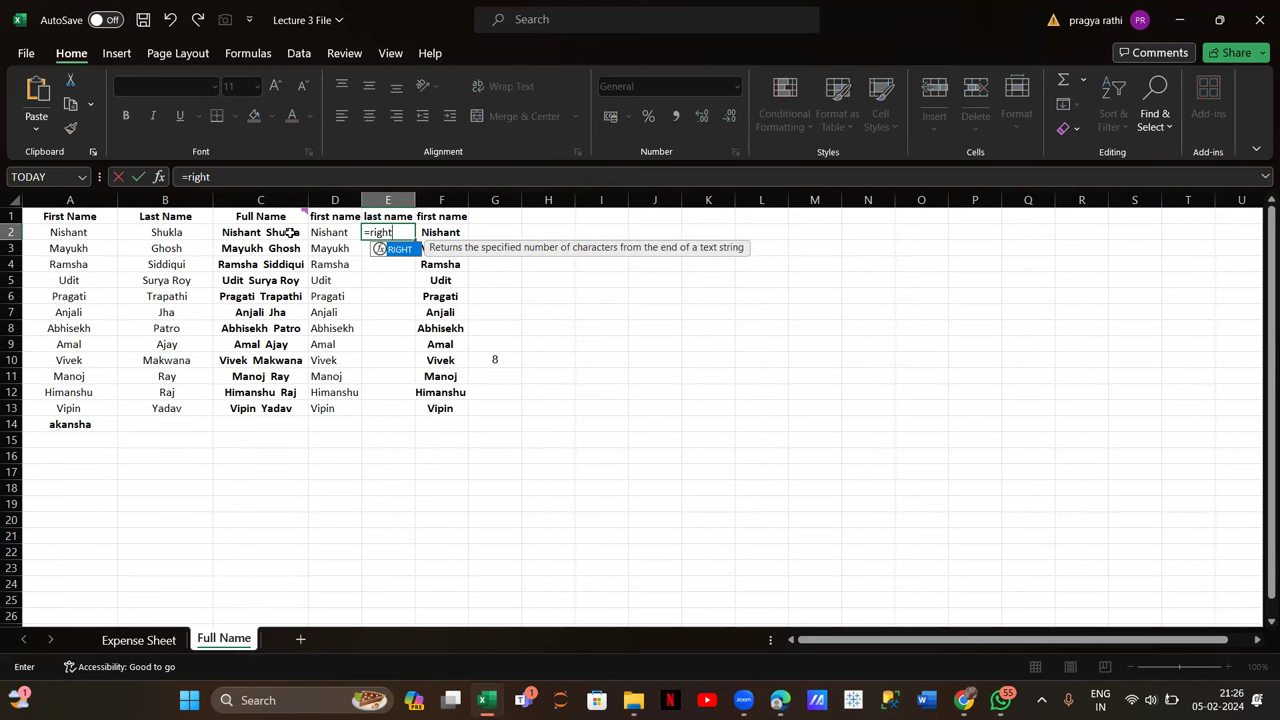
text(()
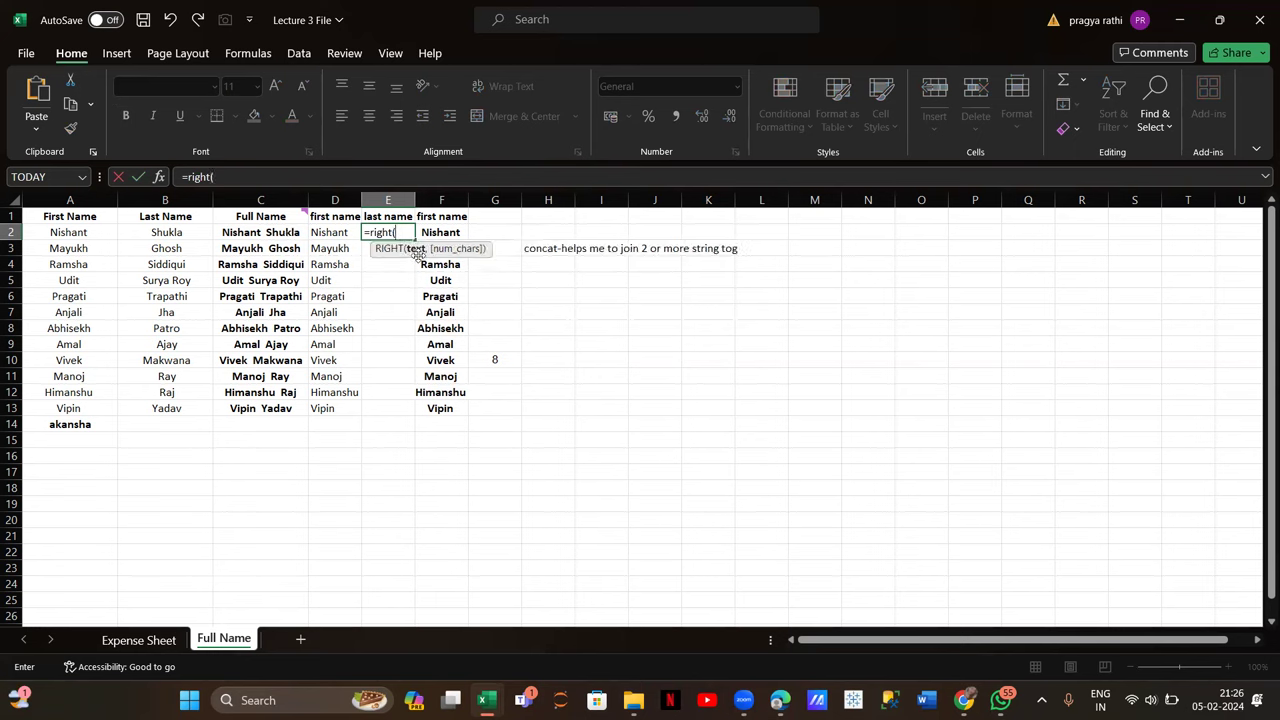
click(300, 232)
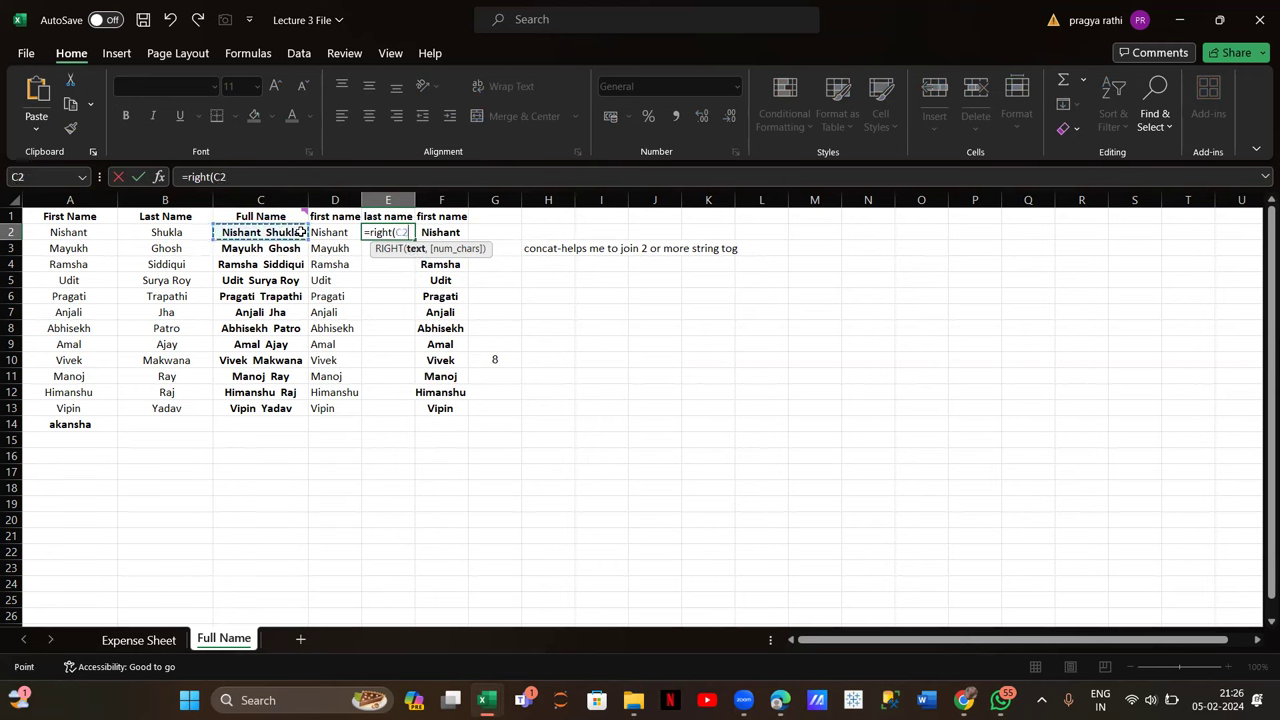
text(,)
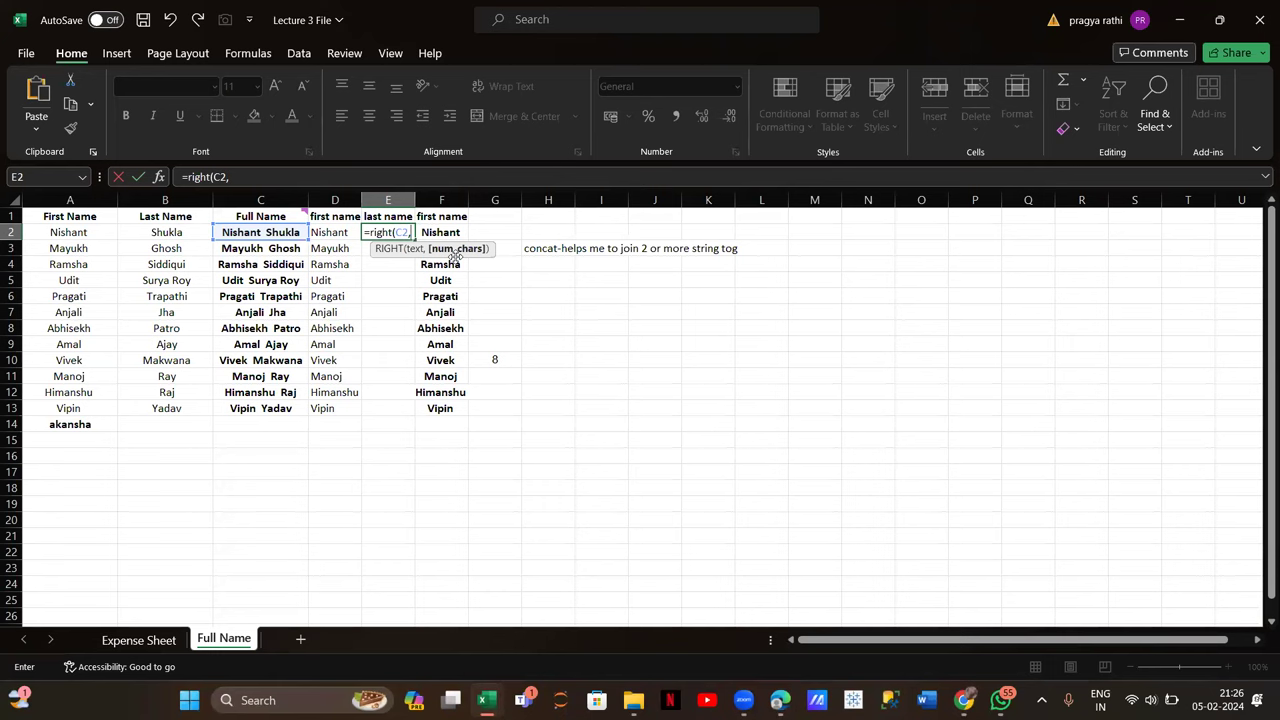
text(6))
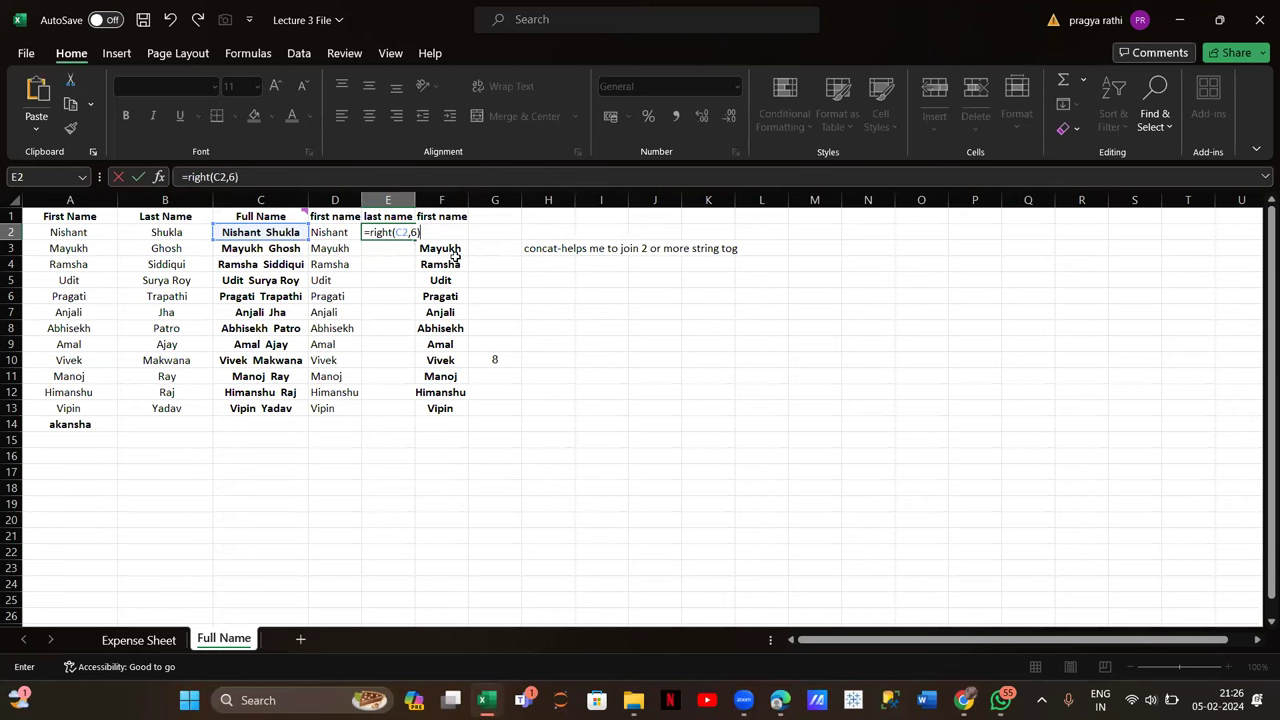
key(Return)
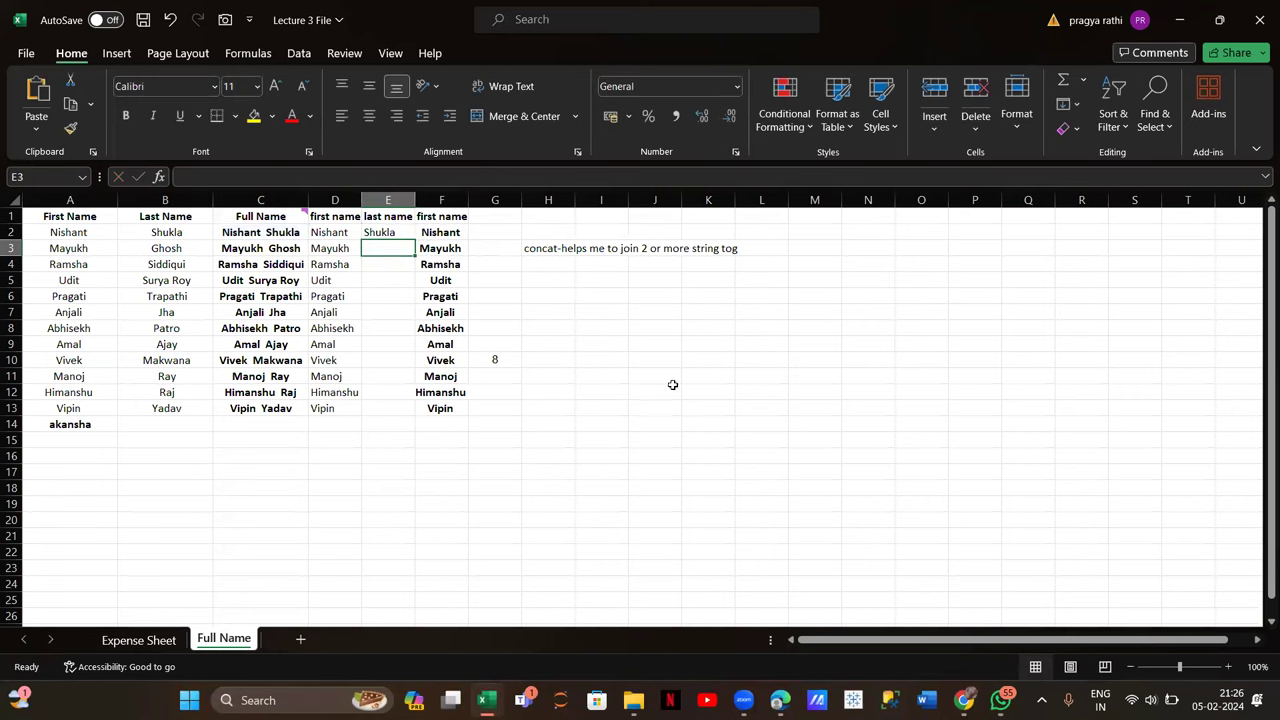
click(688, 358)
Enter =LEN(C2)-FIND(" ",C2) in J8, returning 7.
click(641, 335)
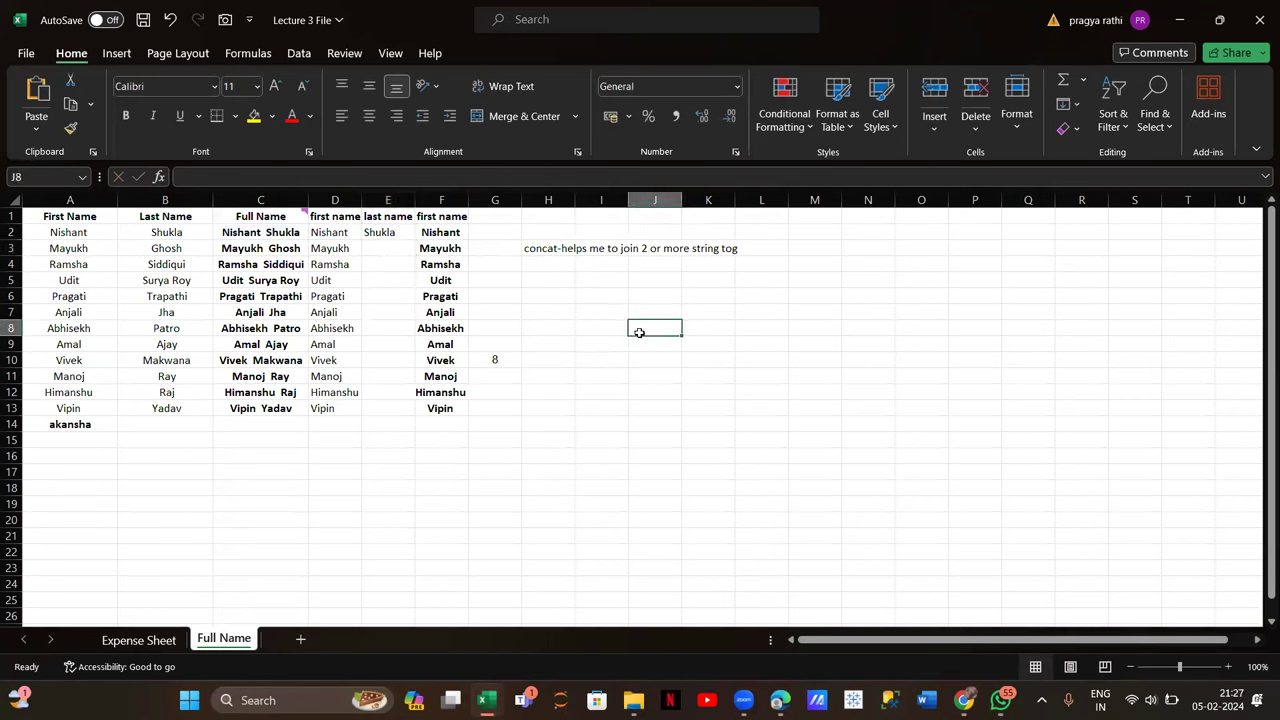
mouse_move(248, 218)
text(=)
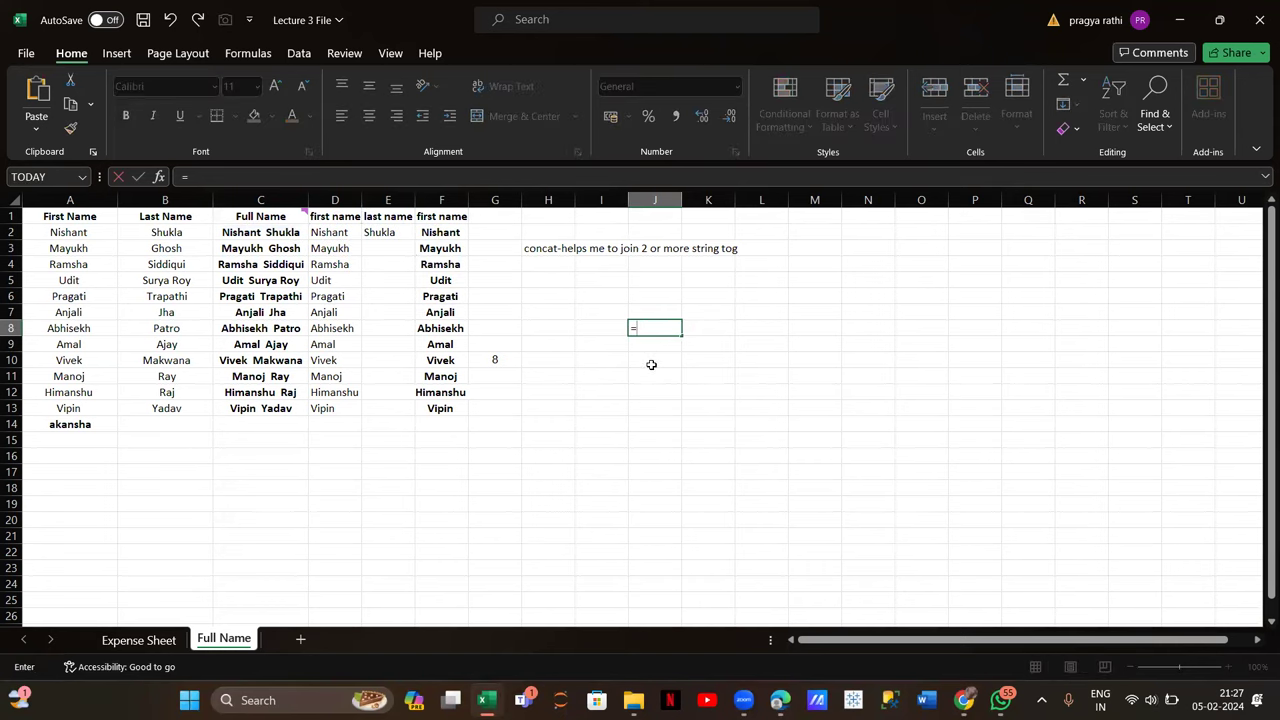
text(len()
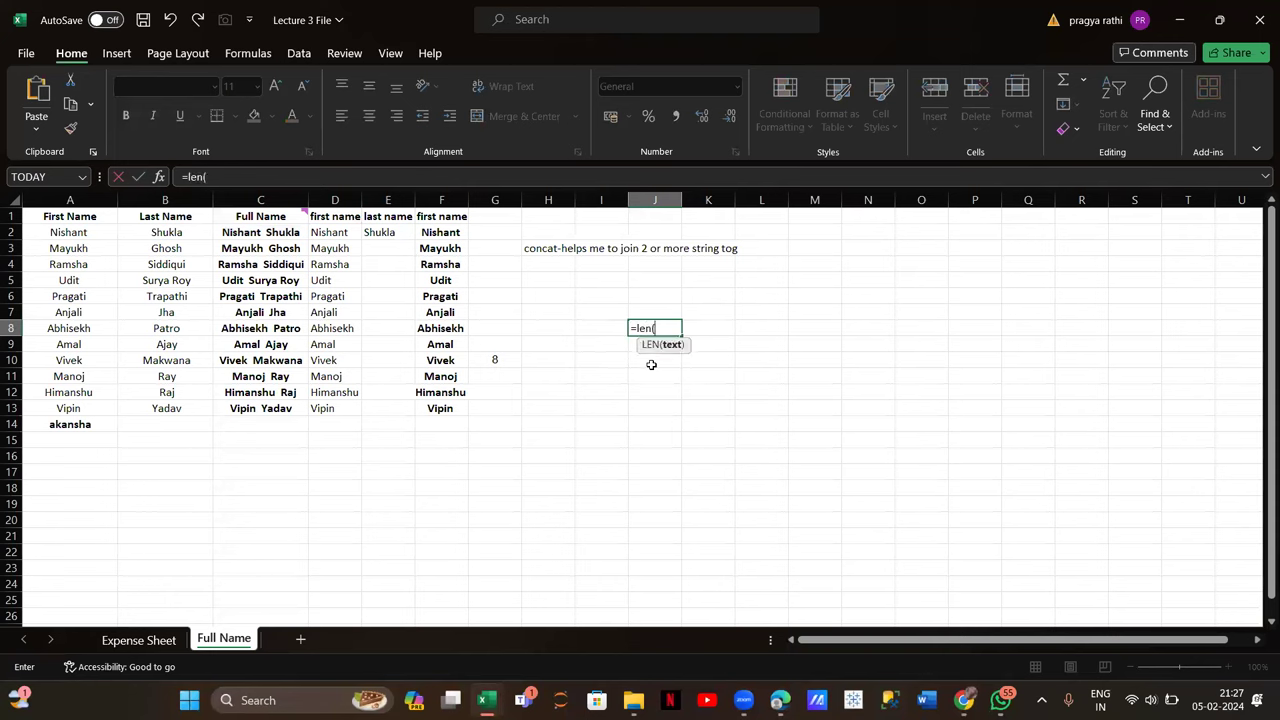
click(285, 232)
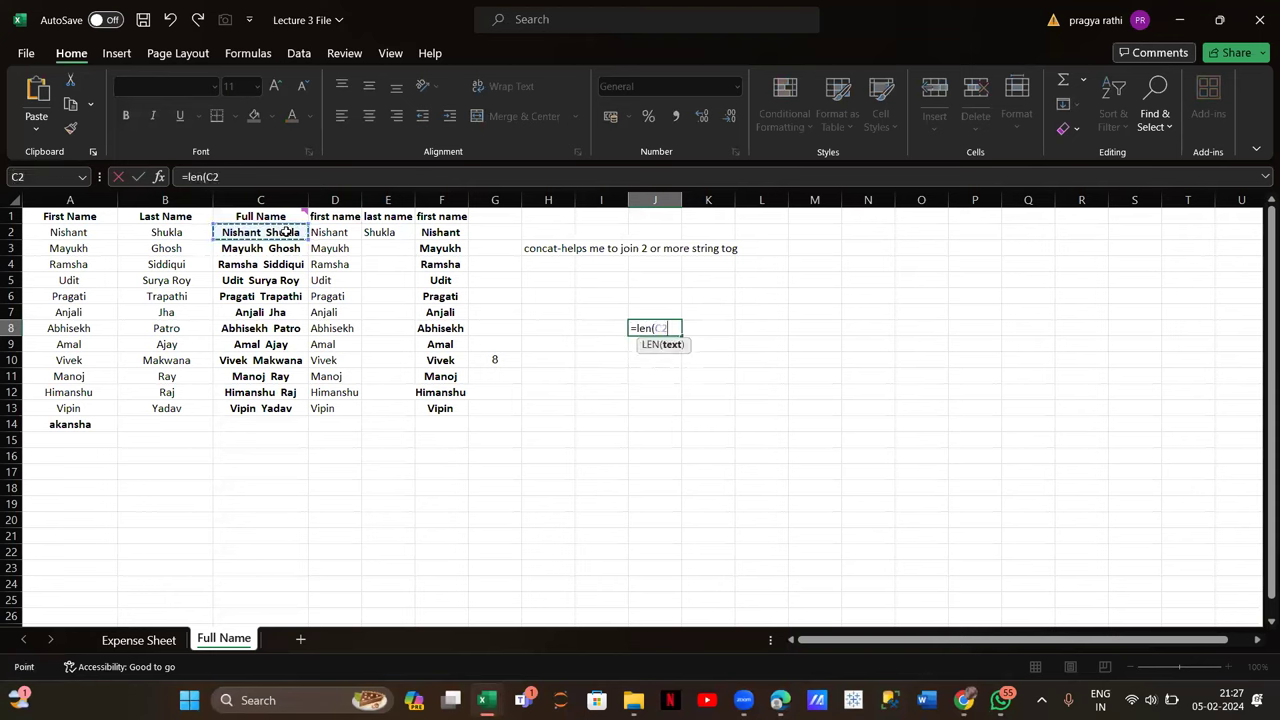
text()-find)
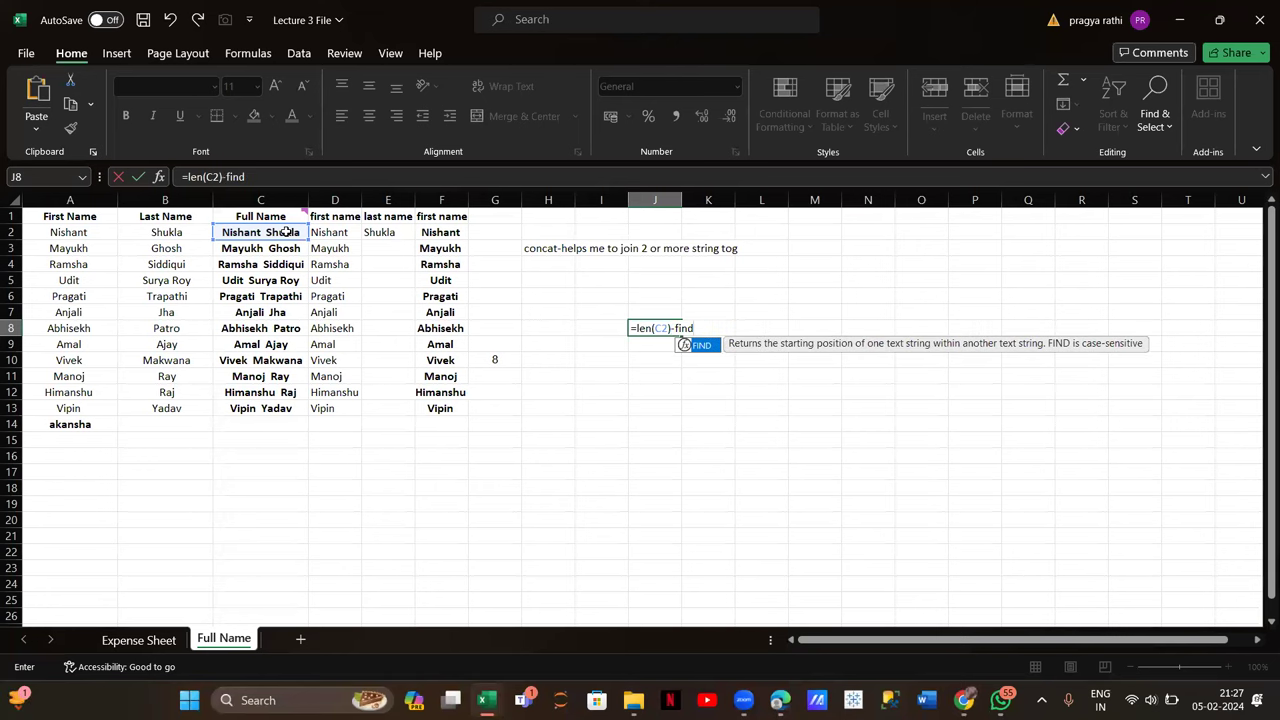
text(()
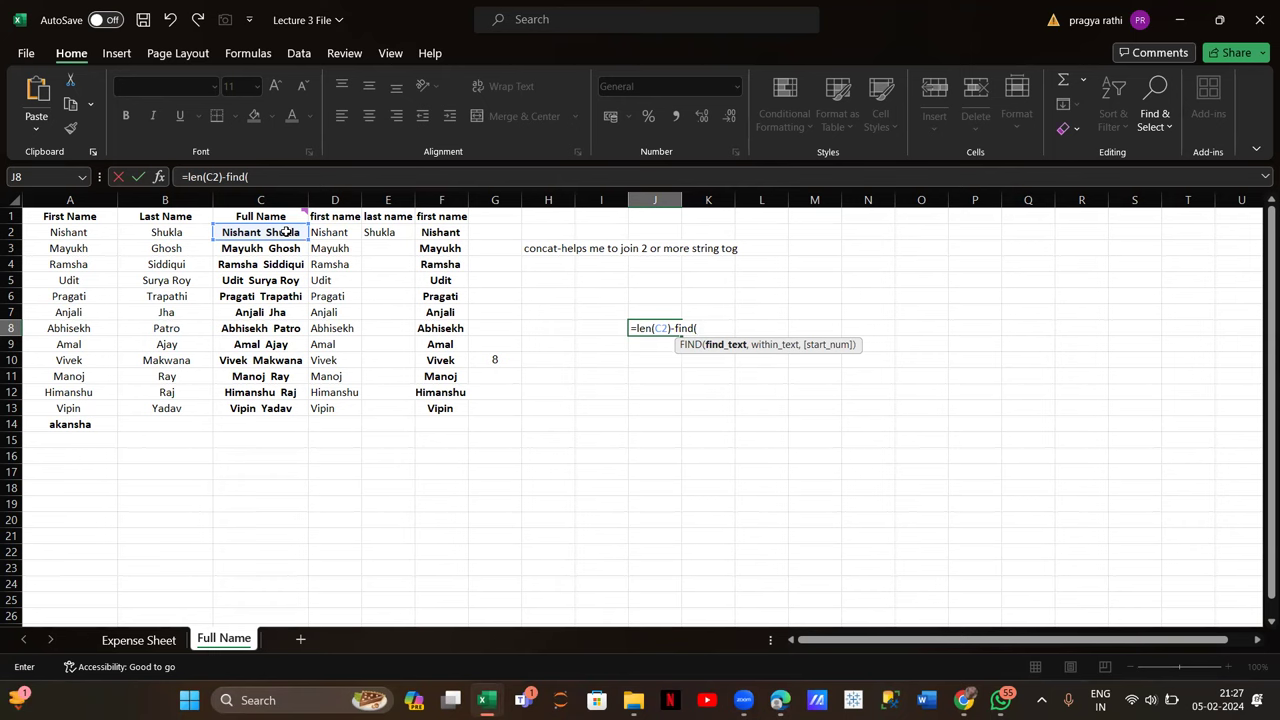
text( " ",)
click(258, 232)
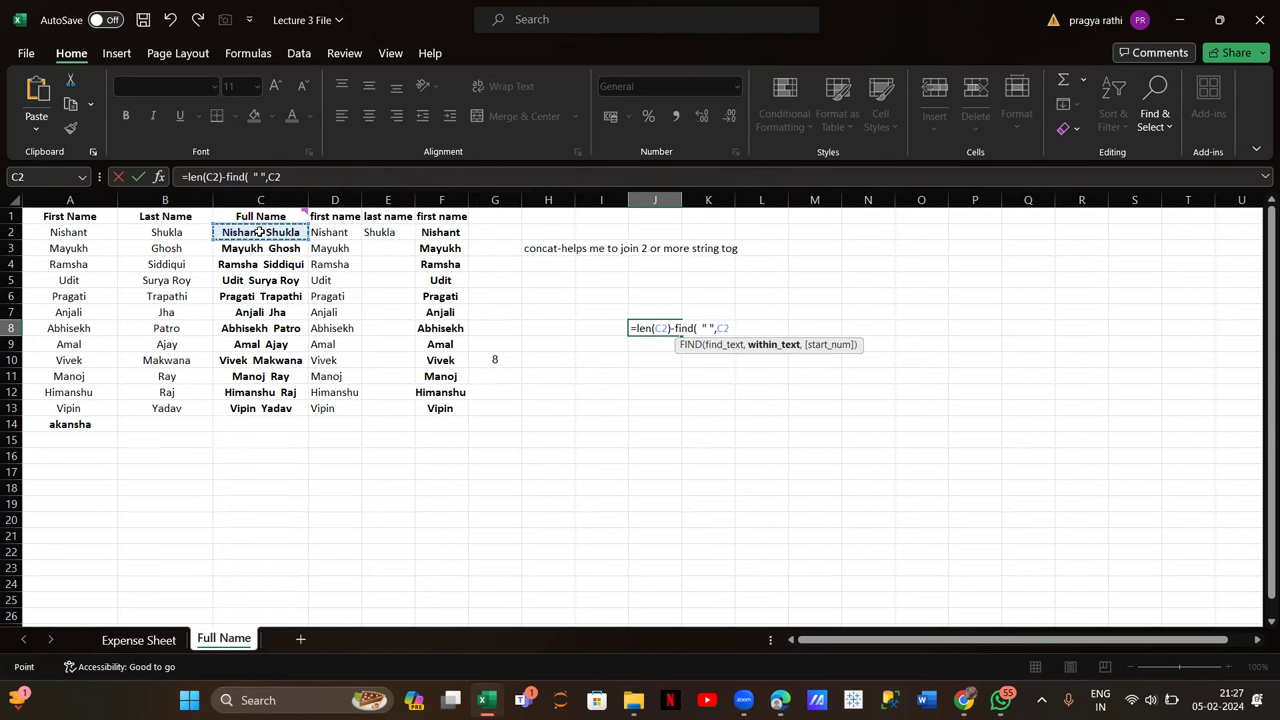
text())
key(Return)
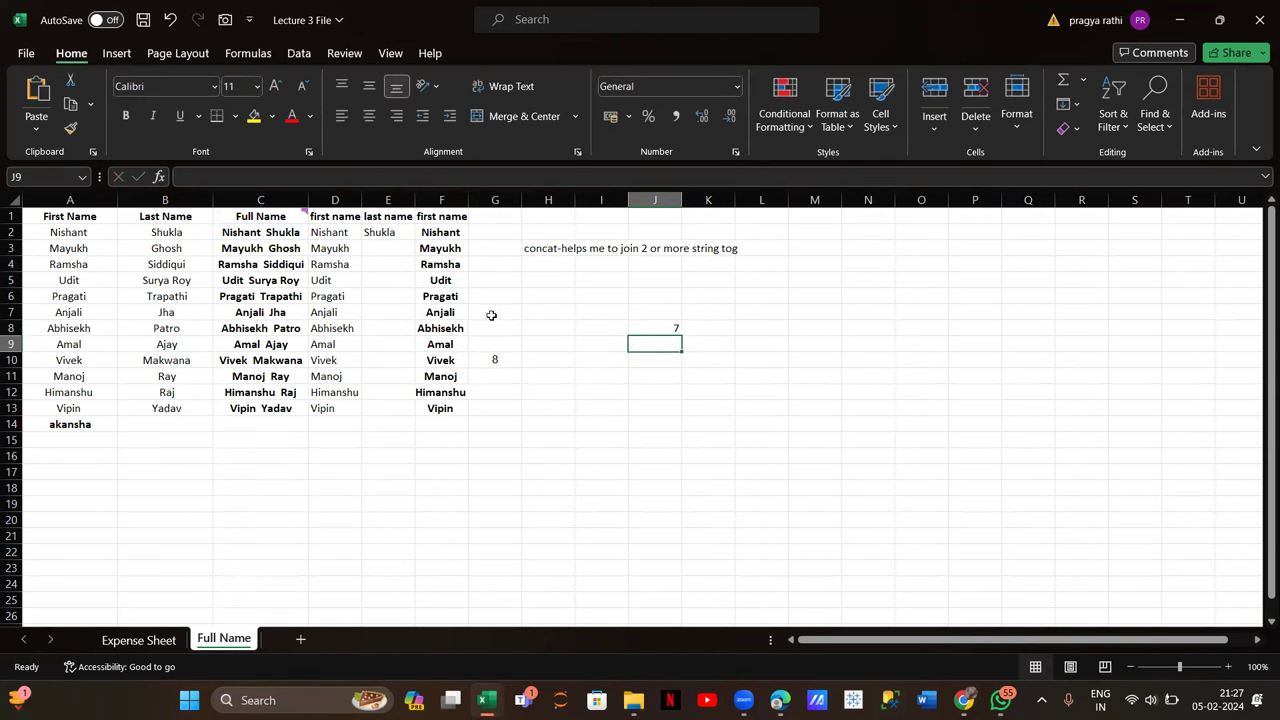
click(640, 322)
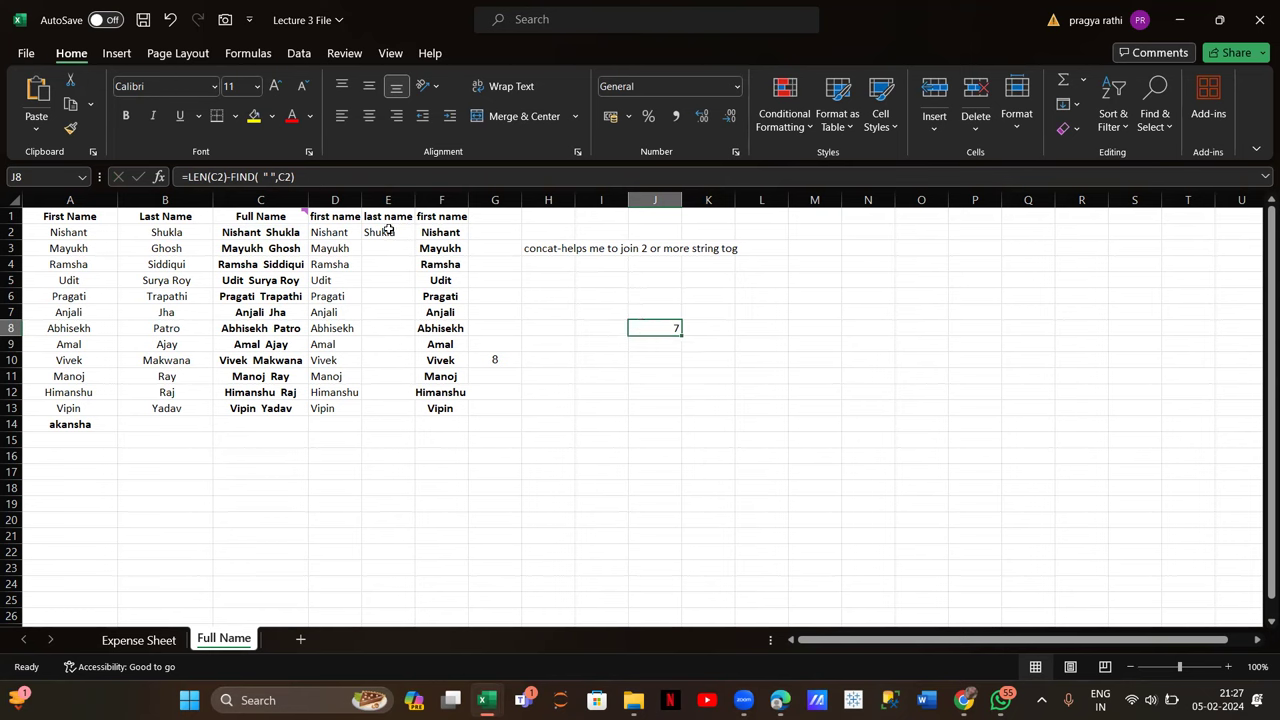
Paste C2's name-joining formula into I11 as a normal paste, then start a sample full name in I9.
click(256, 235)
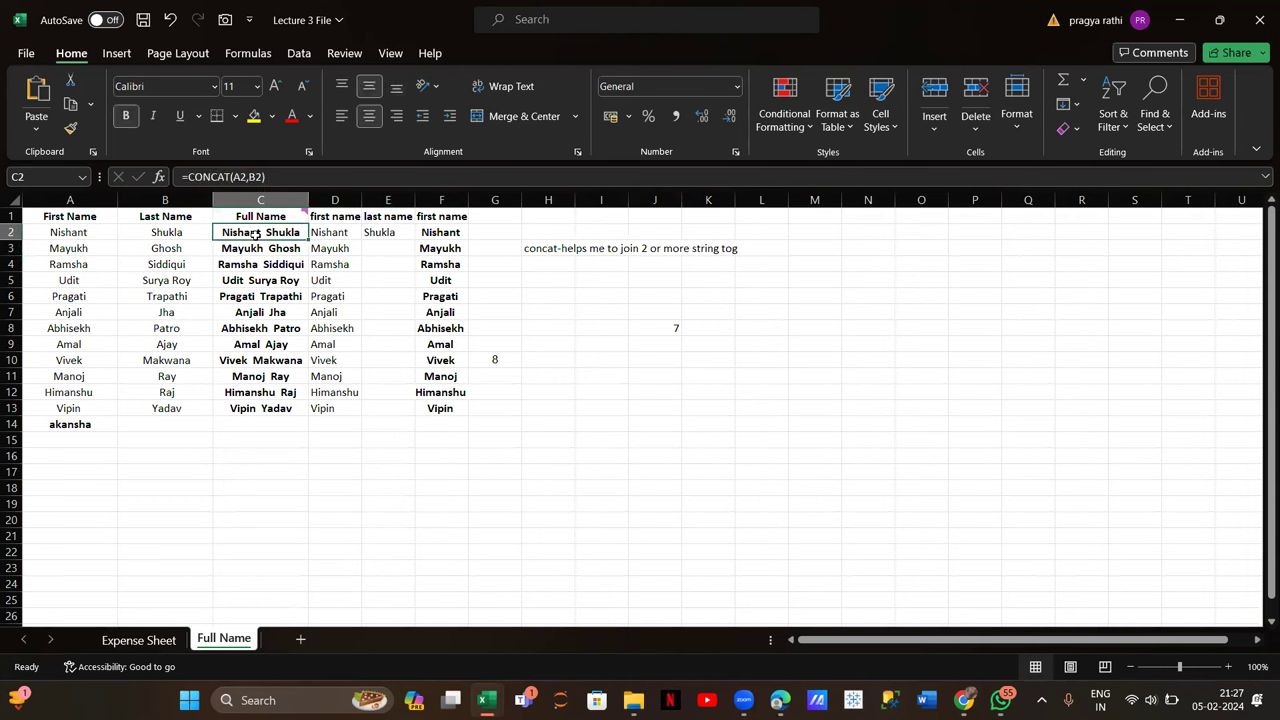
key(ctrl+c)
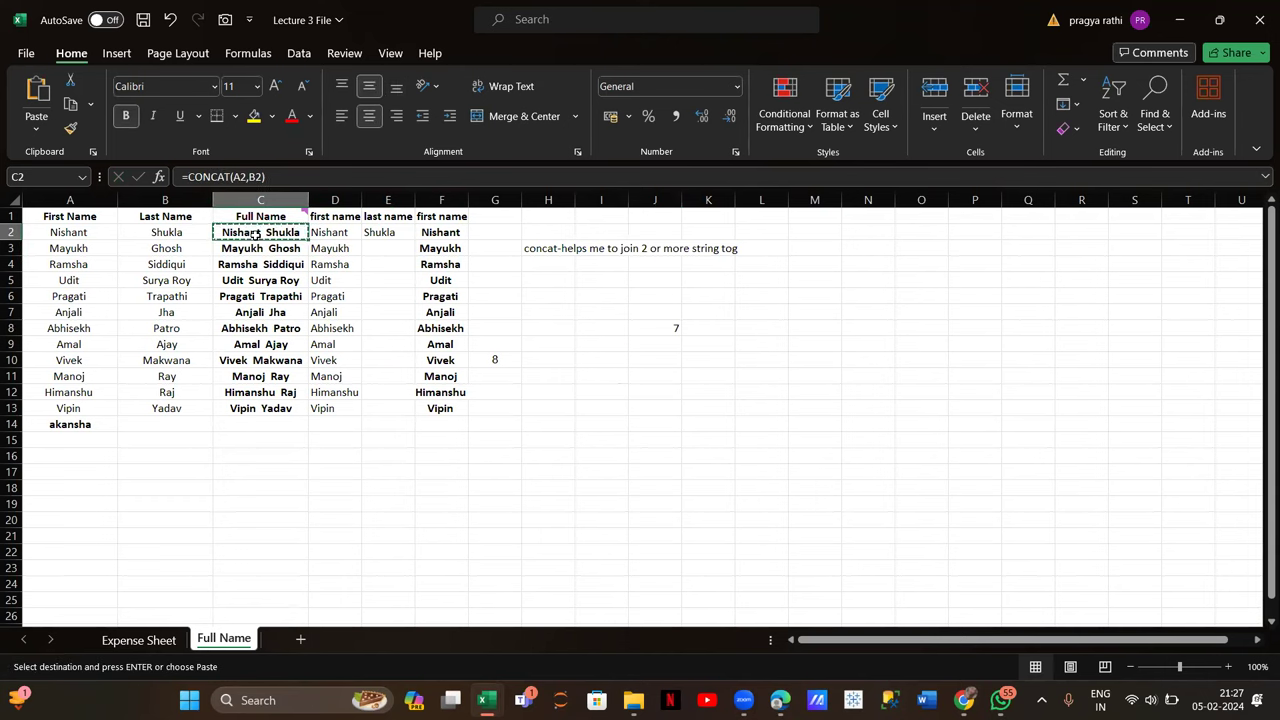
click(623, 379)
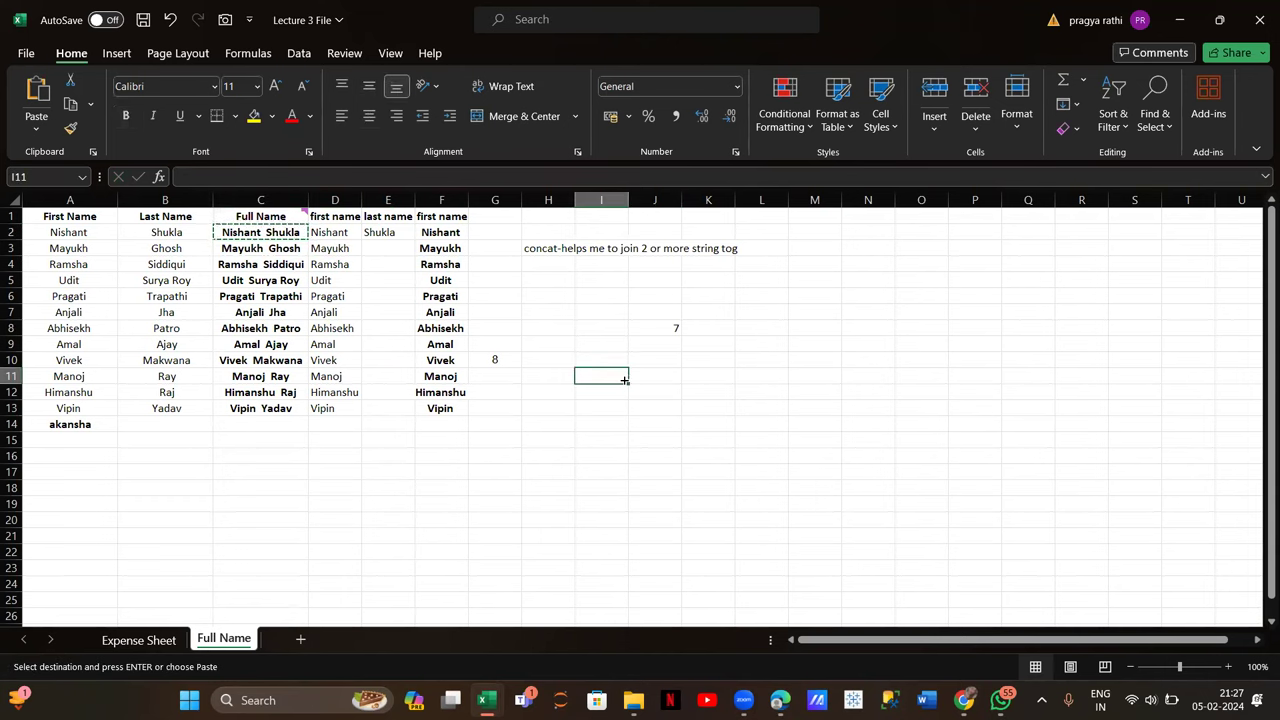
key(ctrl+v)
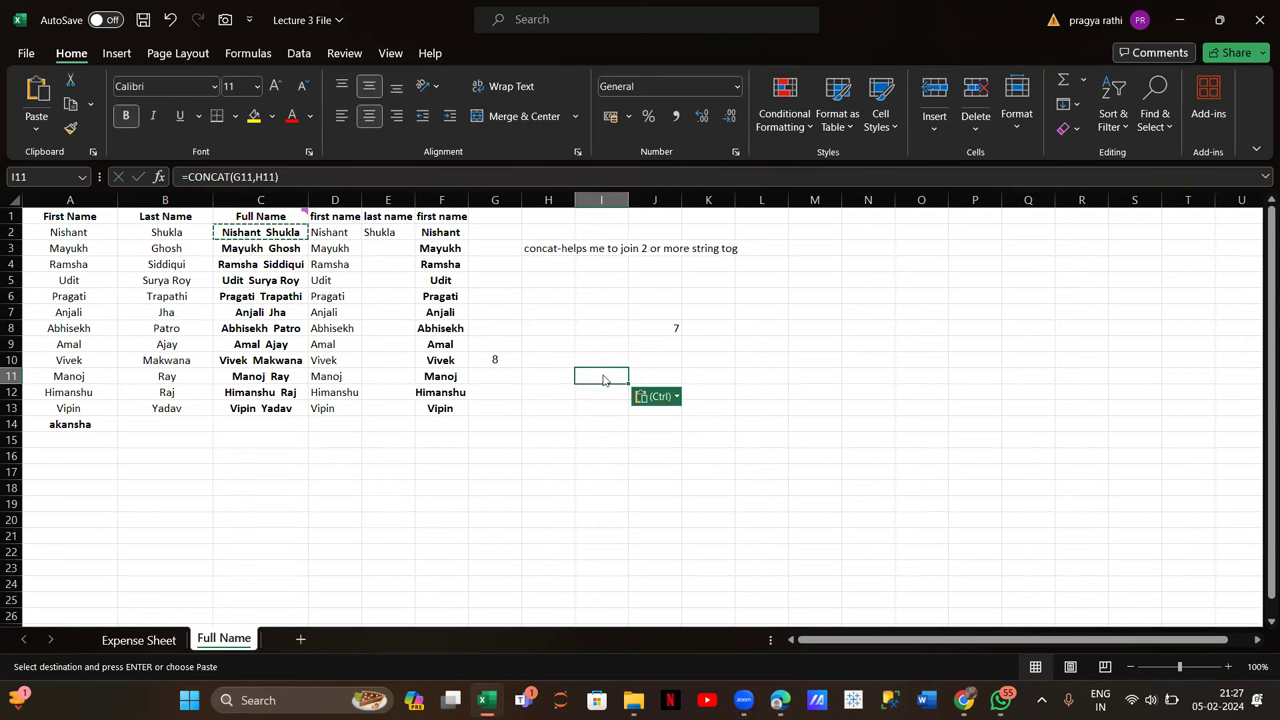
click(656, 396)
key(Escape)
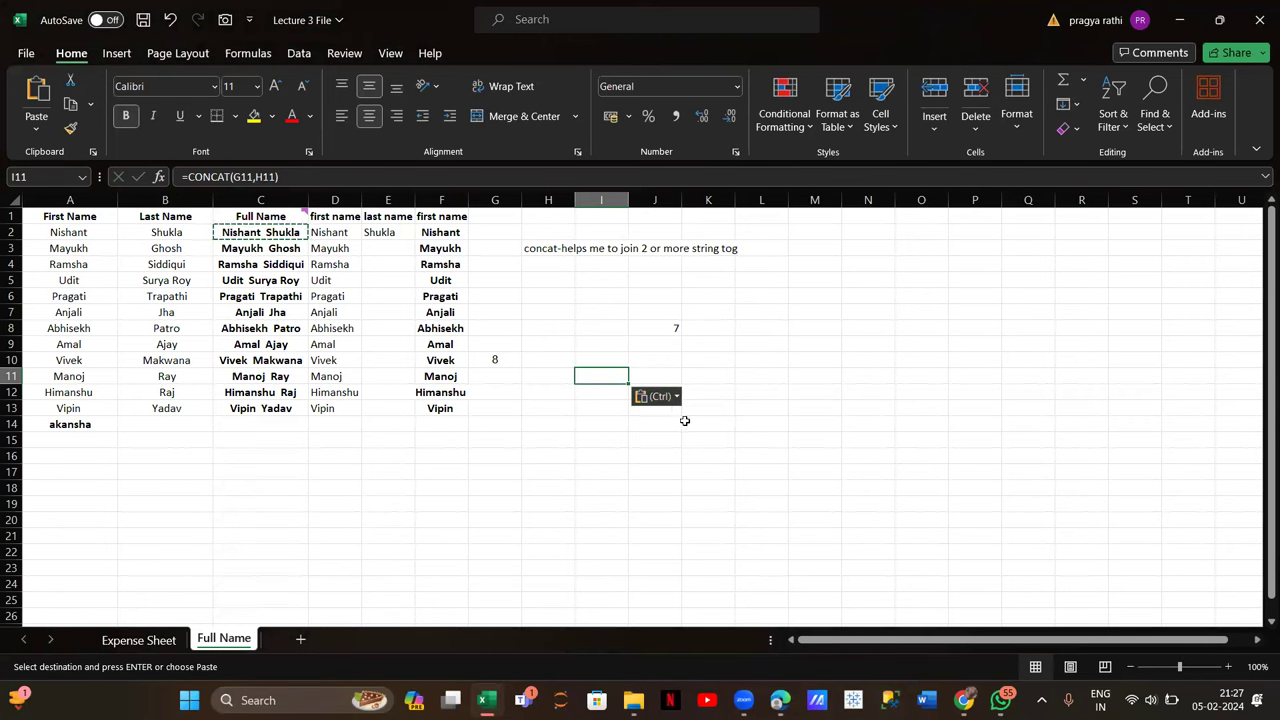
click(670, 397)
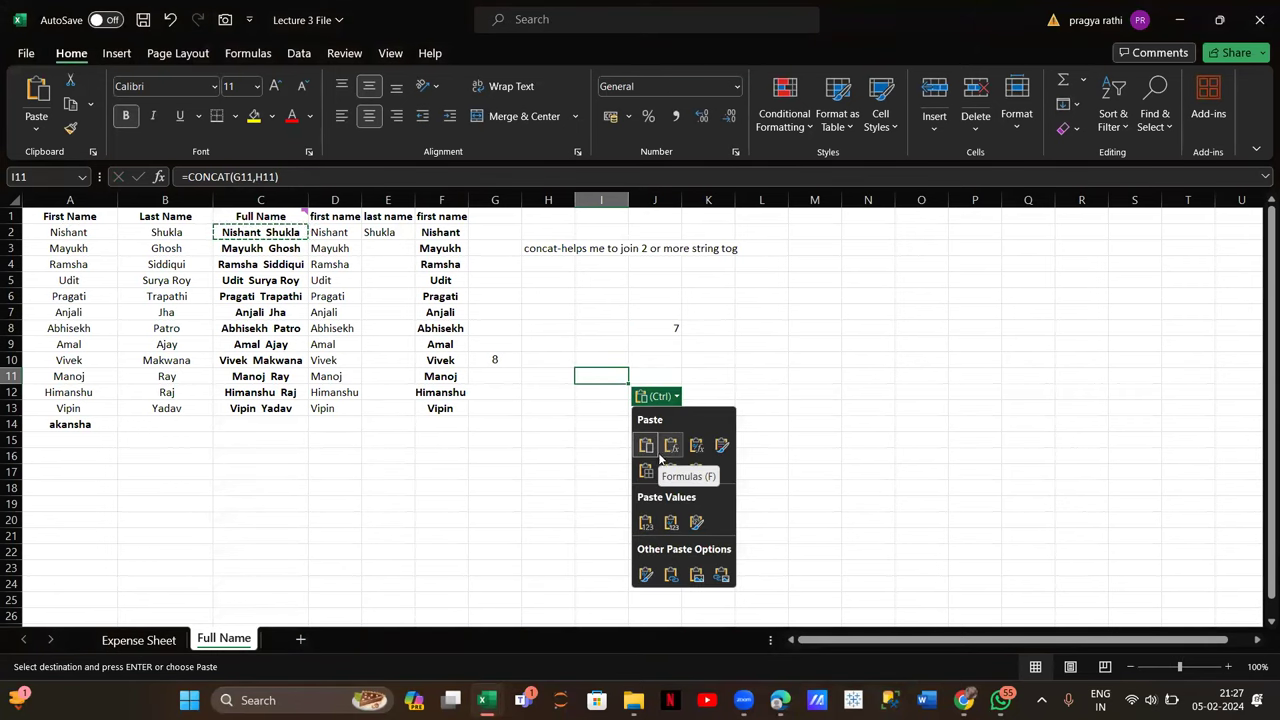
click(645, 450)
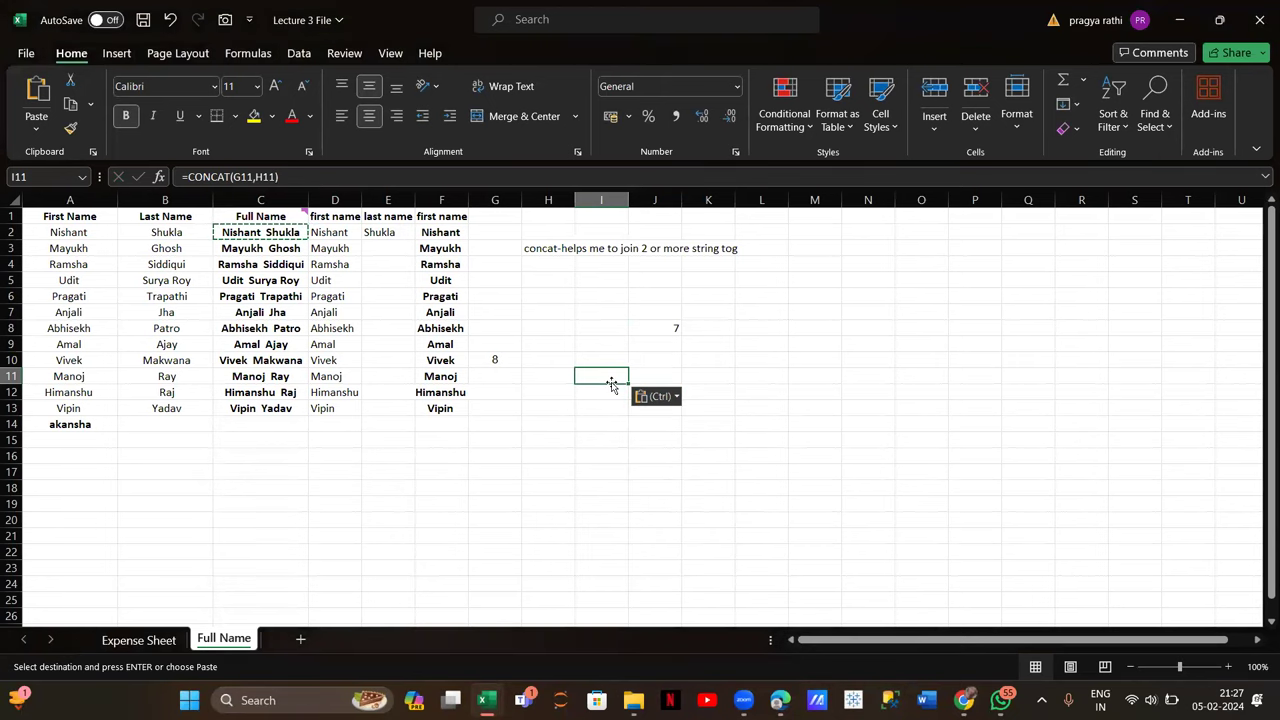
click(605, 346)
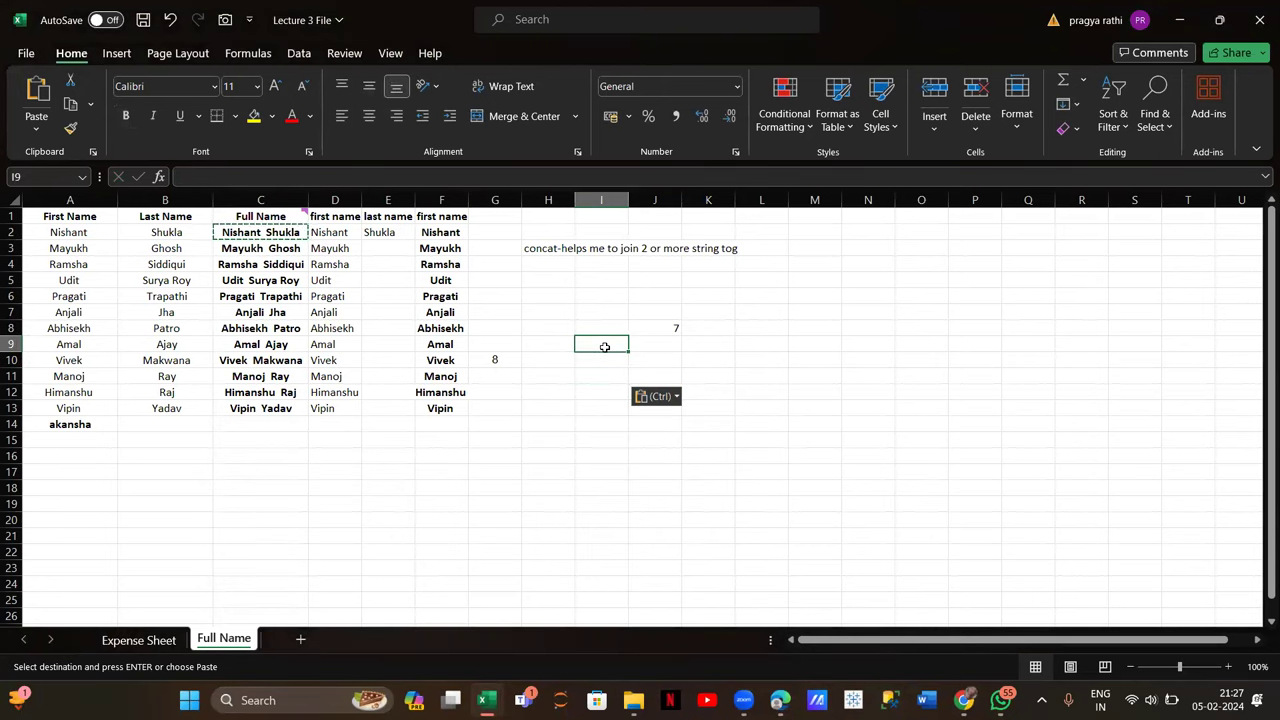
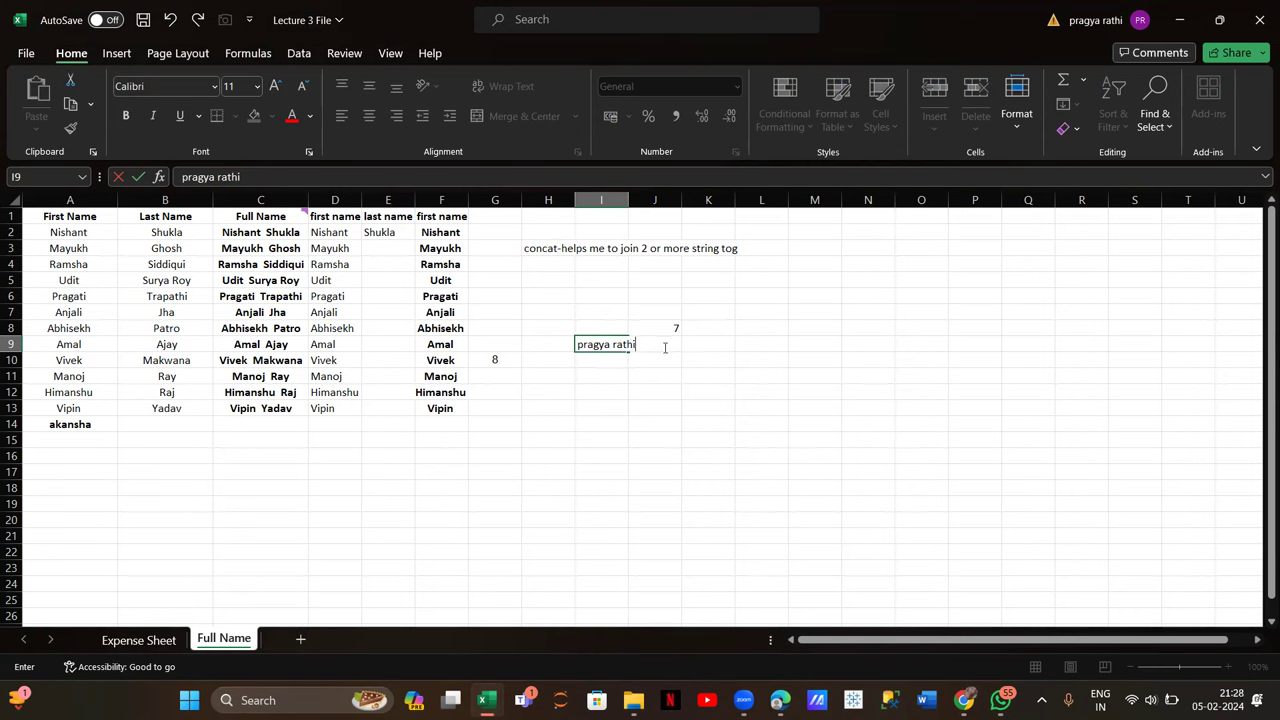
Enter a sample name example in J10 and its surname in L10.
click(660, 361)
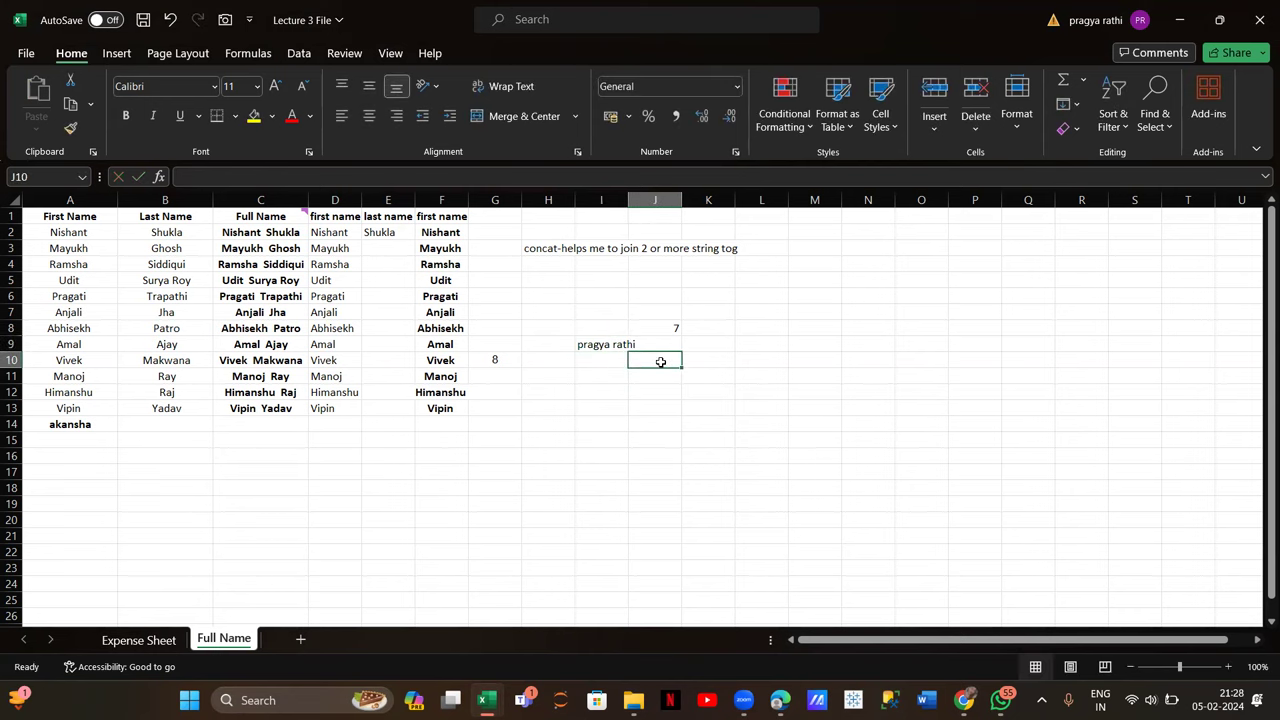
key(BackSpace)
key(BackSpace)
key(BackSpace)
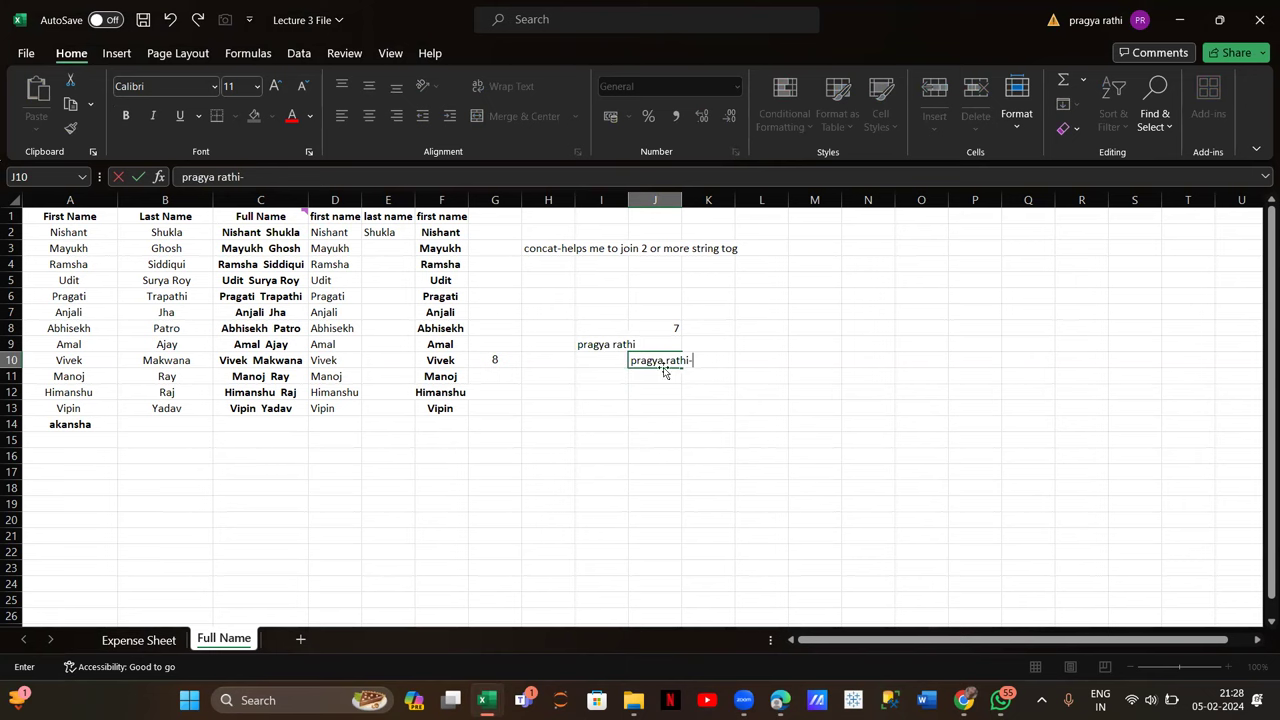
click(740, 364)
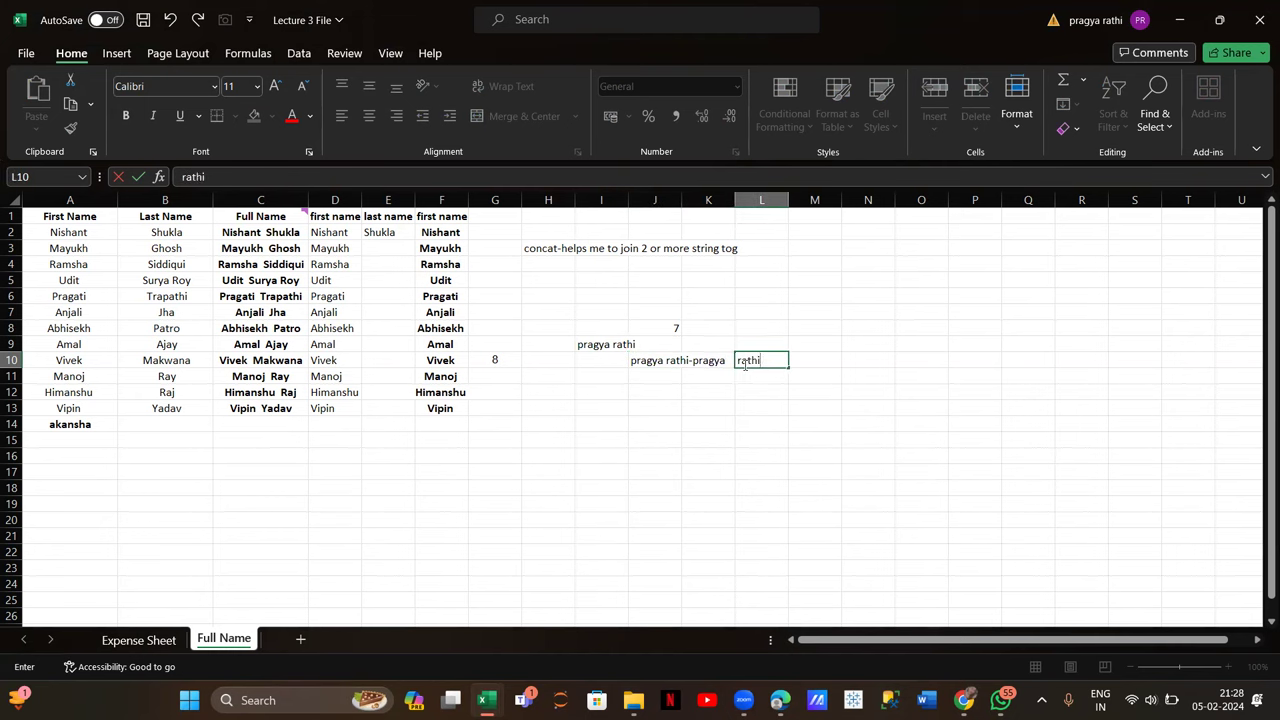
click(659, 372)
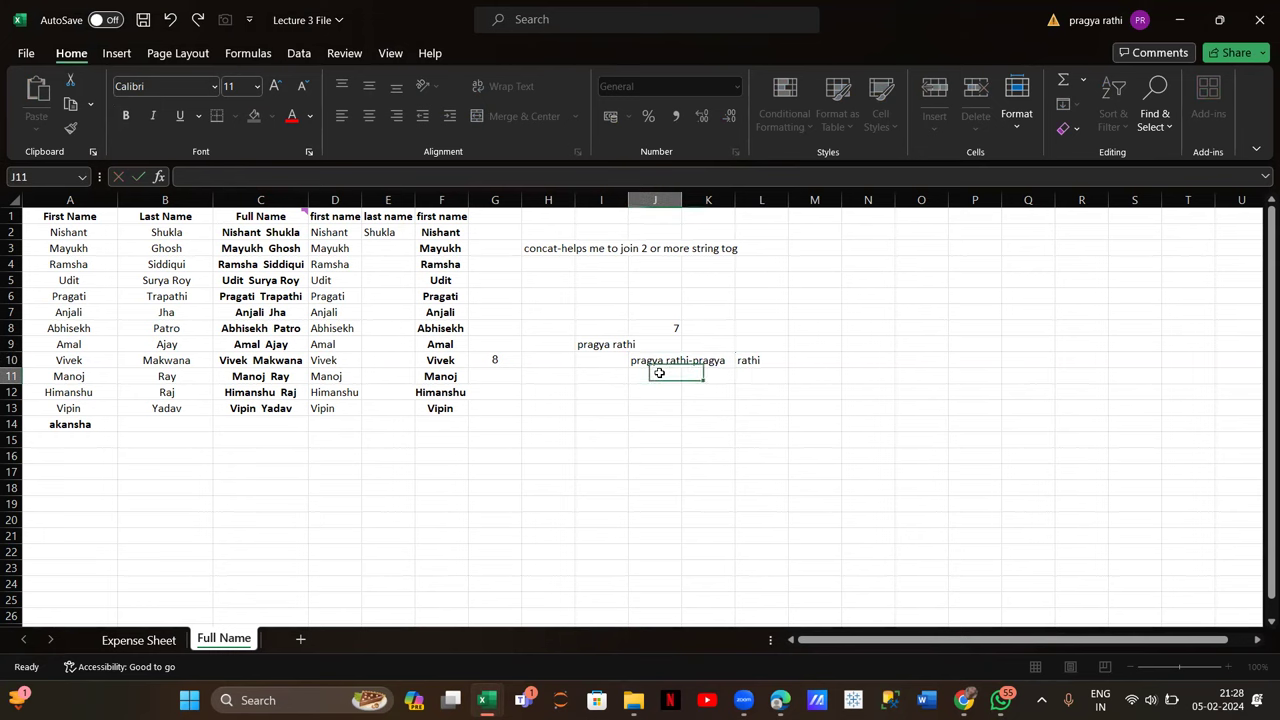
Add the practice notes 'len' in J11 and 'find(" ", )' in K11.
text(len()
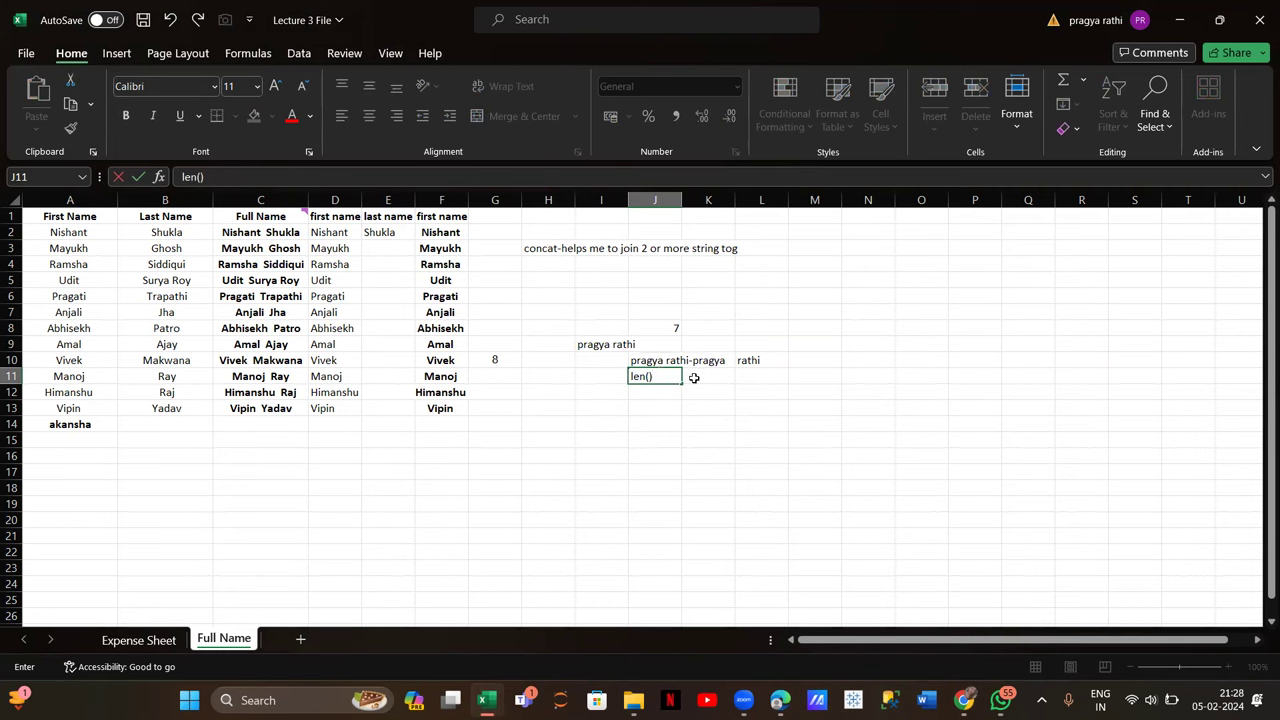
click(697, 375)
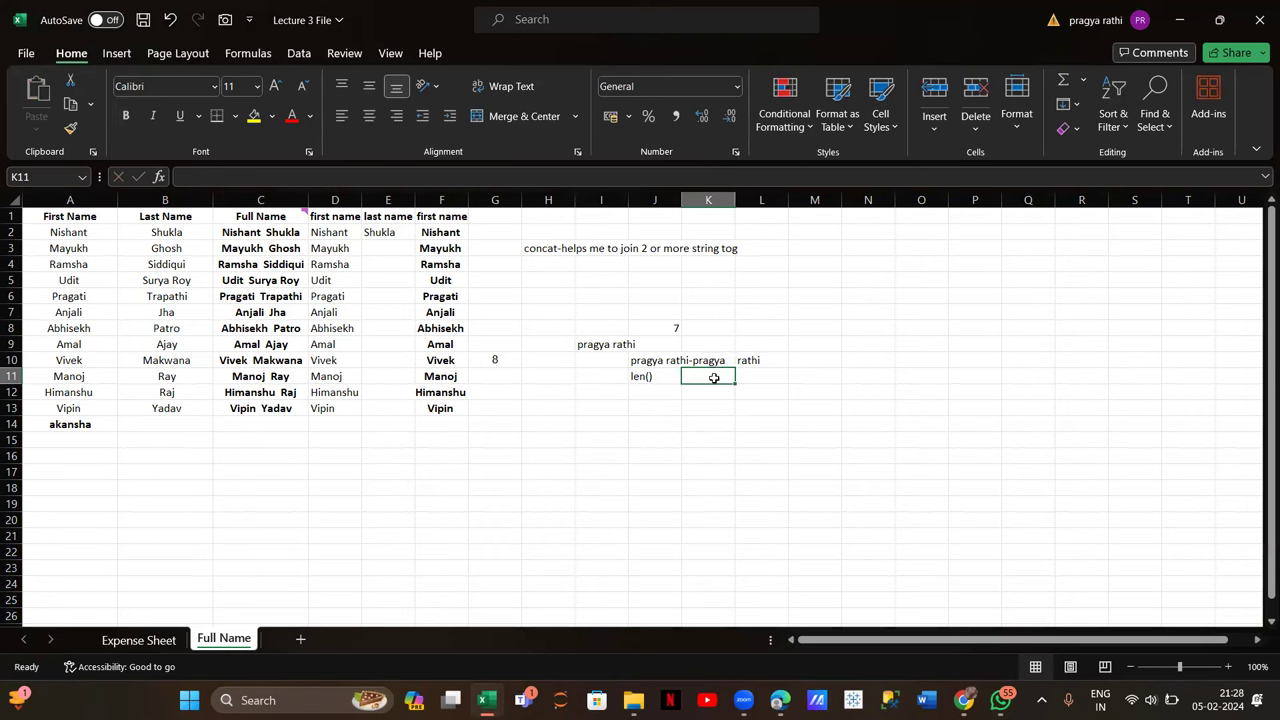
text(find()
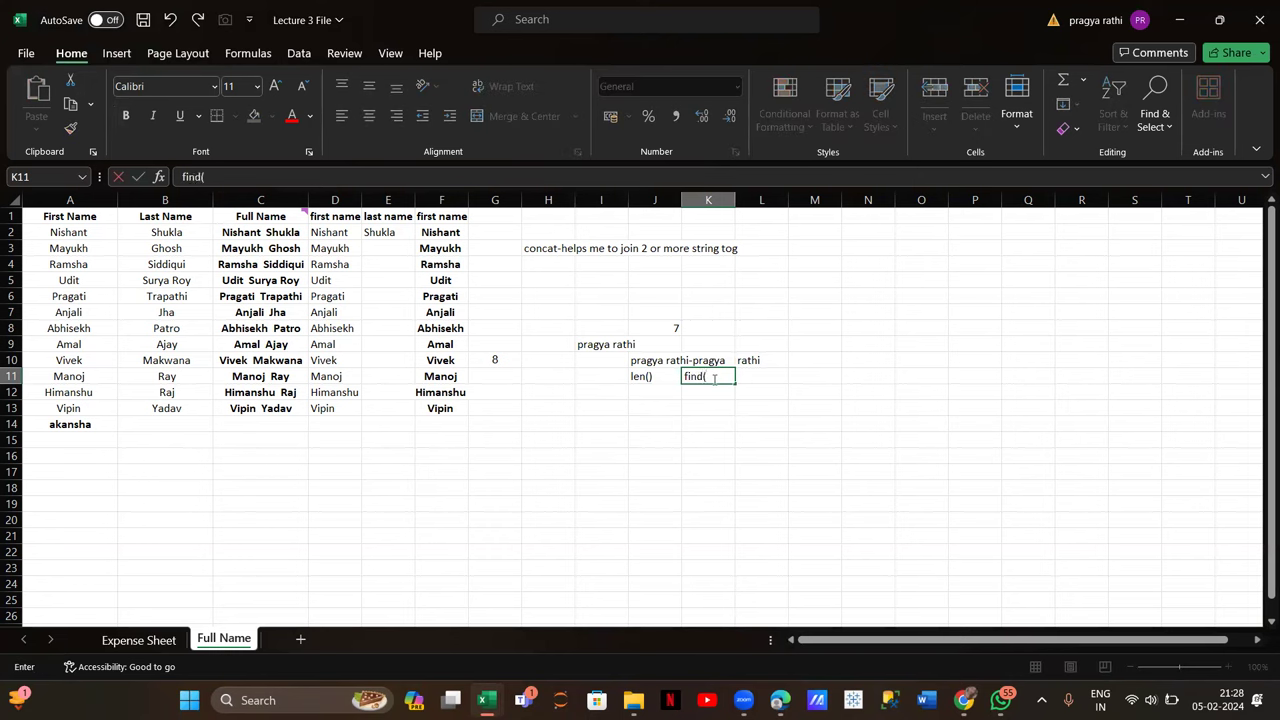
text(" ", ))
In E2's RIGHT formula, replace the fixed count 6 with LEN(C2)-FIND(".
click(397, 231)
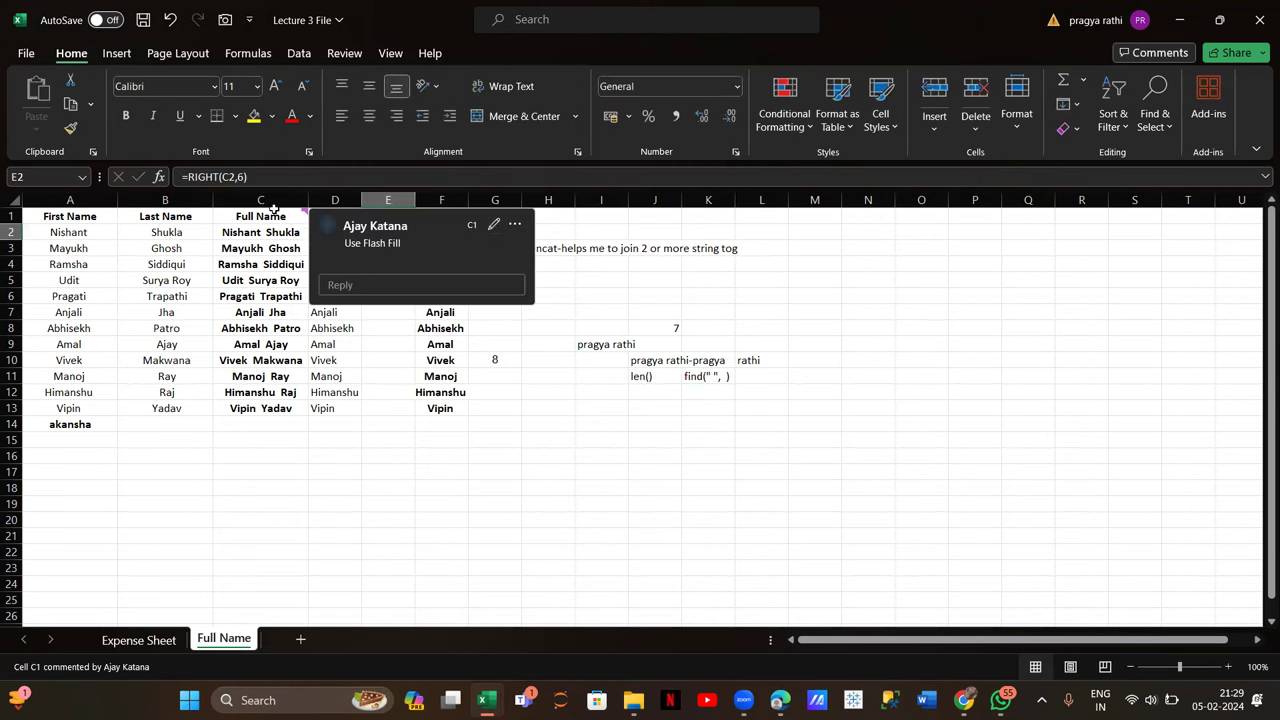
click(245, 177)
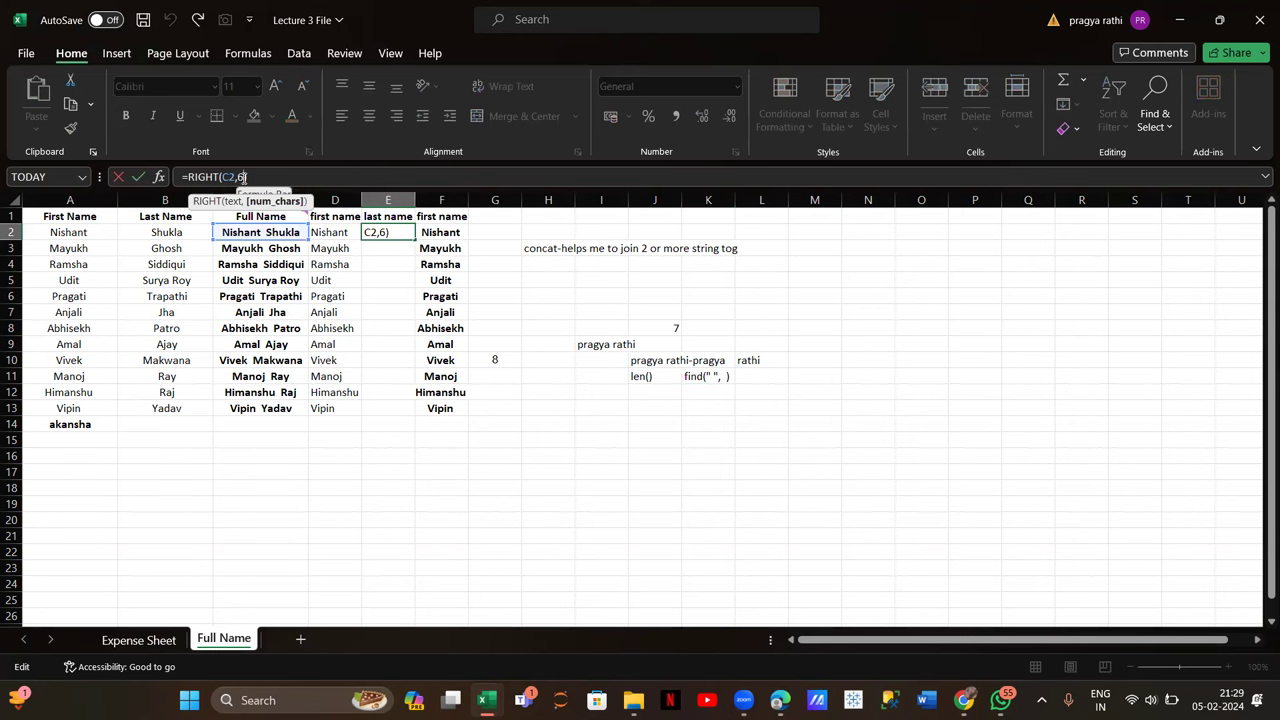
key(BackSpace)
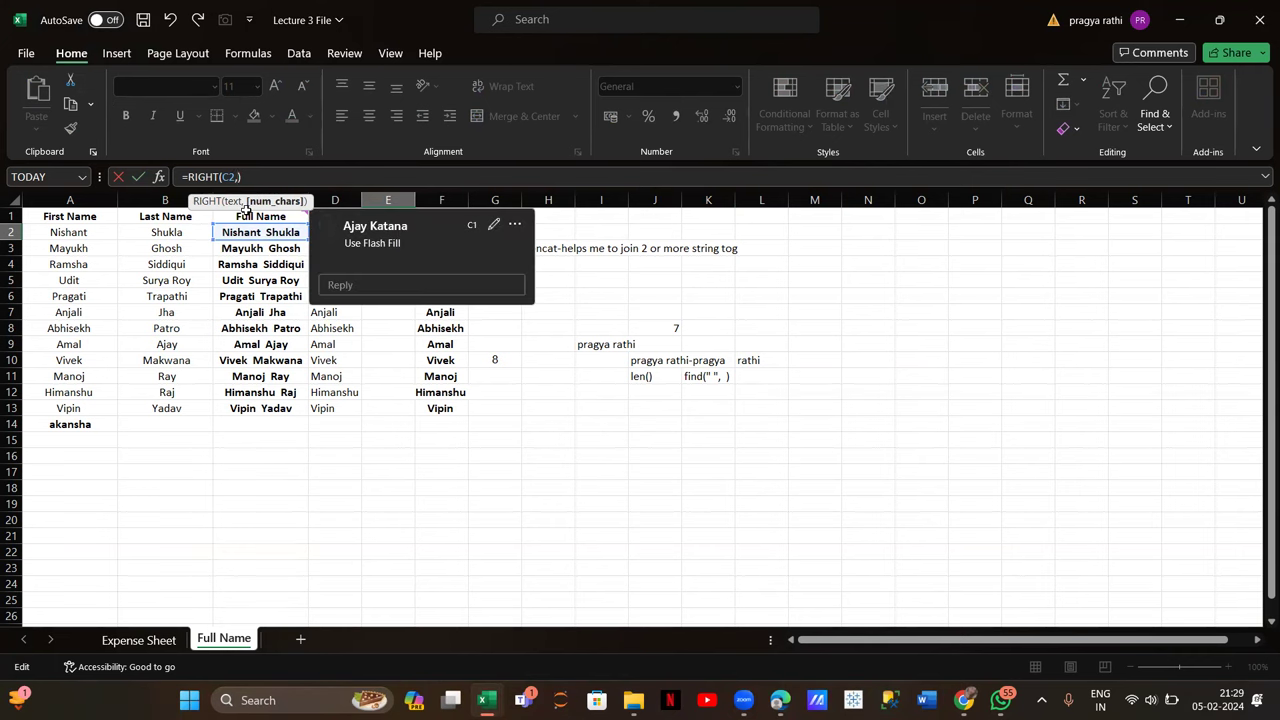
text(len()
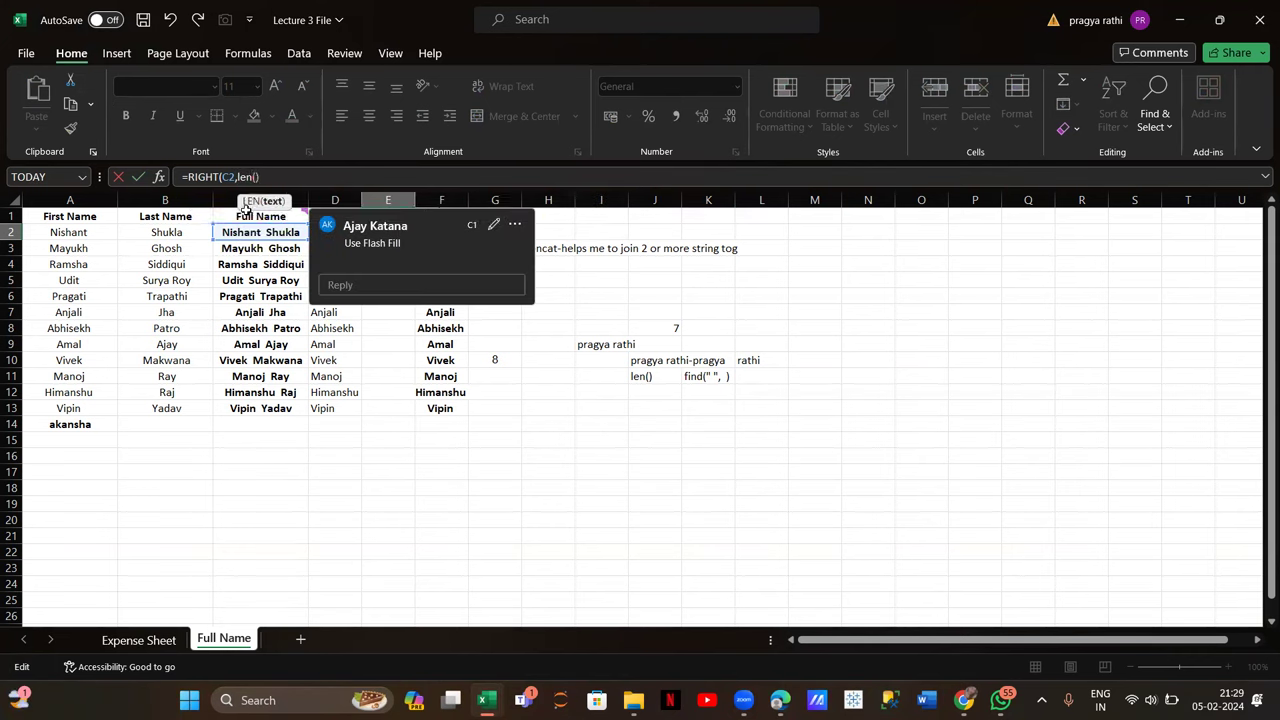
click(253, 232)
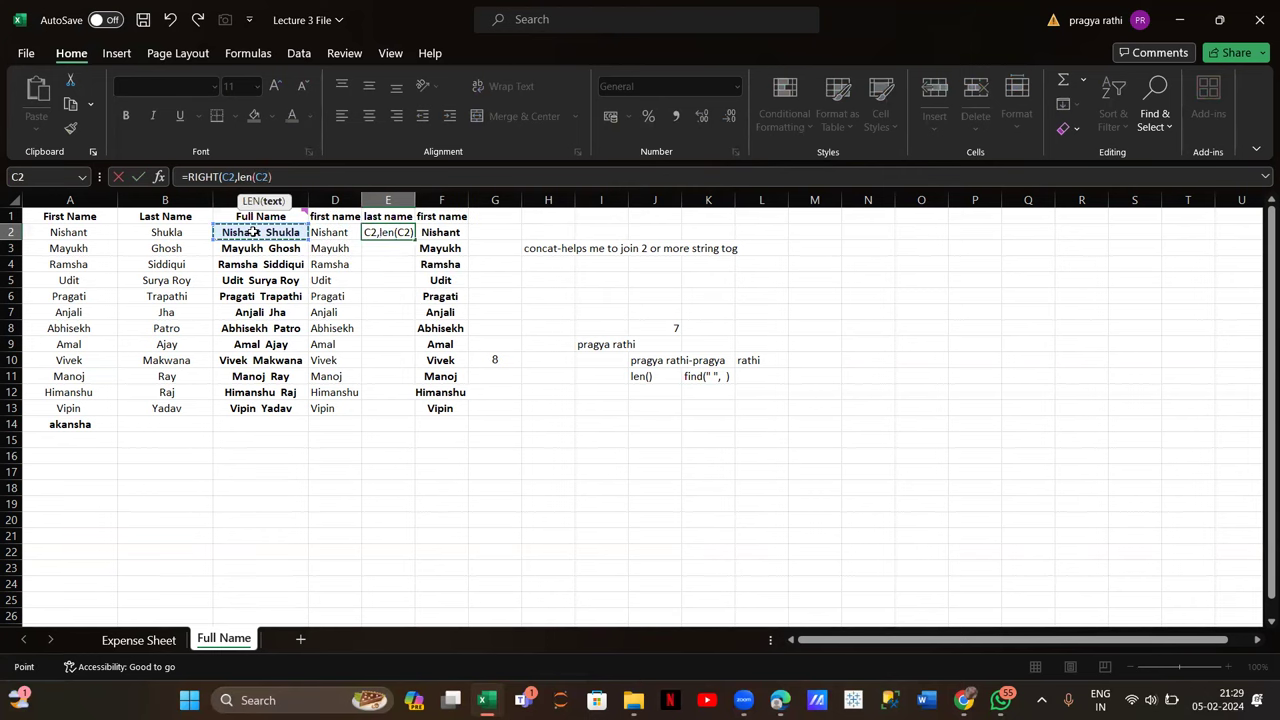
text()-)
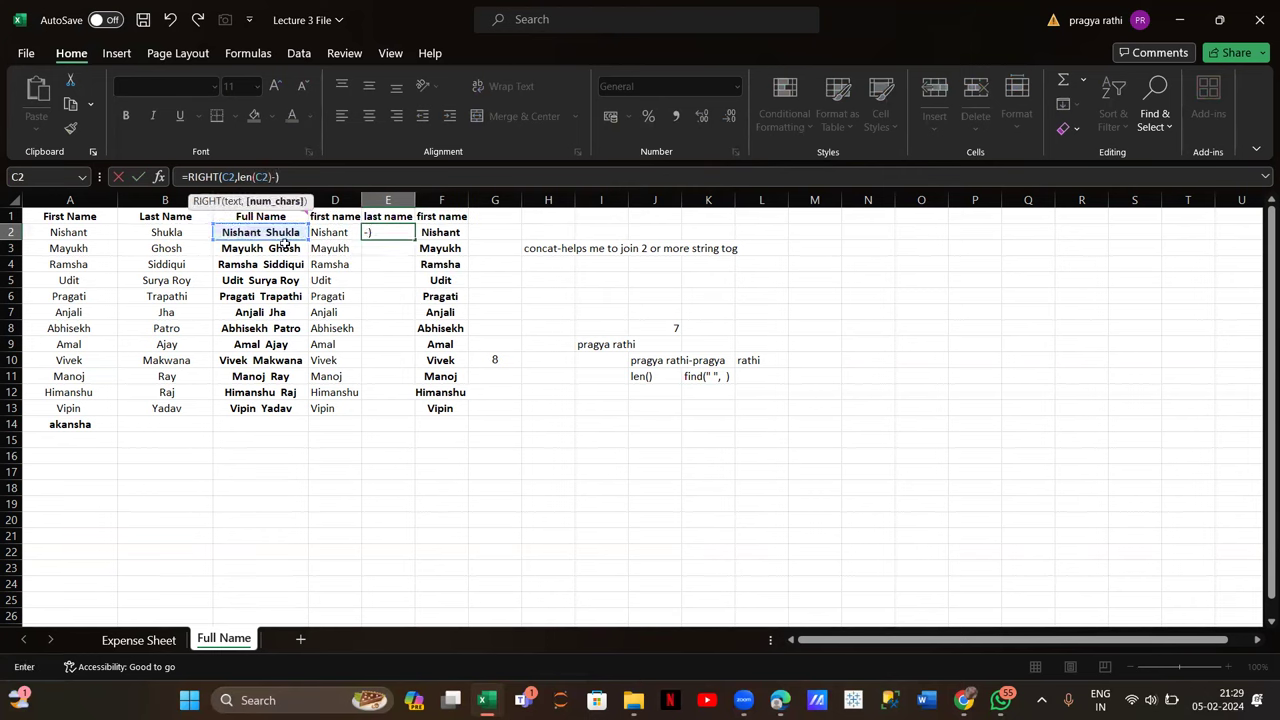
mouse_move(225, 229)
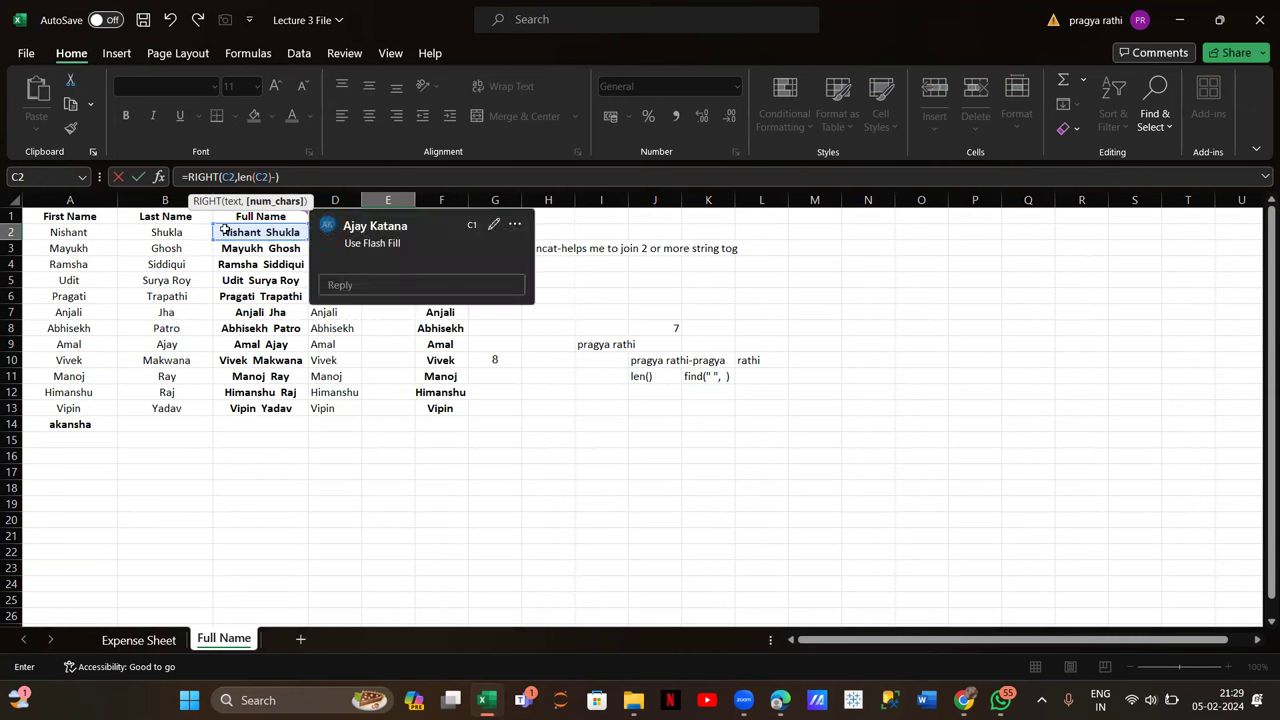
text(find)
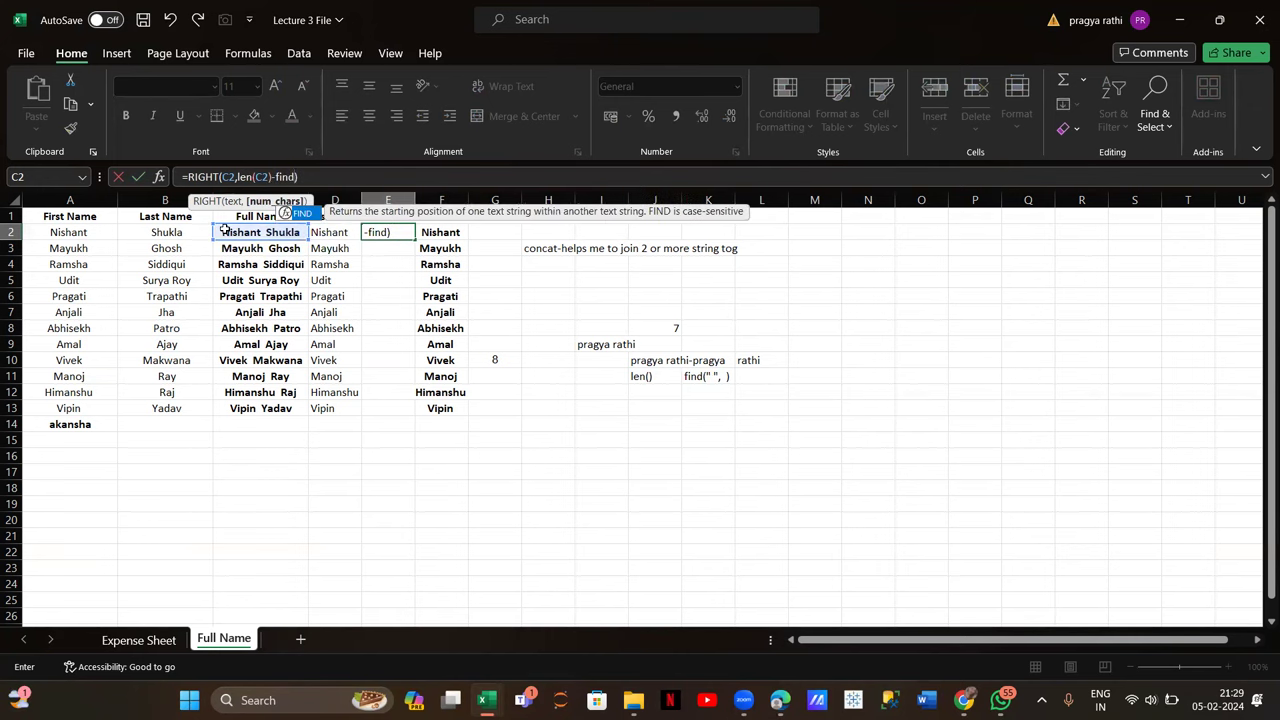
text((")
key(Return)
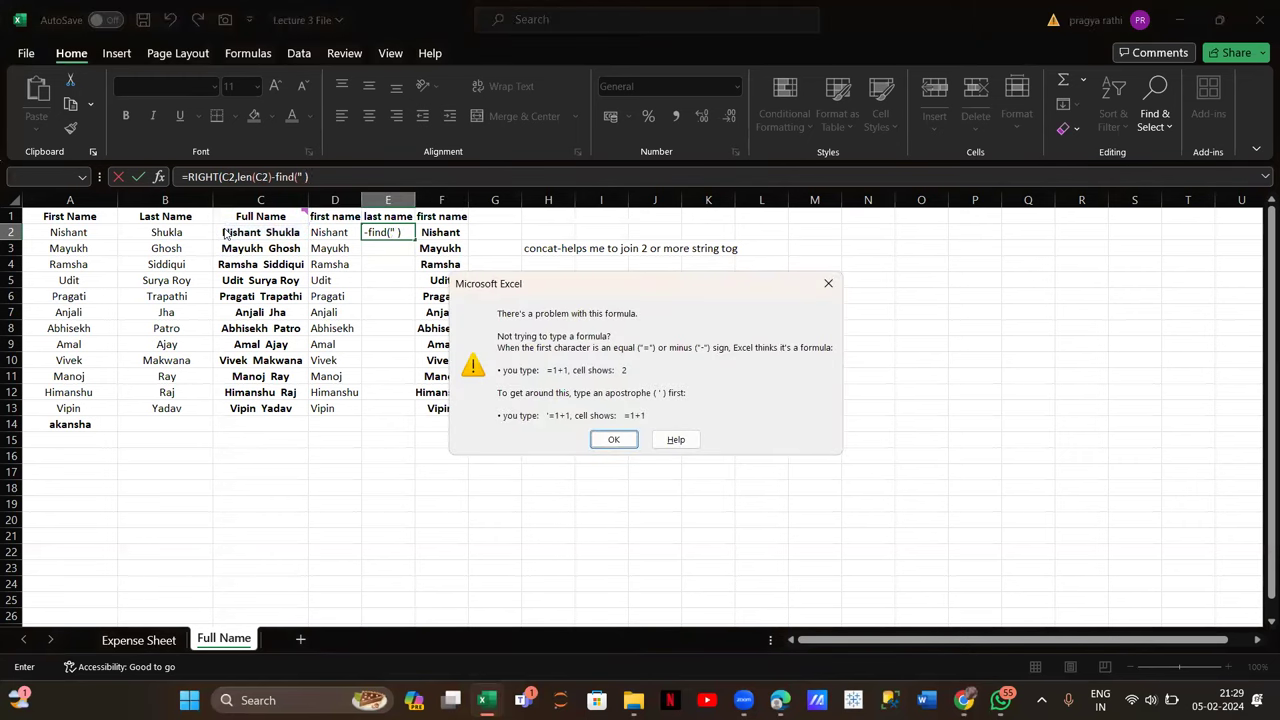
click(828, 283)
Complete =RIGHT(C2,LEN(C2)-FIND(" ",C2)) in E2 and fill it down to E13.
click(303, 177)
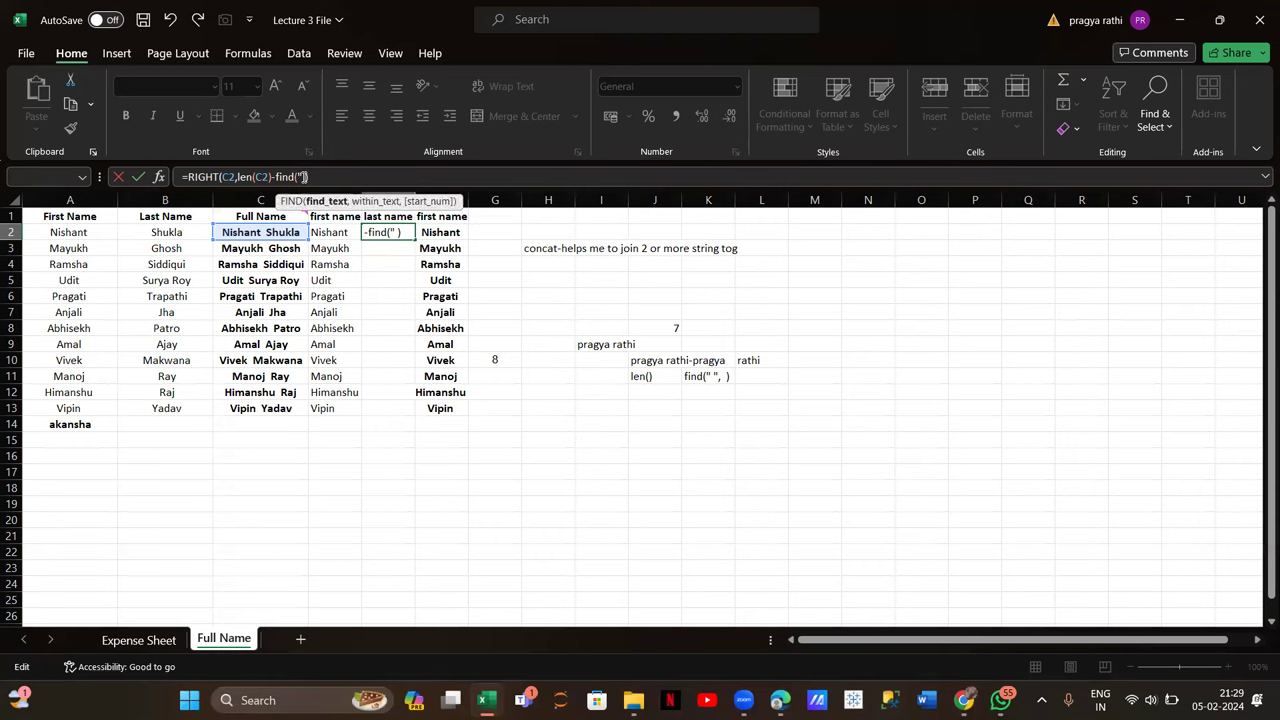
text(",)
click(283, 232)
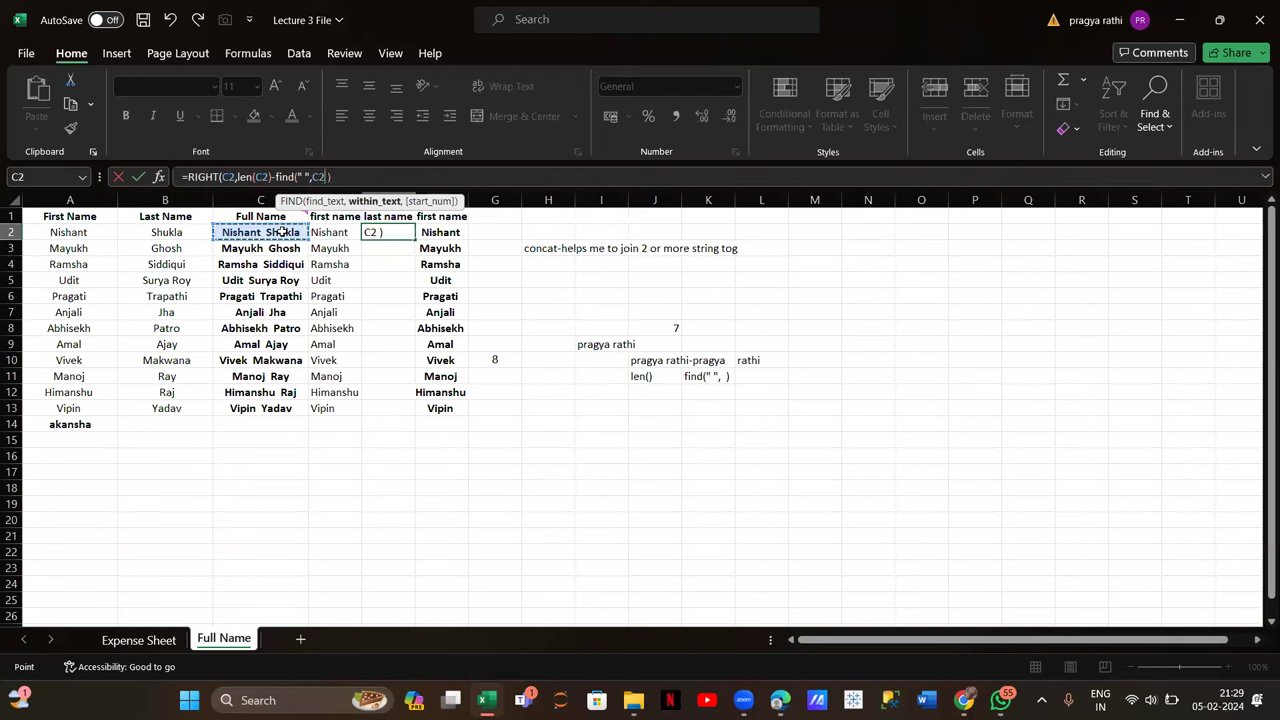
text())
key(Return)
click(372, 233)
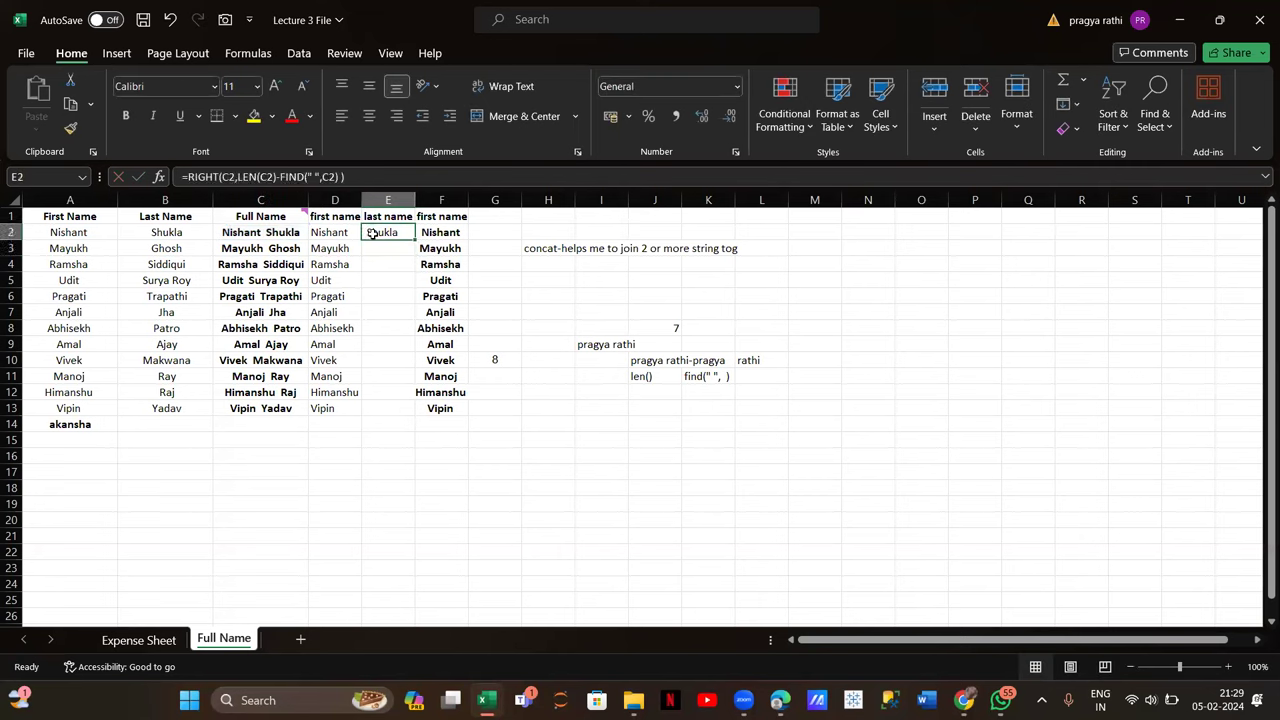
drag(413, 240, 413, 412)
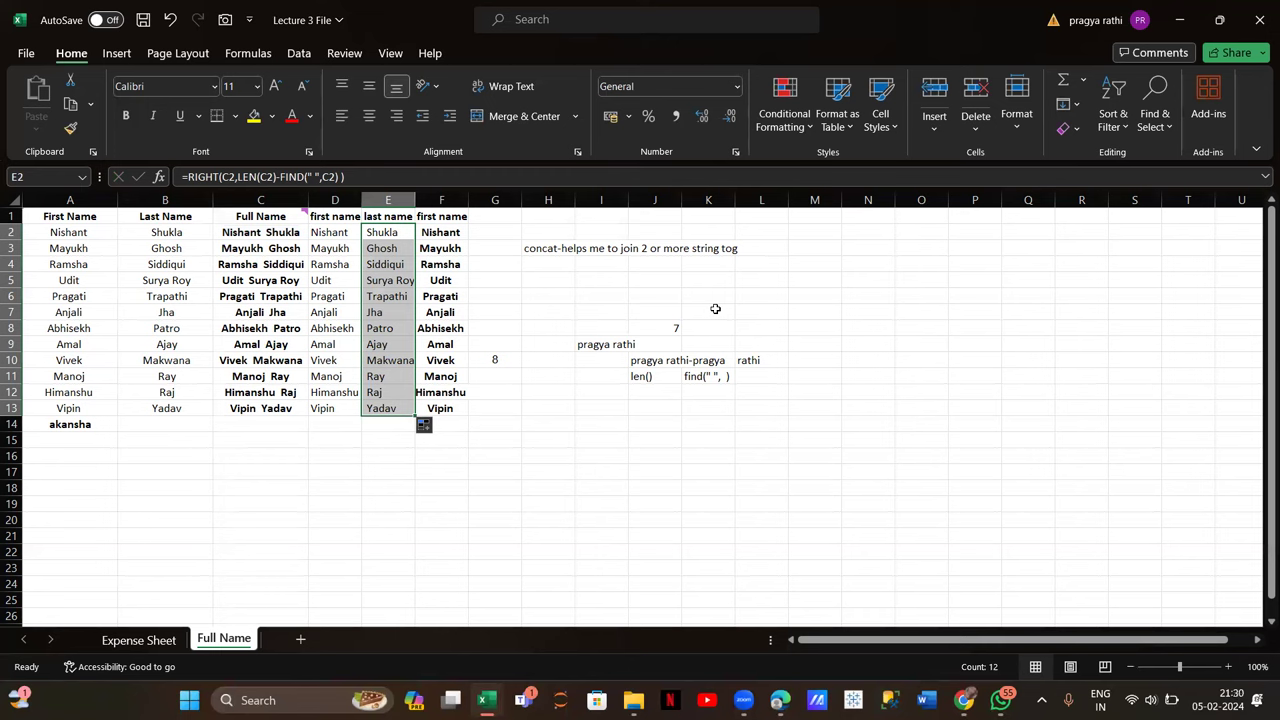
Type a sample full name in I15 and draft the note 'len( -find(" ", )' in J16.
click(589, 447)
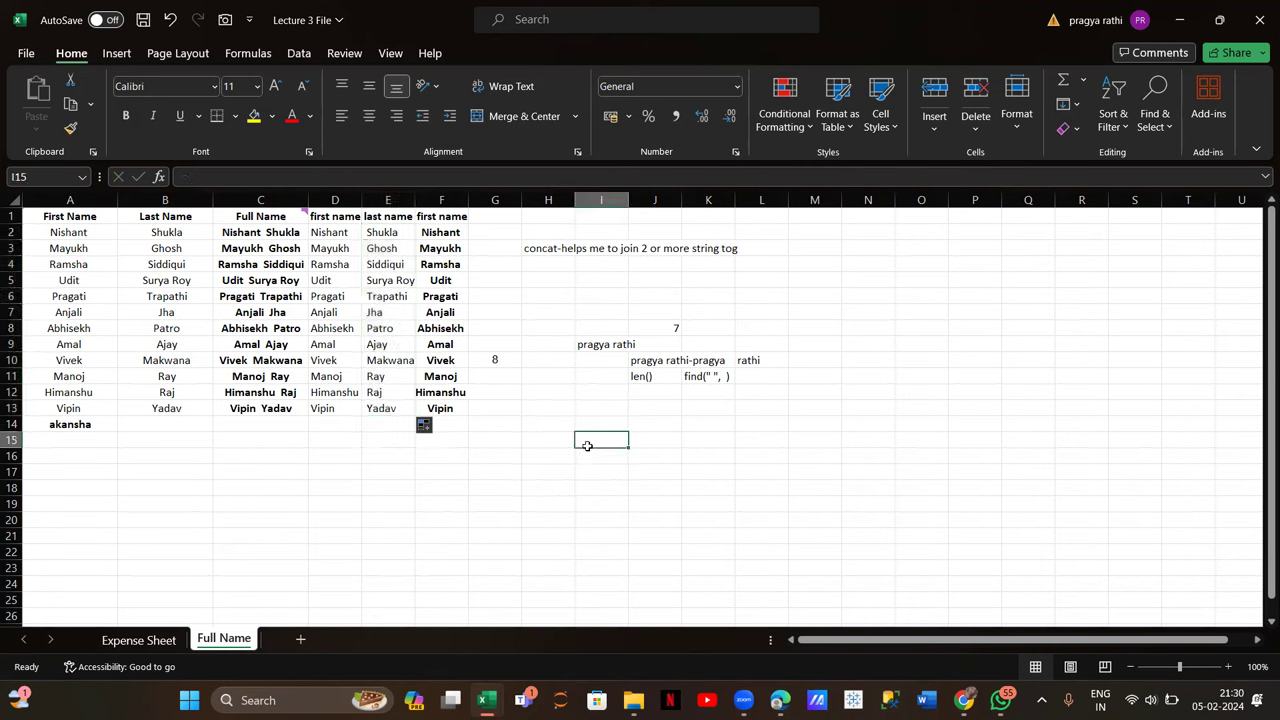
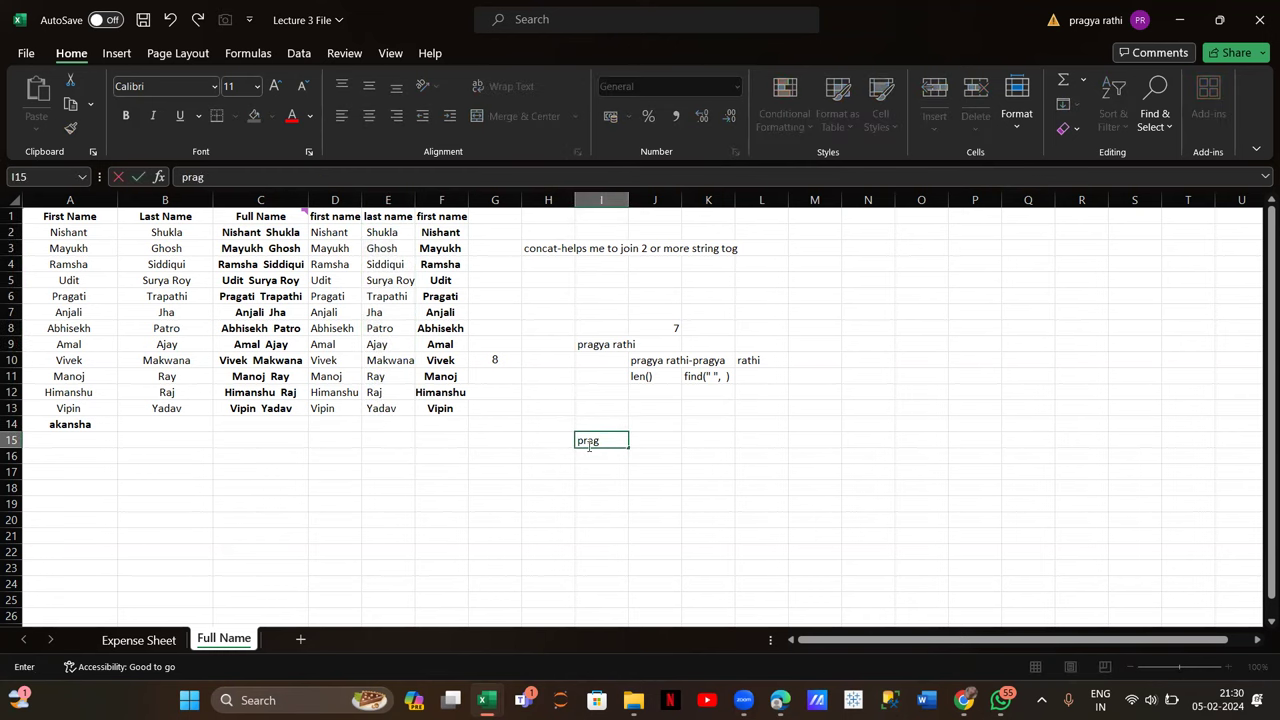
click(663, 456)
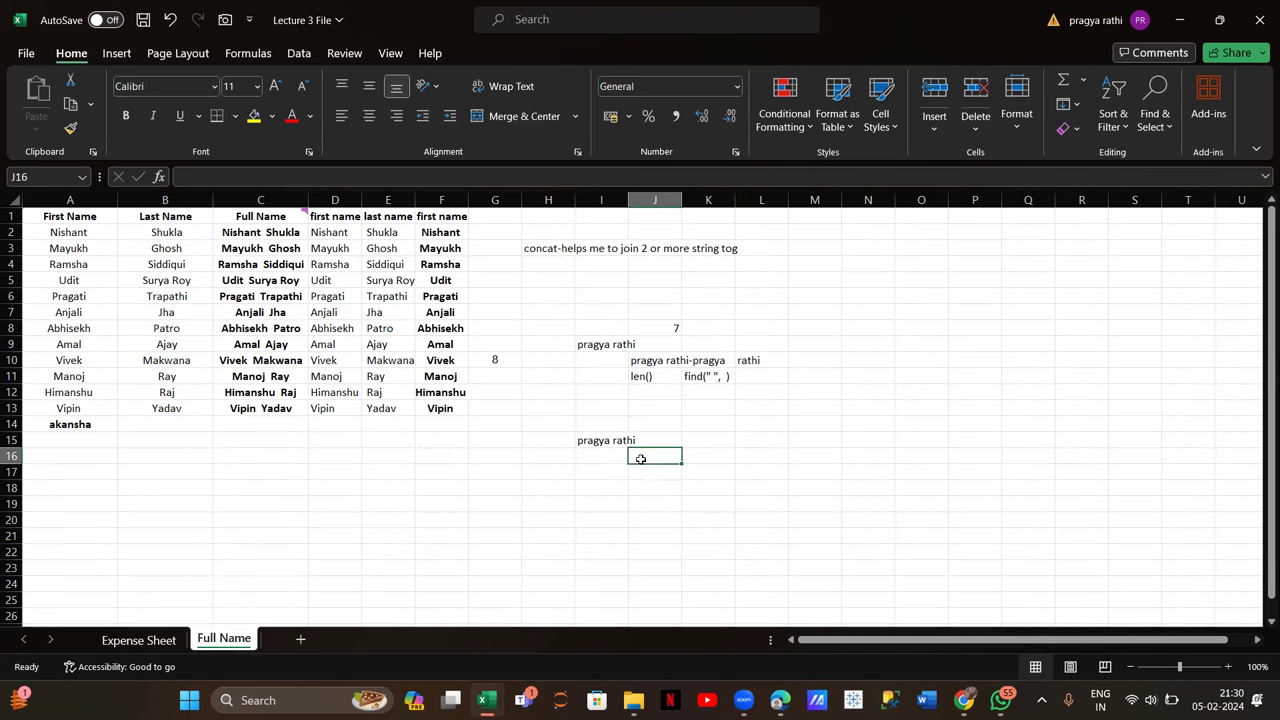
text(12-)
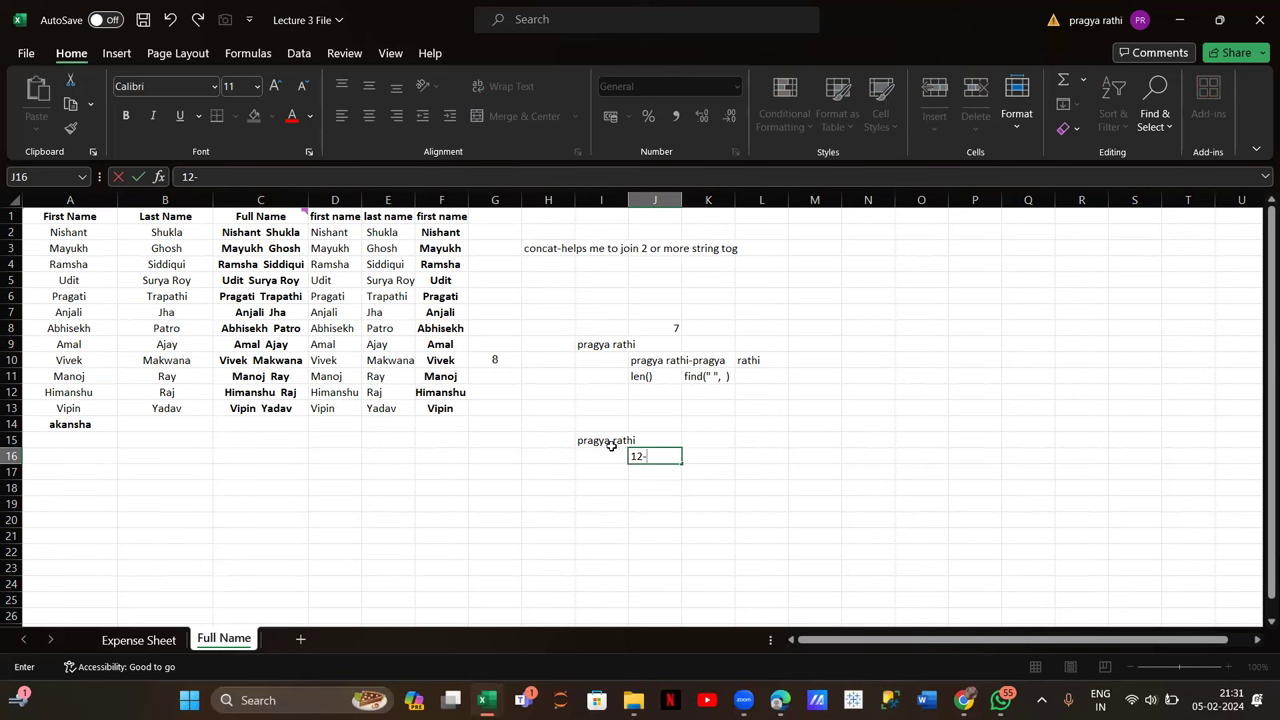
text(d(" ",)
click(647, 456)
key(BackSpace)
key(BackSpace)
text(len(  )
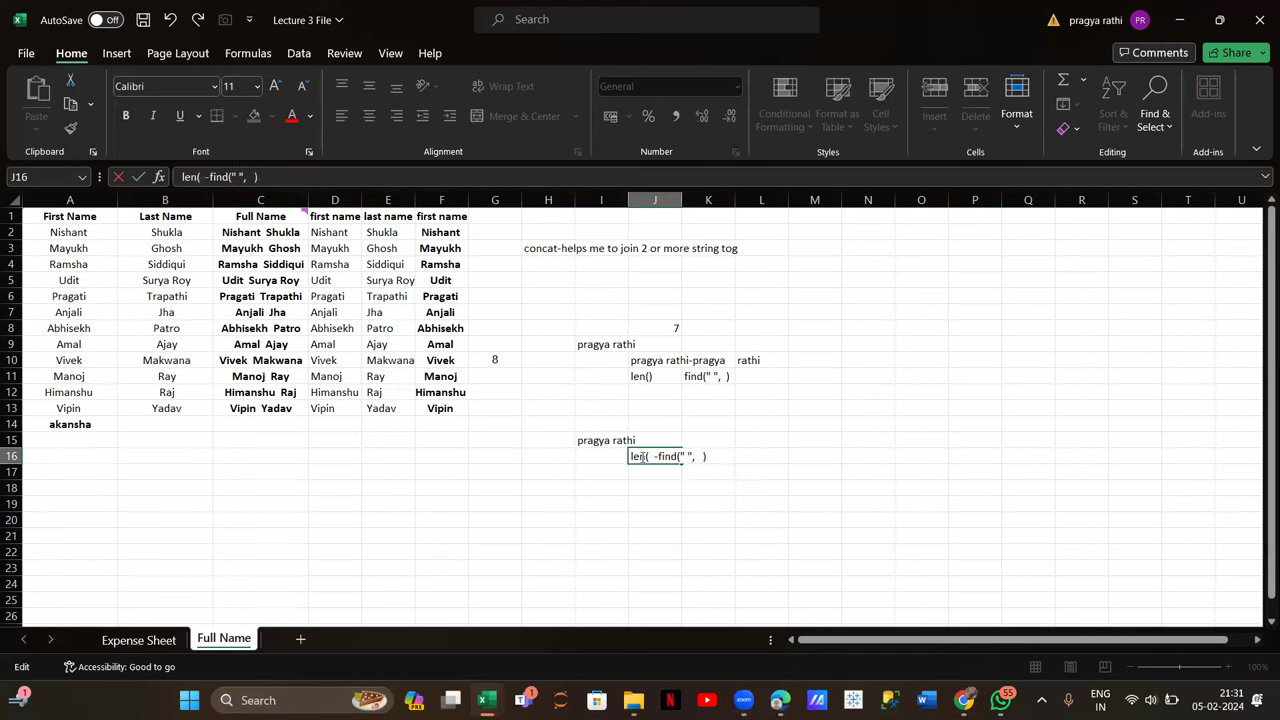
text())
Enter =RIGHT(C2,LEN(C2)-FIND(" ",C2)) in G2 to get the first last name, Shukla.
click(488, 234)
text(=r)
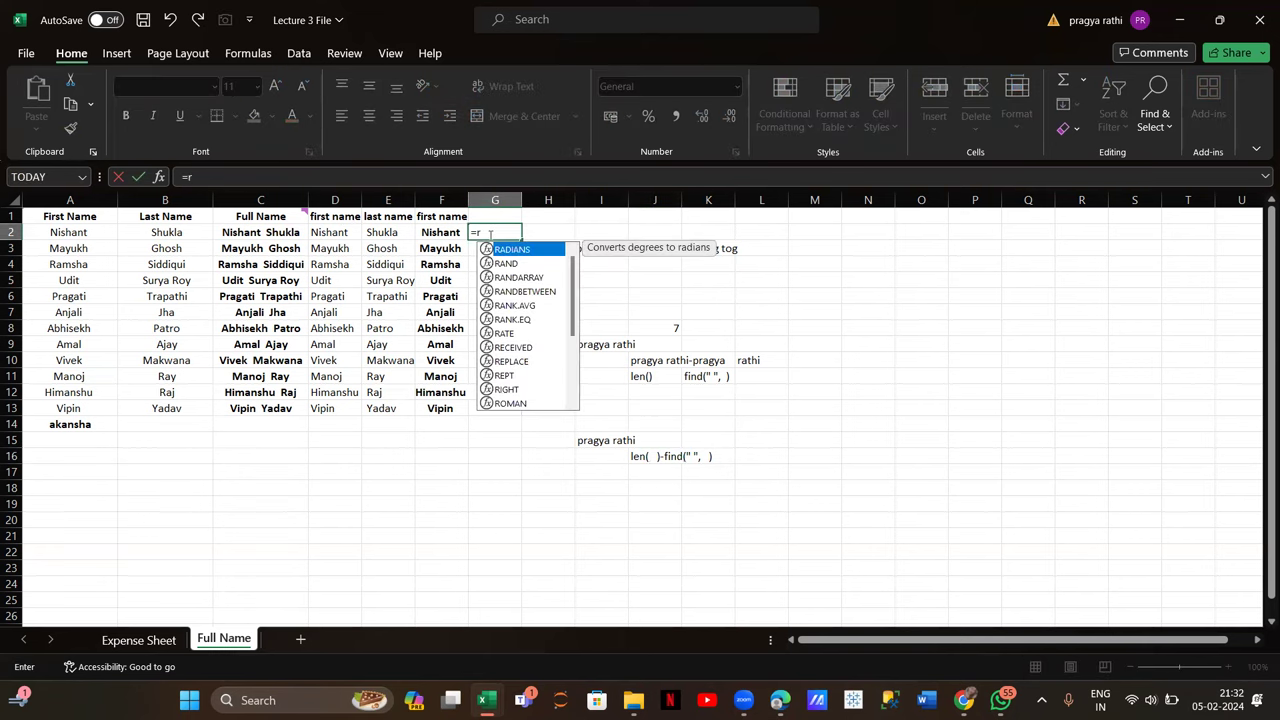
text(ight()
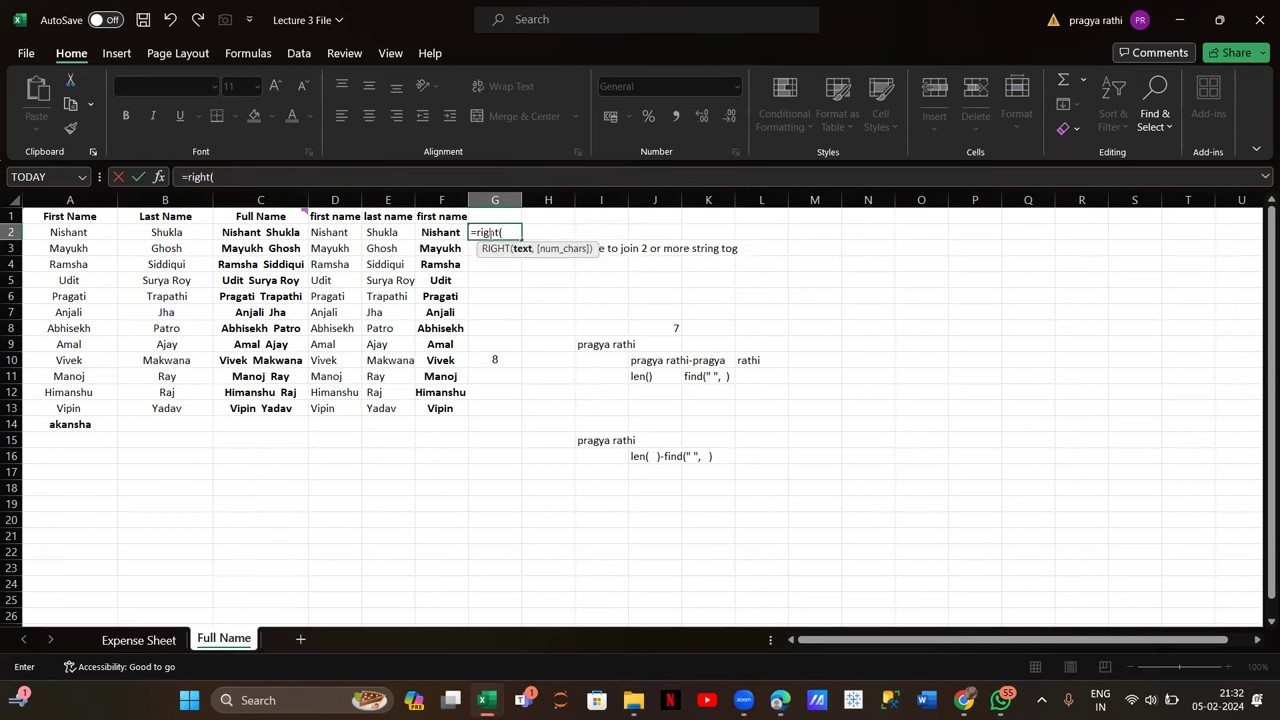
click(301, 227)
text(,)
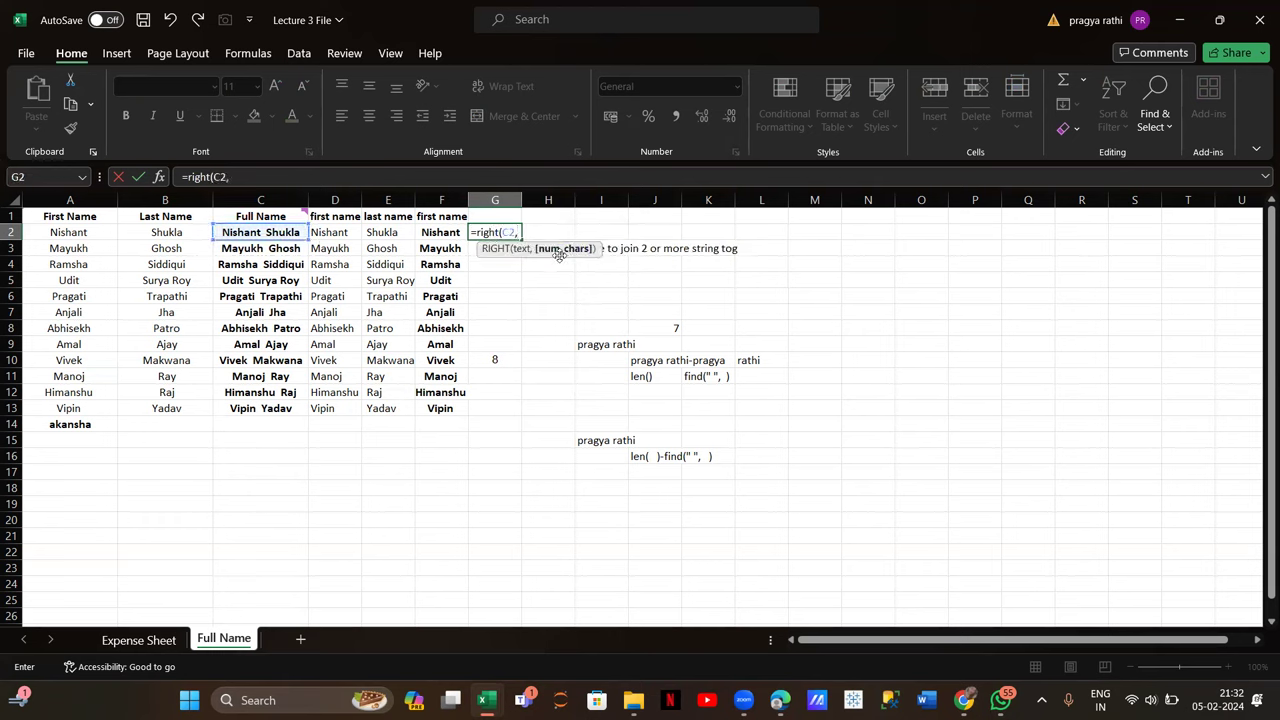
text(len9)
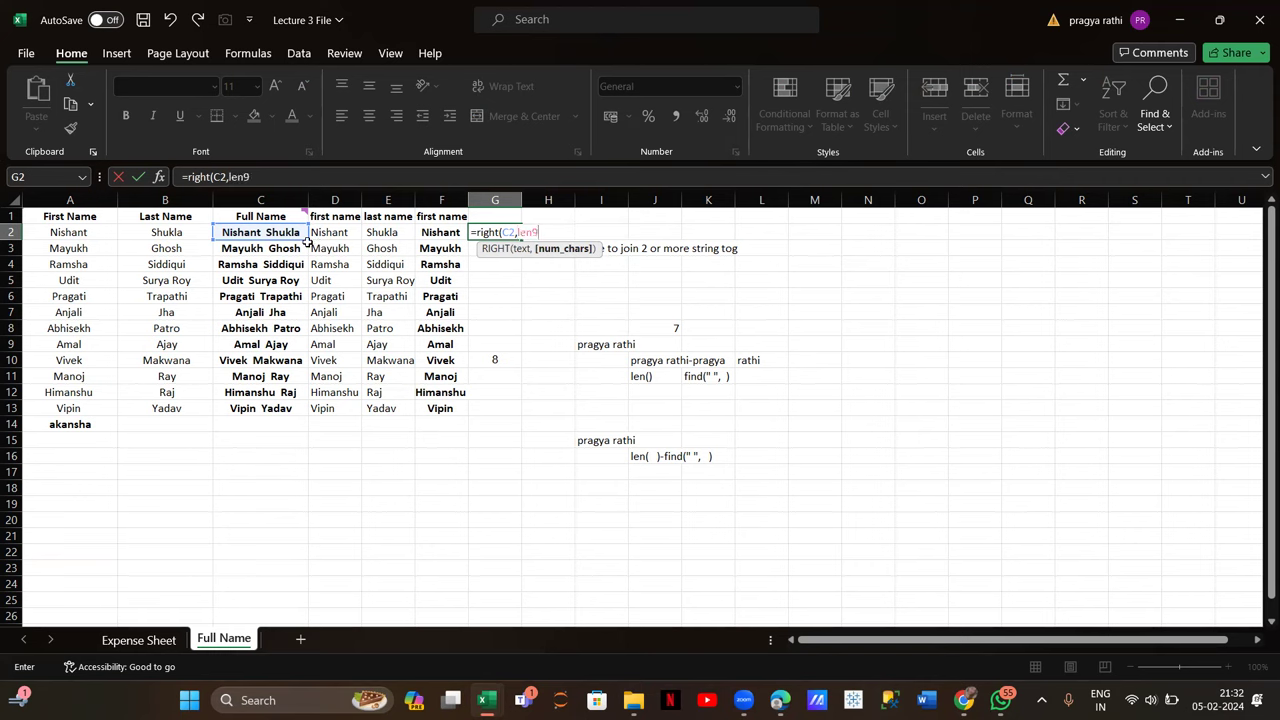
key(BackSpace)
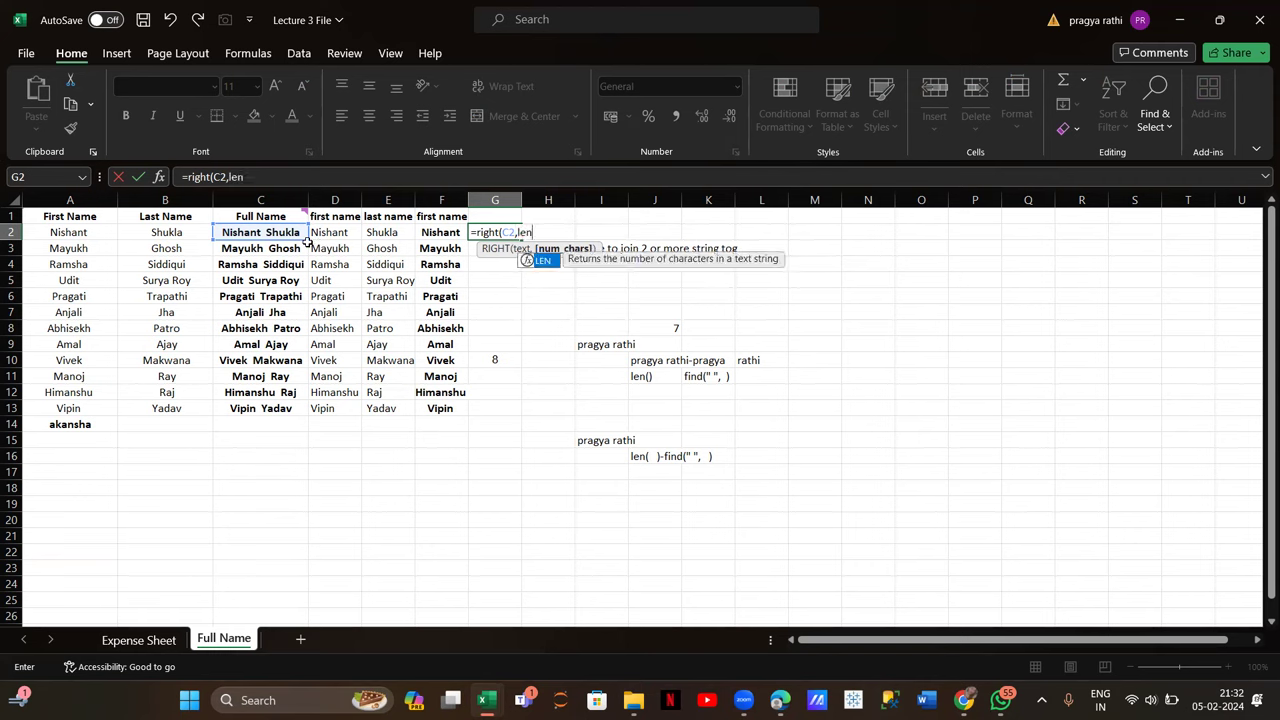
text(()
click(243, 229)
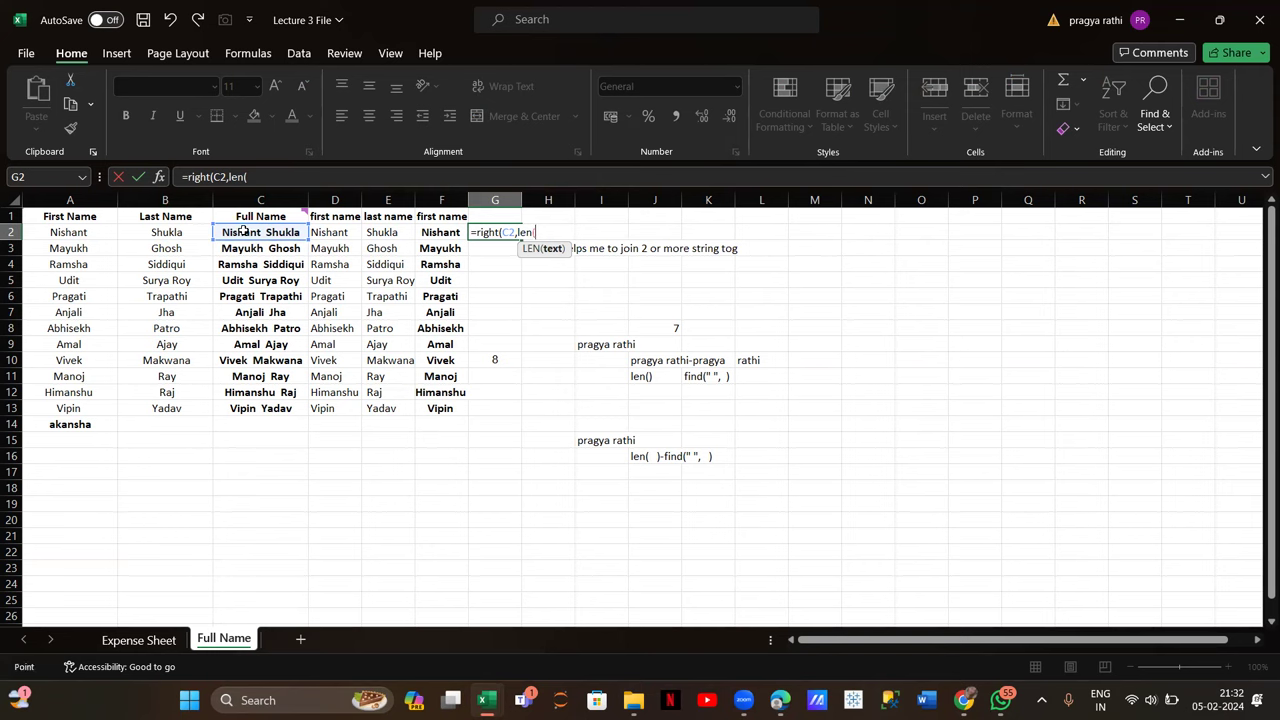
text())
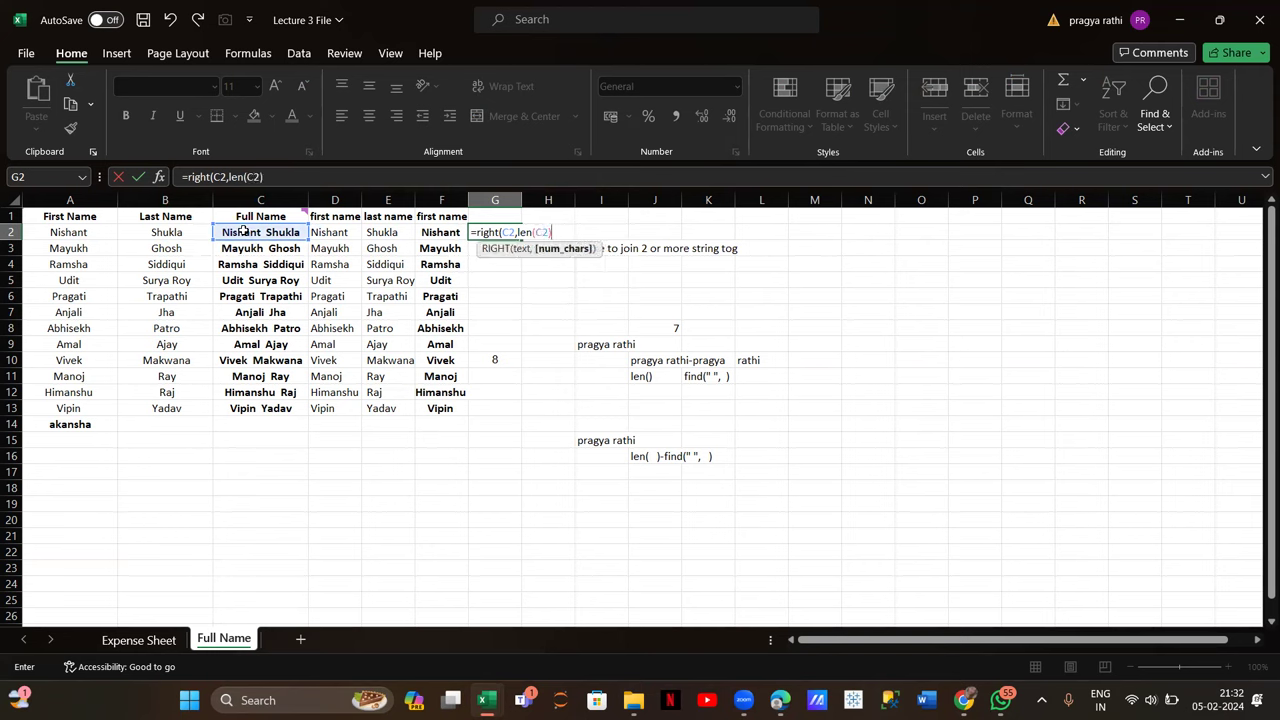
text(-find)
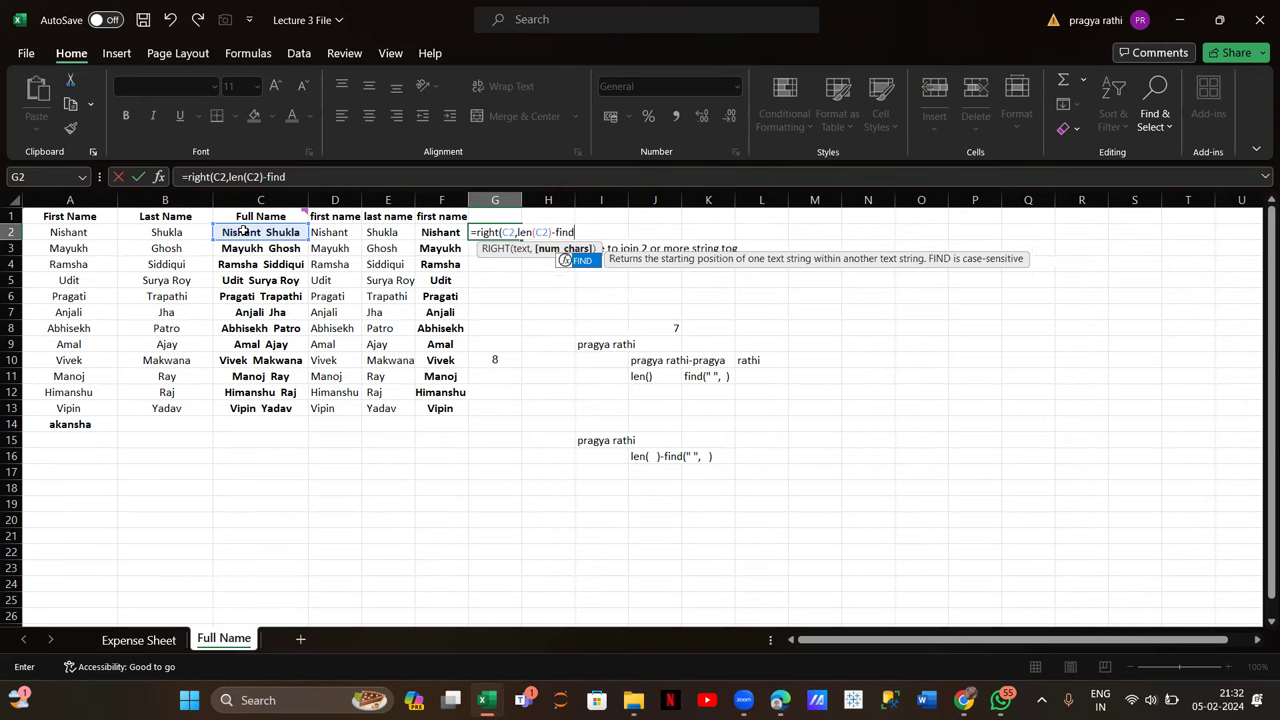
text((" "<)
key(BackSpace)
text(,)
click(243, 230)
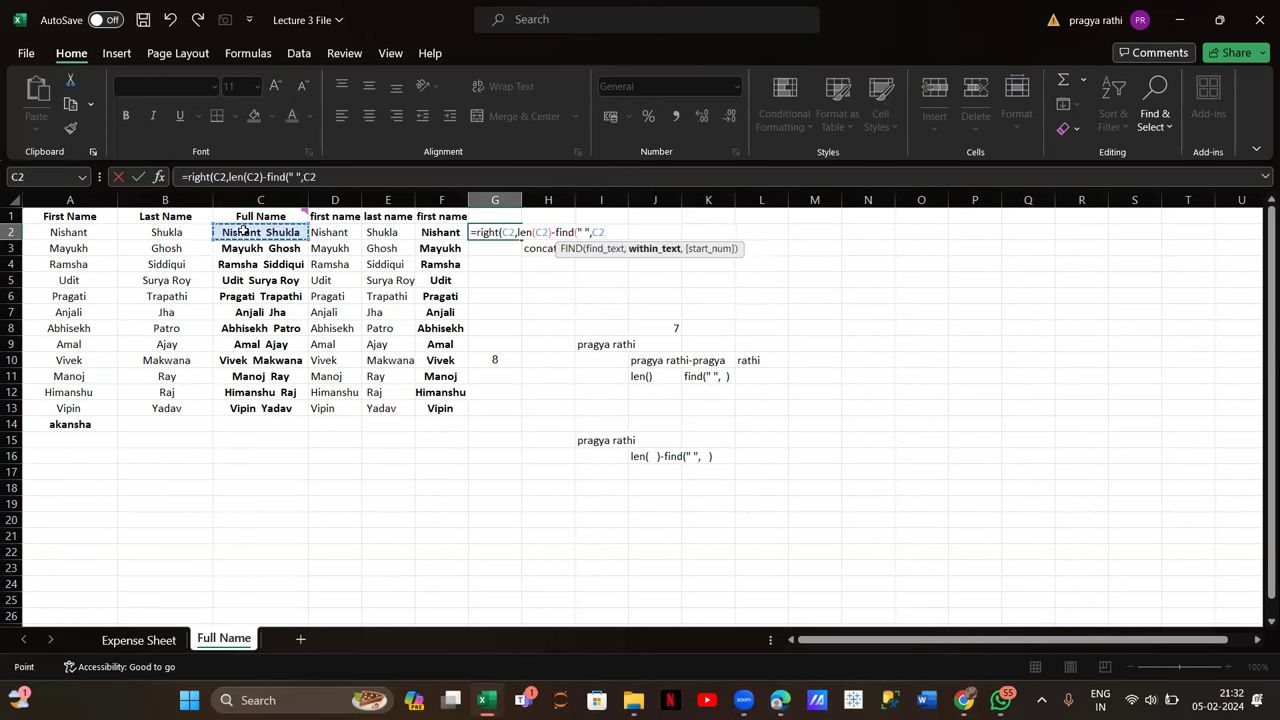
text()))
key(Return)
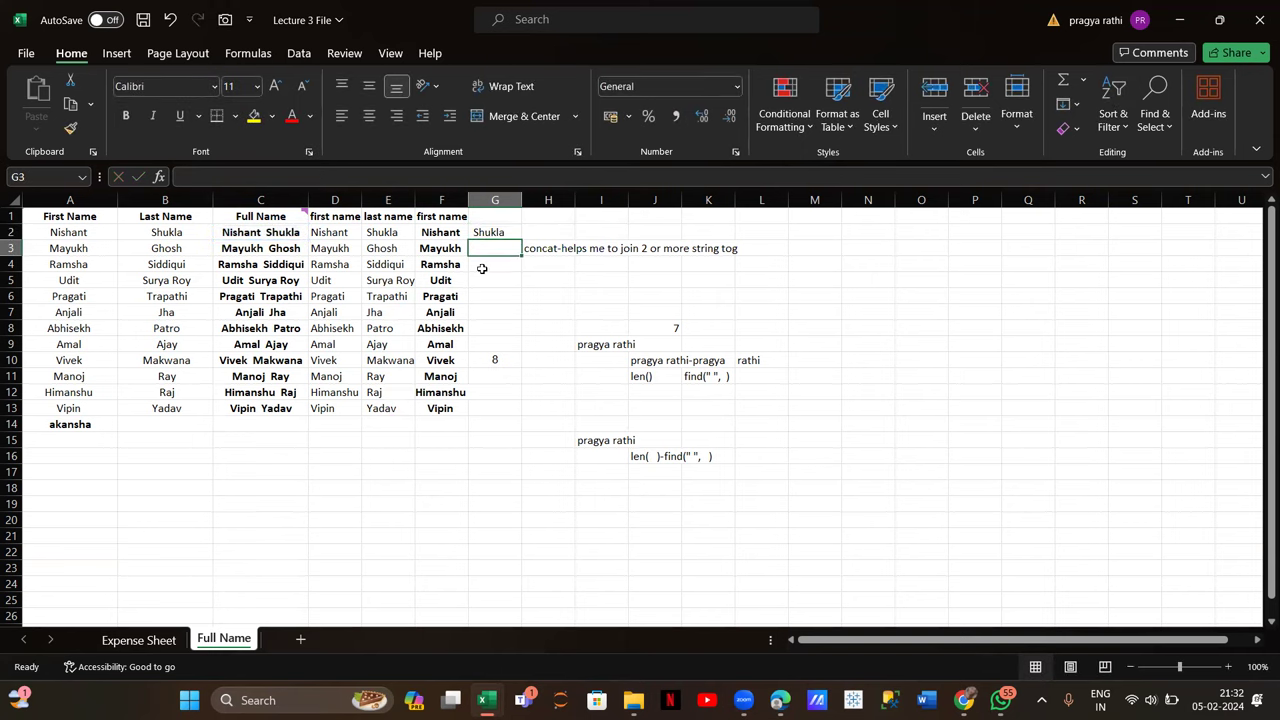
Fill the G2 last-name formula down through G13, ending at Yadav.
click(485, 232)
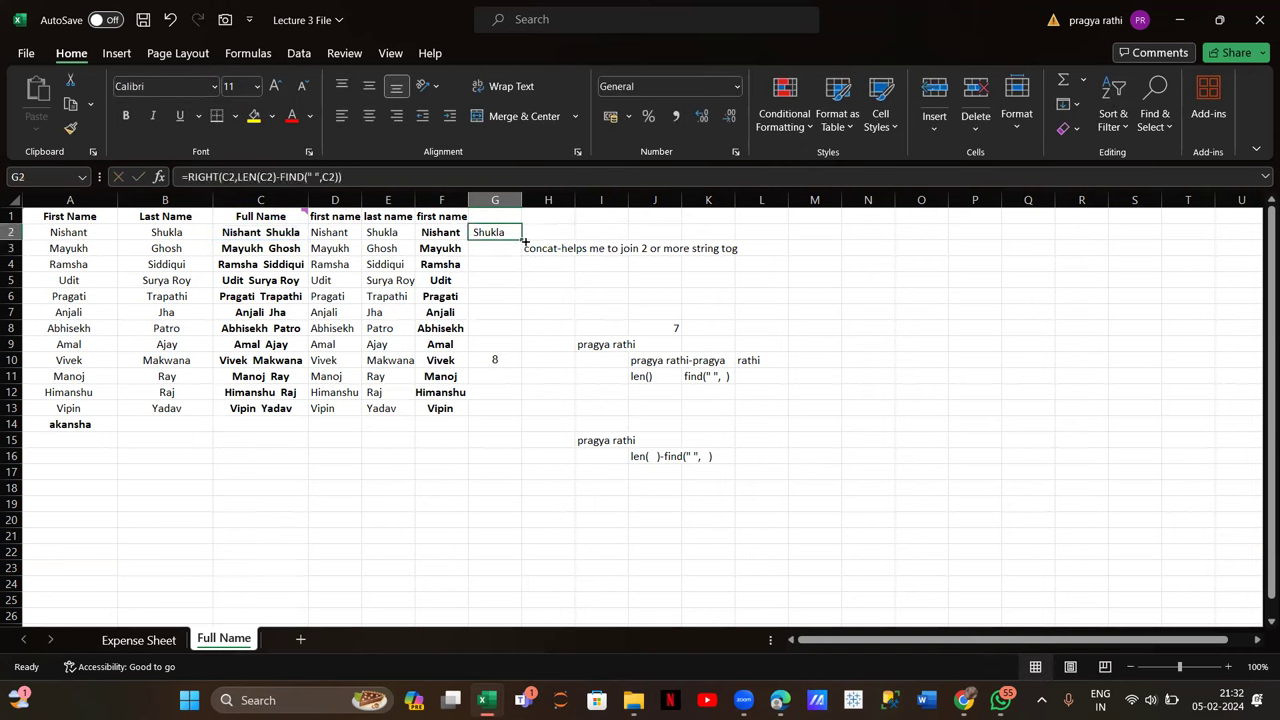
drag(524, 242, 524, 406)
click(528, 407)
click(512, 376)
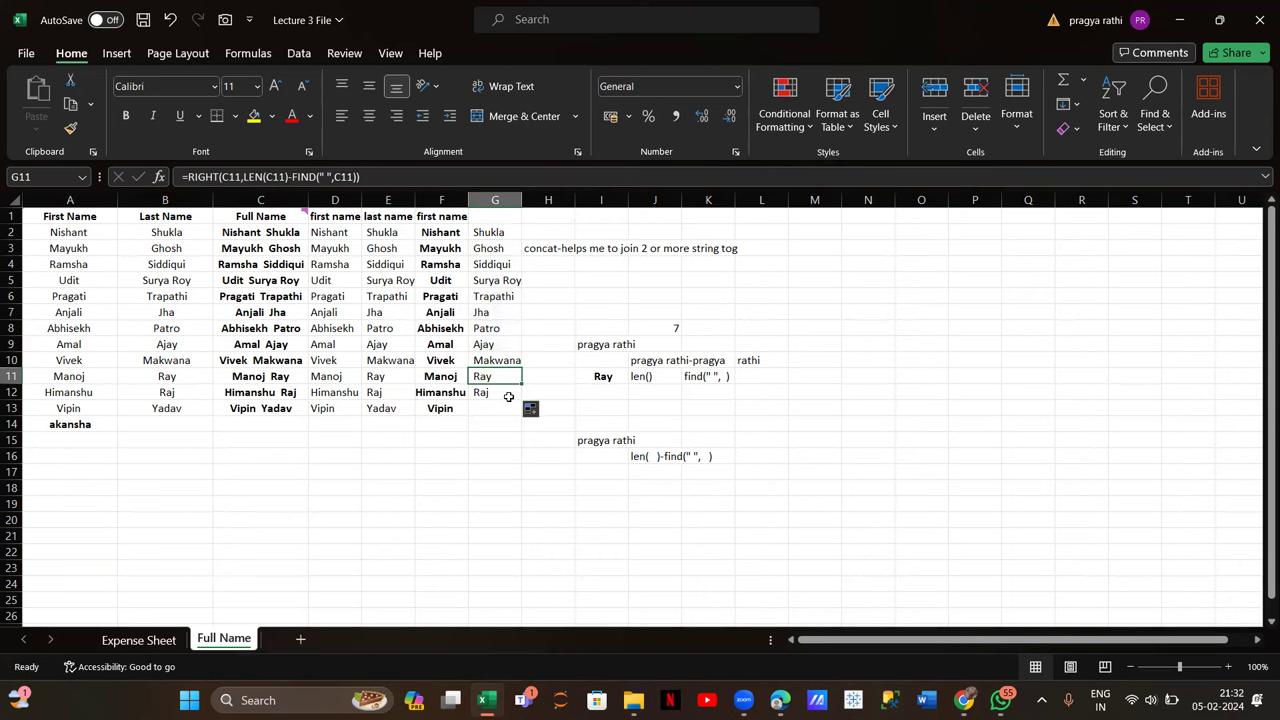
click(509, 404)
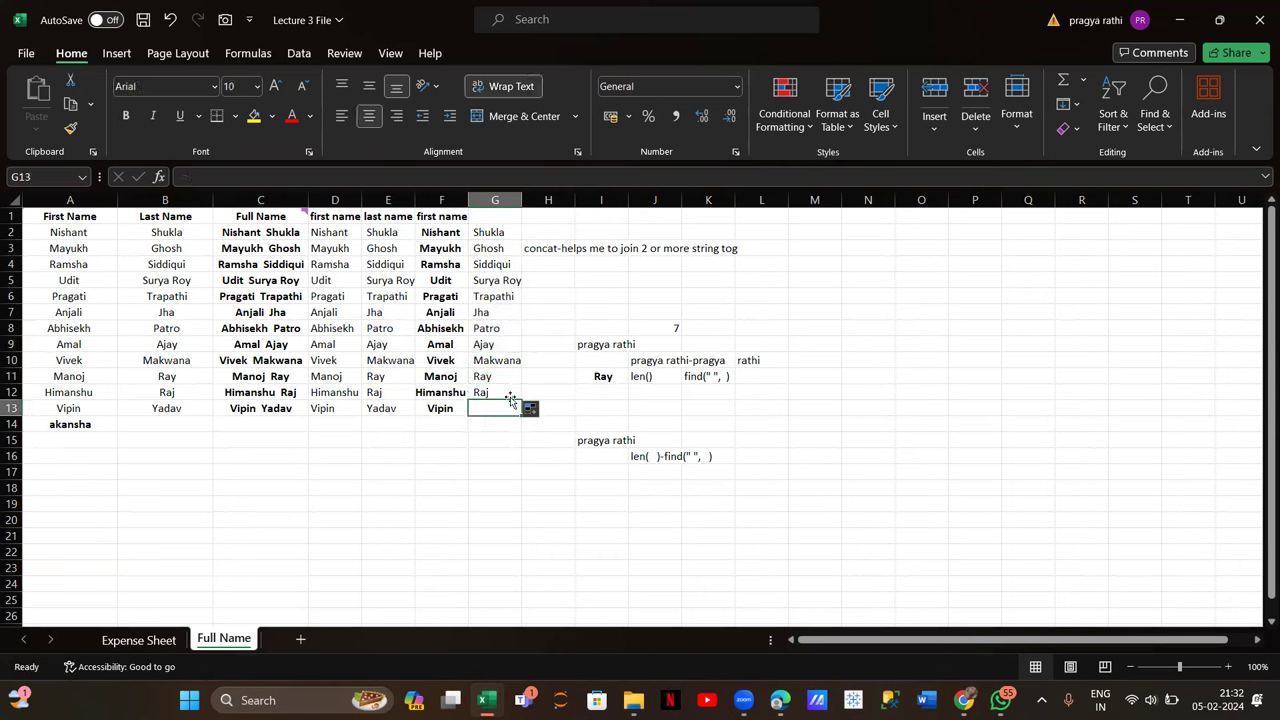
click(500, 390)
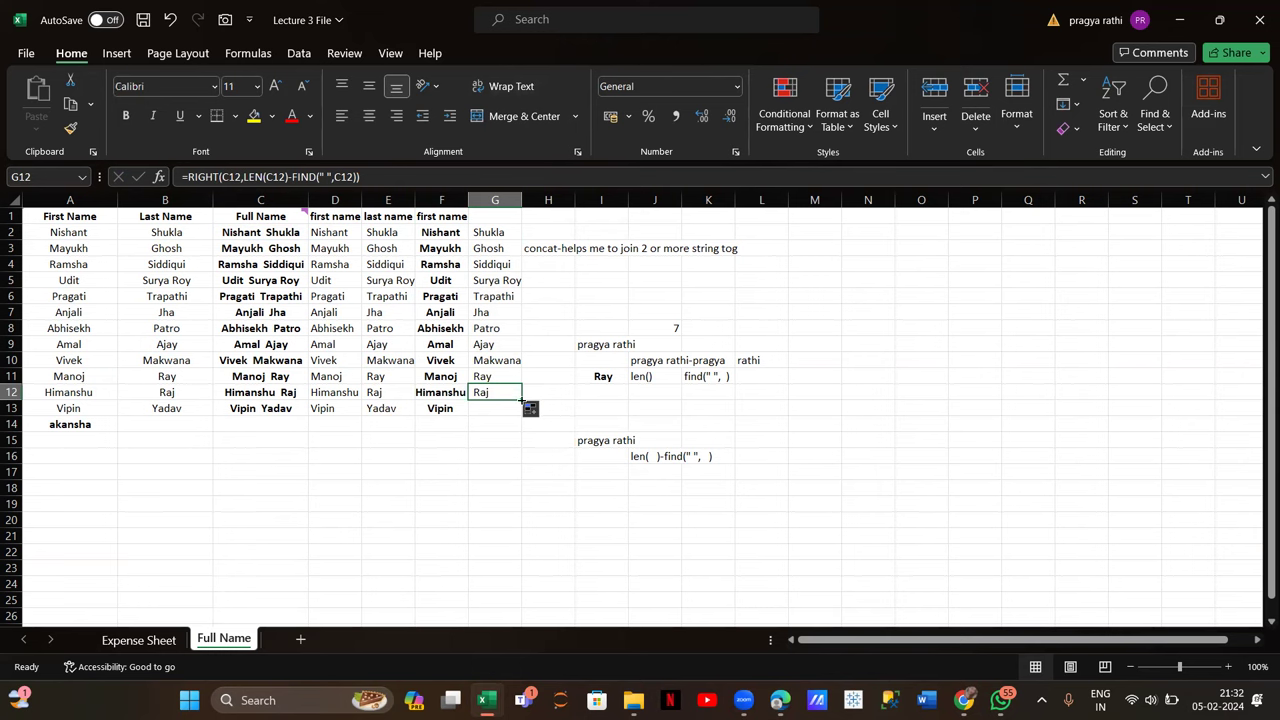
drag(522, 404, 523, 415)
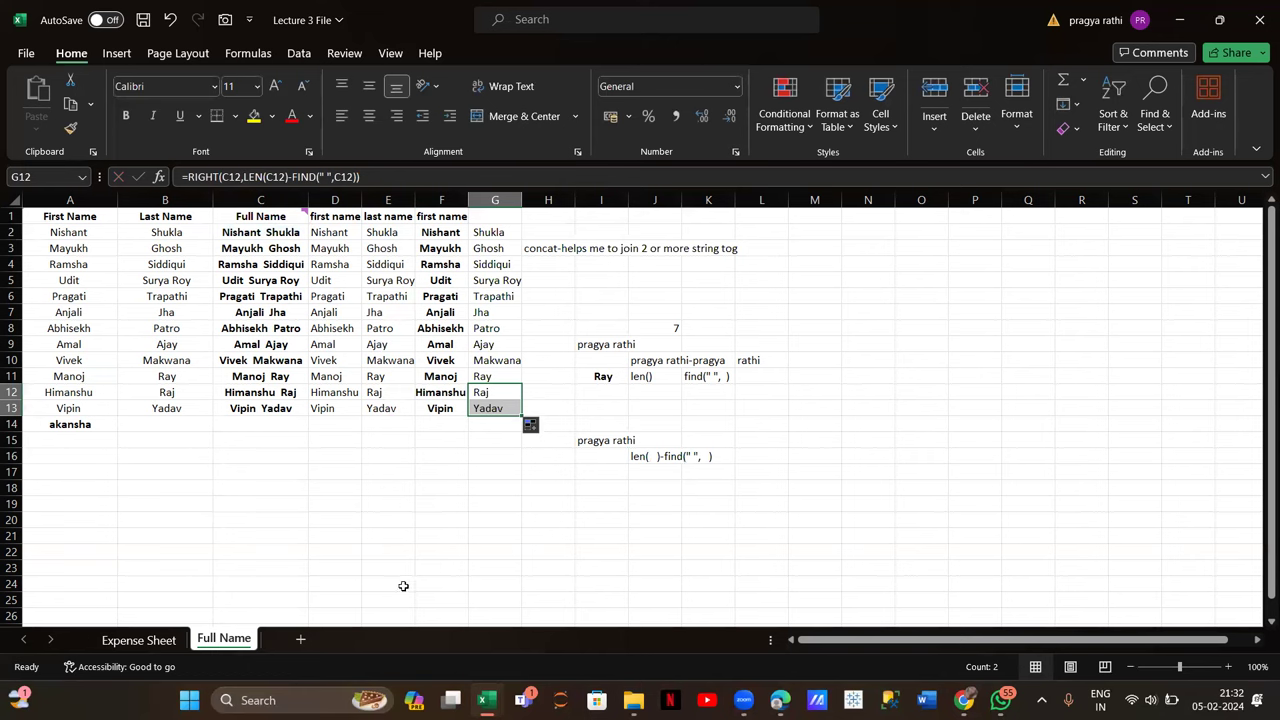
click(291, 485)
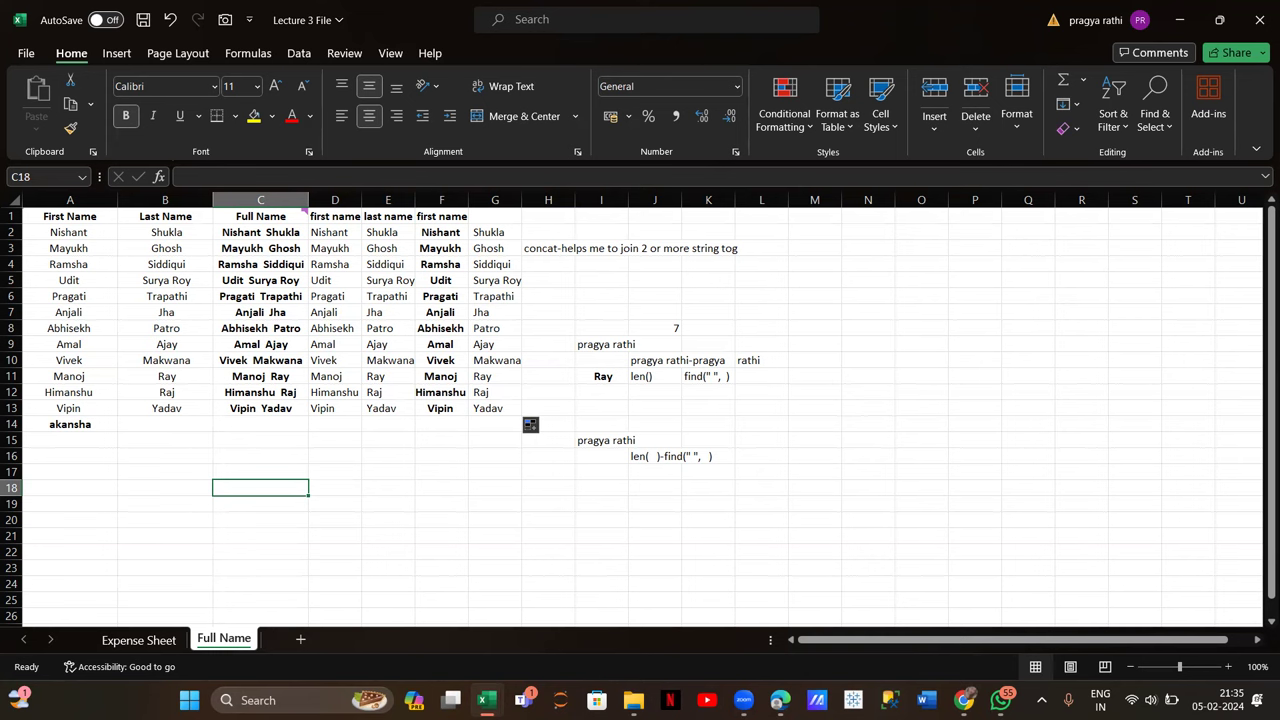
Look through the Lecture 4 workbook's Text Functions, Nested If sheet and Sheet1.
mouse_move(484, 700)
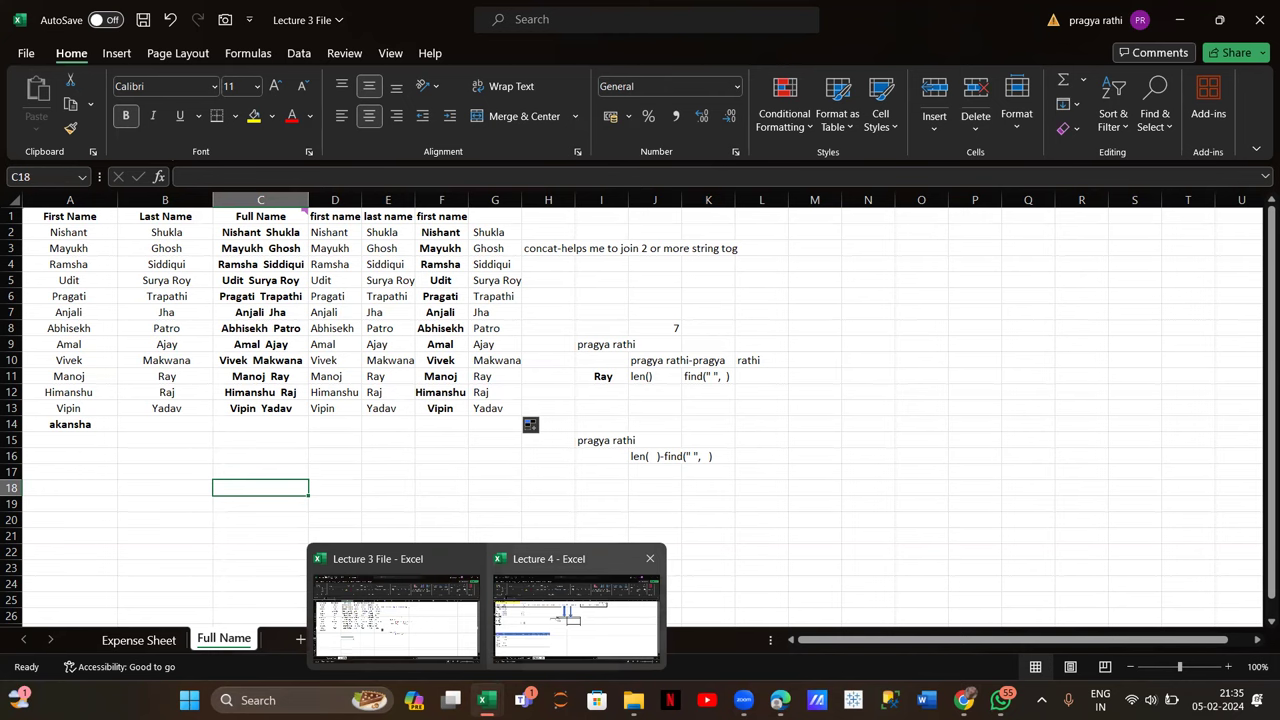
click(575, 615)
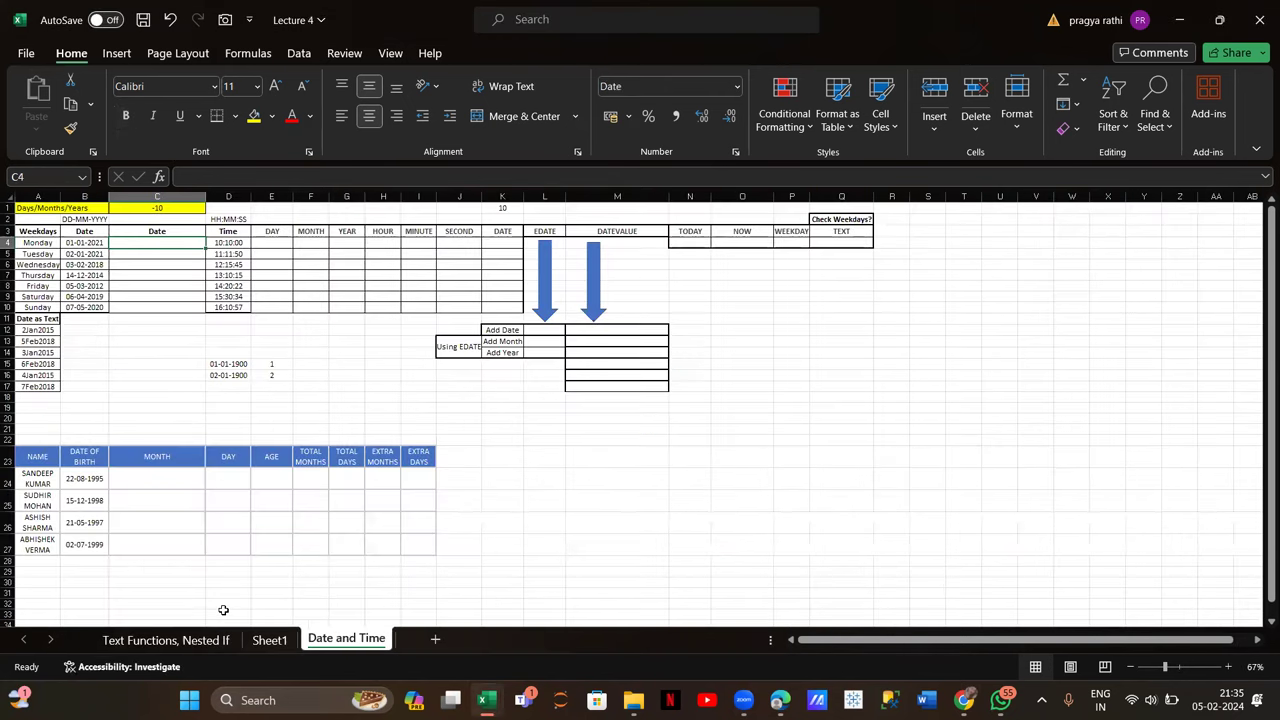
click(153, 640)
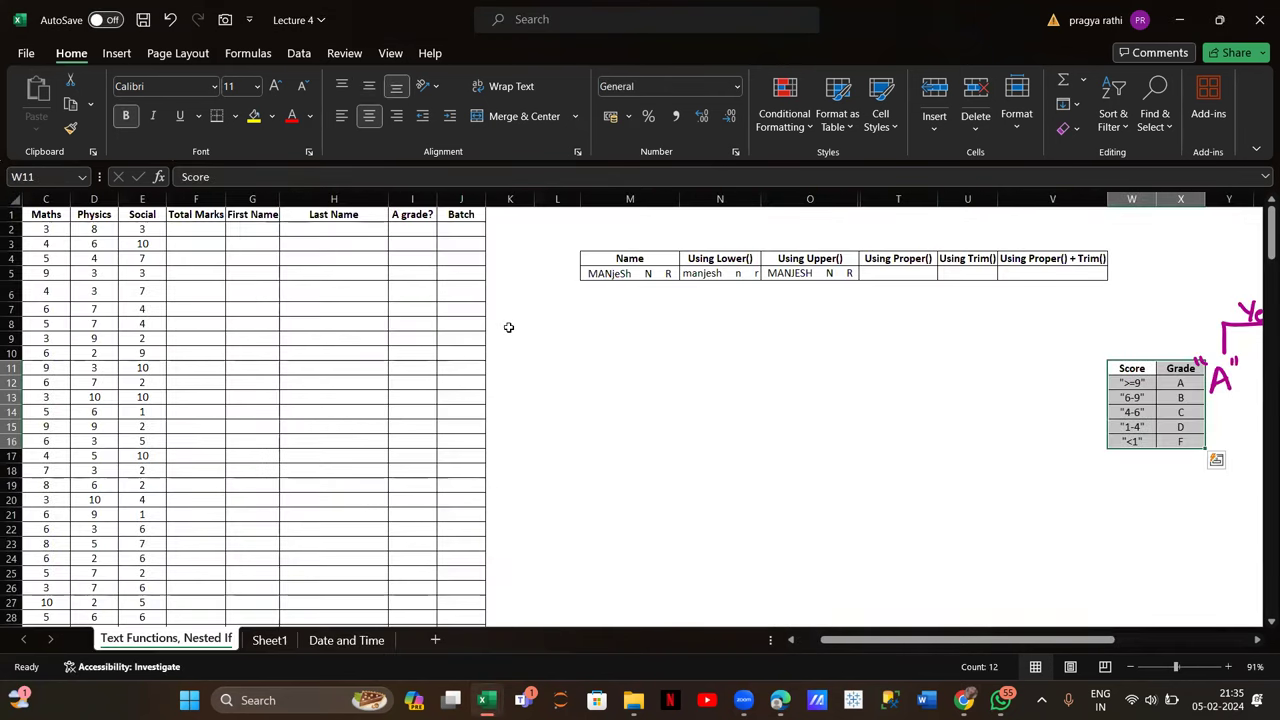
click(270, 638)
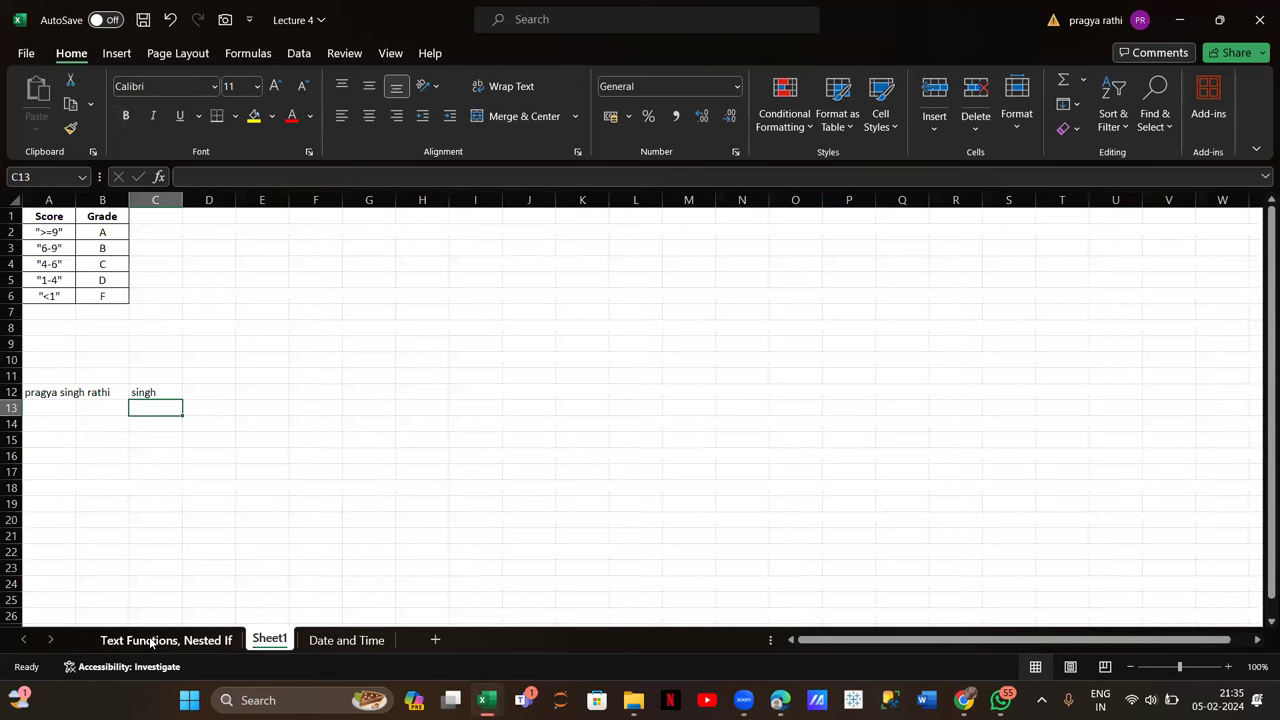
click(155, 639)
mouse_move(484, 700)
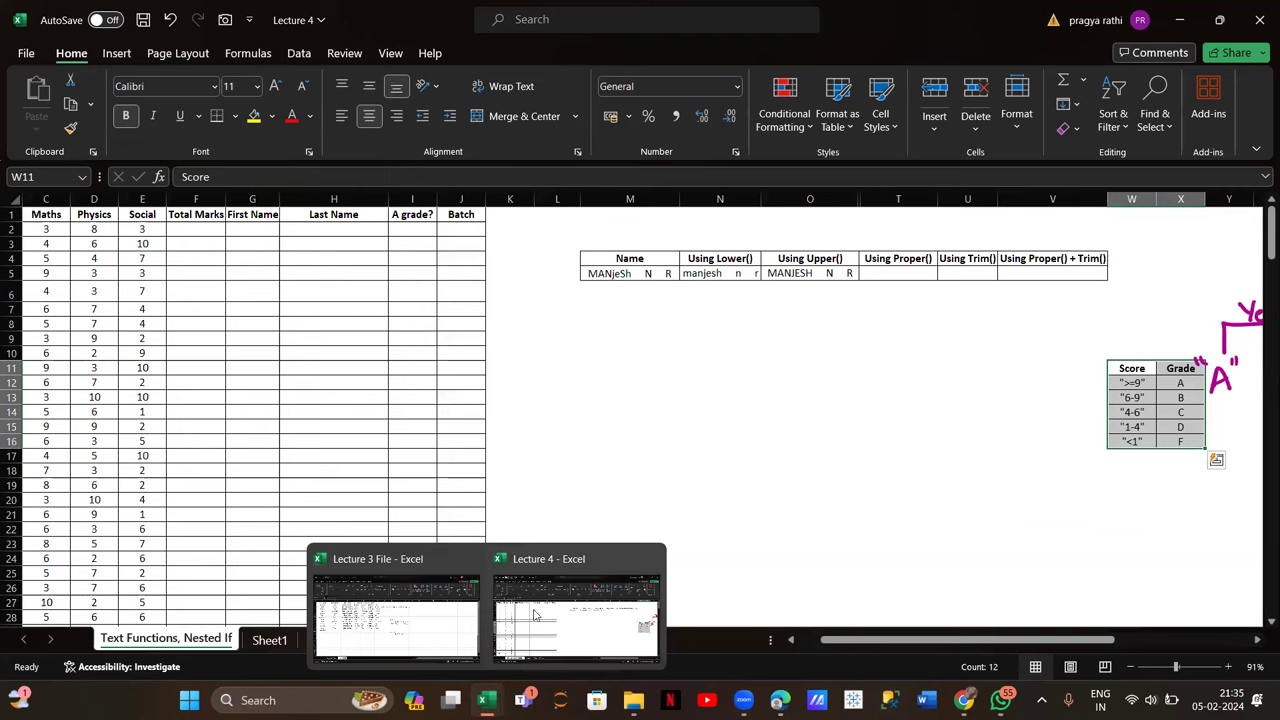
Back in the Lecture 3 File workbook, enter a three-word sample full name in C18.
click(401, 607)
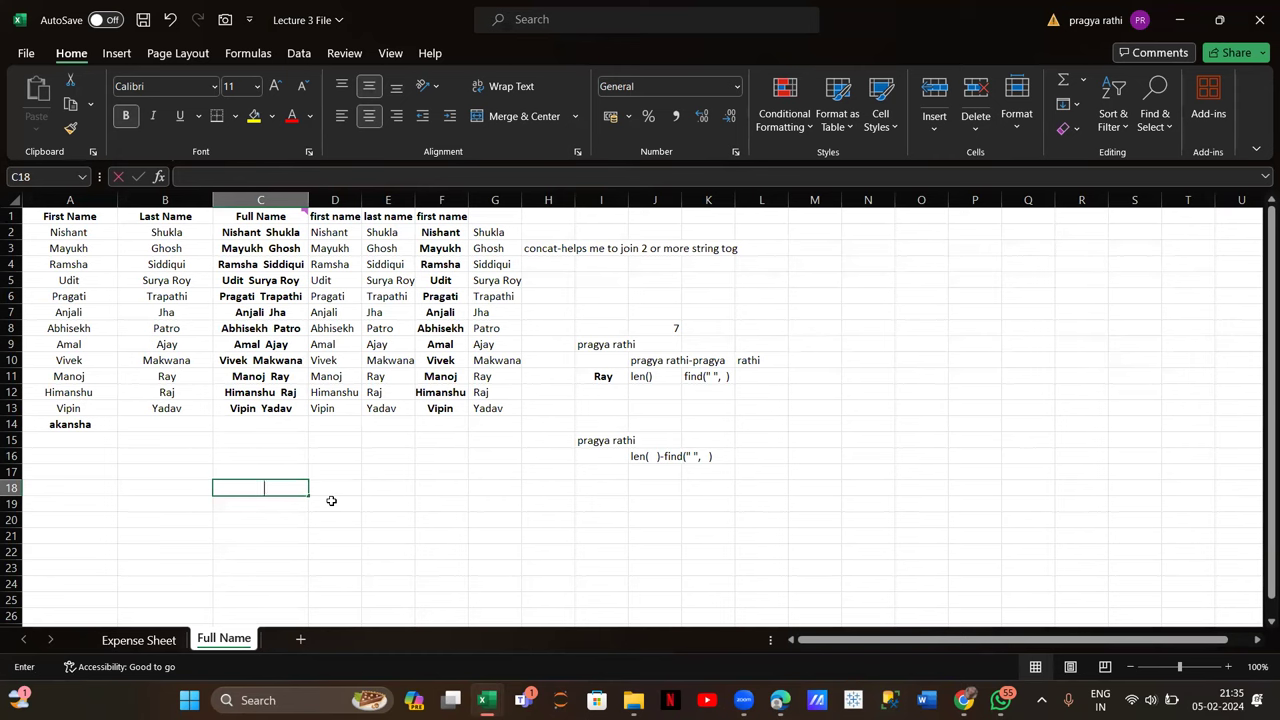
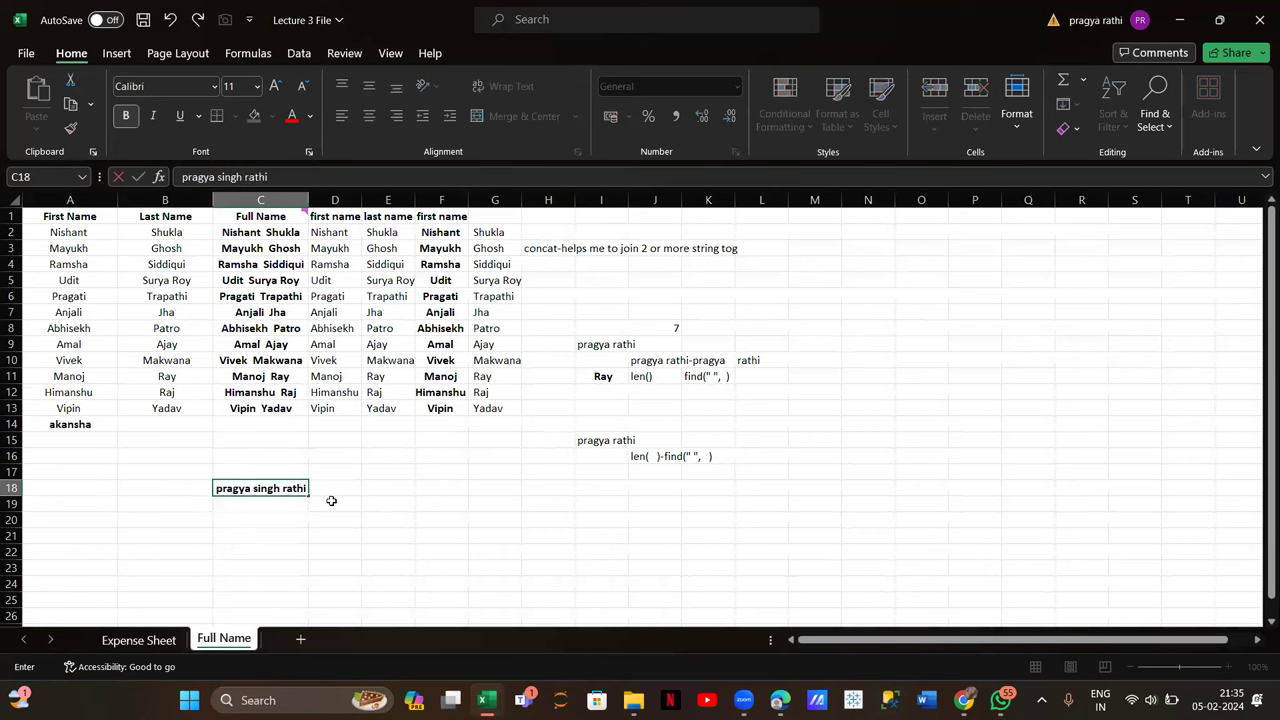
click(340, 495)
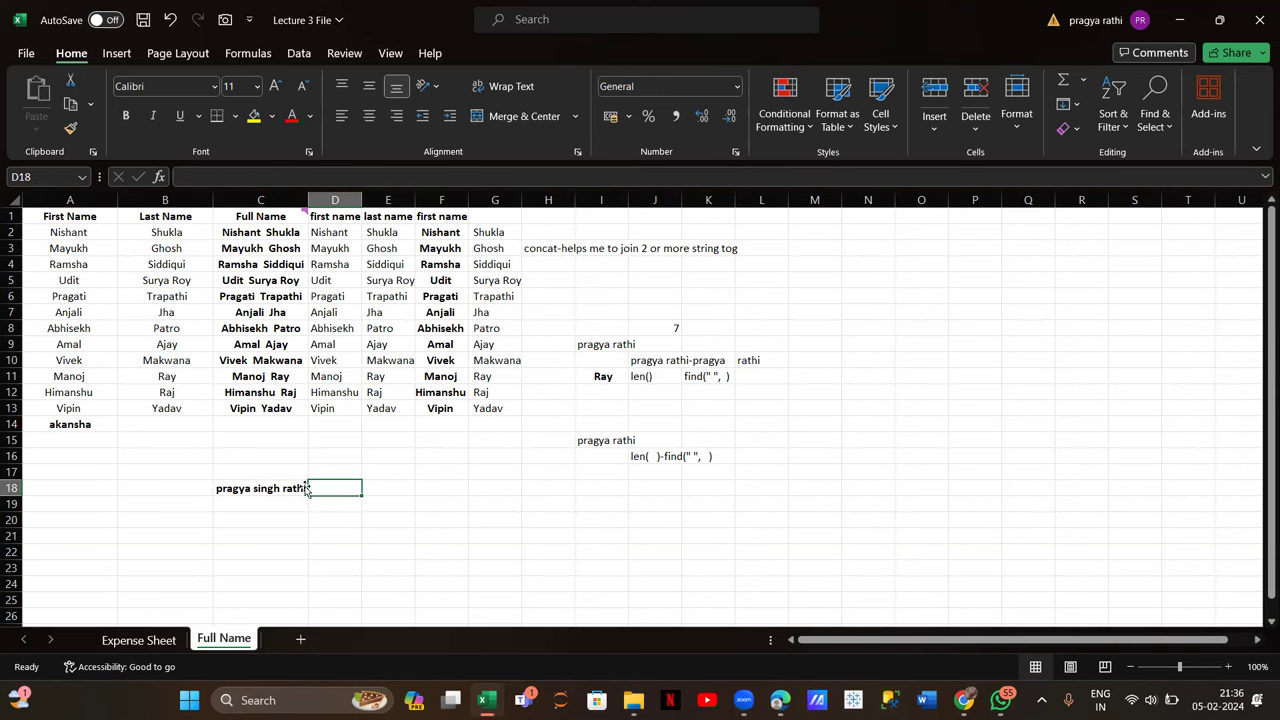
Type =RIGHT(C18,LEN(C18)-FIND(" ",C18)) into D18, correcting the misspelled FIND.
text(=)
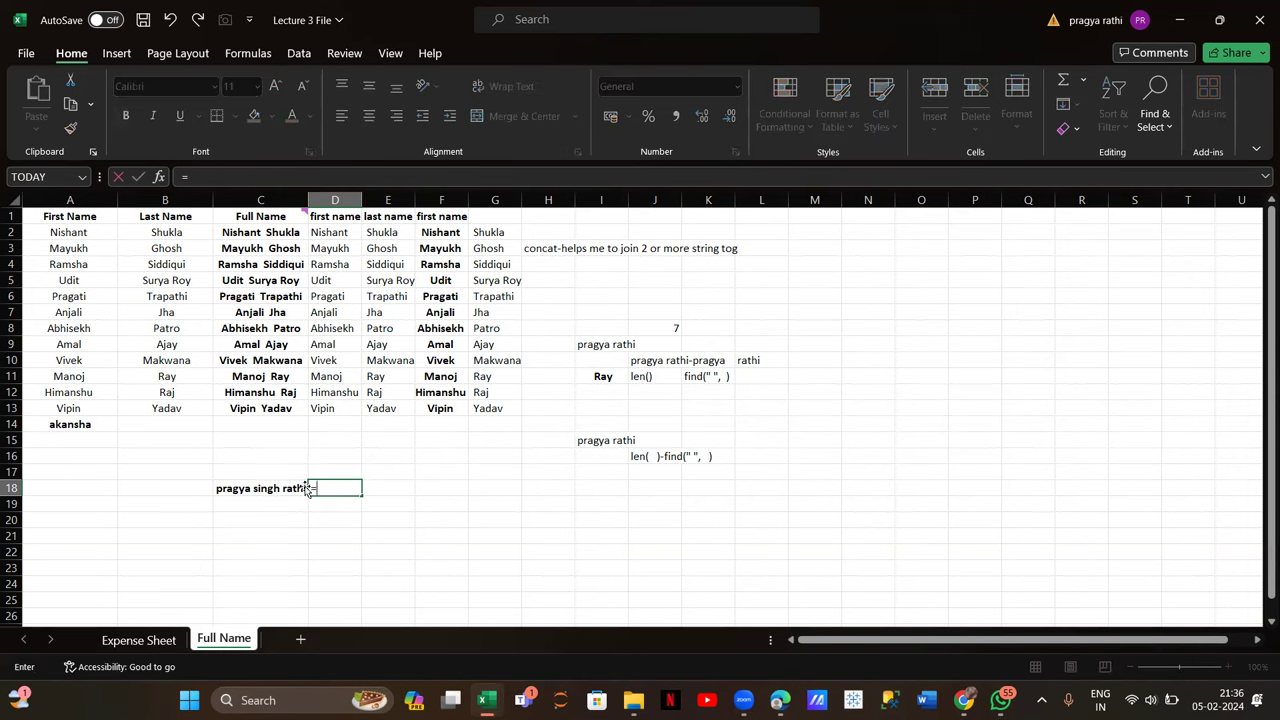
text(right)
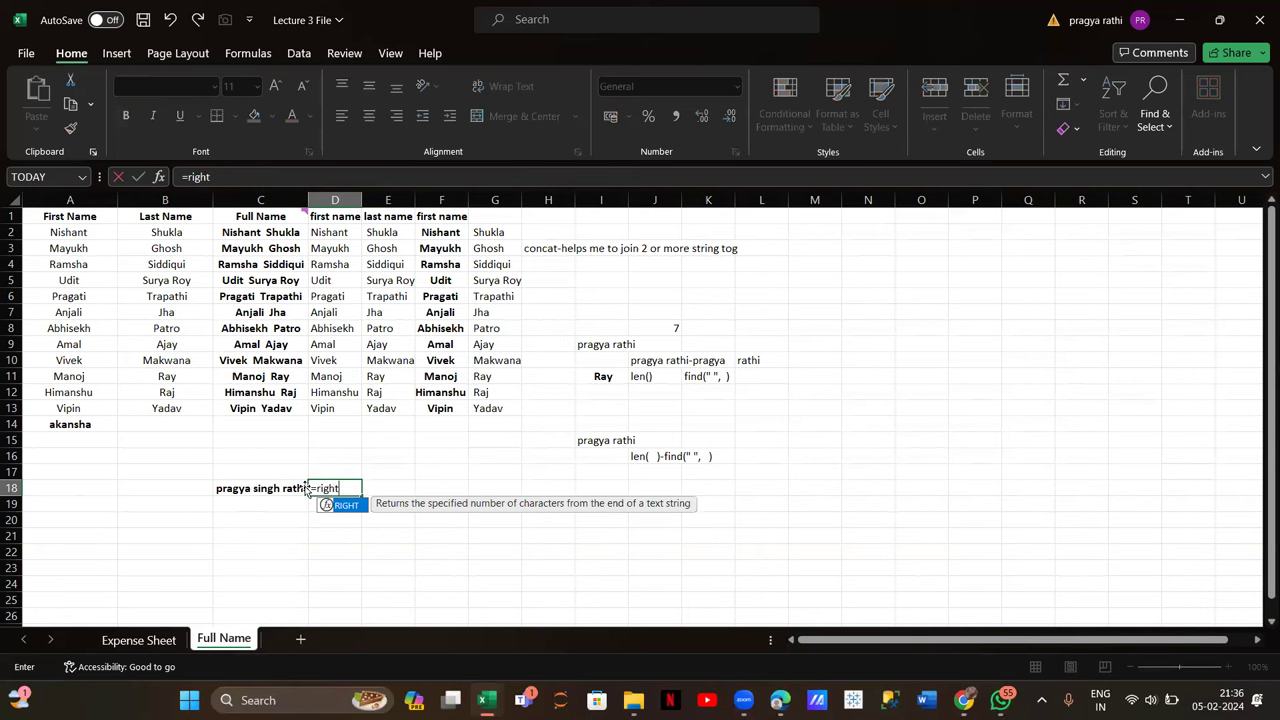
text(()
click(270, 488)
text(,)
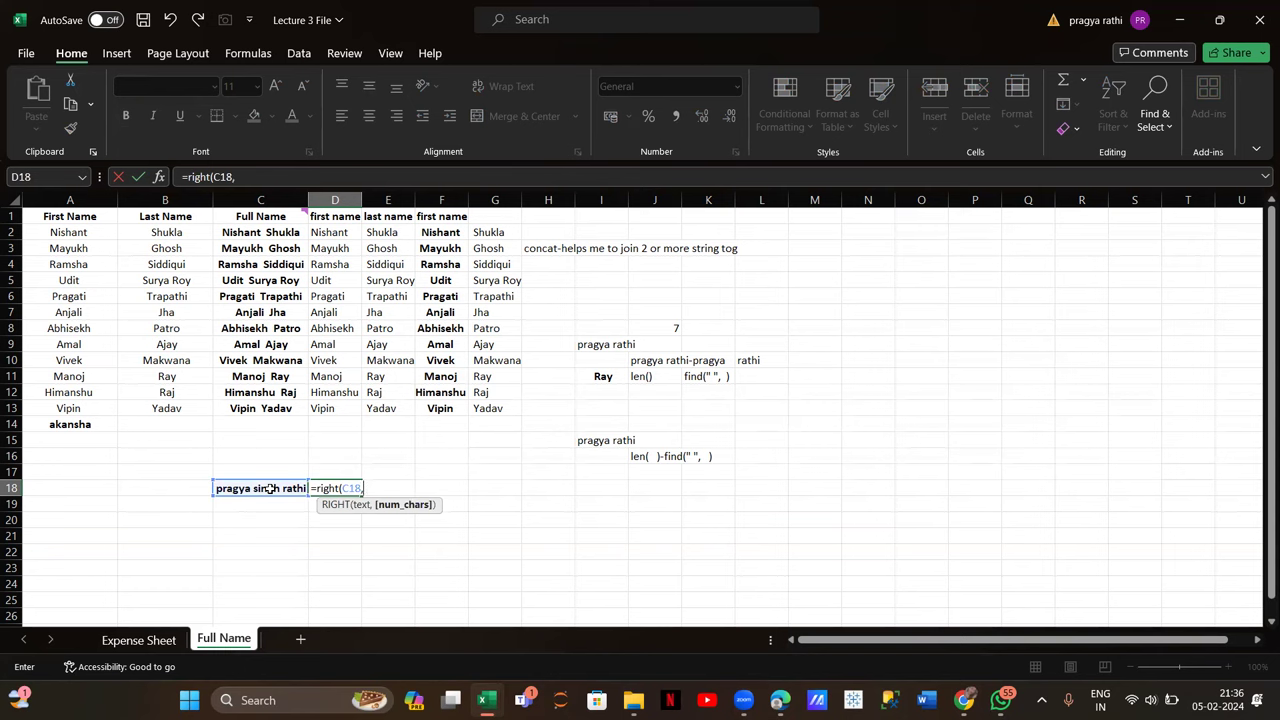
text(len()
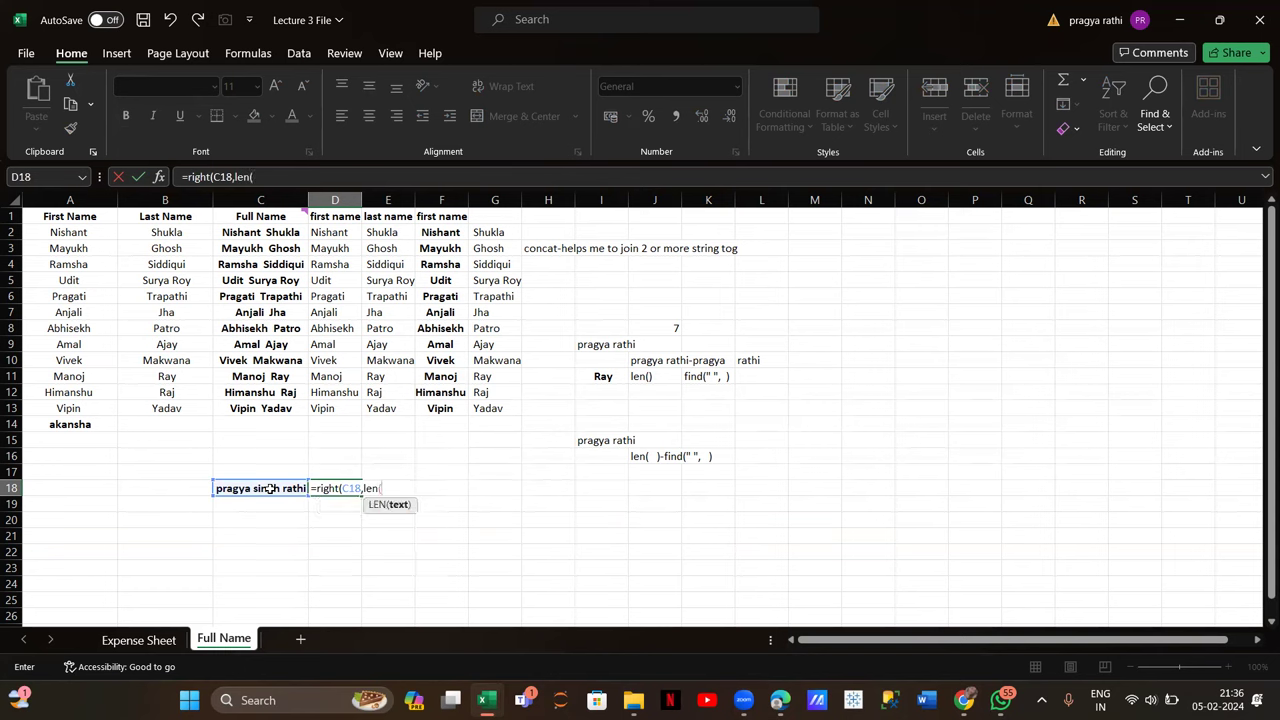
click(270, 488)
text())
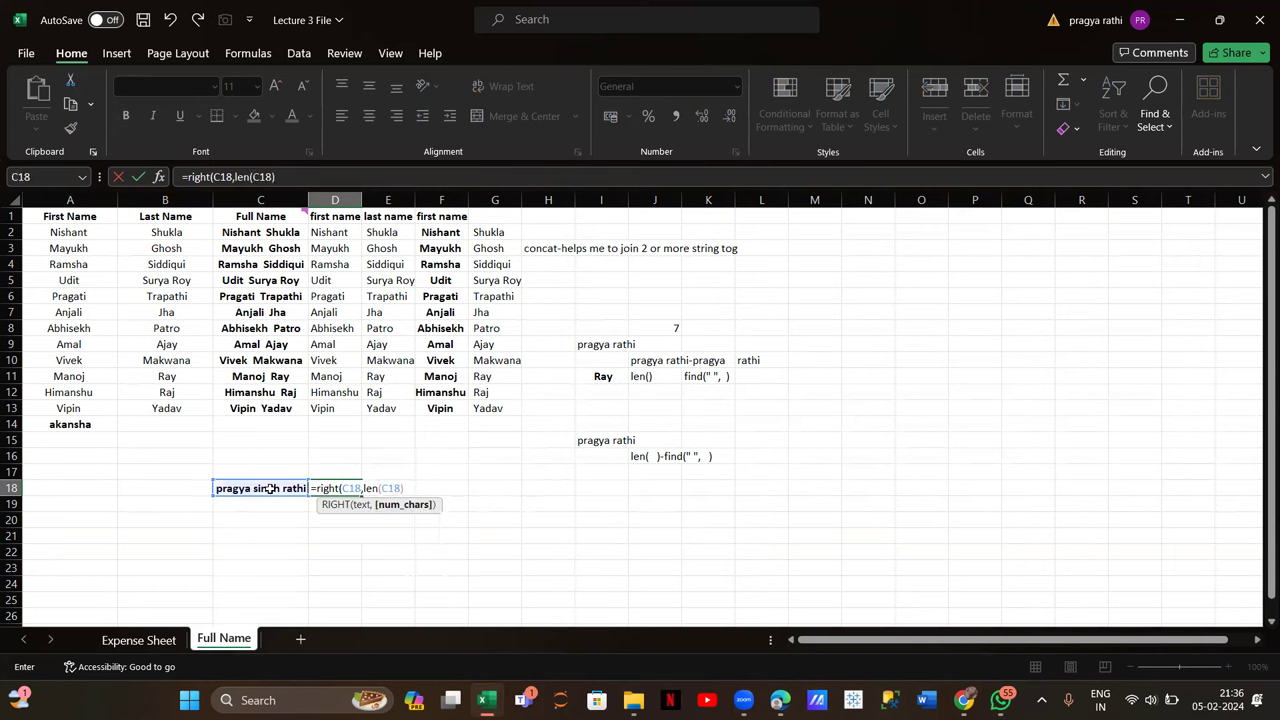
text(,)
text(finf)
key(BackSpace)
text(d)
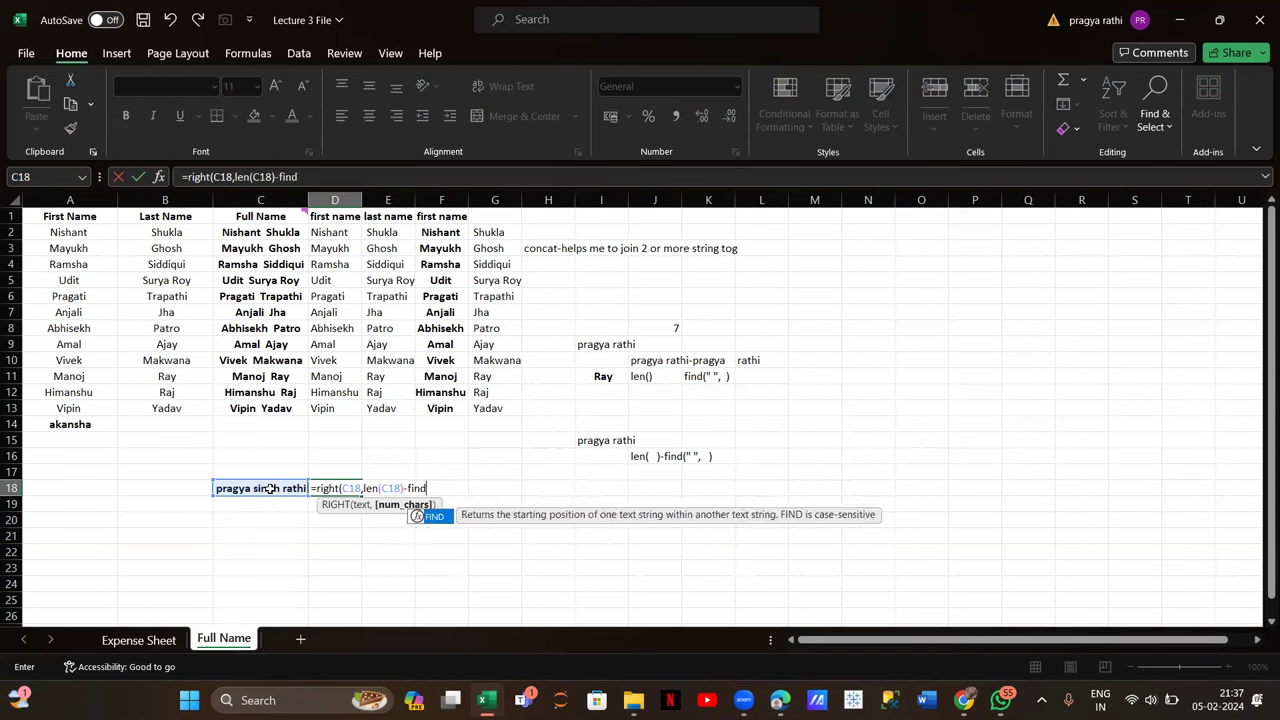
text(()
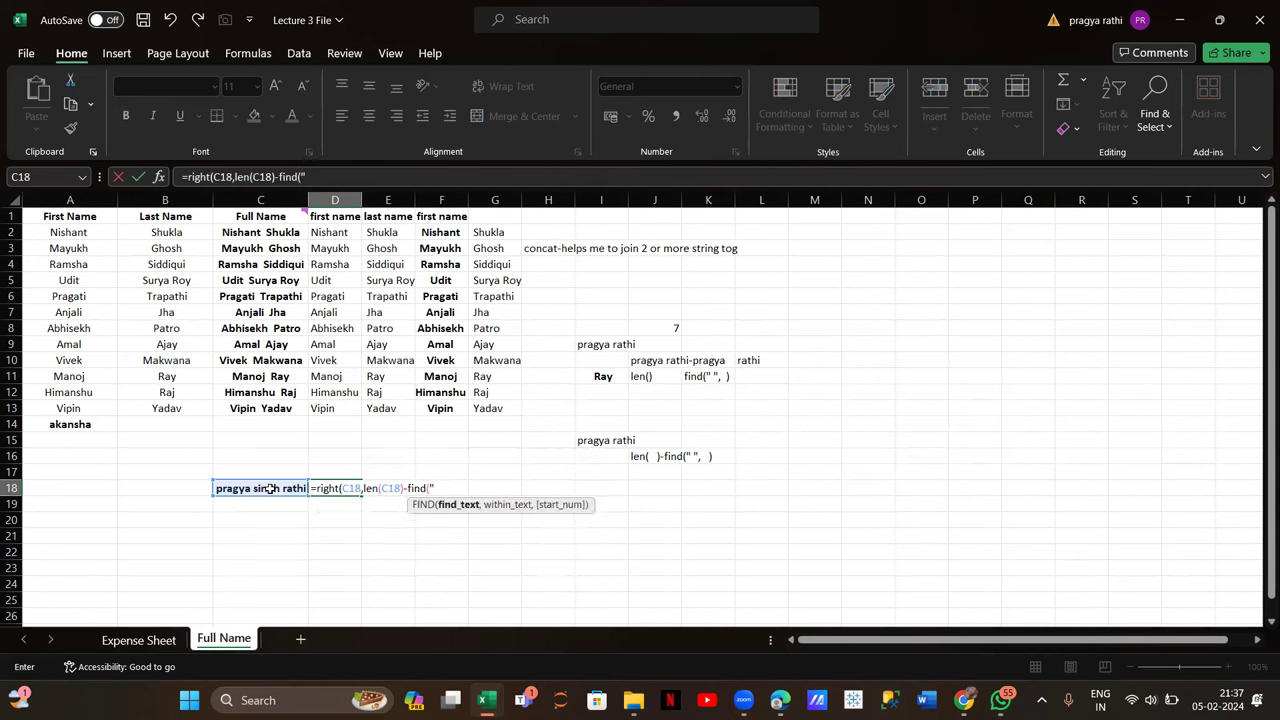
text(" ",C18))
key(Return)
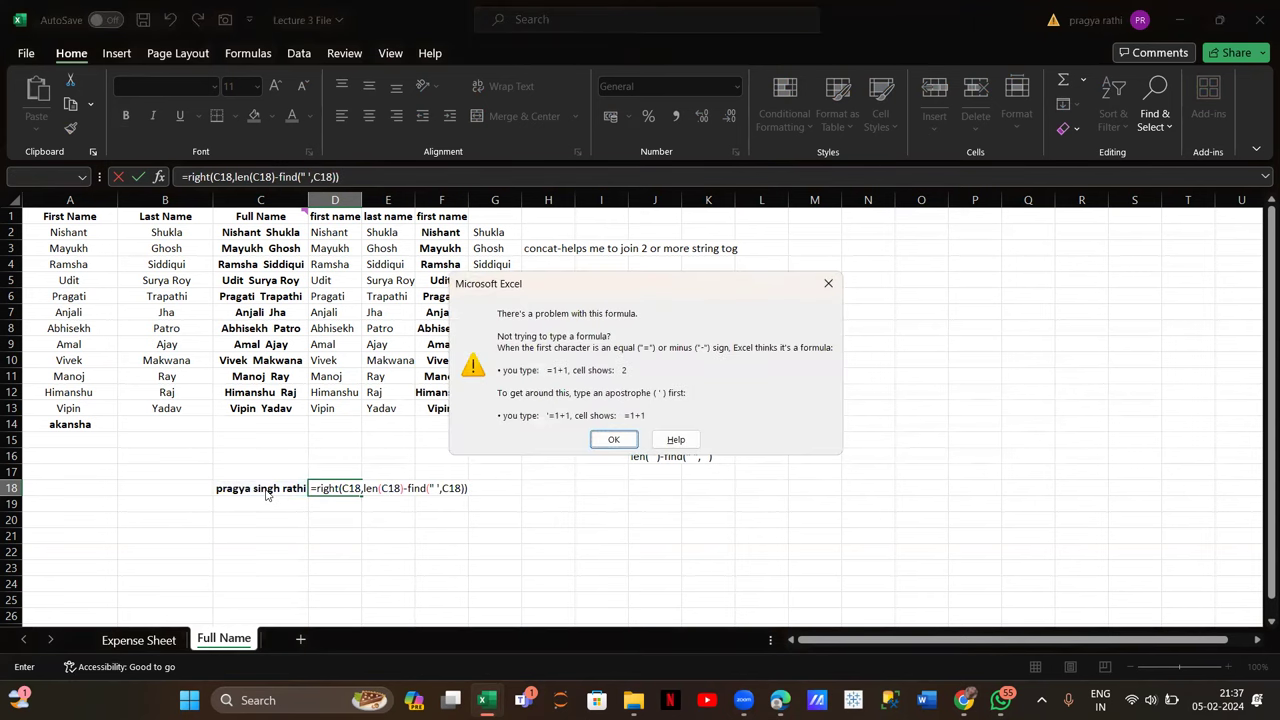
Dismiss the formula warning and add the missing quote so D18's formula commits.
click(614, 439)
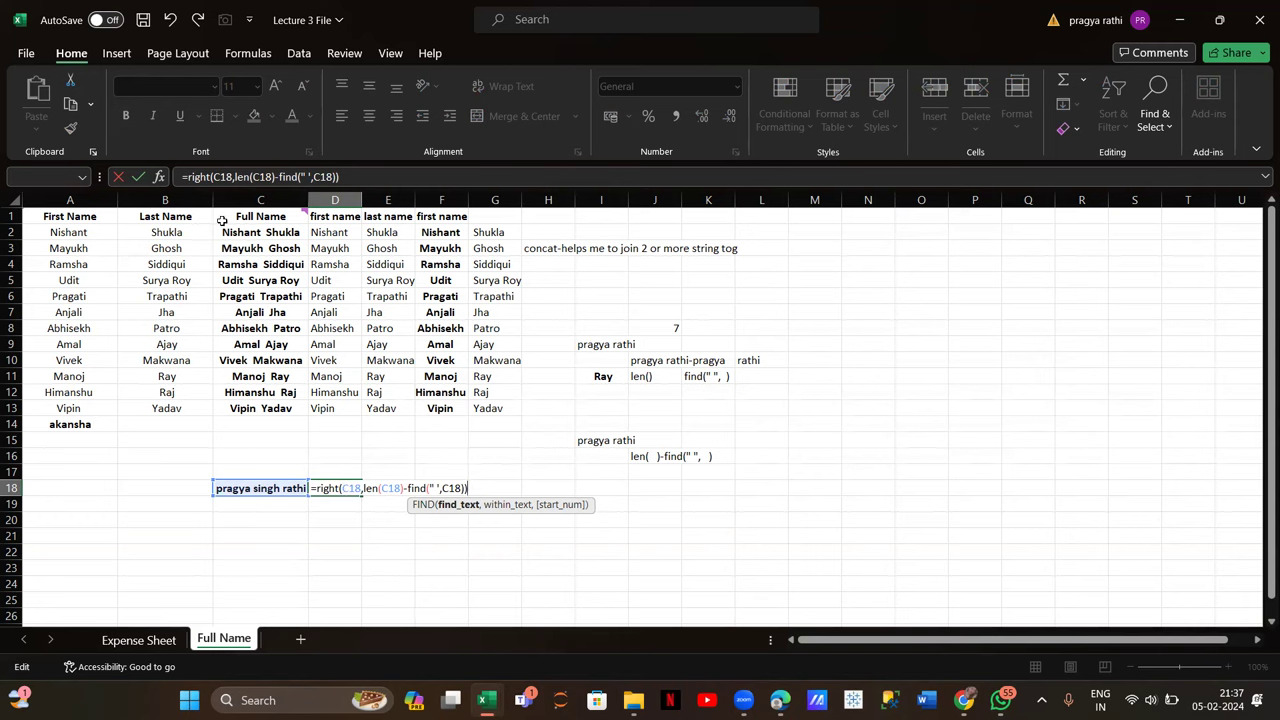
click(310, 177)
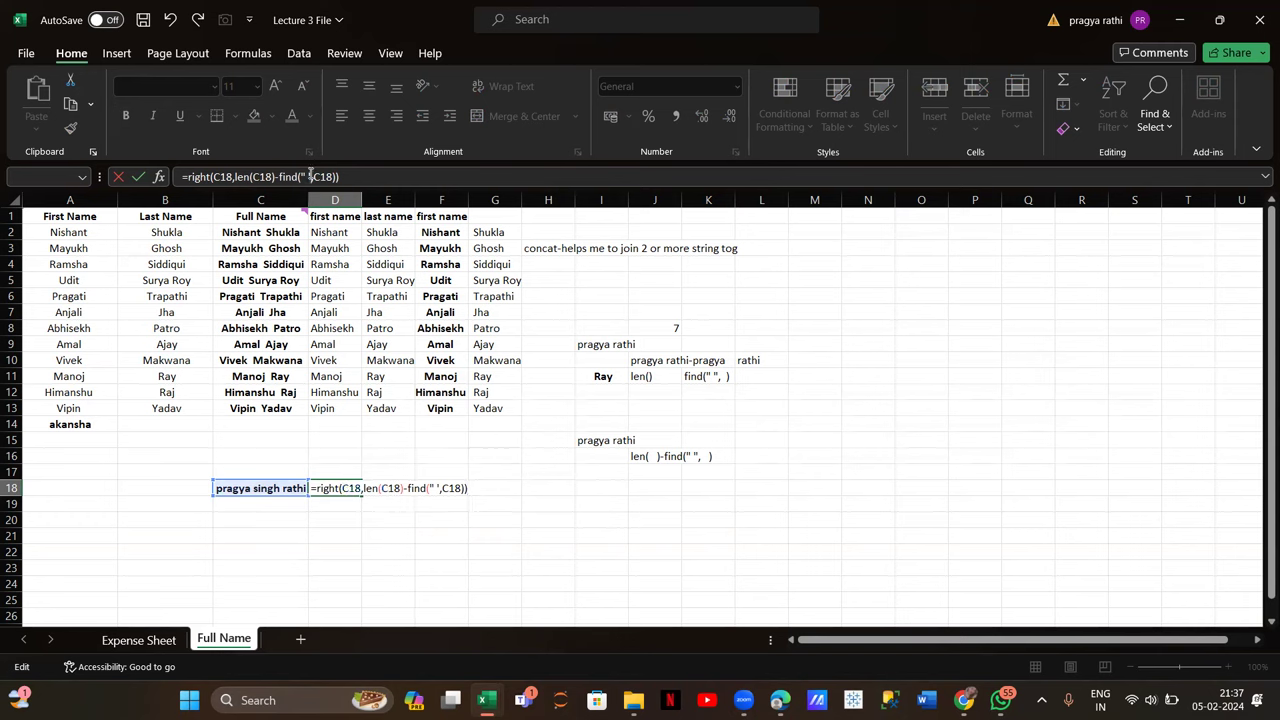
text(")
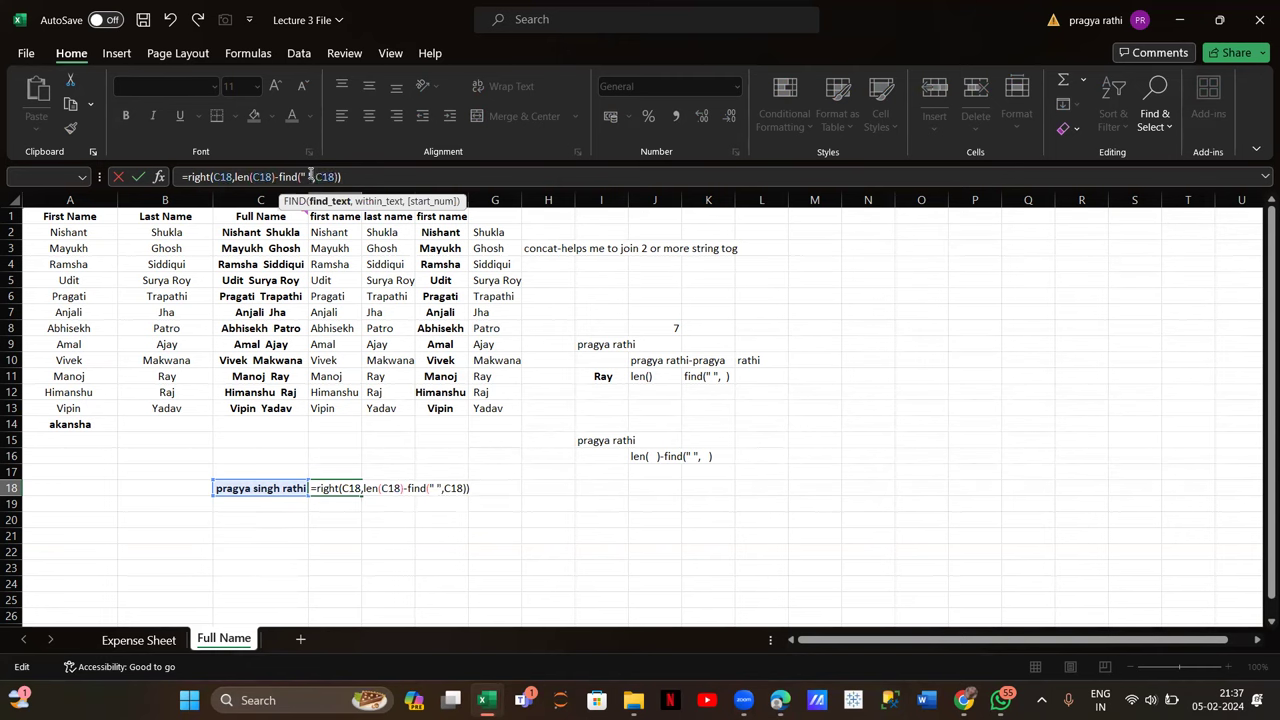
key(Return)
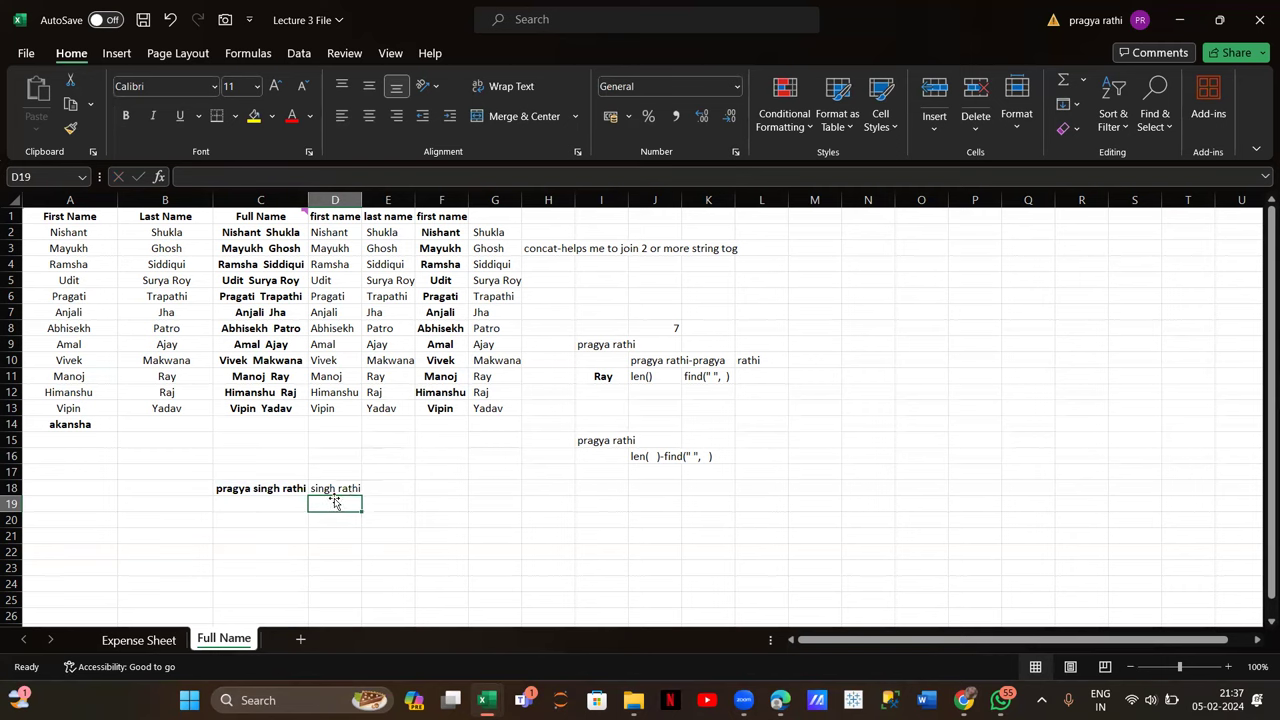
Replace the hand-typed word in E18 with =LEFT(D18,FIND(" ",D18)) to extract the middle name.
click(391, 490)
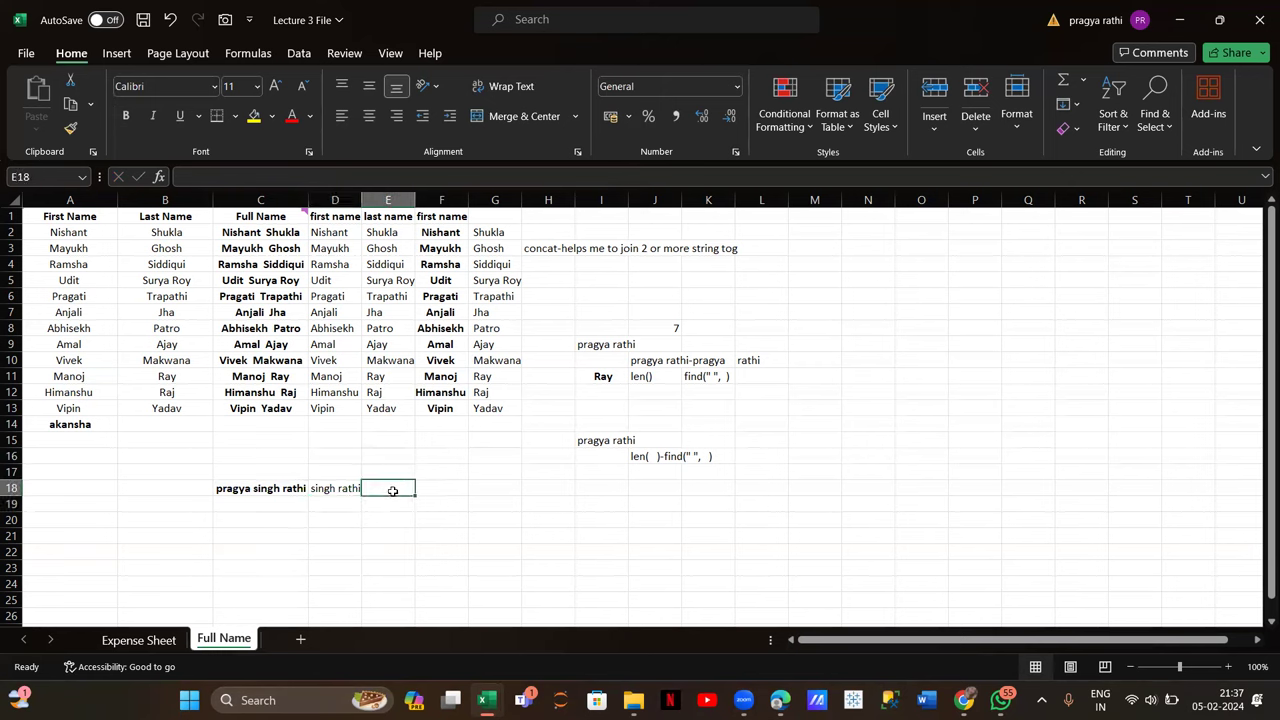
text(singh)
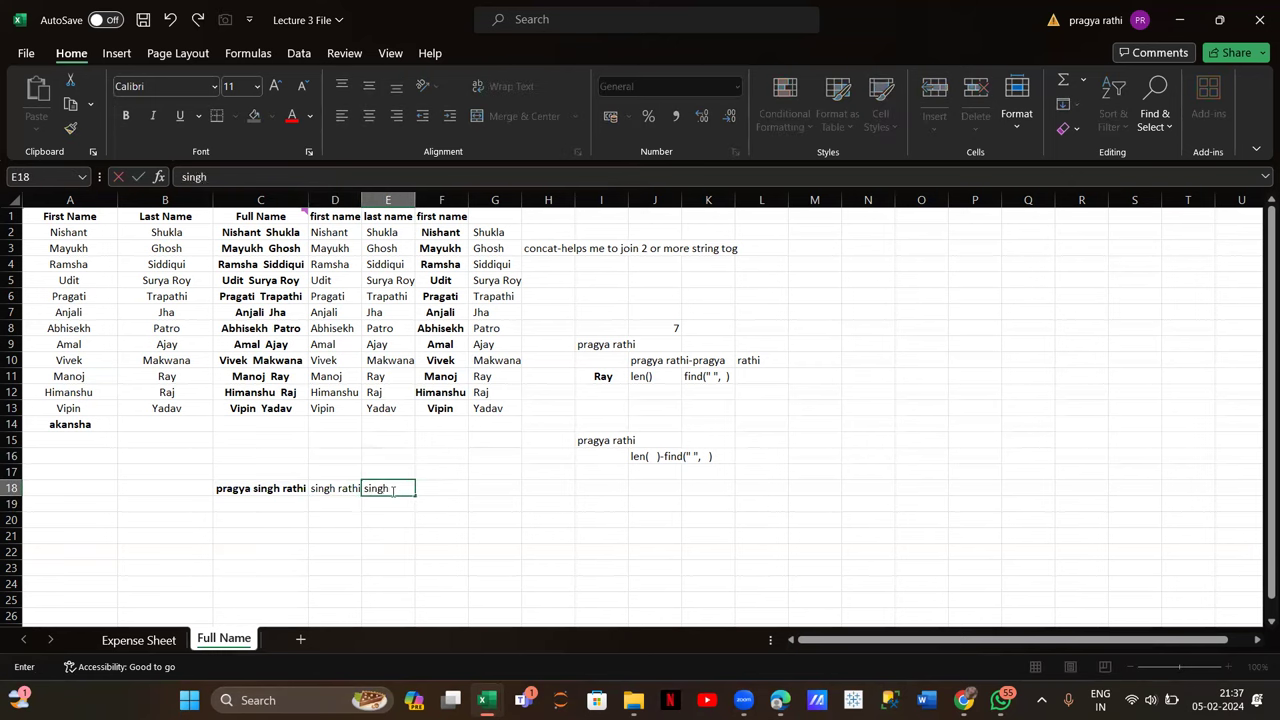
key(BackSpace)
key(BackSpace)
key(BackSpace)
key(BackSpace)
key(BackSpace)
text(=)
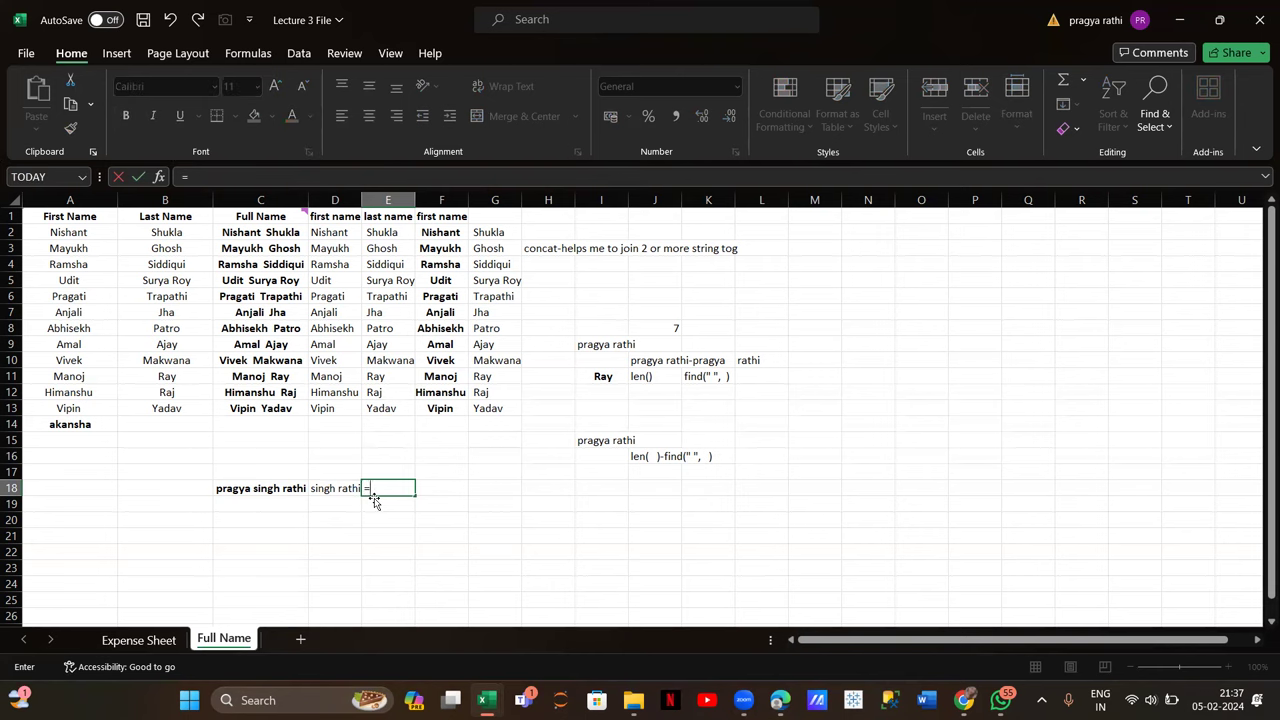
text(left()
click(330, 486)
text(,)
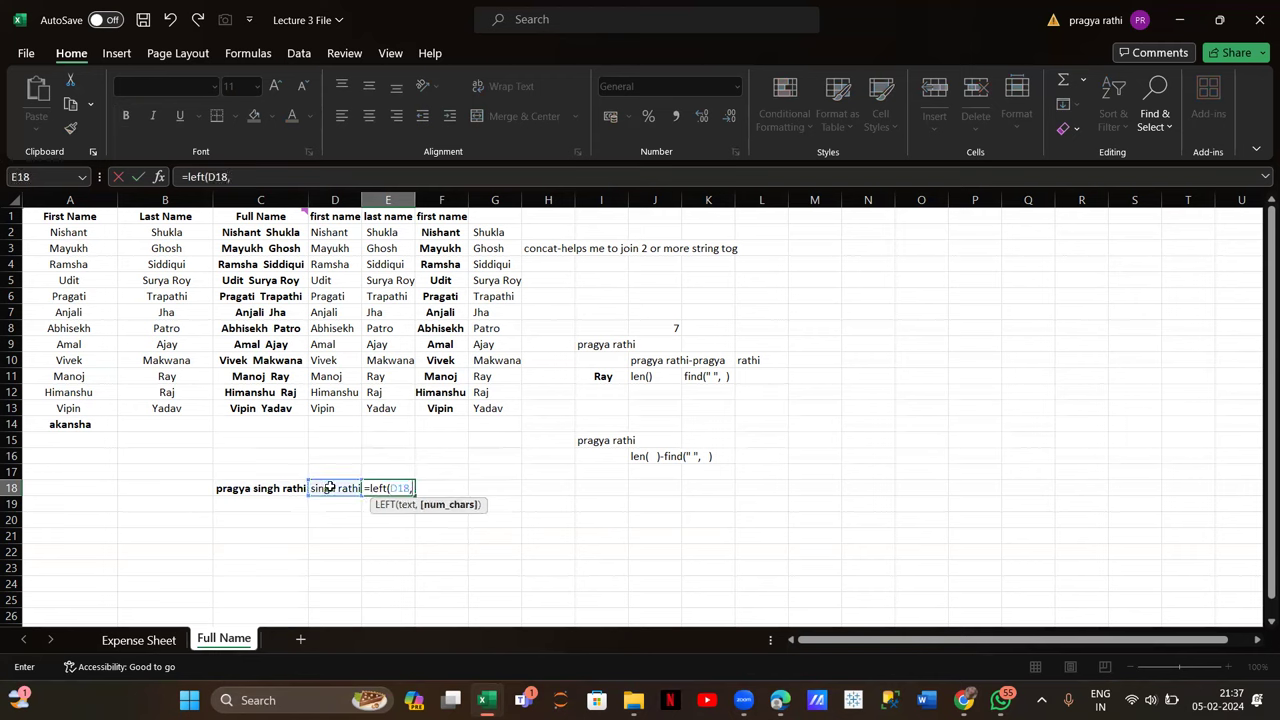
text(find()
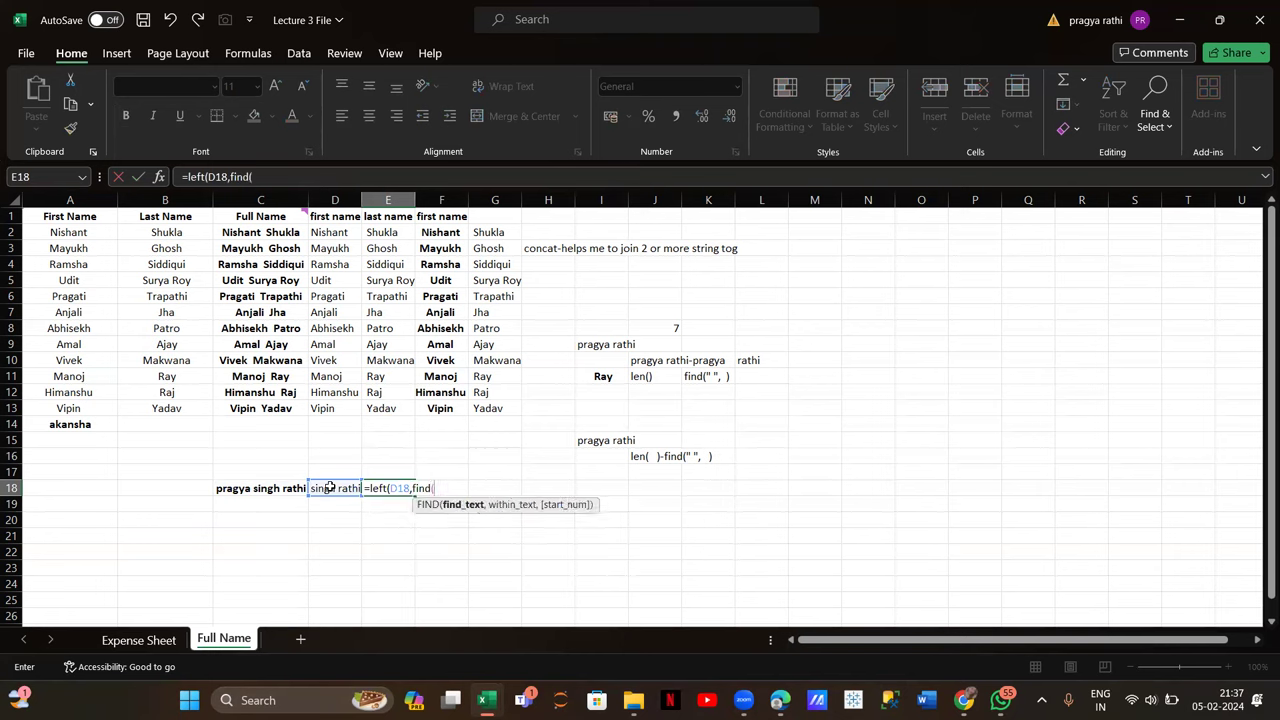
text(" ",)
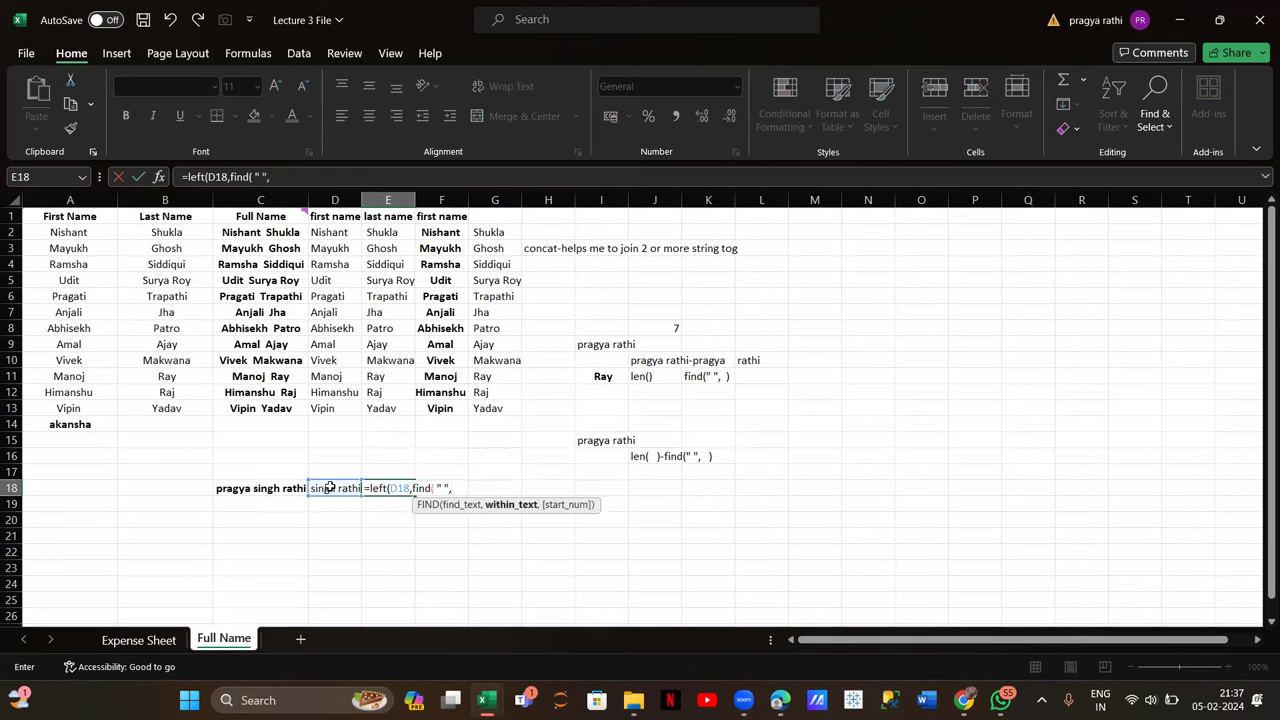
click(332, 487)
text()))
key(Return)
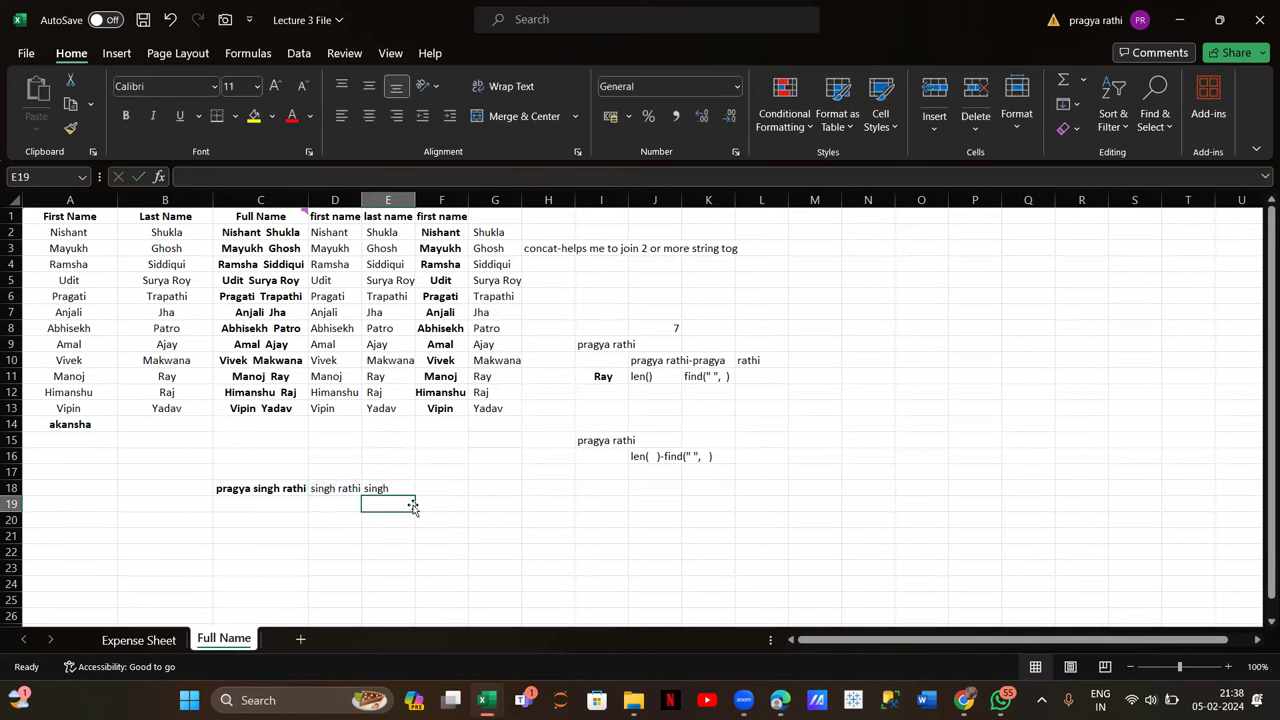
In E19, begin the formula =left(right(C18,len(C18)-find(" ",C18)), with C18 references.
text(=)
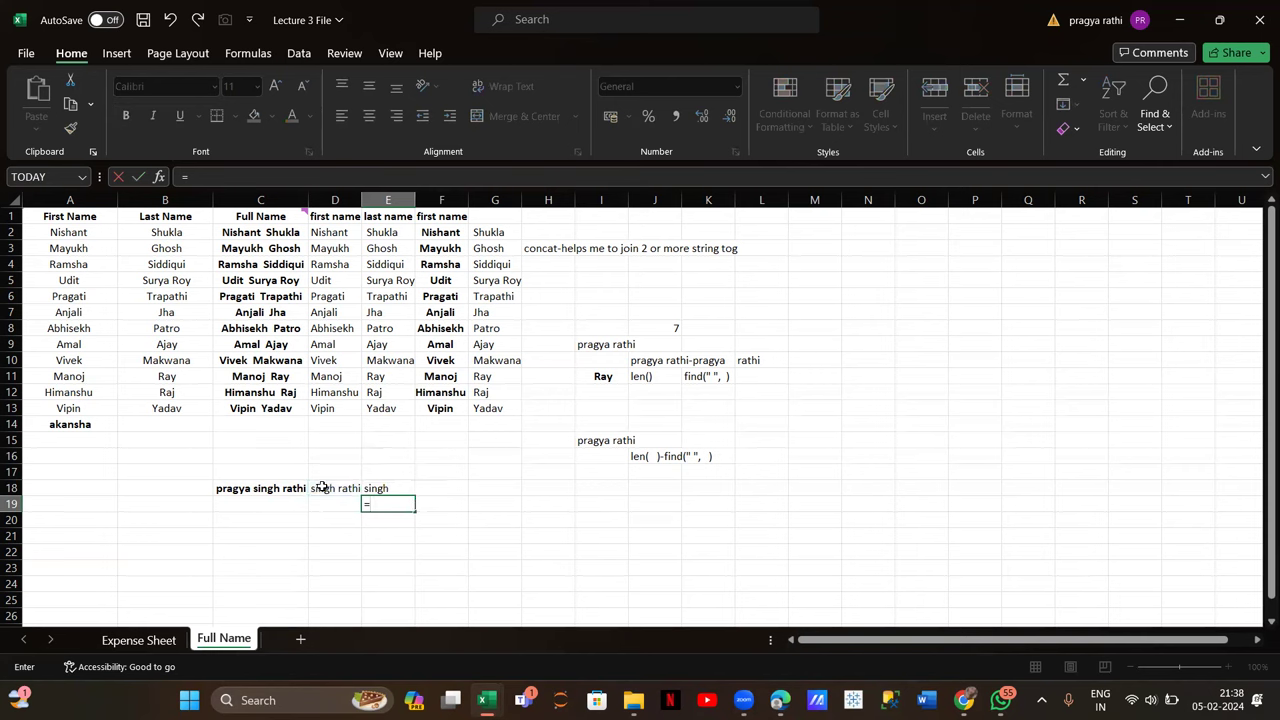
text(left)
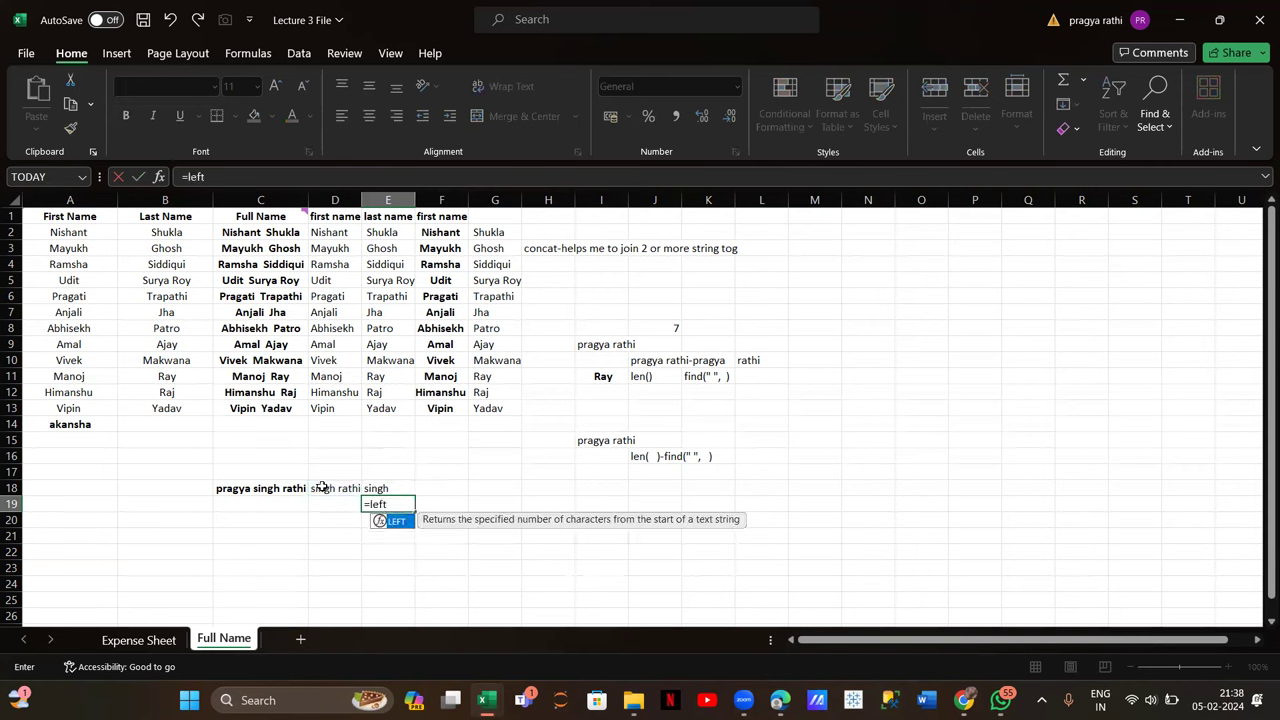
text(()
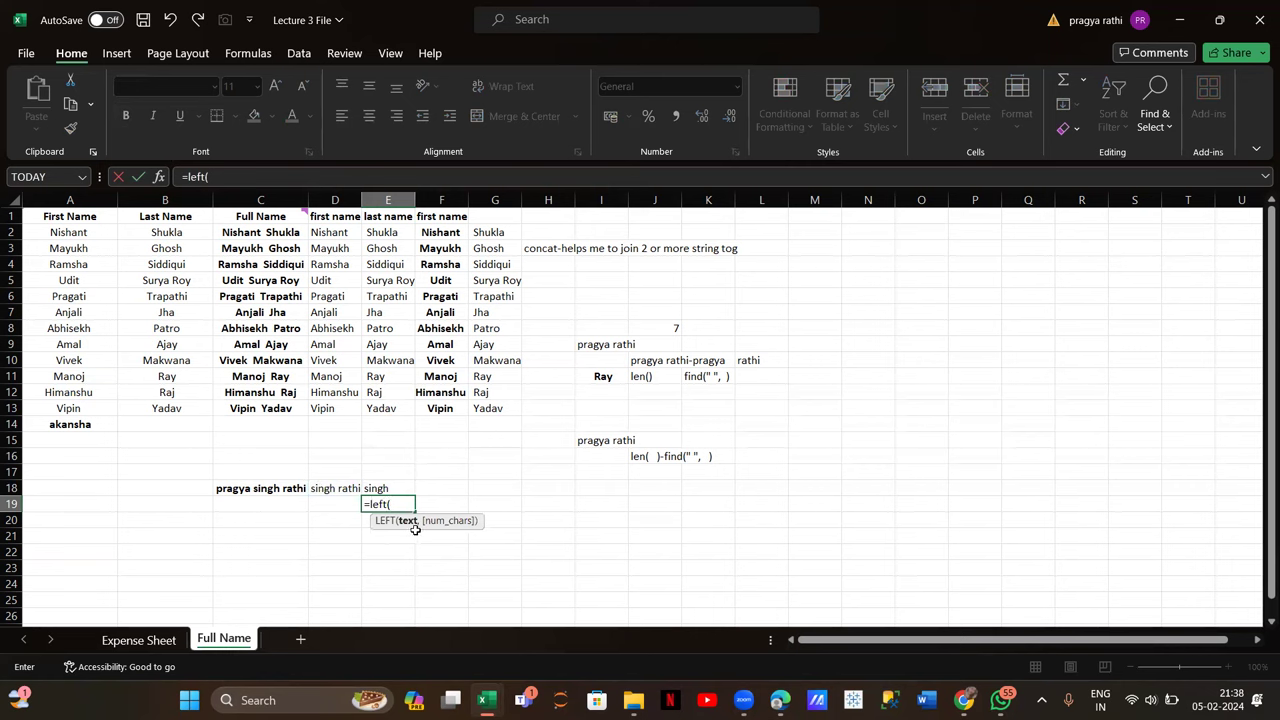
text(right()
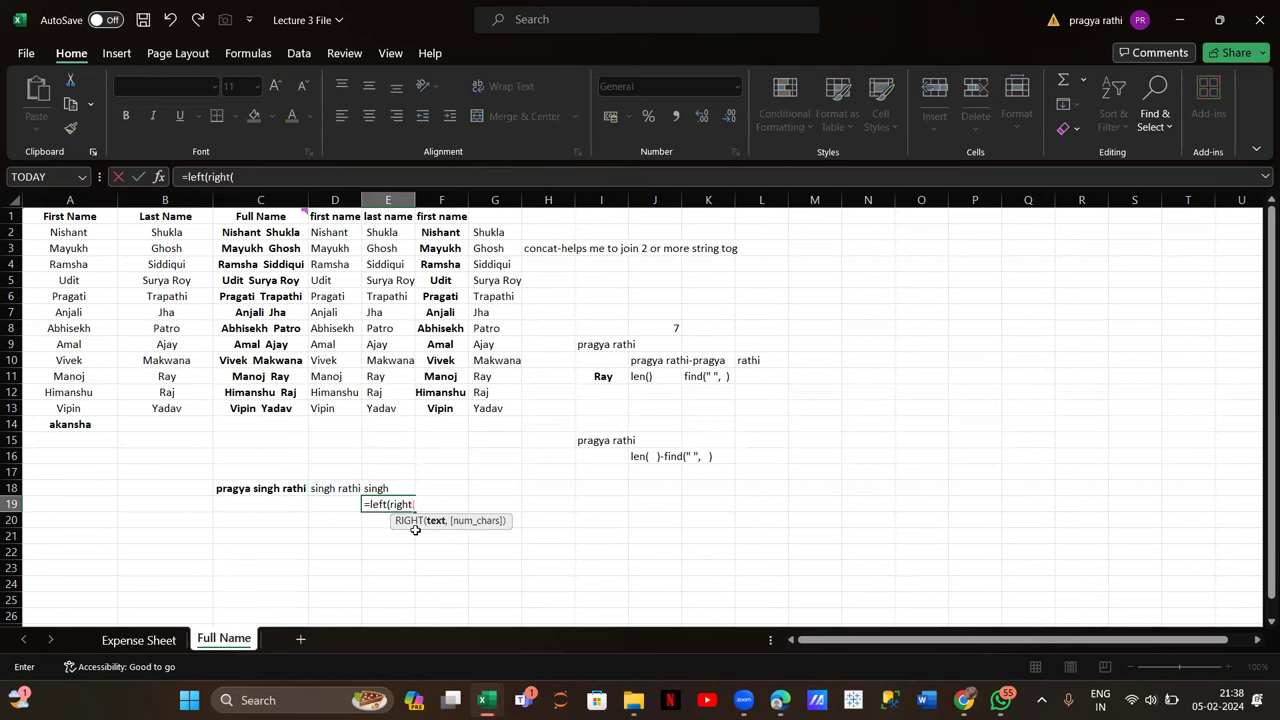
click(267, 488)
text(,len()
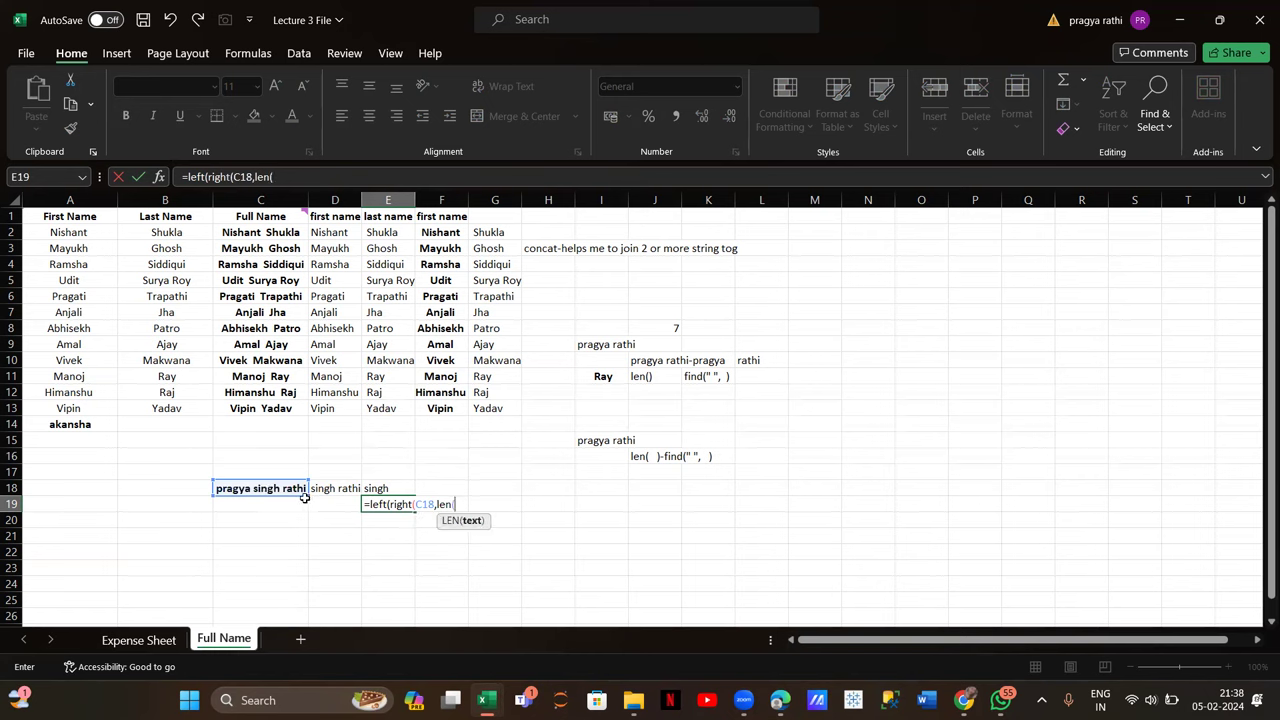
click(278, 484)
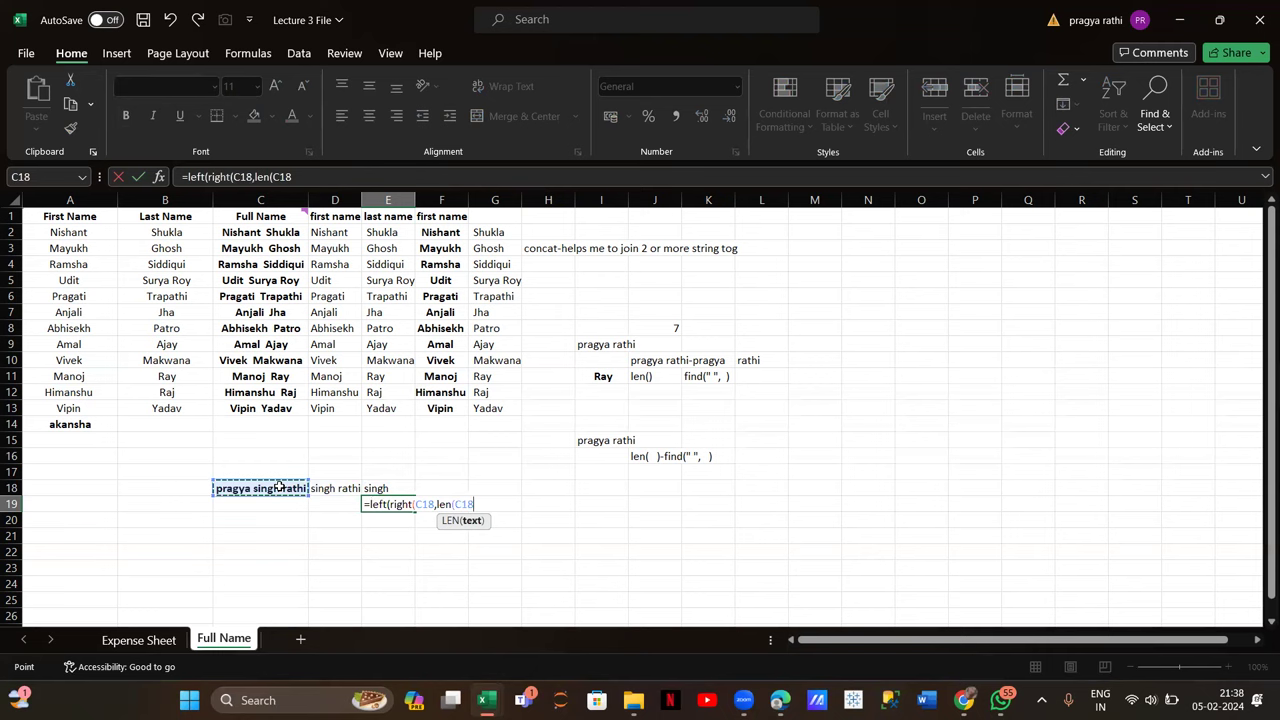
text())
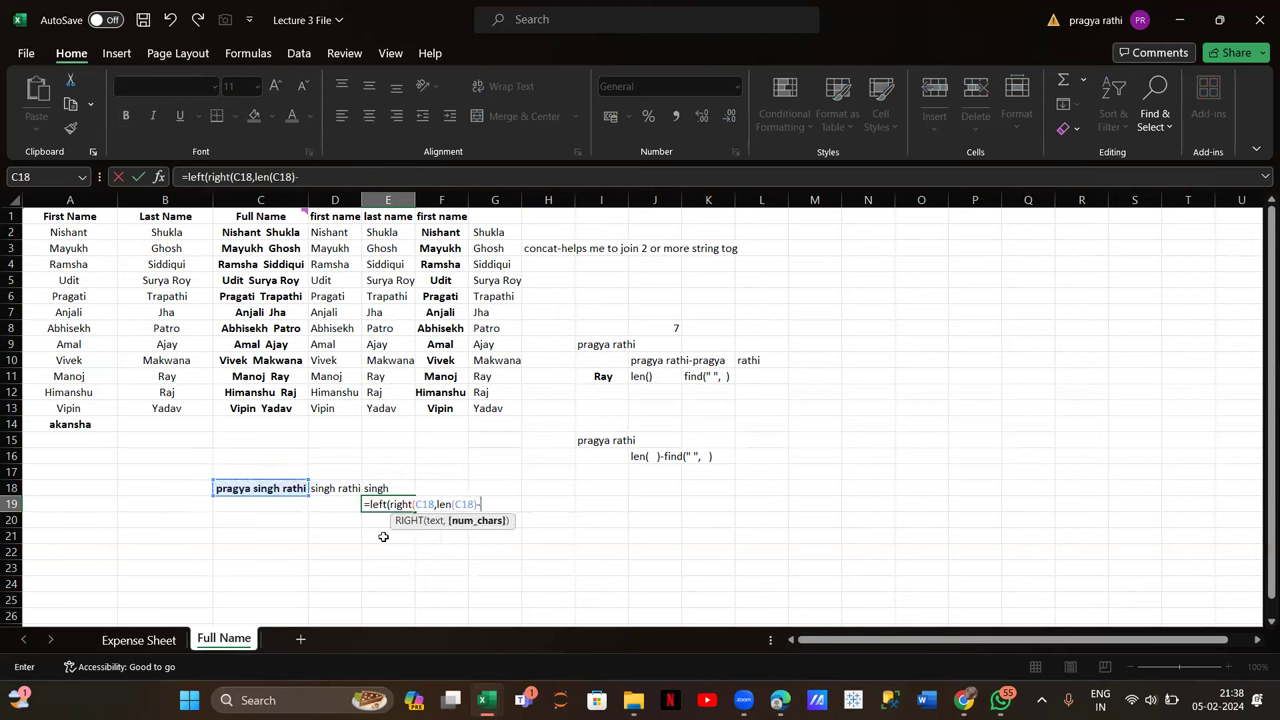
text(-fin)
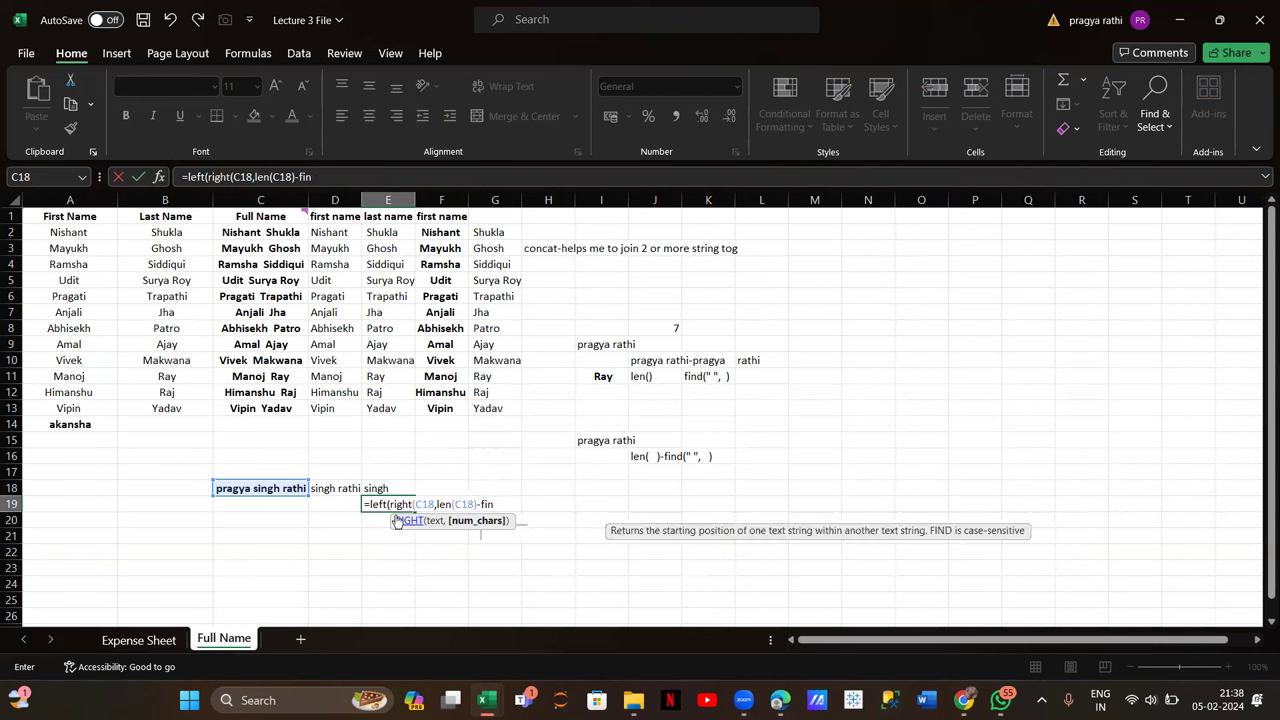
text(d()
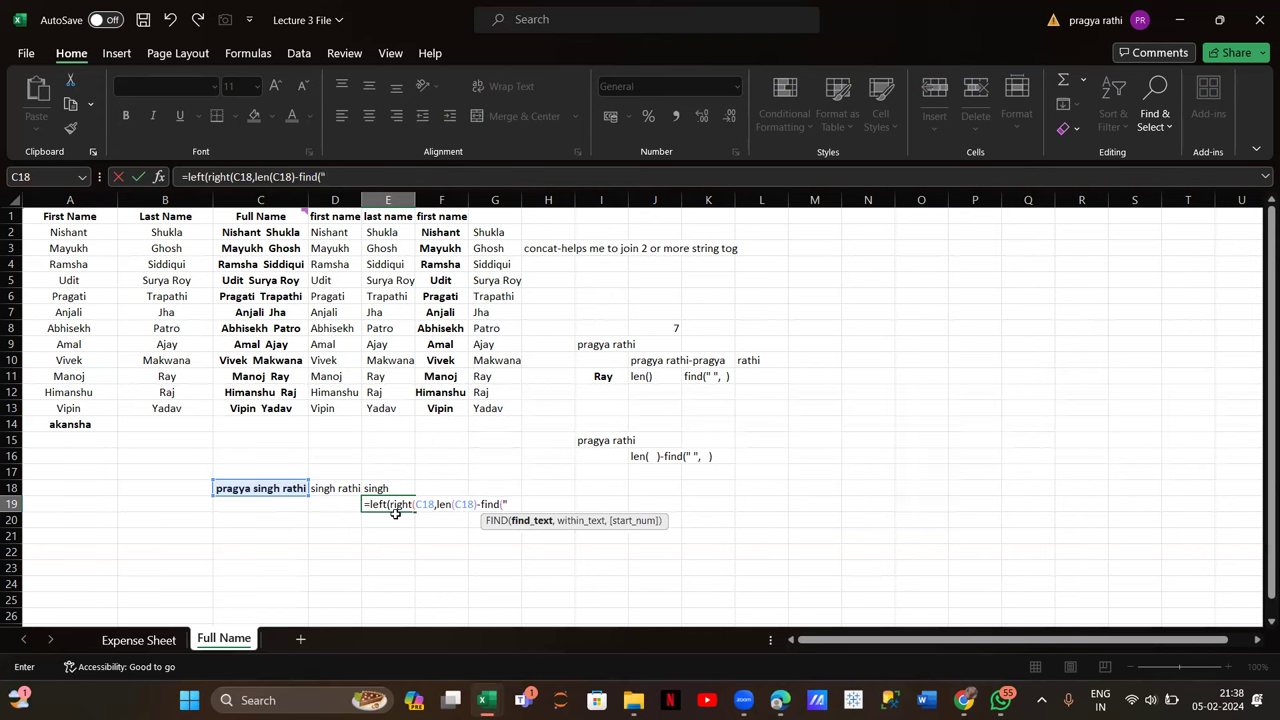
text(" ",)
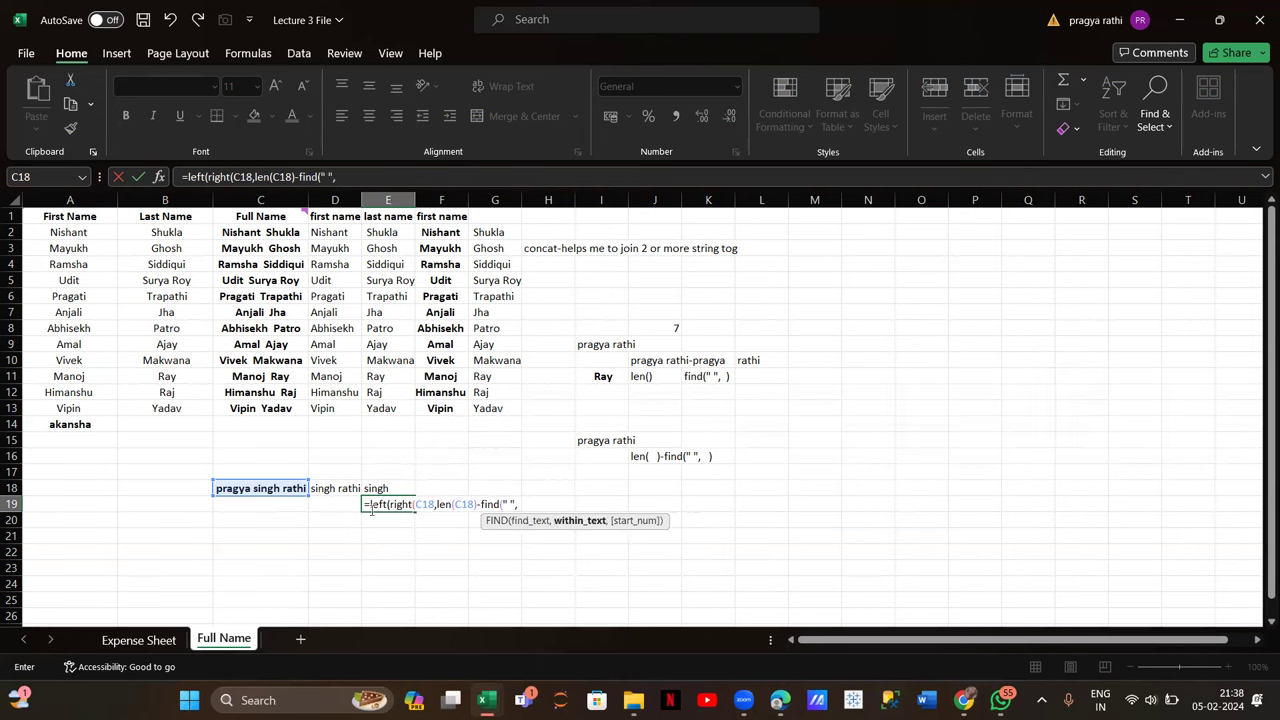
click(295, 488)
text())
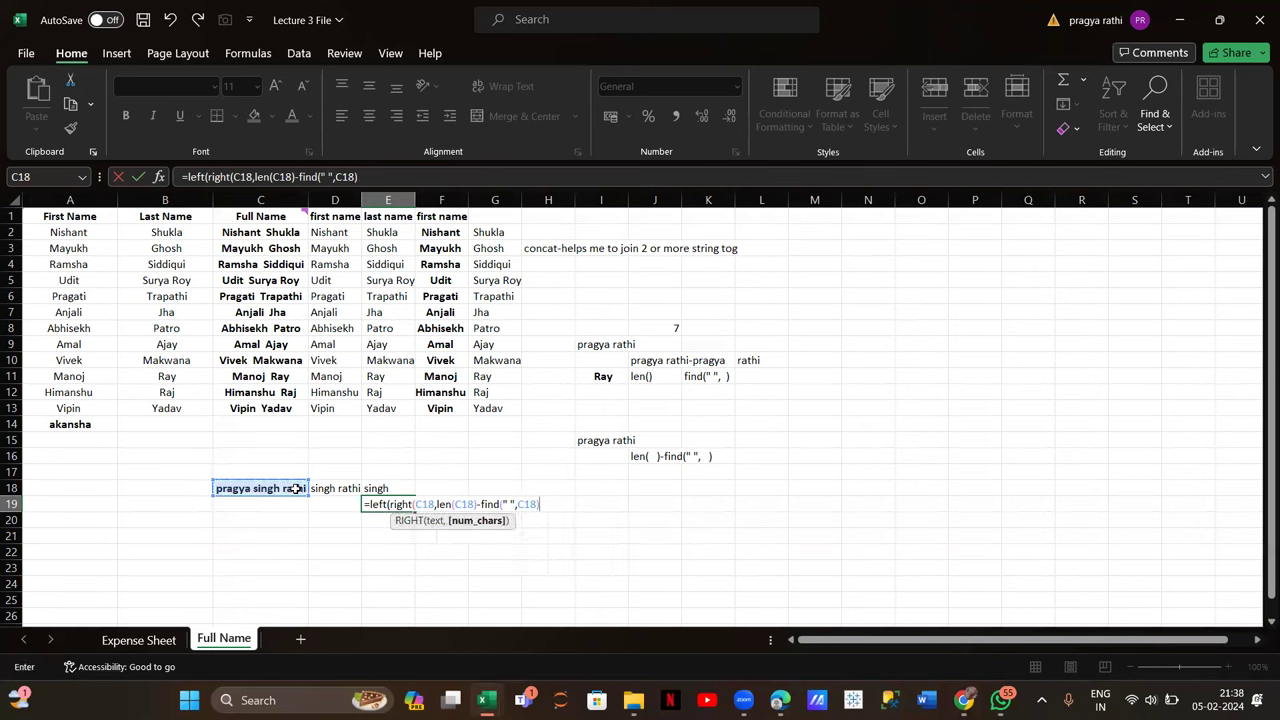
text(,)
Add a FIND around a pasted copy of the RIGHT part, then dismiss the parenthesis warning.
text(find)
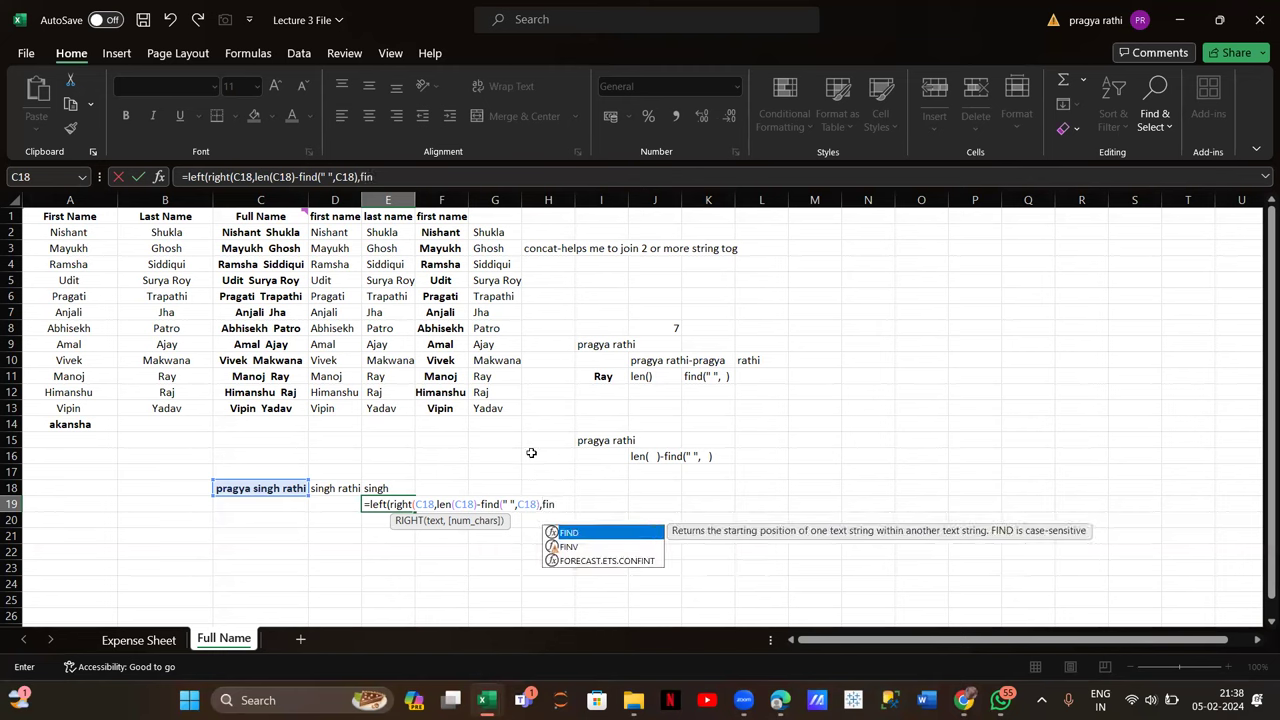
text(()
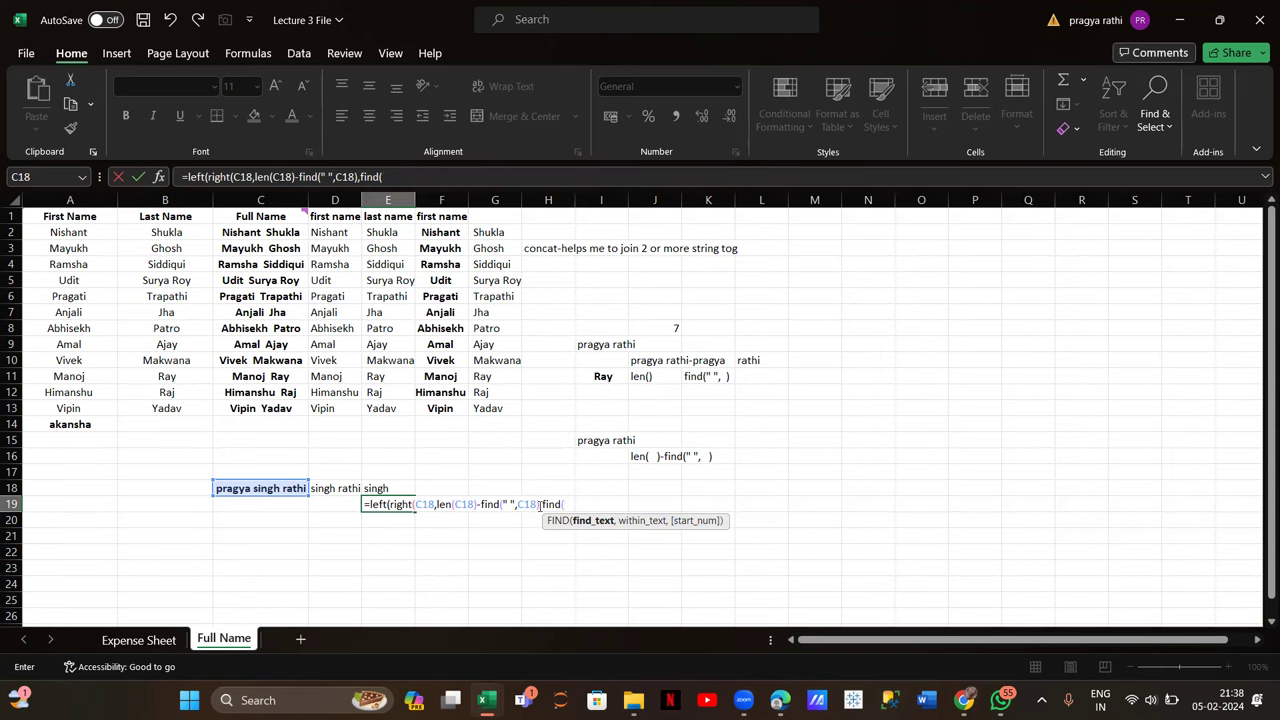
drag(540, 505, 392, 504)
key(ctrl+c)
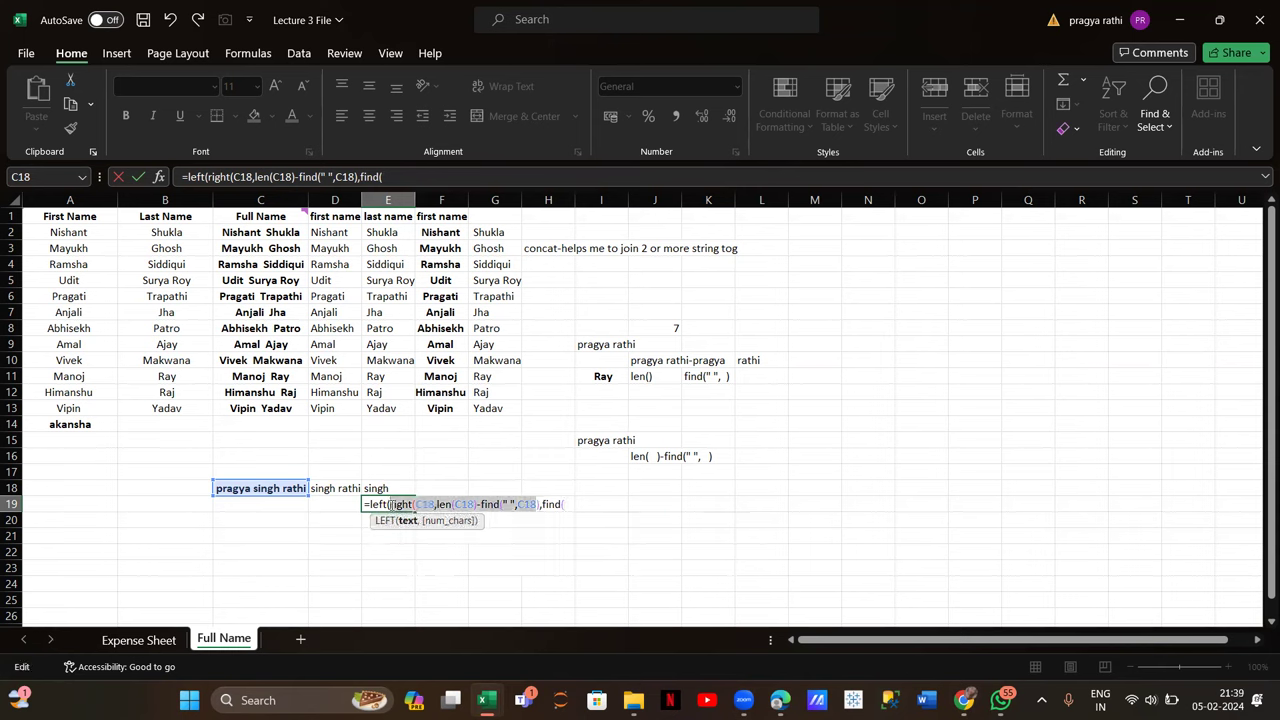
click(573, 503)
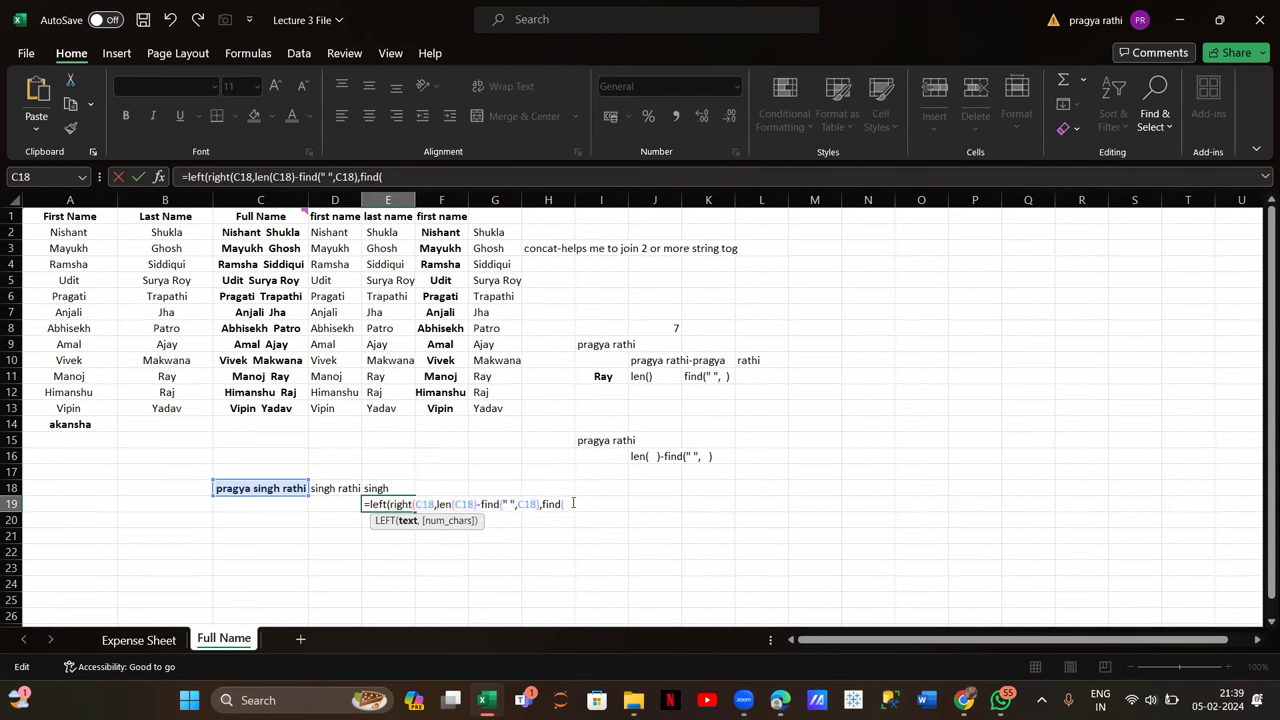
key(ctrl+v)
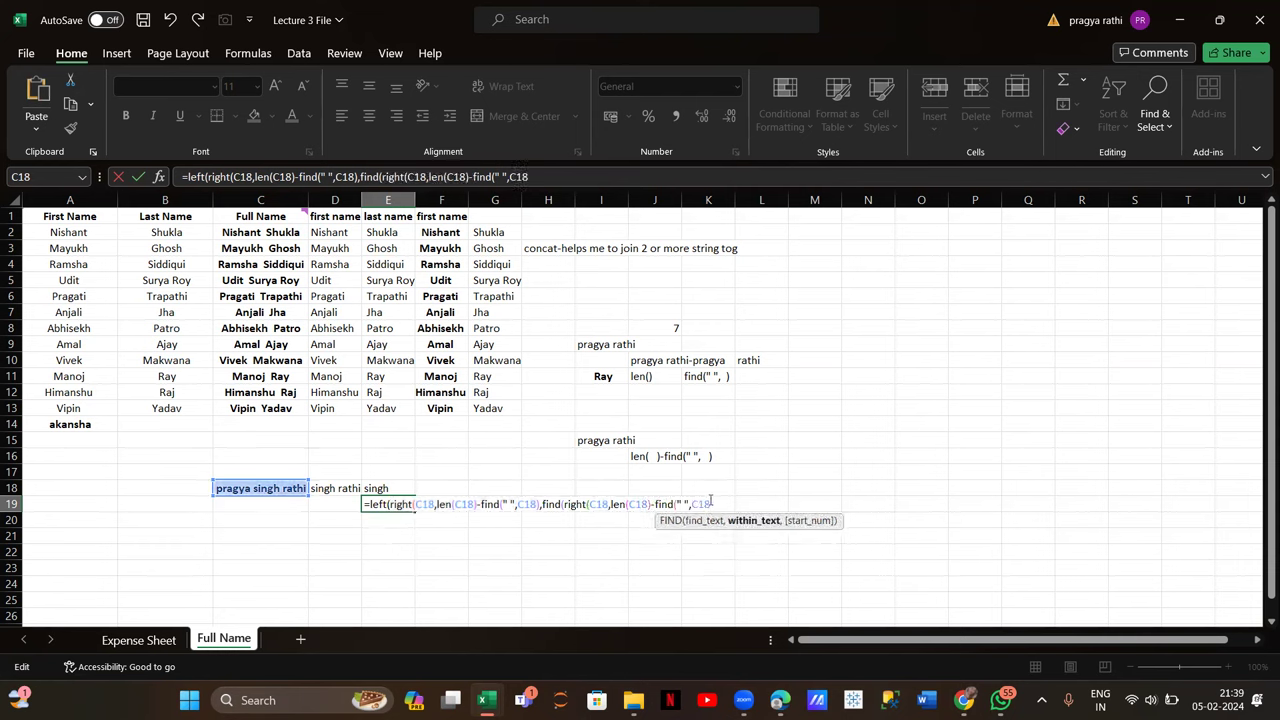
text())
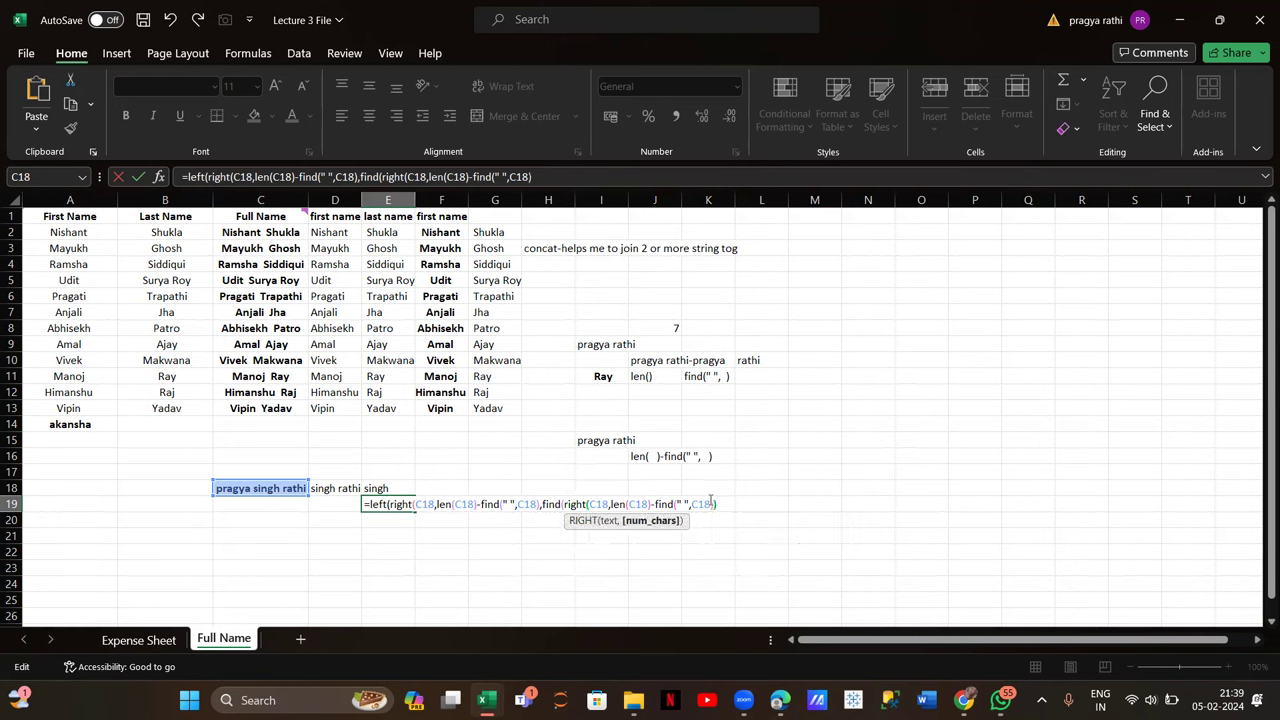
key(Return)
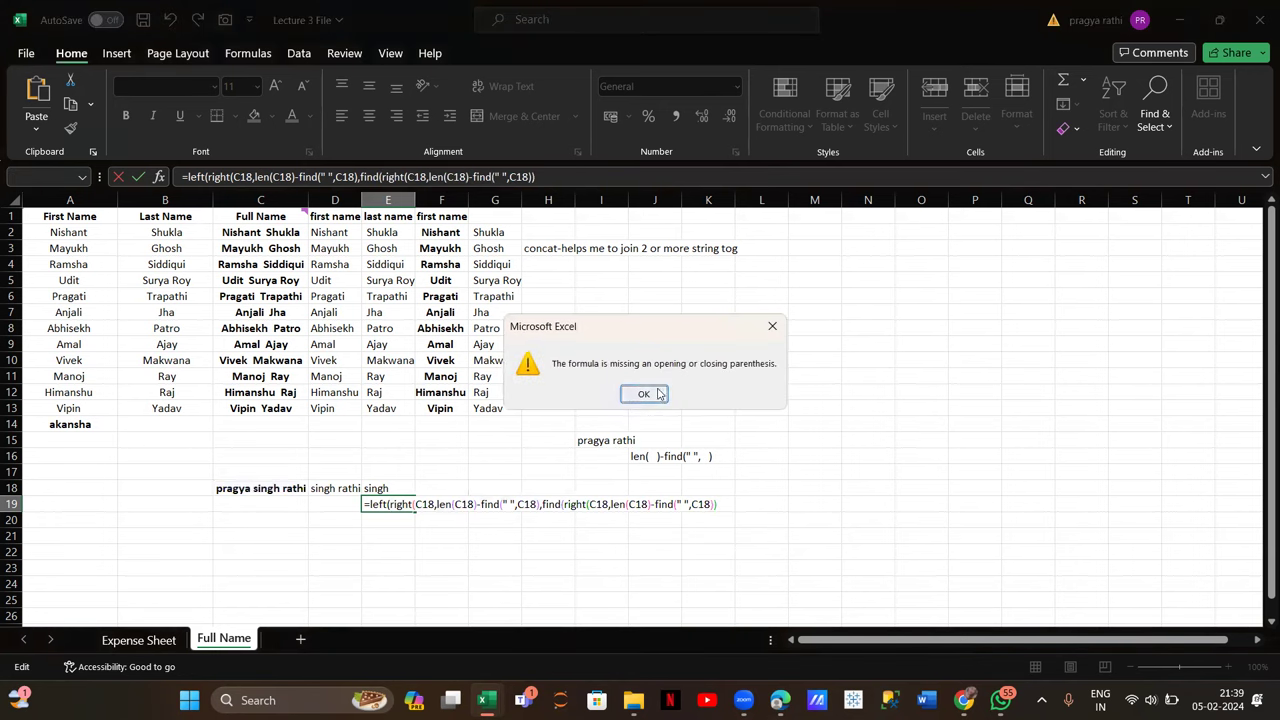
click(658, 393)
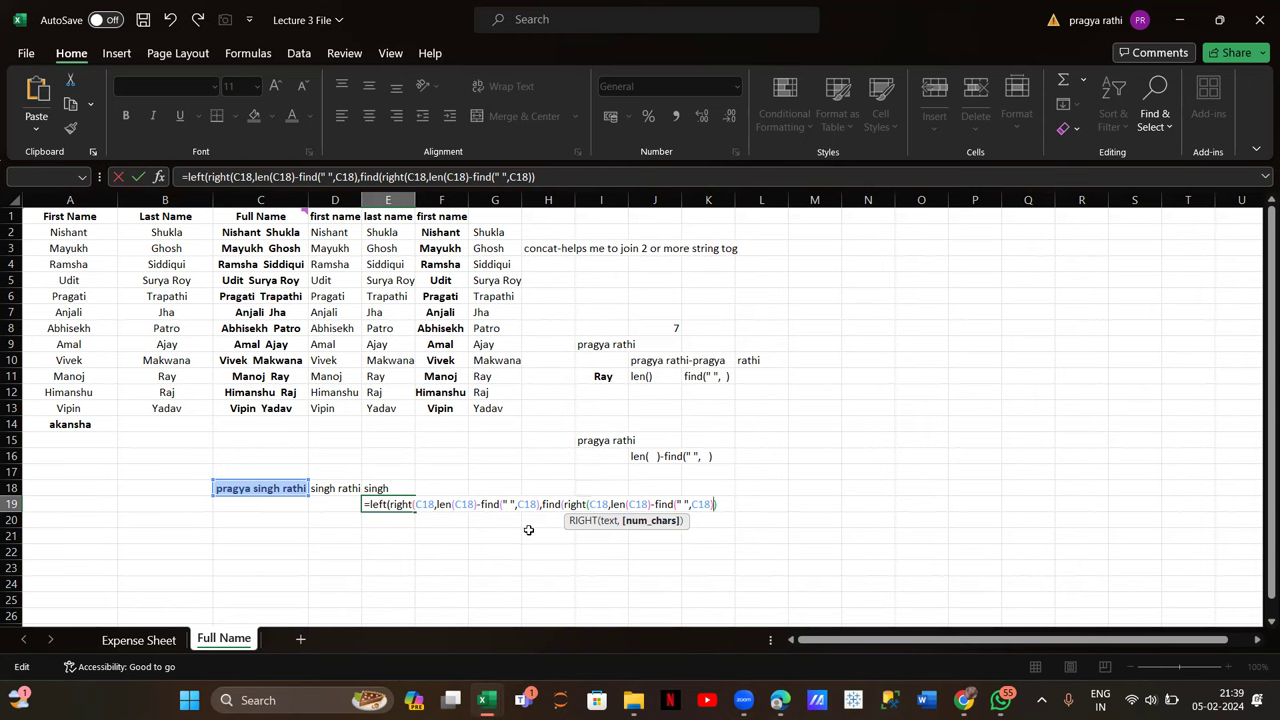
Insert the " " search argument into that FIND and trim extra arguments after another warning.
click(565, 503)
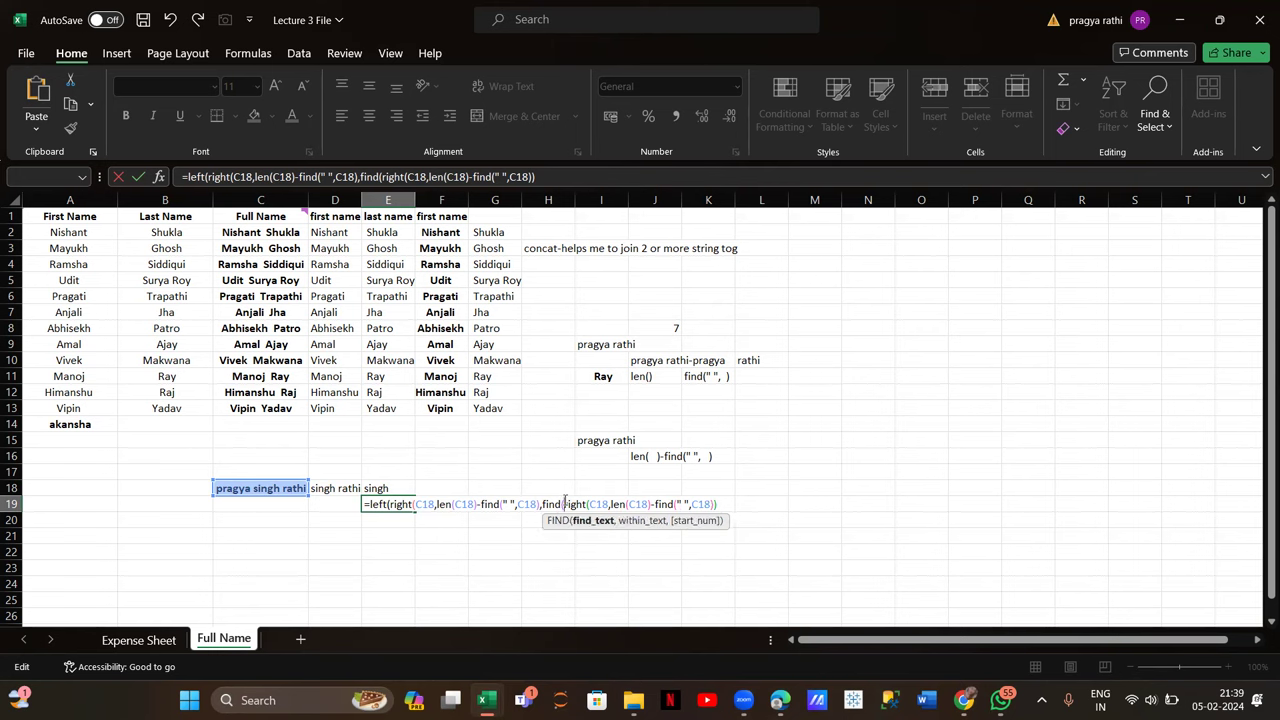
text(" ",)
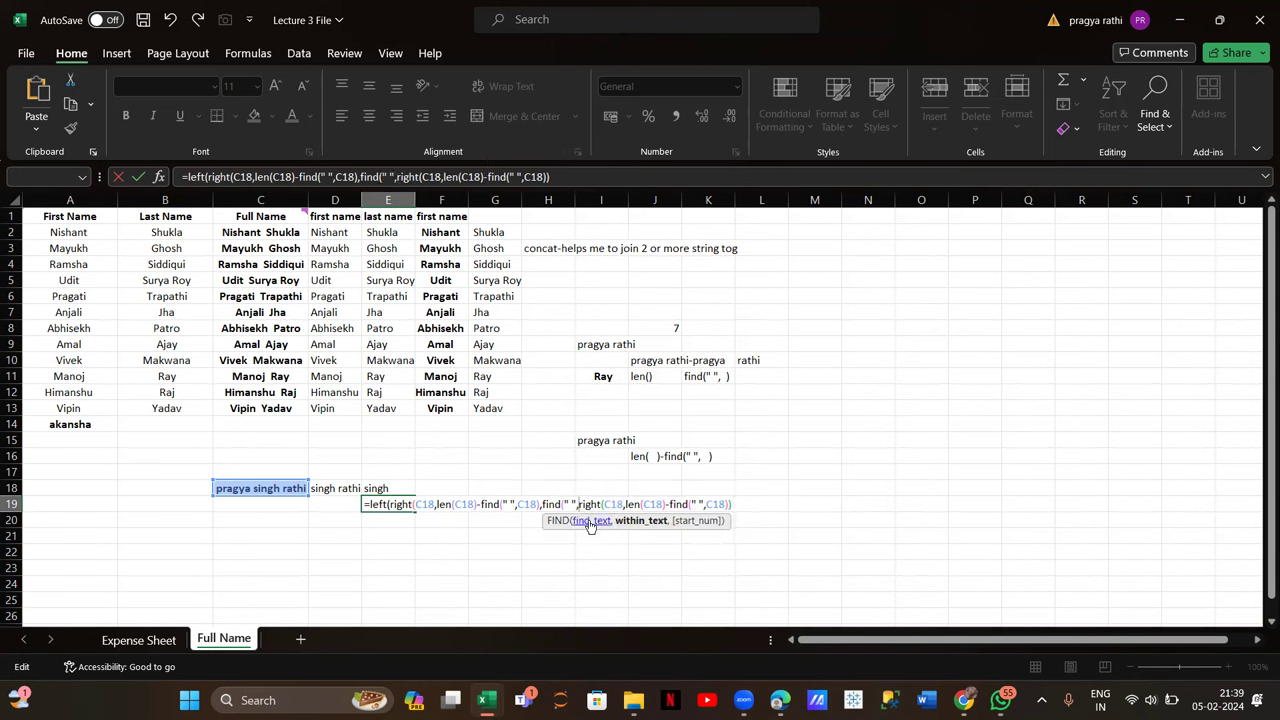
key(Return)
click(660, 392)
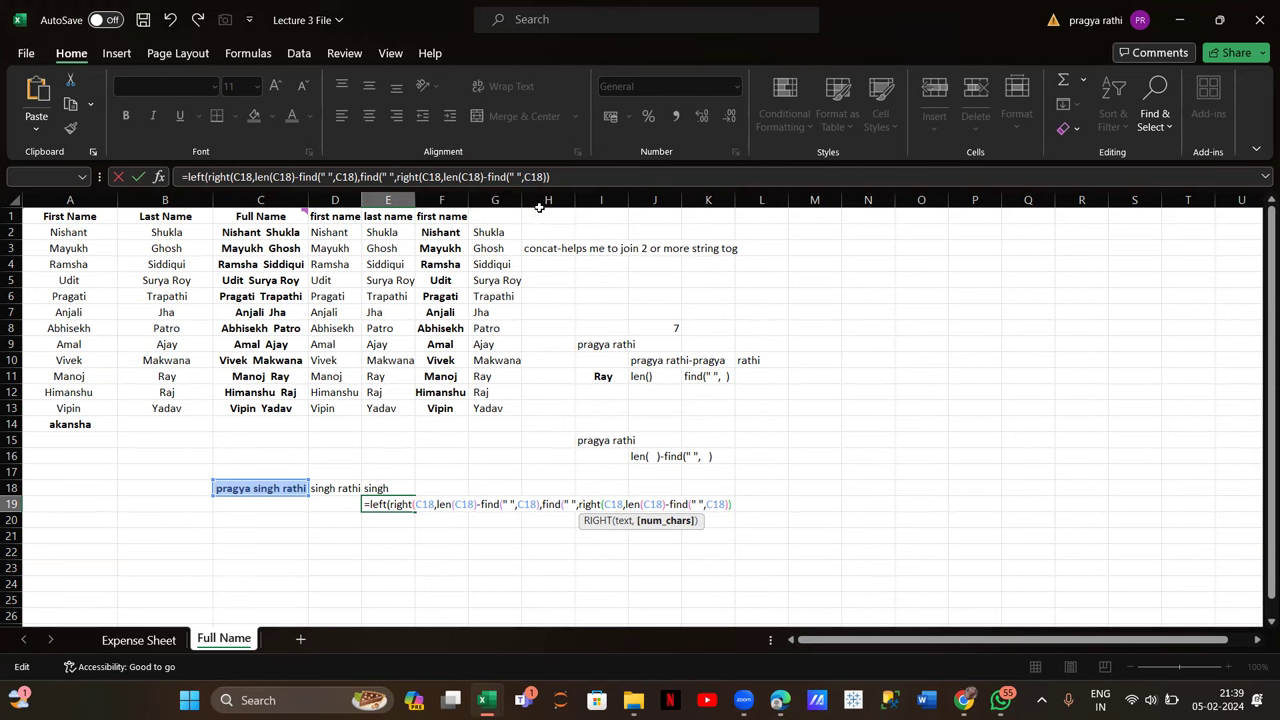
click(725, 504)
key(BackSpace)
key(BackSpace)
key(BackSpace)
key(BackSpace)
key(BackSpace)
key(BackSpace)
key(BackSpace)
key(BackSpace)
key(BackSpace)
key(BackSpace)
key(BackSpace)
key(BackSpace)
key(BackSpace)
key(BackSpace)
key(BackSpace)
key(BackSpace)
key(BackSpace)
key(BackSpace)
key(BackSpace)
key(BackSpace)
key(BackSpace)
key(BackSpace)
key(BackSpace)
key(BackSpace)
key(BackSpace)
key(BackSpace)
key(BackSpace)
key(BackSpace)
key(BackSpace)
key(BackSpace)
key(BackSpace)
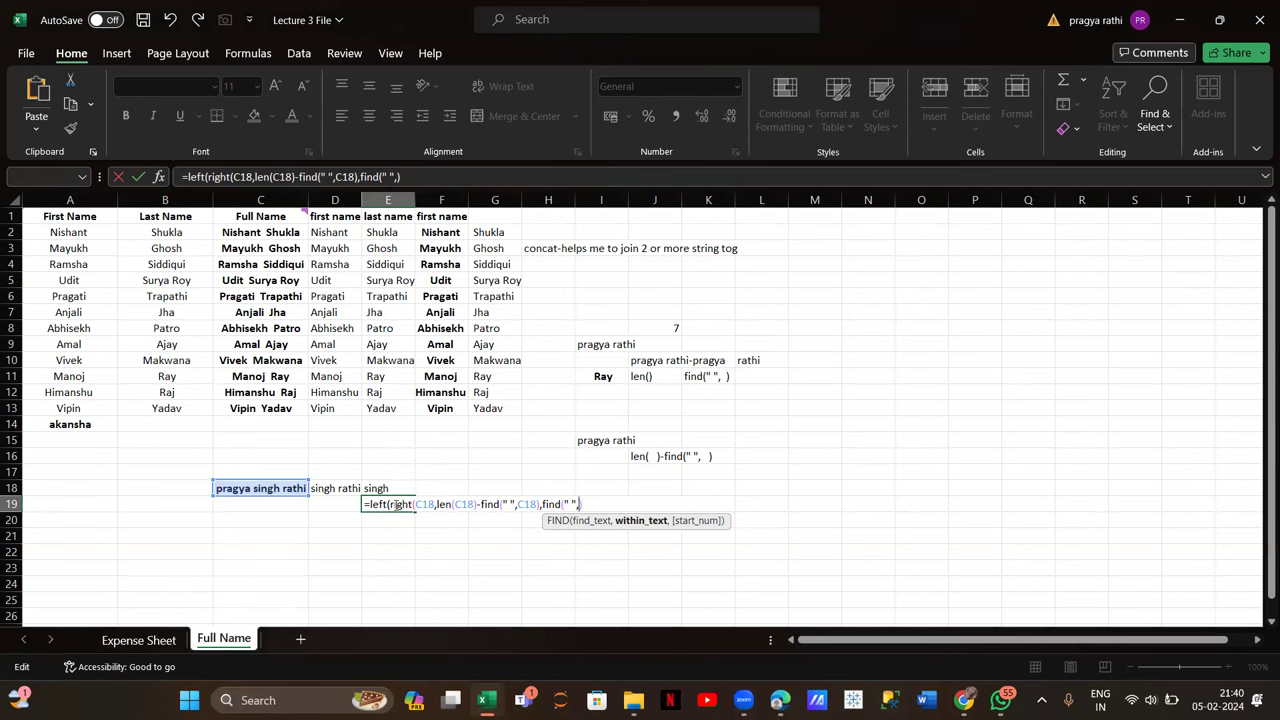
Paste the right(C18,len(C18) part at the end, then select the still-broken formula.
drag(414, 504, 478, 505)
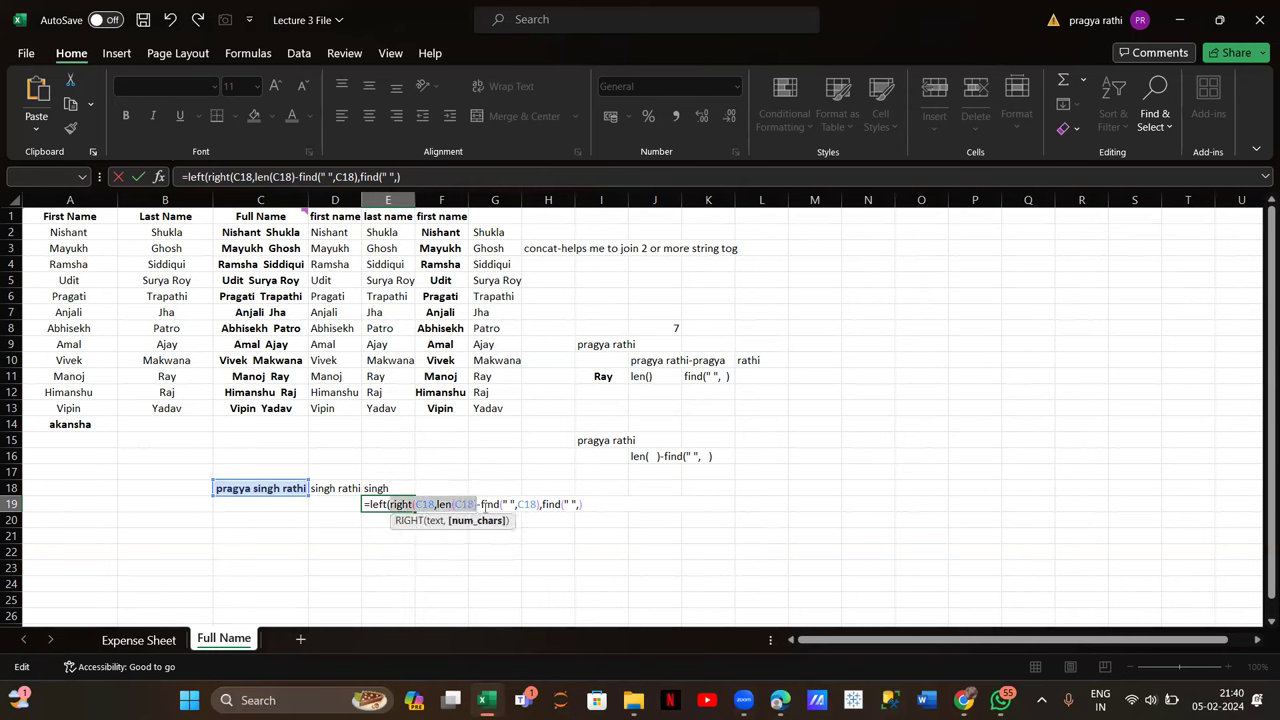
click(577, 504)
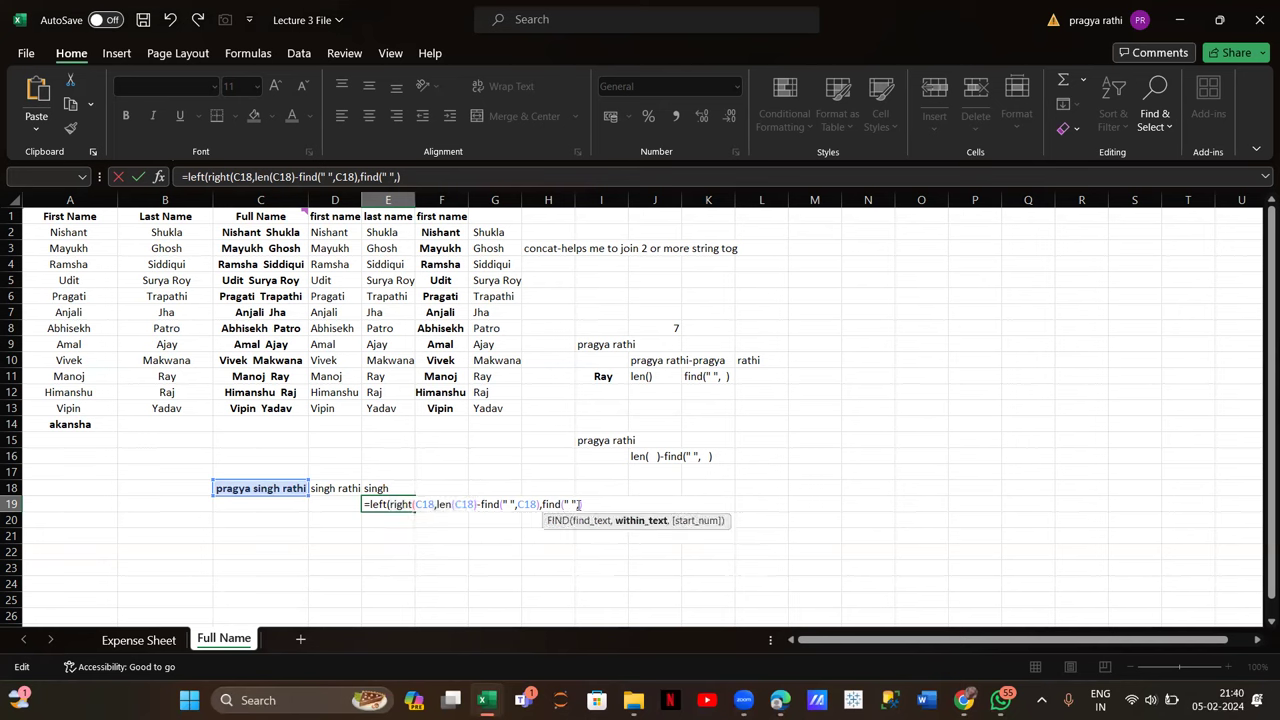
text(right(C18,len(C18))
key(Return)
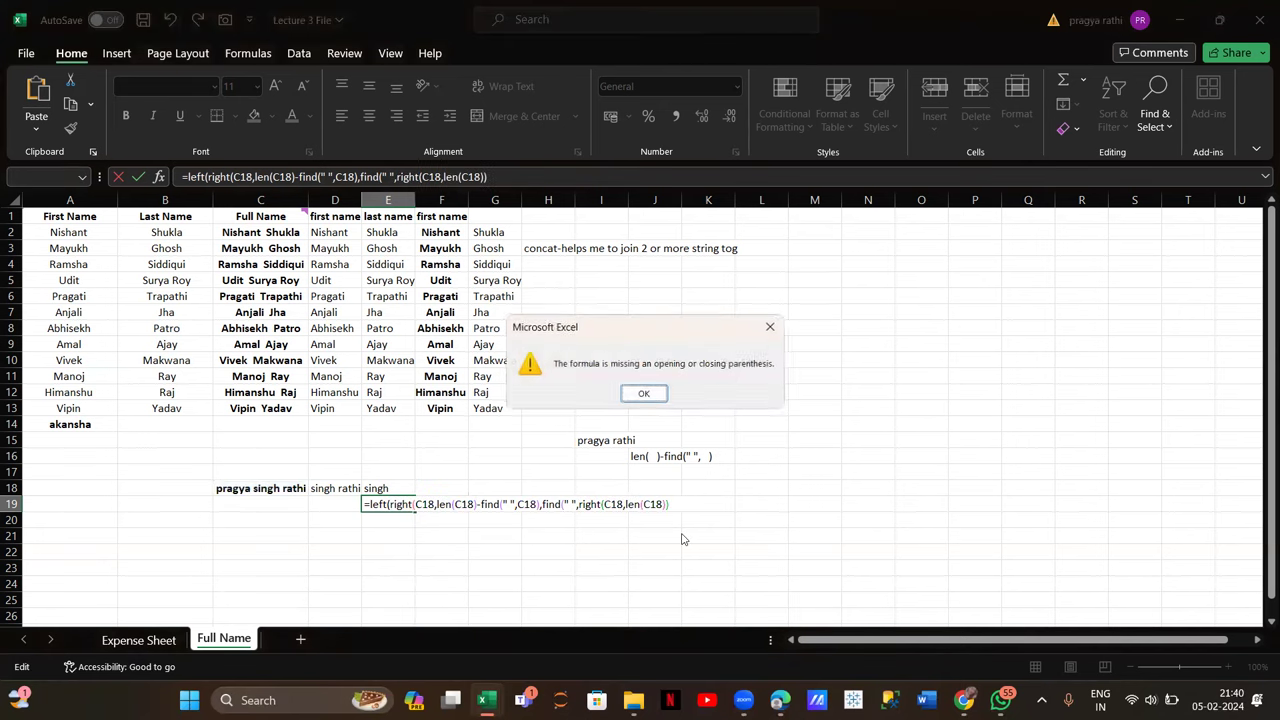
click(645, 392)
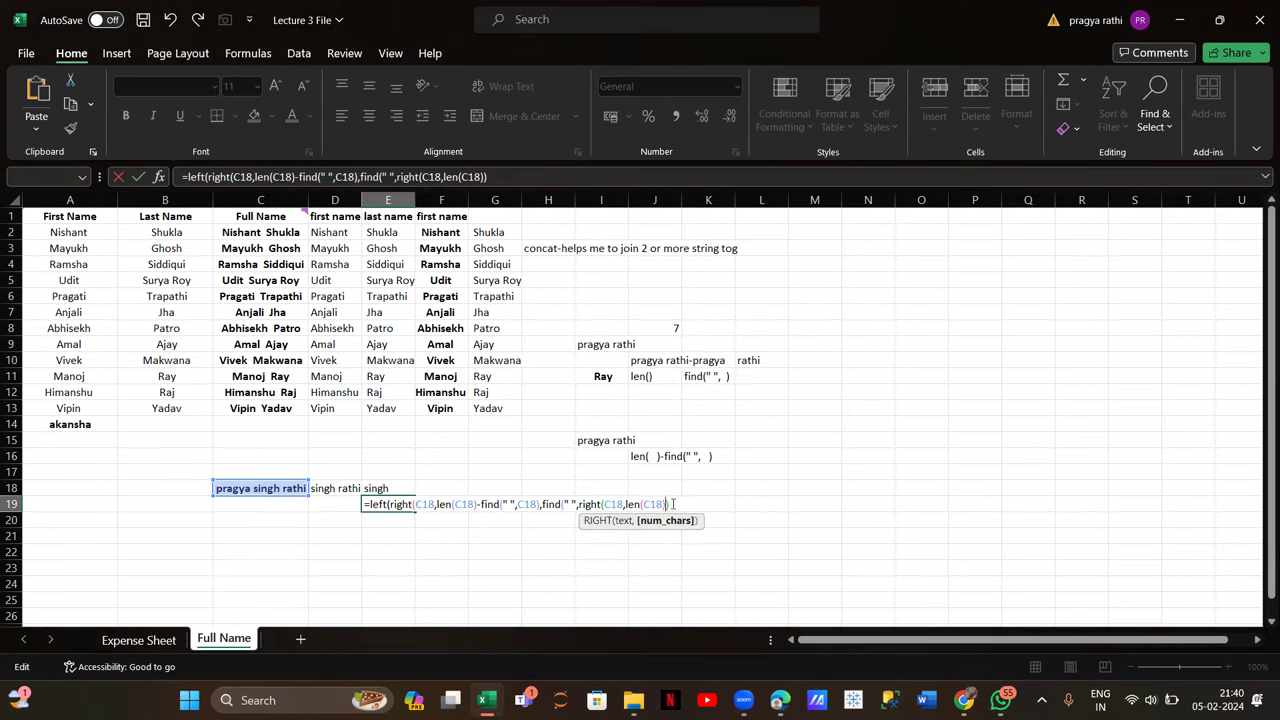
drag(653, 505, 362, 505)
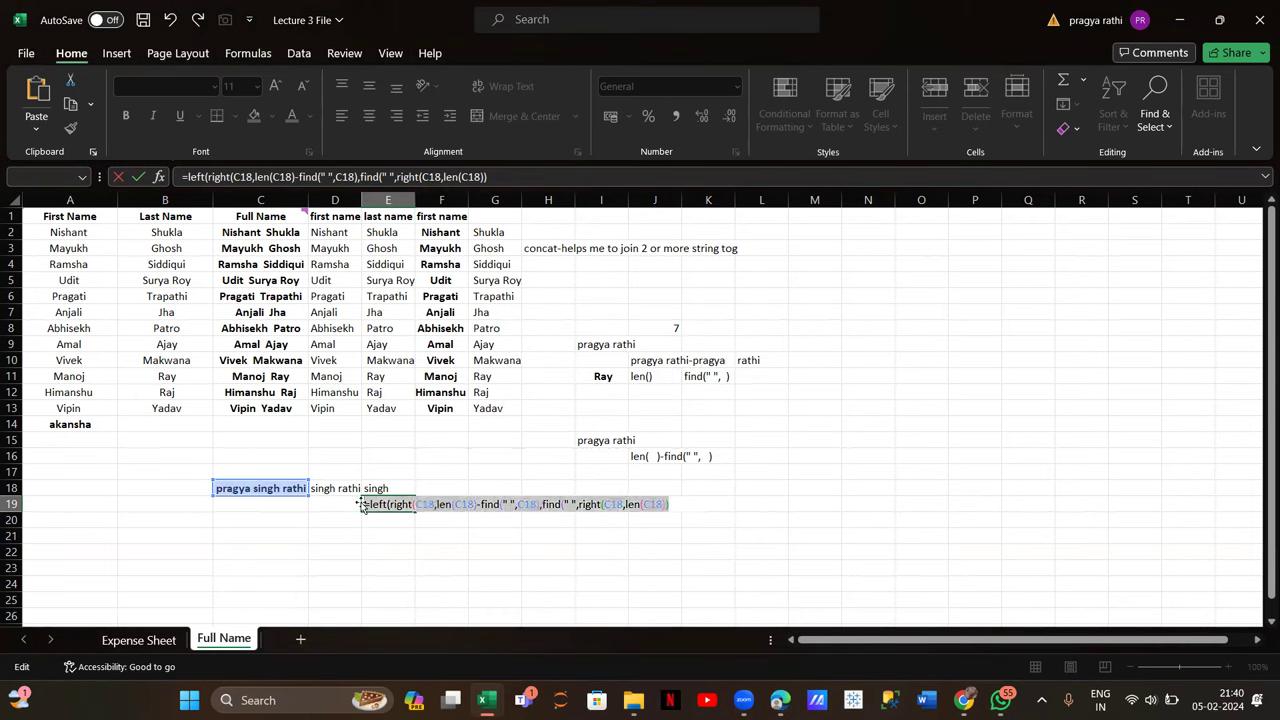
Clear E19 and retype the inner part =LEFT(RIGHT(C18,LEN(C18)-FIND(" ",C18)),.
key(BackSpace)
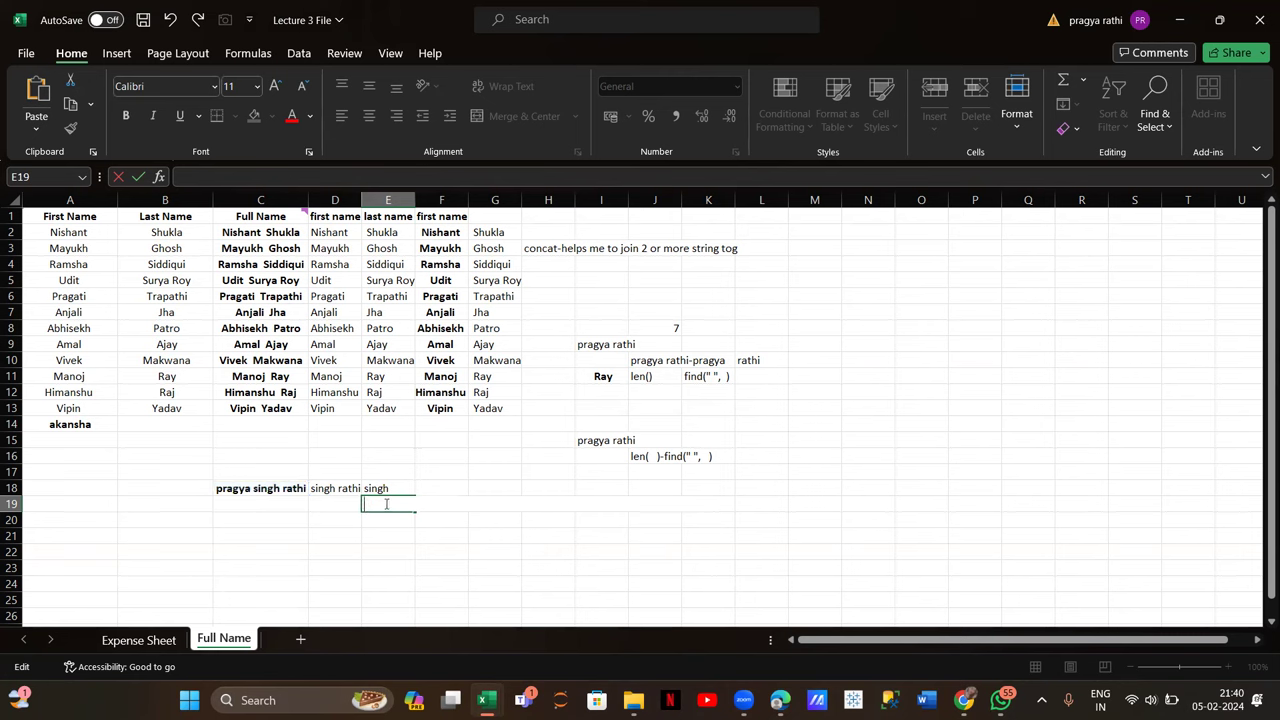
text(=lef)
text(t)
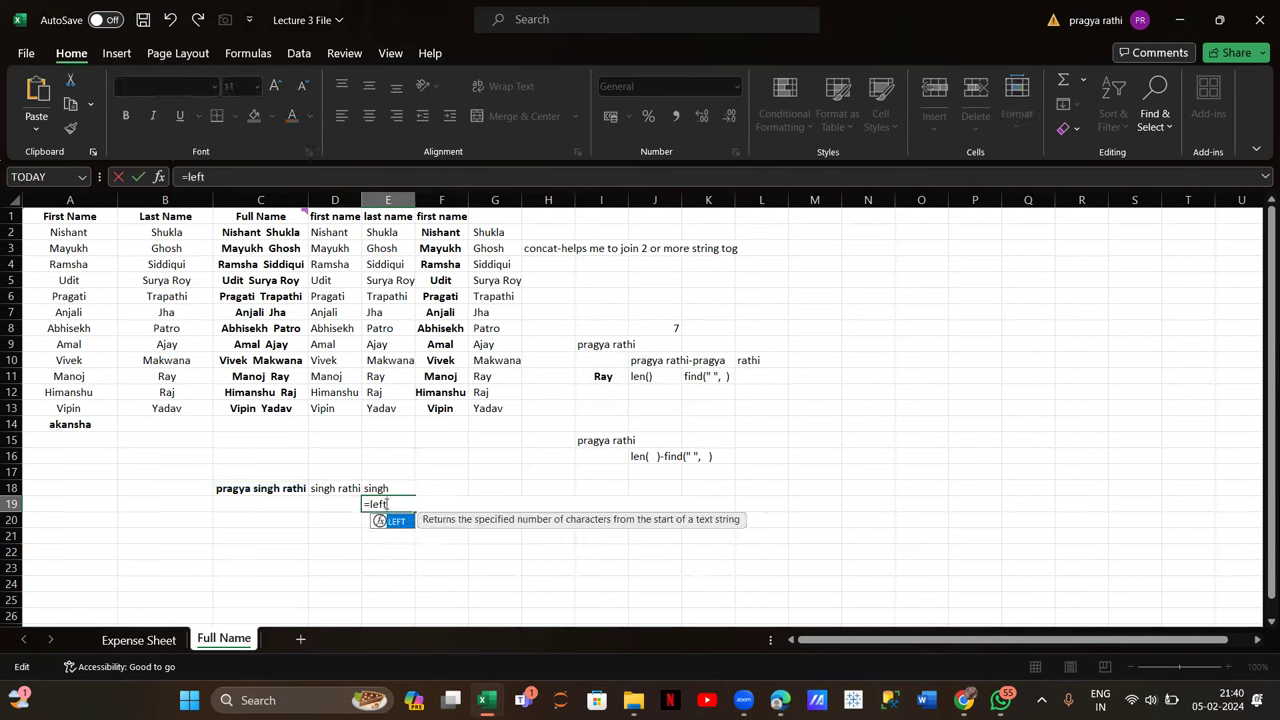
text((r)
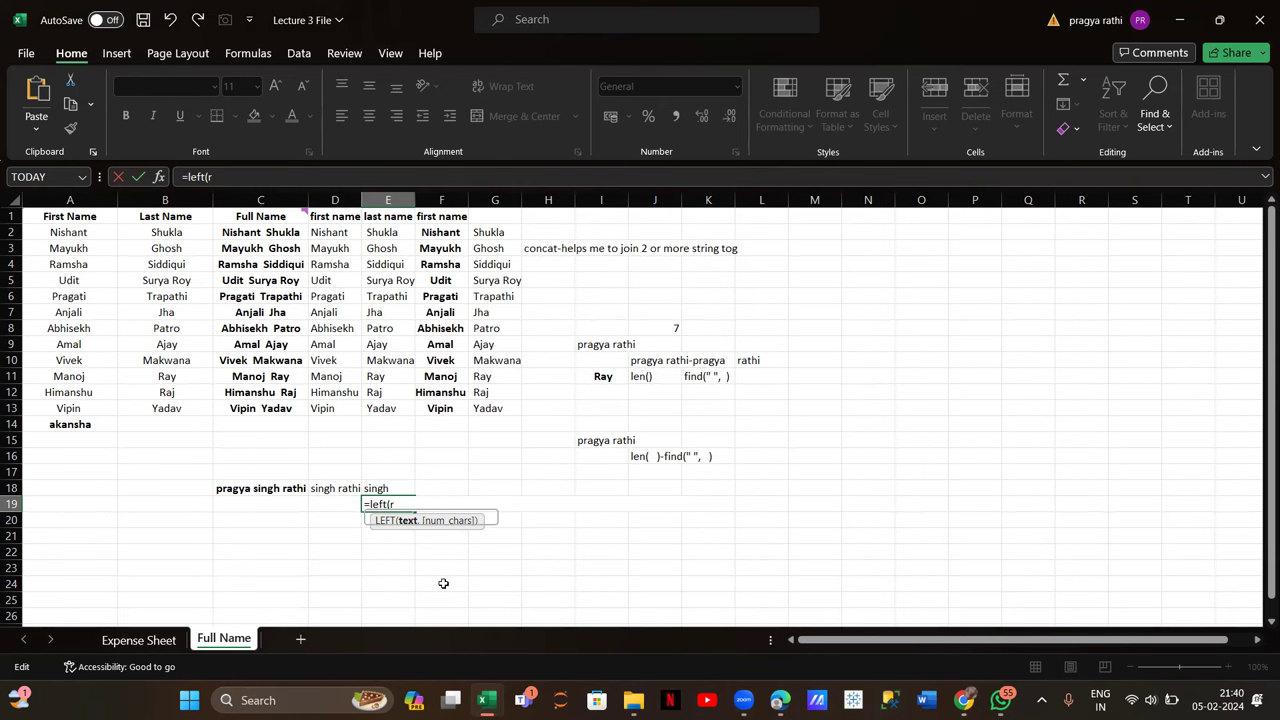
text(ight()
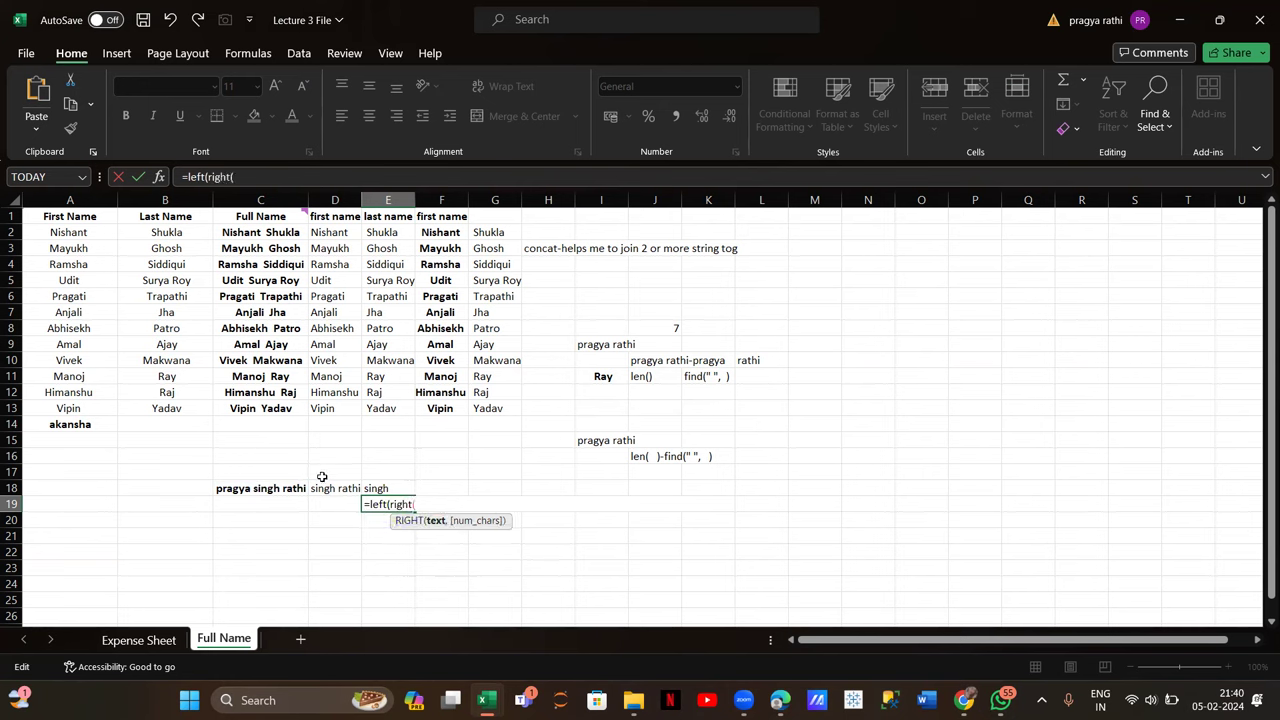
click(294, 488)
text(,)
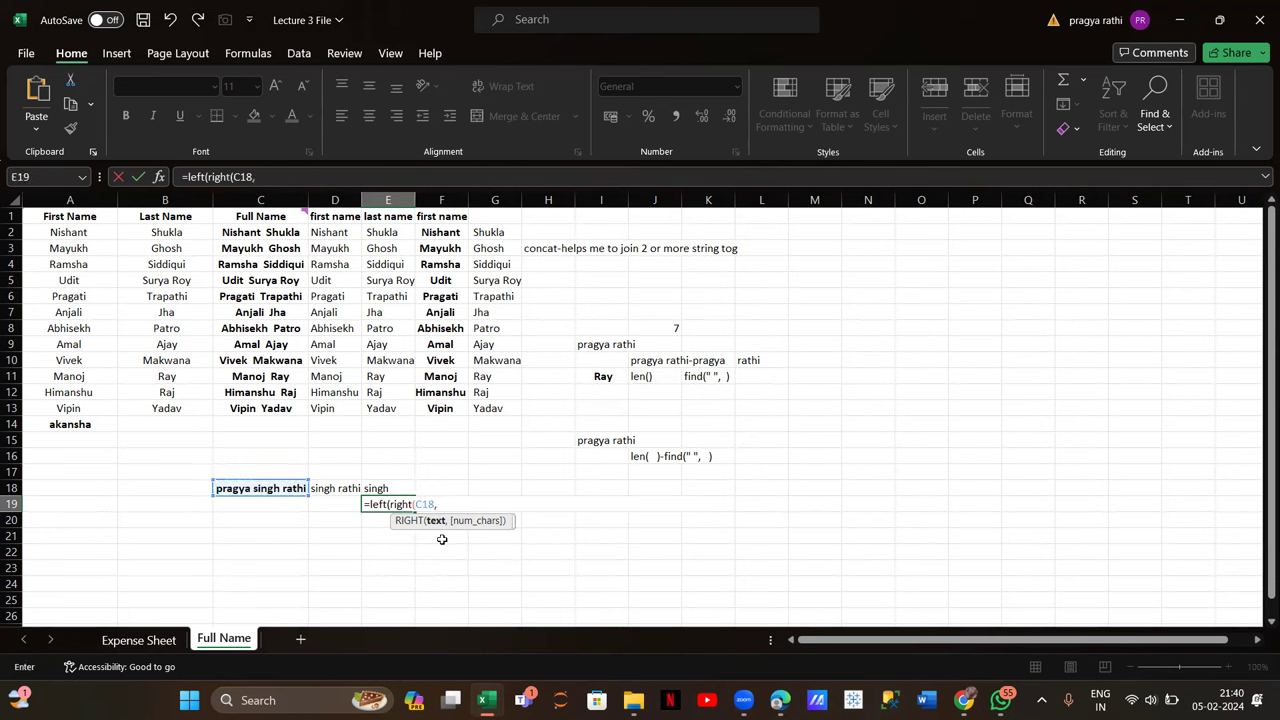
text(len()
click(280, 488)
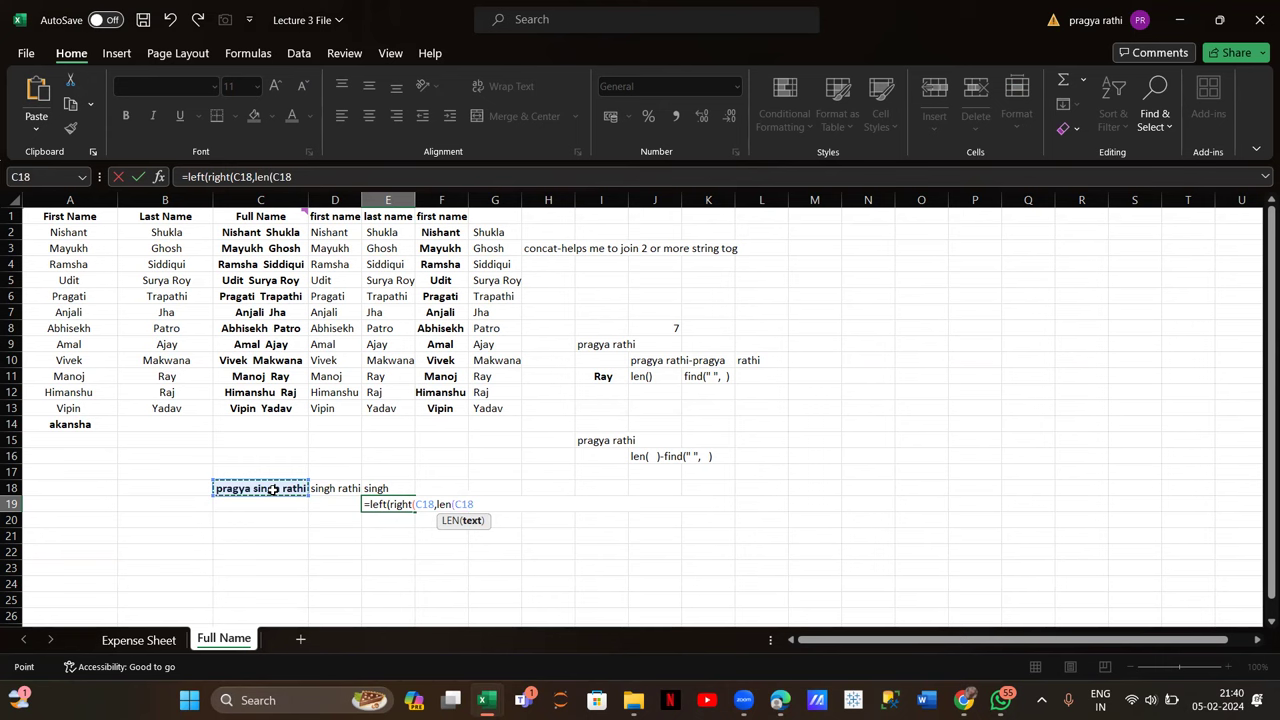
text())
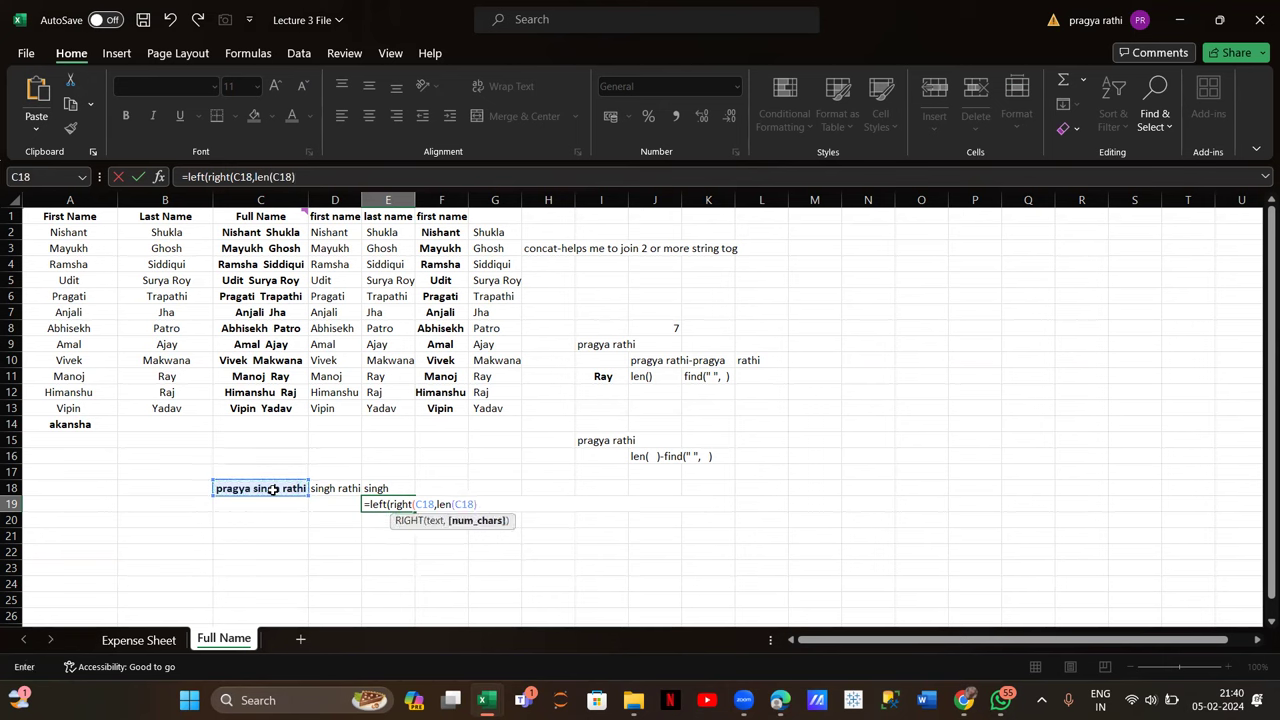
text(-find)
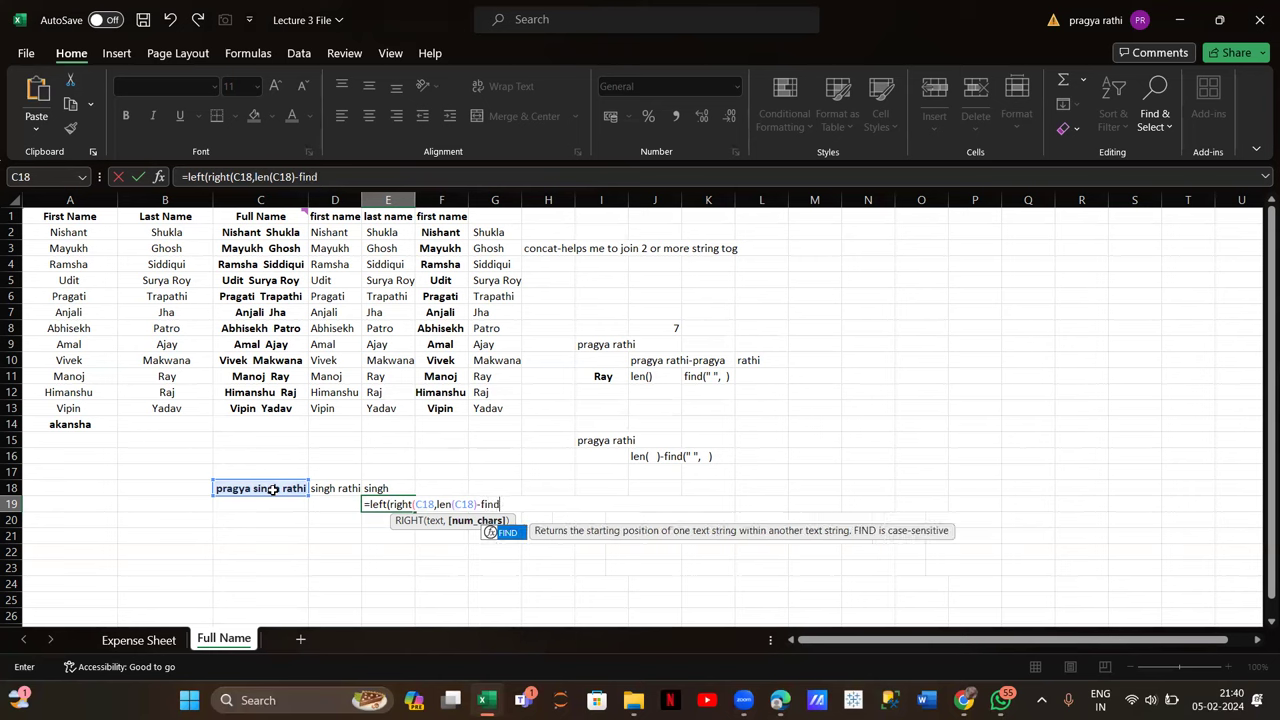
text((")
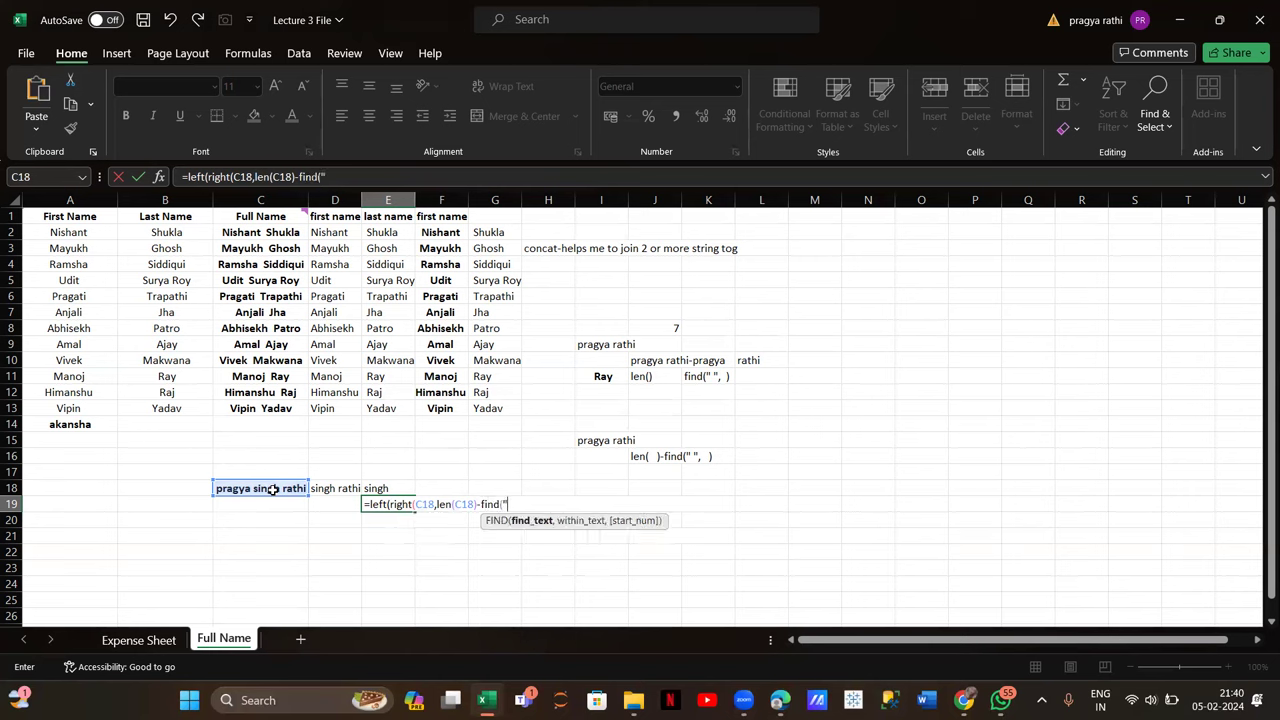
text( ",)
click(273, 489)
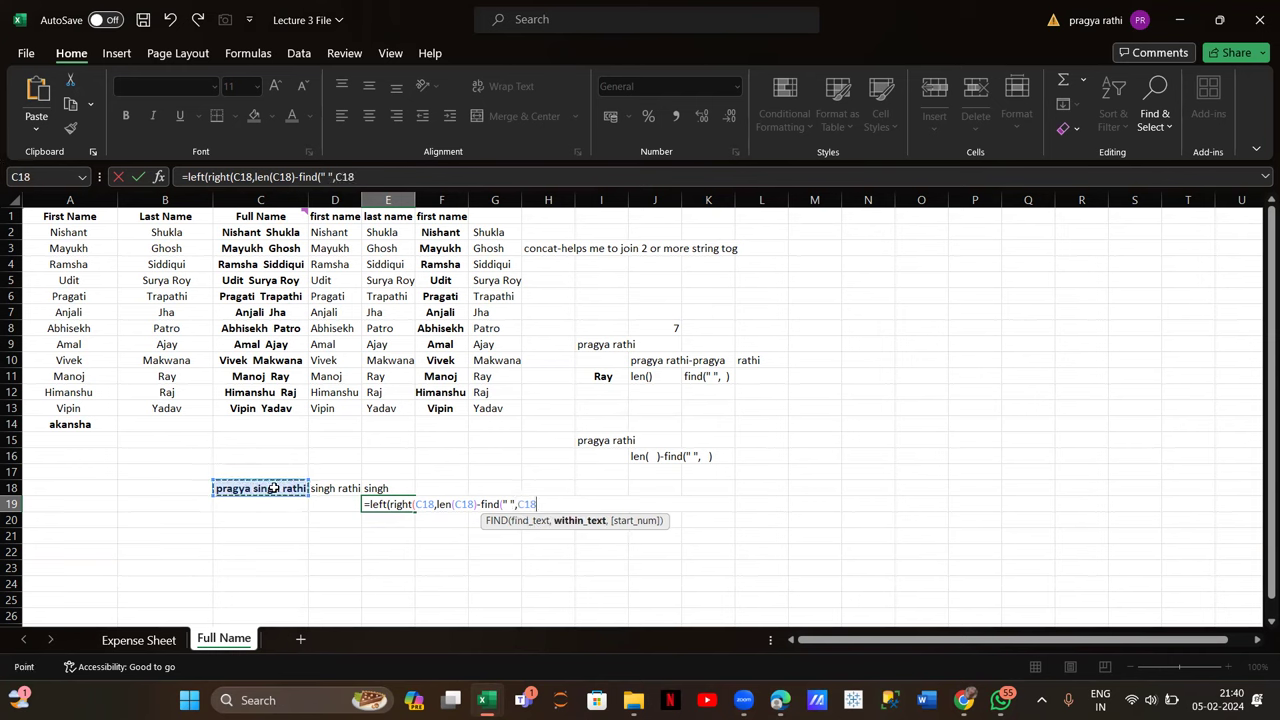
text())
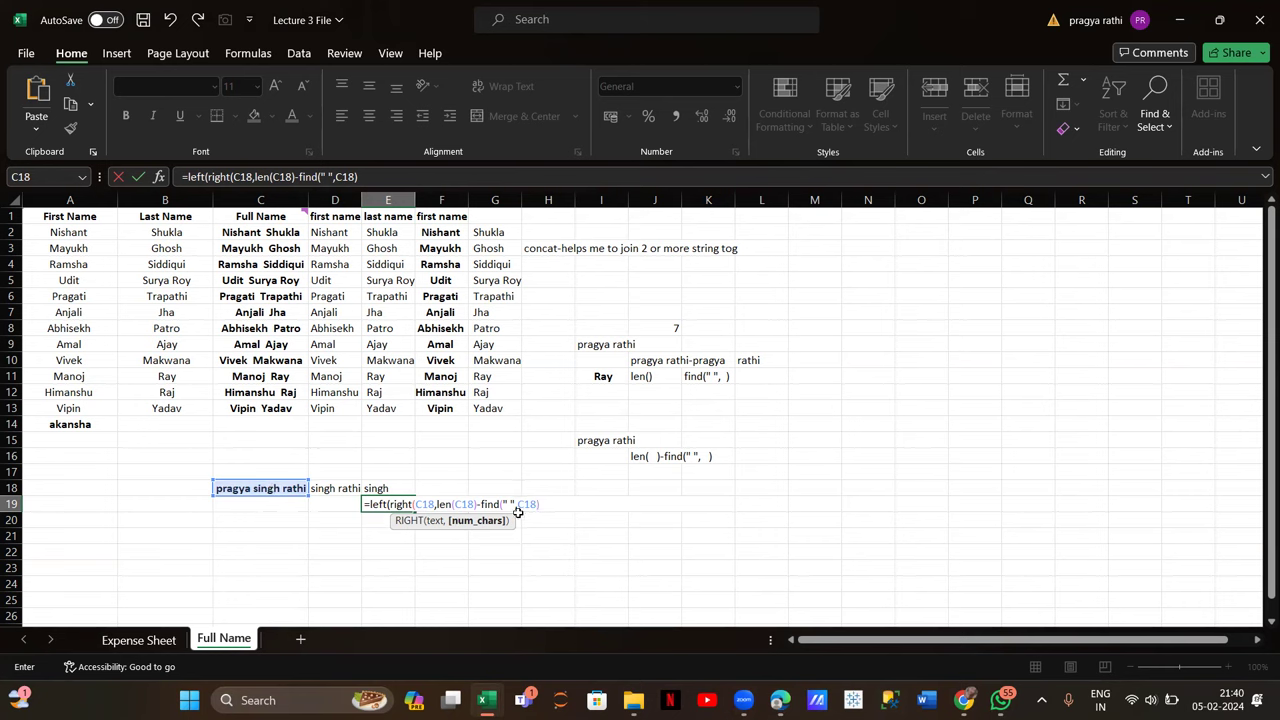
text(),)
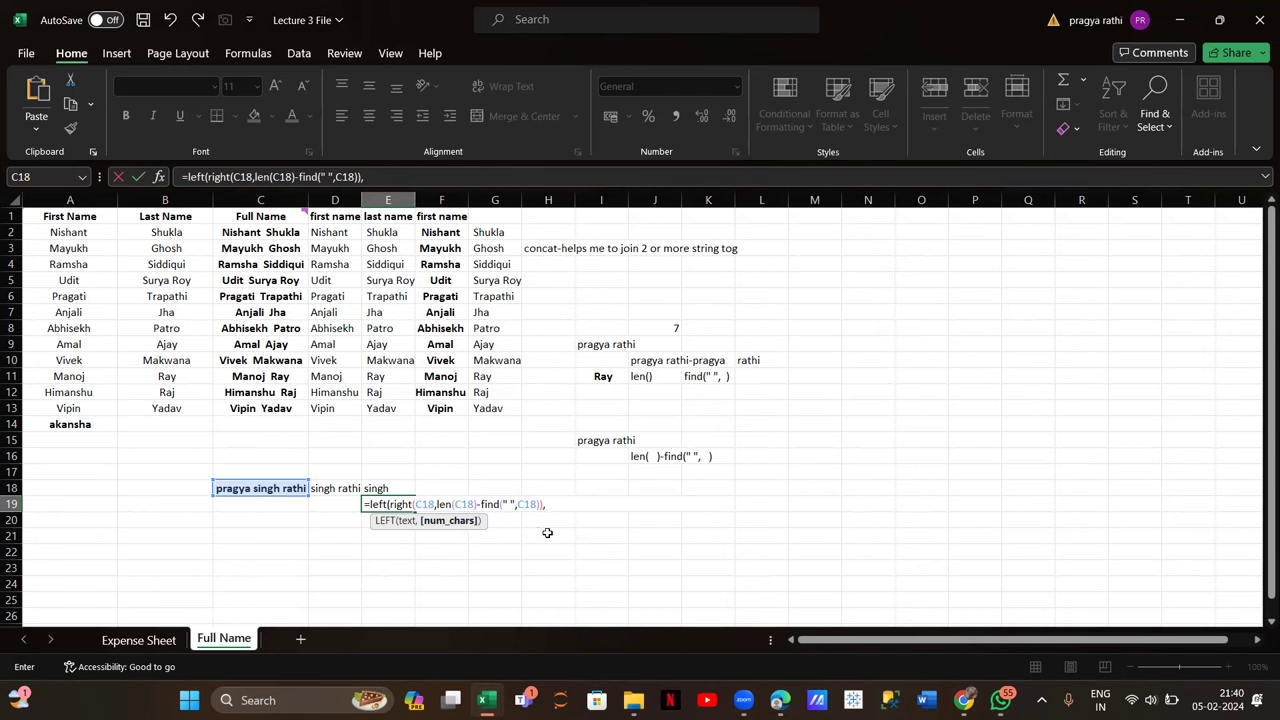
Finish with FIND(" ", pasted RIGHT expression) and accept Excel's suggested correction.
text(find(" ",)
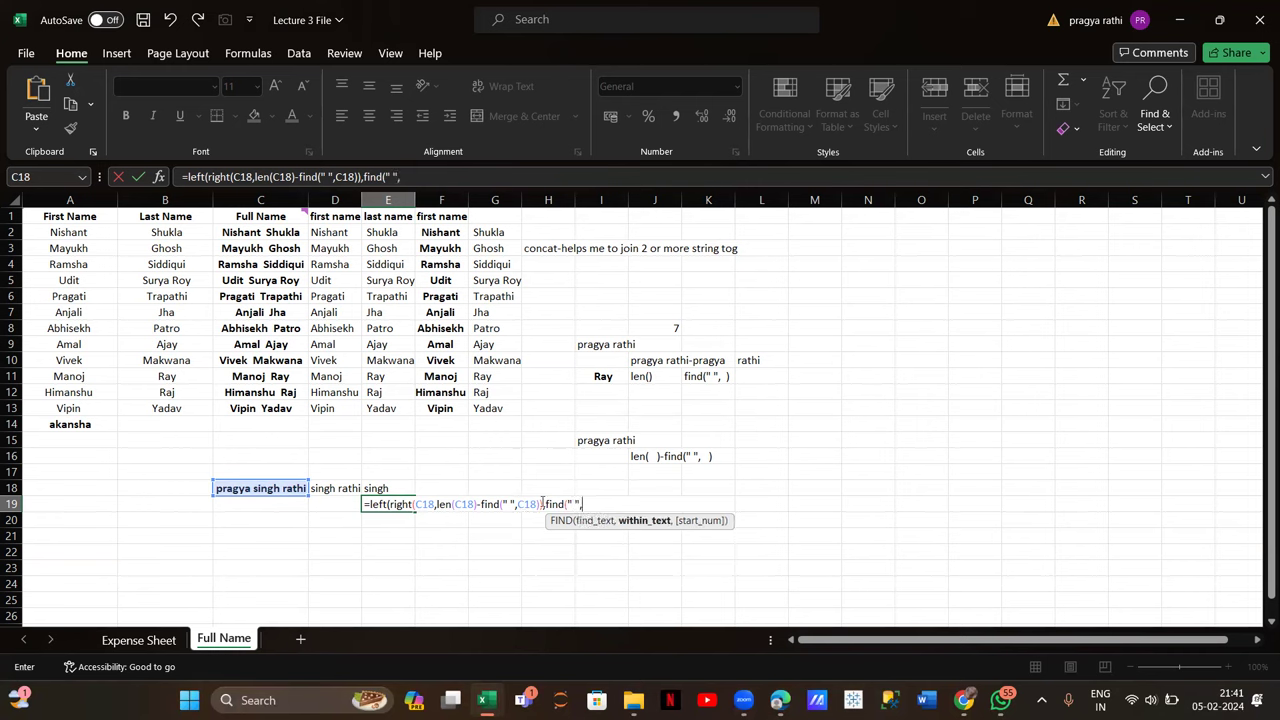
drag(541, 504, 390, 504)
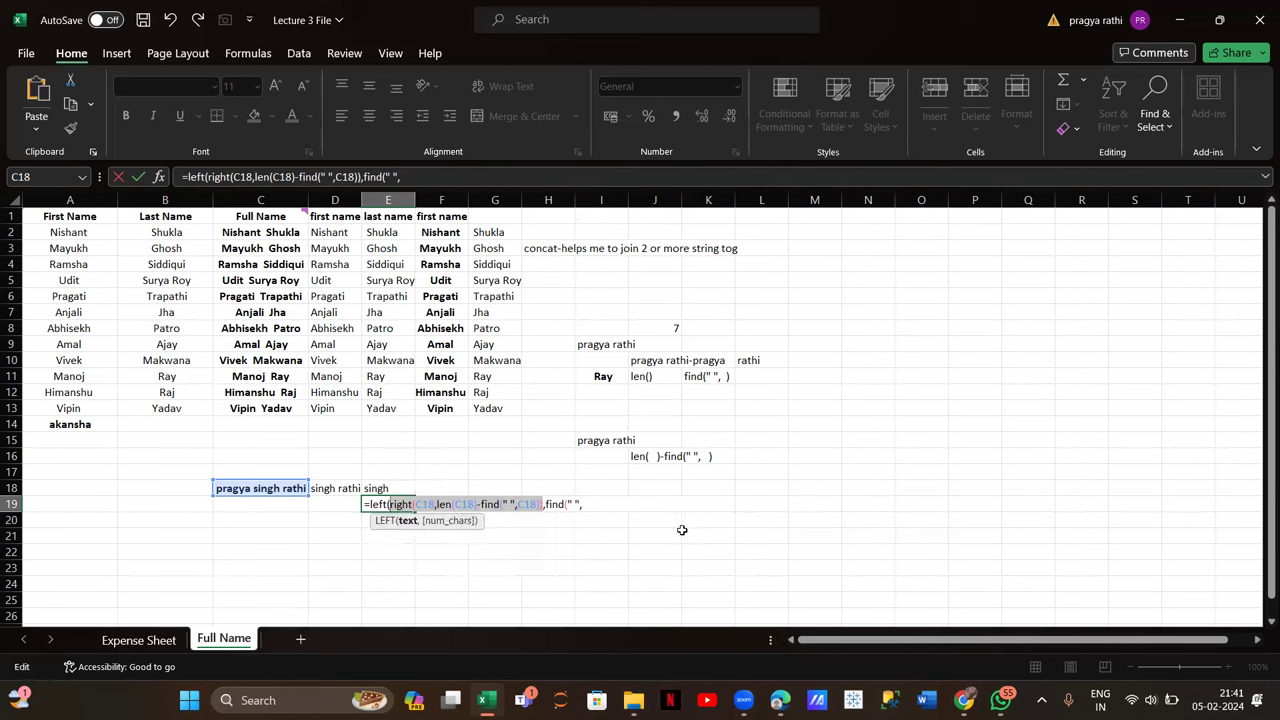
click(606, 504)
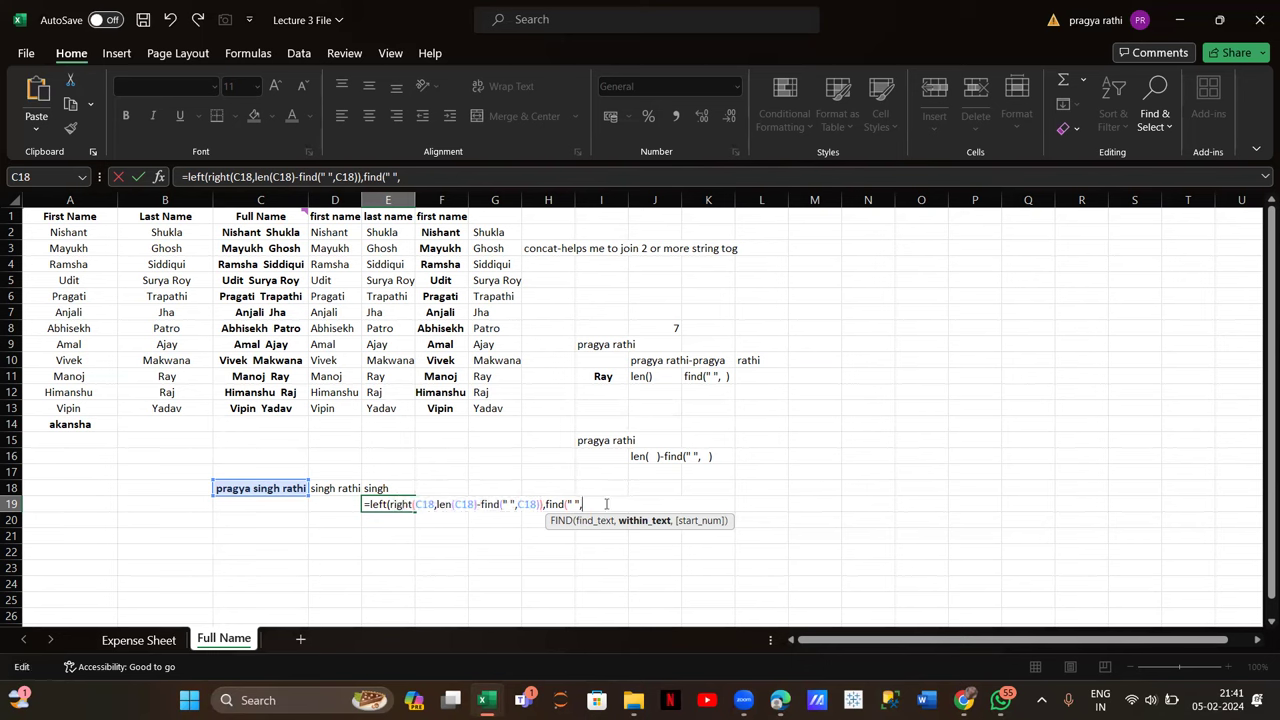
key(ctrl+v)
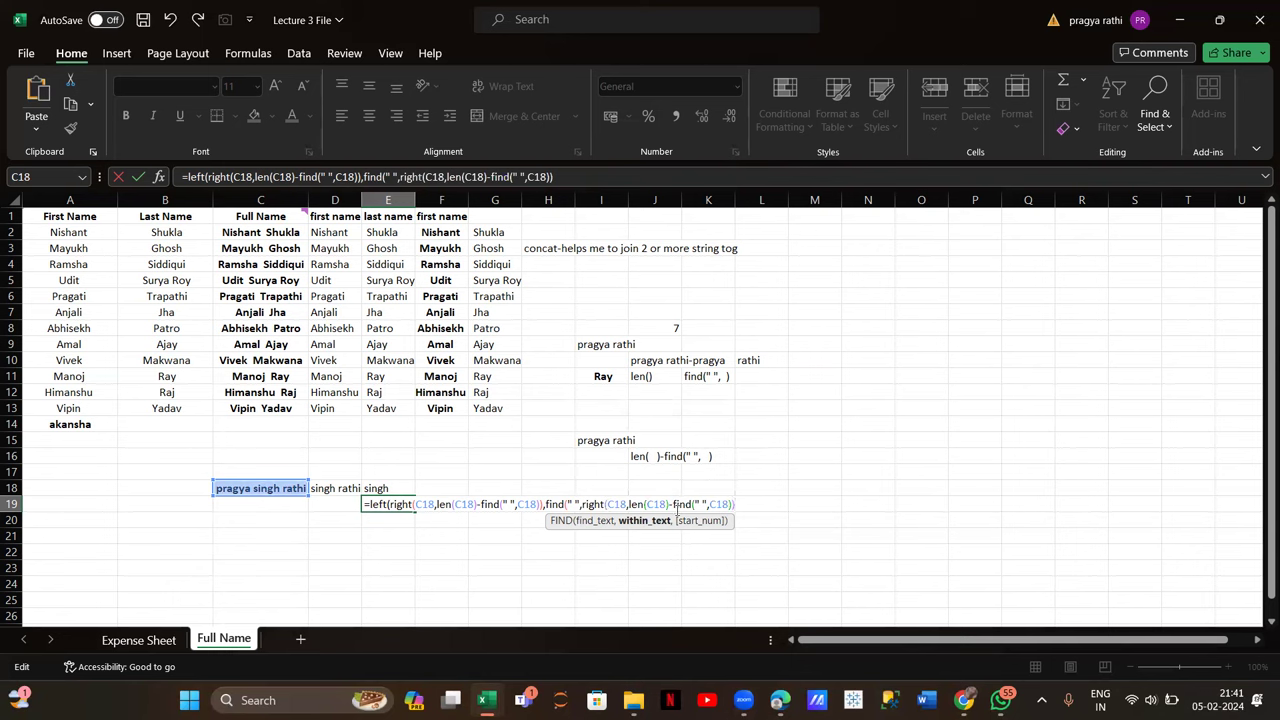
text())
key(Return)
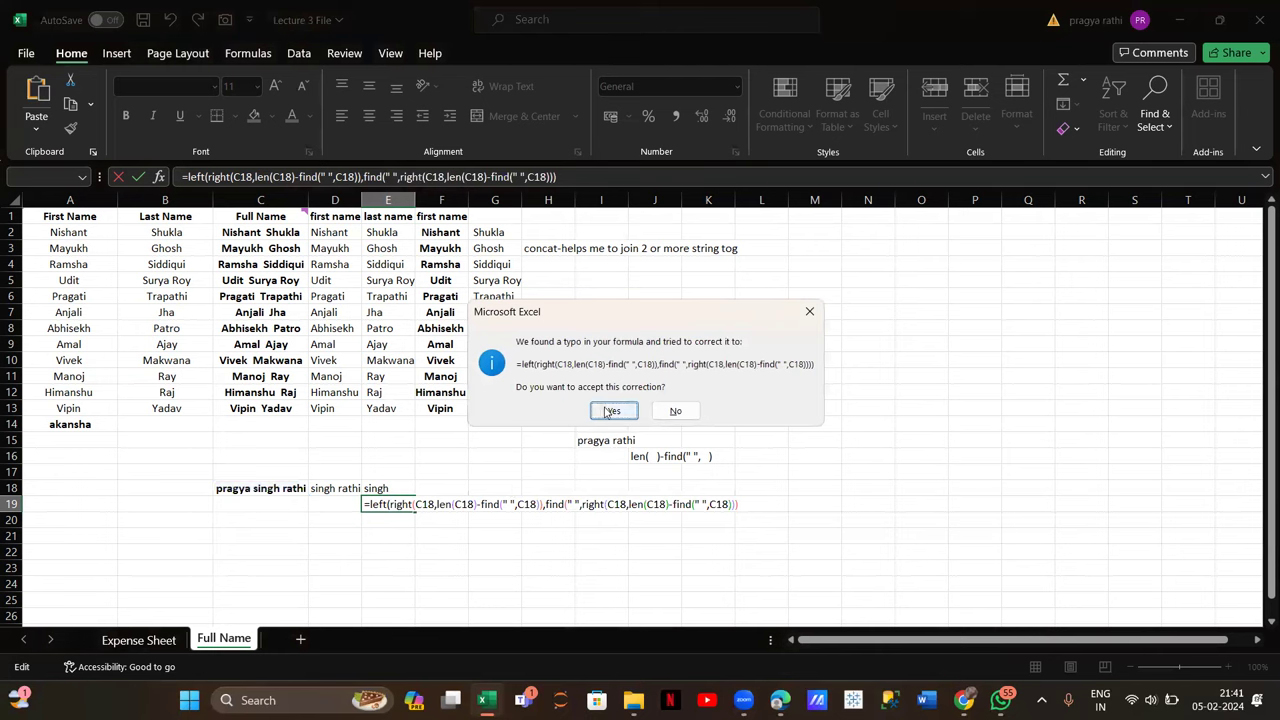
click(611, 411)
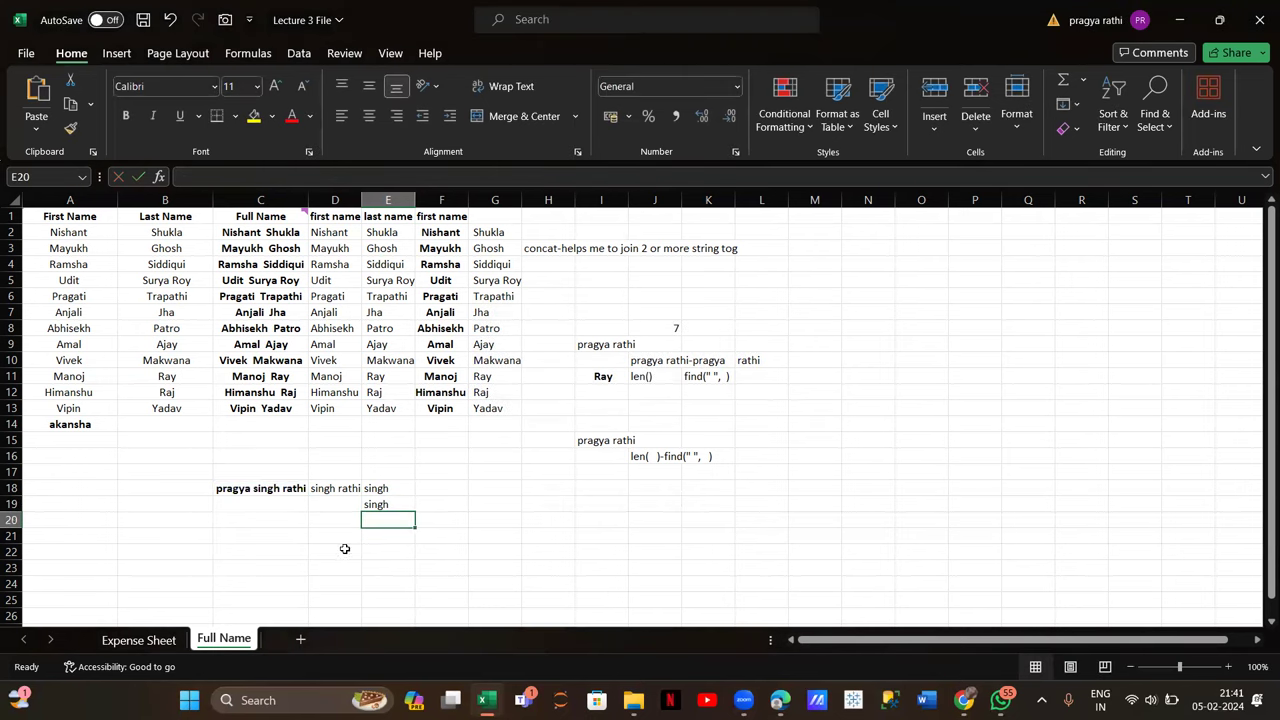
click(382, 505)
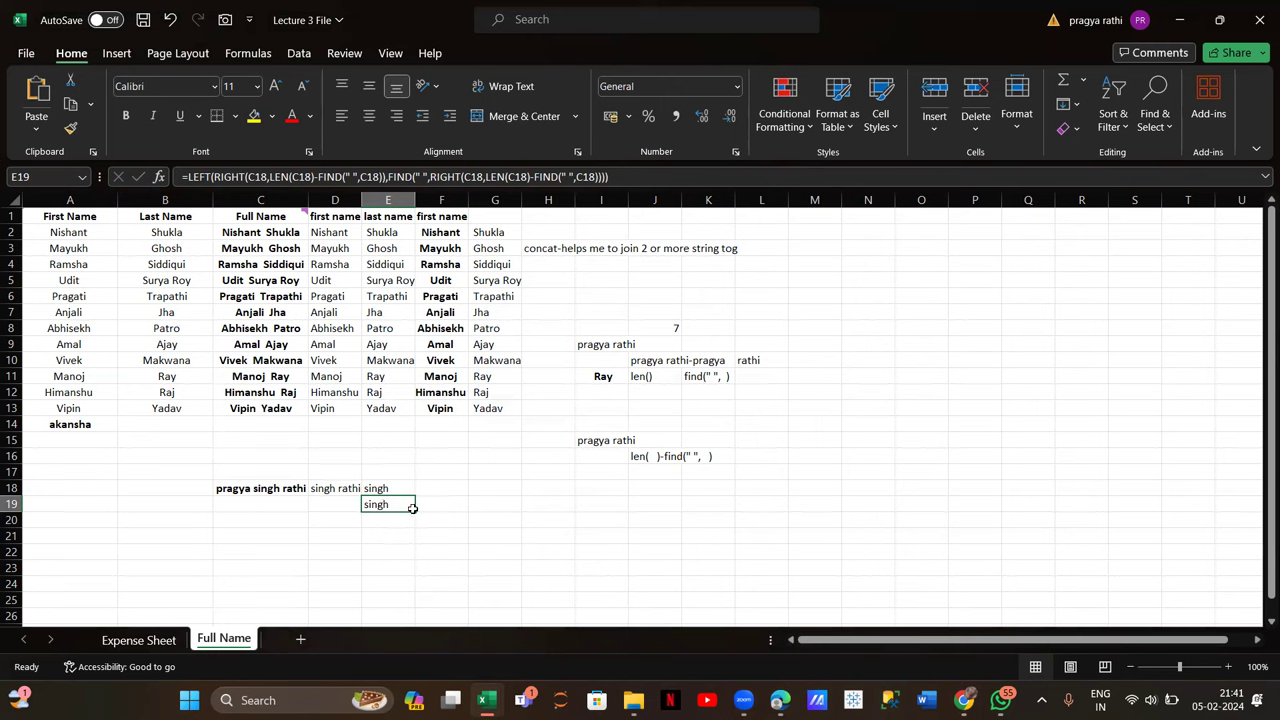
click(506, 535)
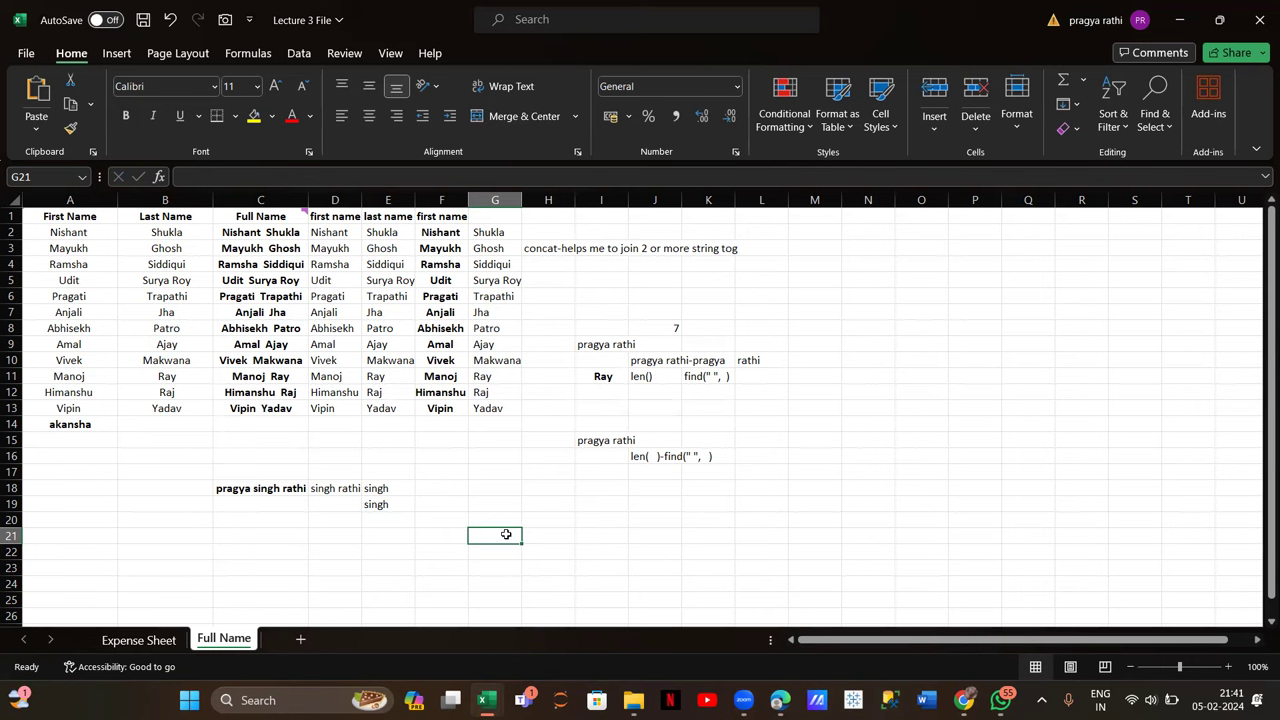
click(376, 506)
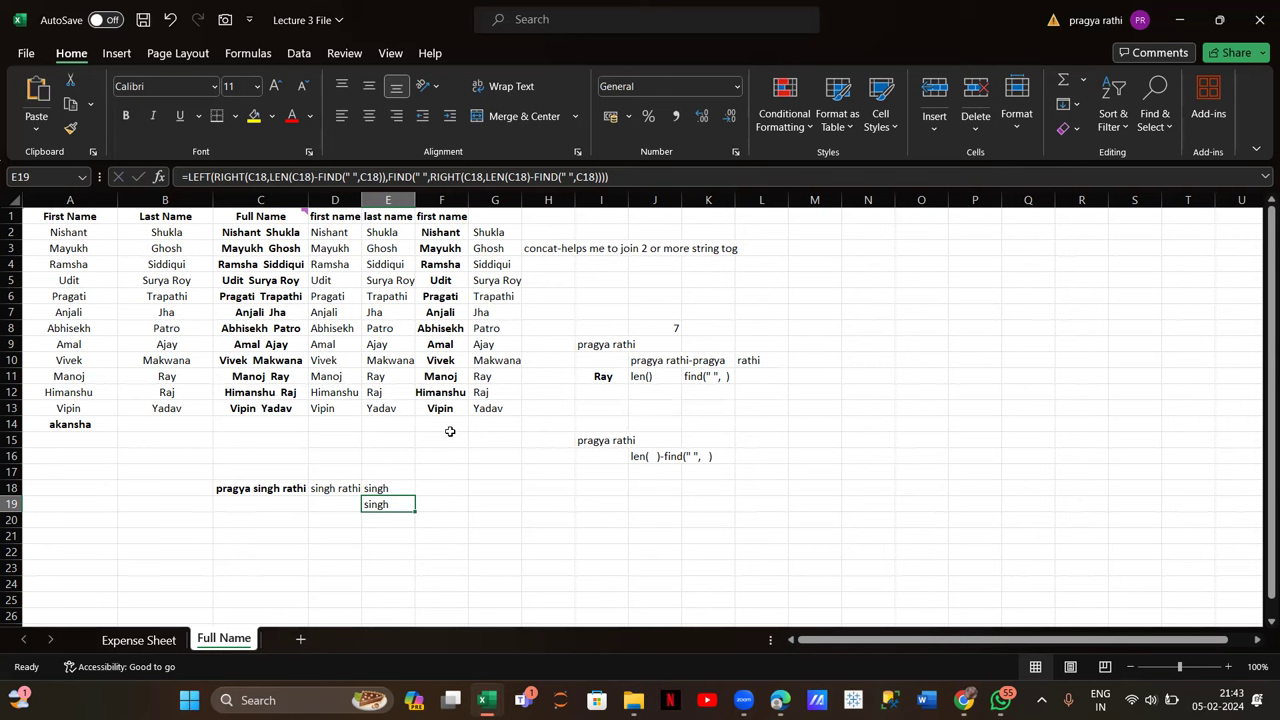
click(335, 405)
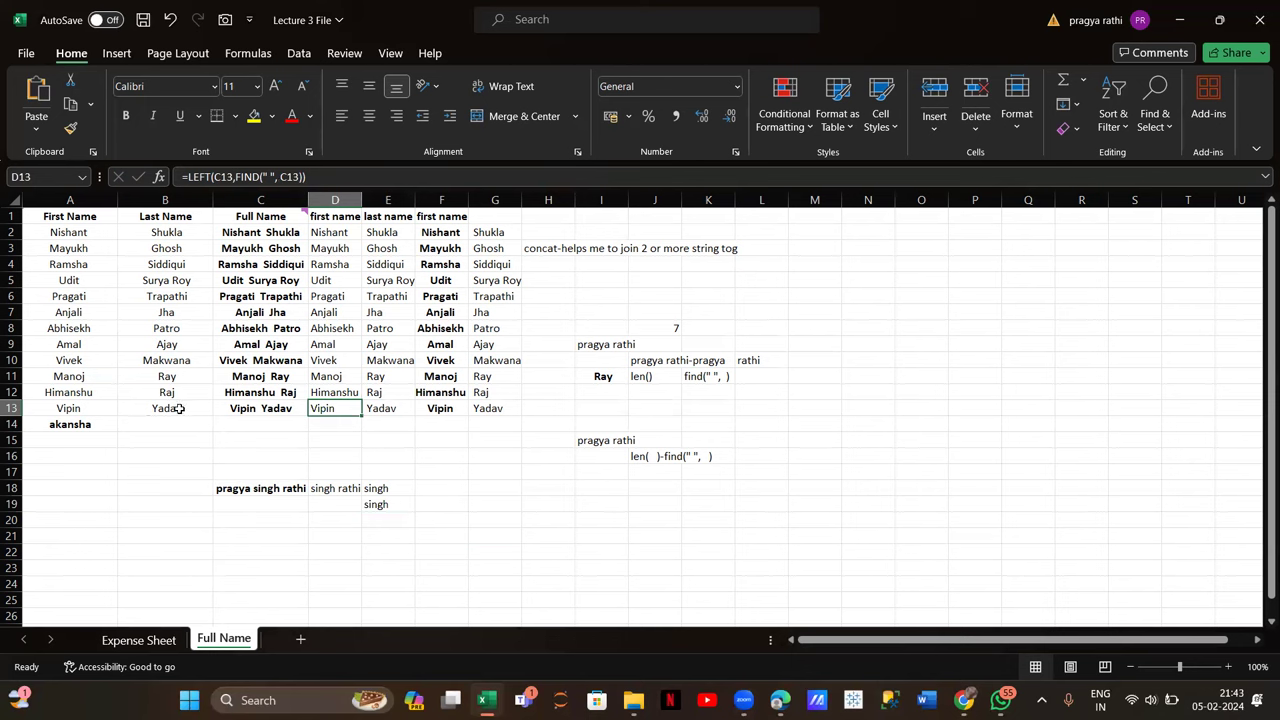
Enter a one-word name in C14 and fill D13's first-name formula into D14, which shows #VALUE!
click(245, 421)
text(akans)
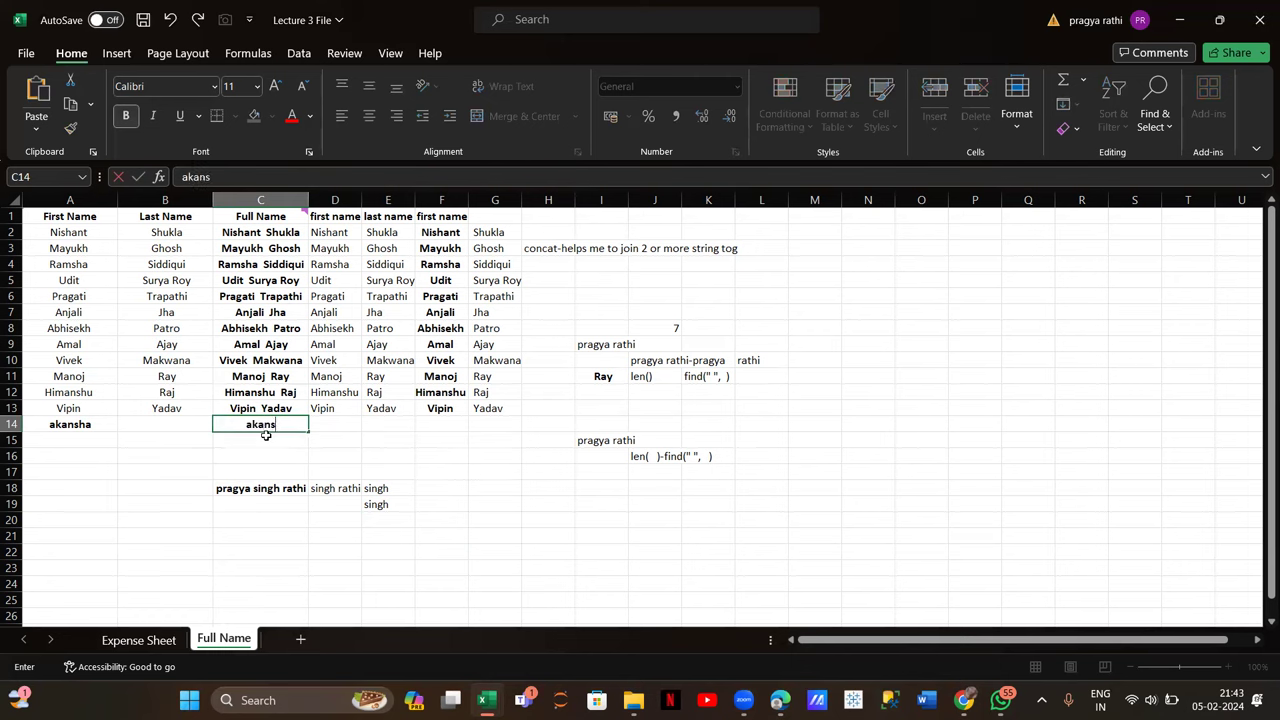
text(ha)
click(343, 420)
click(348, 406)
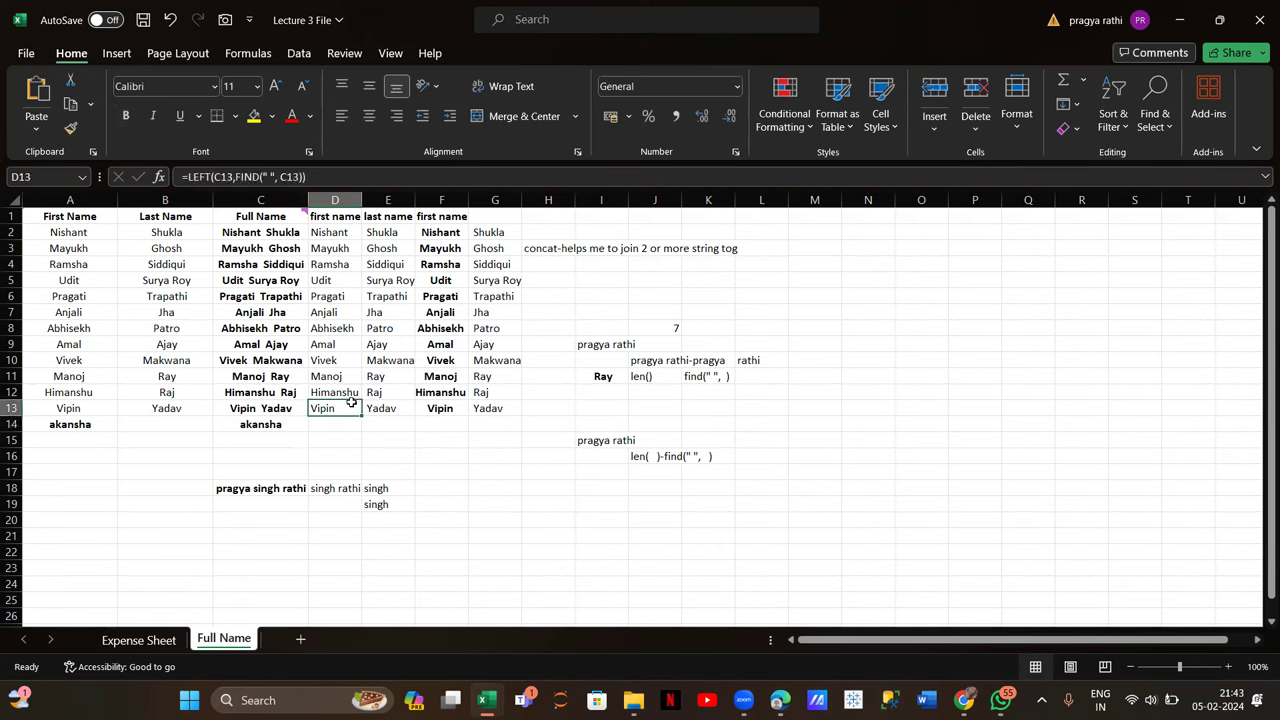
drag(364, 418, 360, 428)
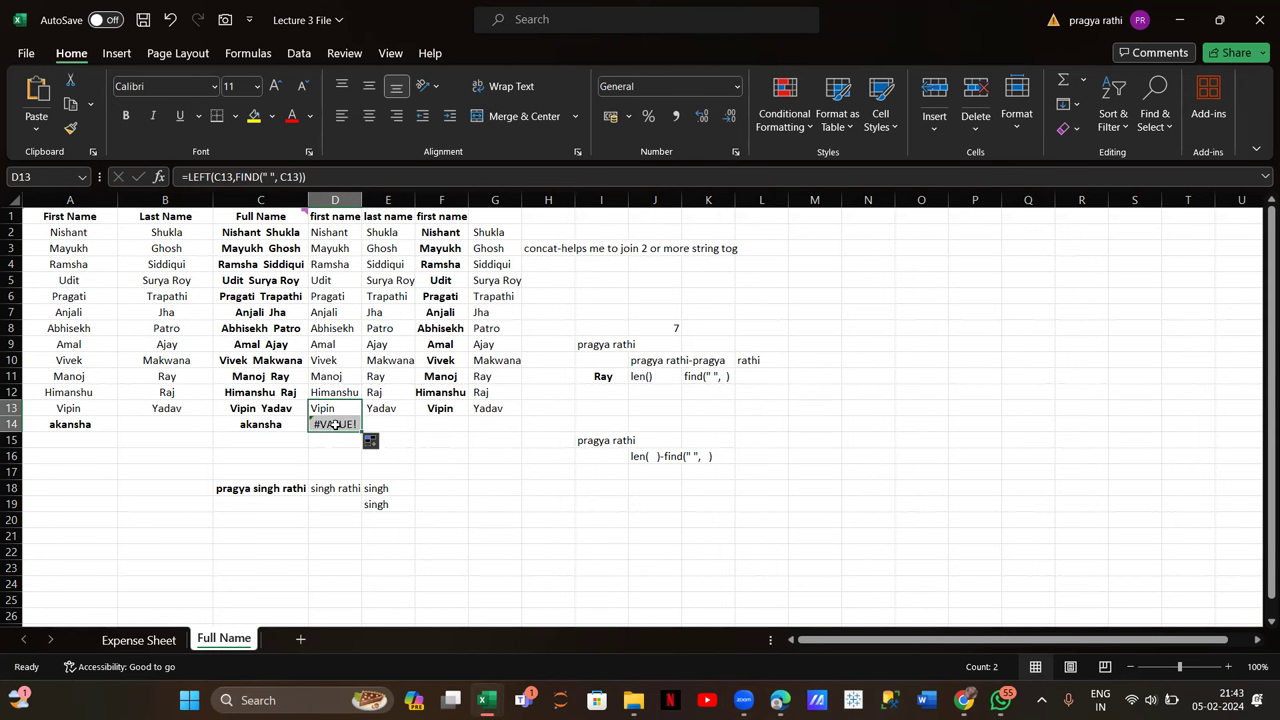
click(337, 424)
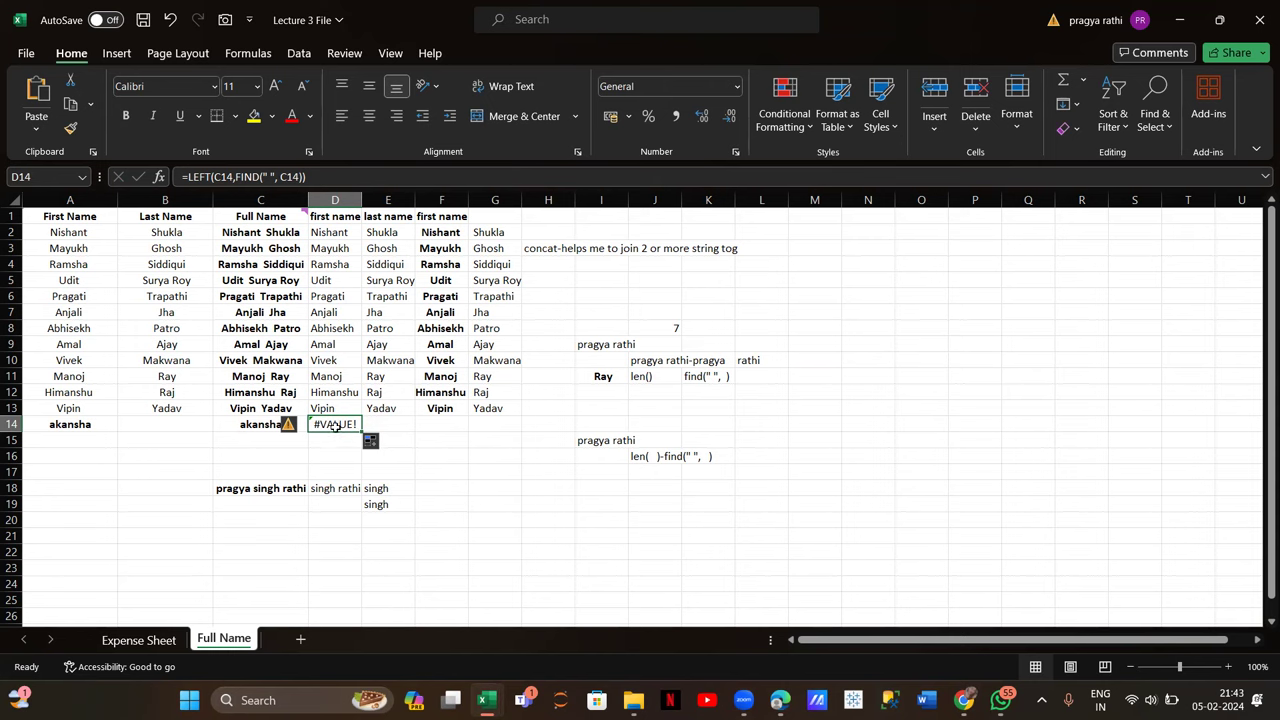
click(260, 427)
Wrap D14's formula as =IFERROR(LEFT(C14,FIND(" ",C14)),C14) so the single name appears.
click(188, 174)
text(iferro)
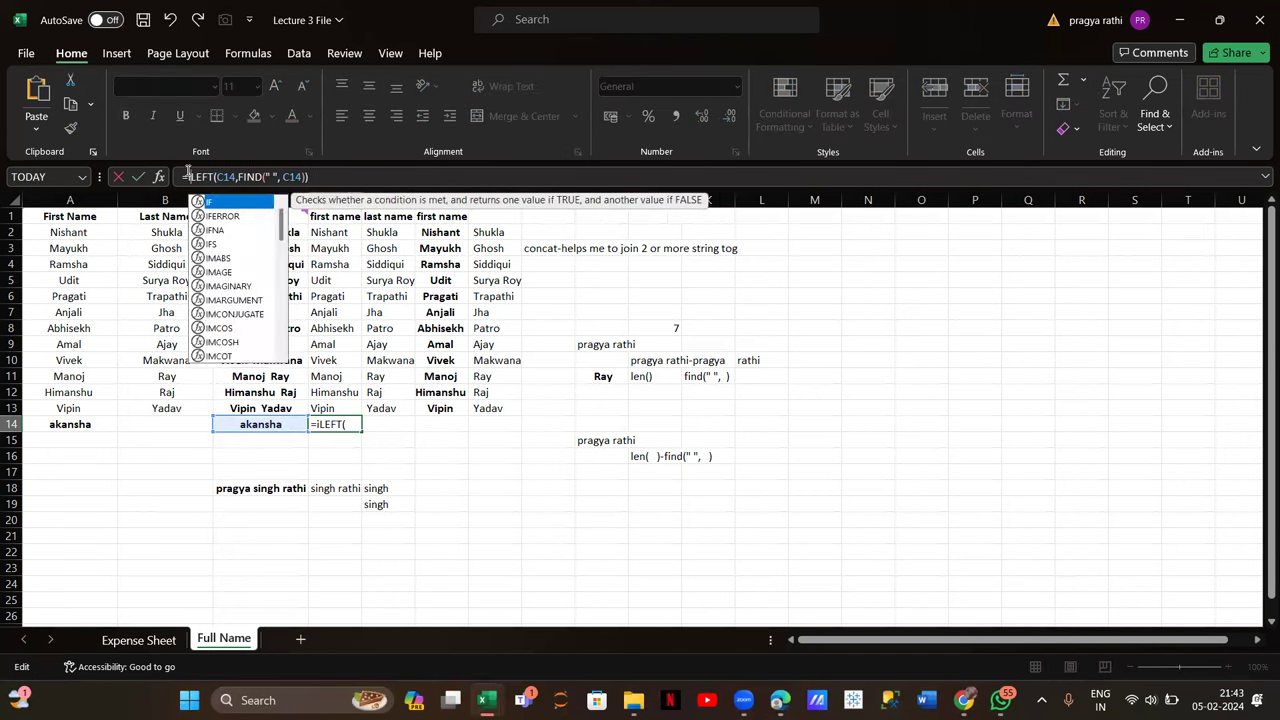
text(r)
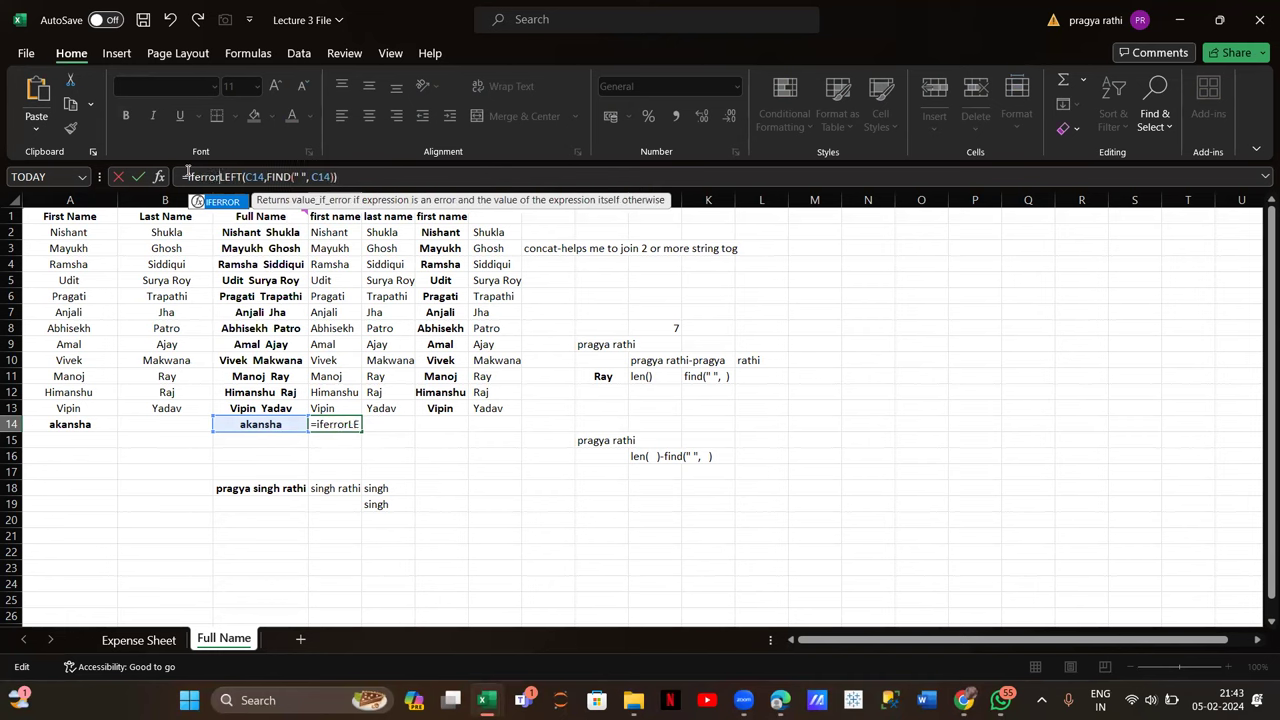
text(()
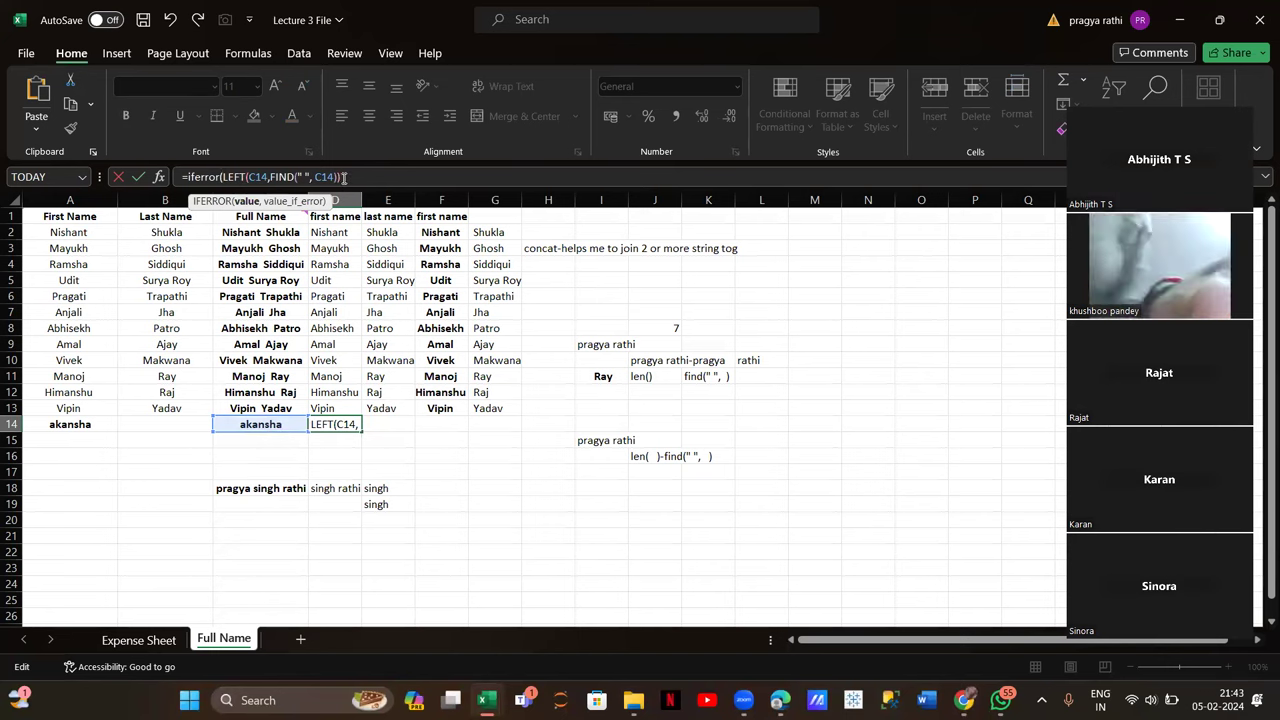
click(345, 177)
text(,)
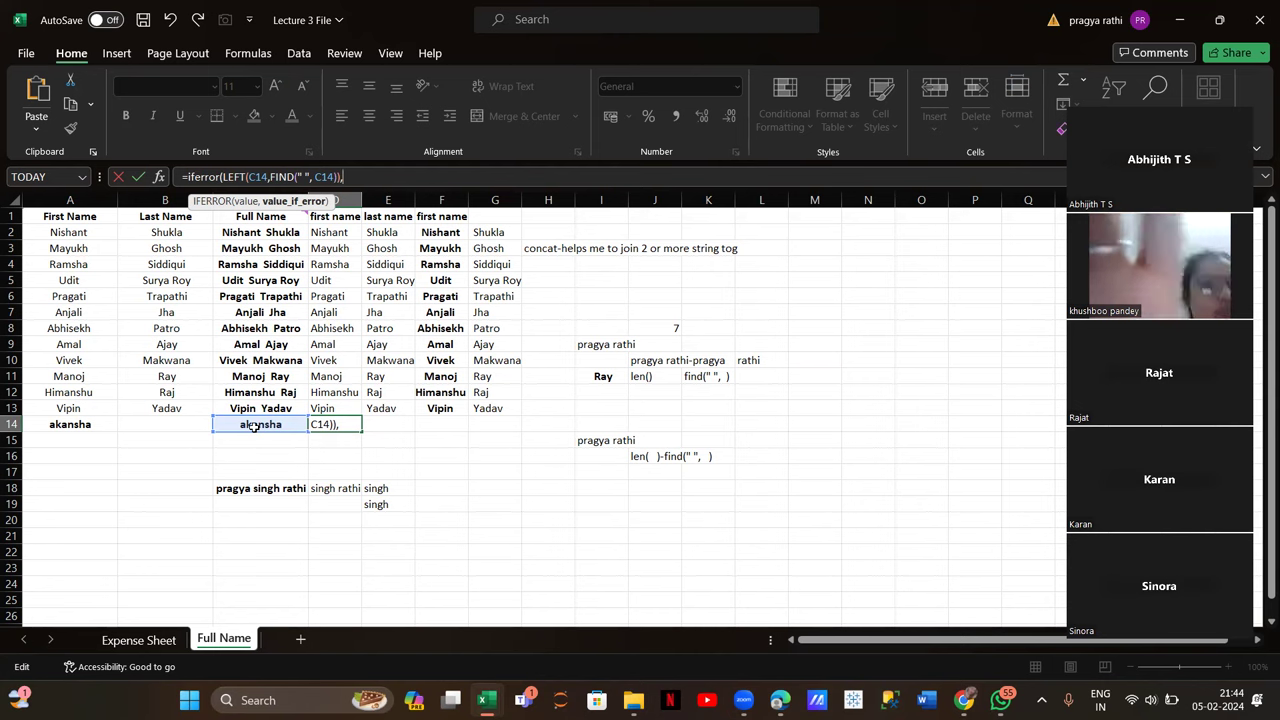
click(254, 425)
text())
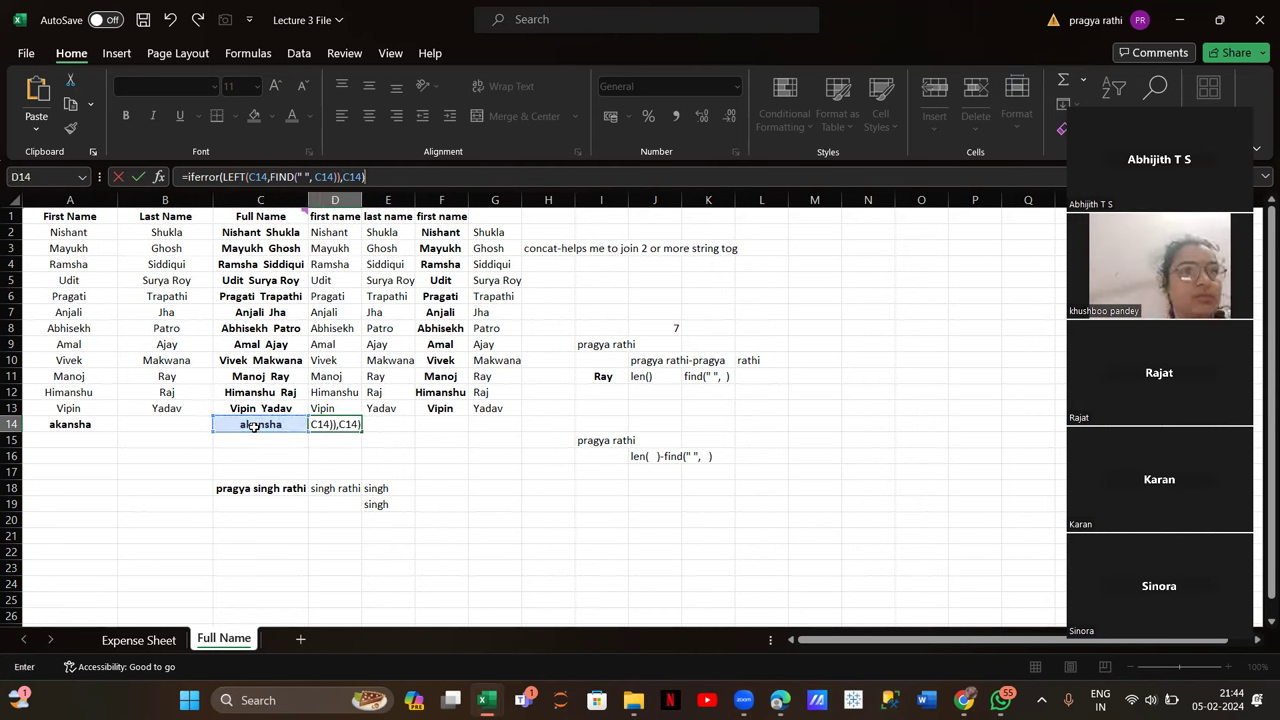
key(Return)
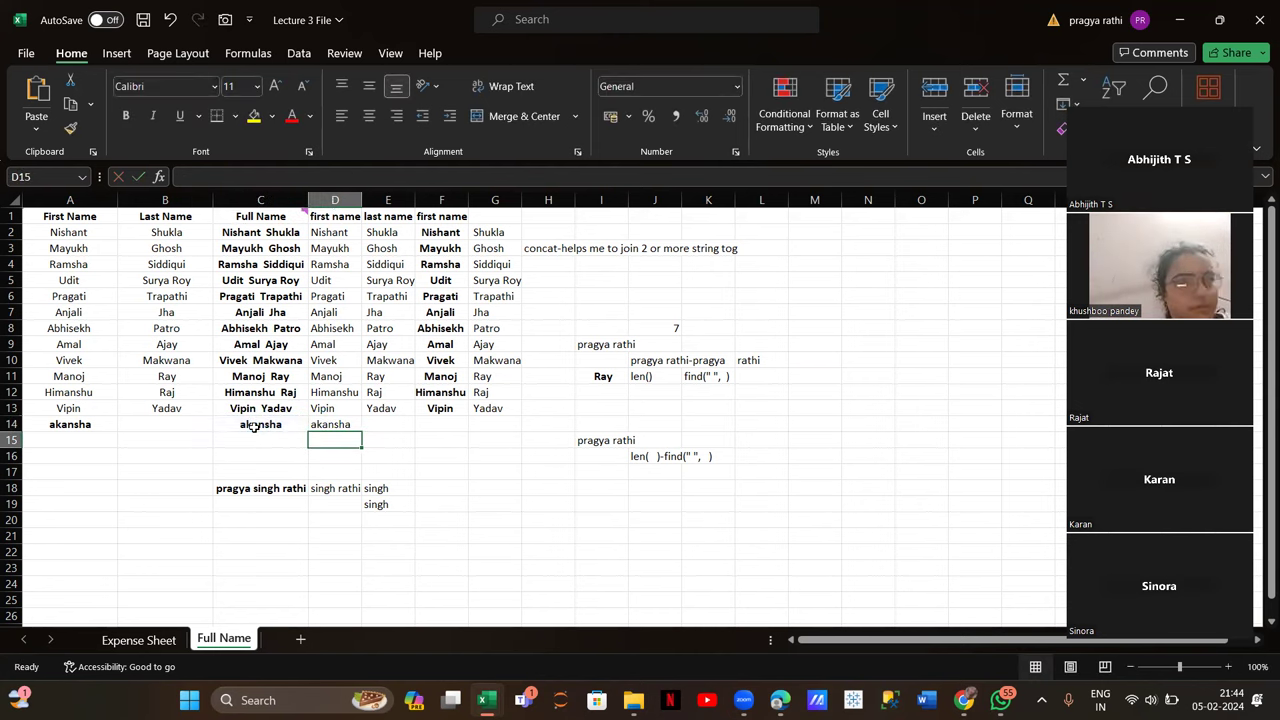
Enter =34/0 in H20 to produce a divide-by-zero error.
click(573, 516)
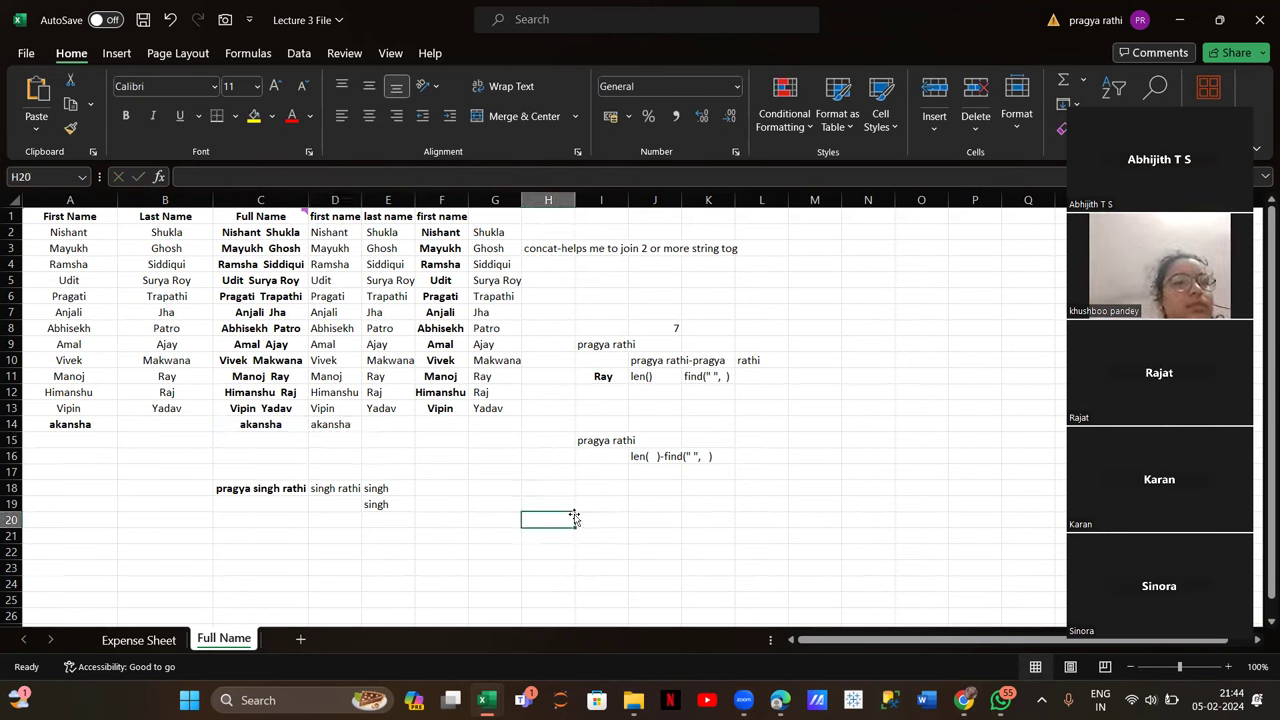
text(34)
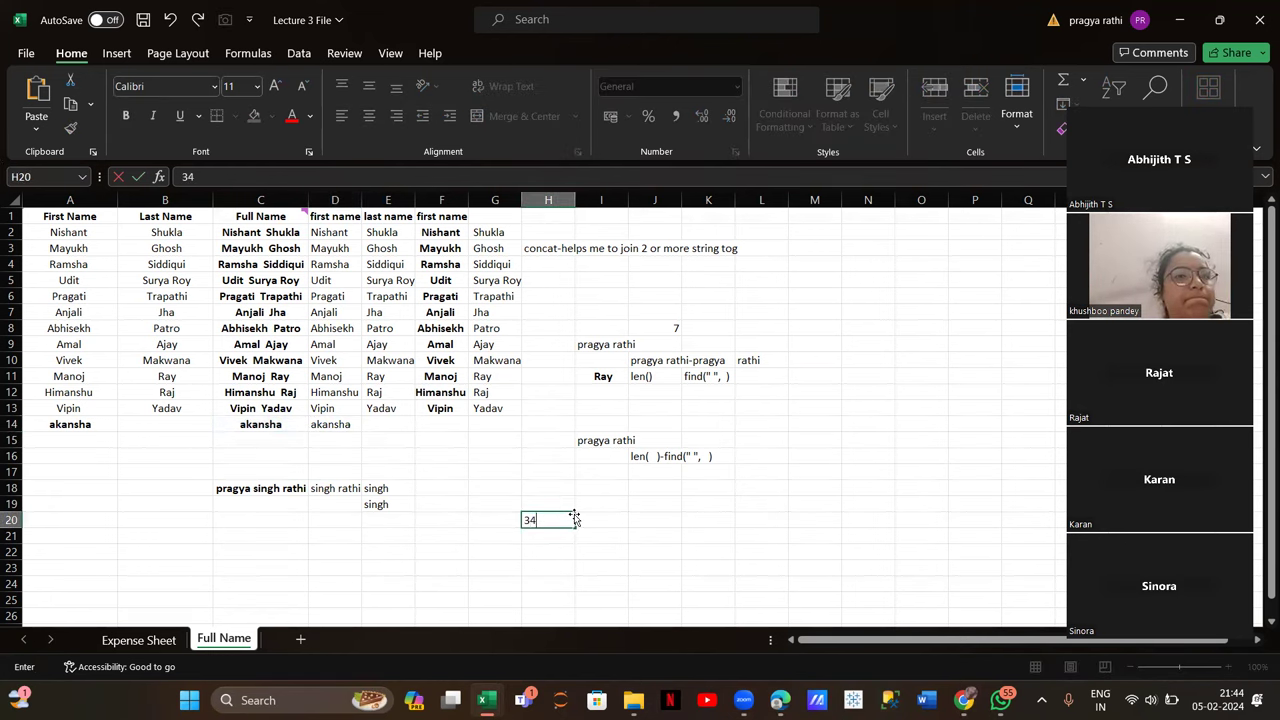
key(BackSpace)
key(BackSpace)
text(=34)
text(/0)
key(Return)
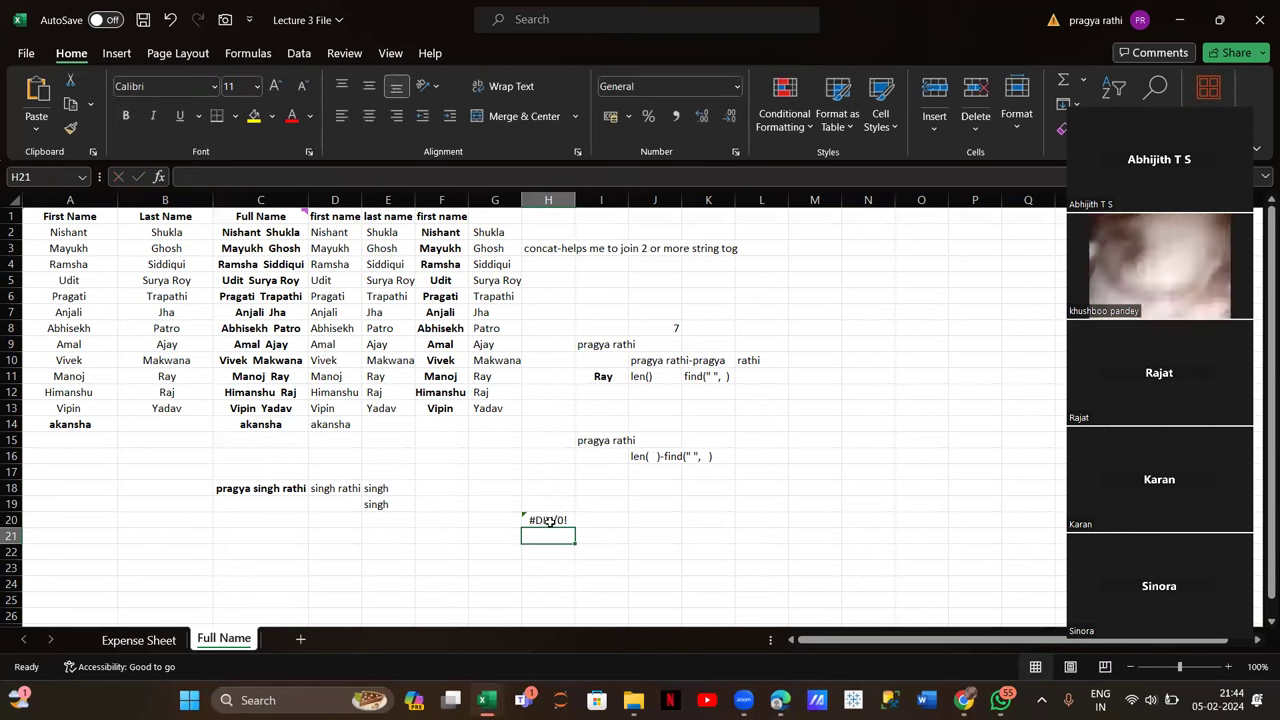
click(551, 521)
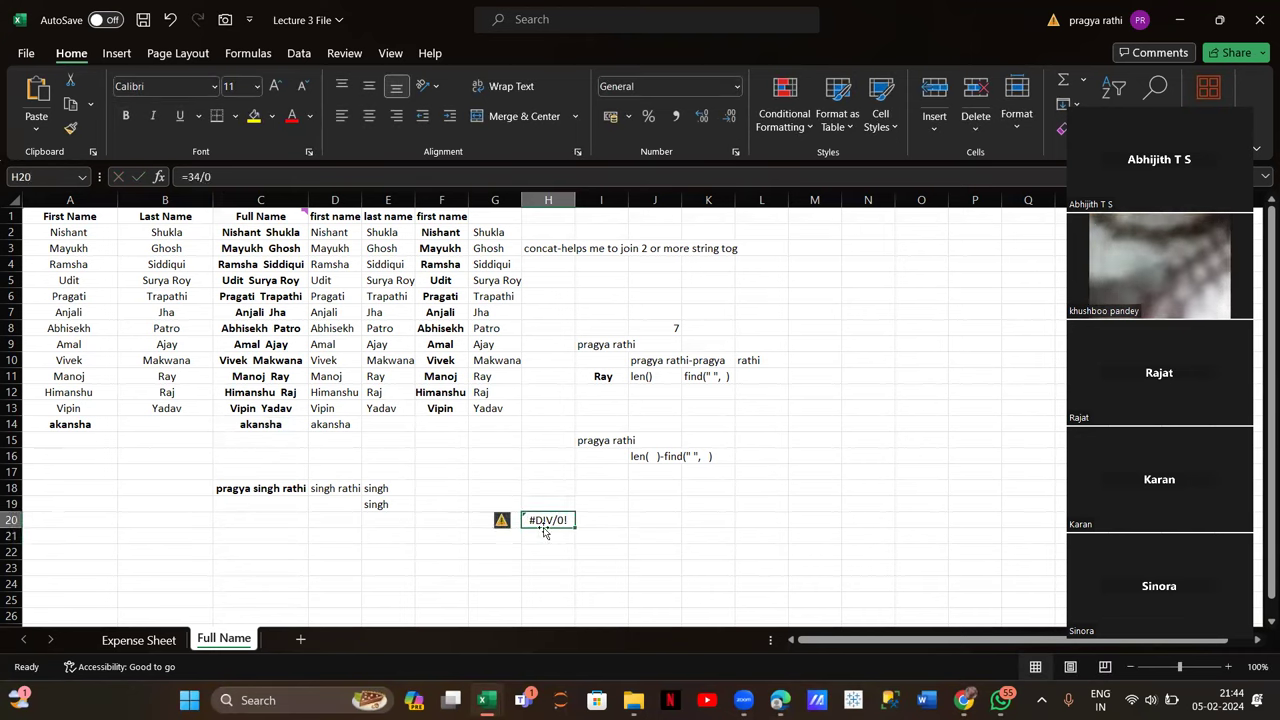
Wrap H20's formula as =IFERROR(34/0,0) so it shows 0.
click(187, 176)
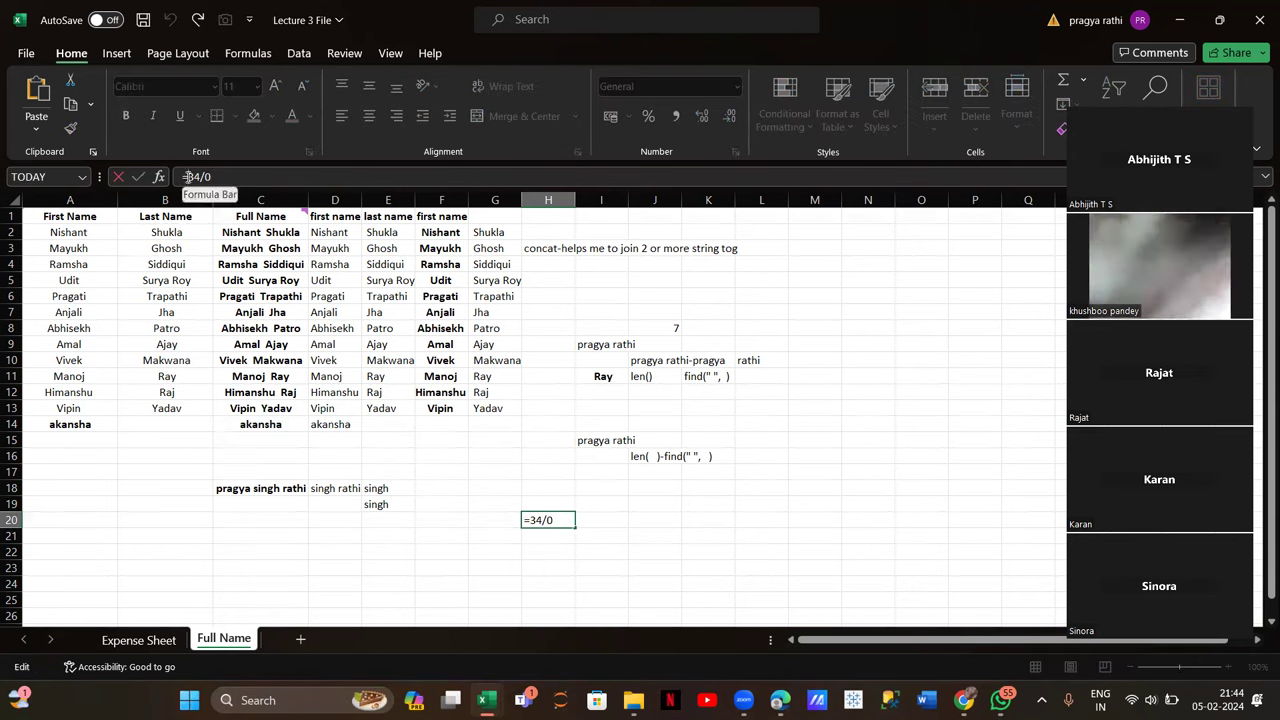
text(iferr)
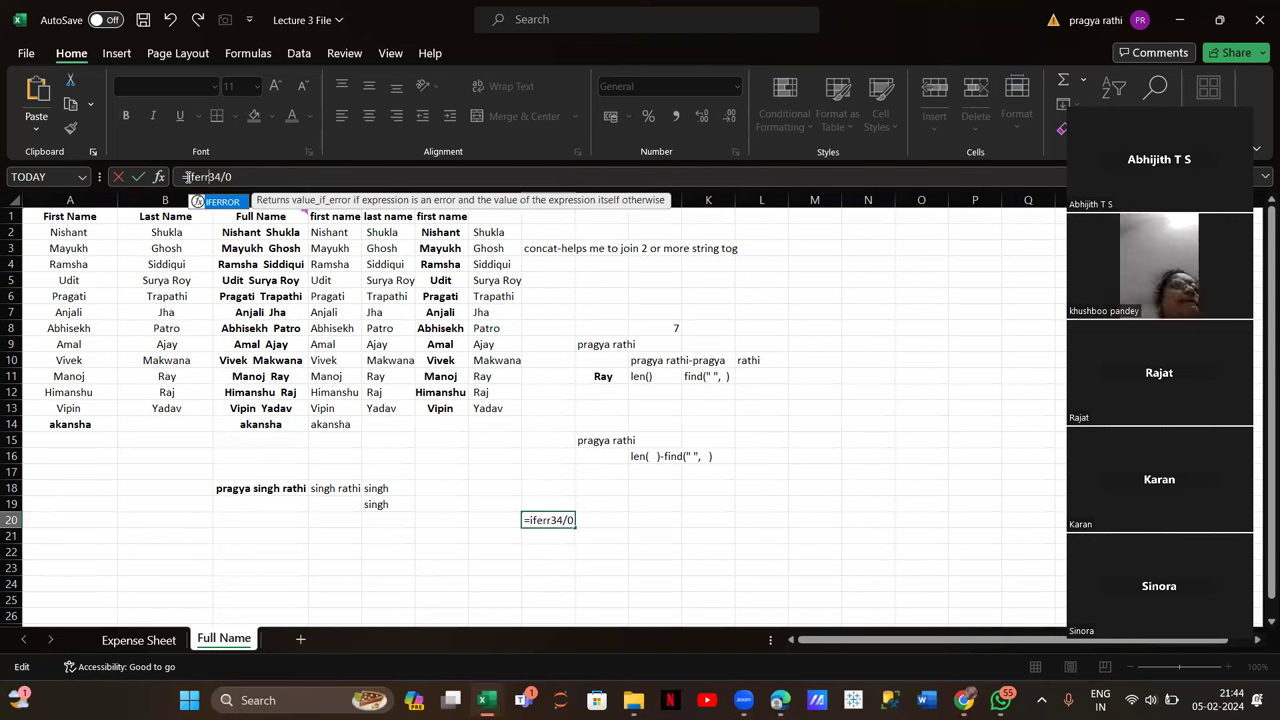
text(or)
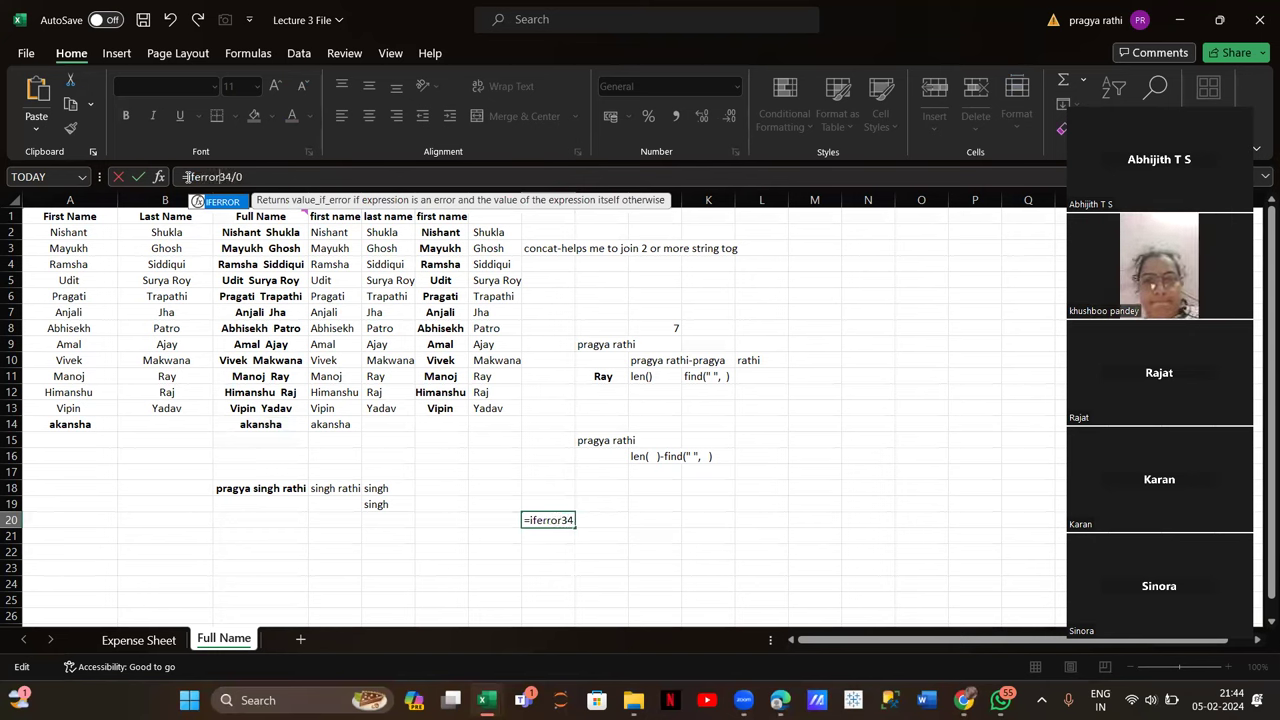
text(()
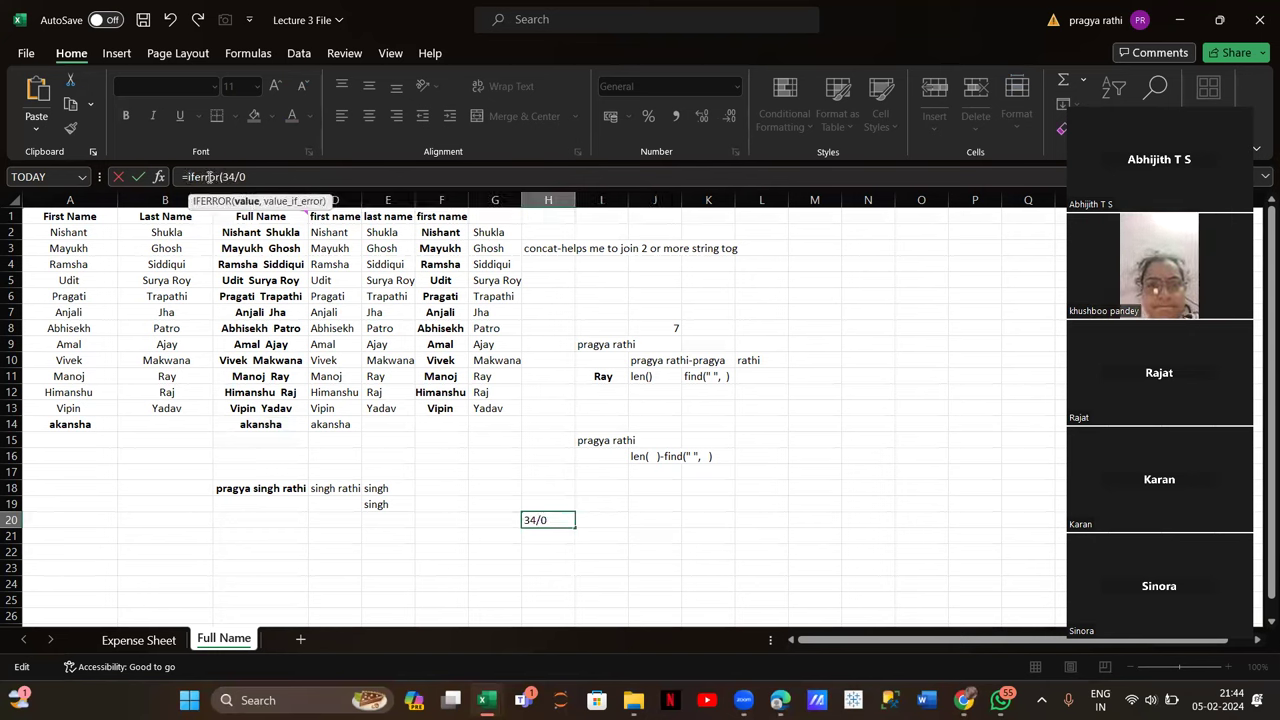
click(250, 176)
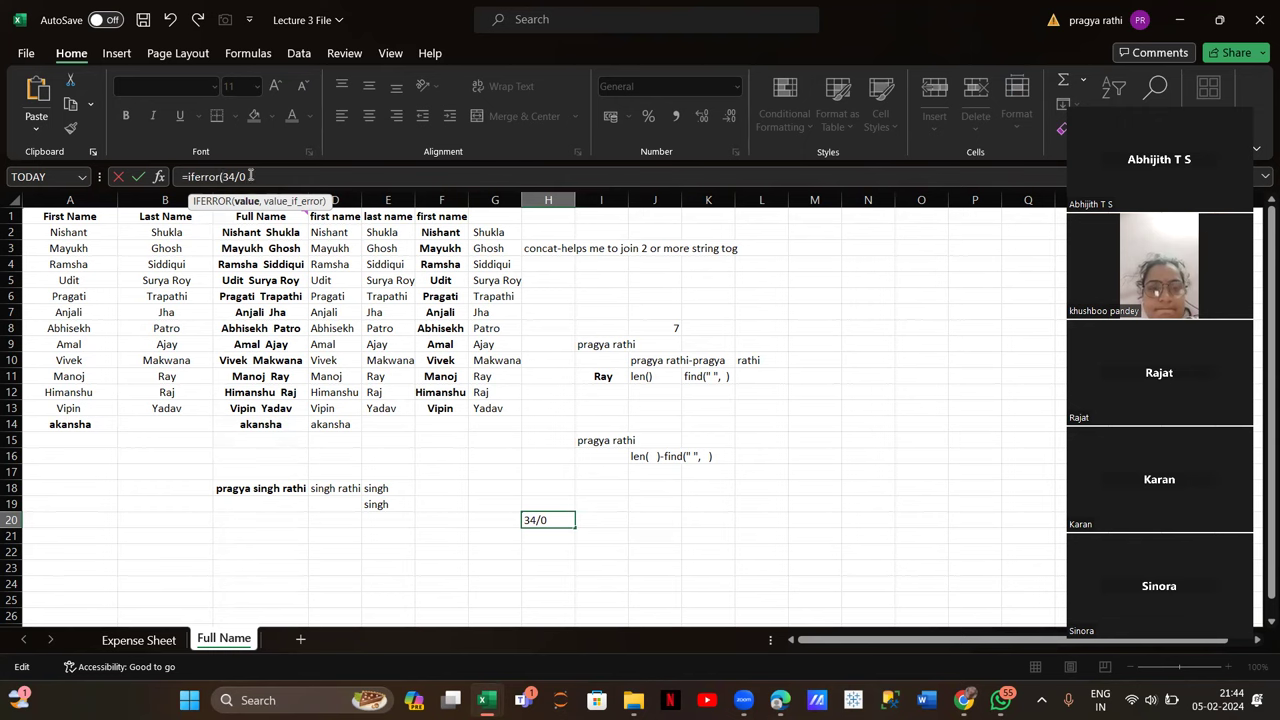
text(,)
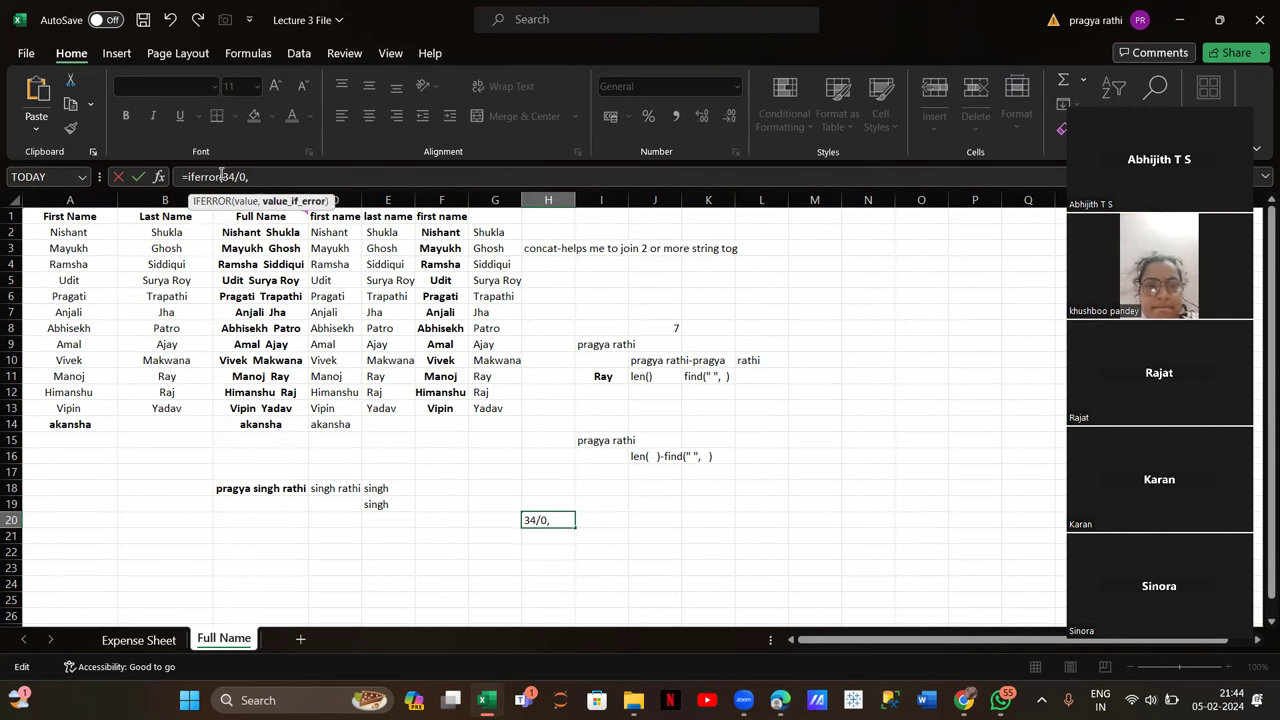
text(0)
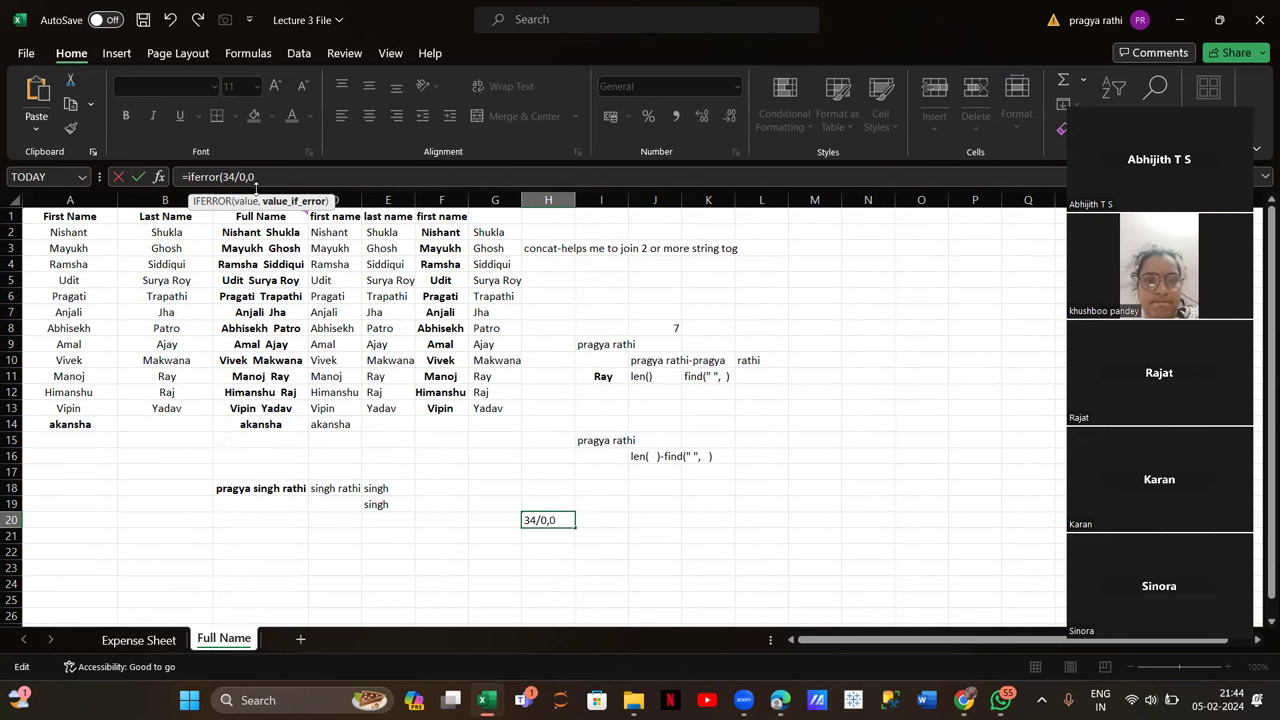
text())
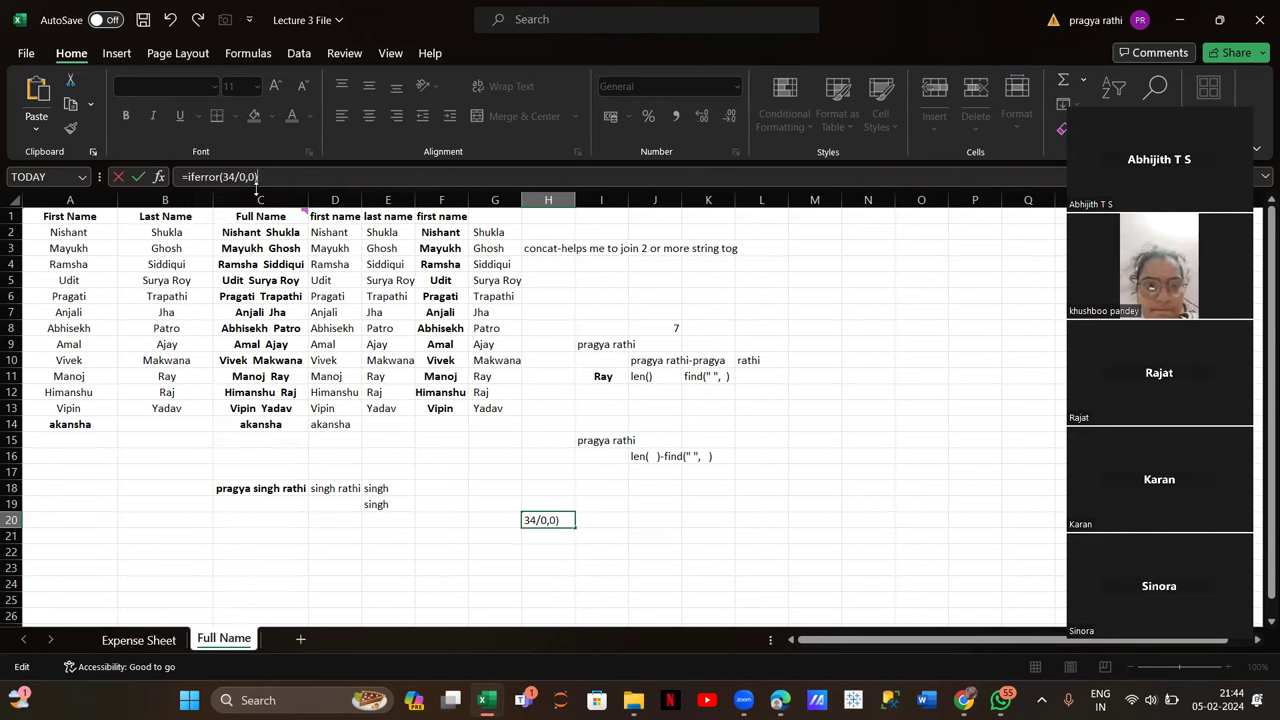
key(Return)
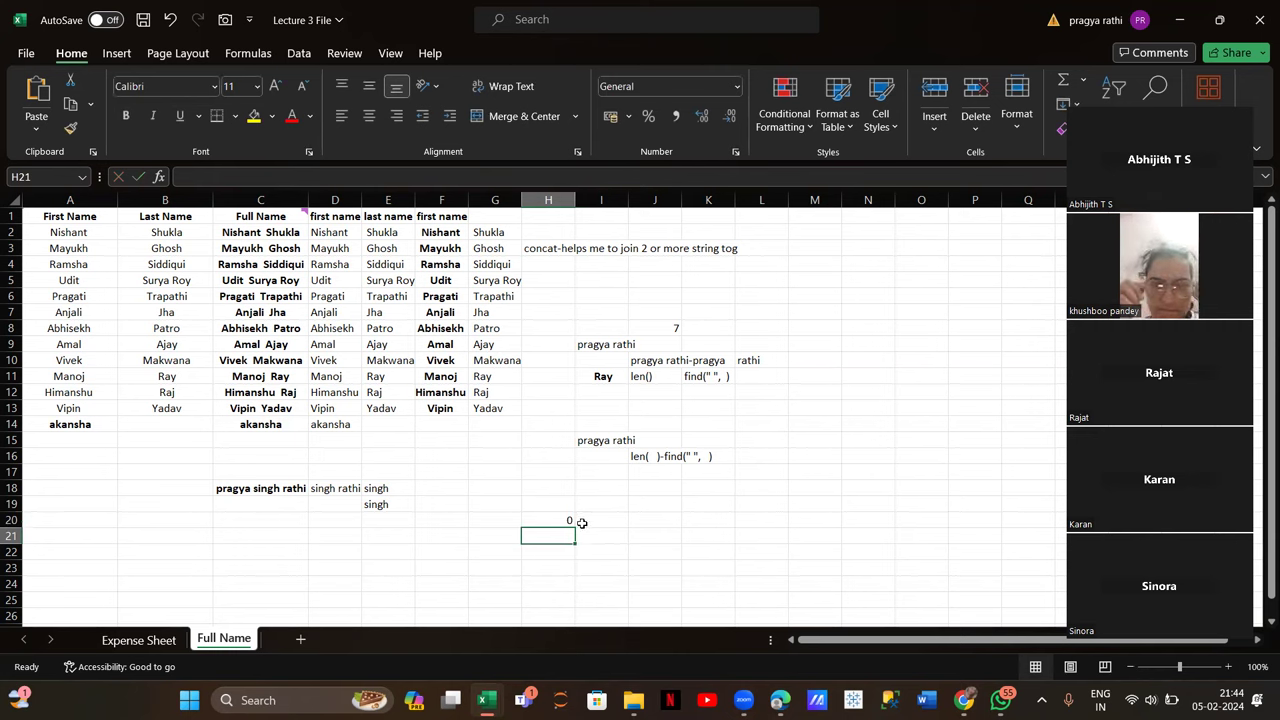
Type the plain-text note iferror(error,value) into J20, fixing typos along the way.
click(665, 518)
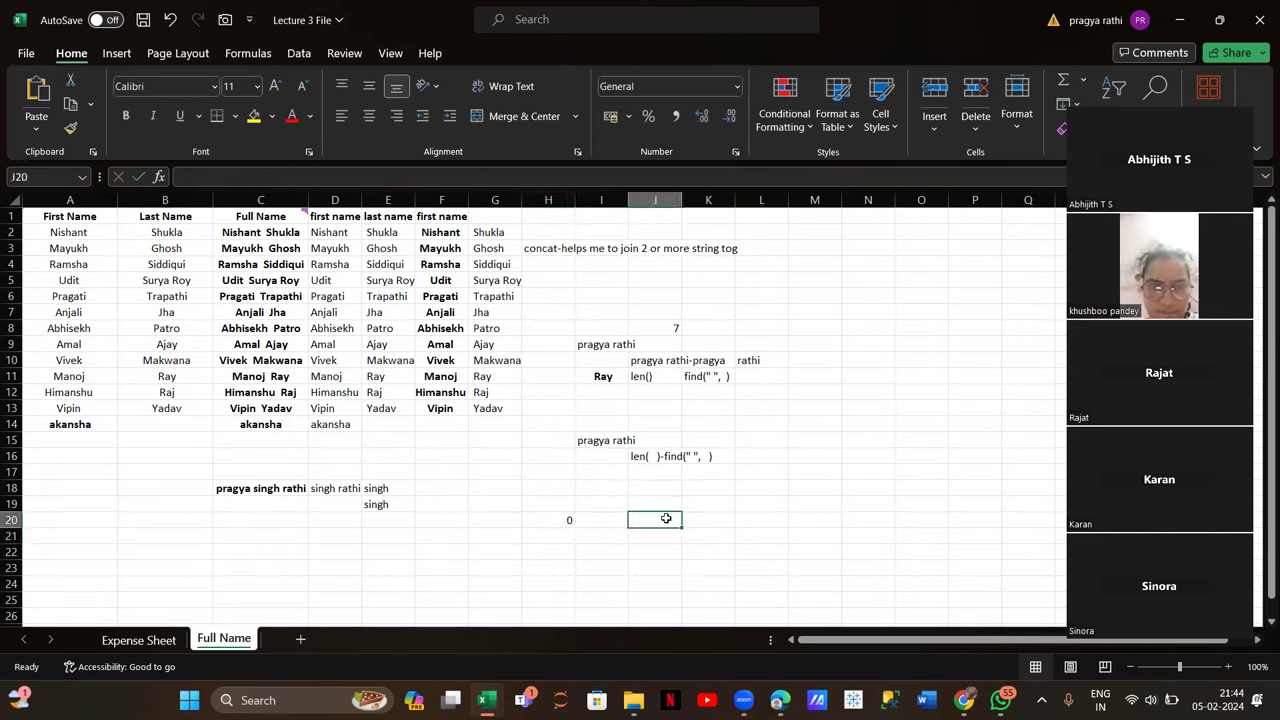
text(if)
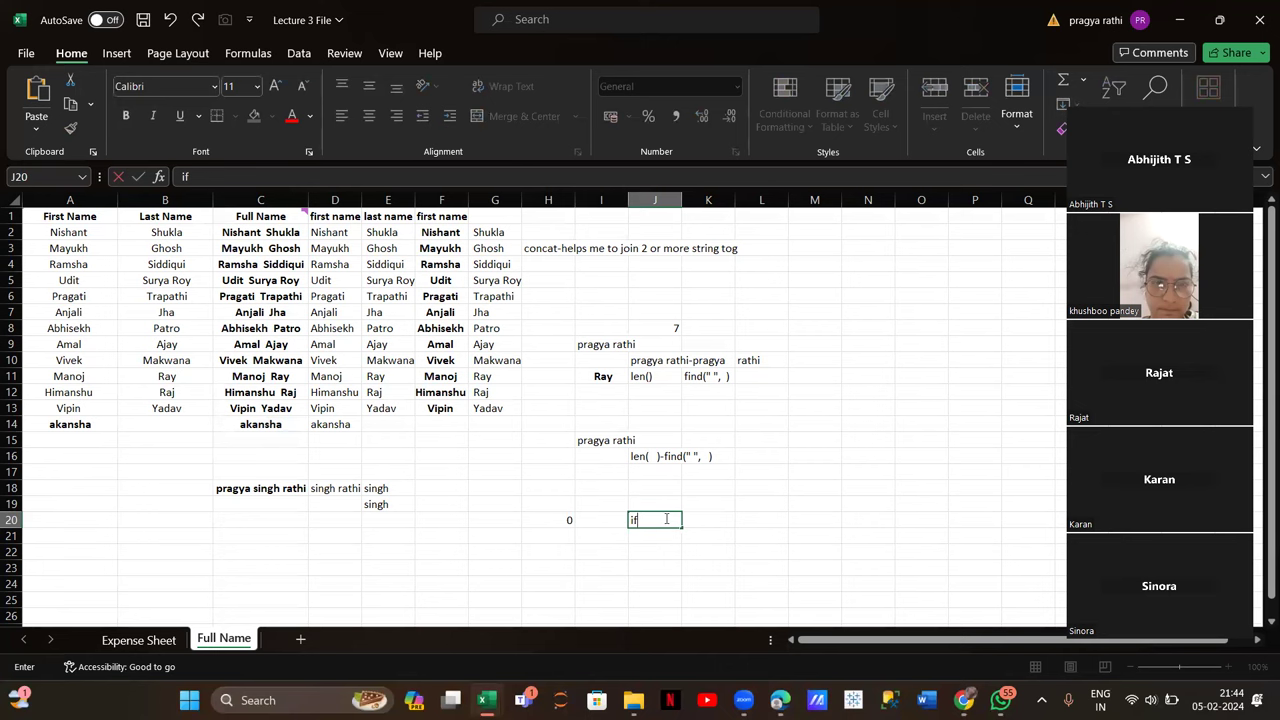
text(erroe)
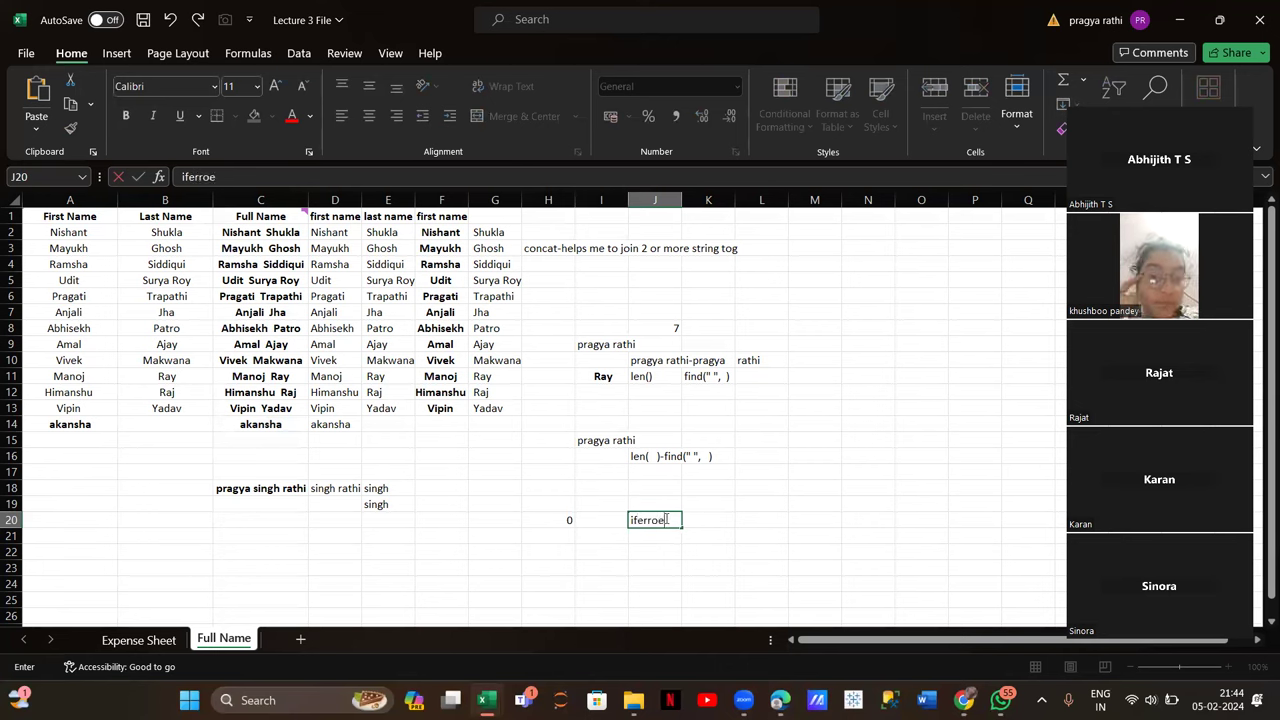
key(BackSpace)
text(r()
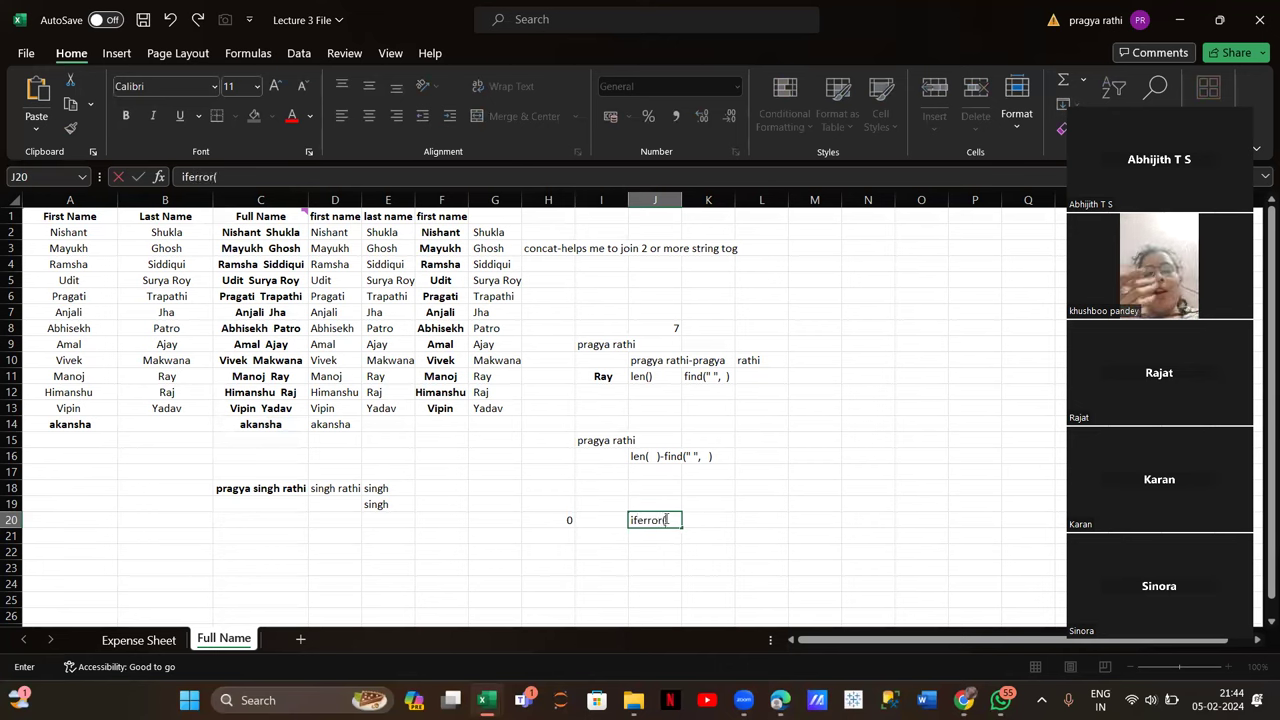
text(roo)
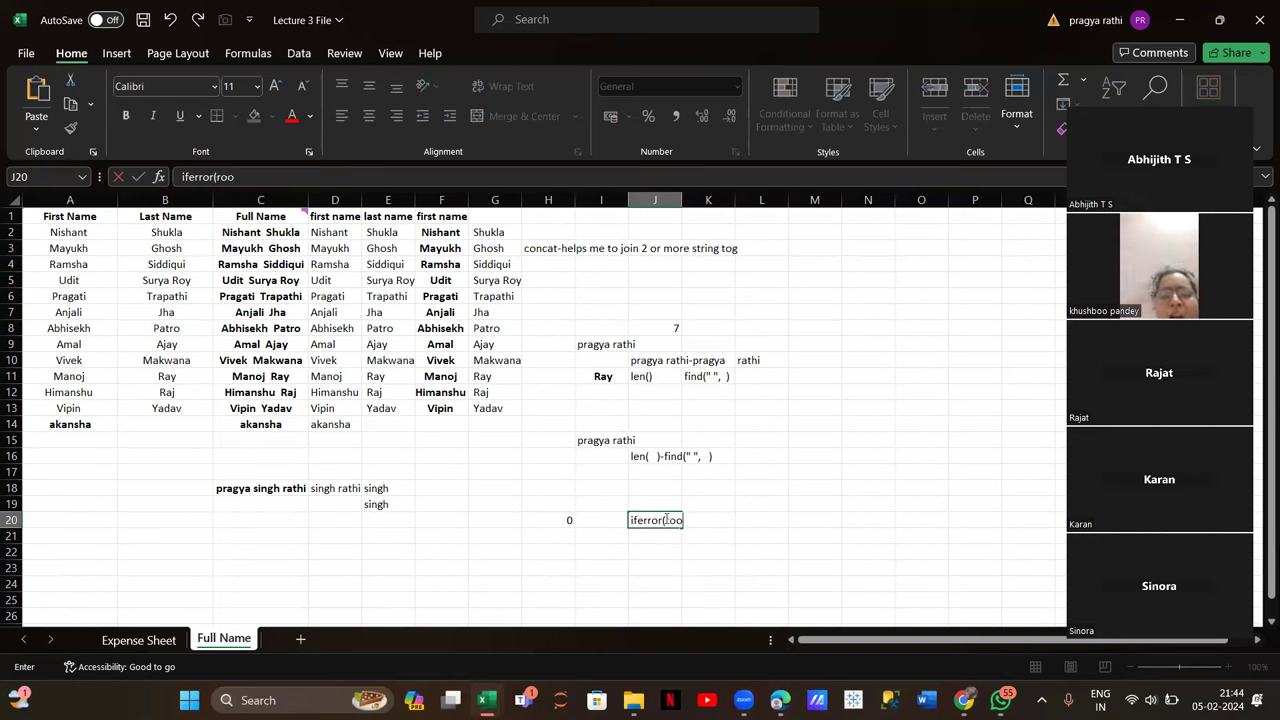
key(BackSpace)
key(BackSpace)
key(BackSpace)
text(e)
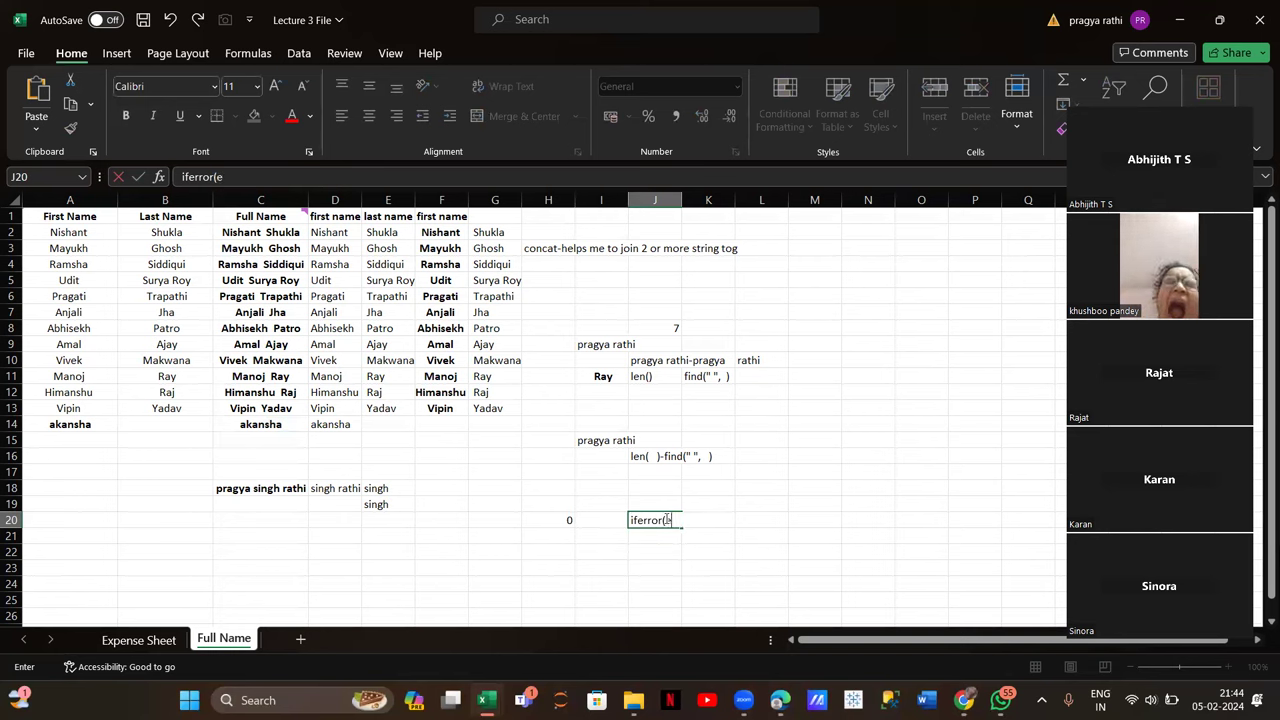
text(rror,value)
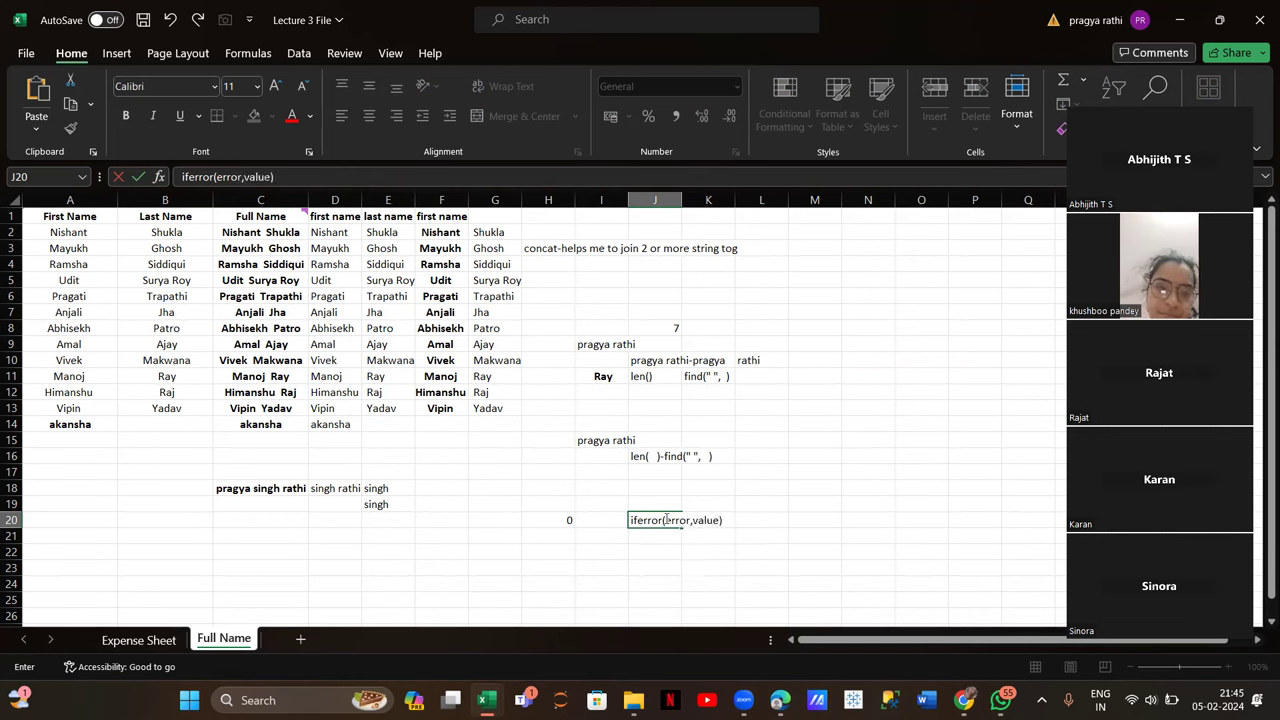
click(825, 490)
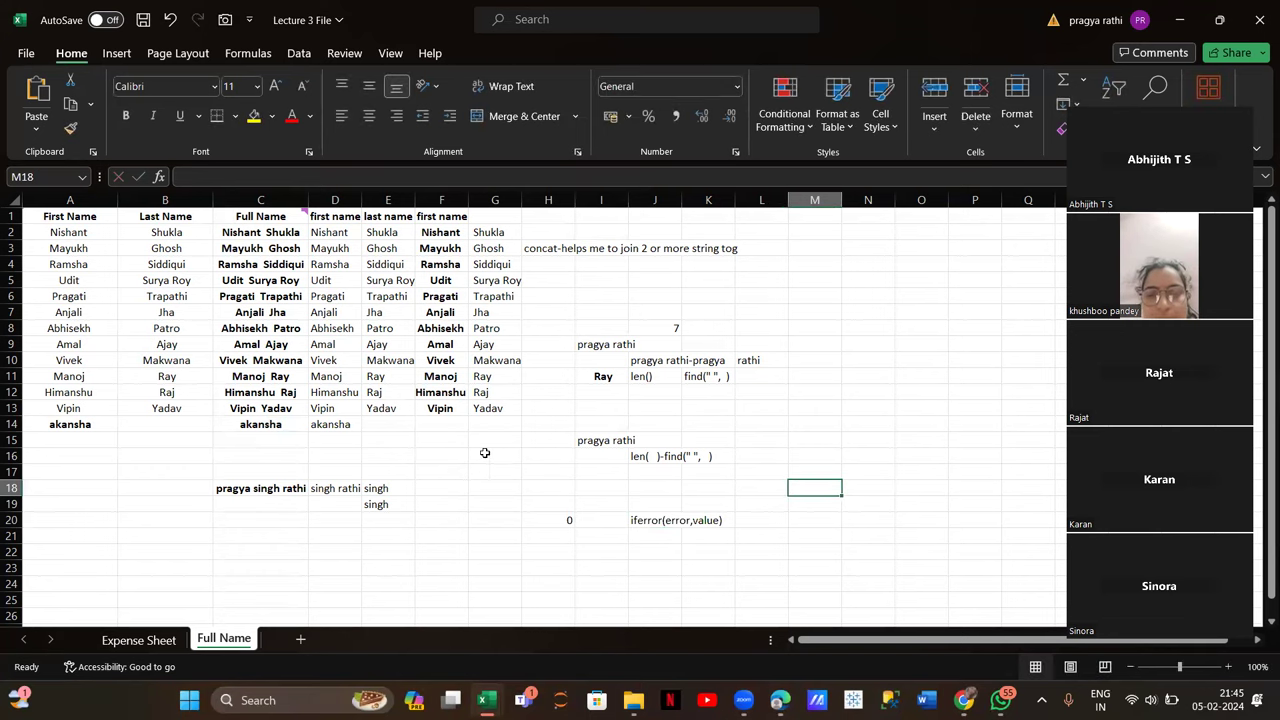
Fill E13's last-name formula down into E14.
click(394, 422)
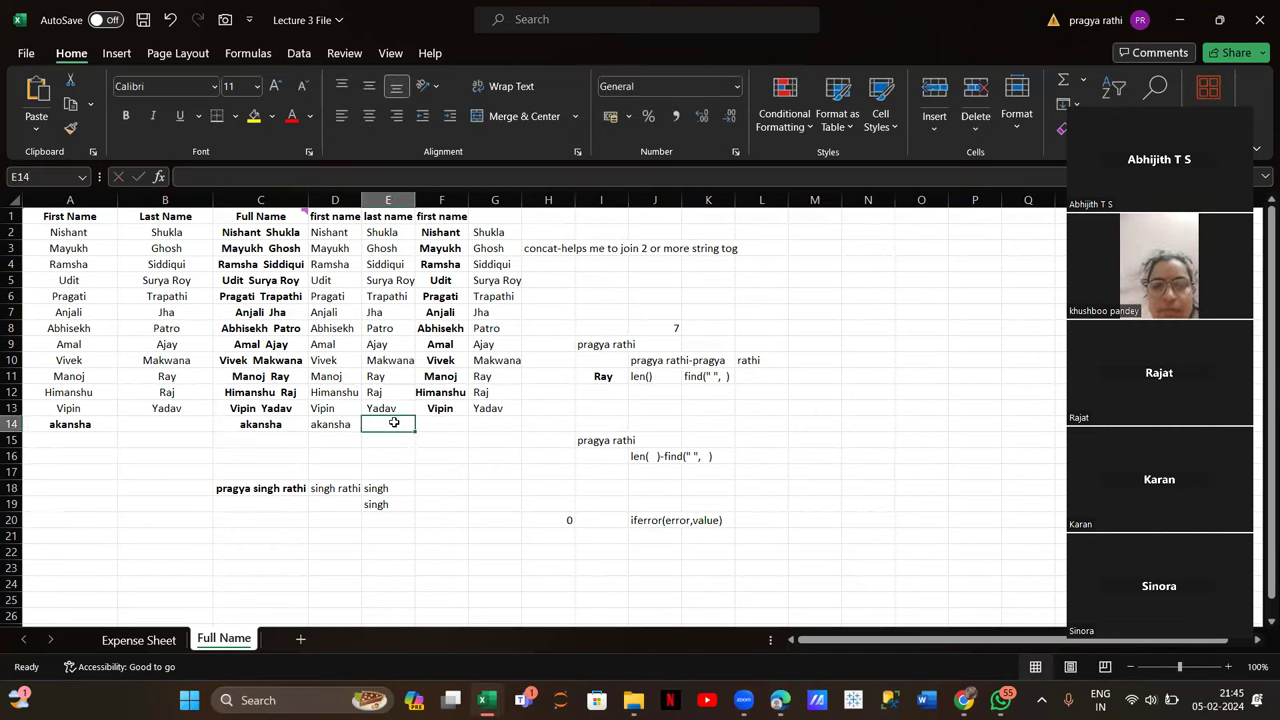
click(393, 408)
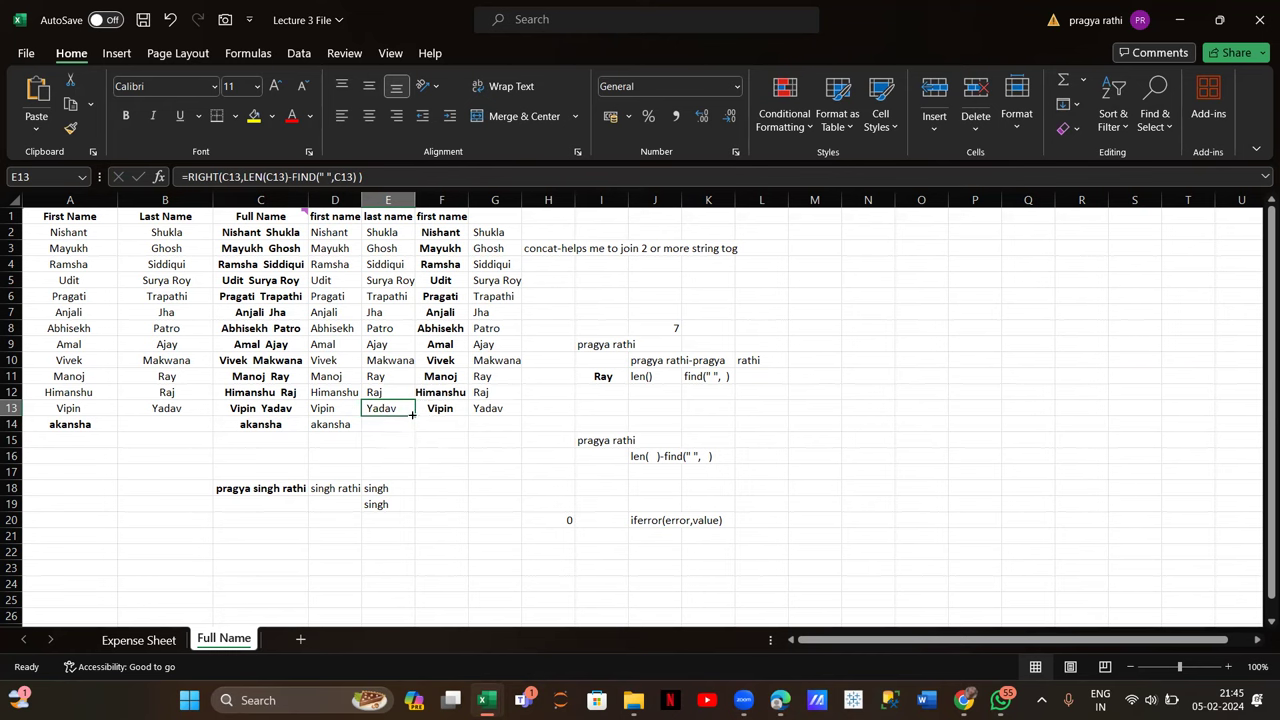
drag(412, 415, 415, 430)
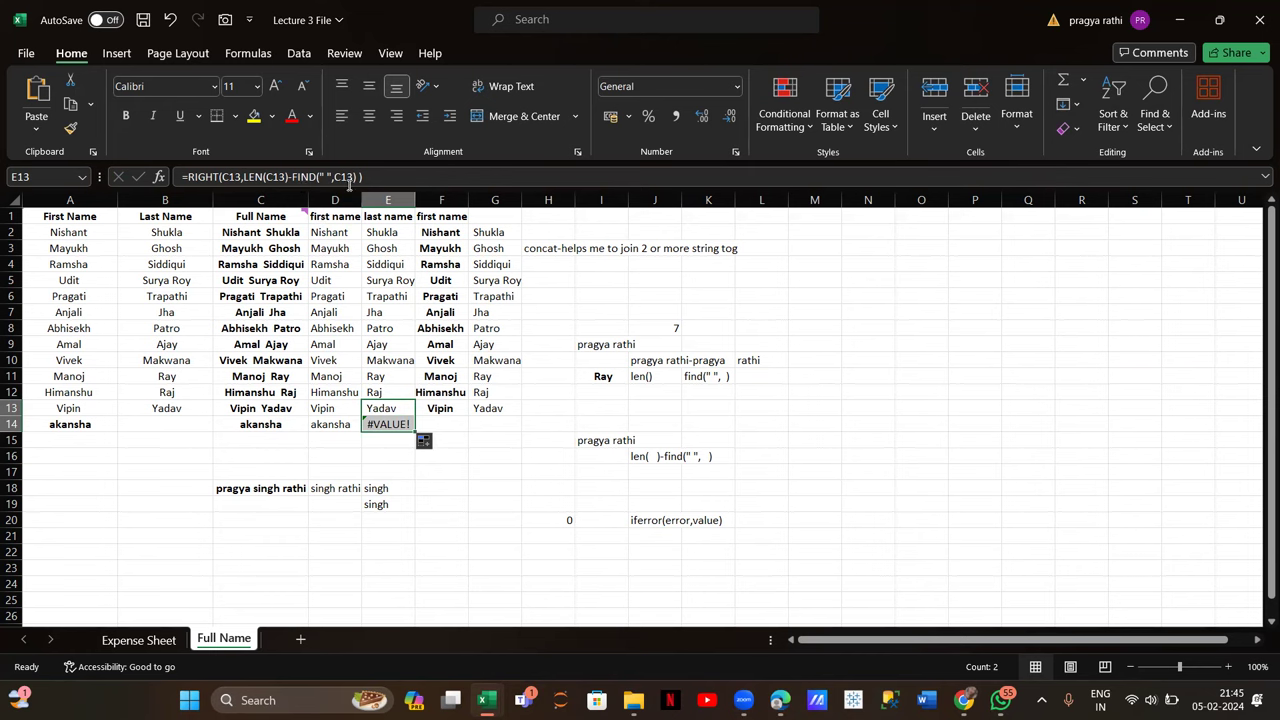
Wrap E13's formula in IFERROR with a " " fallback and fill it down to E14.
click(186, 176)
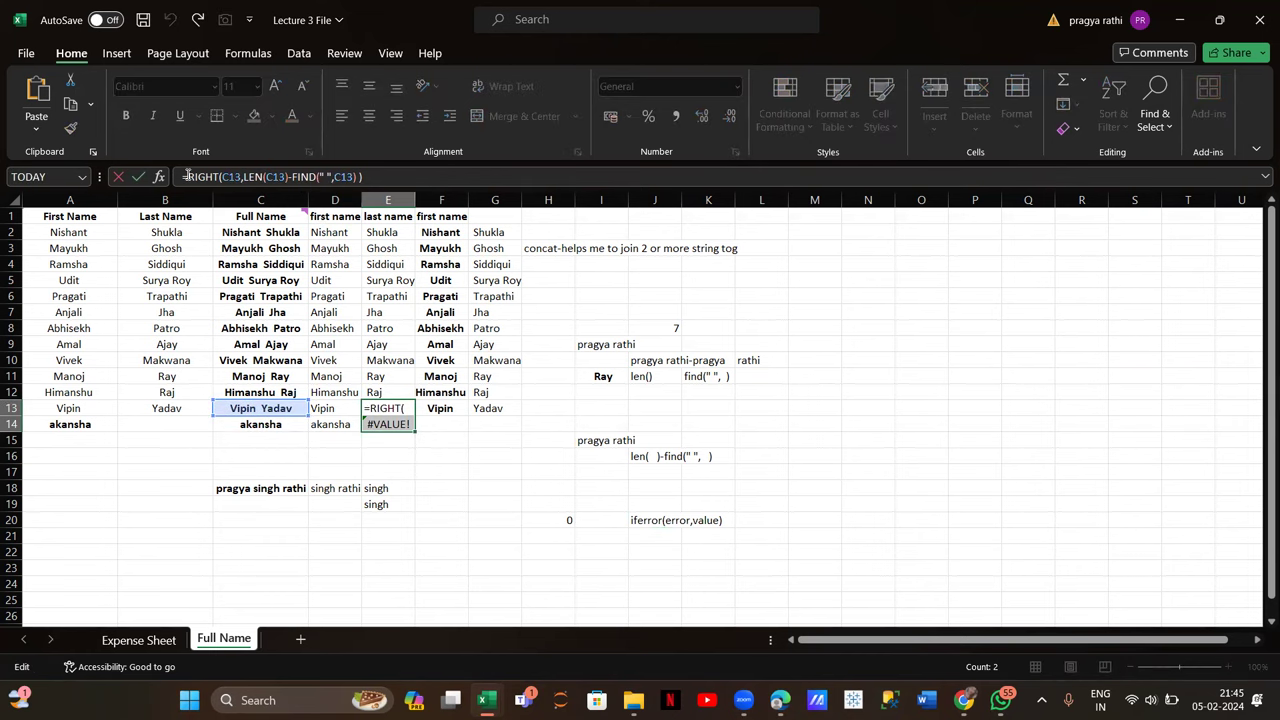
text(iferror)
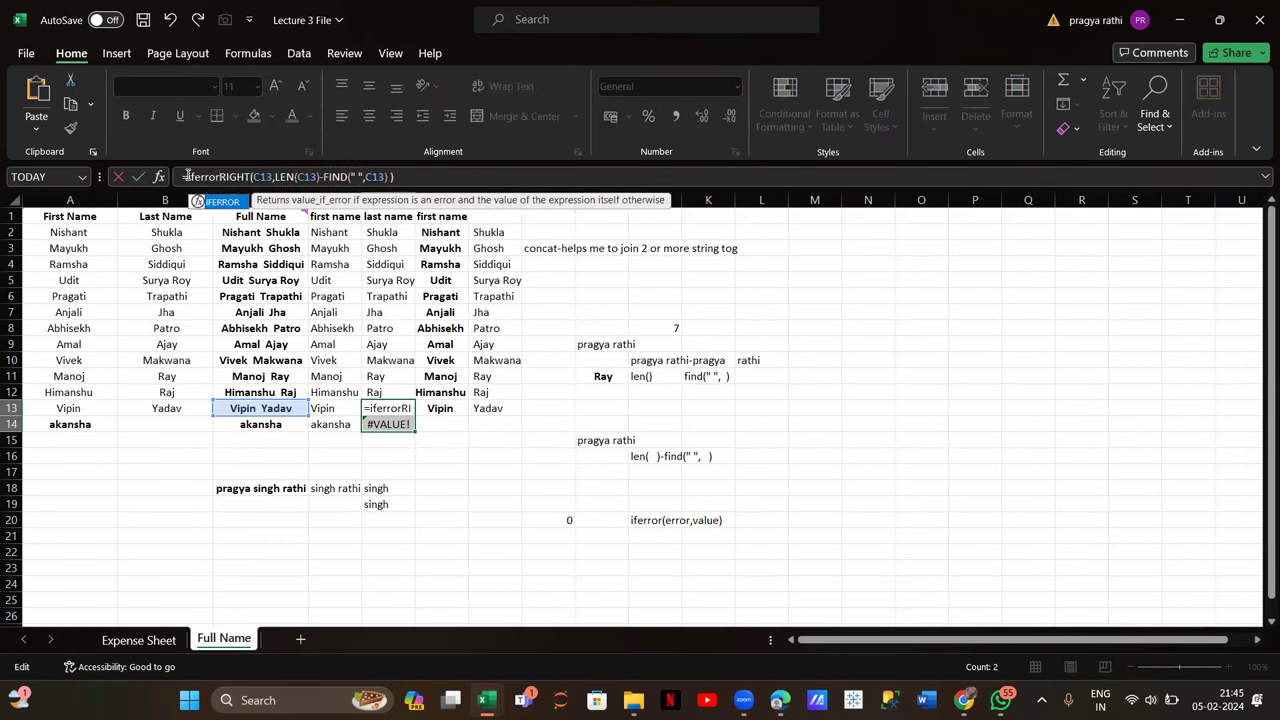
text(()
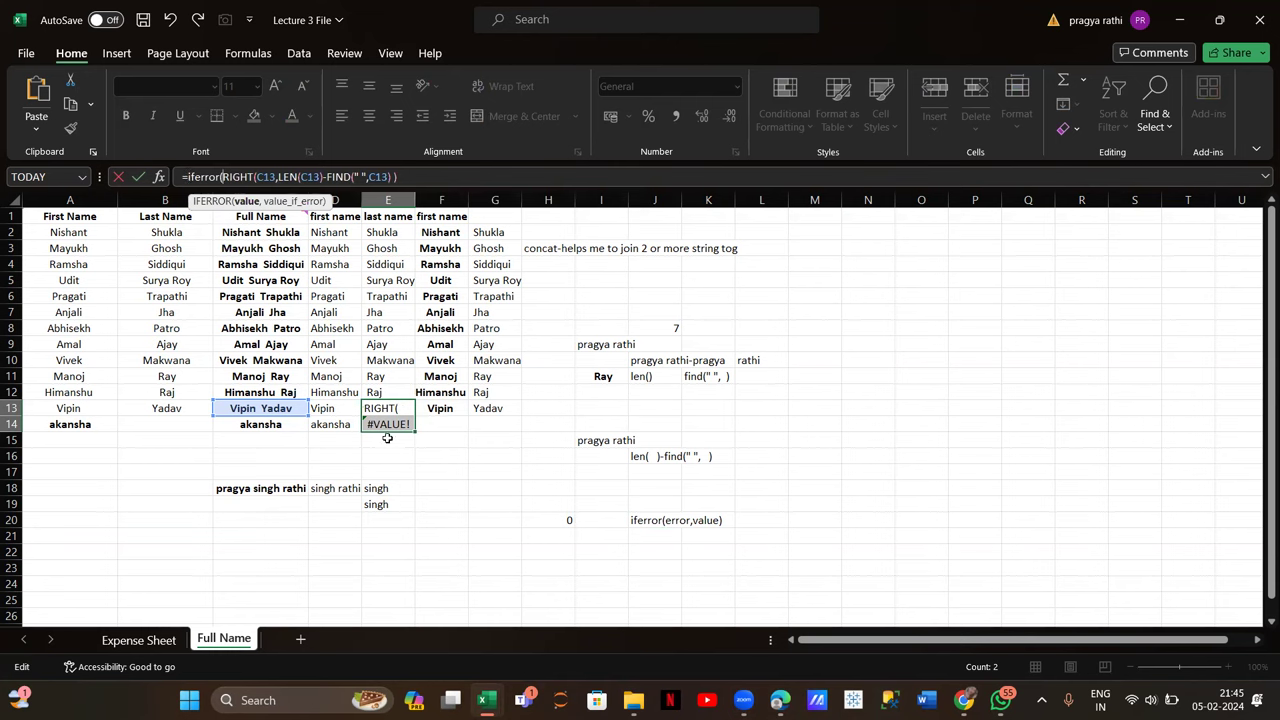
click(409, 177)
text(," ")
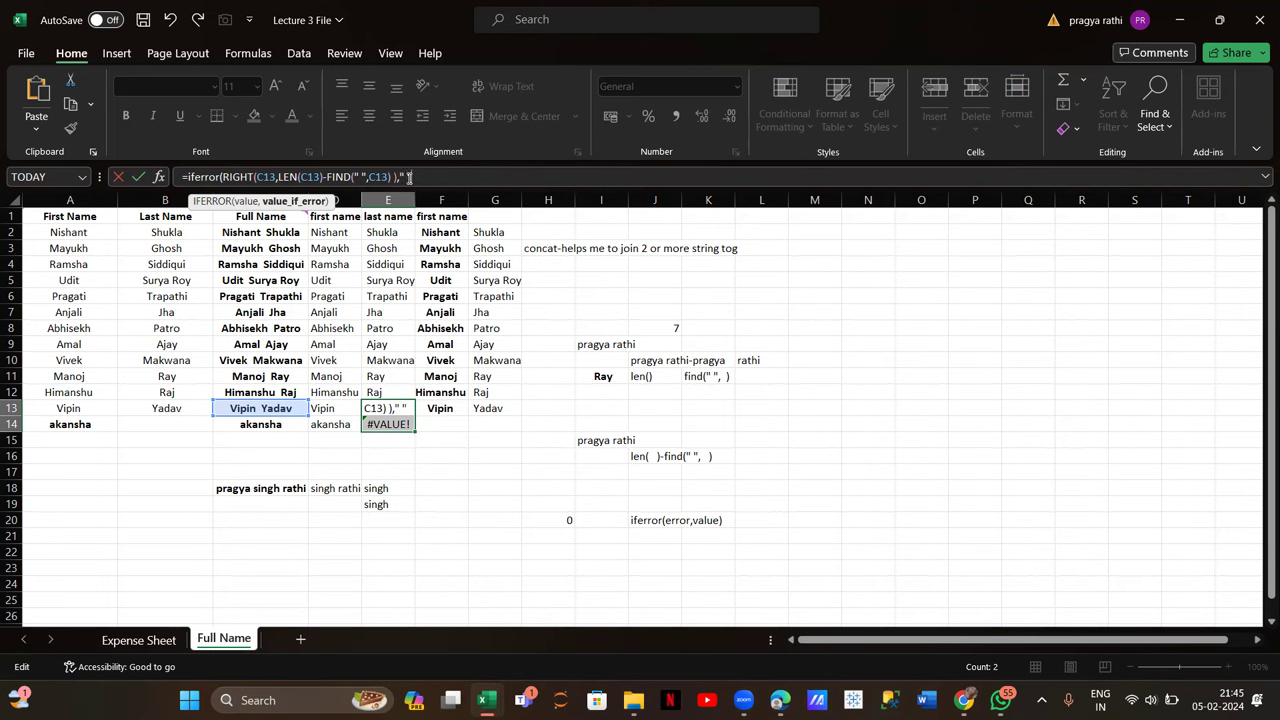
text())
key(Return)
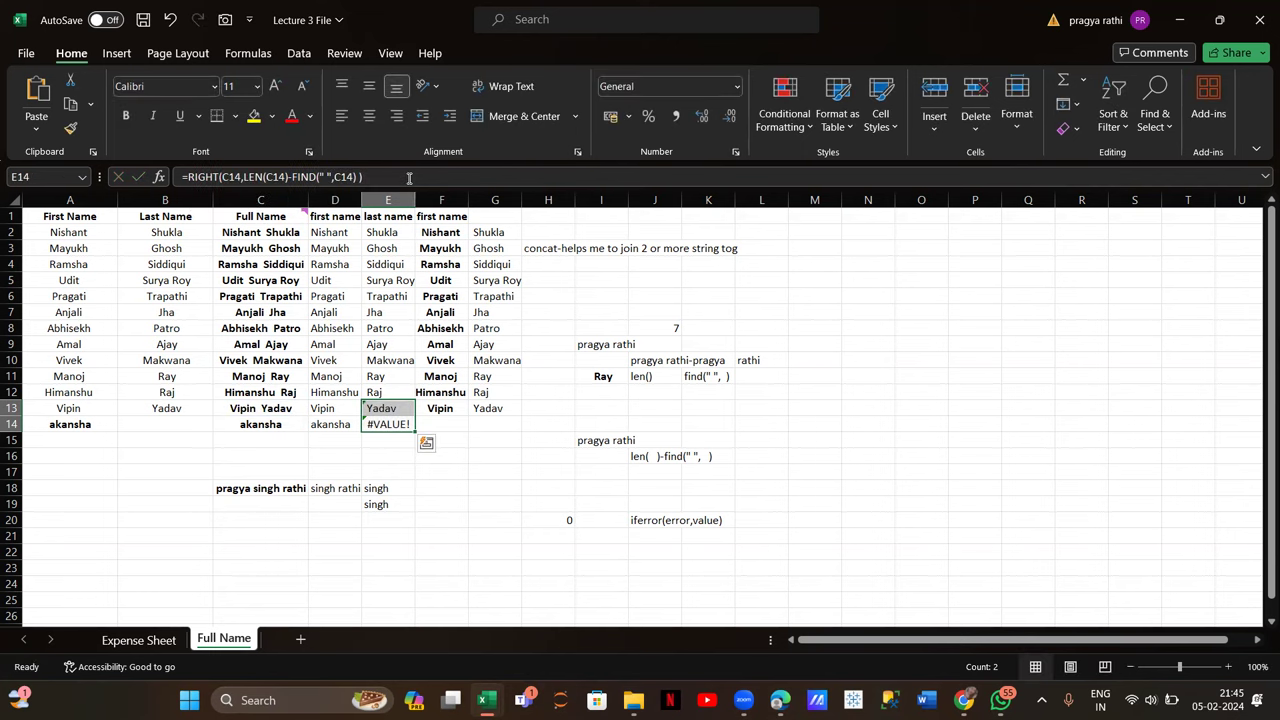
click(382, 410)
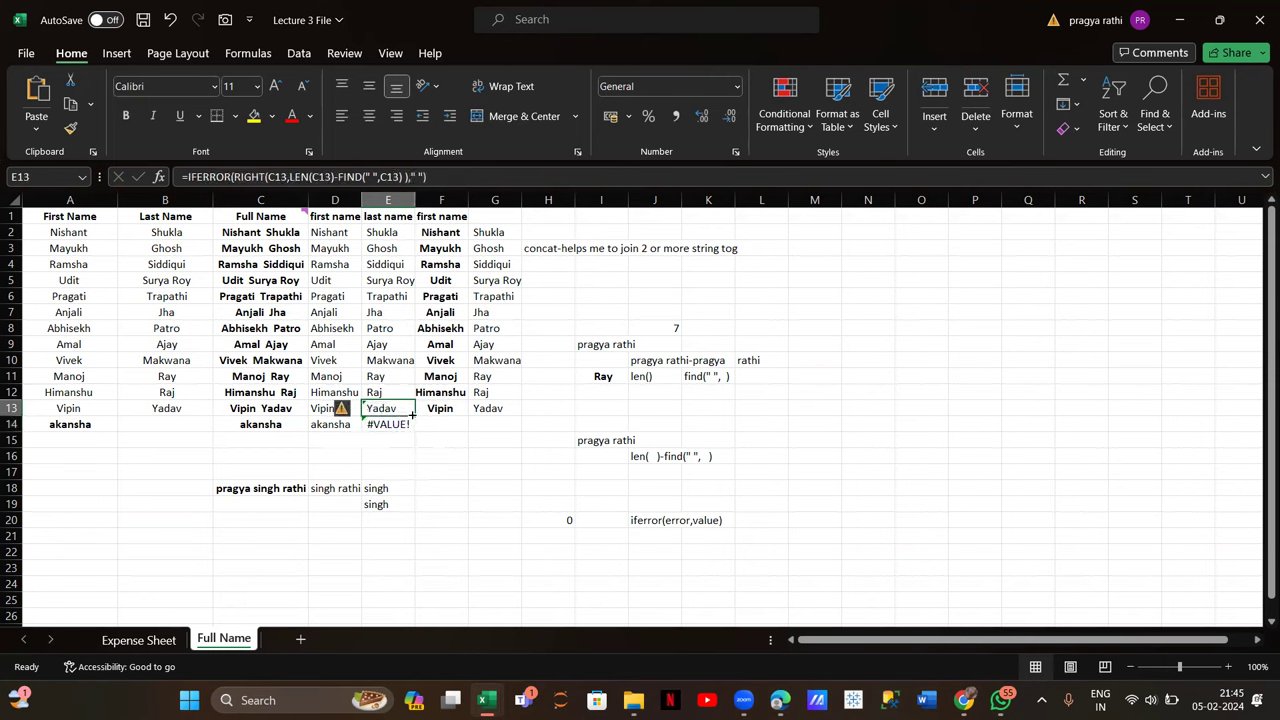
drag(412, 414, 410, 430)
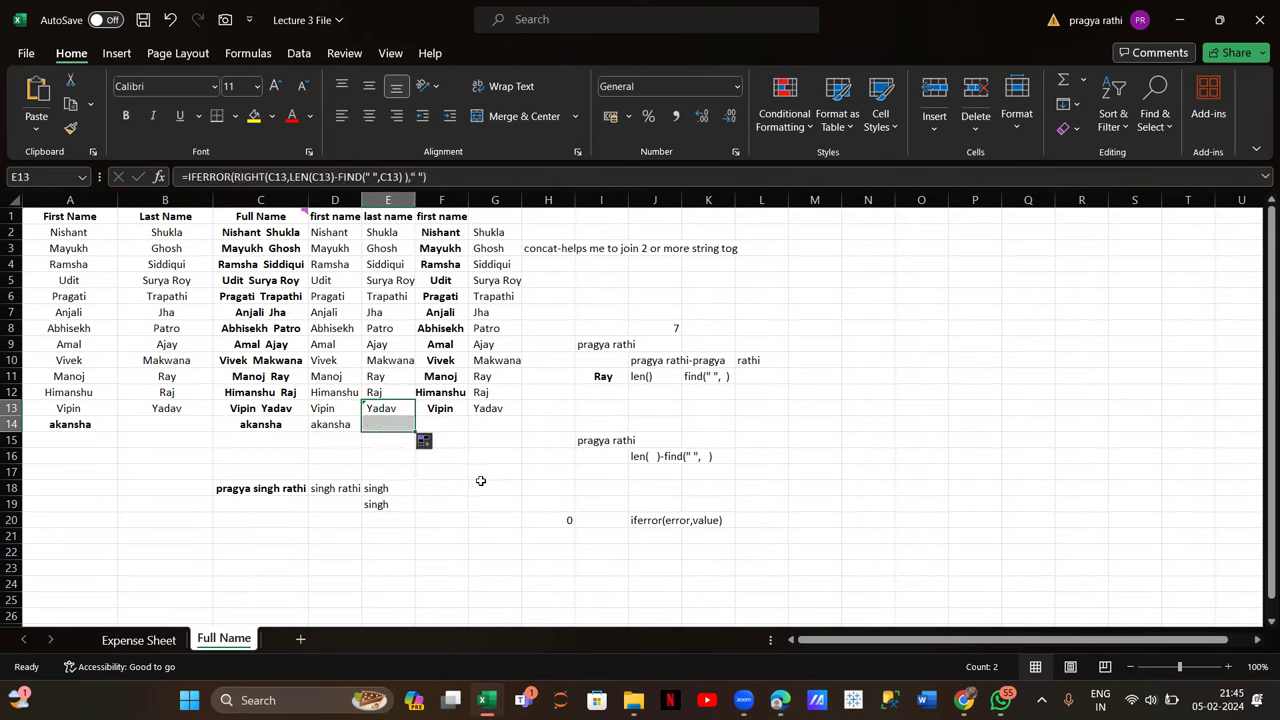
click(542, 440)
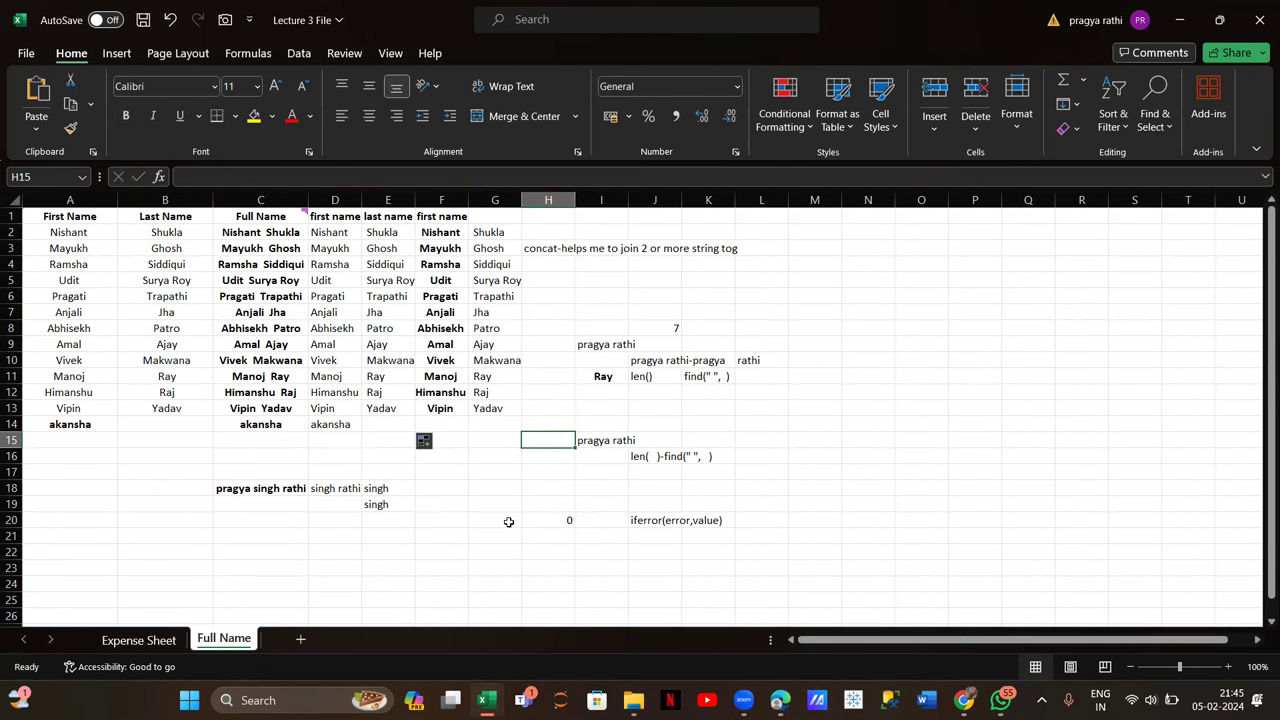
Inspect the IFERROR first- and last-name formulas in D14 and E14, then go back to the Expense Sheet.
click(334, 425)
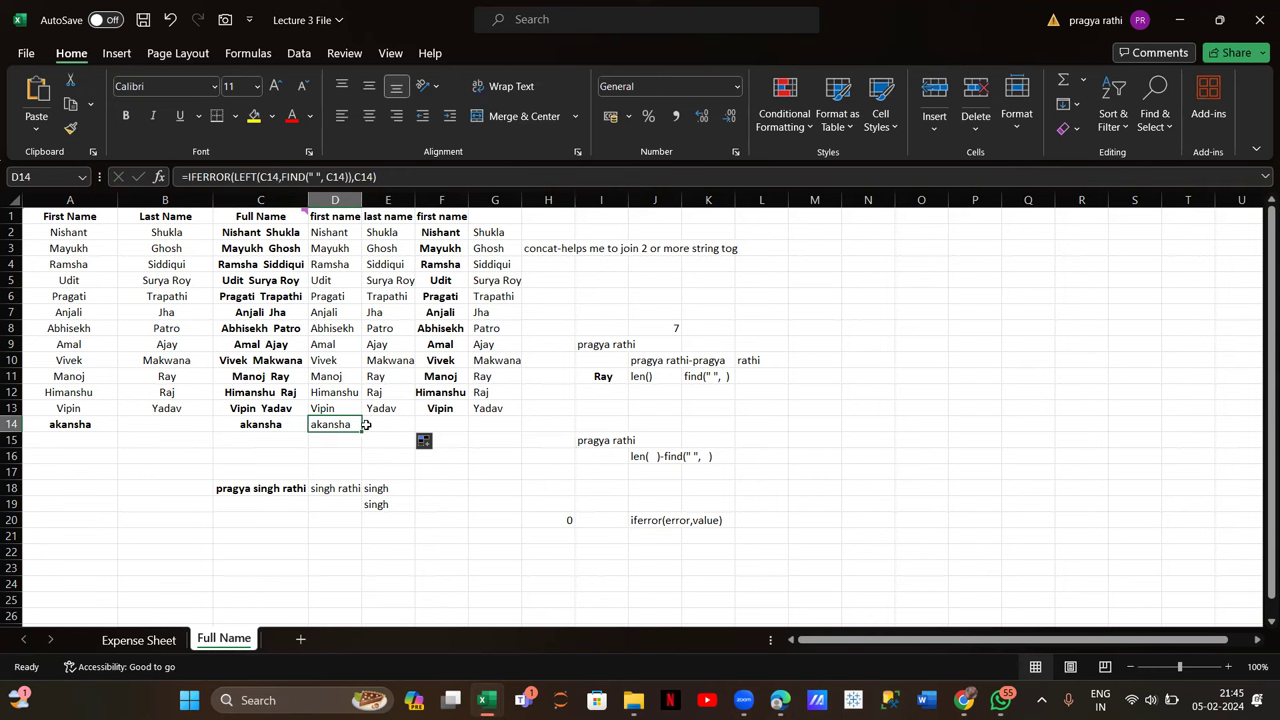
click(383, 424)
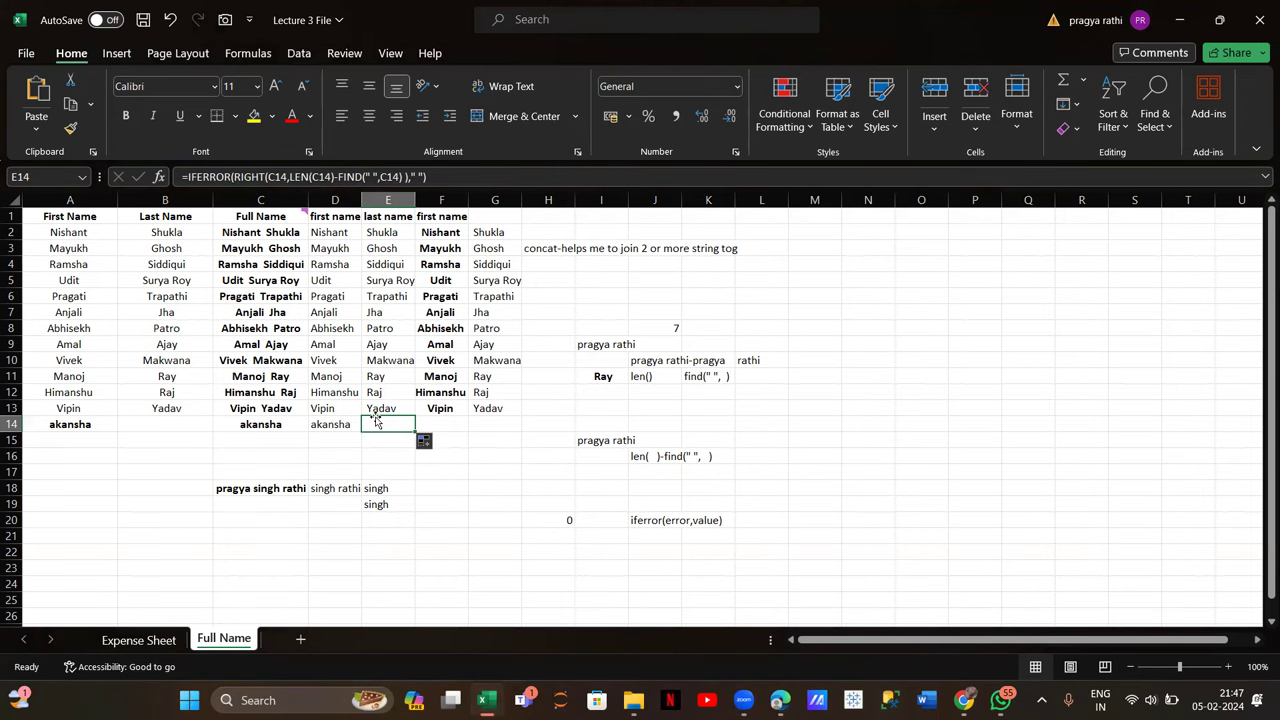
scroll(466, 500, down, 2)
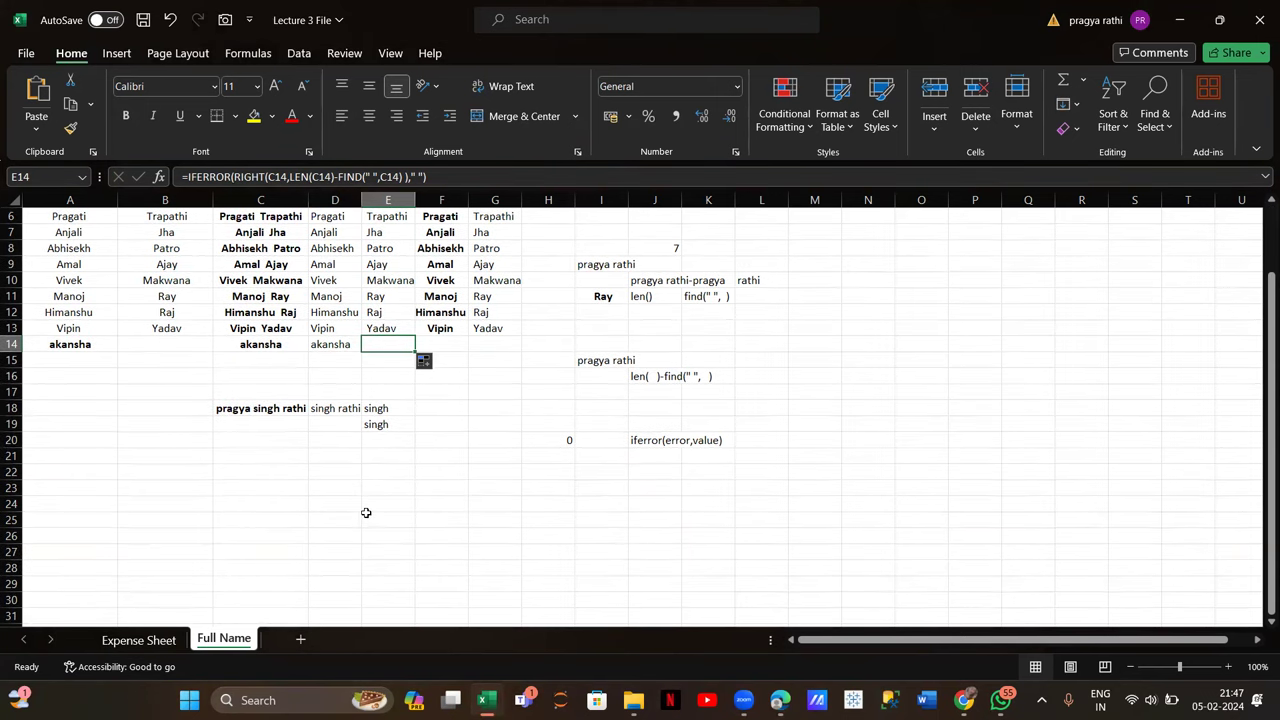
click(344, 500)
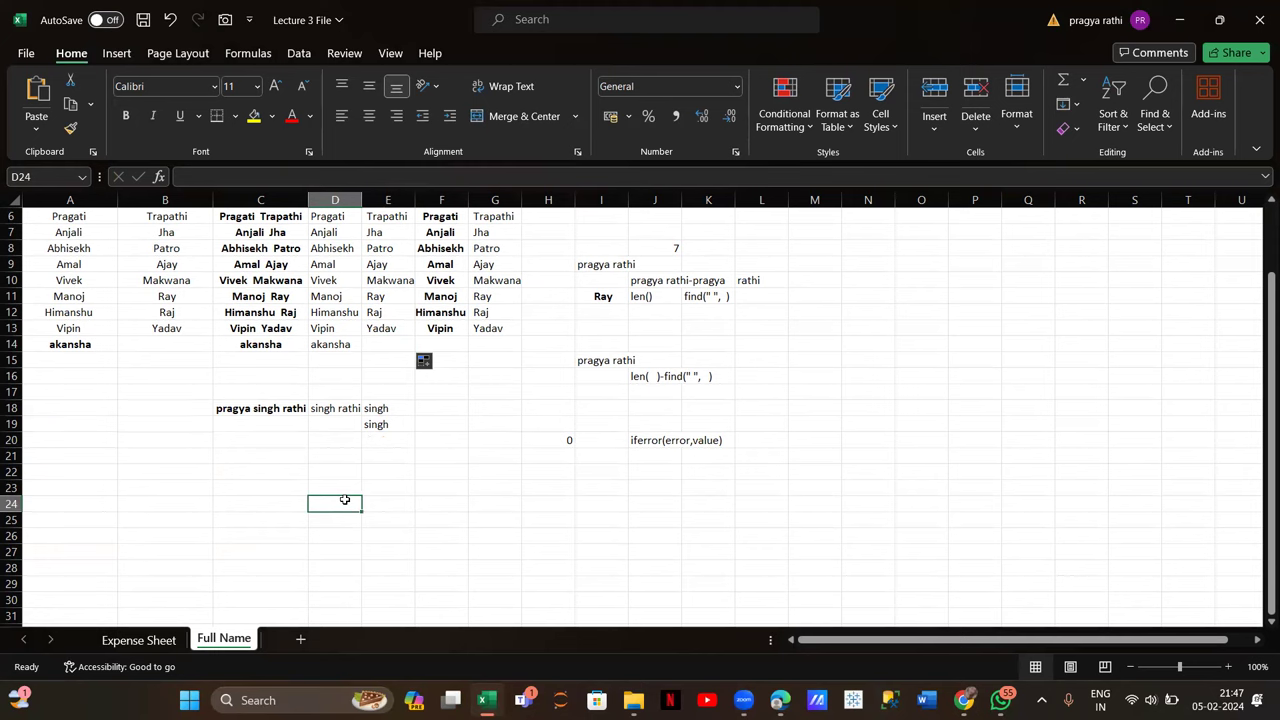
click(120, 645)
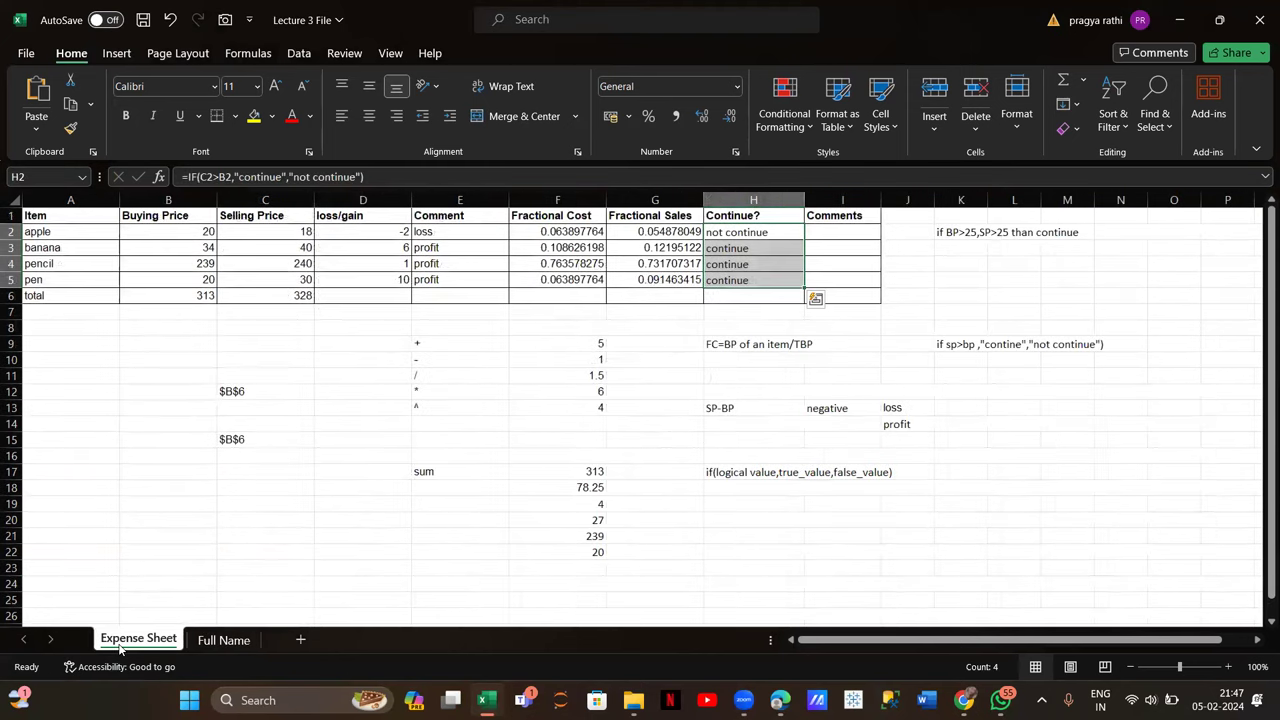
click(746, 277)
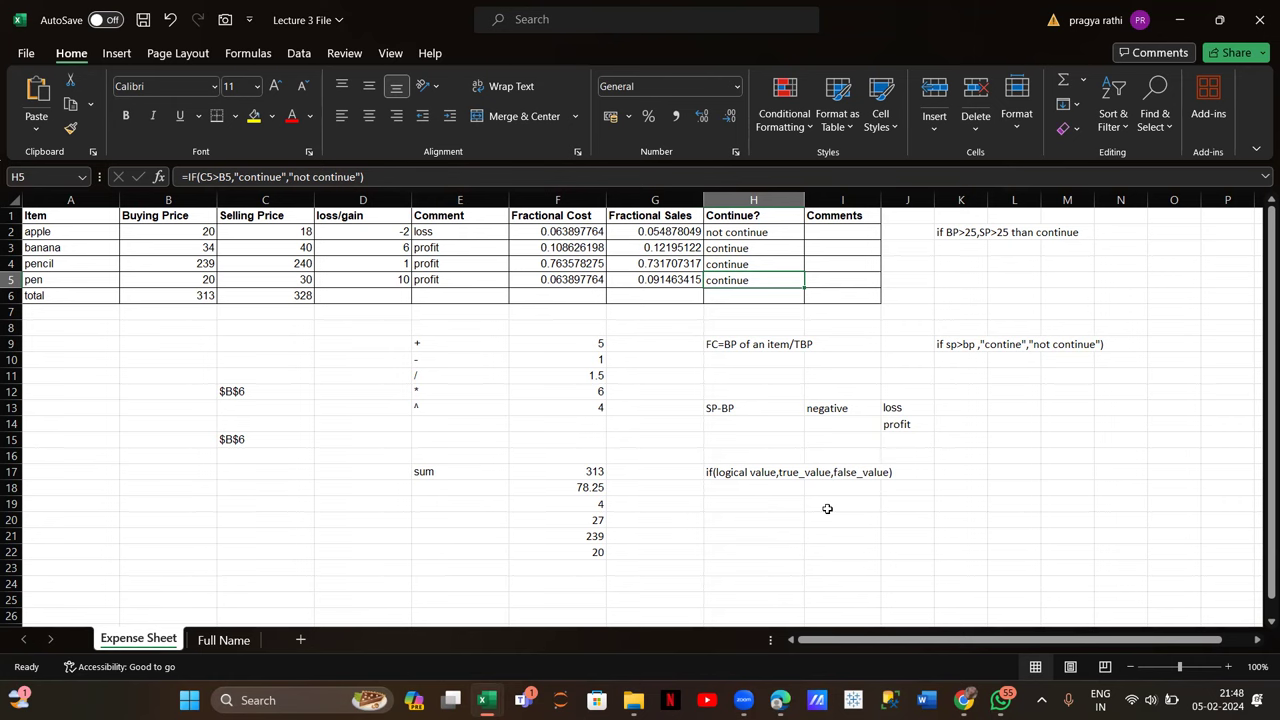
scroll(827, 509, down, 2)
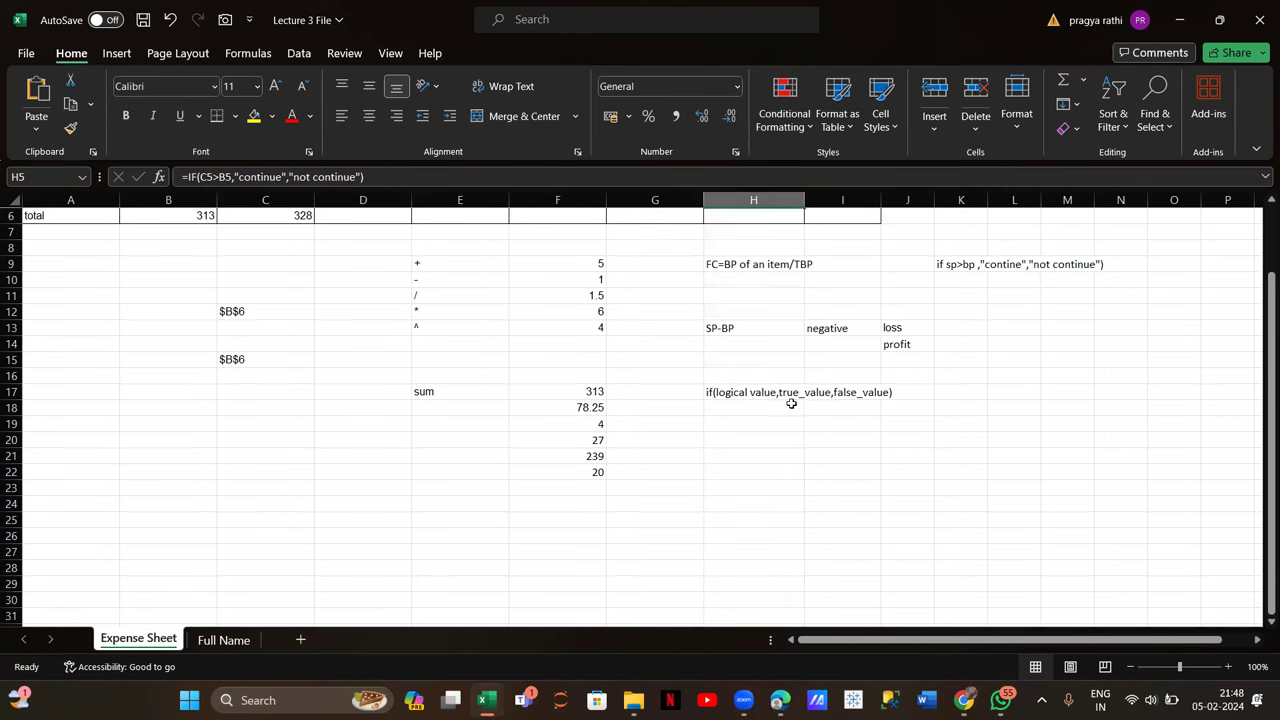
Put the heading 'marks' in H22 and the marks 10, 9, 8, 7, 6, 5 below it.
click(758, 473)
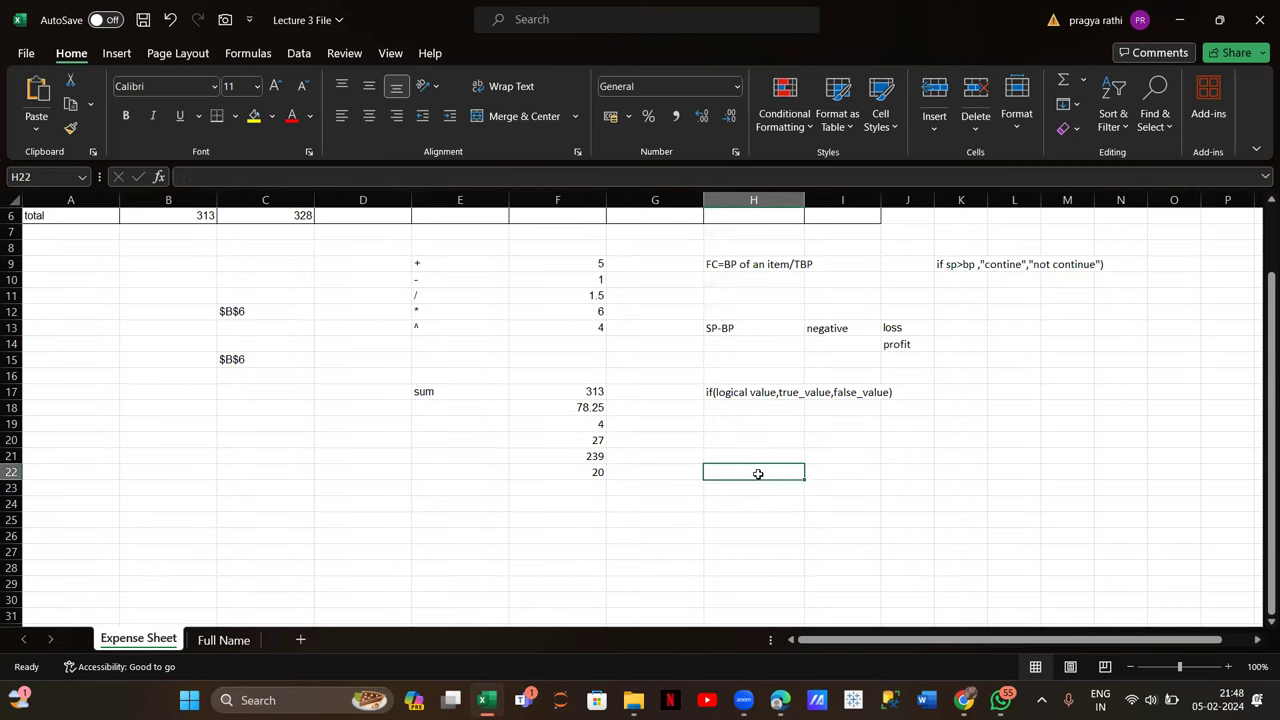
text(marks)
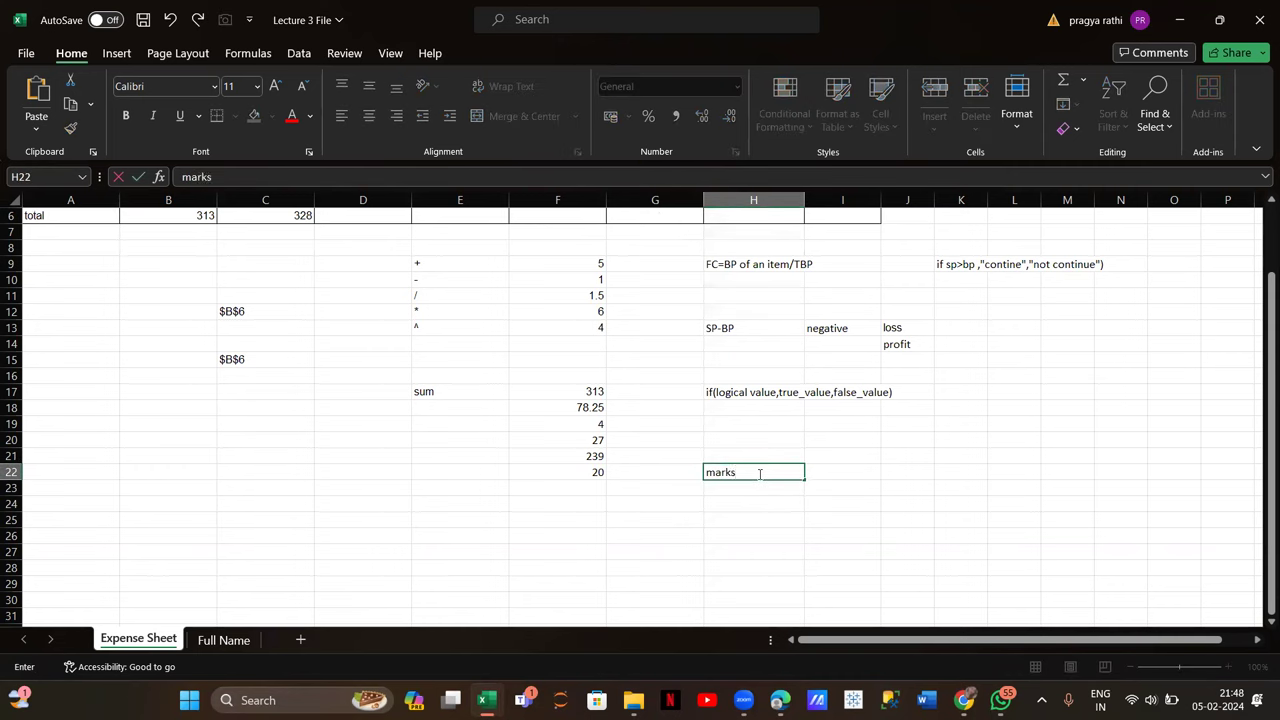
key(Return)
text(10)
key(Return)
text(9)
key(Return)
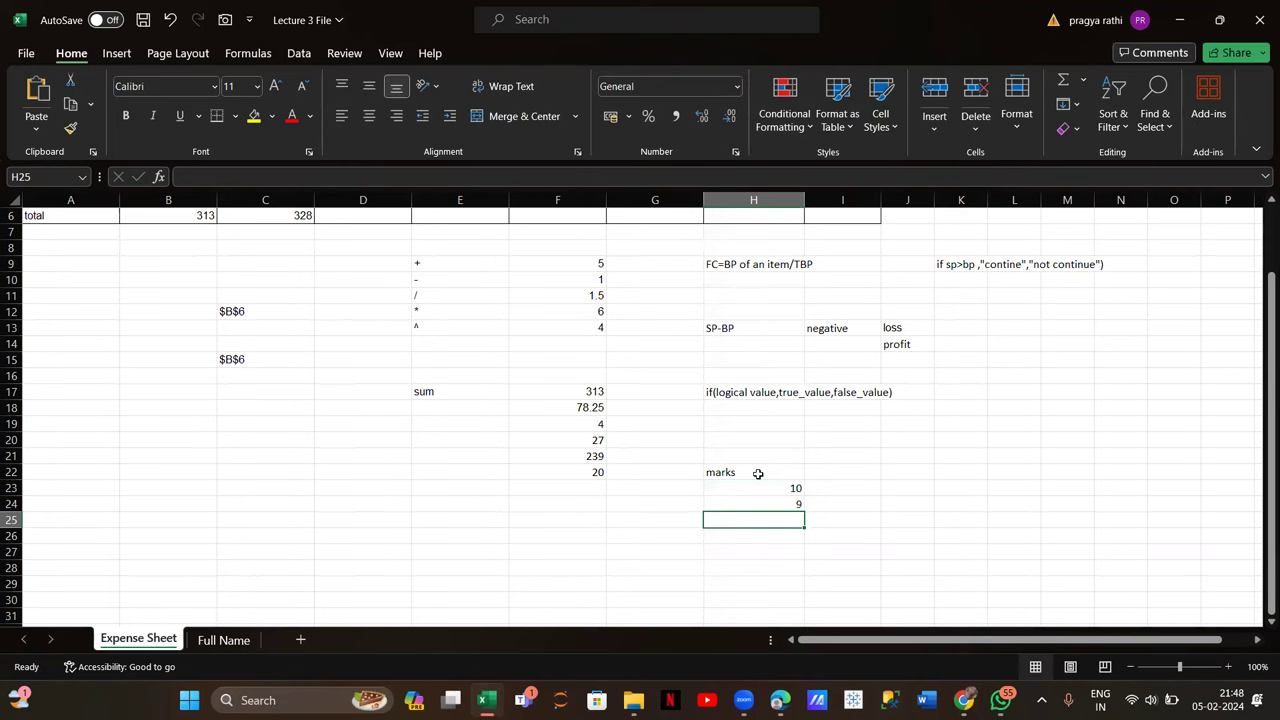
text(8)
key(Return)
text(7)
key(Return)
text(6)
key(Return)
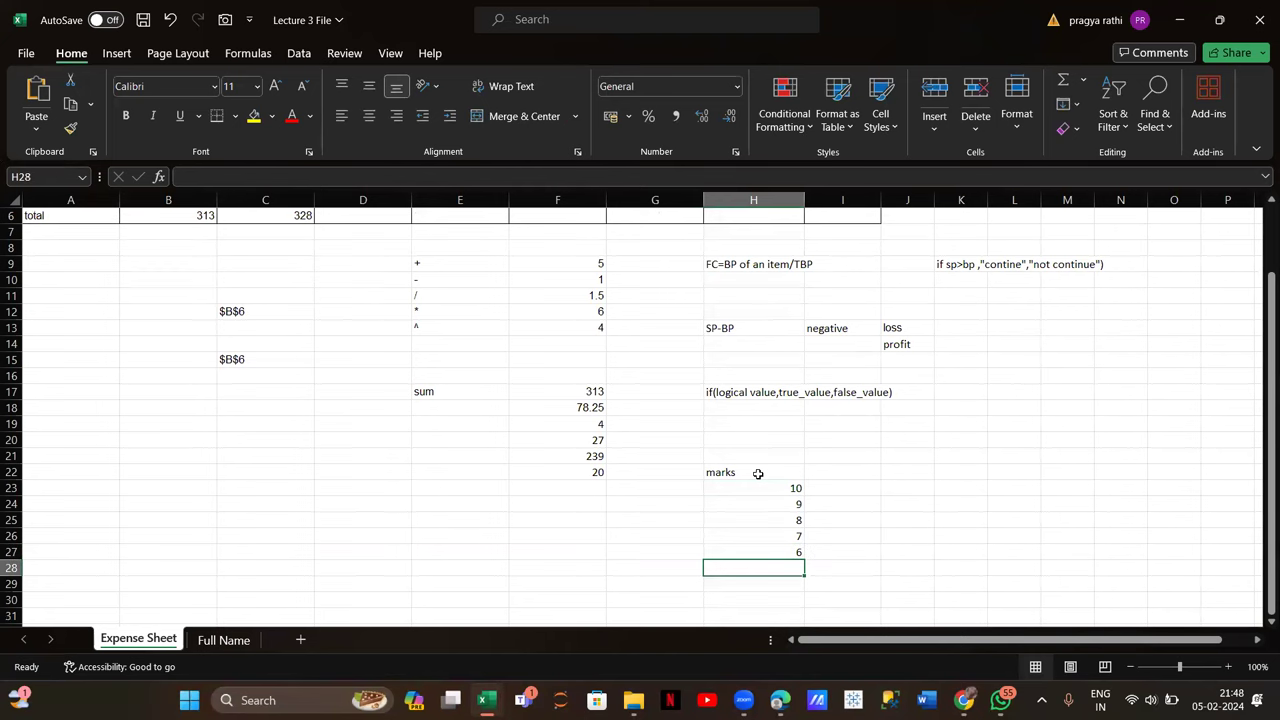
text(5)
key(Return)
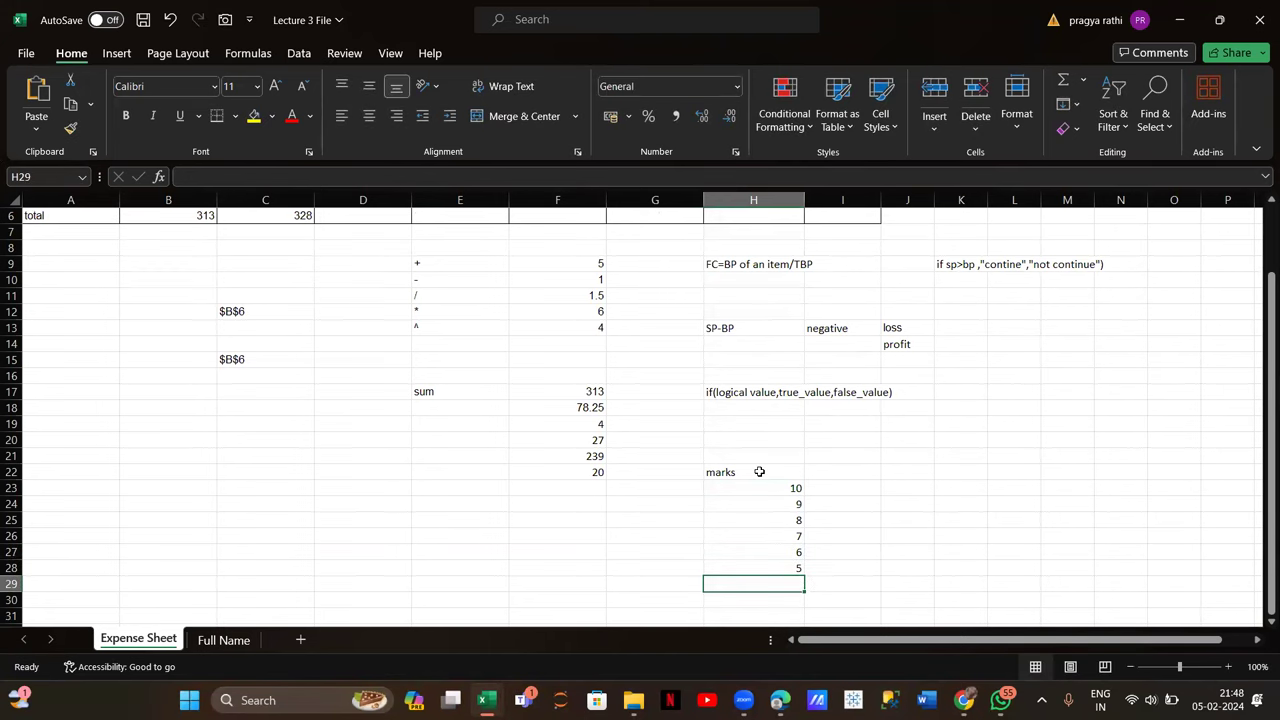
click(850, 504)
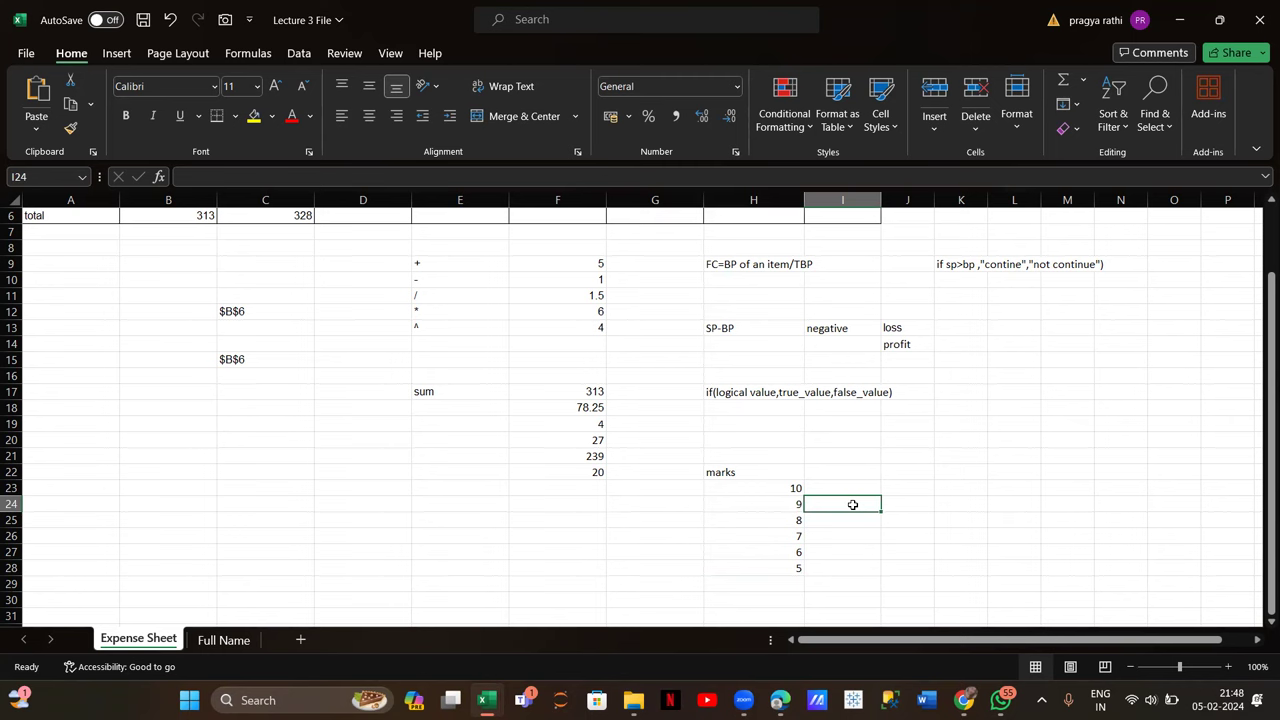
Enter the grade cutoff 8 with grade A beside the marks, resetting the cell to General format.
text(8)
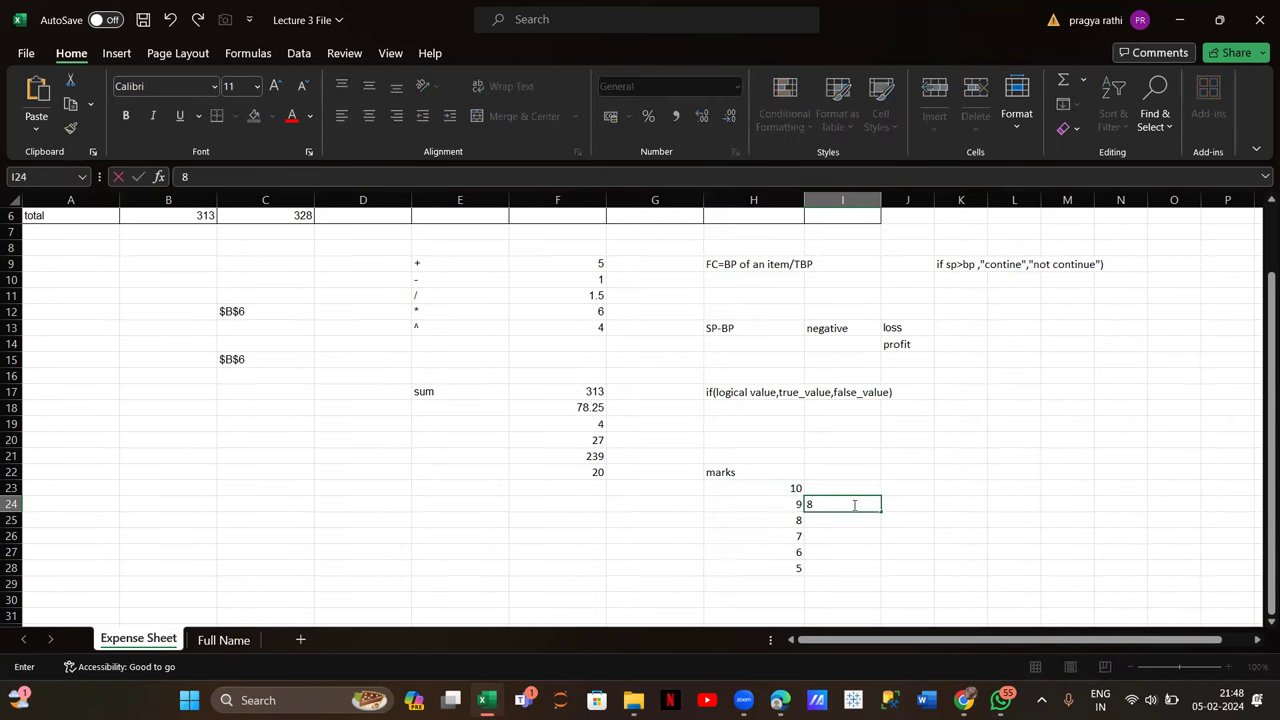
text( A)
key(Return)
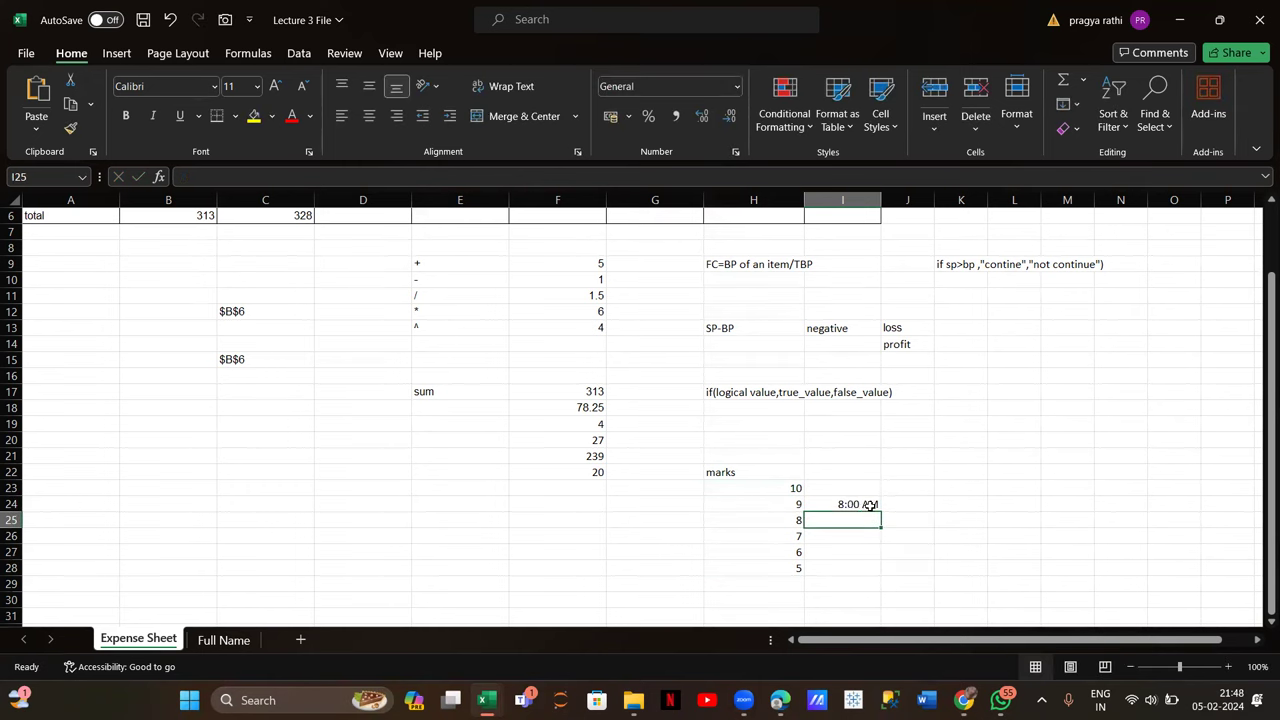
click(862, 504)
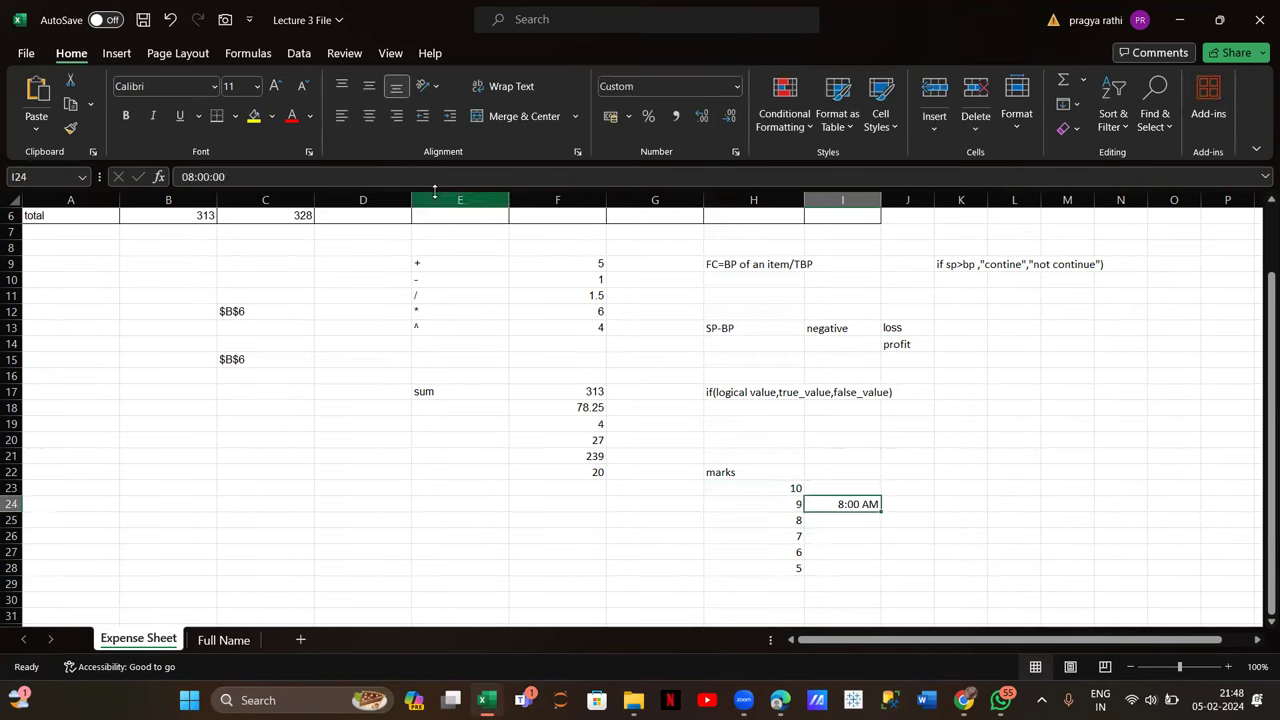
key(BackSpace)
text(8)
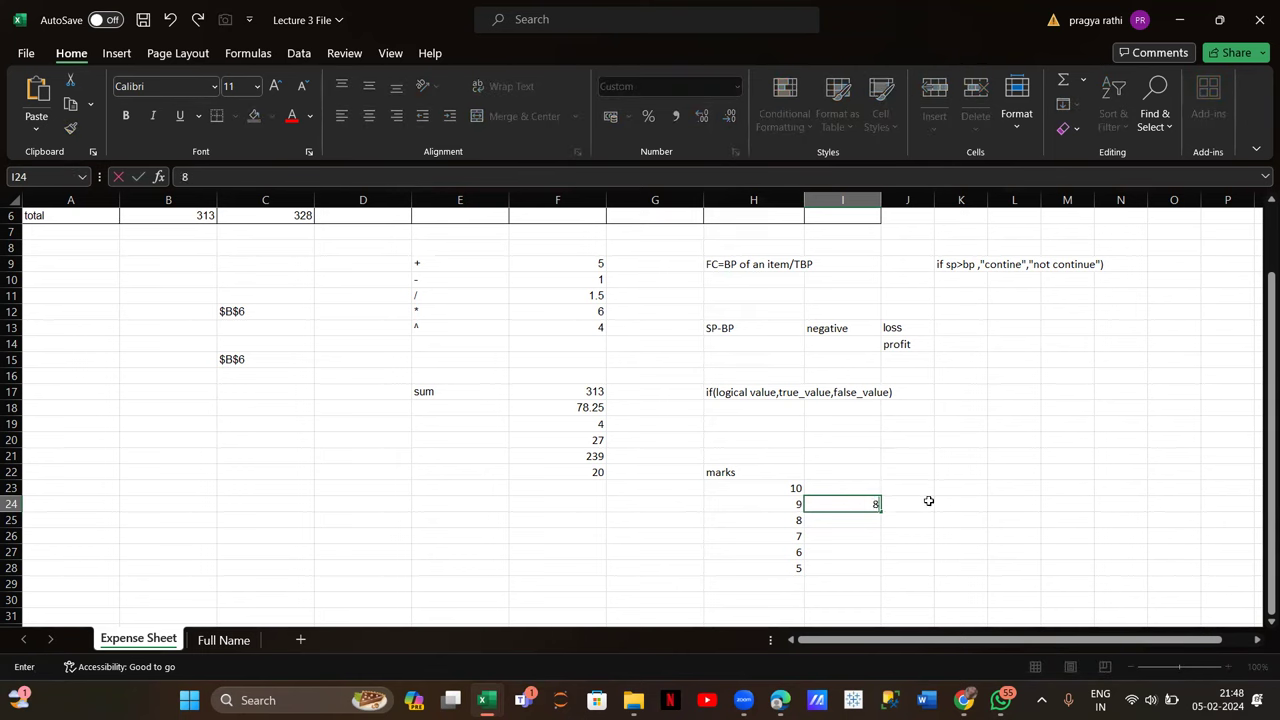
click(922, 503)
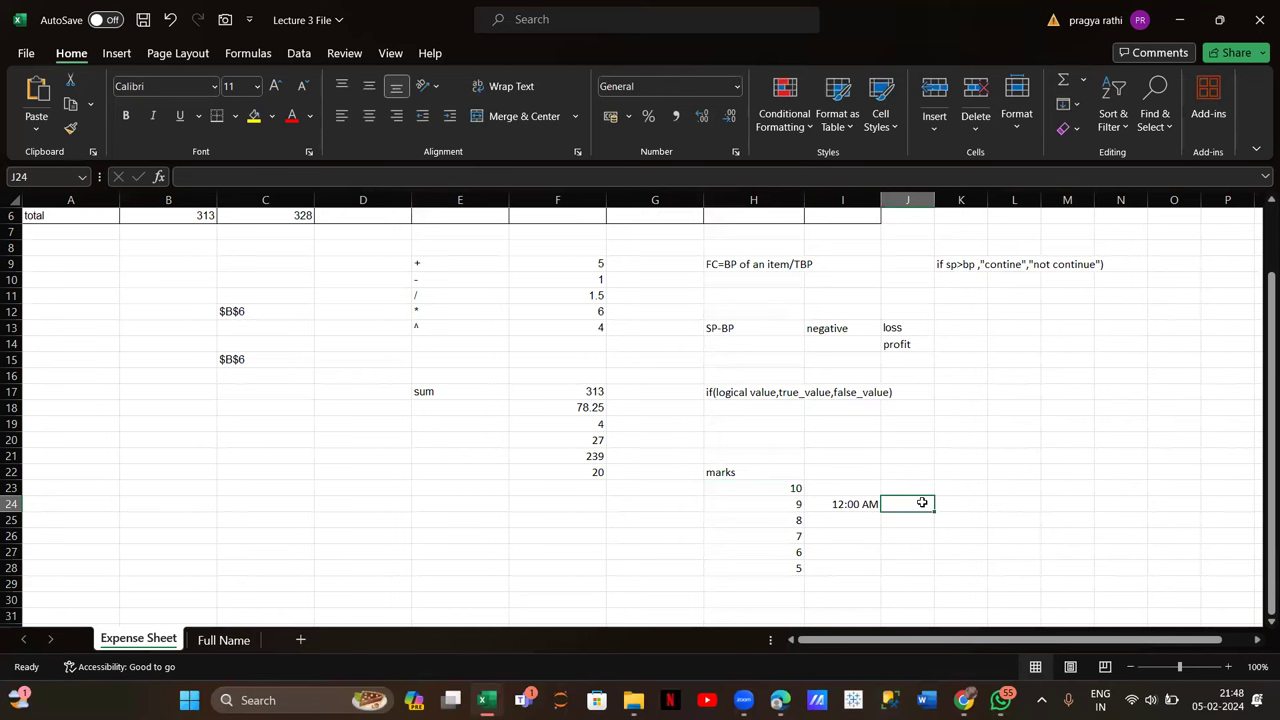
click(857, 503)
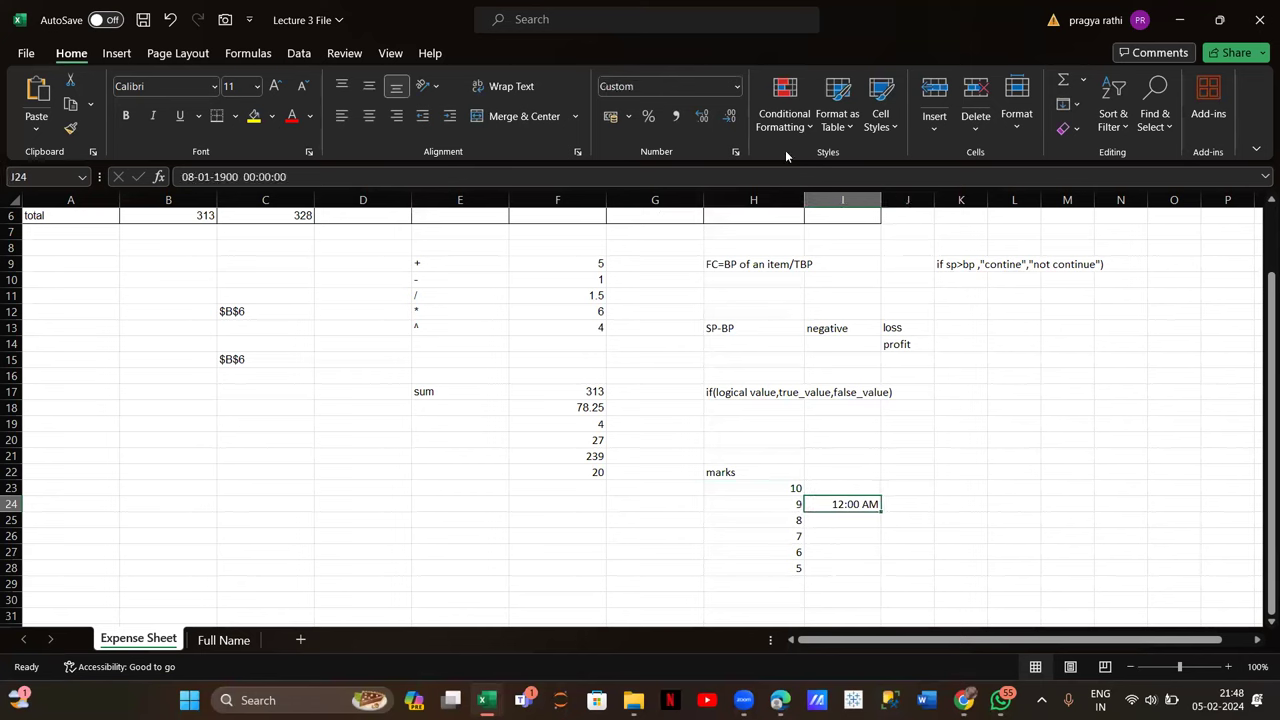
click(739, 87)
click(706, 122)
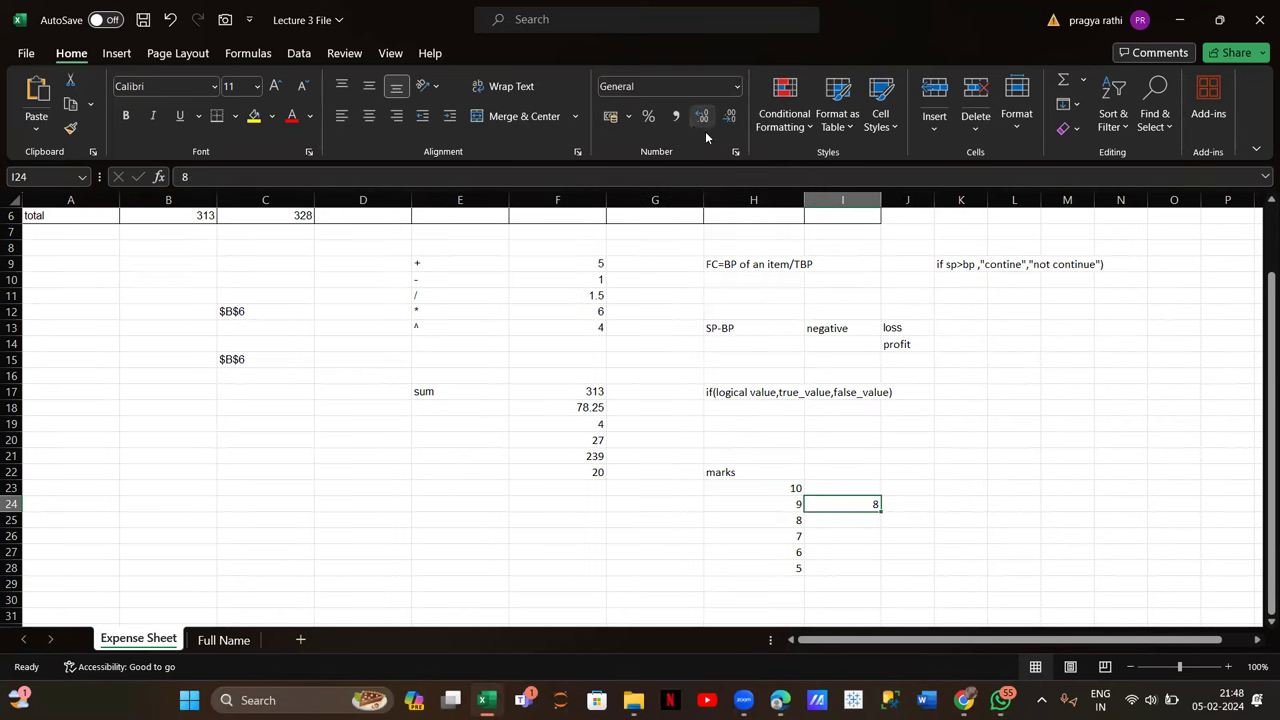
click(911, 507)
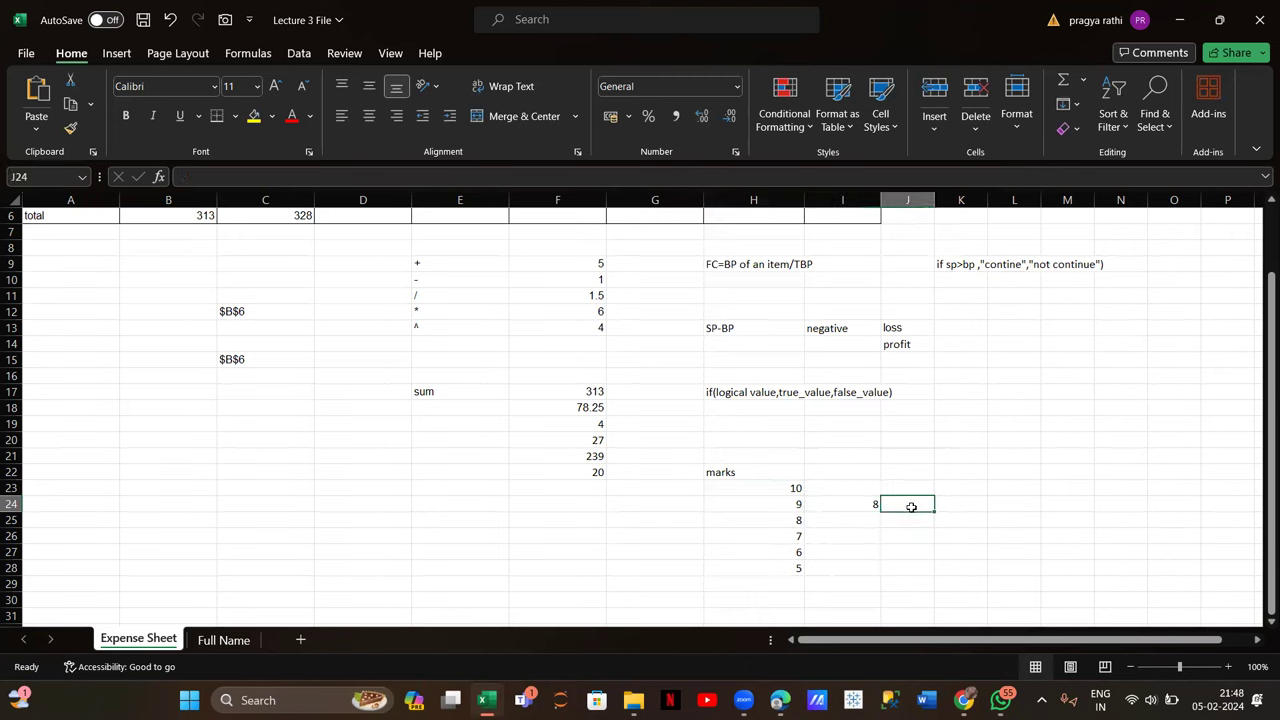
text(A)
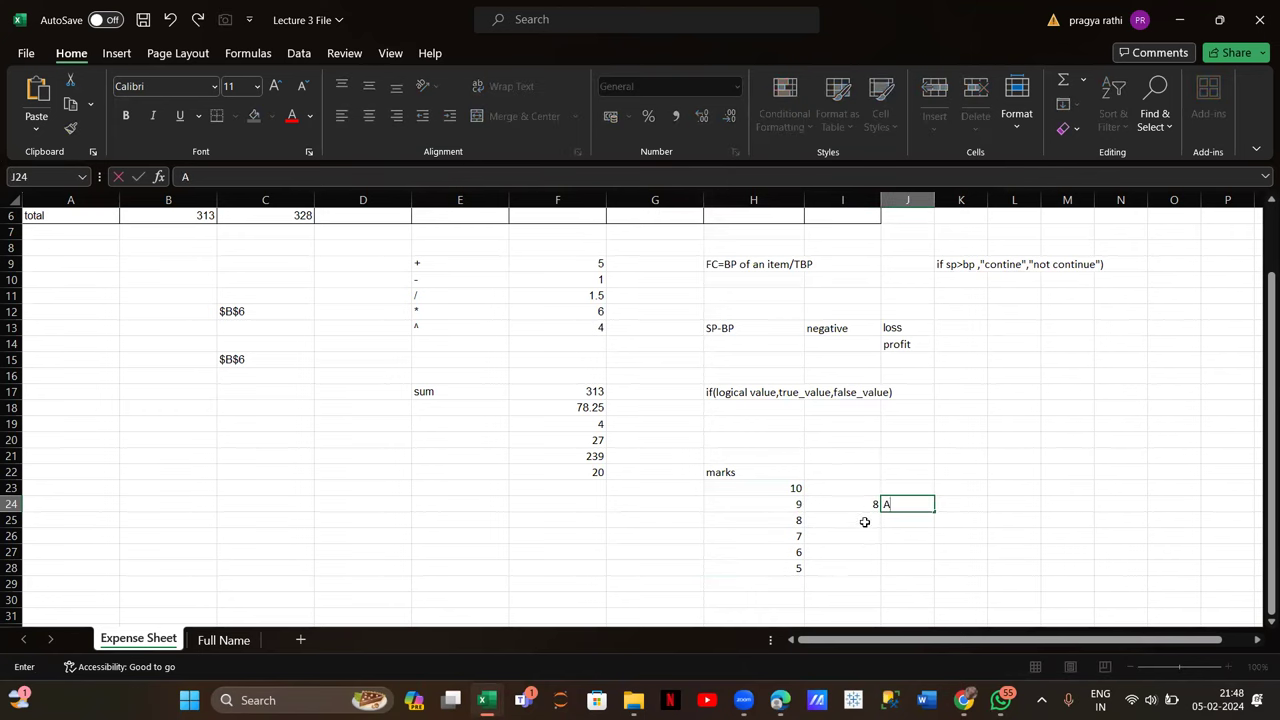
click(864, 521)
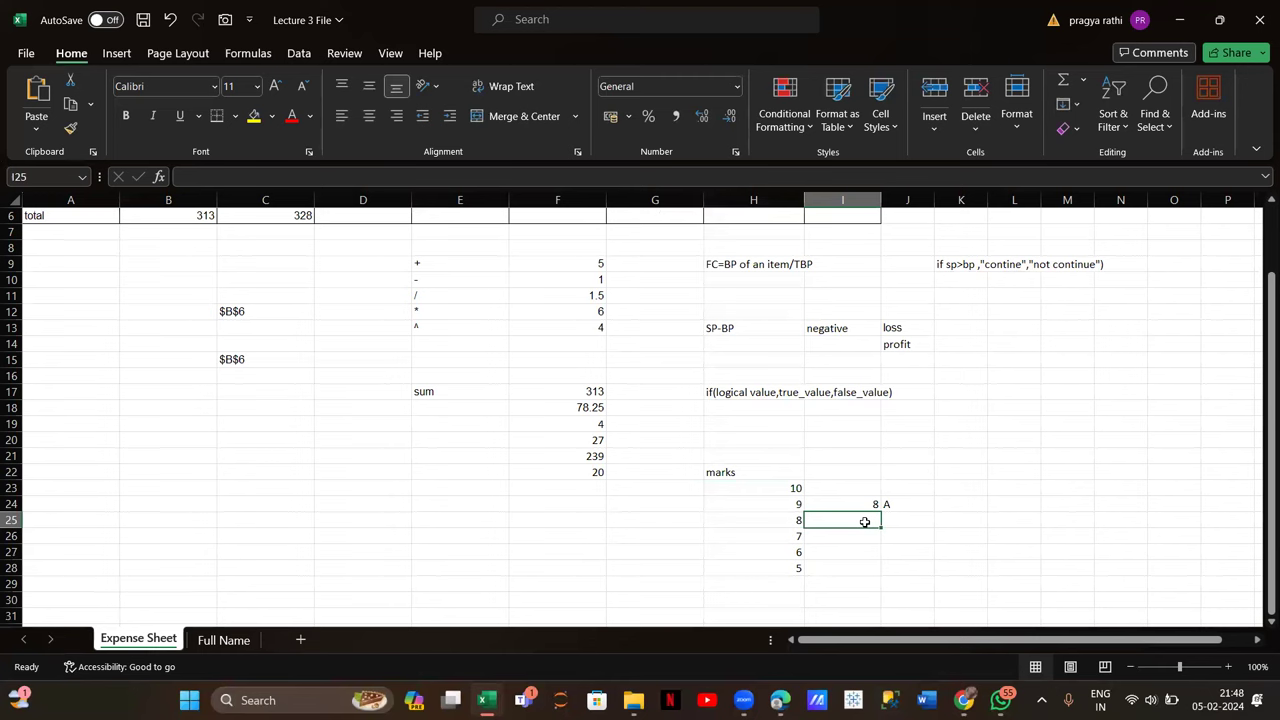
Add cutoff 6 with grade B, cutoff 5 with grade c, and grade d below.
text(6)
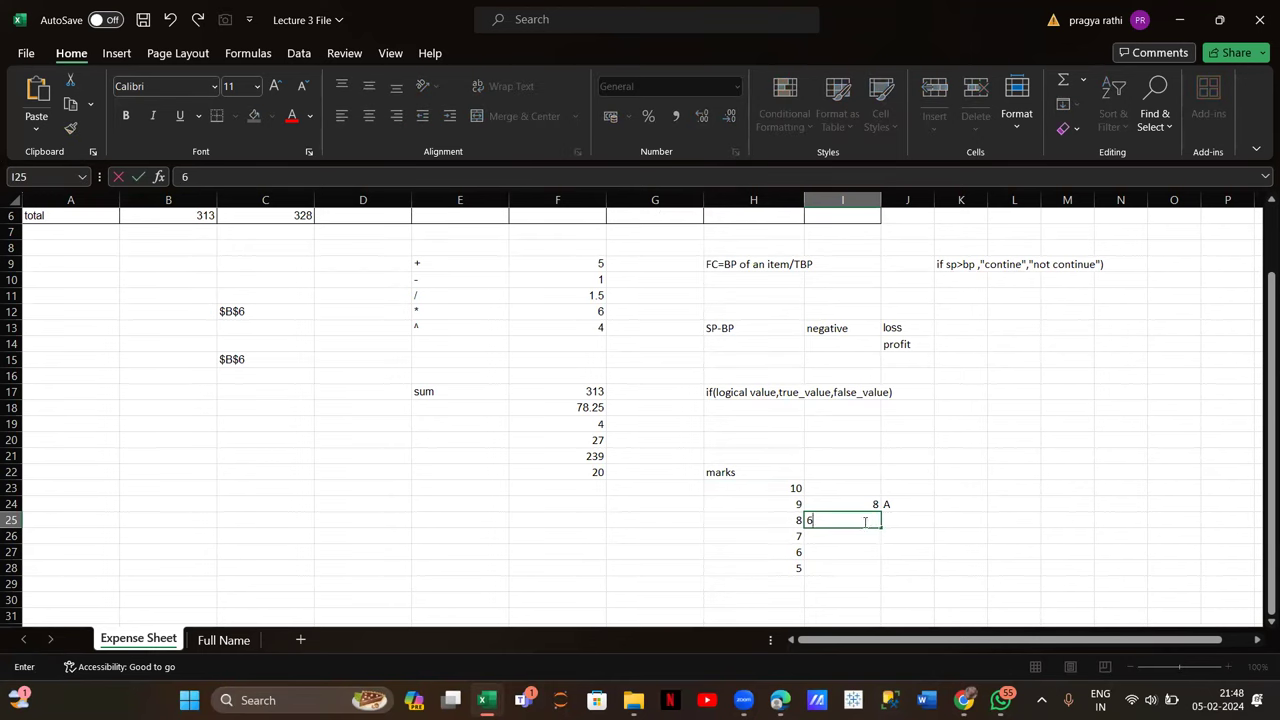
click(910, 523)
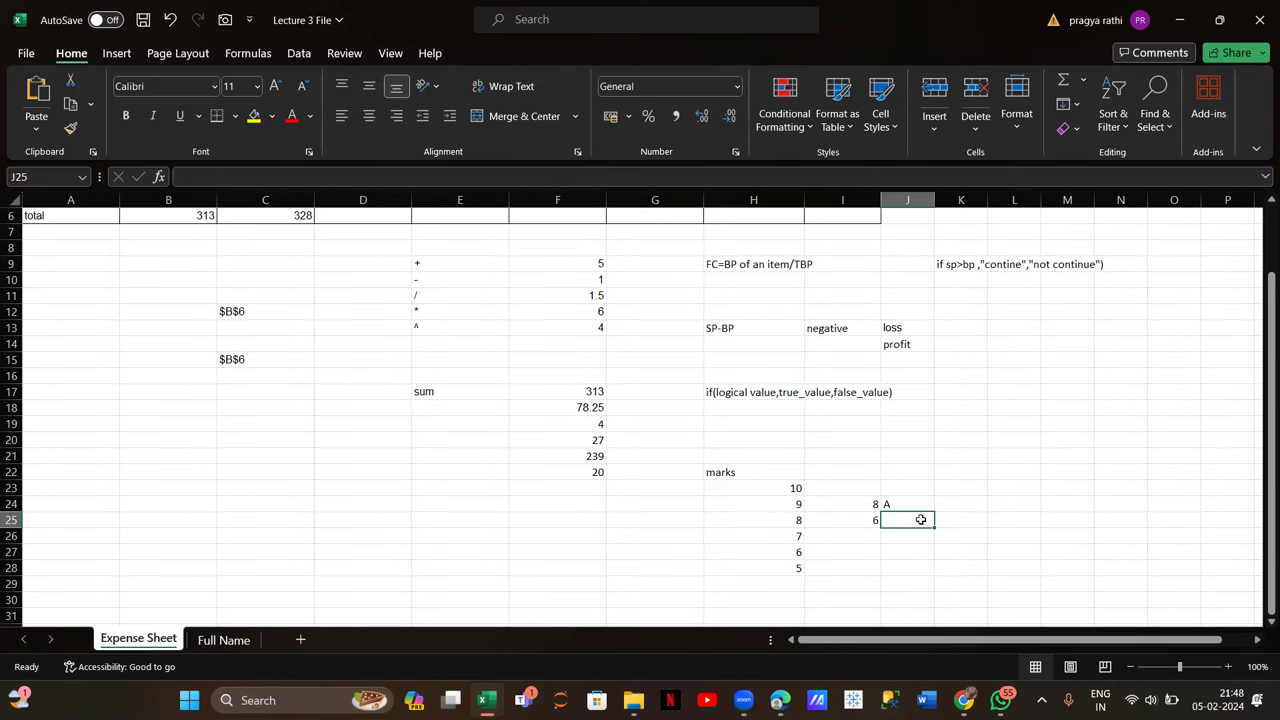
text(8)
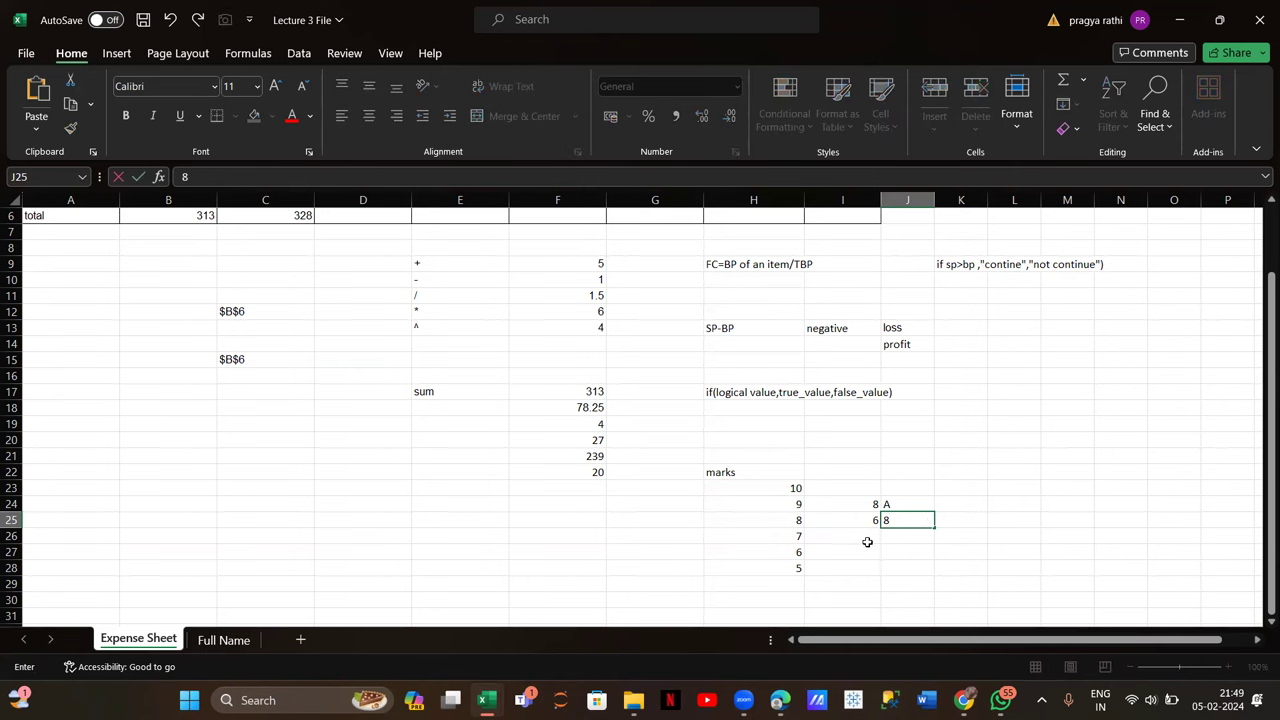
click(866, 536)
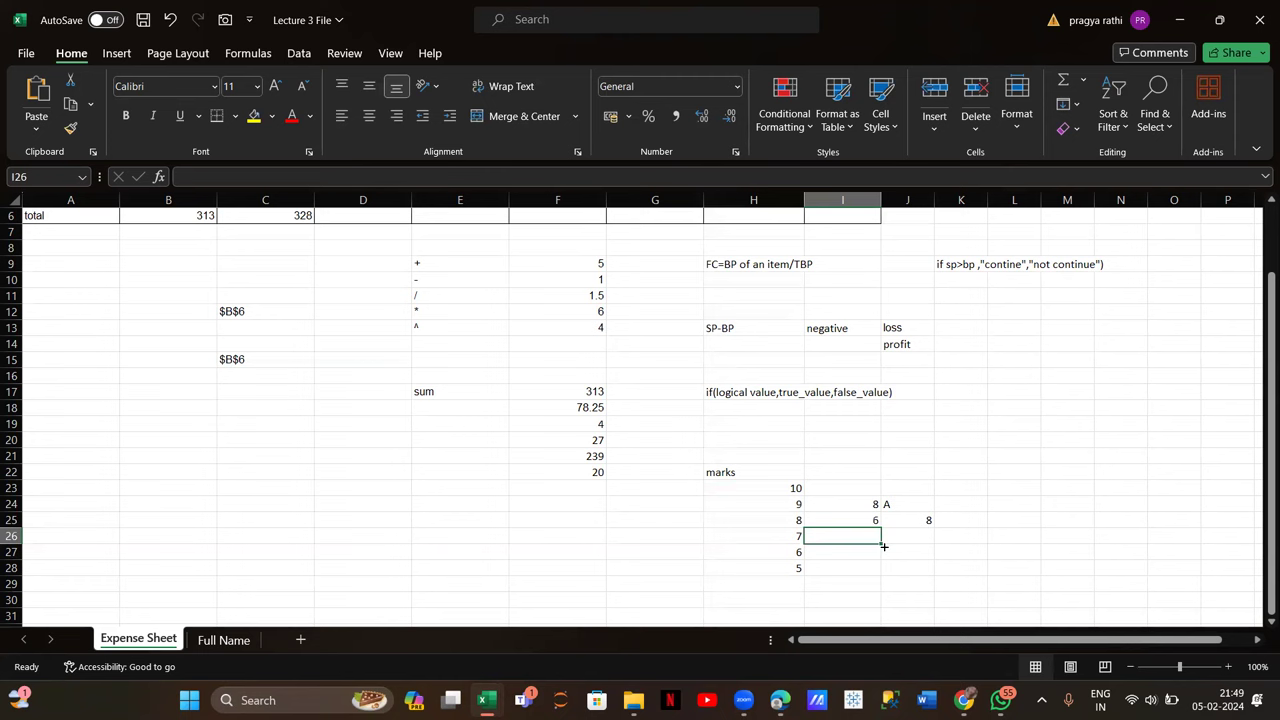
click(917, 520)
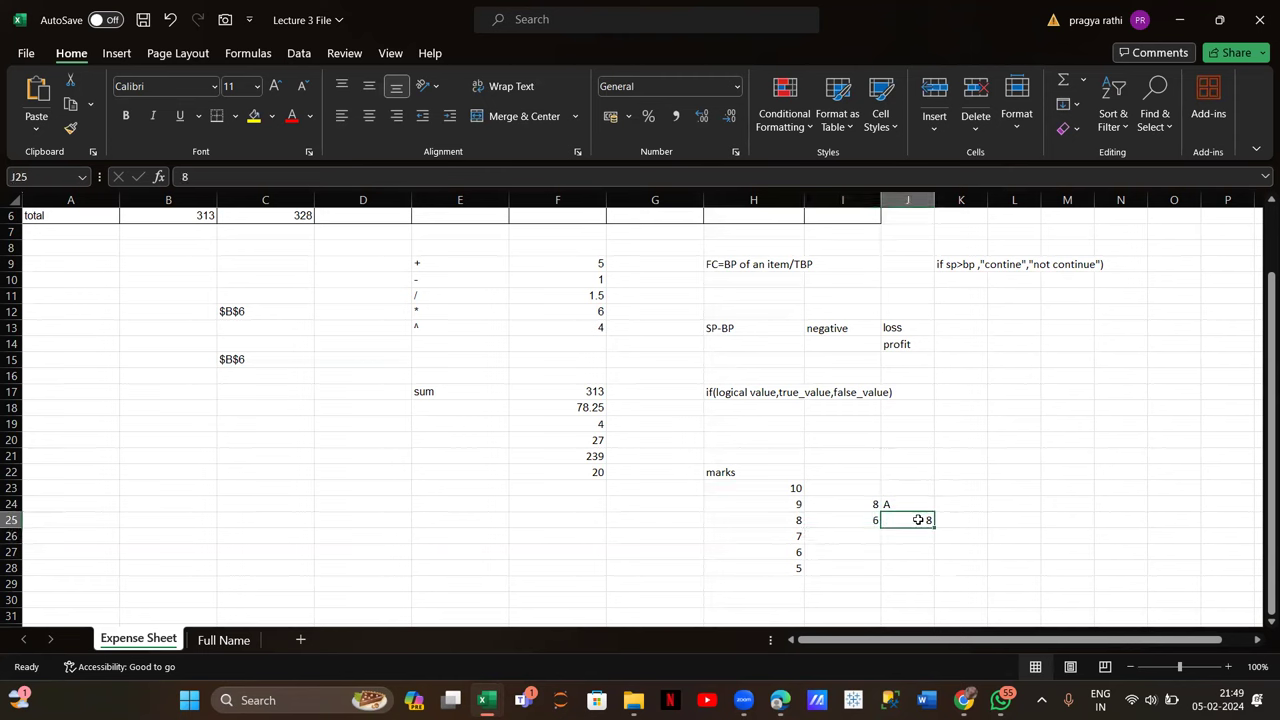
text(B)
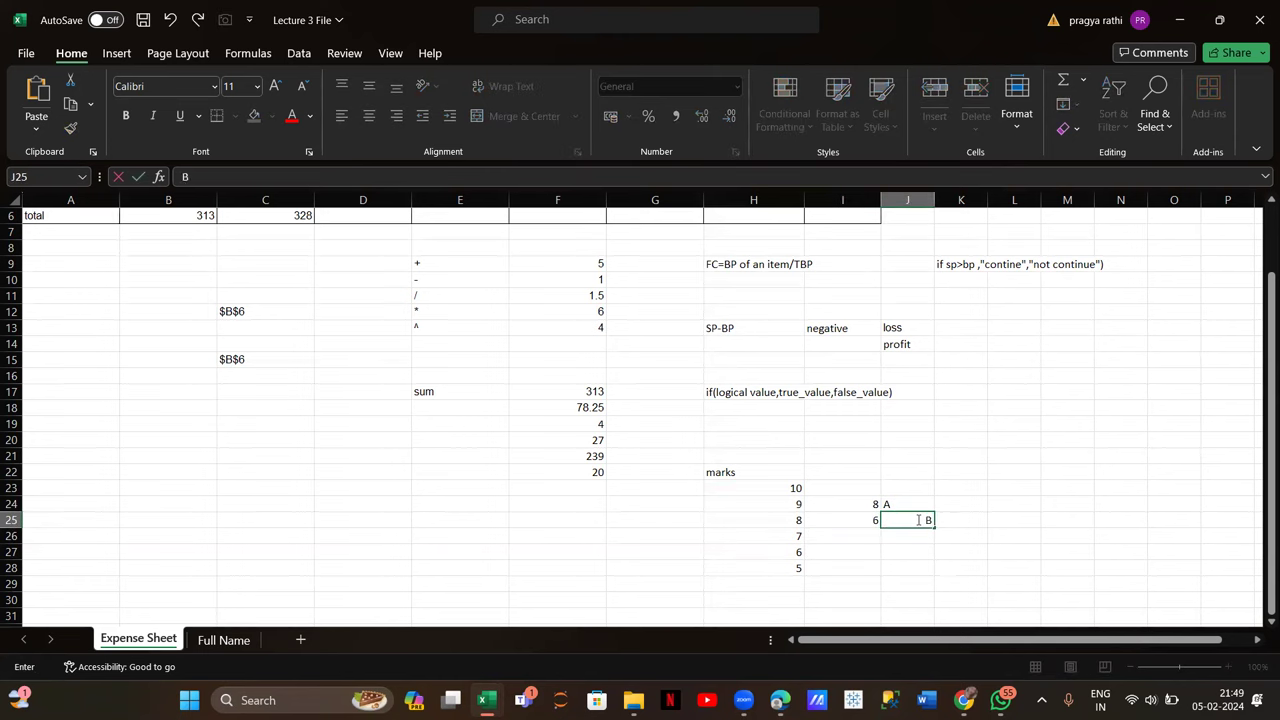
click(868, 538)
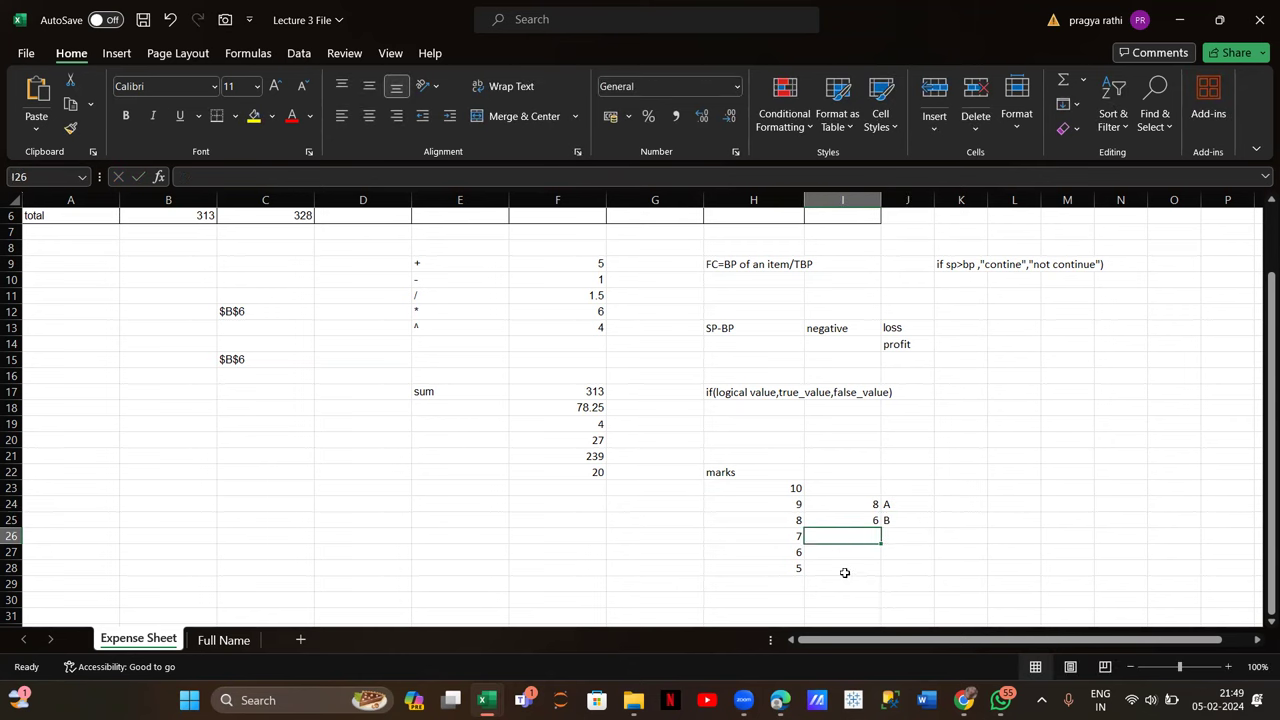
text(5)
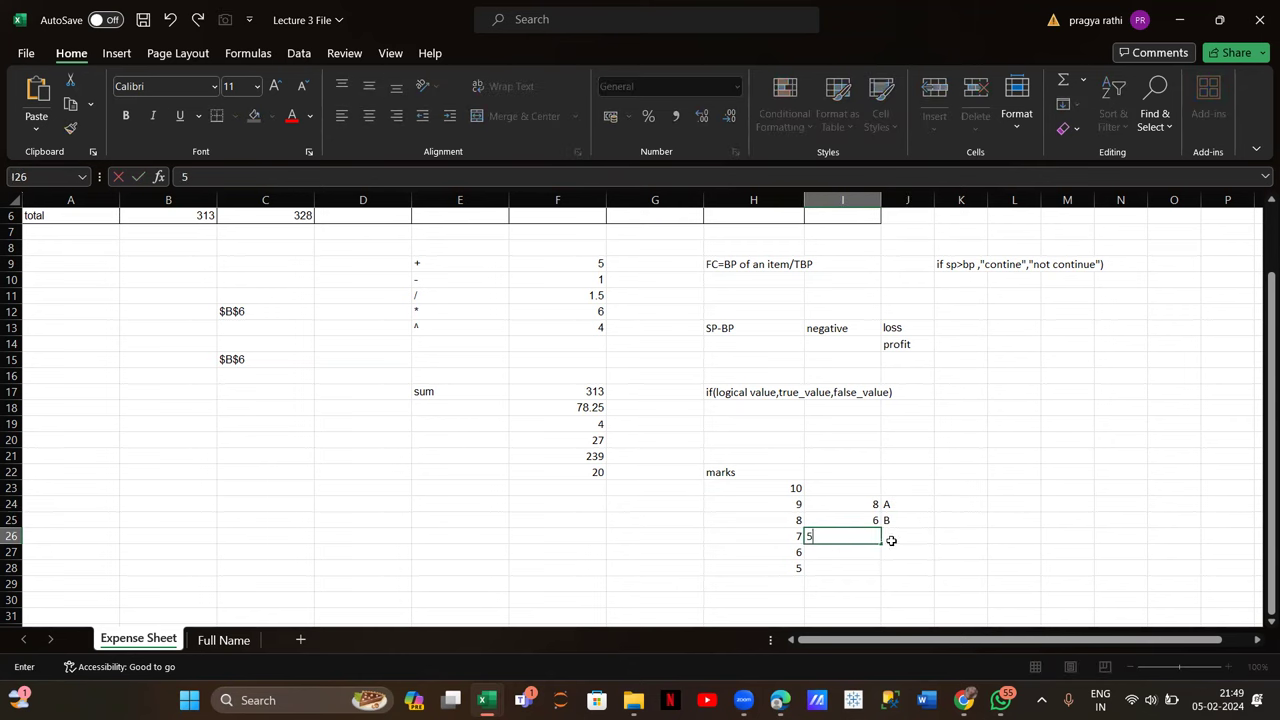
click(891, 537)
text(c)
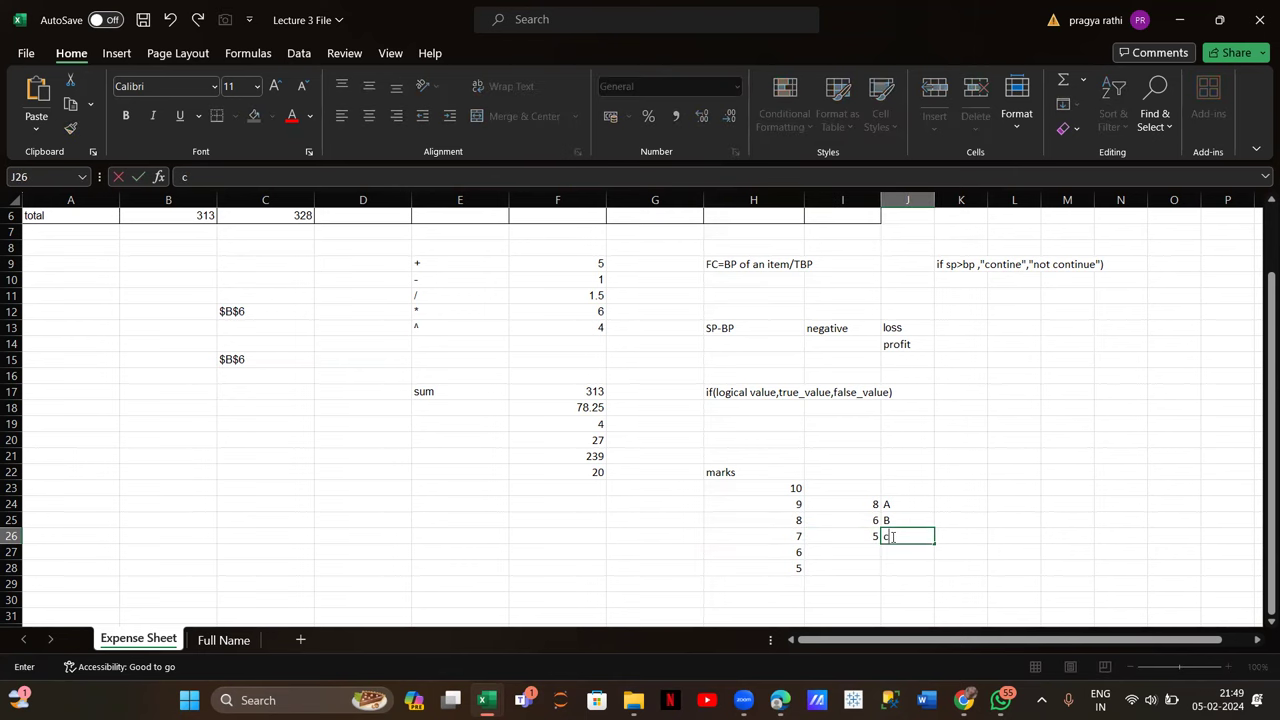
click(897, 550)
text(d)
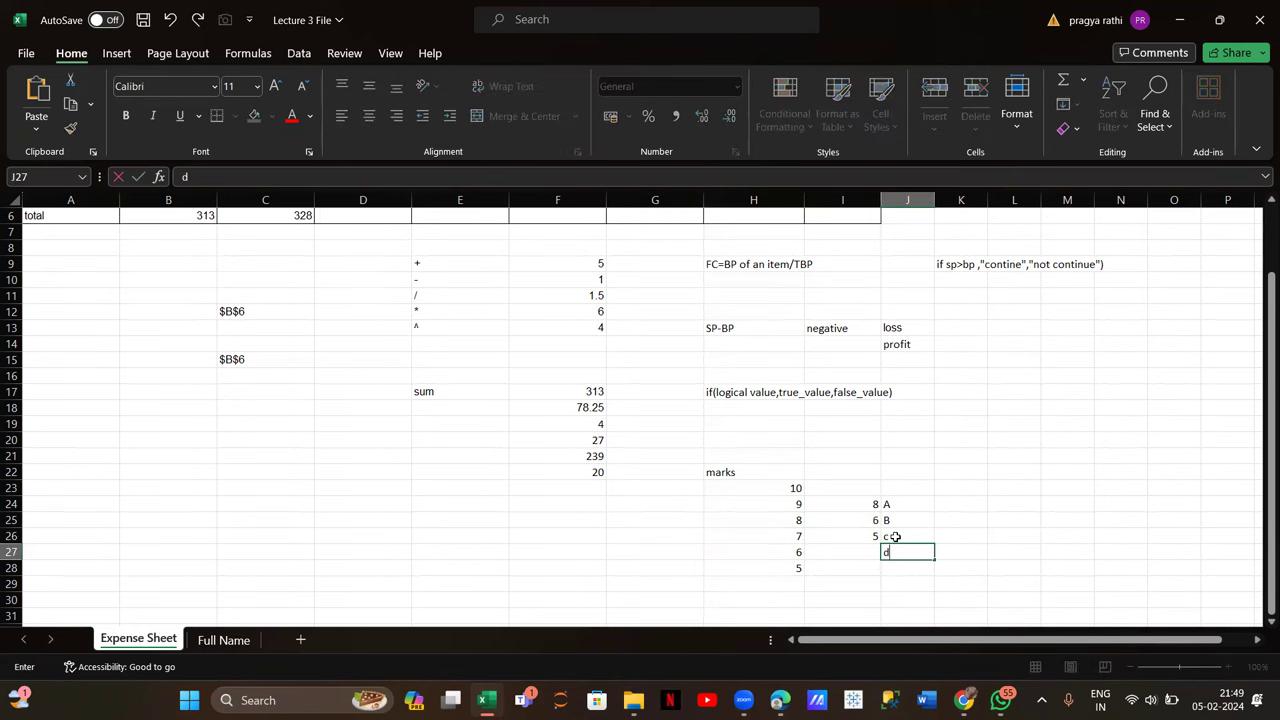
click(901, 597)
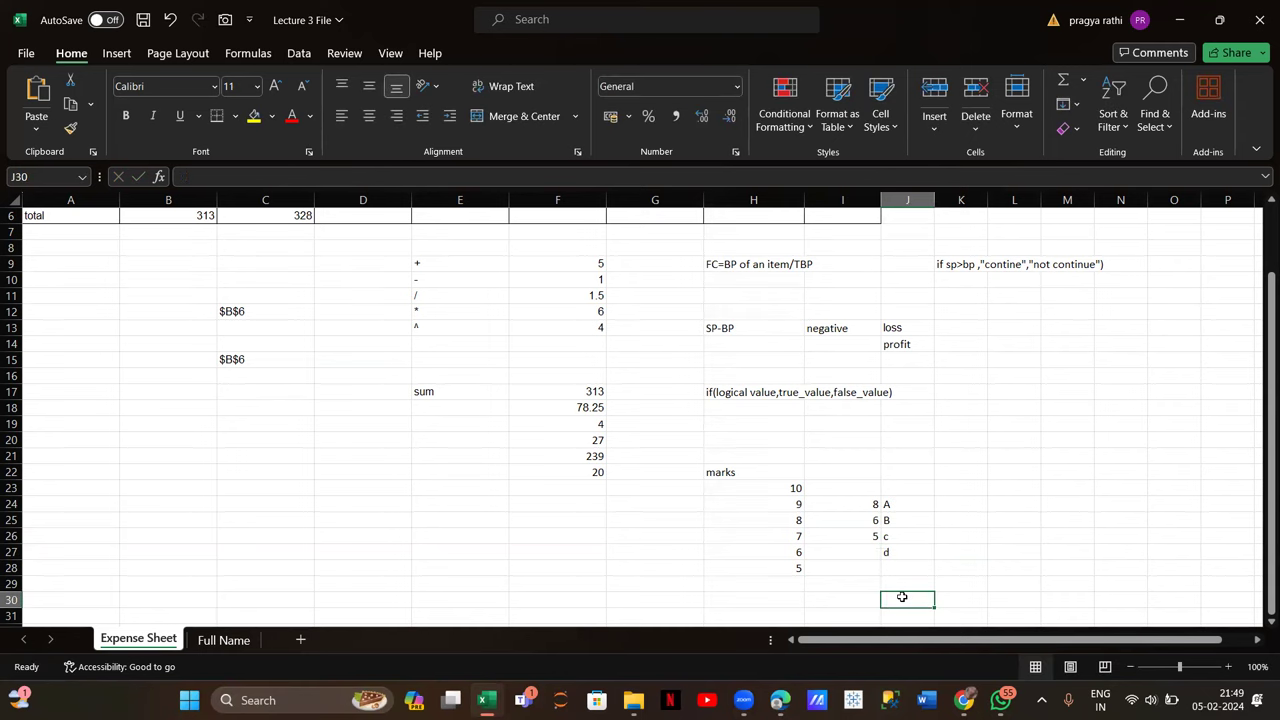
scroll(901, 597, down, 1)
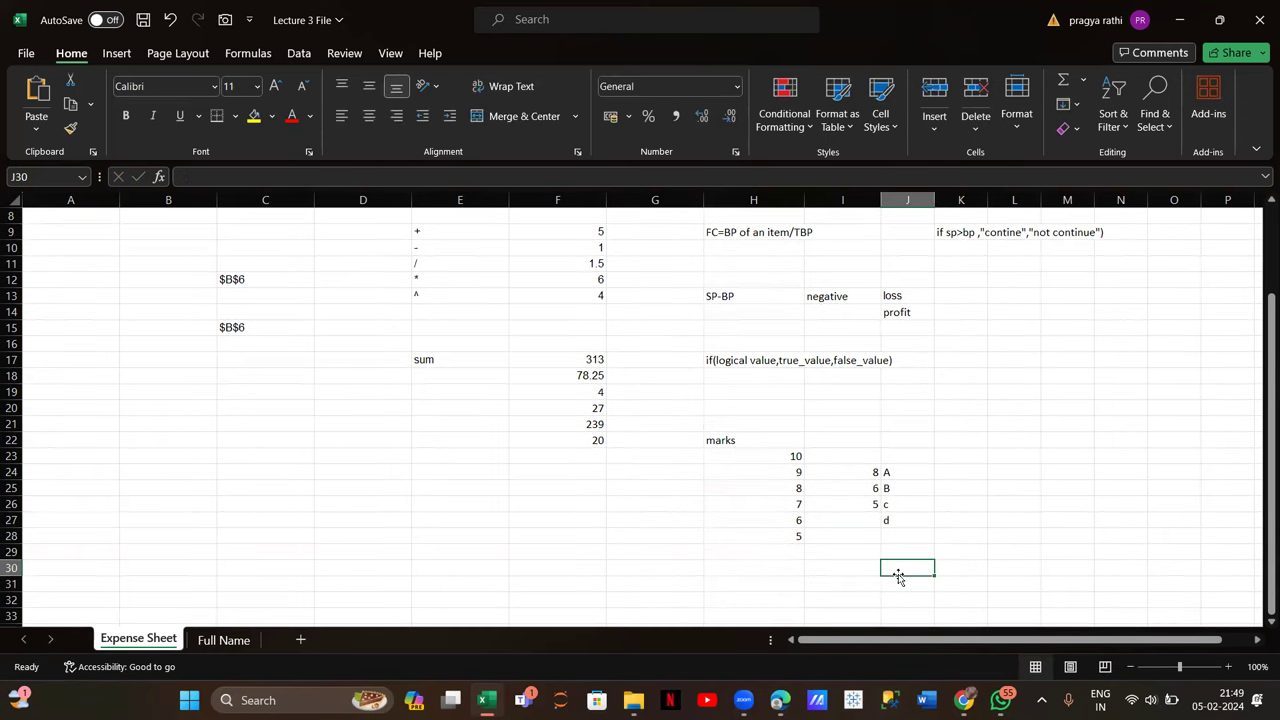
Enter =IF(H23>8,"A",IF(H23>6,"B",IF(H23>5,"c","d"))) in J30, grading the mark 10 as A.
text(=)
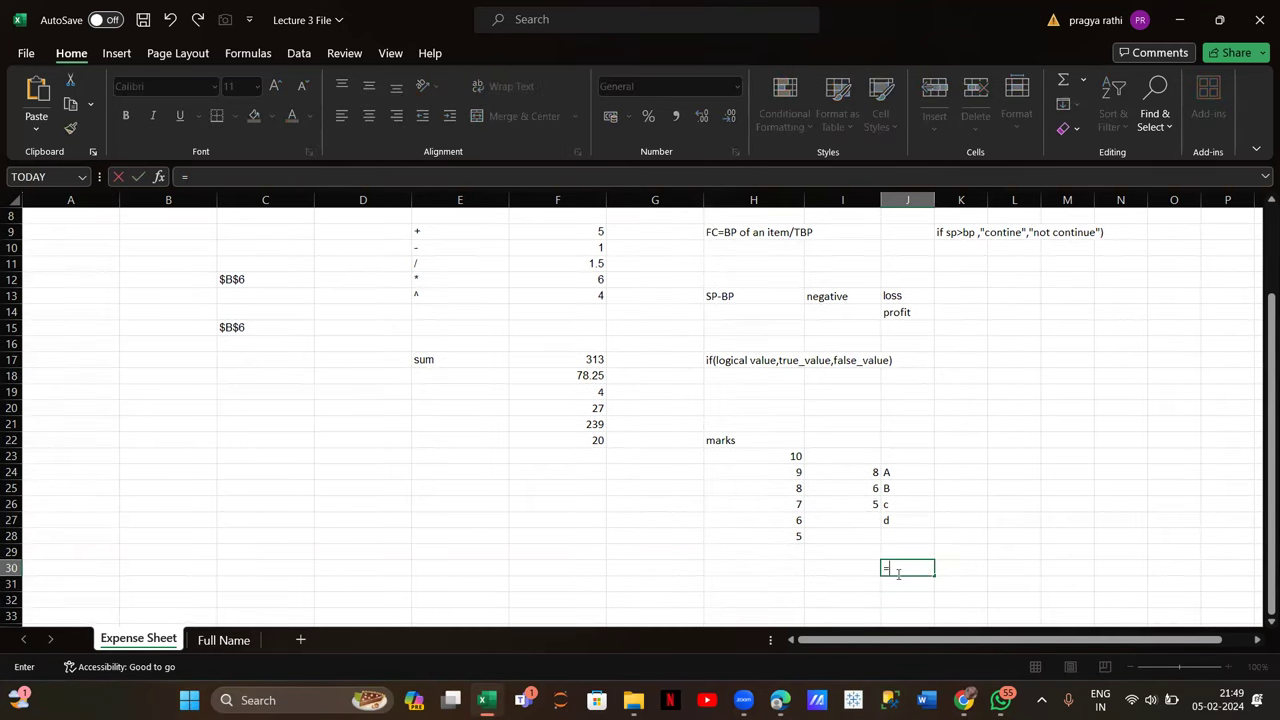
text(if()
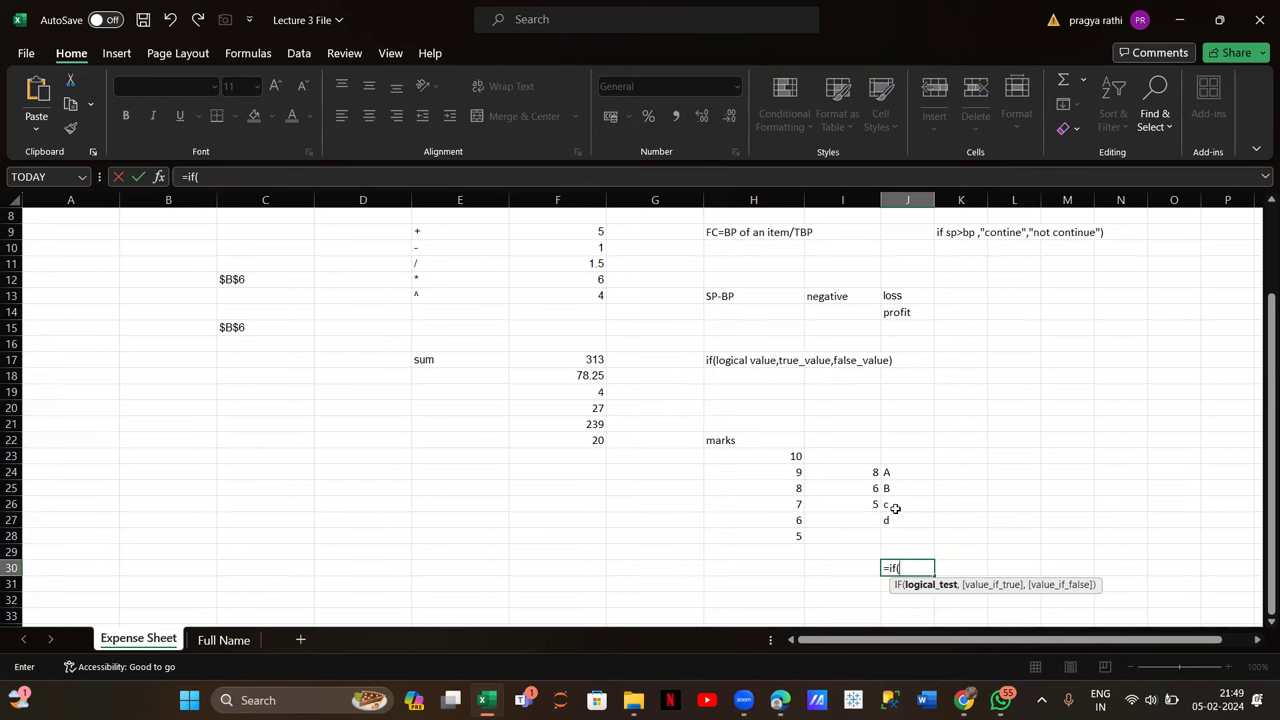
click(781, 452)
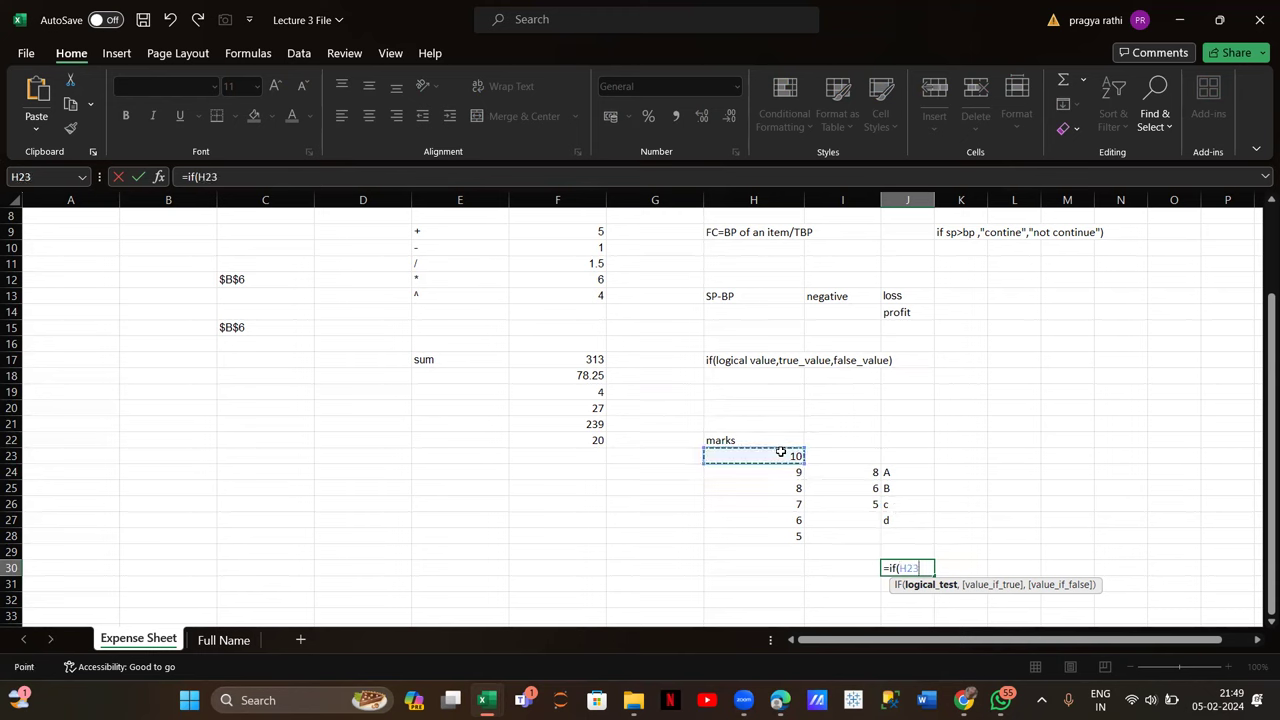
text(>8,")
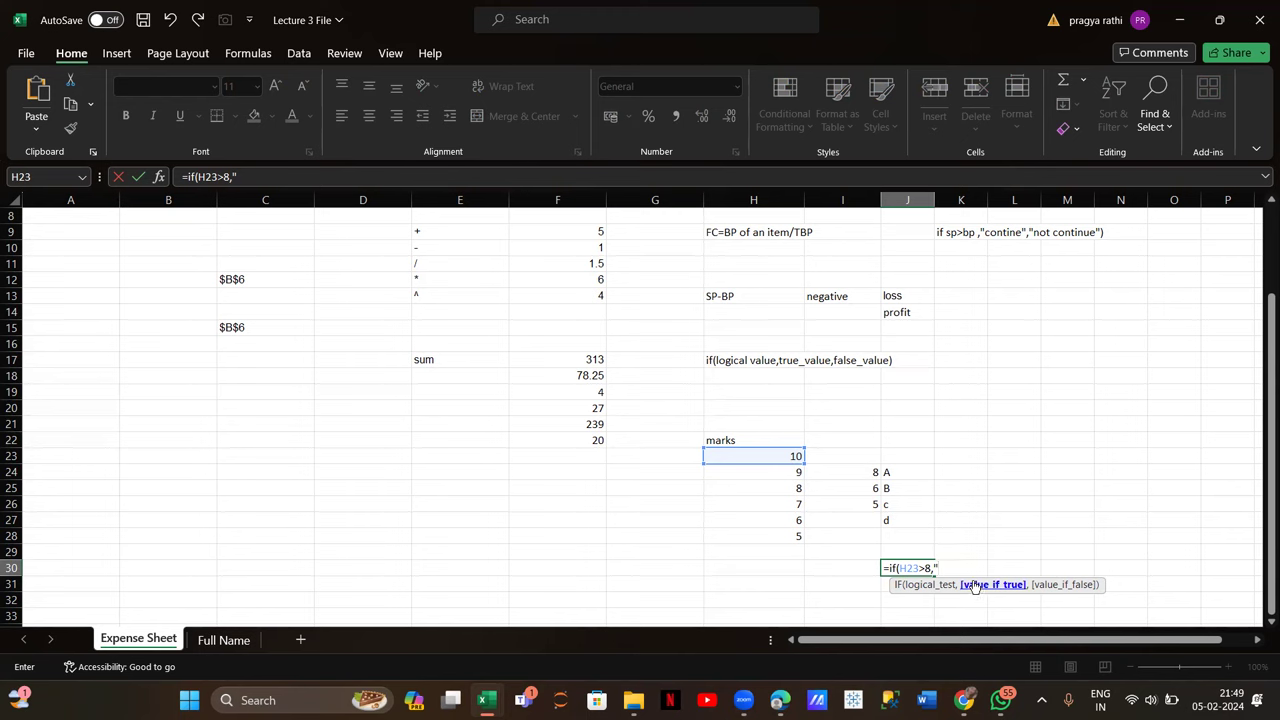
text(A",)
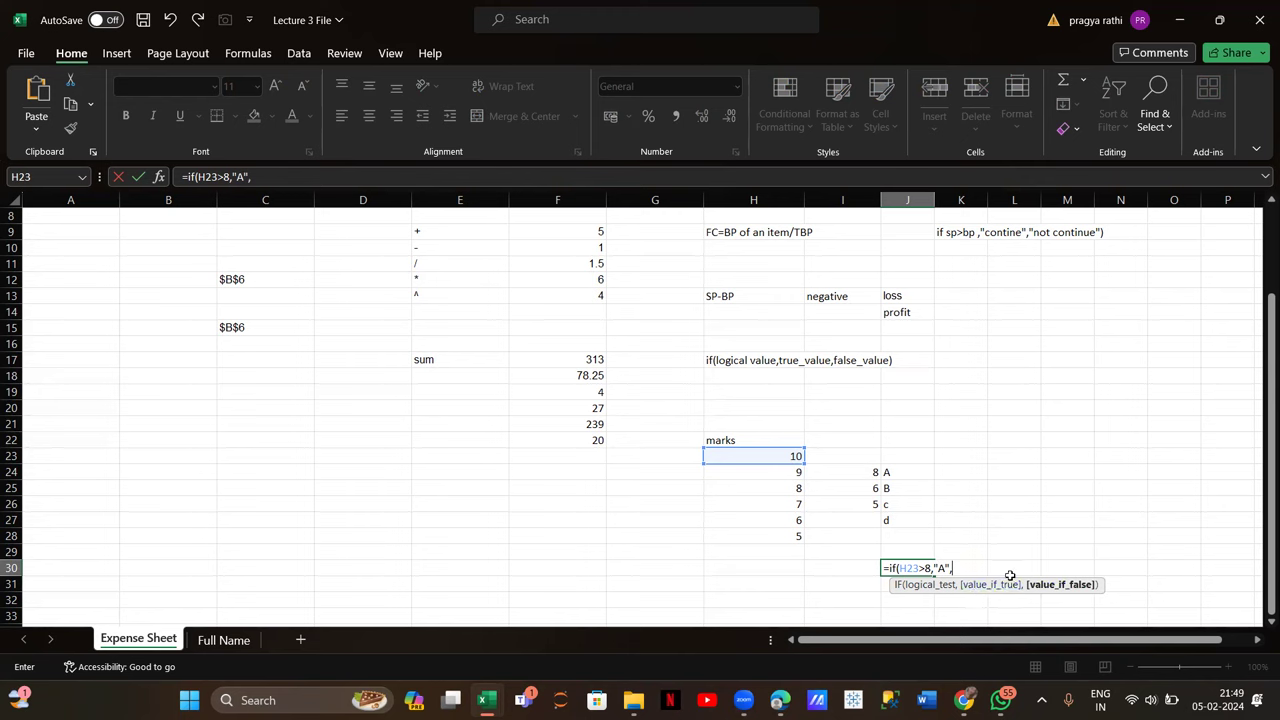
text(if)
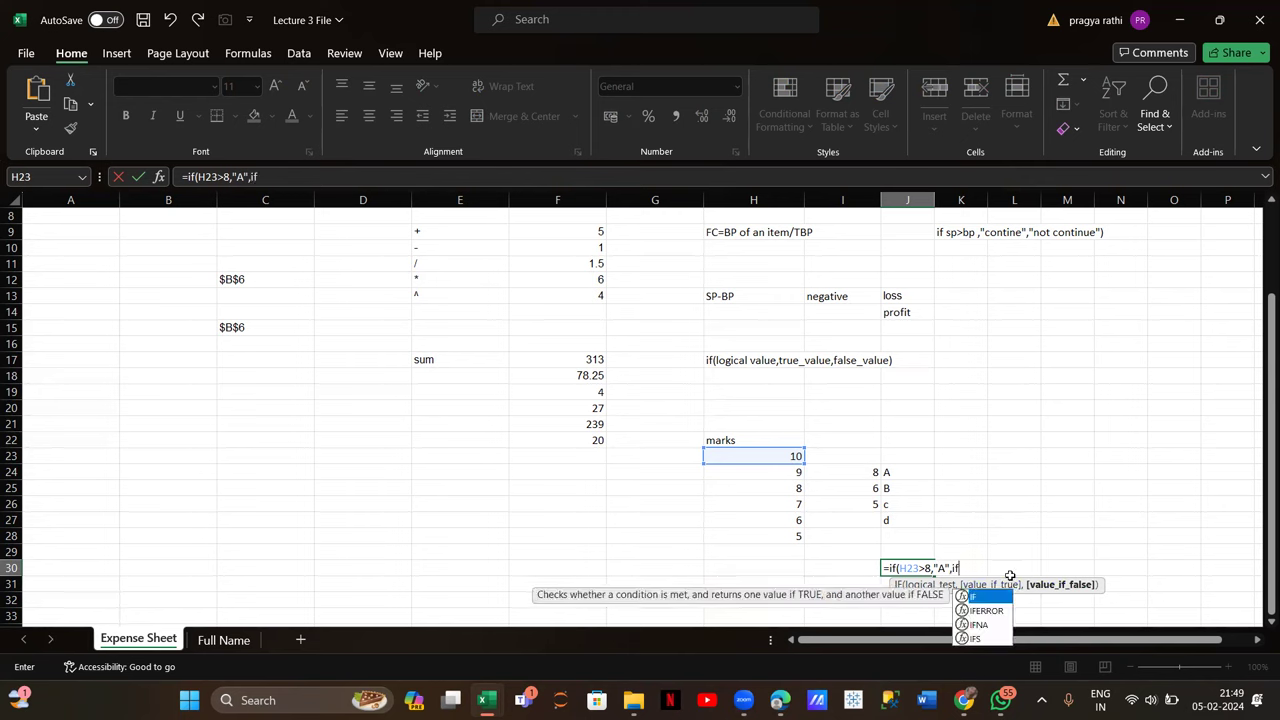
text(()
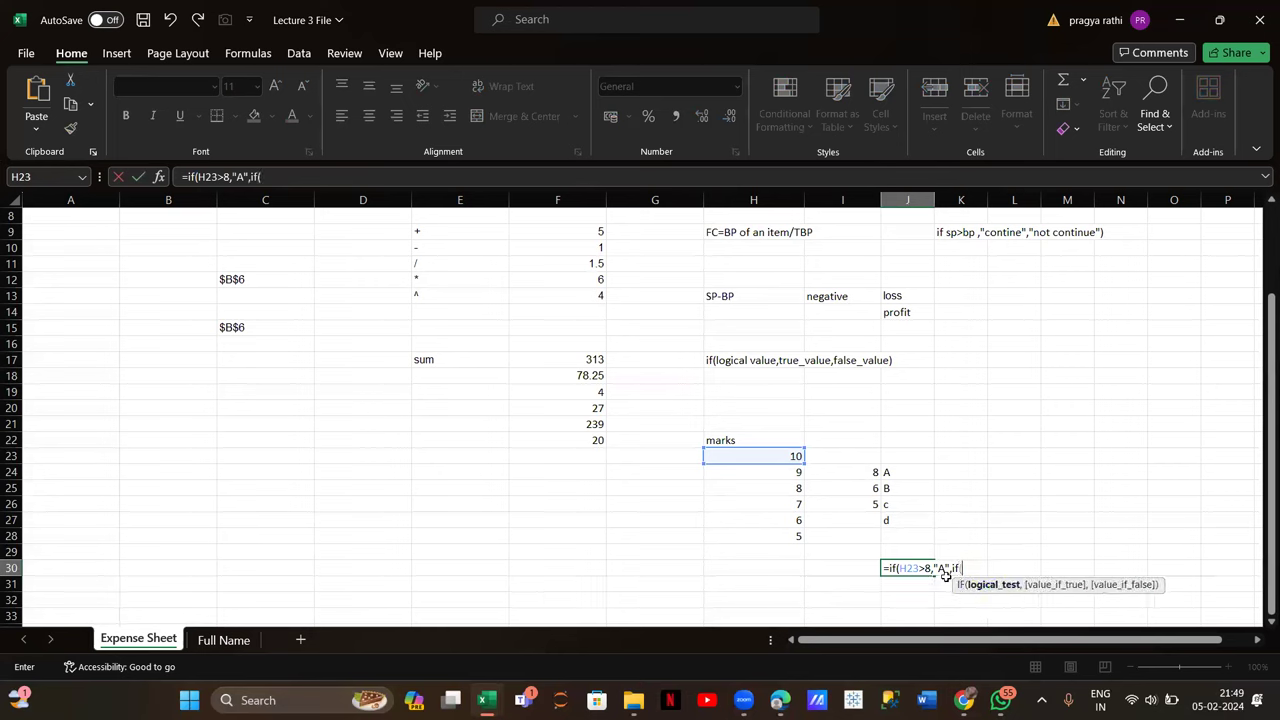
click(757, 455)
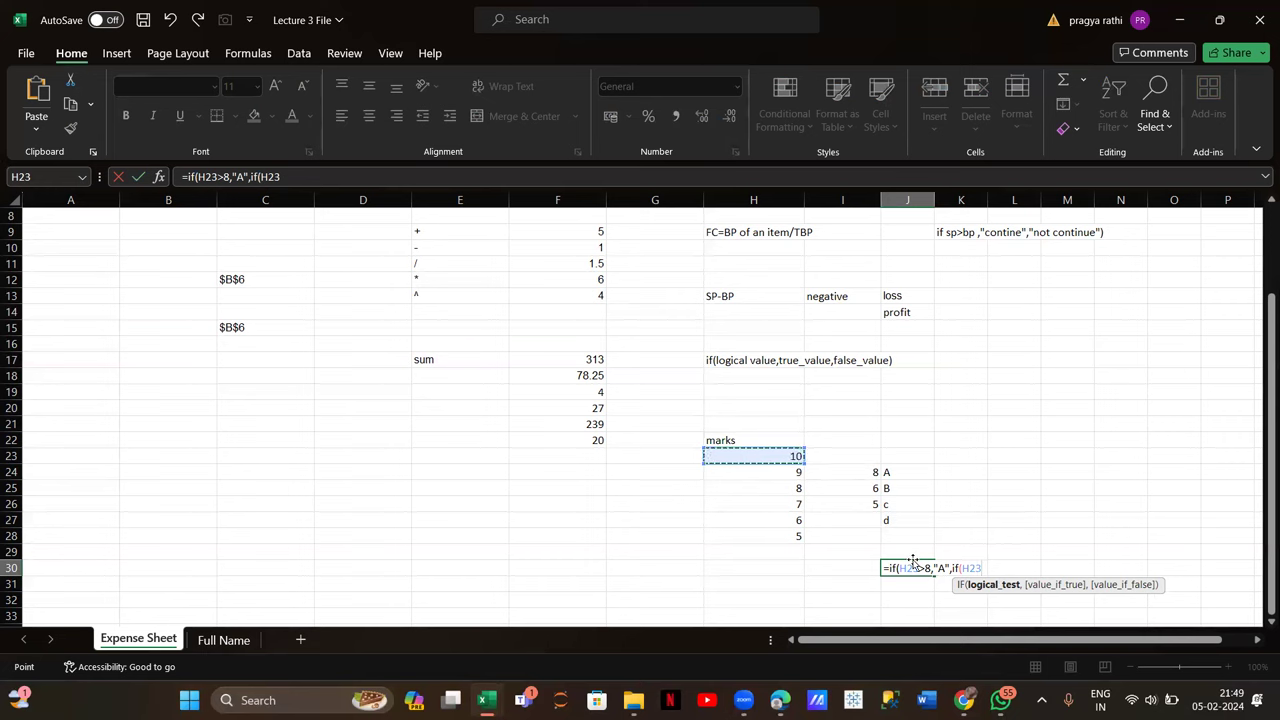
text(>6,)
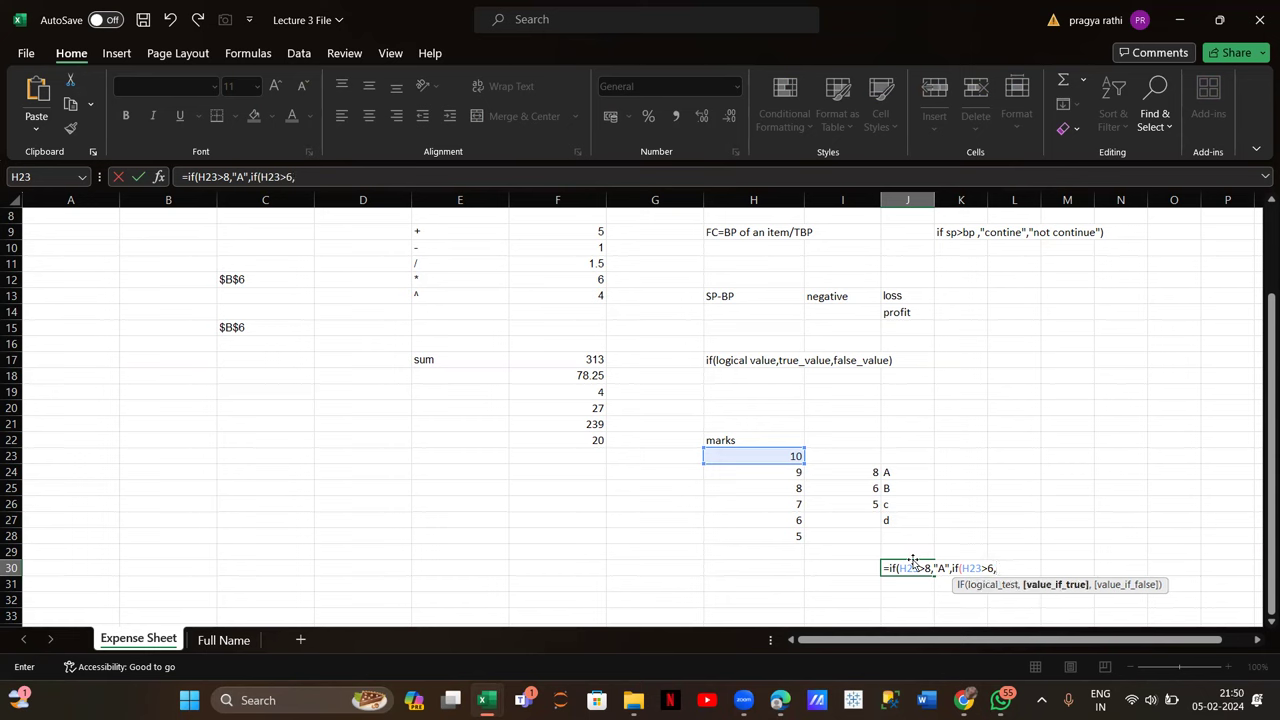
text("B",)
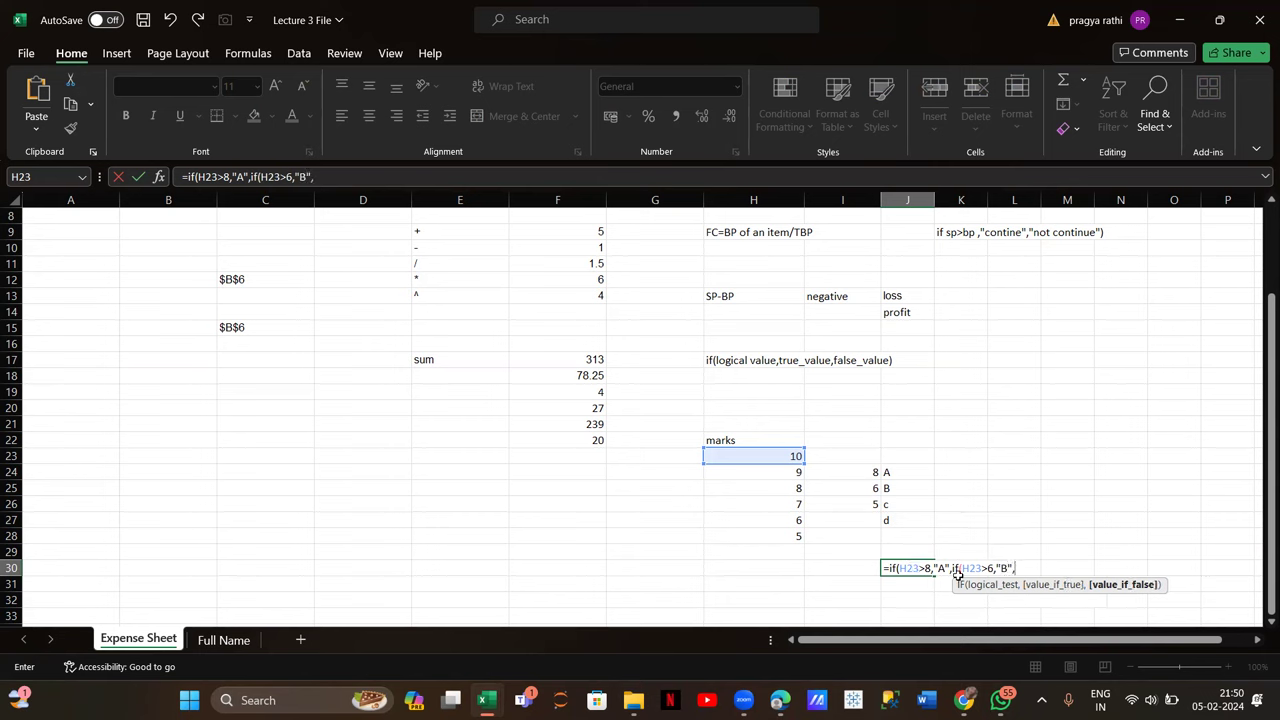
text(if()
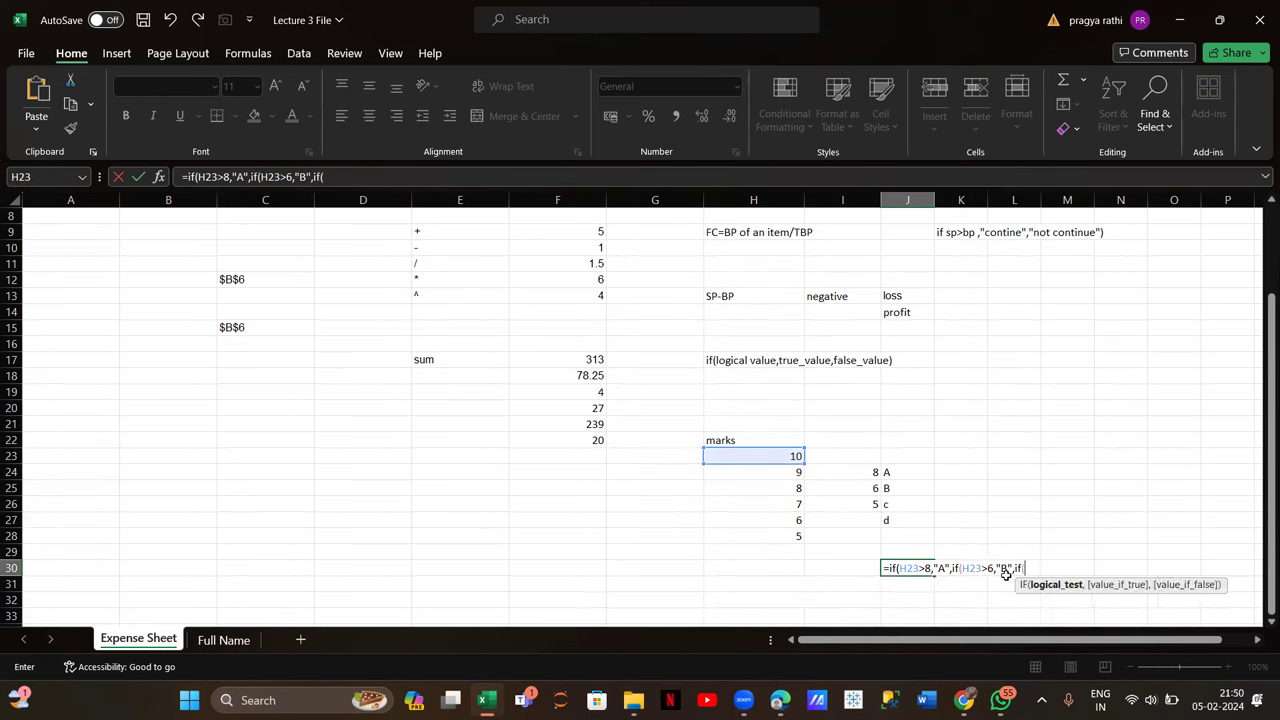
click(779, 457)
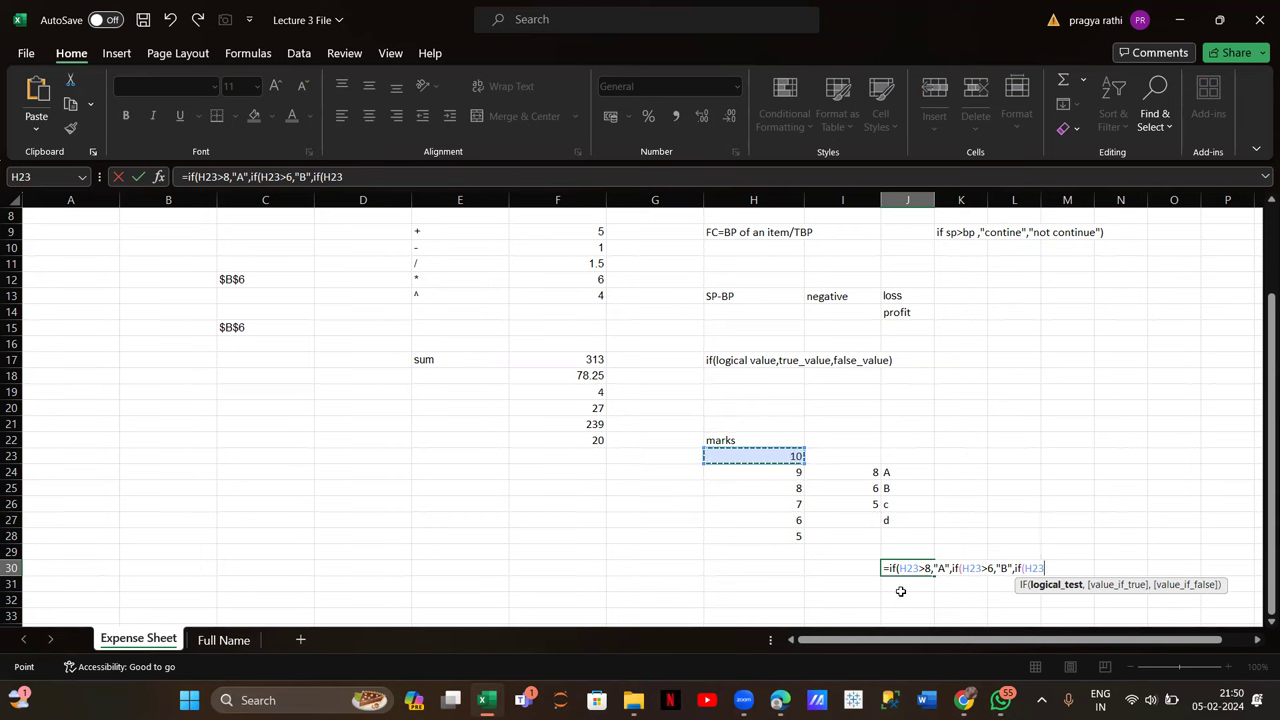
text(>5,)
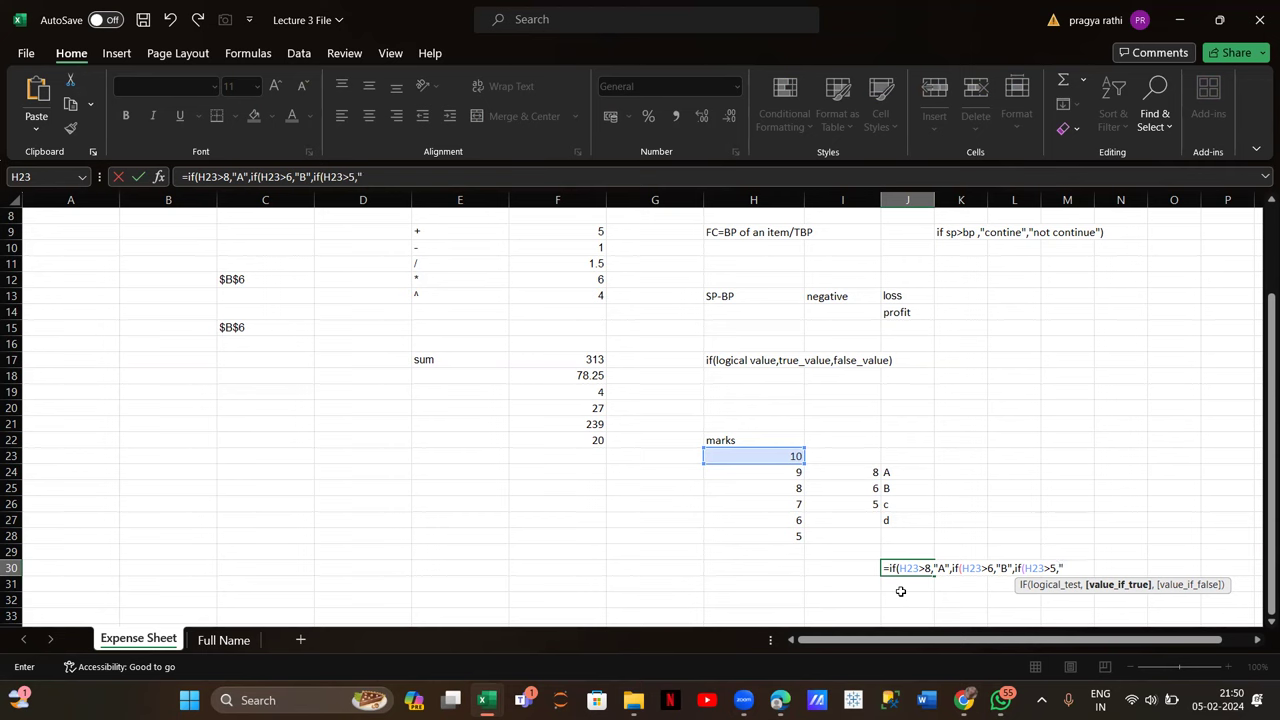
text(,)
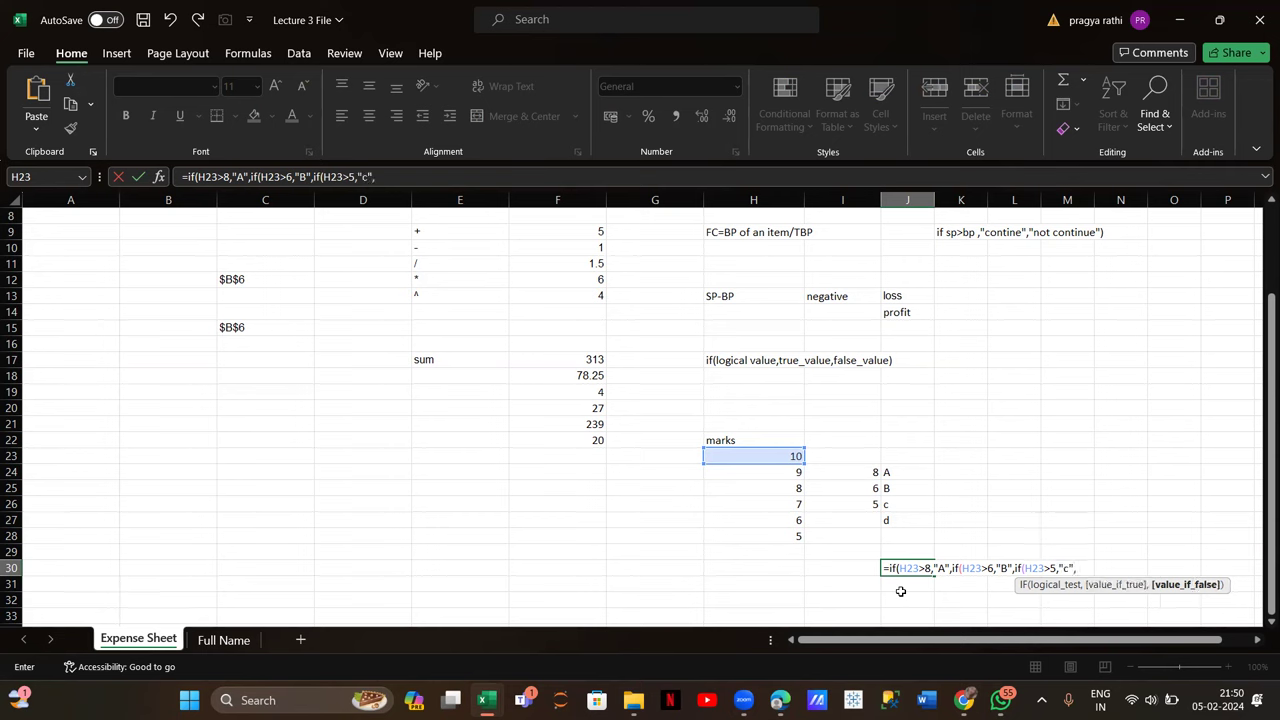
text("d"))))
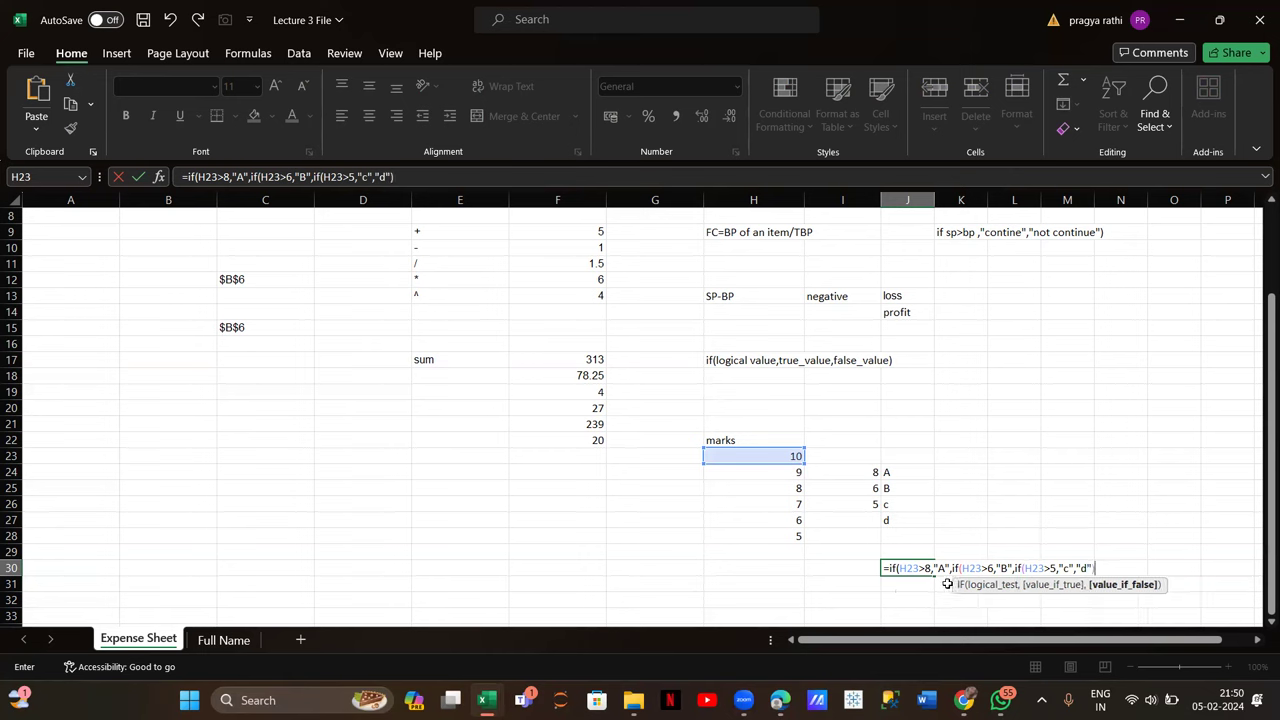
key(Return)
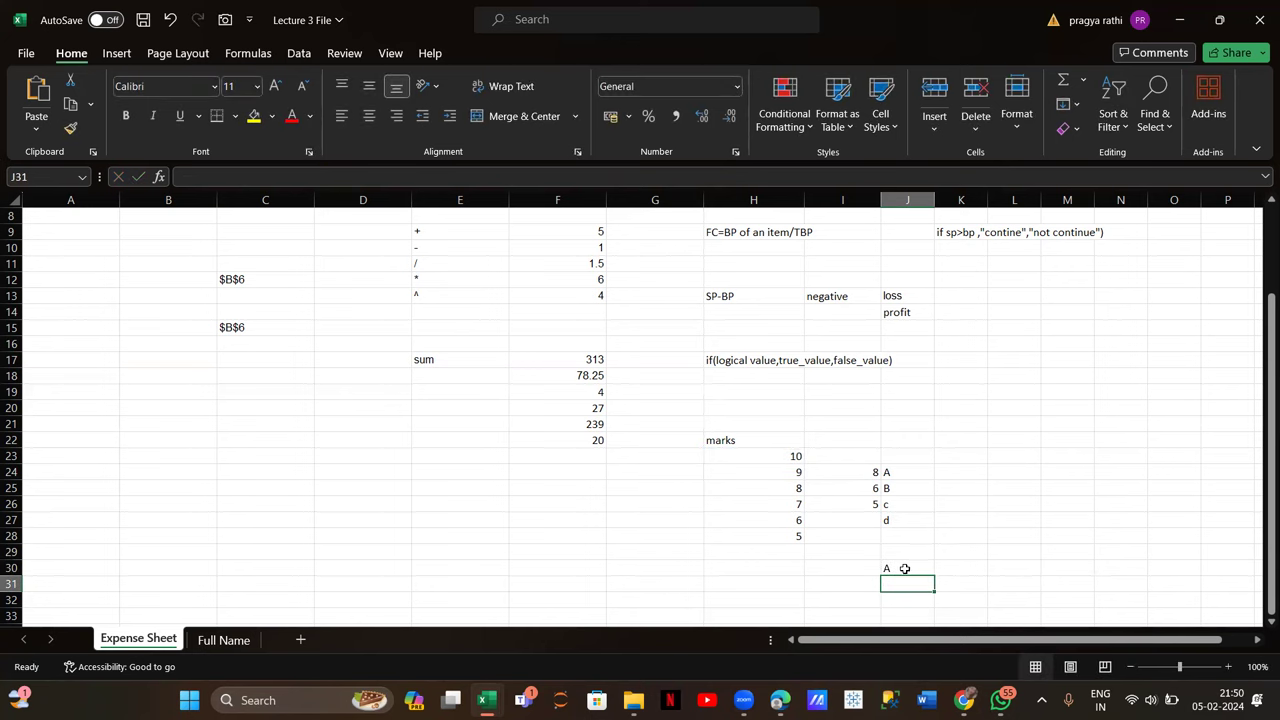
Fill the J30 grading formula down to J36, giving grades A, A, B, B, c, d, d.
click(904, 568)
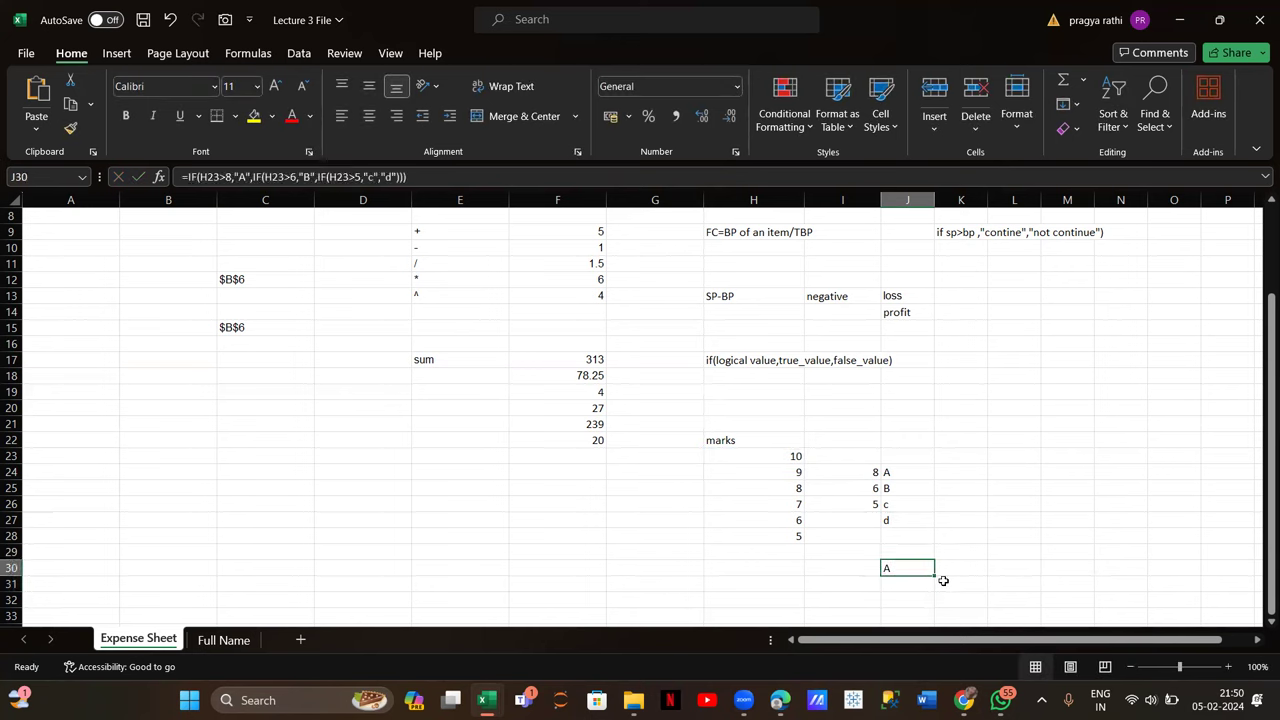
mouse_move(933, 577)
mouse_down()
mouse_move(934, 622)
mouse_move(936, 590)
mouse_up()
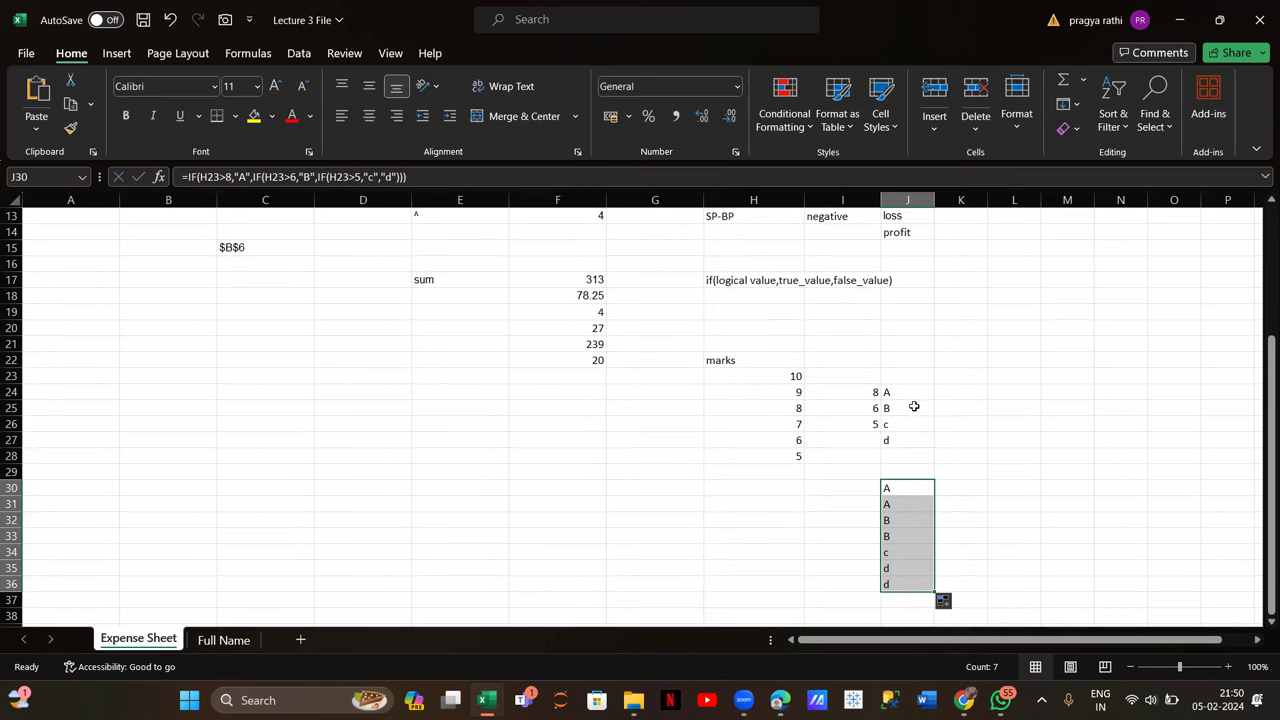
scroll(876, 411, up, 1)
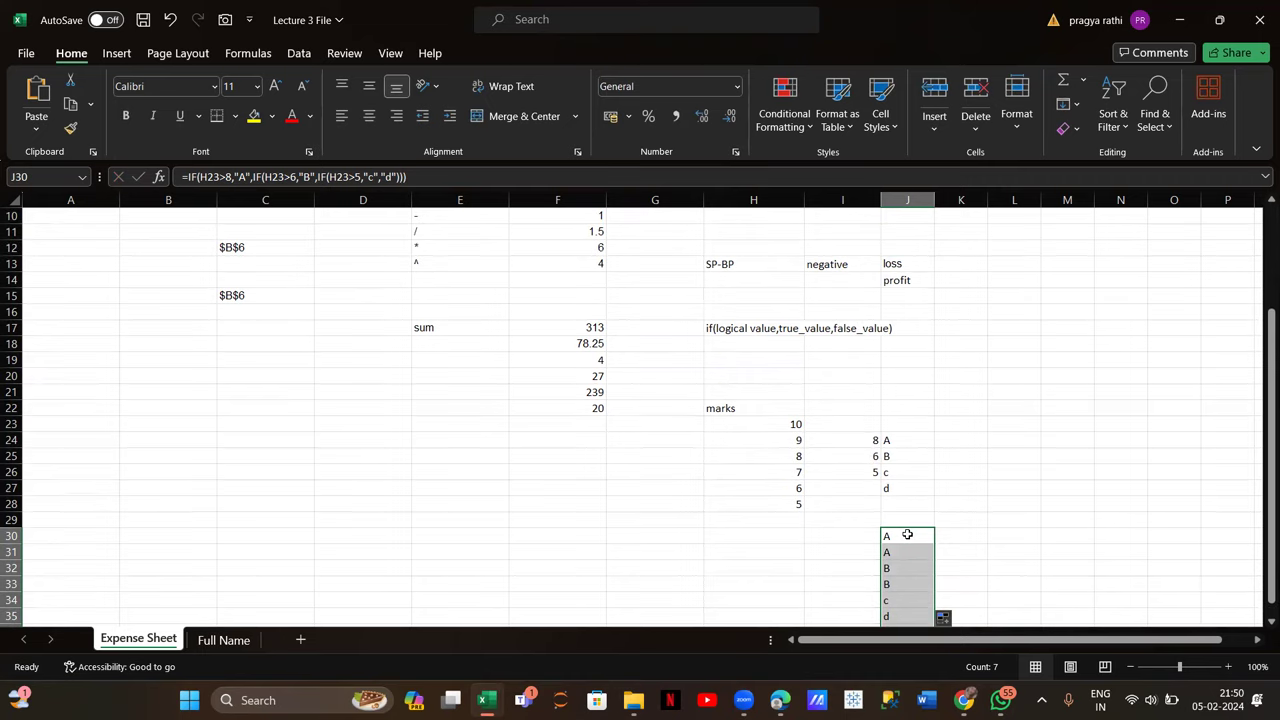
click(907, 535)
scroll(906, 531, up, 1)
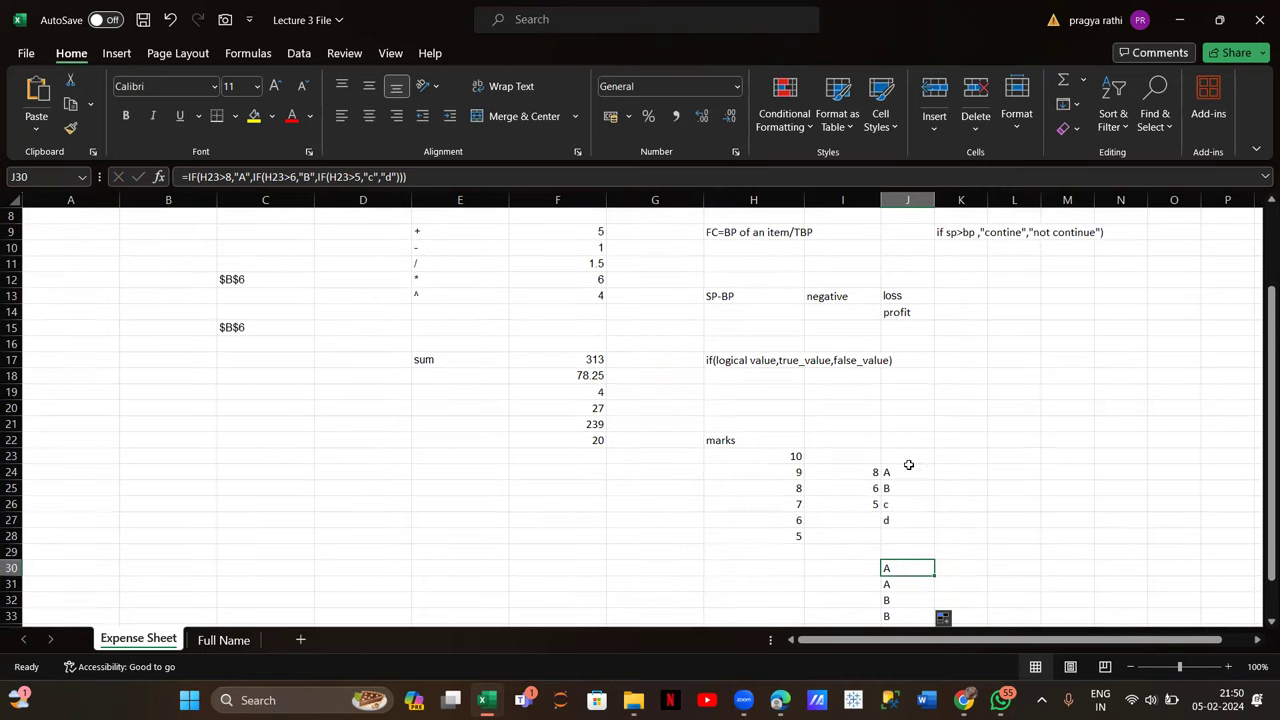
click(946, 457)
scroll(948, 457, right, 1)
scroll(948, 457, left, 1)
click(902, 568)
Copy the J30 grading formula into K24, then undo the paste.
key(ctrl+c)
click(941, 469)
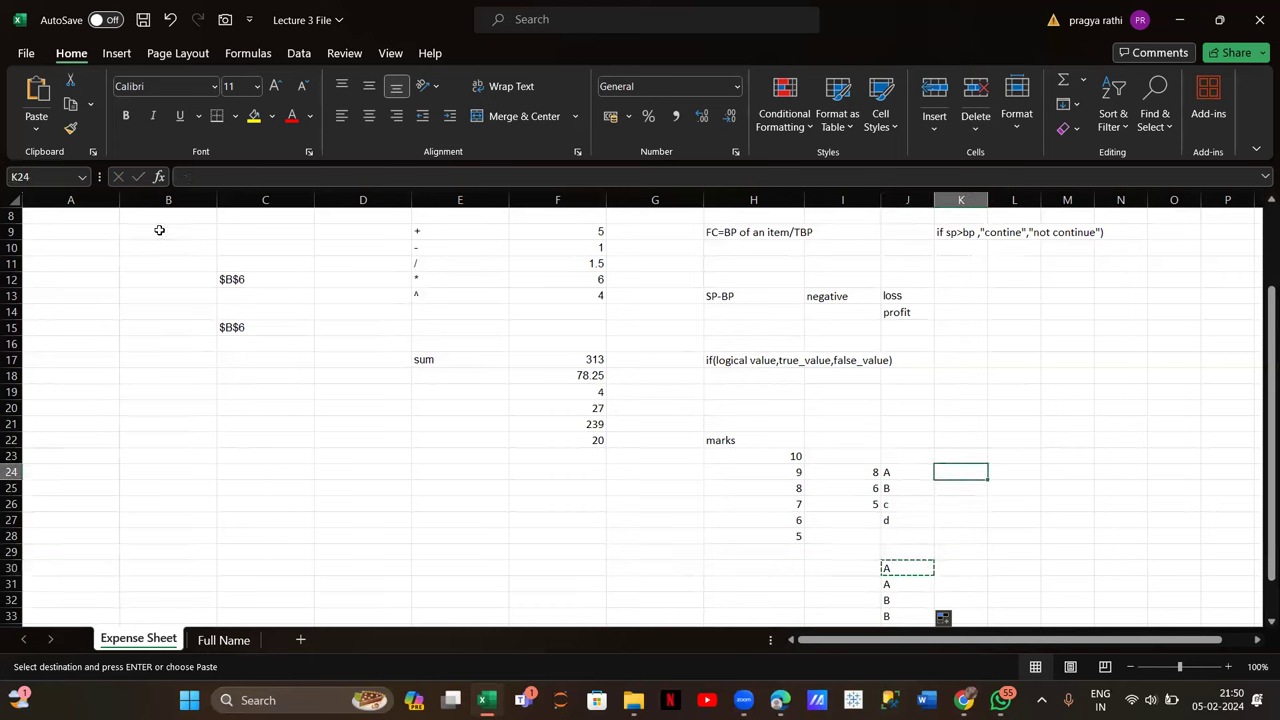
click(36, 129)
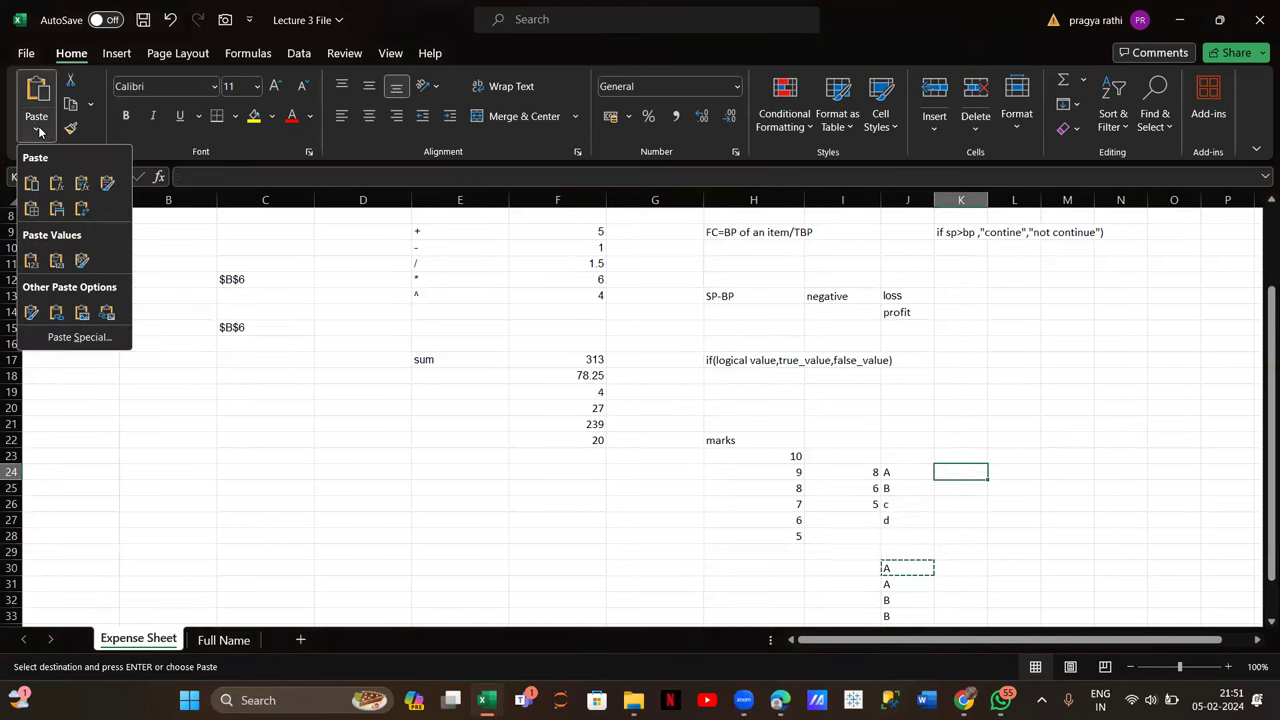
click(57, 180)
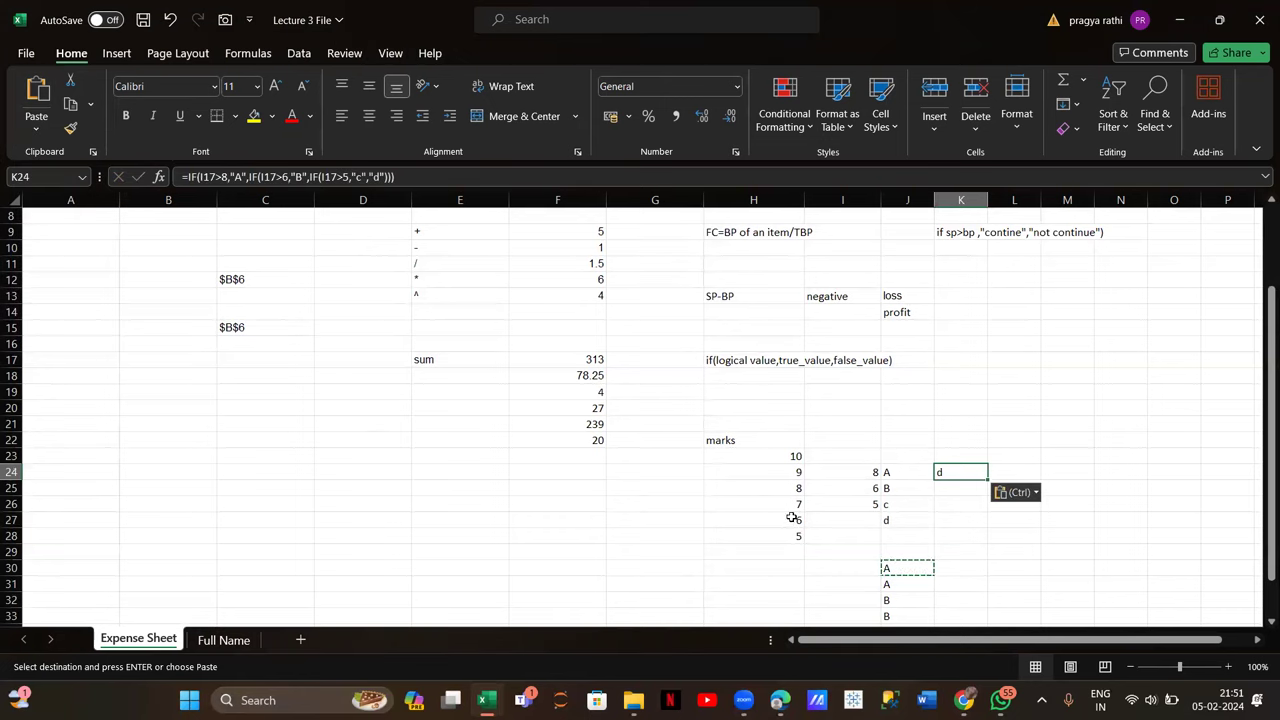
scroll(800, 515, right, 2)
key(ctrl+z)
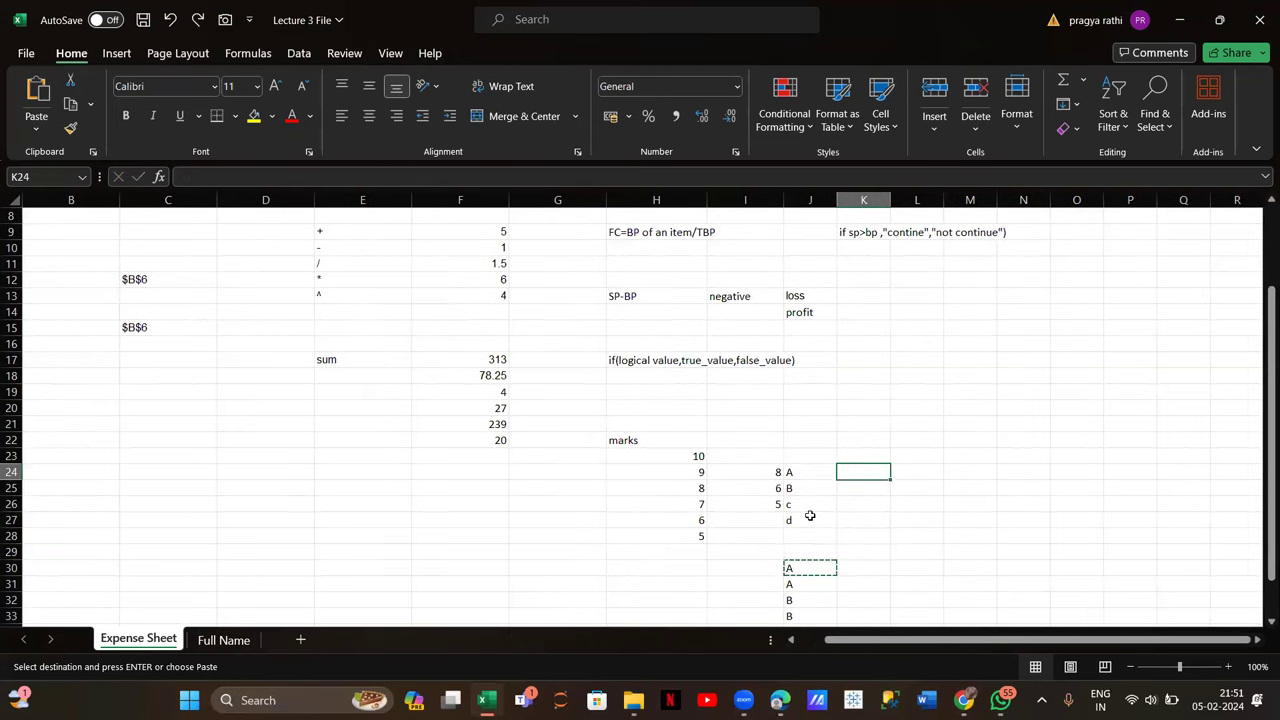
Open J30's nested IF grade formula for in-place editing.
click(893, 552)
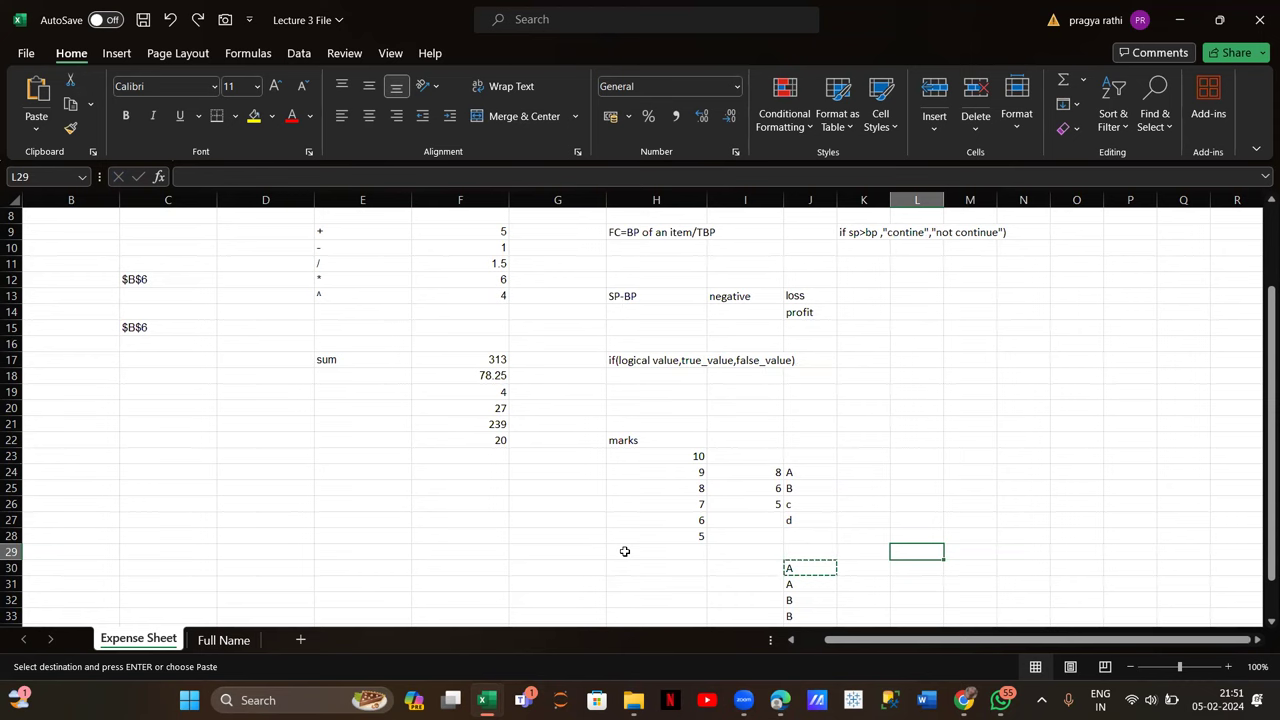
scroll(771, 569, left, 1)
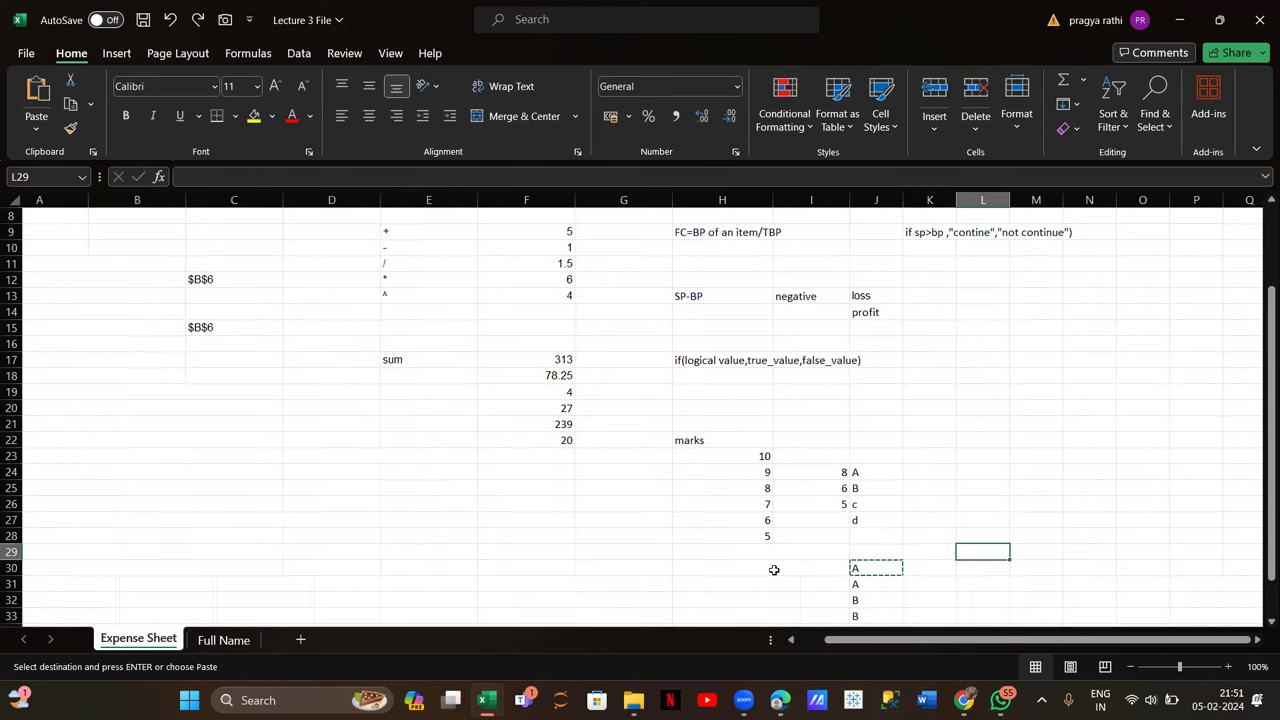
double_click(900, 569)
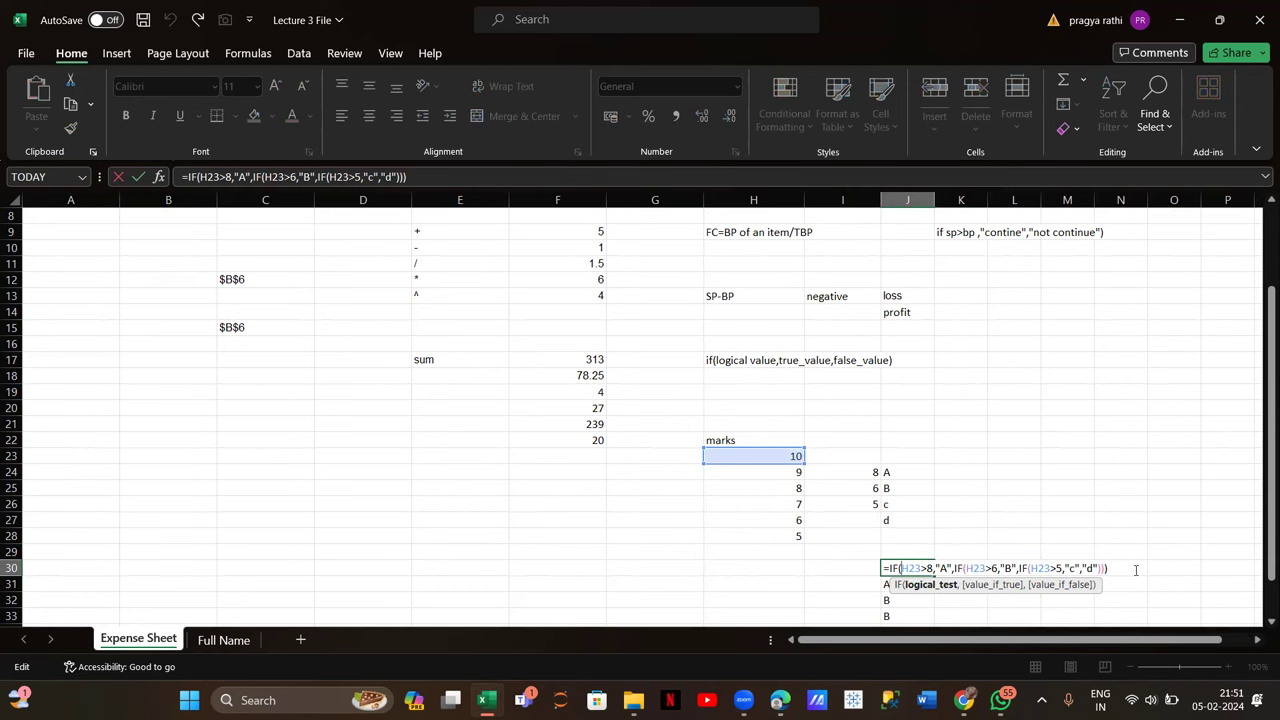
Commit the edited J30 formula, which now shows #NAME?, and check the mark in H23.
click(844, 568)
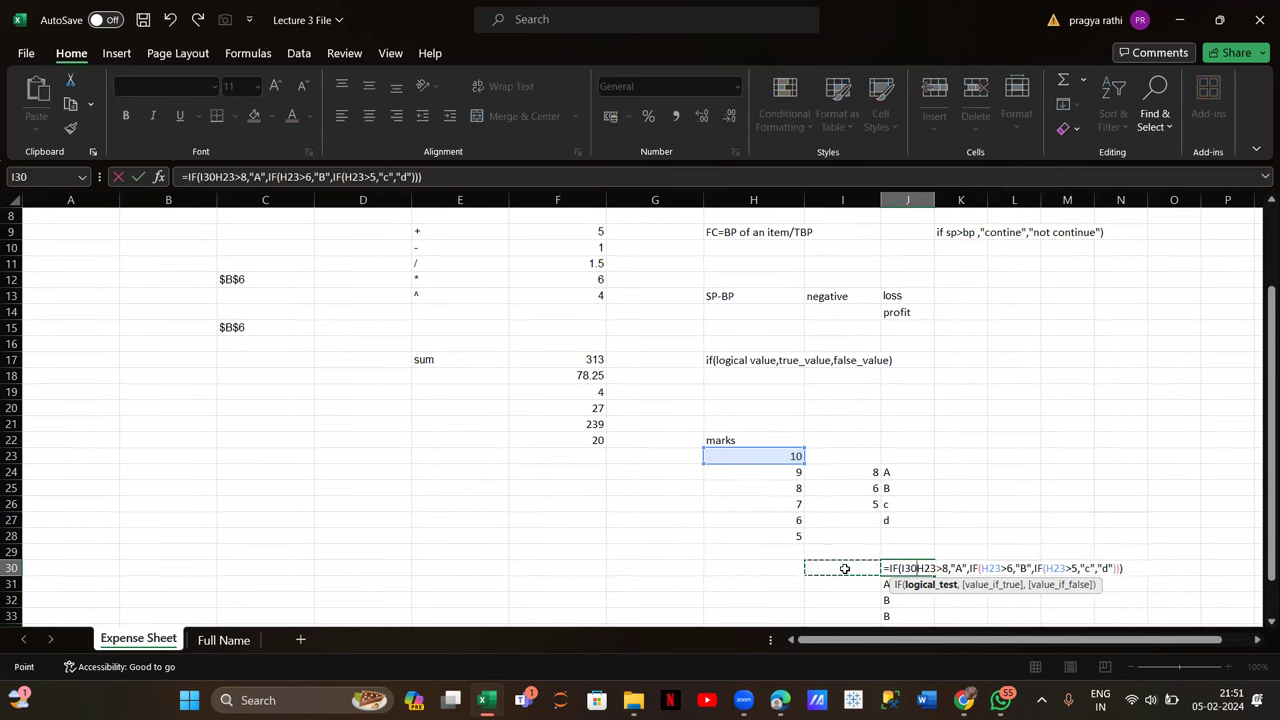
click(694, 557)
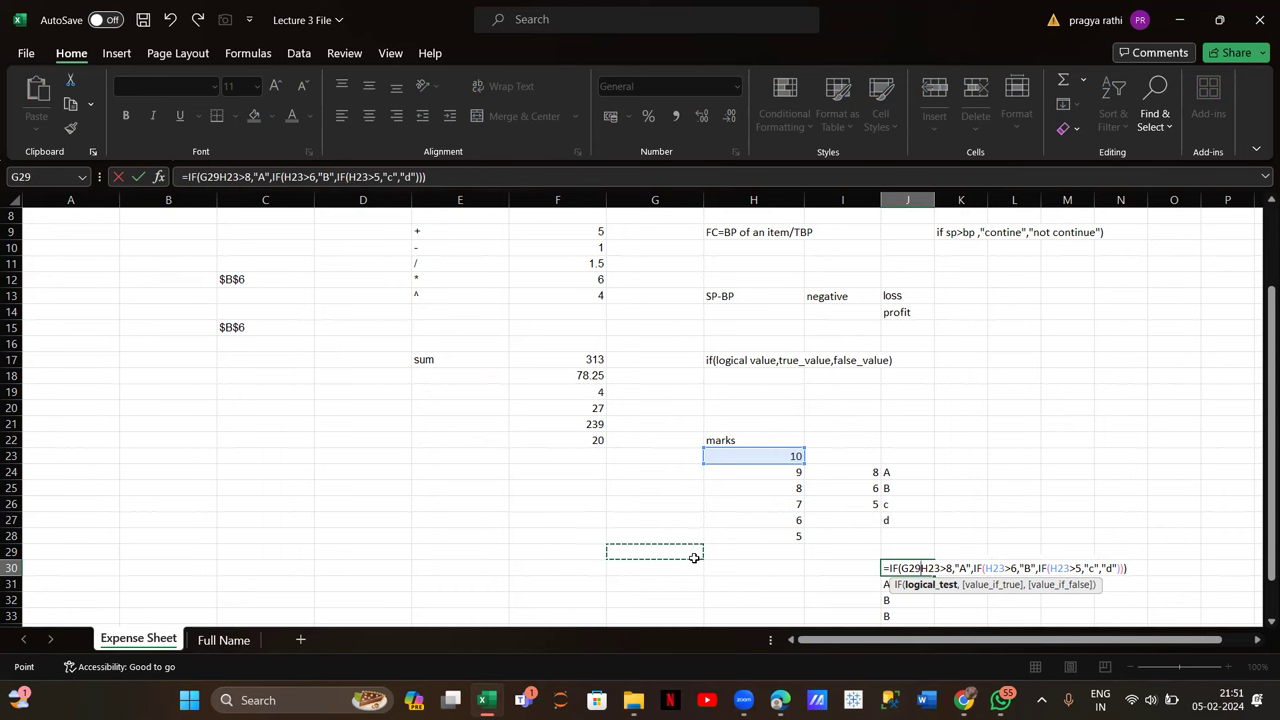
click(650, 426)
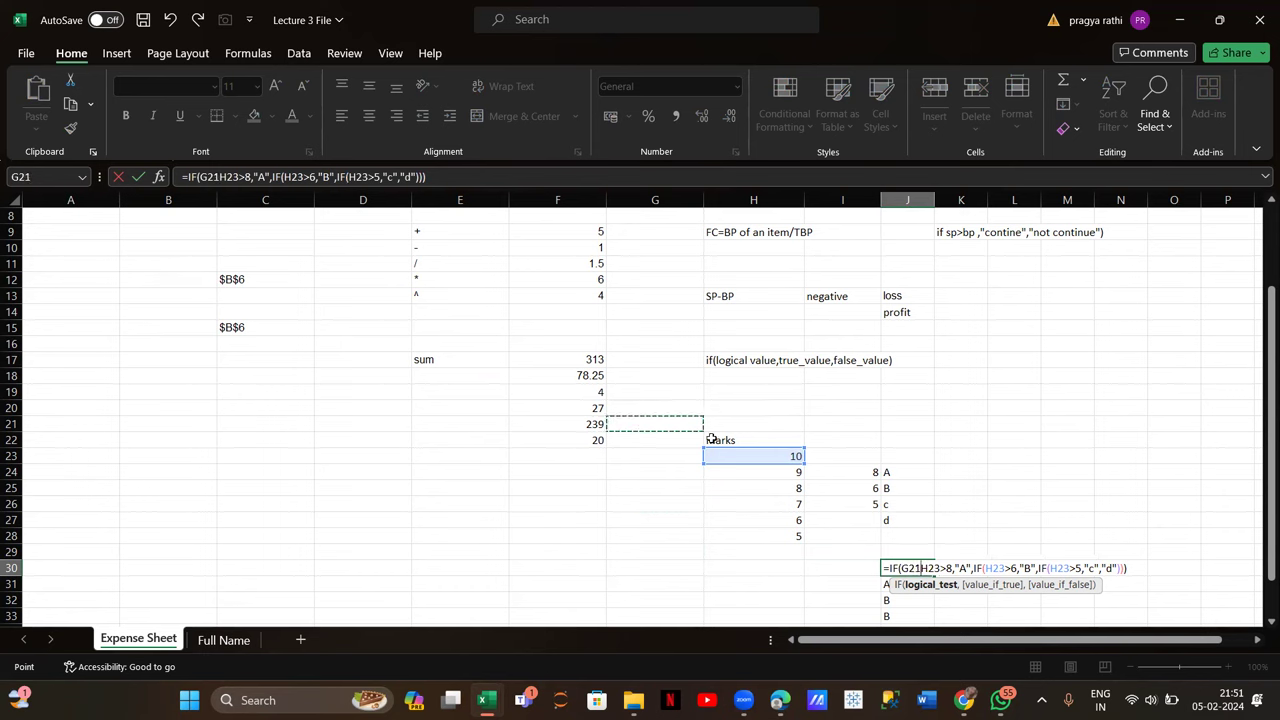
click(750, 453)
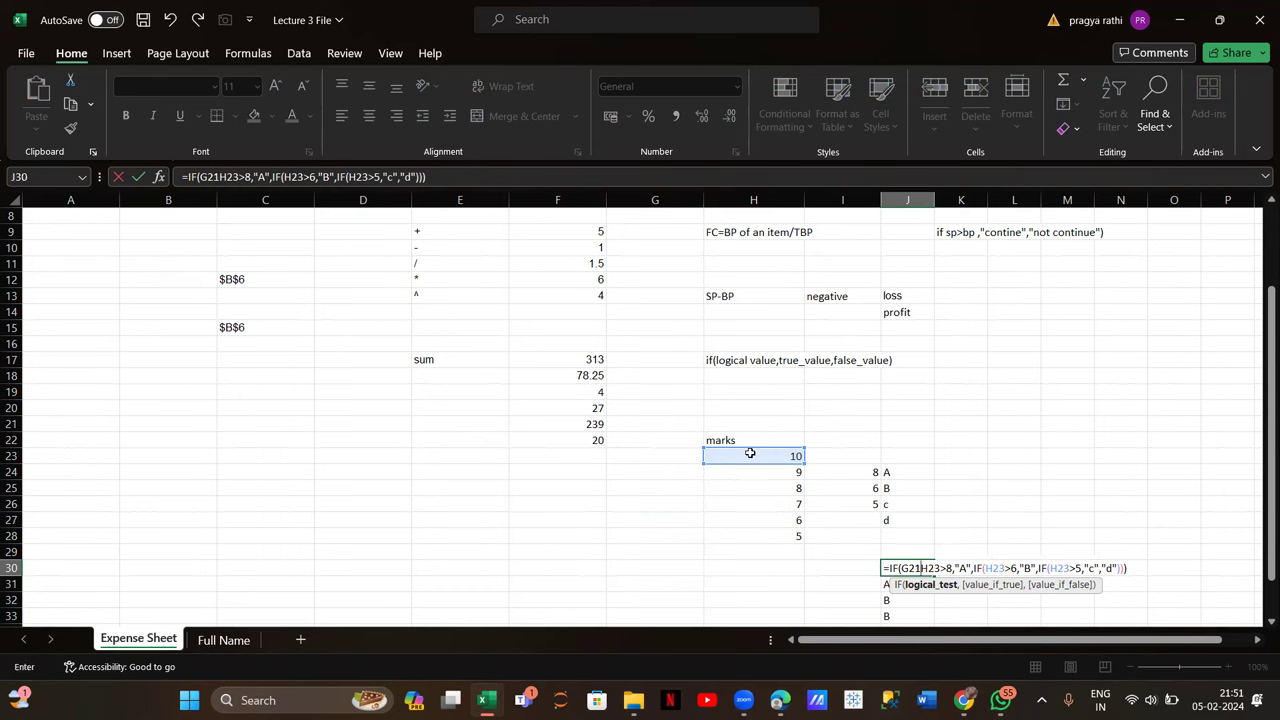
click(750, 453)
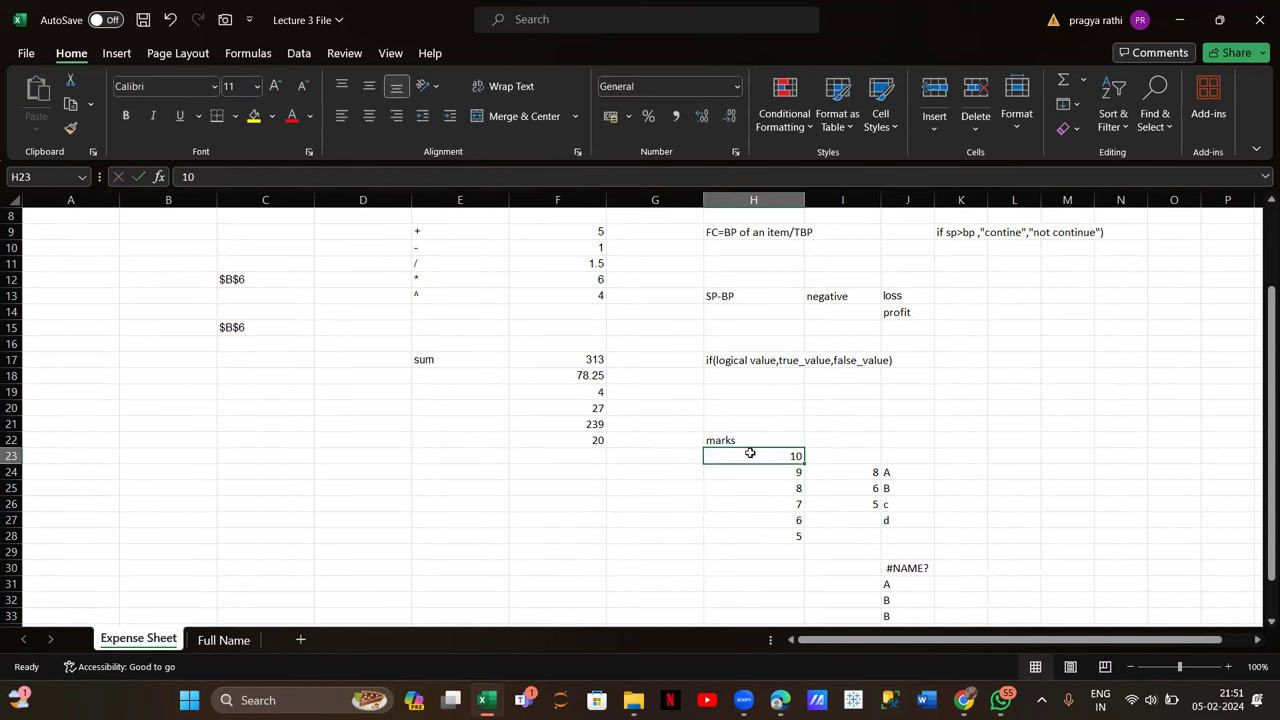
click(892, 569)
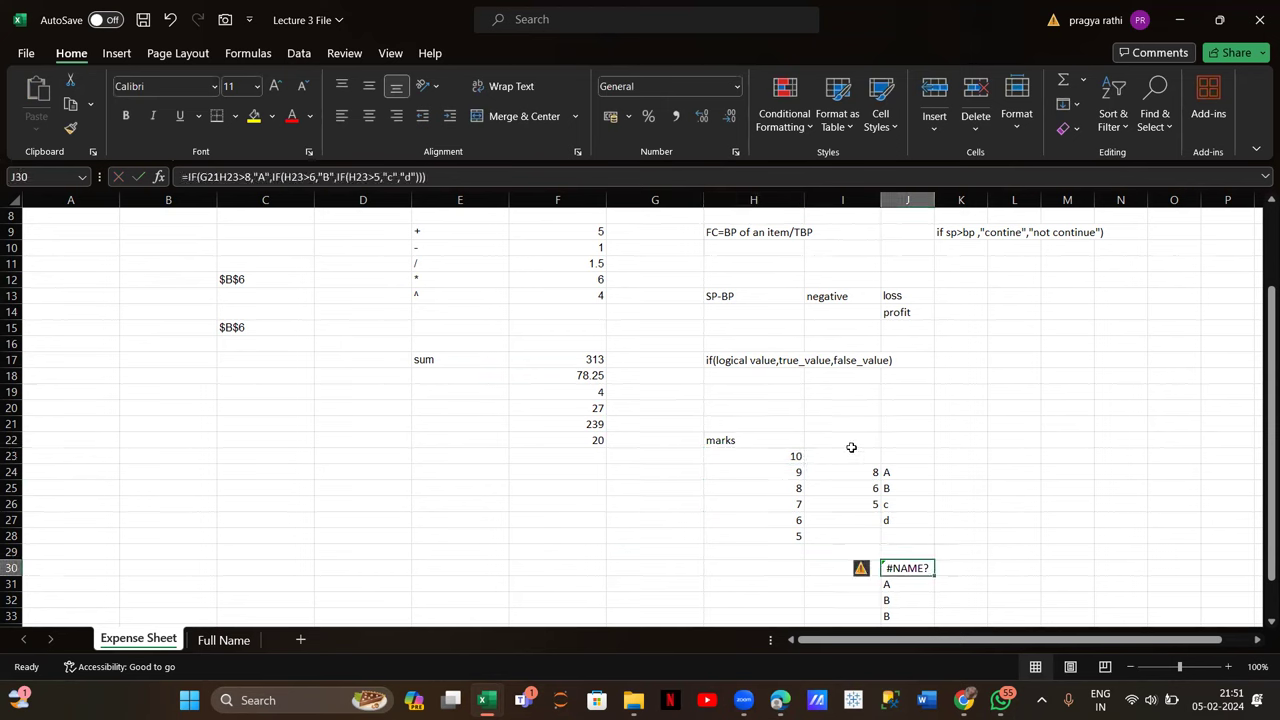
click(792, 456)
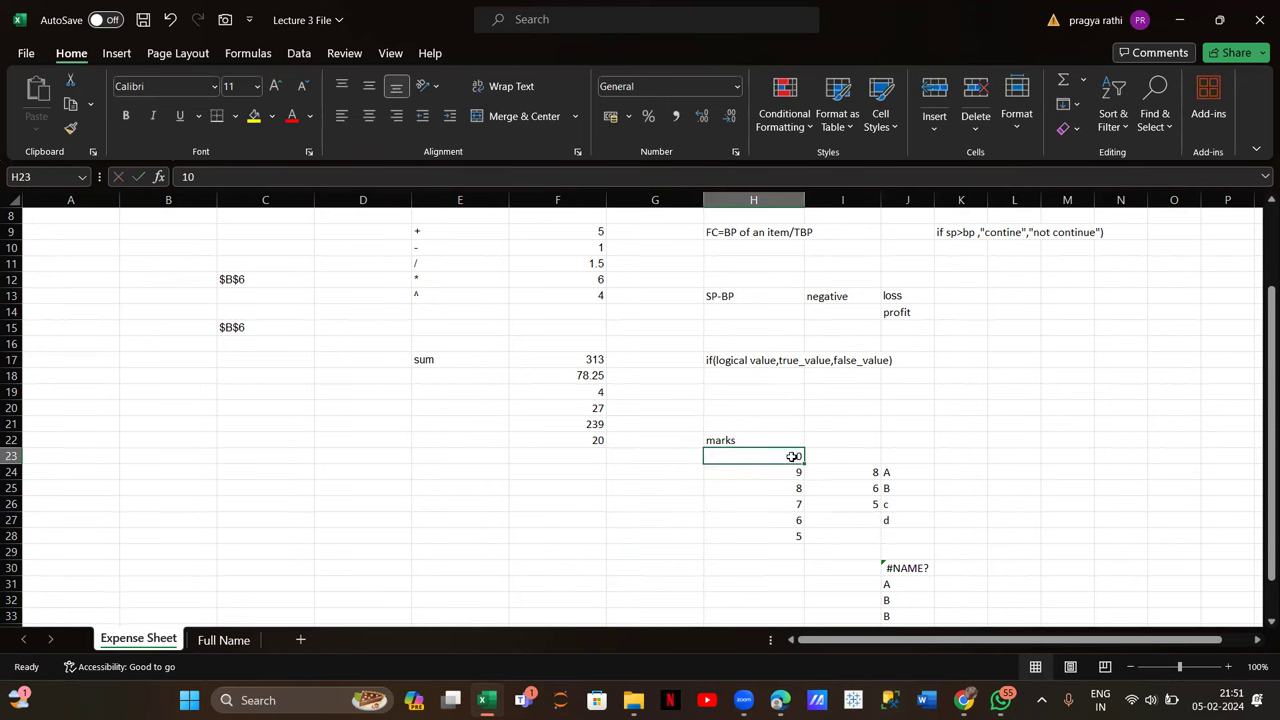
click(898, 568)
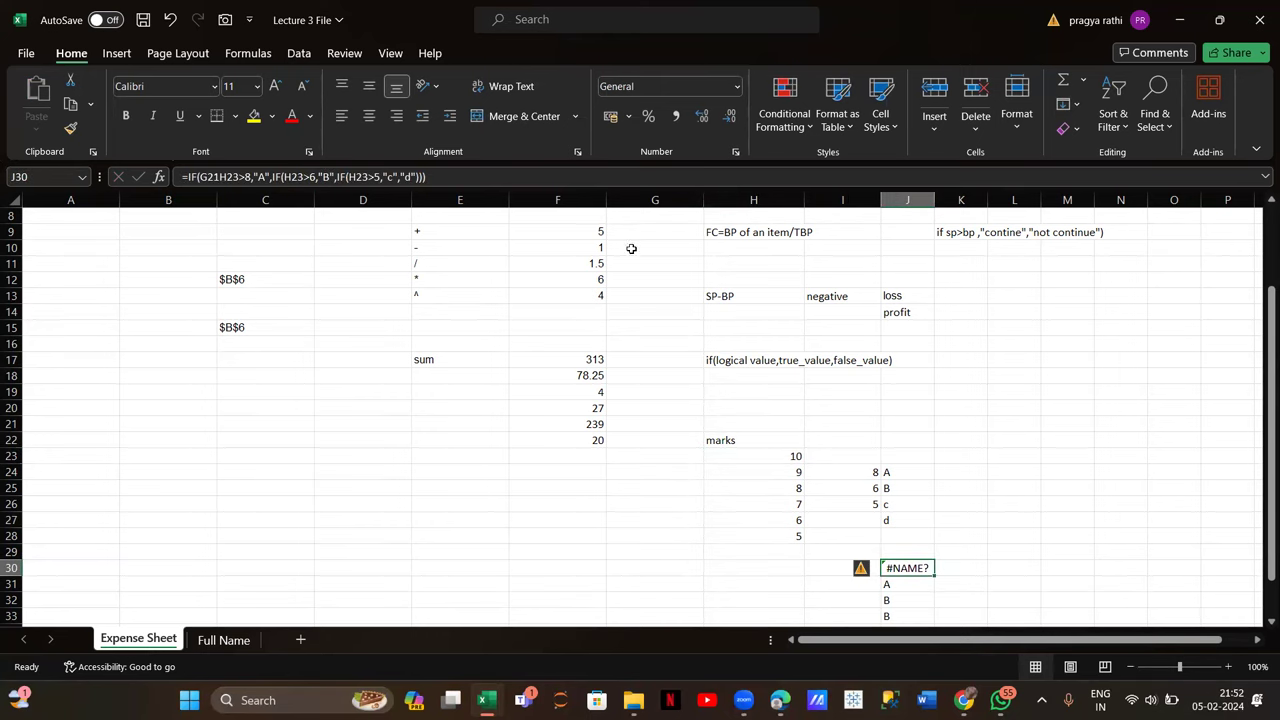
scroll(635, 297, up, 1)
scroll(635, 297, down, 1)
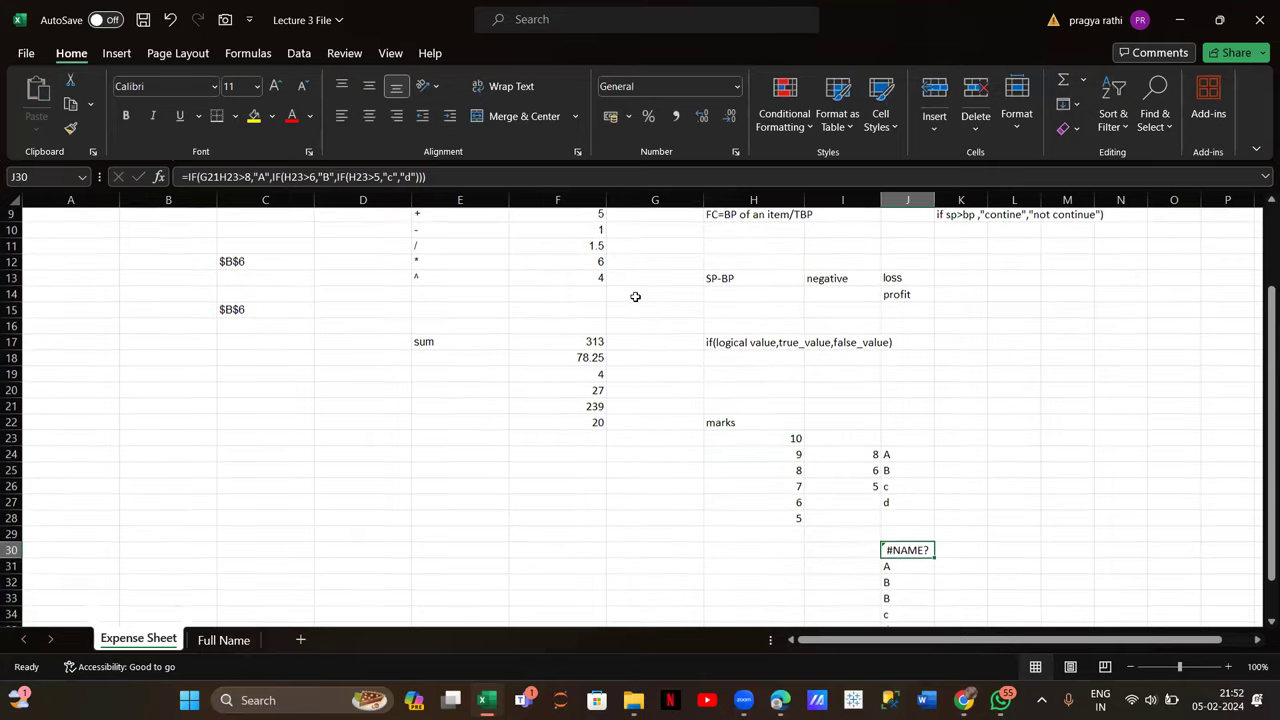
Remove the stray G21 reference and restore the '(' after IF so J30 shows A.
click(219, 177)
key(BackSpace)
key(BackSpace)
key(BackSpace)
key(BackSpace)
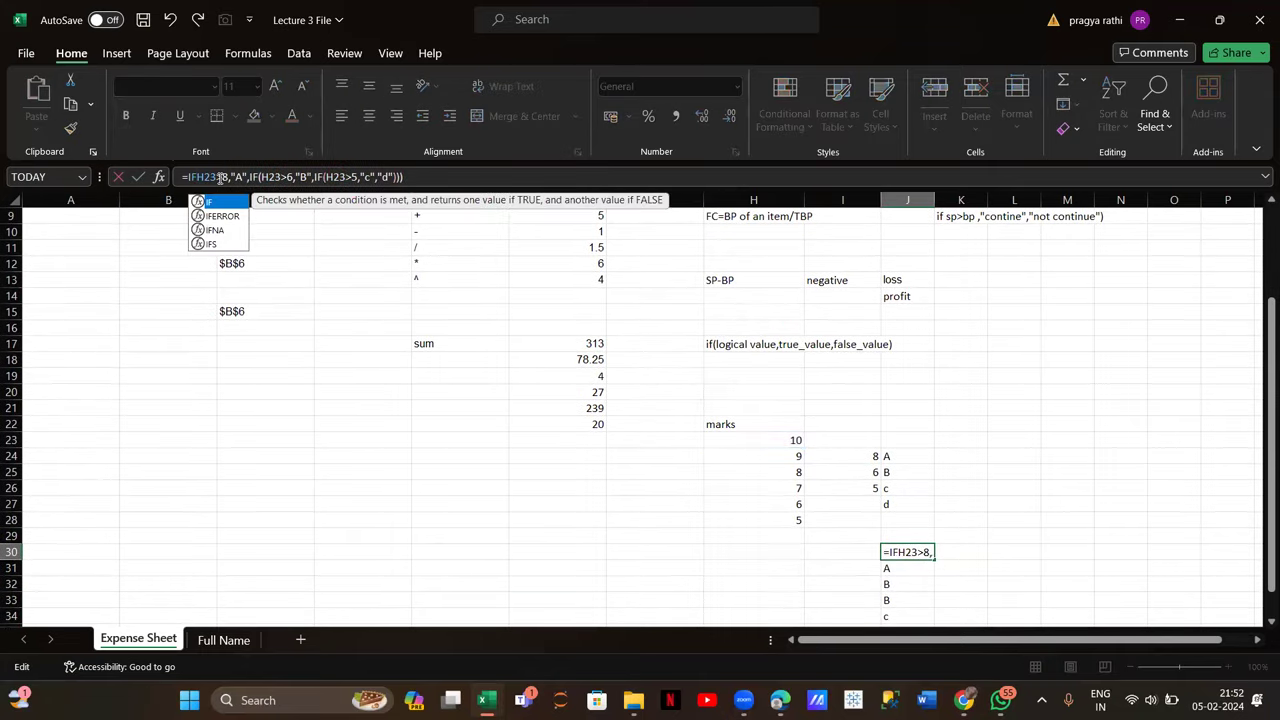
text(()
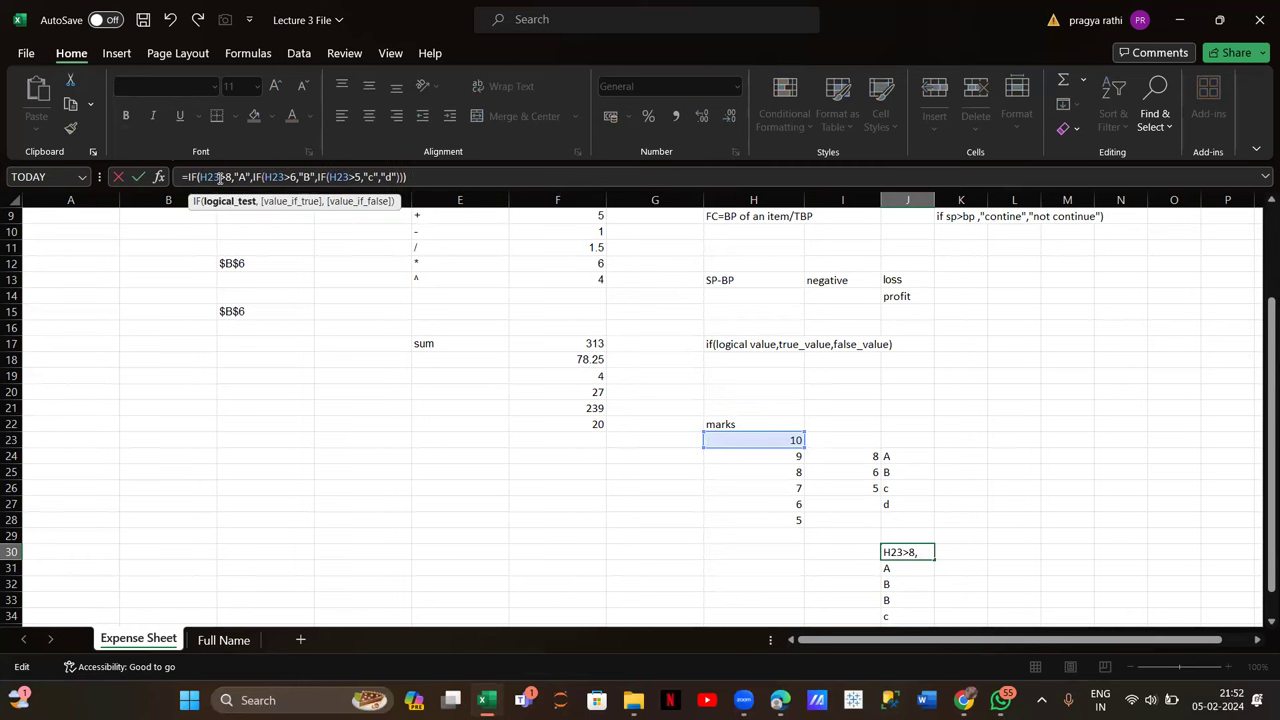
key(Return)
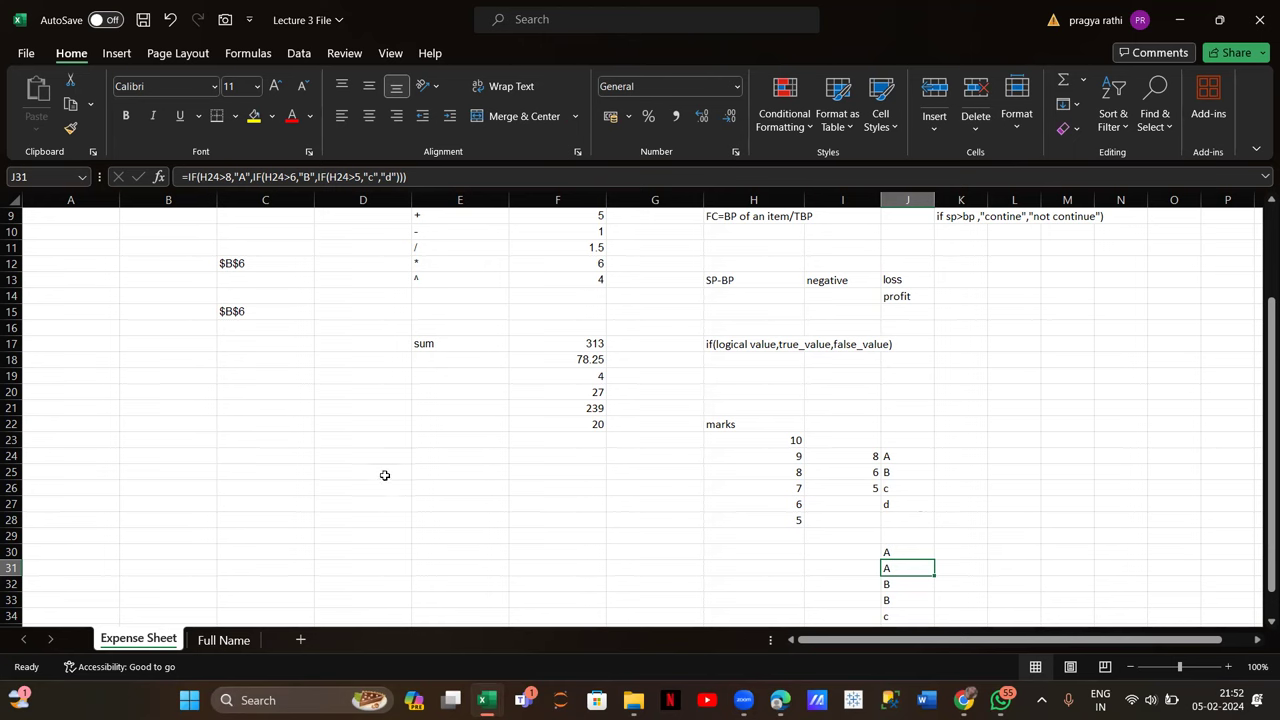
click(361, 456)
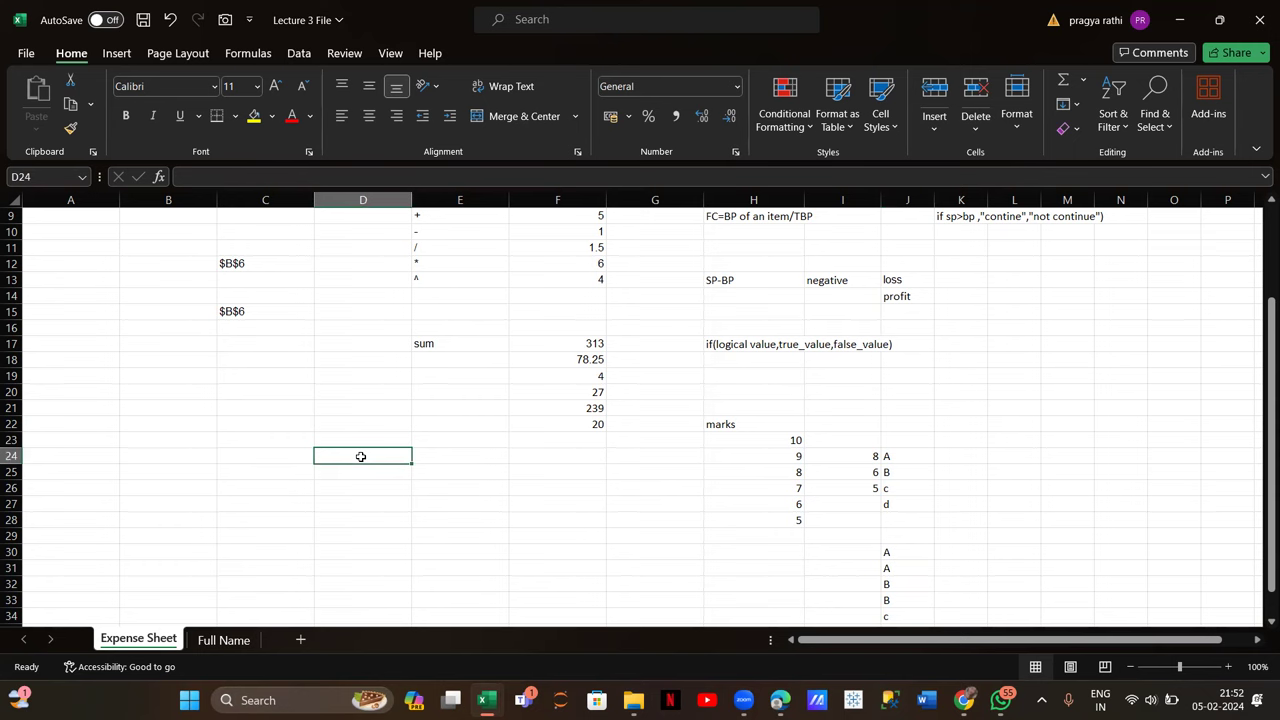
Copy the marks 10 to 5 from H23:H28 into D21:D26.
drag(771, 437, 779, 526)
key(ctrl+c)
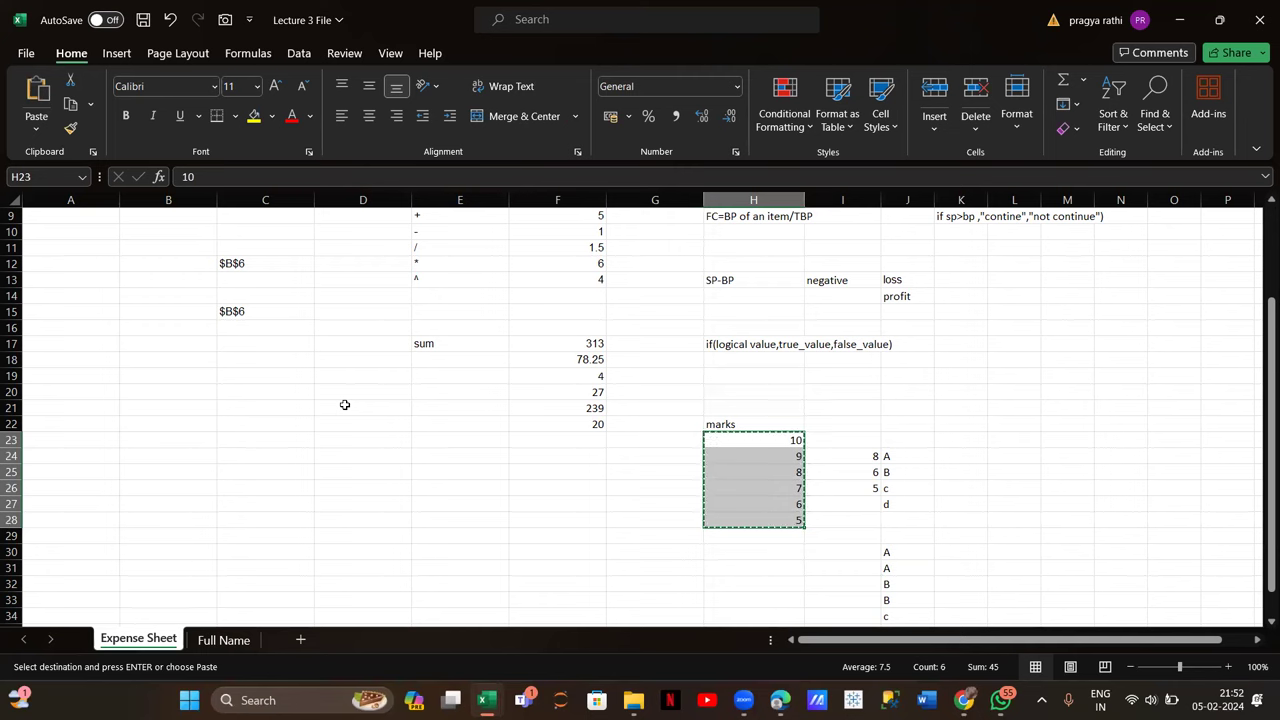
click(344, 404)
key(ctrl+v)
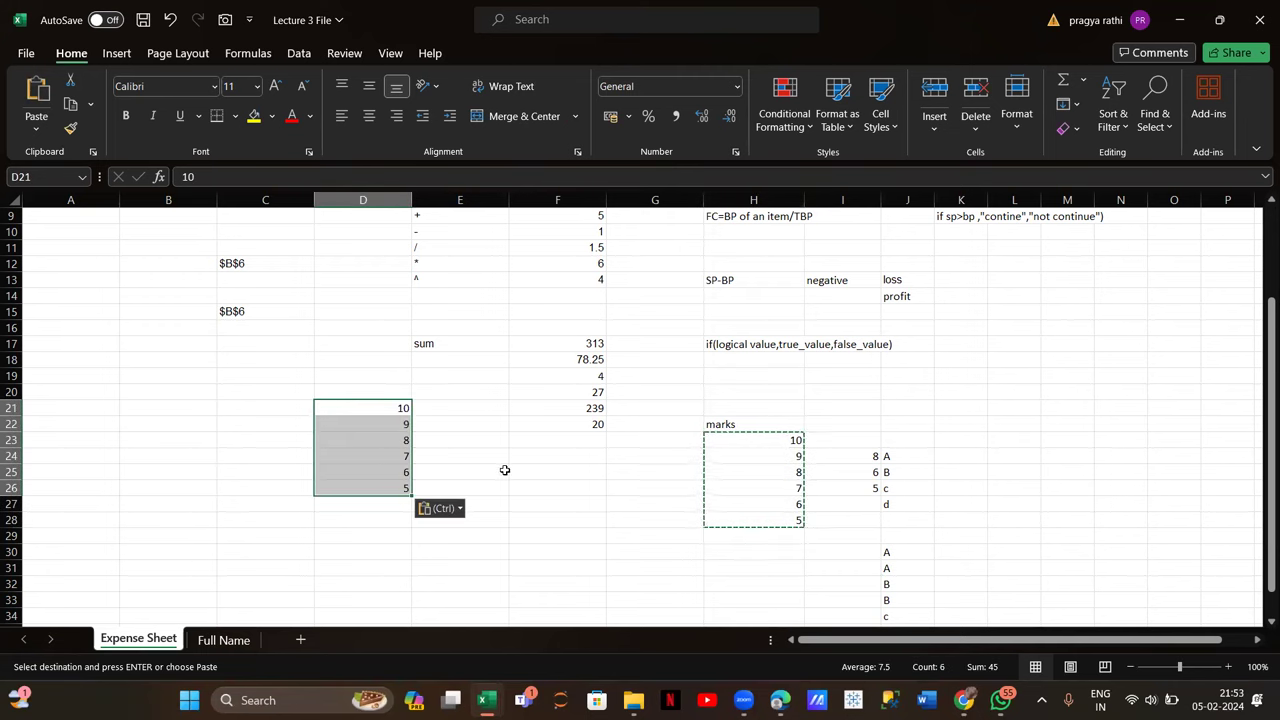
click(461, 406)
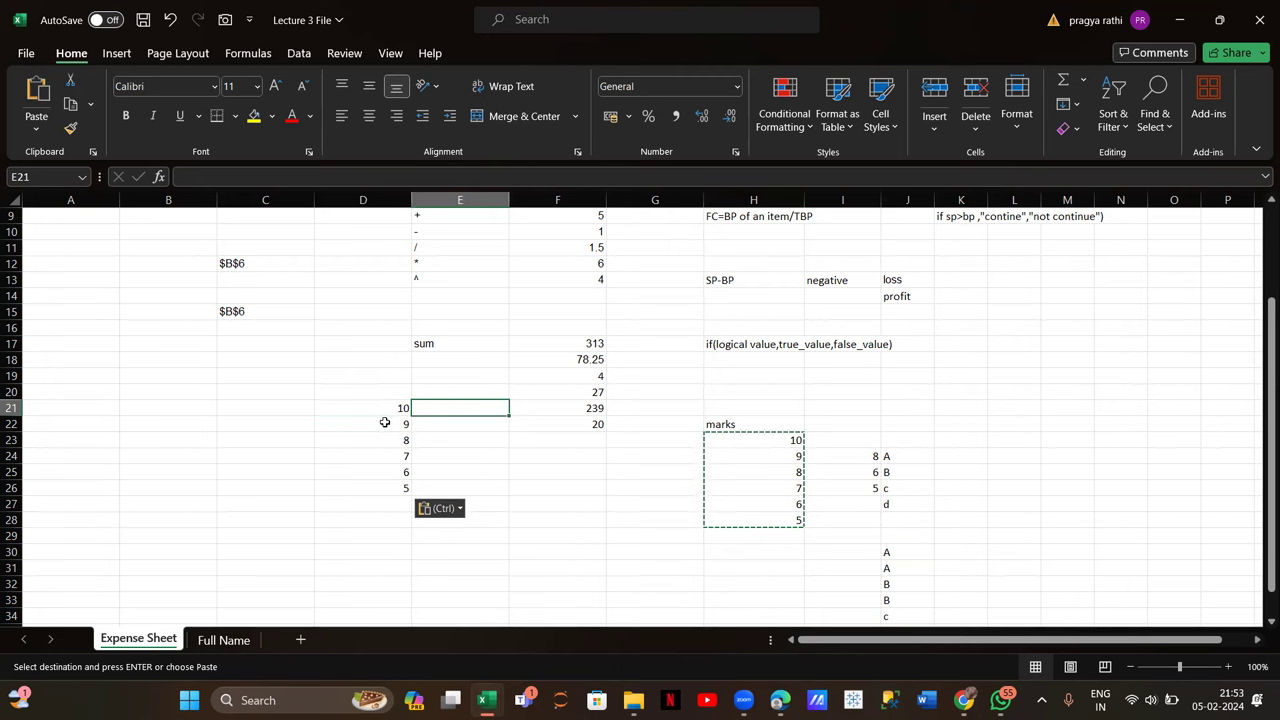
Type the grade-rule notes 8<a, 6<b, 5<c and d into C21:C24.
click(226, 405)
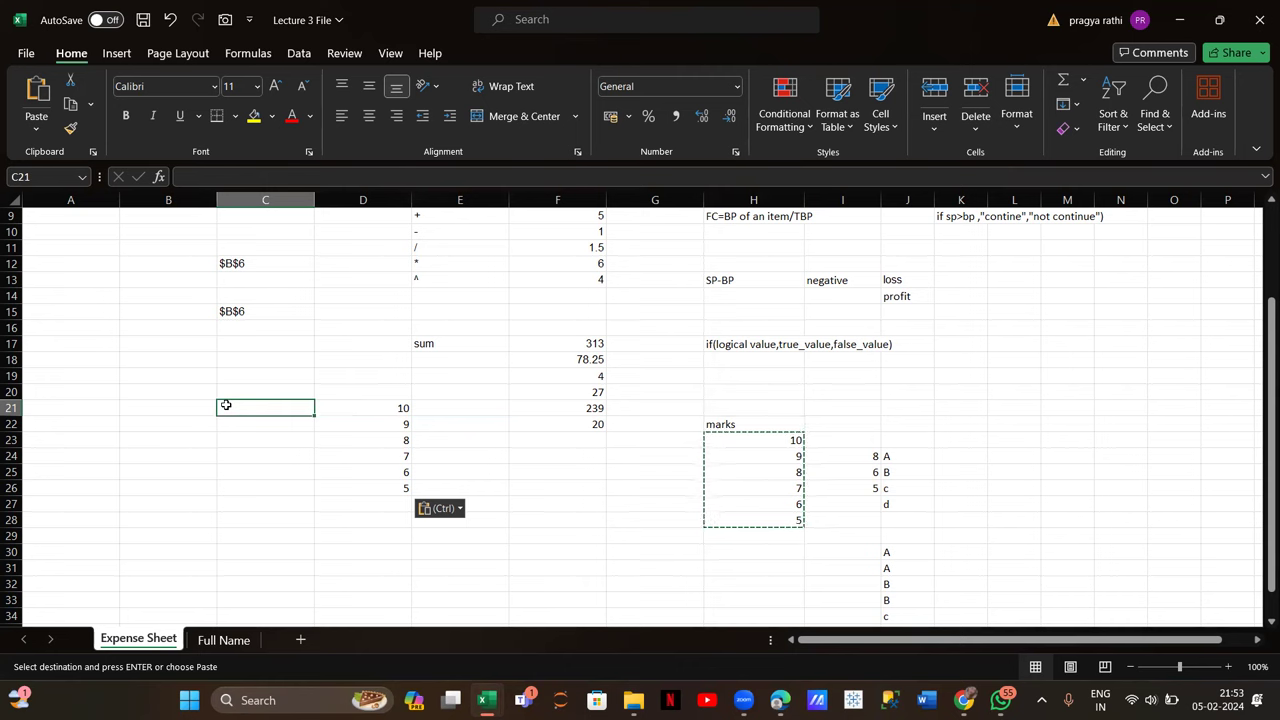
text(8<a)
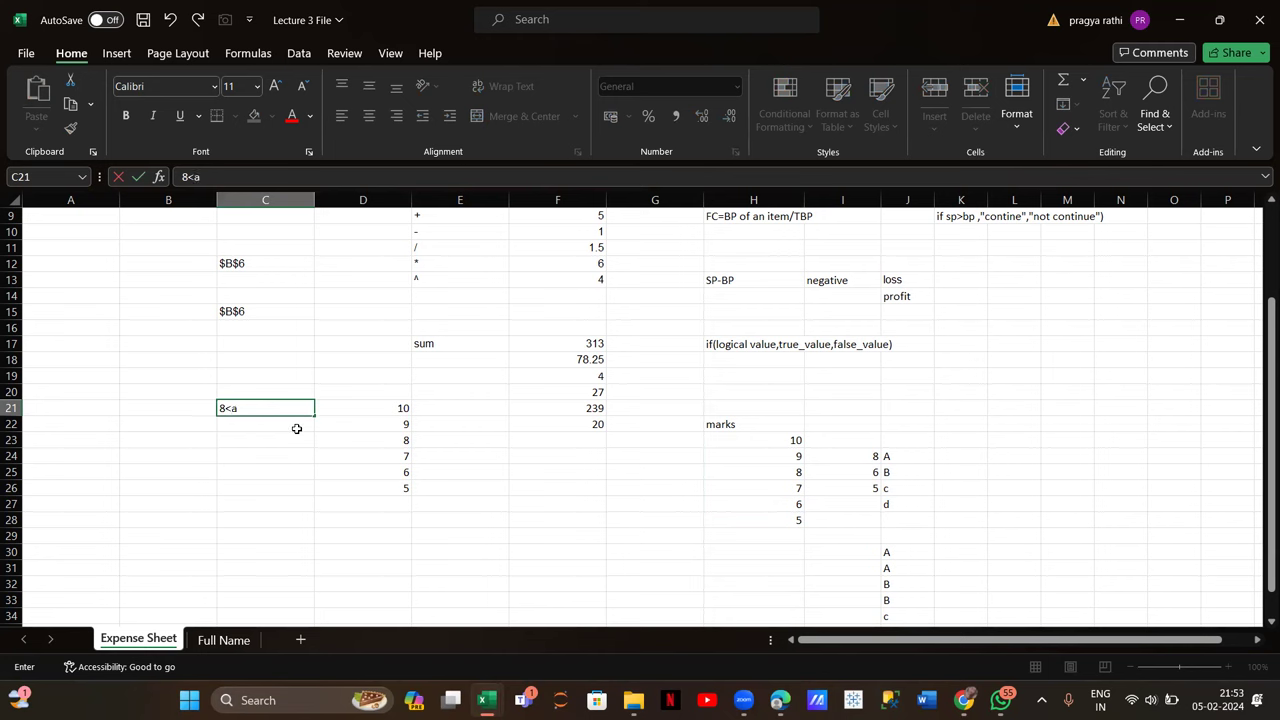
key(Return)
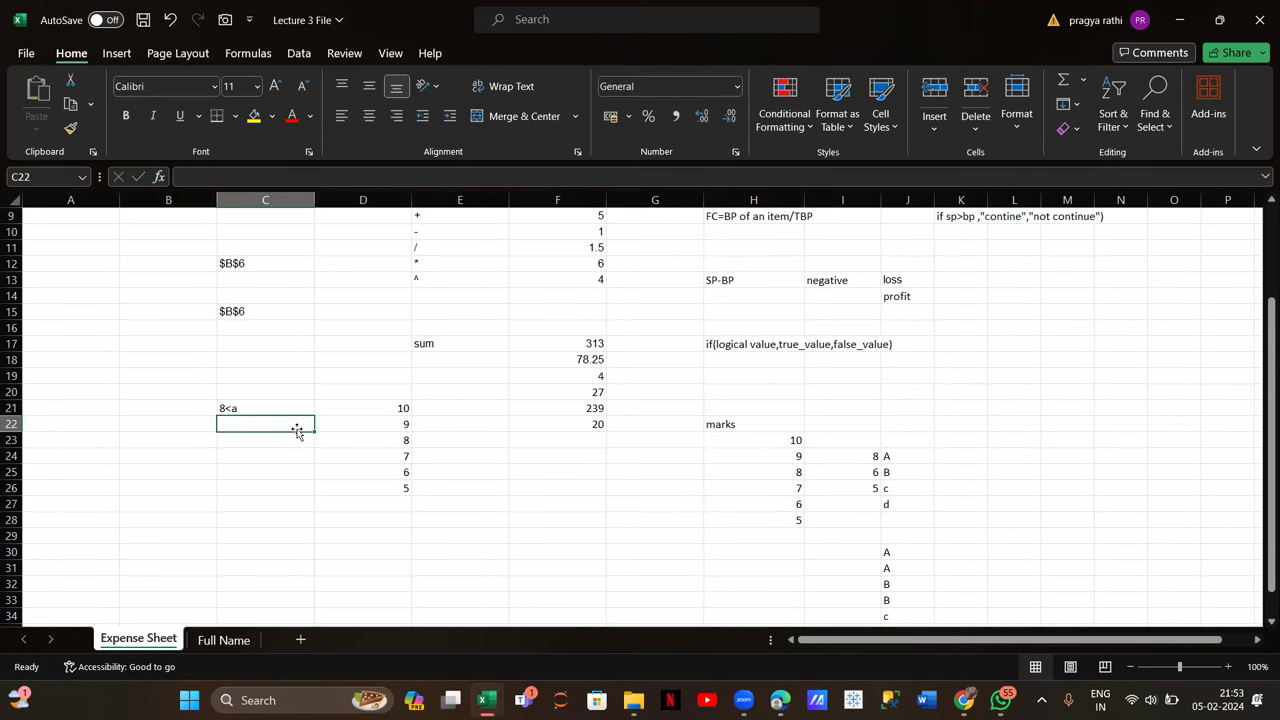
text(^)
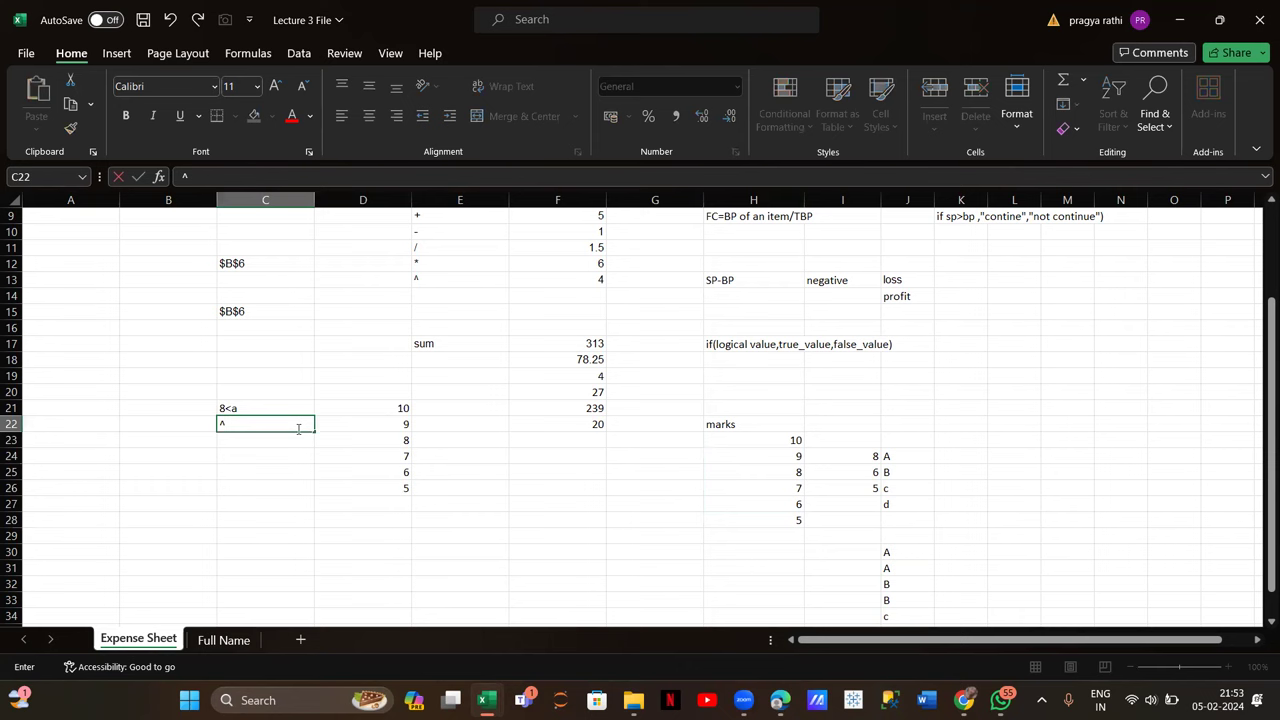
text(6<b)
key(Return)
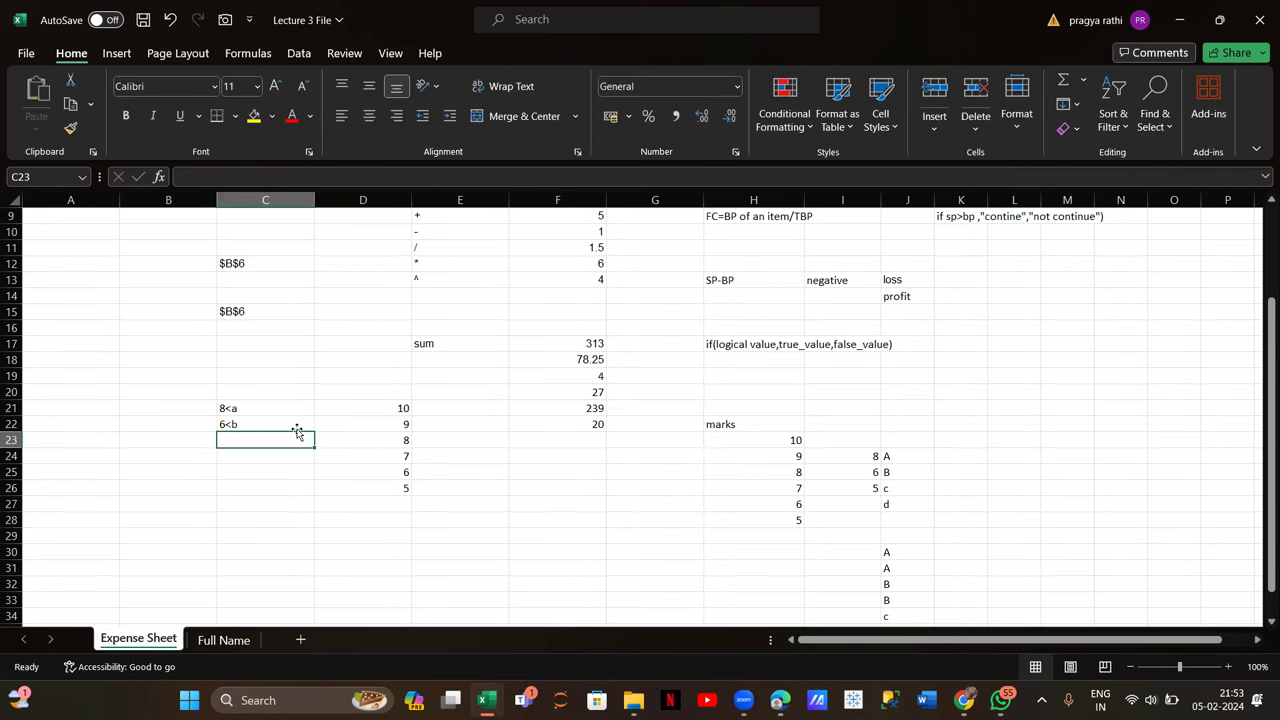
text(5<c)
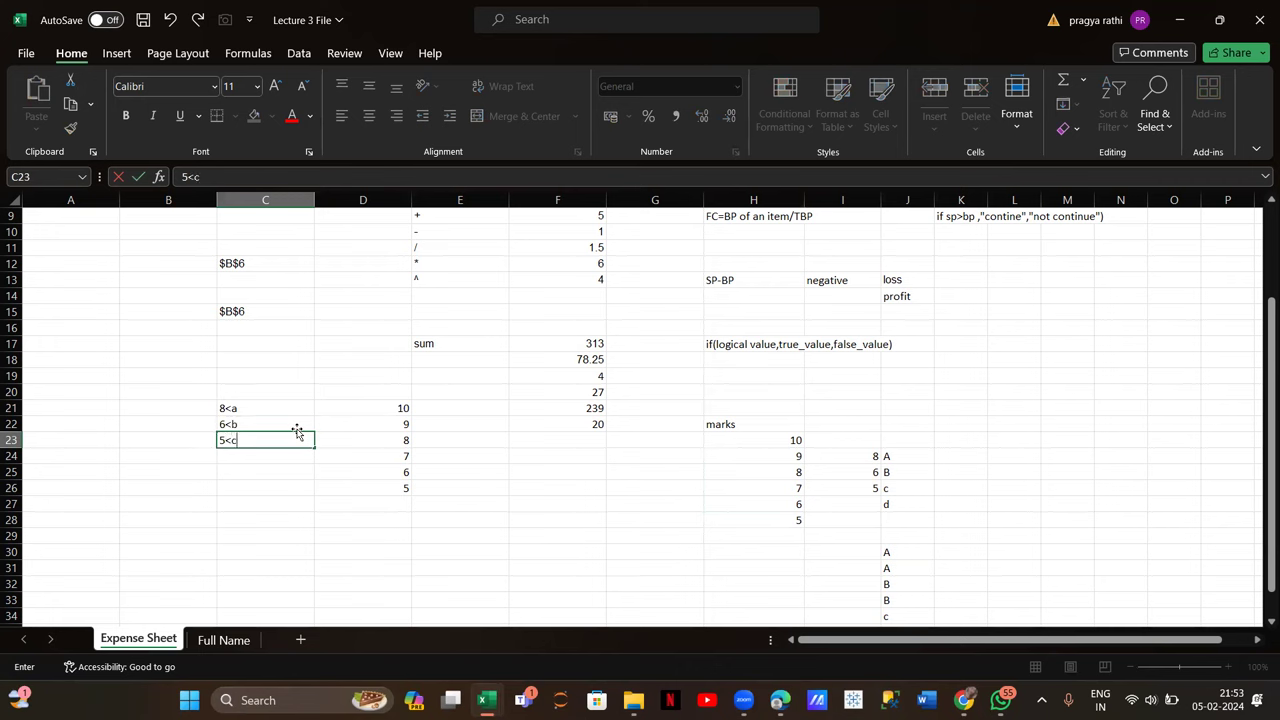
key(Return)
text(d)
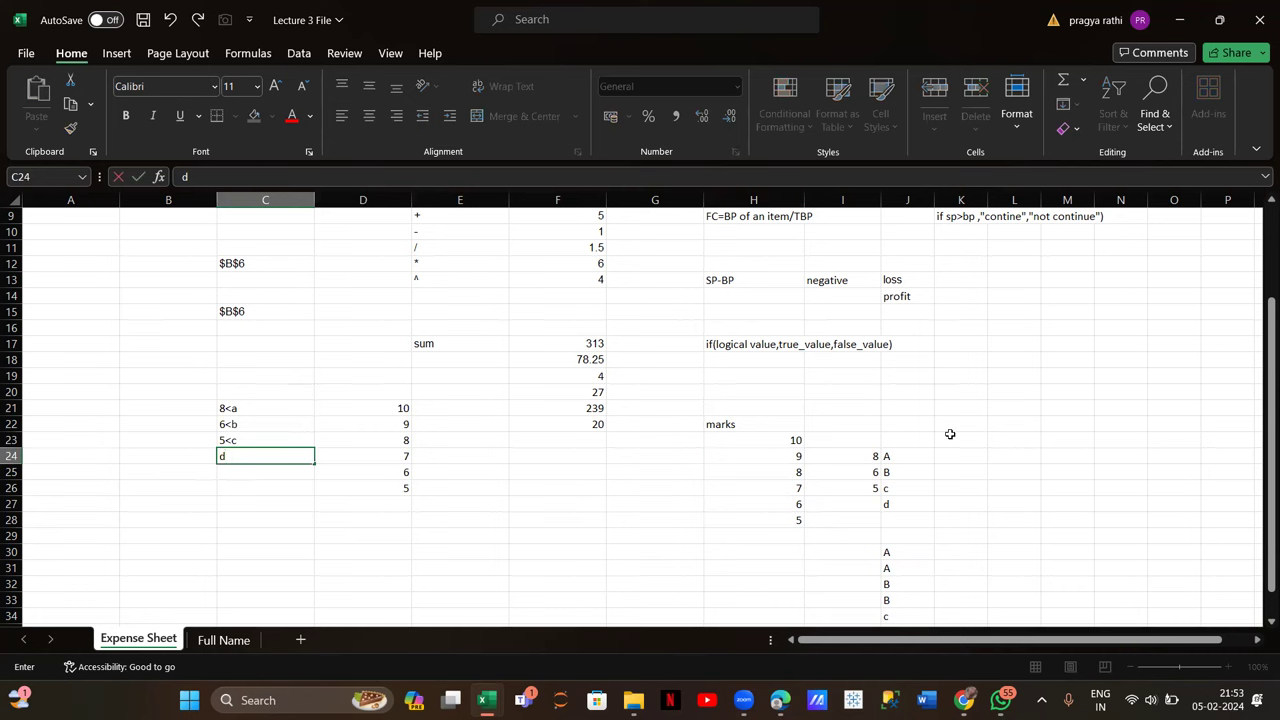
click(262, 505)
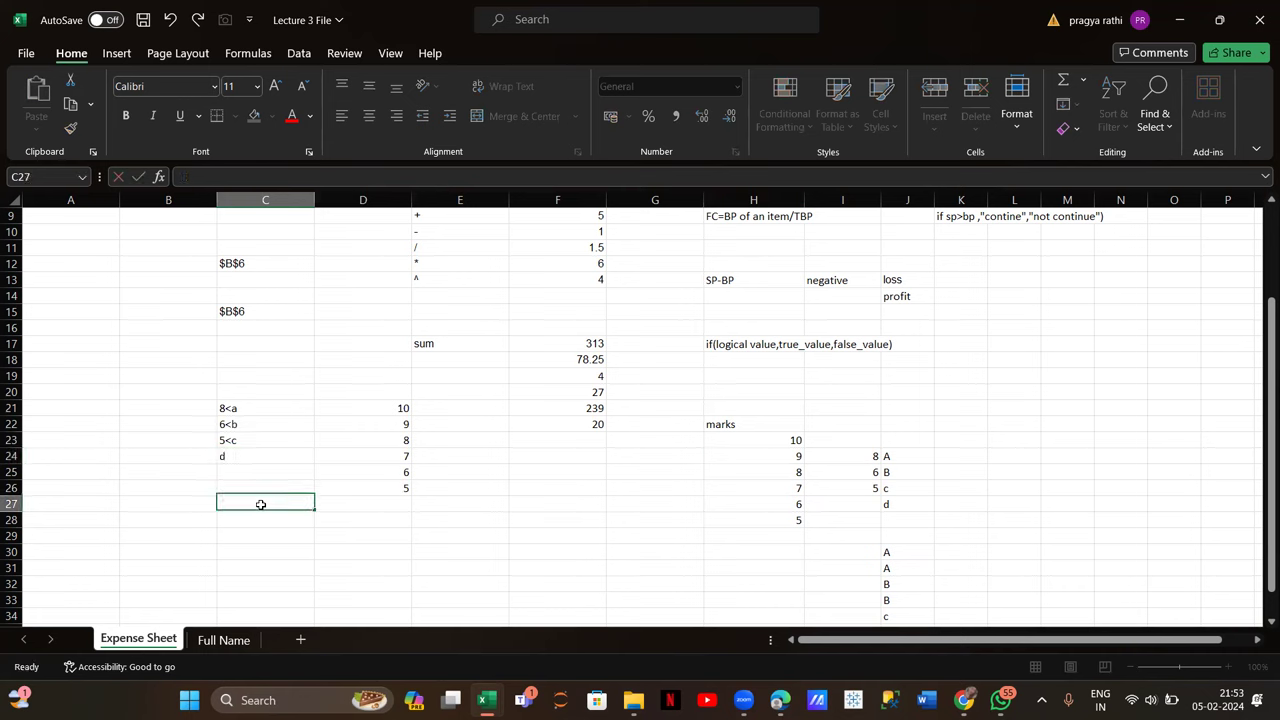
click(453, 408)
Enter =IF(D21>8,"A",IF(D21>6,"b",IF(D21>5,"c","d"))) in E21 and fill it down to E26.
text(=if)
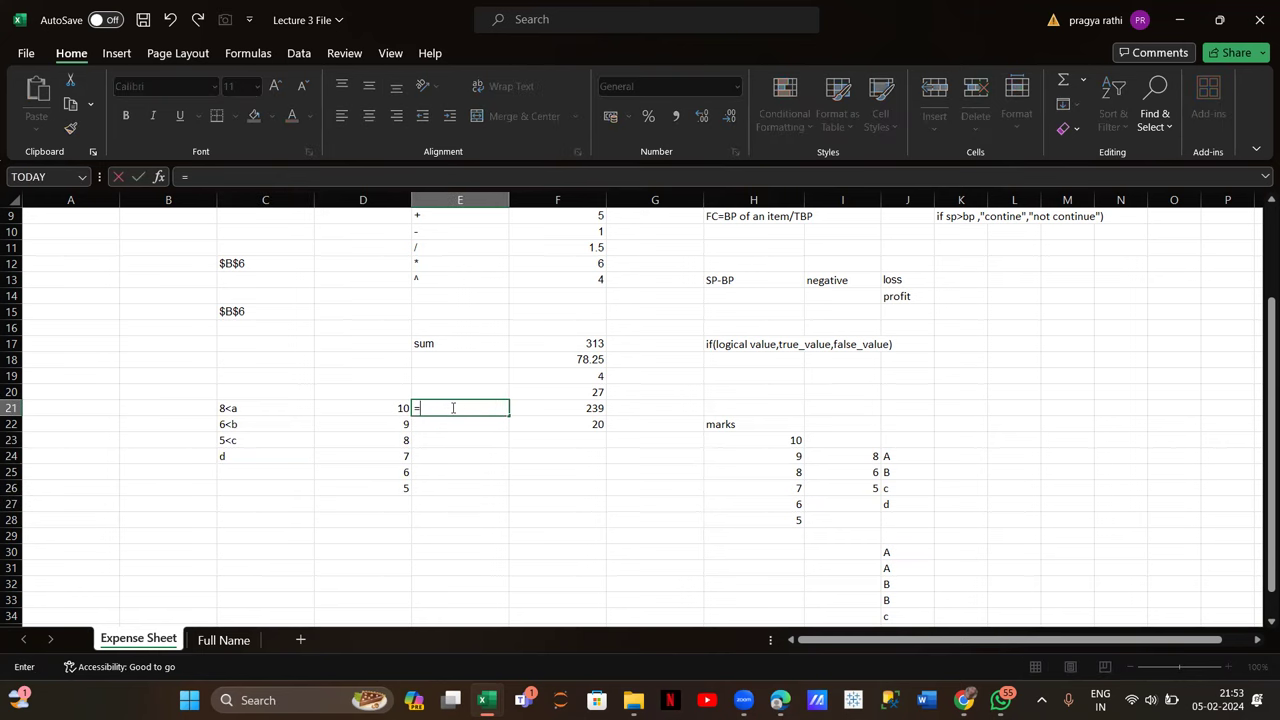
text(()
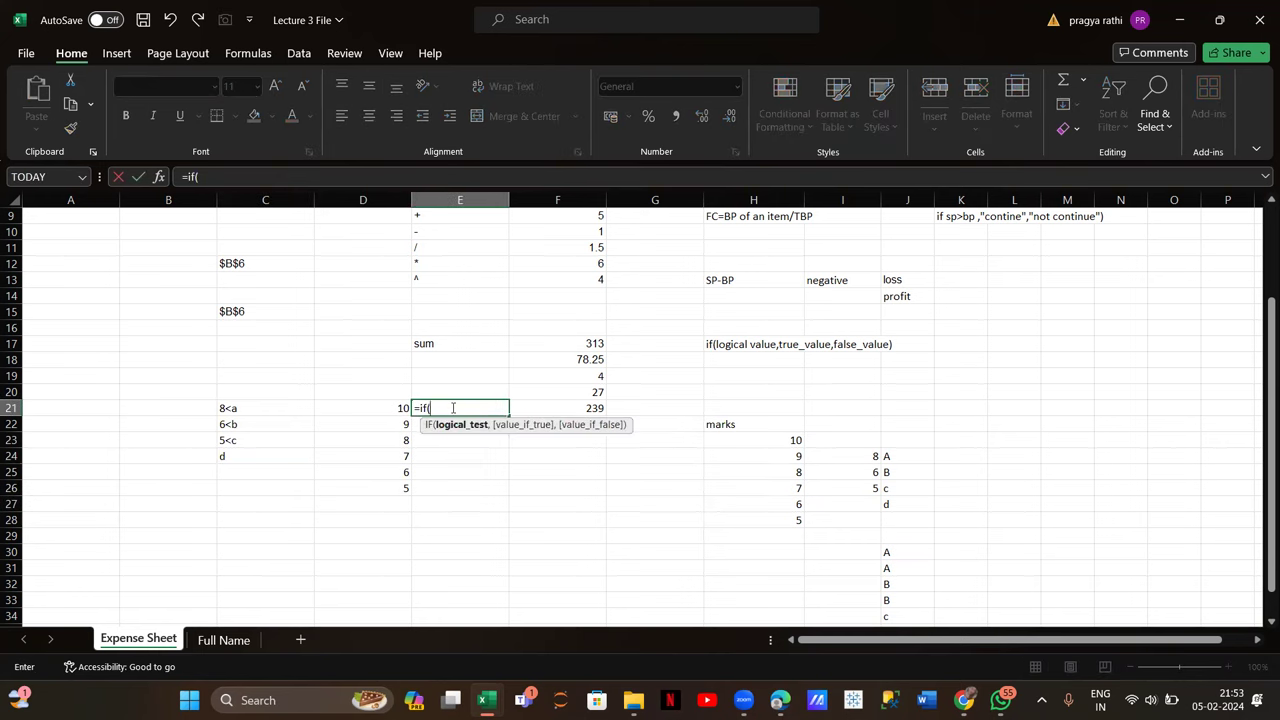
click(396, 408)
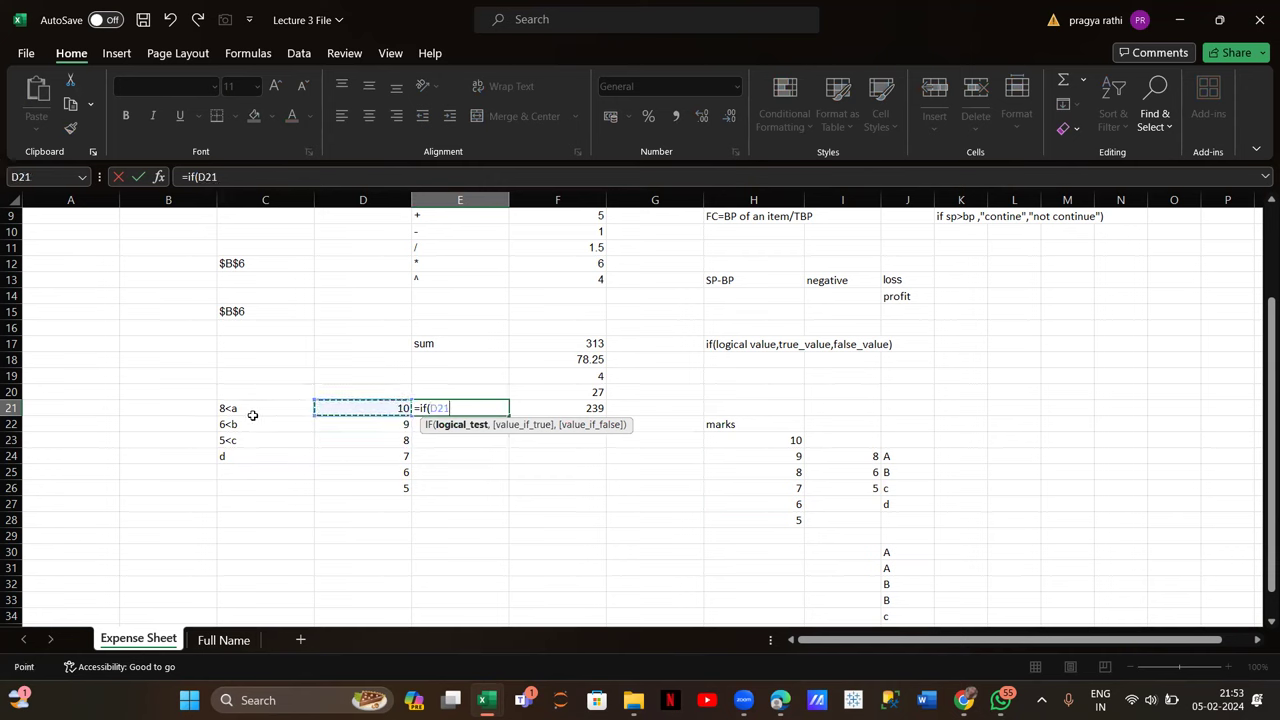
text(>)
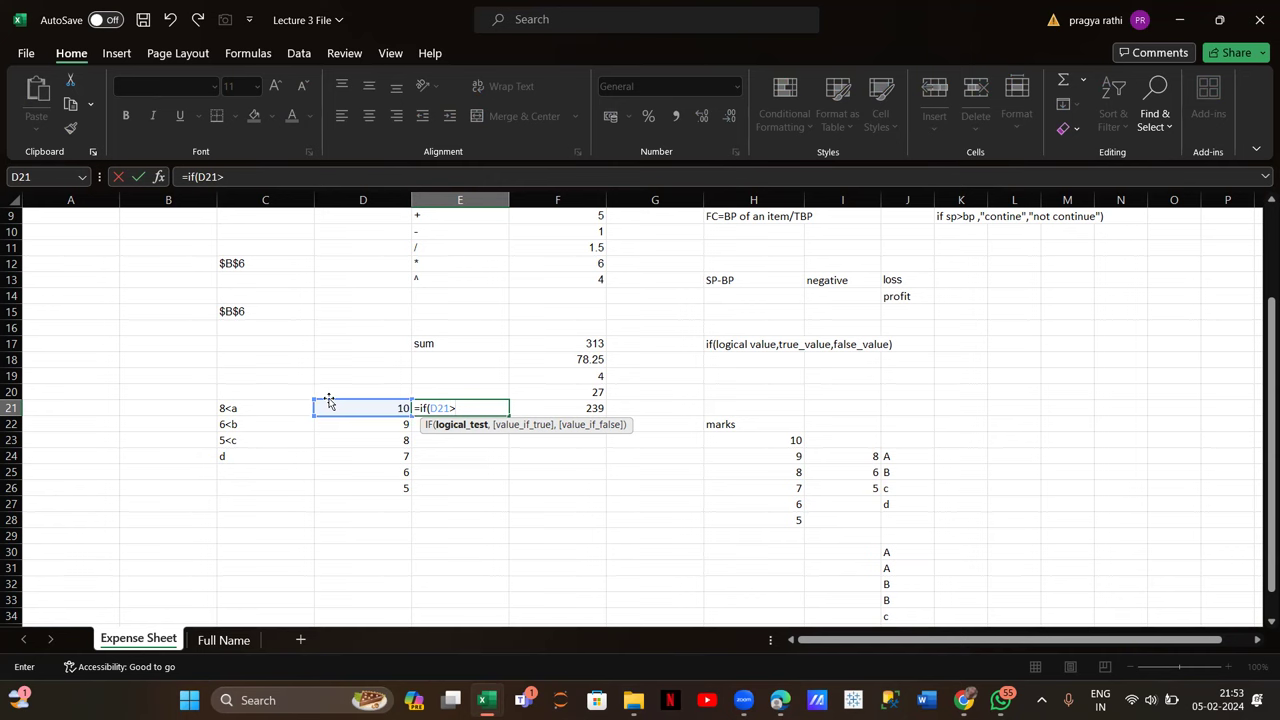
text(8,)
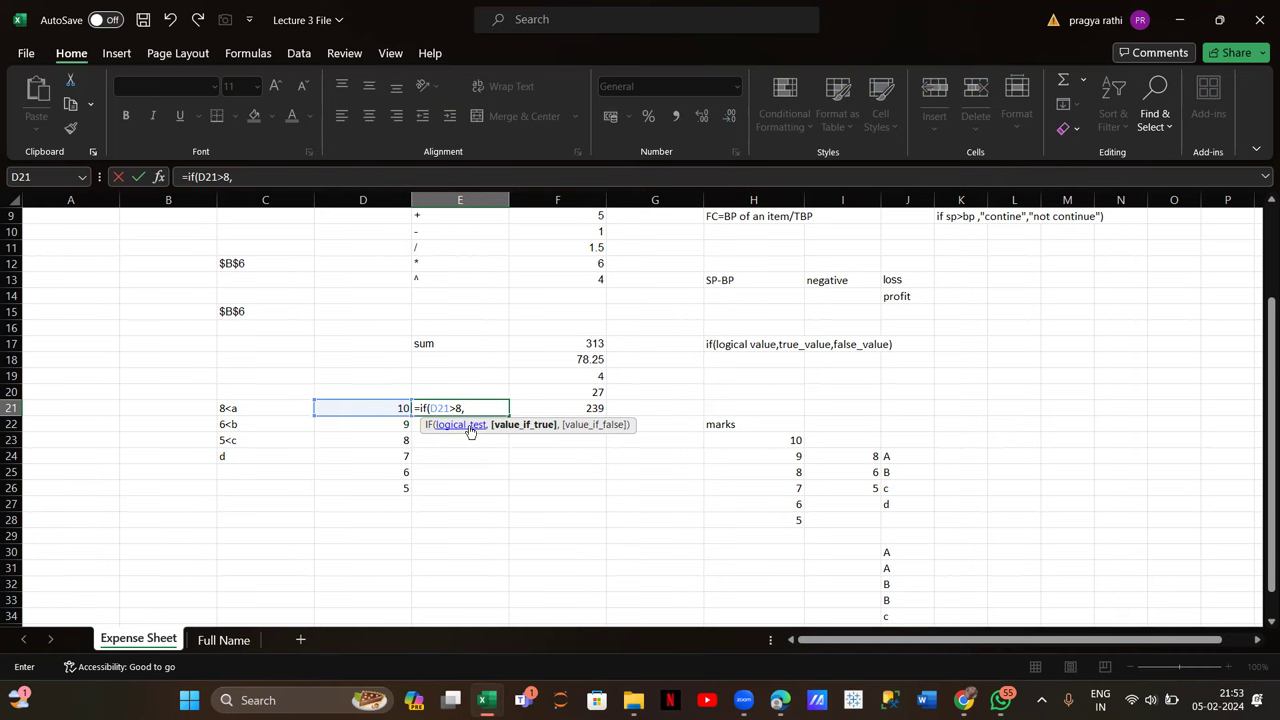
text("A",)
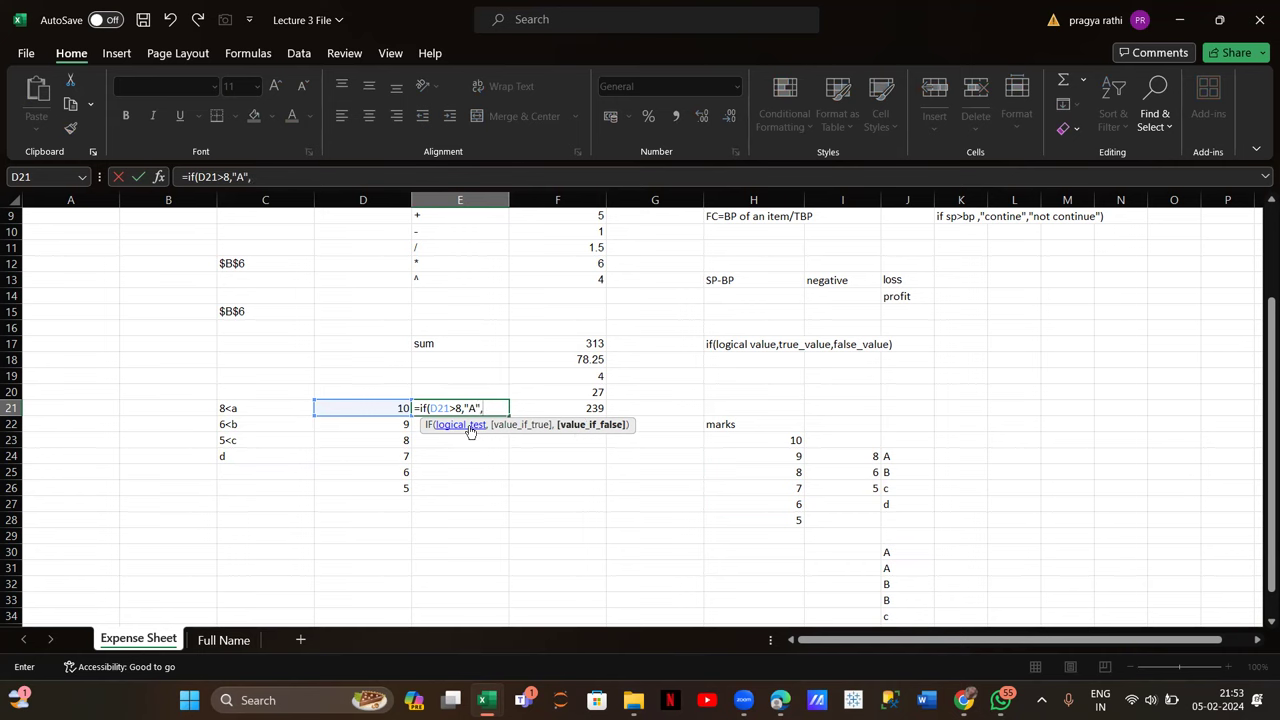
text(if()
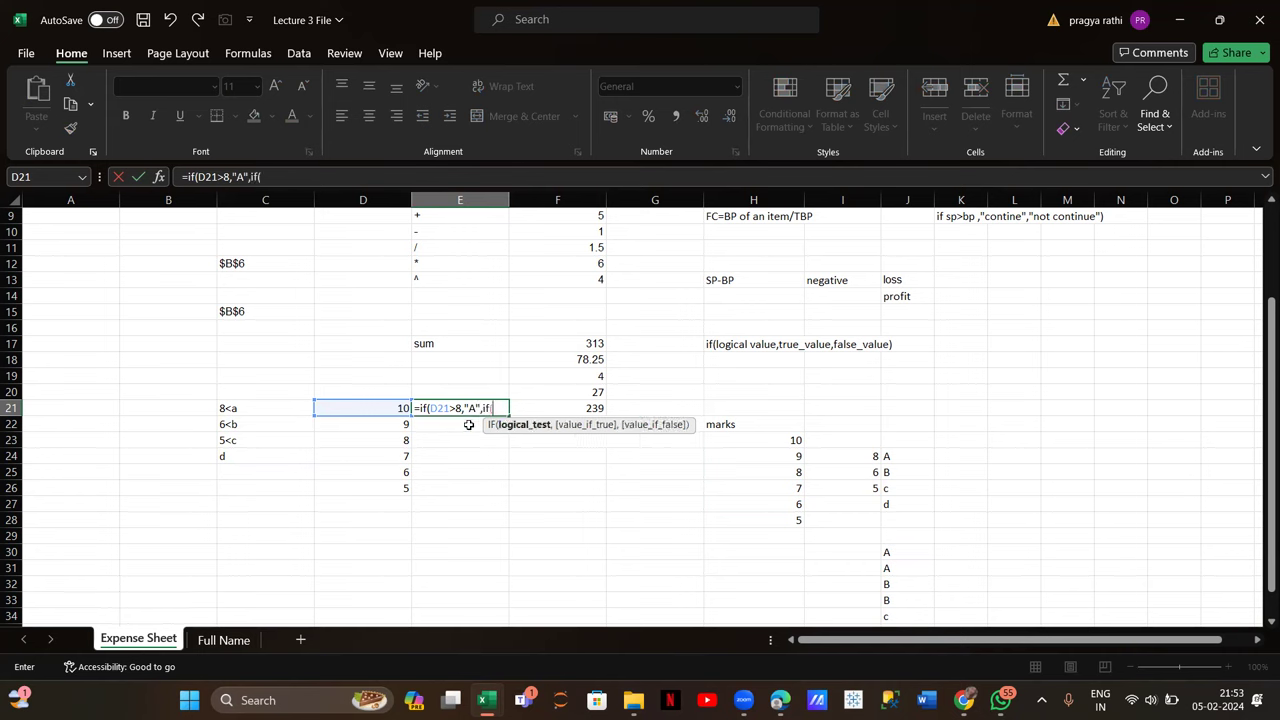
click(388, 407)
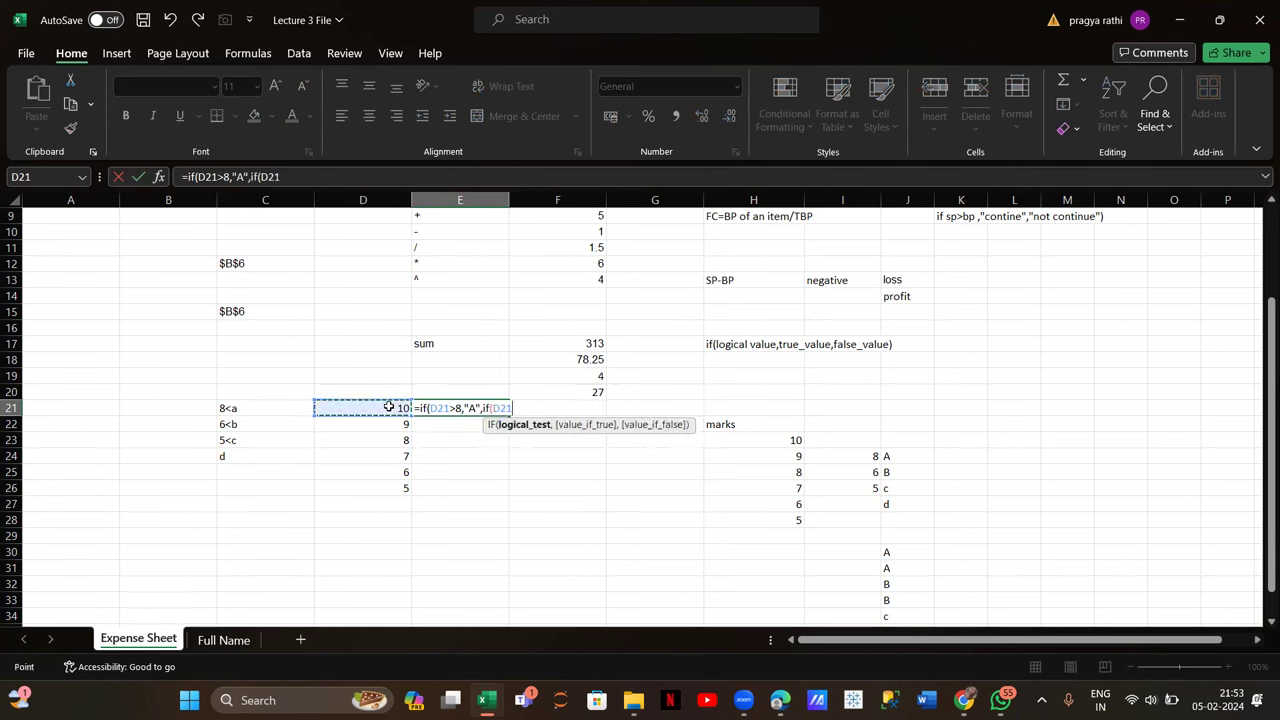
text(>6,)
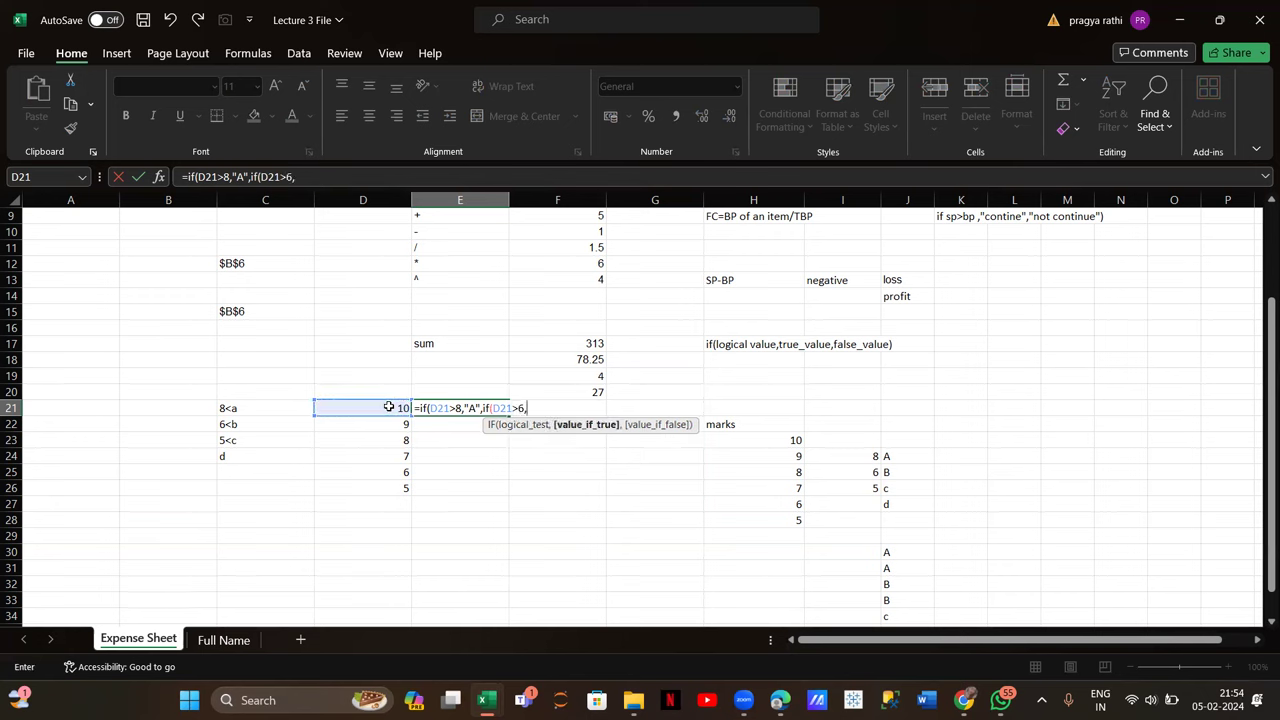
text("b",if()
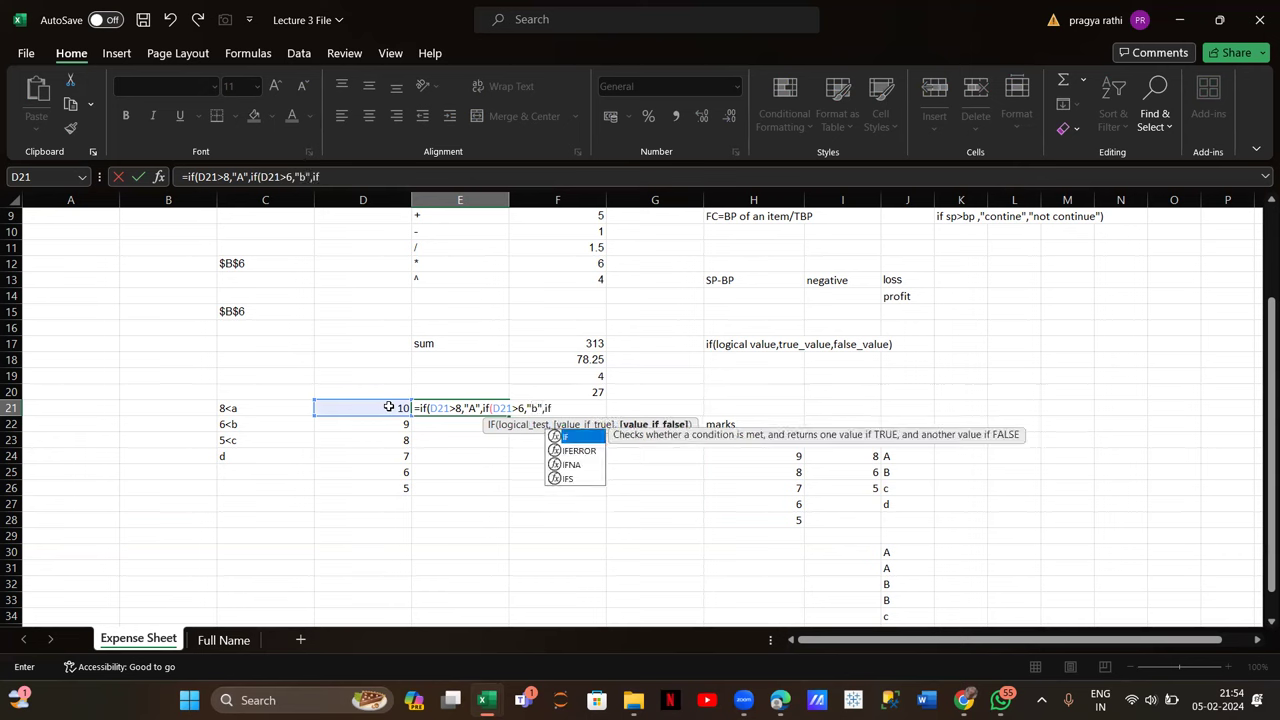
click(389, 407)
text(>5,"c")
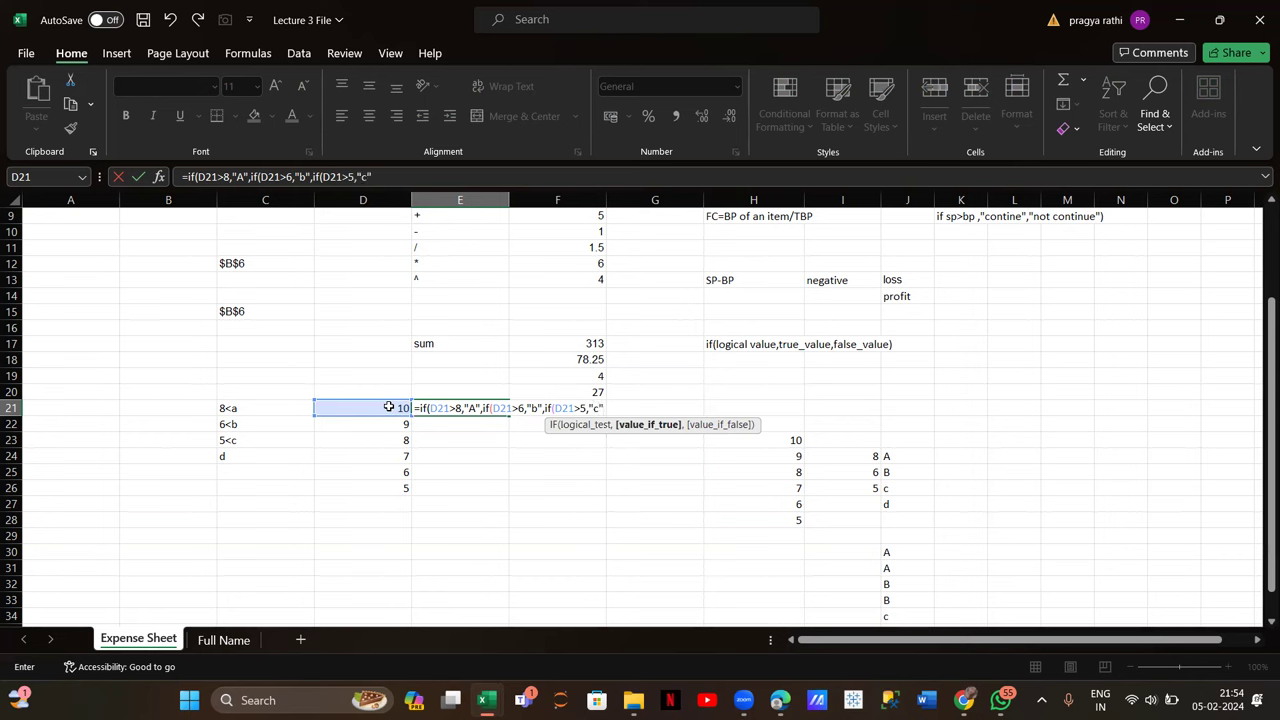
text(<)
text(,"d)
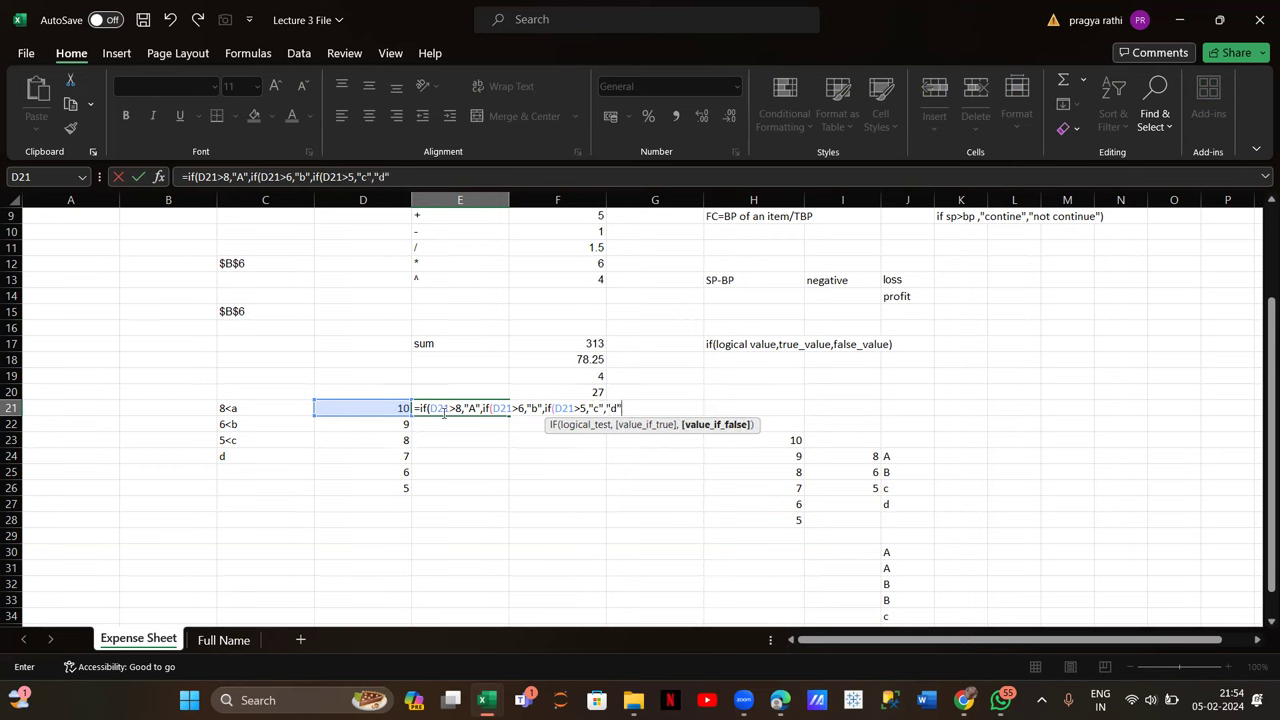
text()))
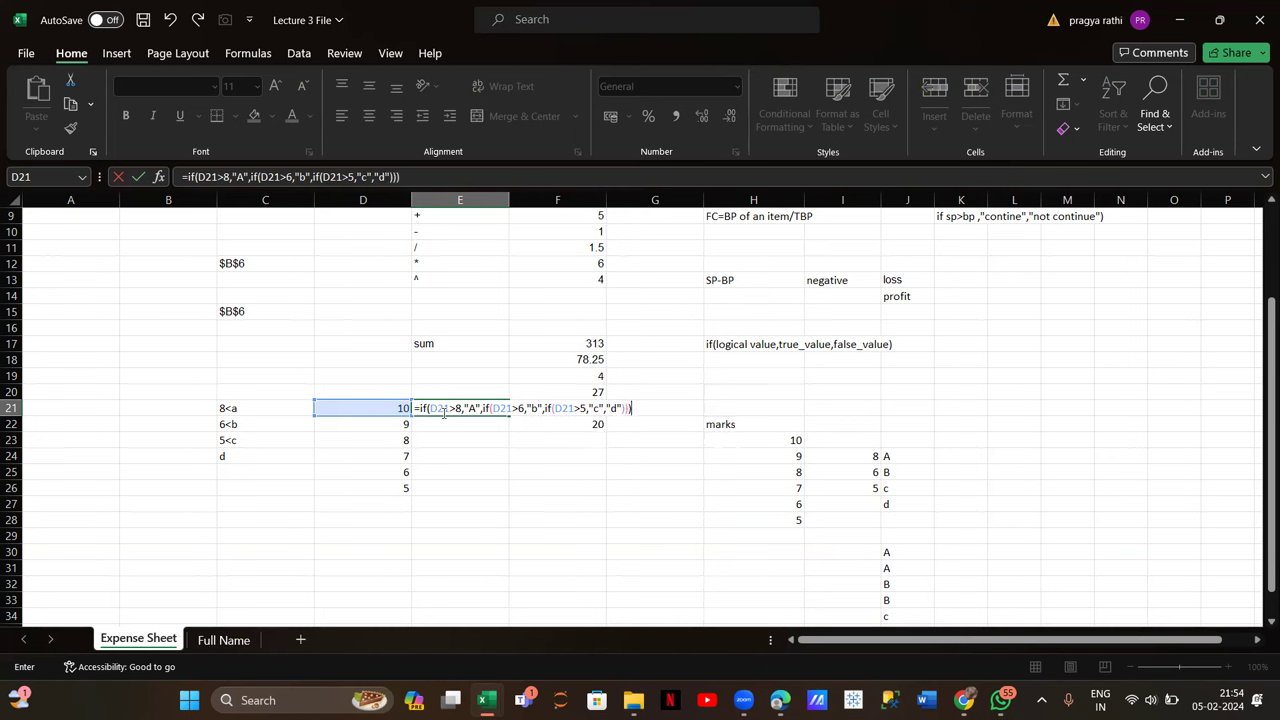
key(Return)
click(443, 408)
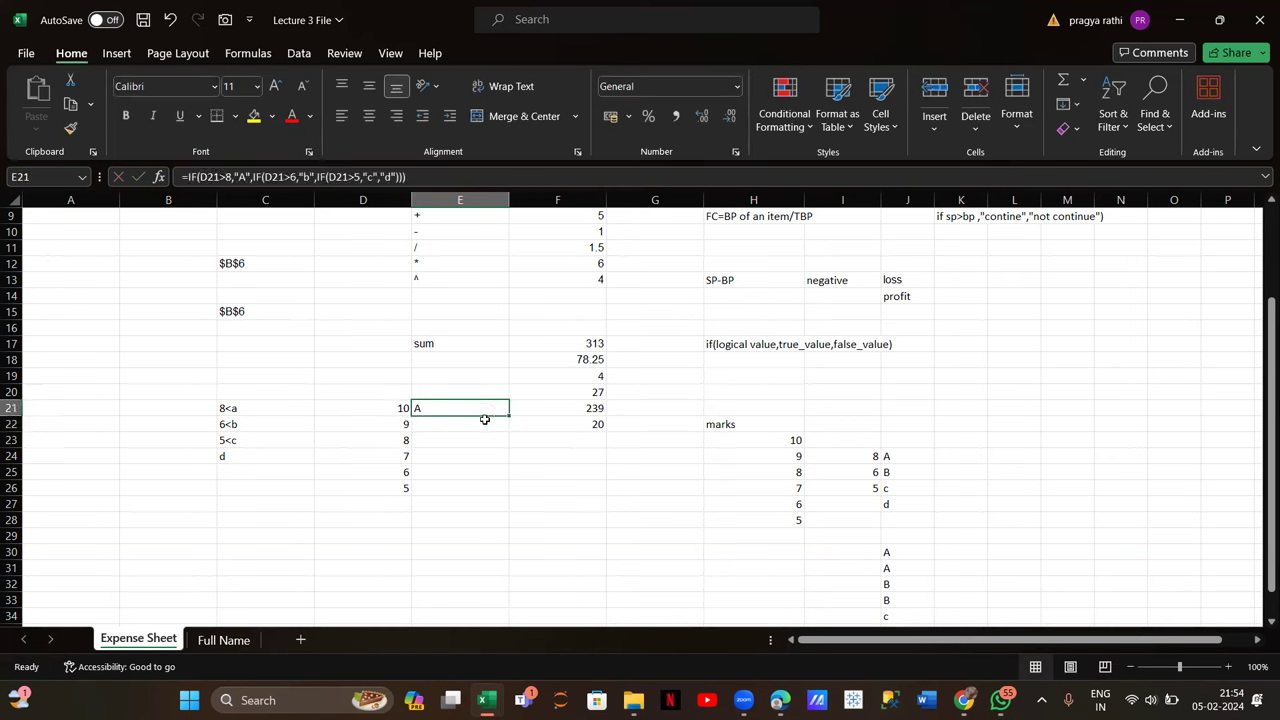
drag(508, 416, 508, 496)
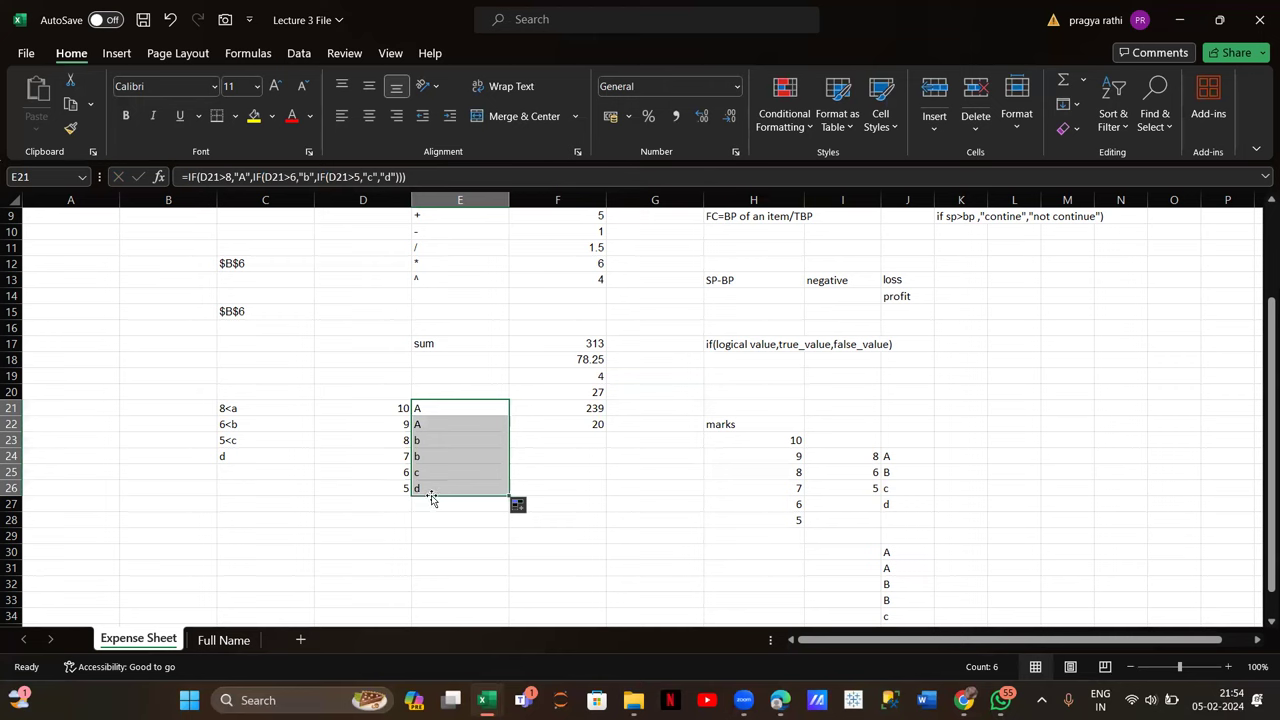
Replace the 7 in D24 with a lower mark to retest its grade in E24.
click(393, 455)
text(5)
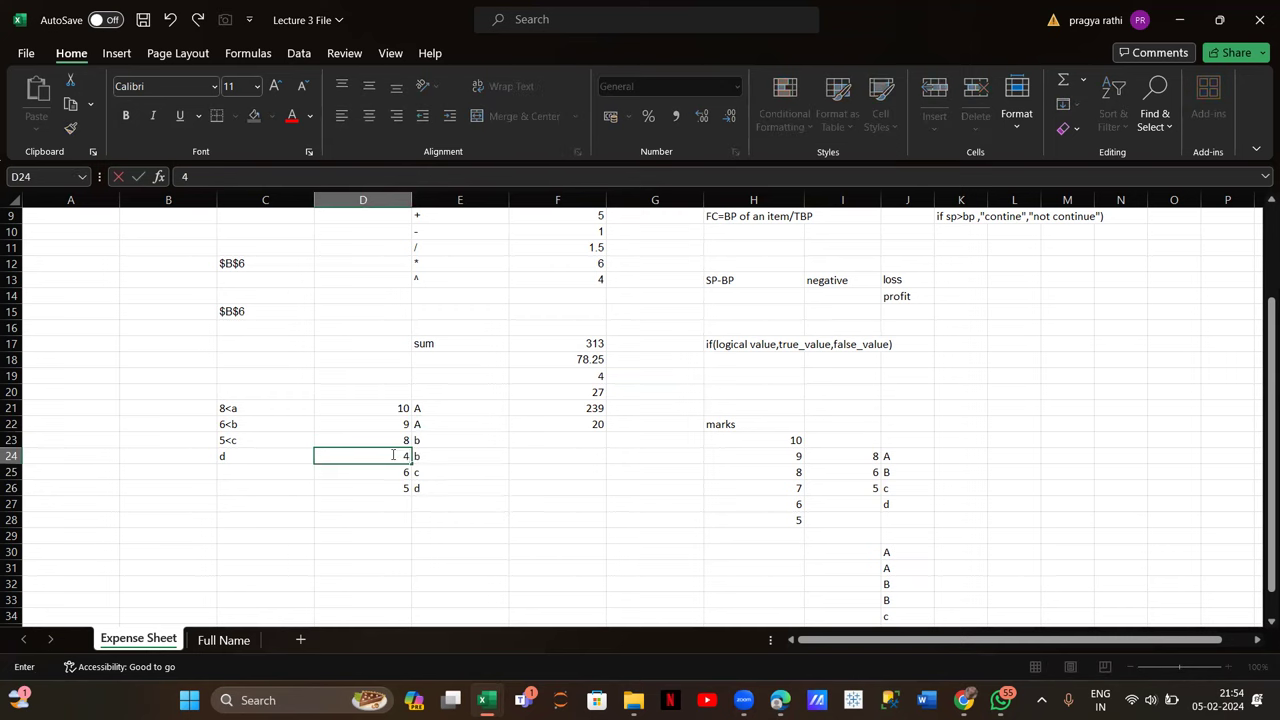
key(Return)
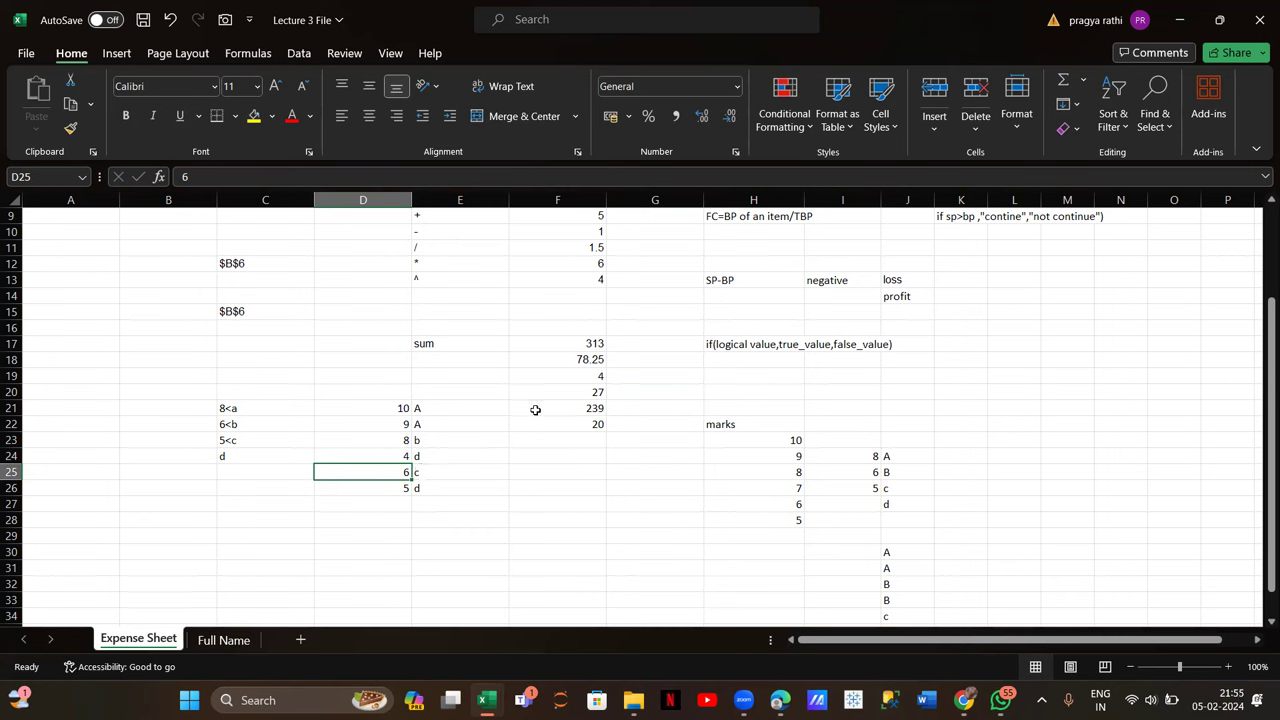
Insert a blank column D so marks shift to E21:E26, then check the adjusted grading formula in F21.
right_click(411, 202)
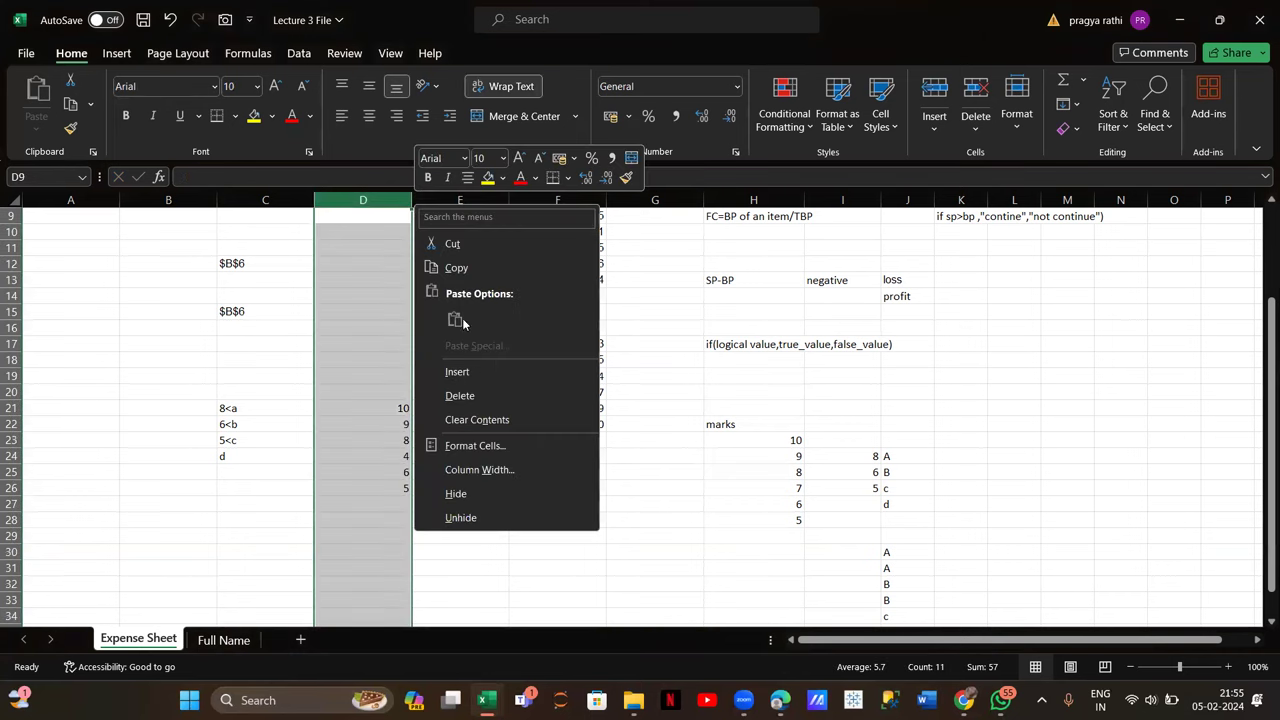
click(466, 378)
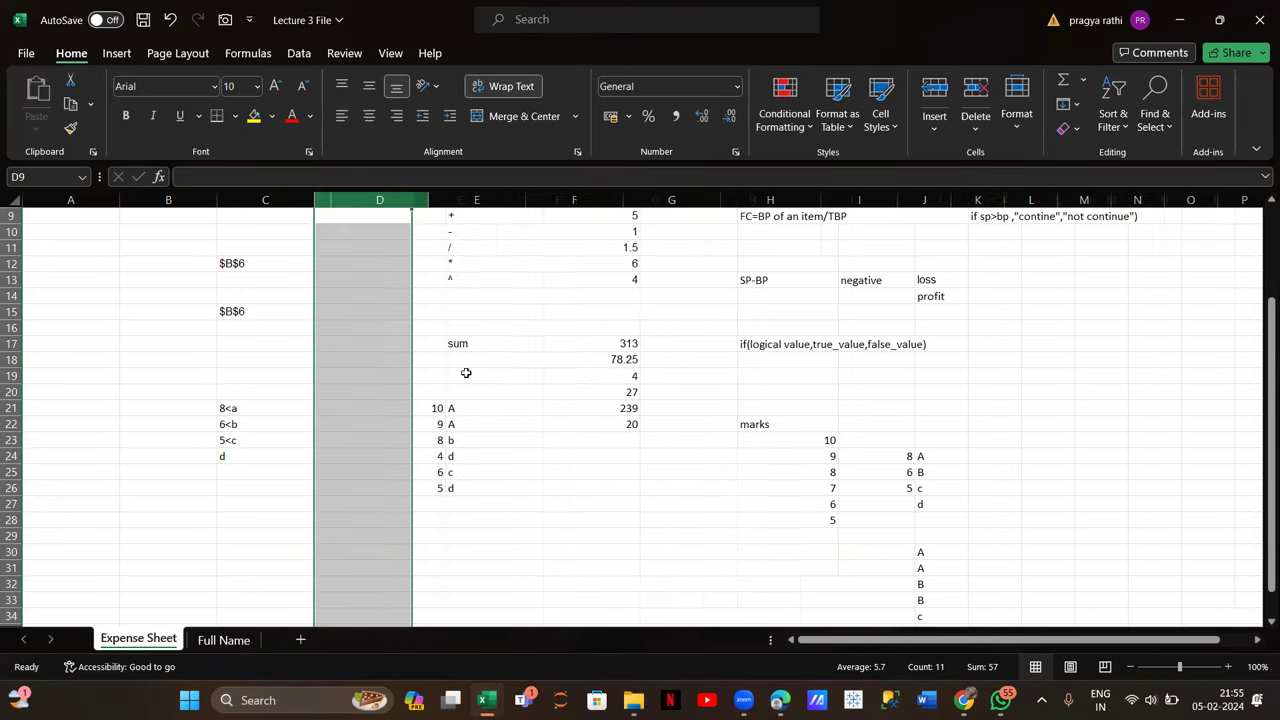
click(349, 409)
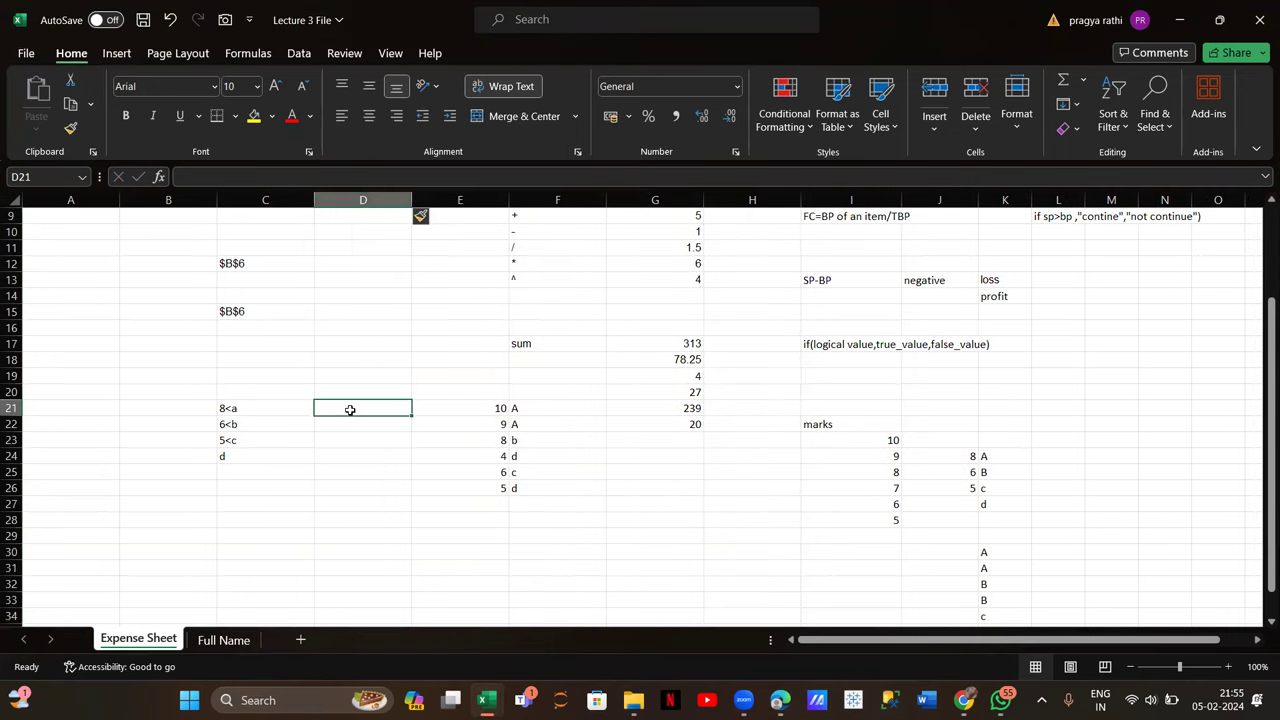
click(528, 412)
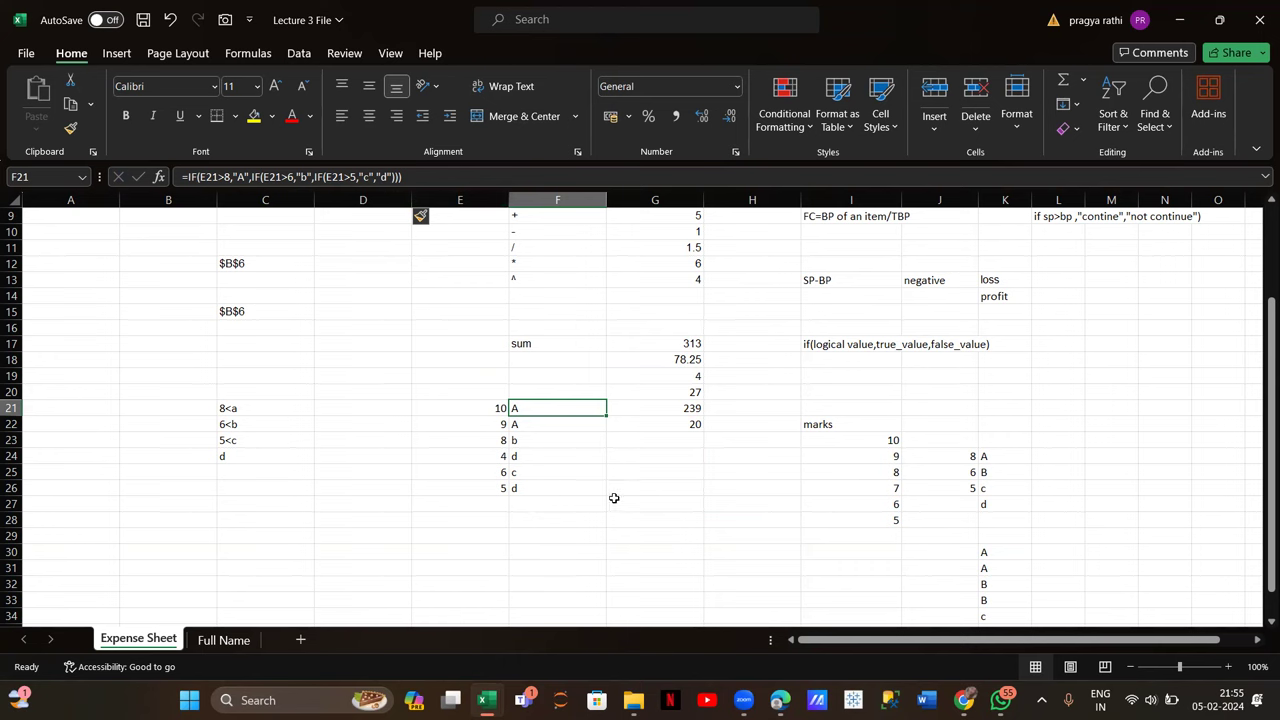
Change the marks in E26, E25 and E24 to -1 and check that each grades d.
click(492, 488)
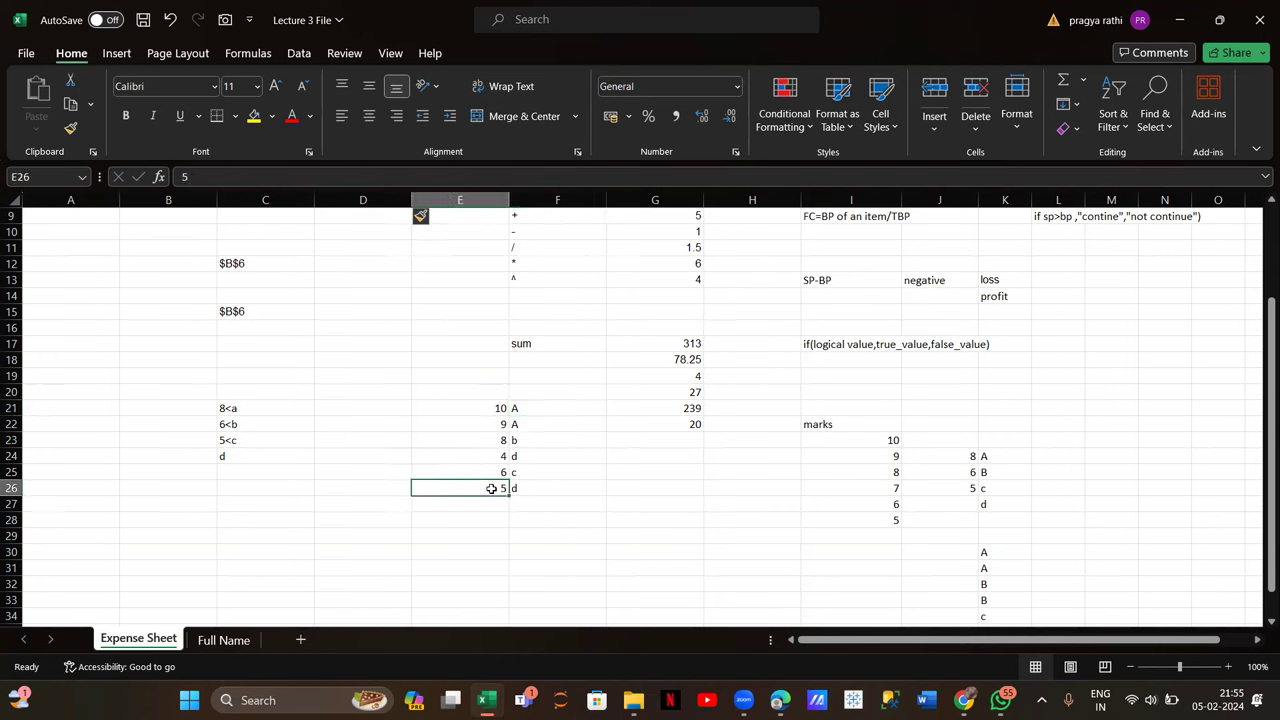
key(BackSpace)
key(Return)
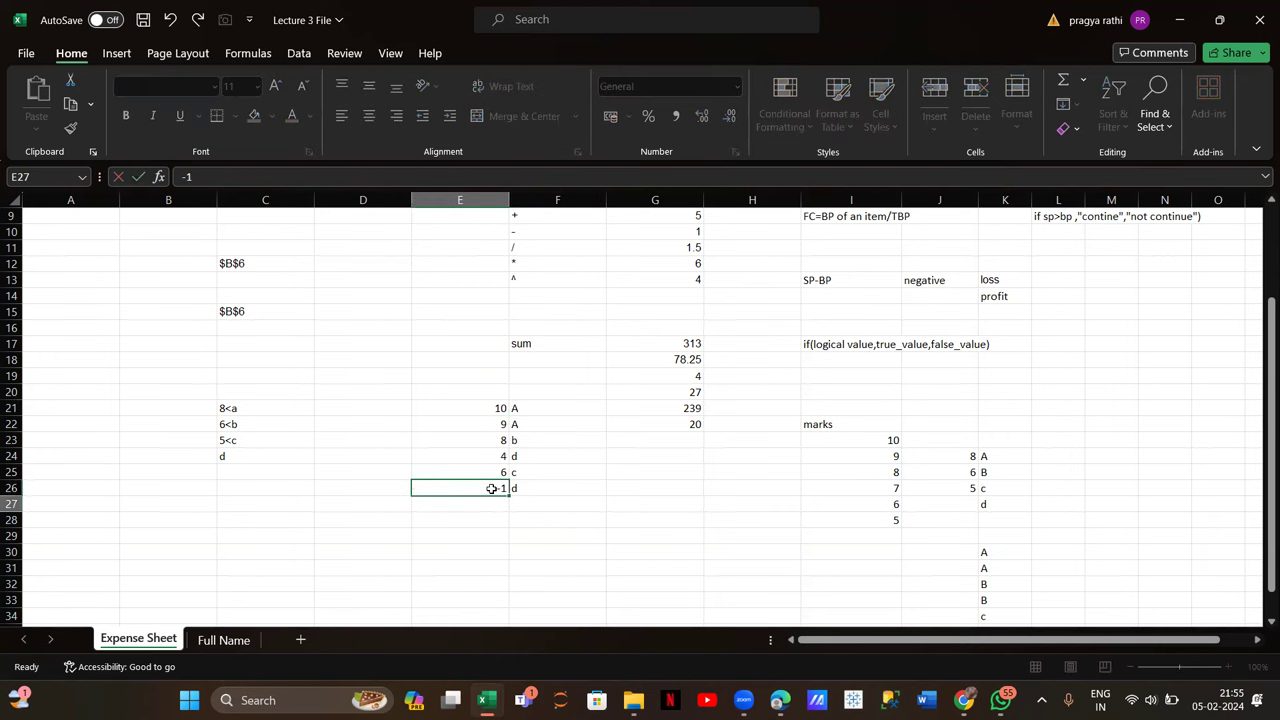
click(484, 469)
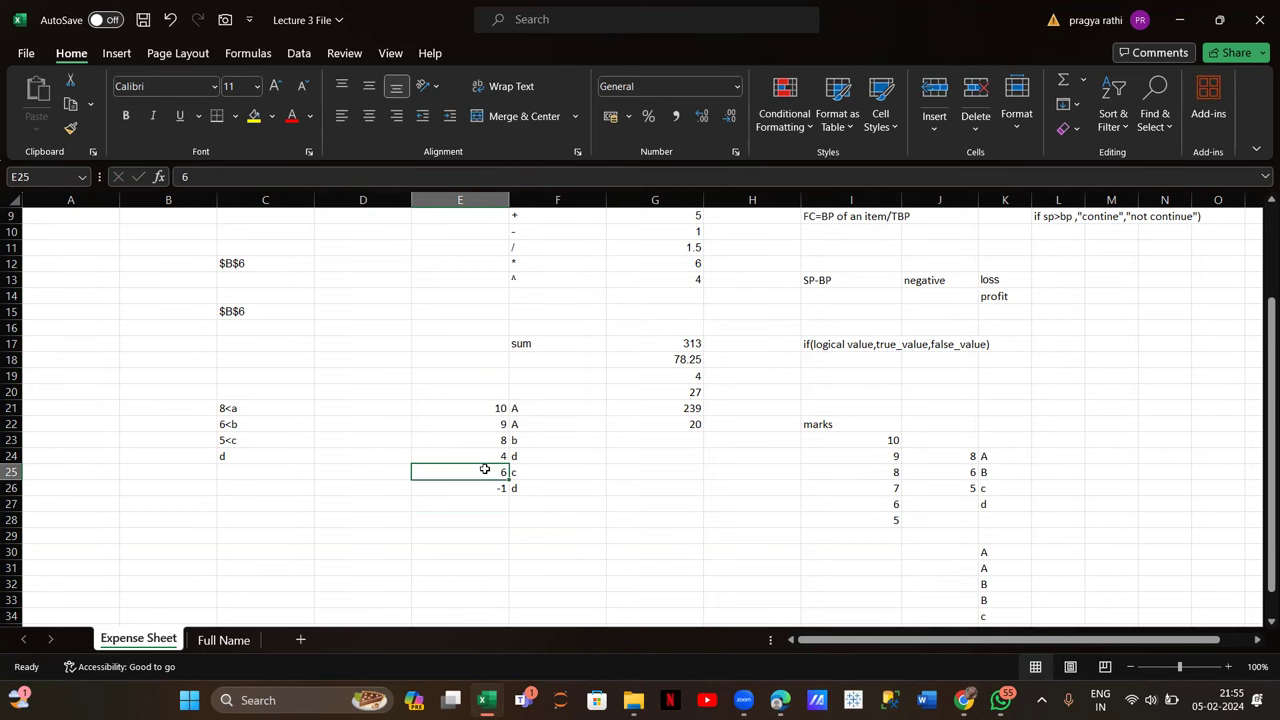
text(-1)
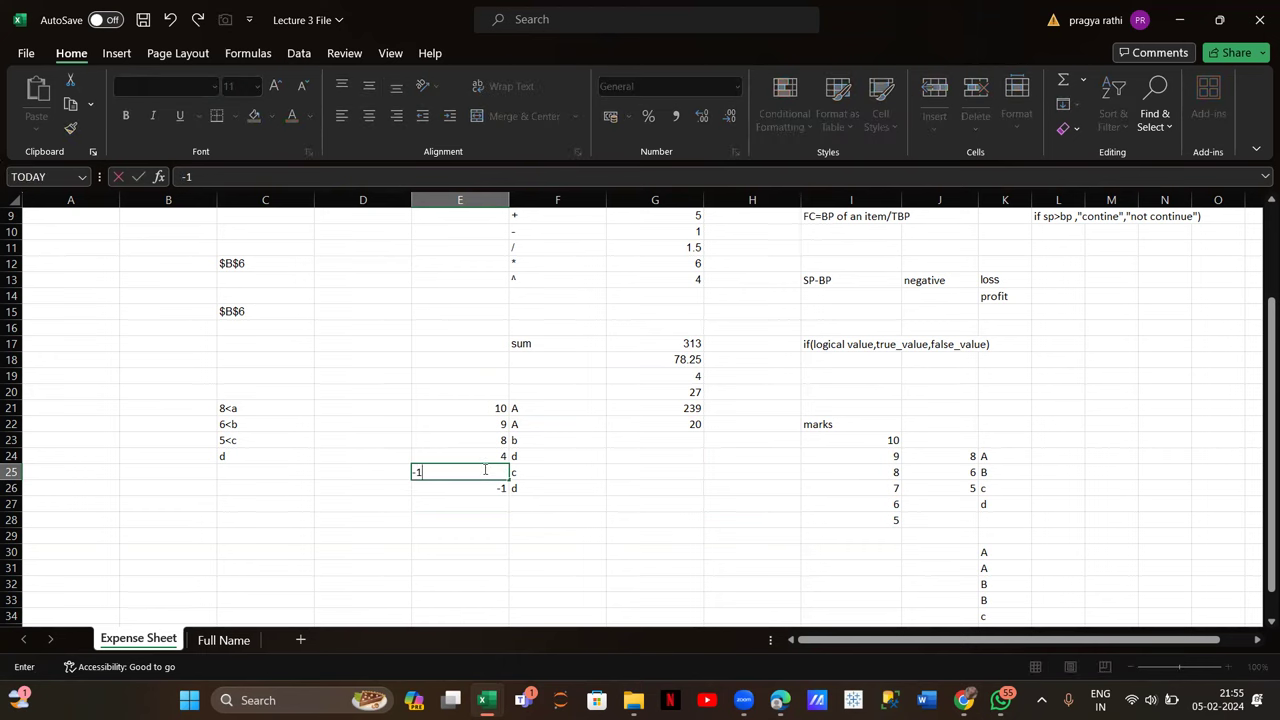
key(Return)
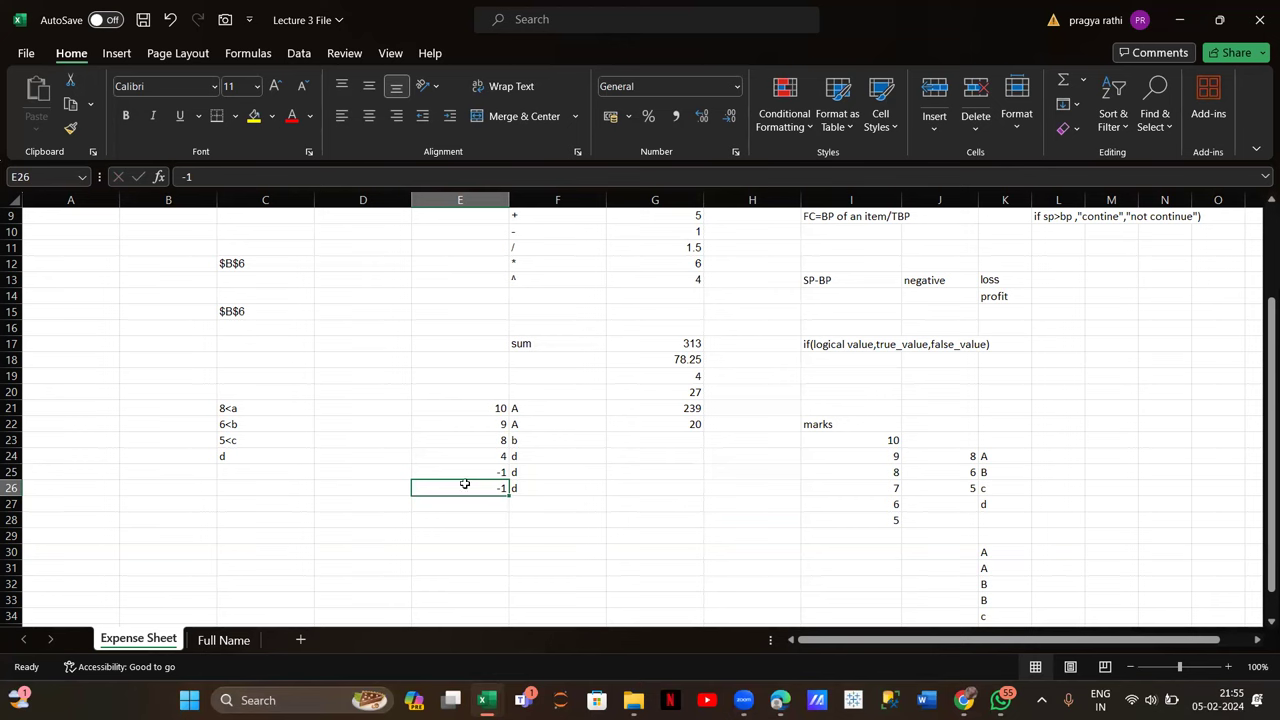
click(371, 408)
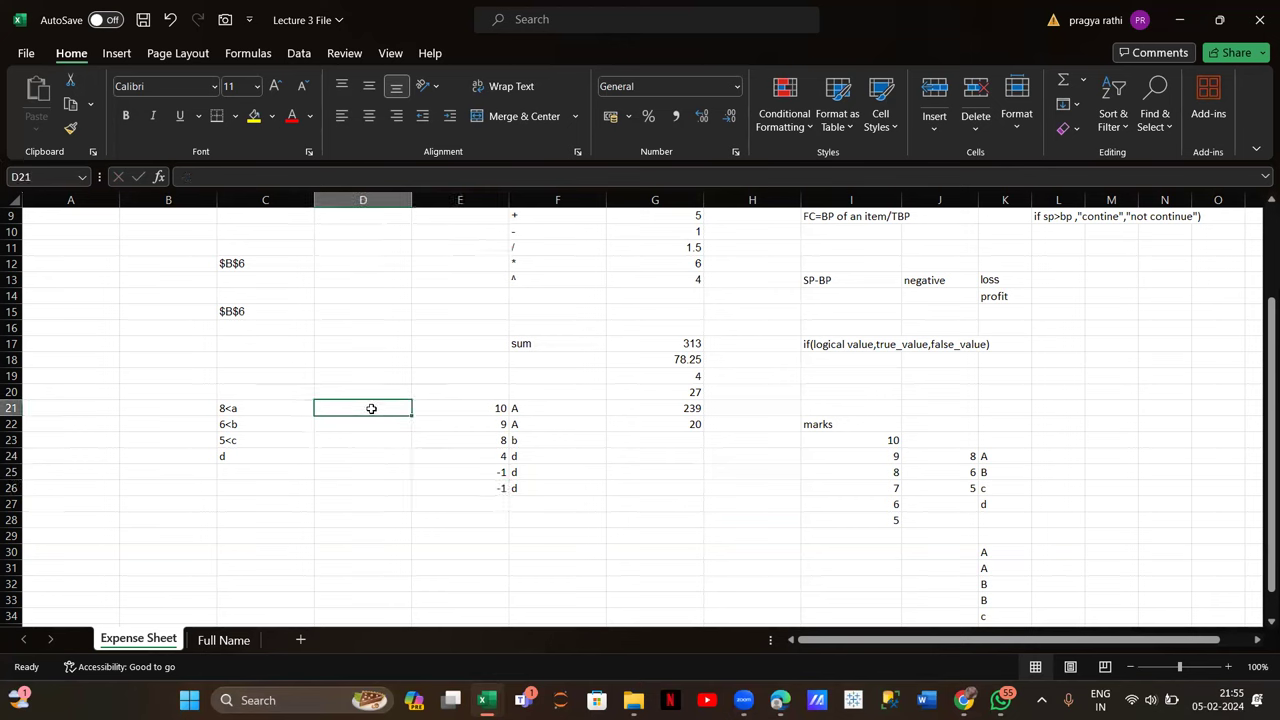
click(493, 456)
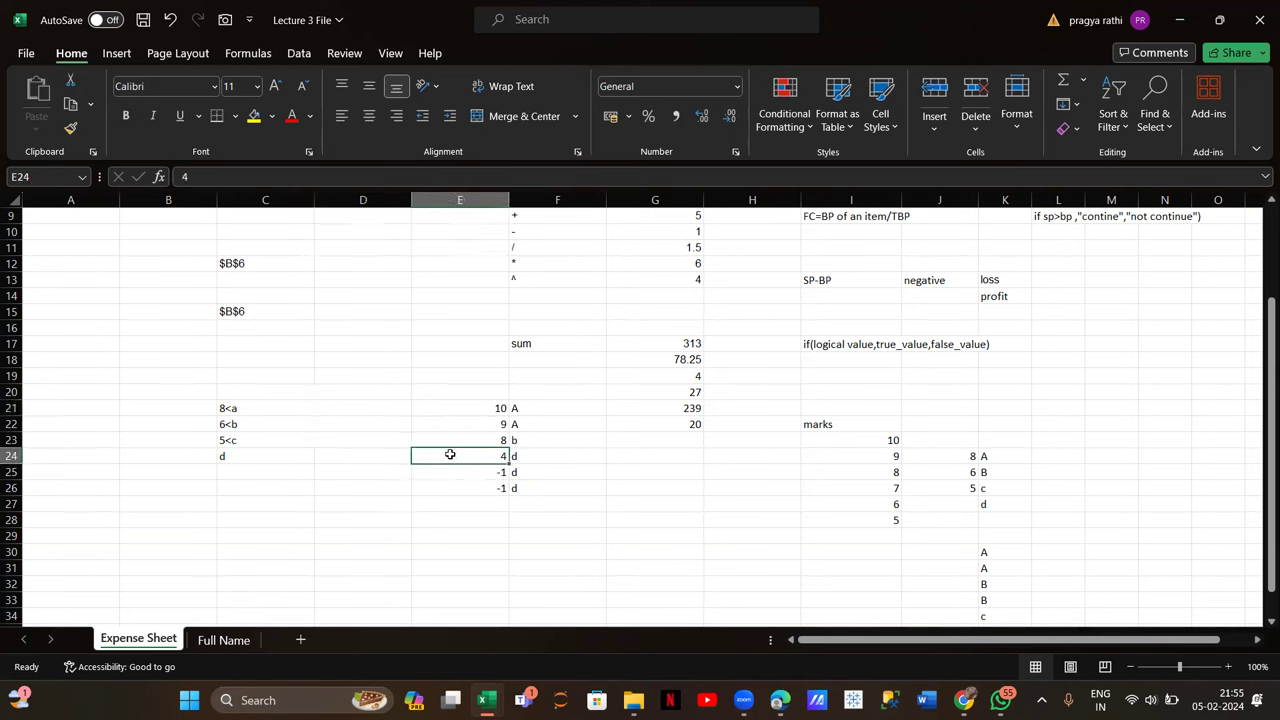
text(-1)
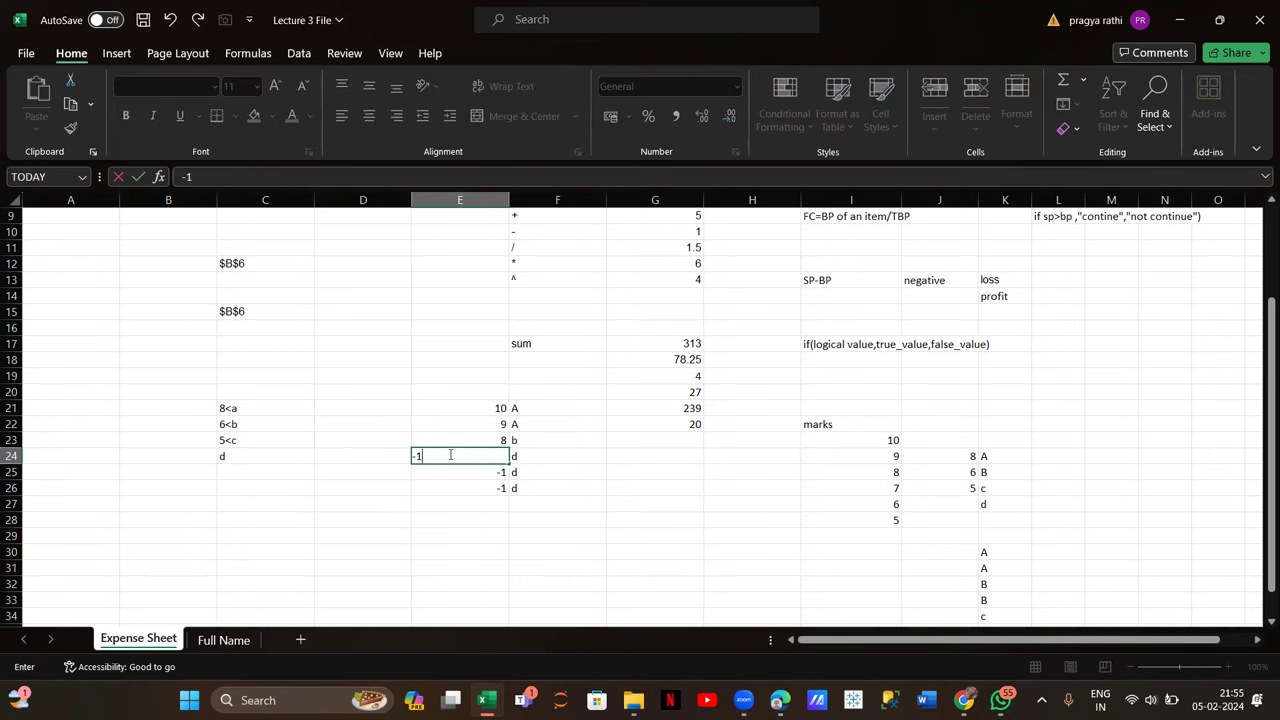
key(Return)
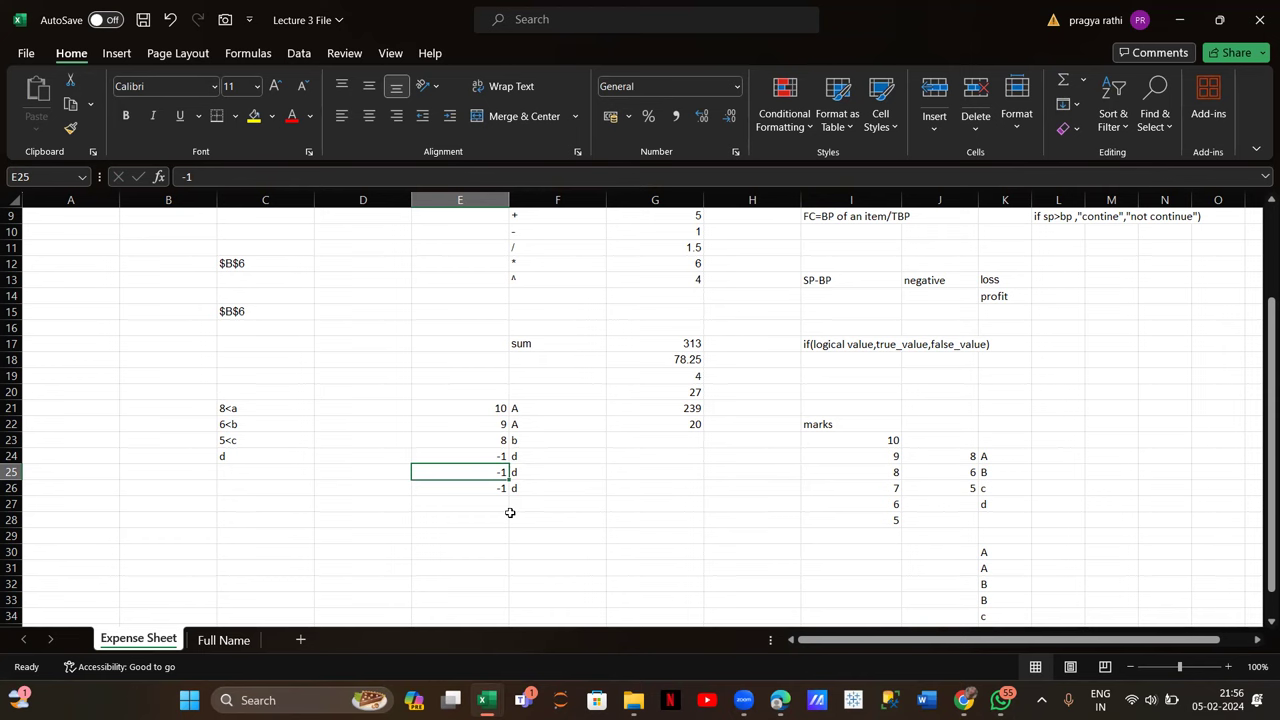
Begin an IFS formula in D21 that tests E21 and returns "a".
click(535, 412)
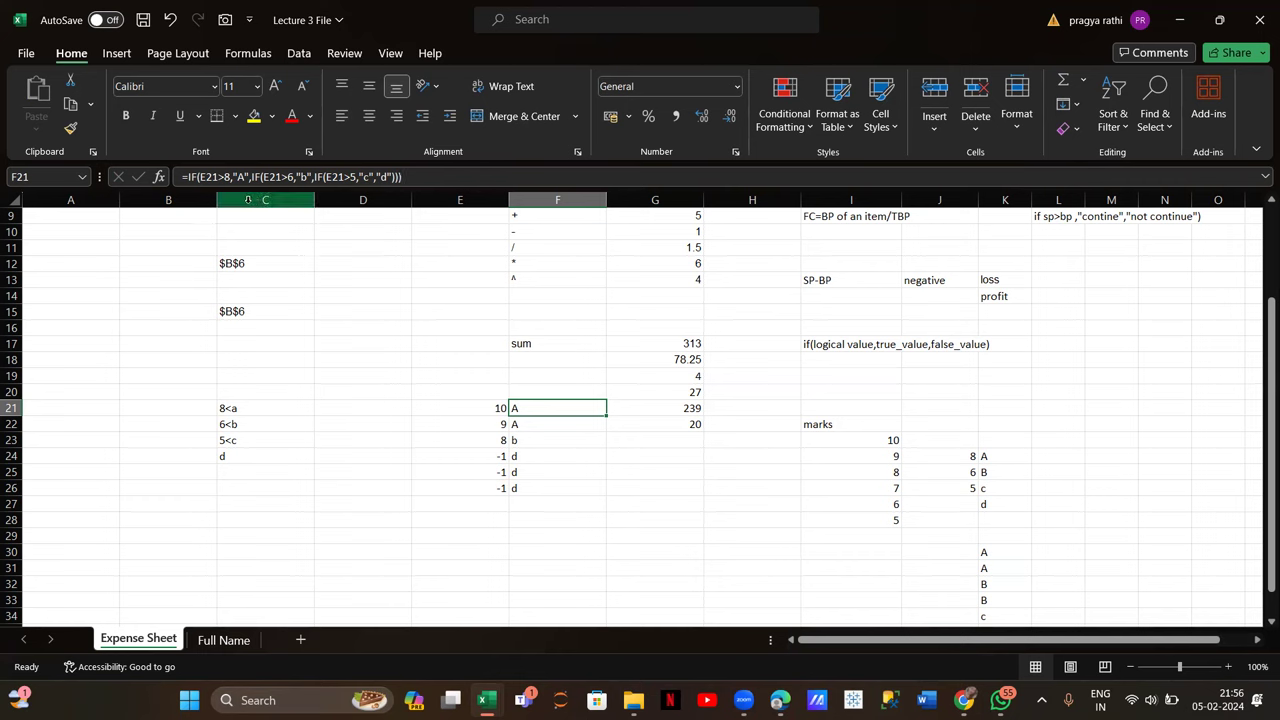
click(342, 407)
text(=i)
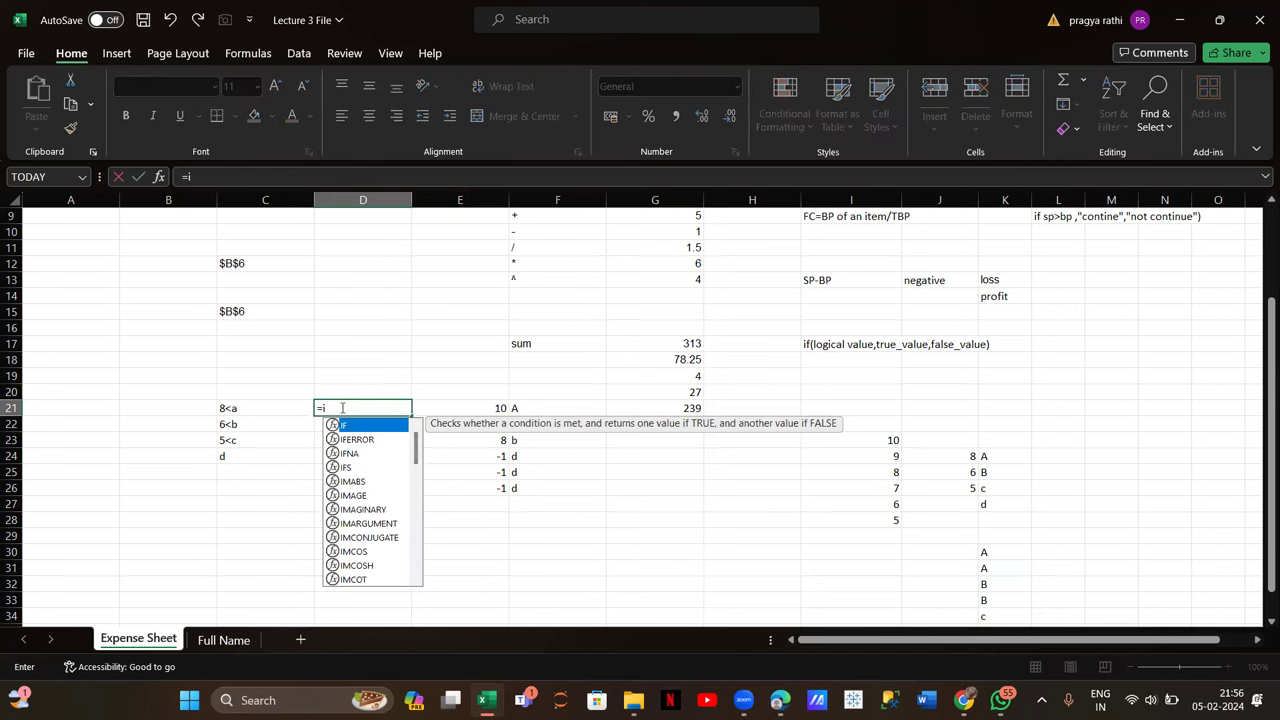
text(fs()
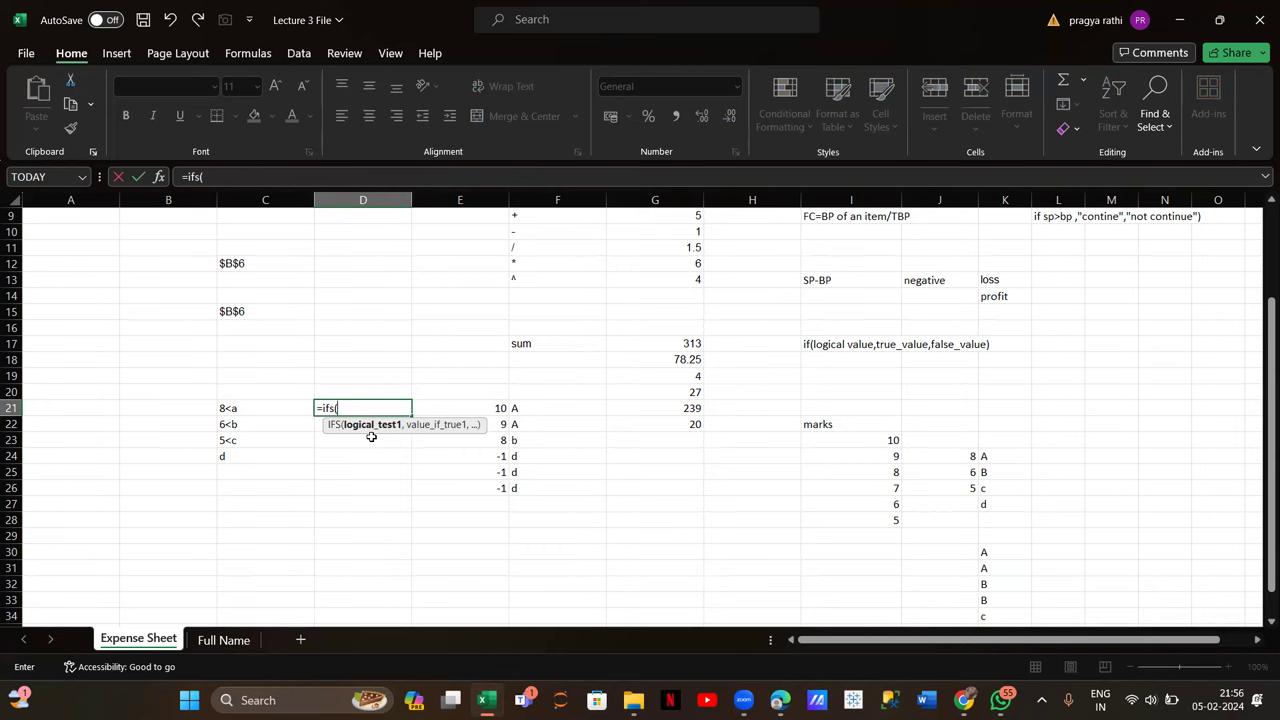
click(467, 410)
text(<)
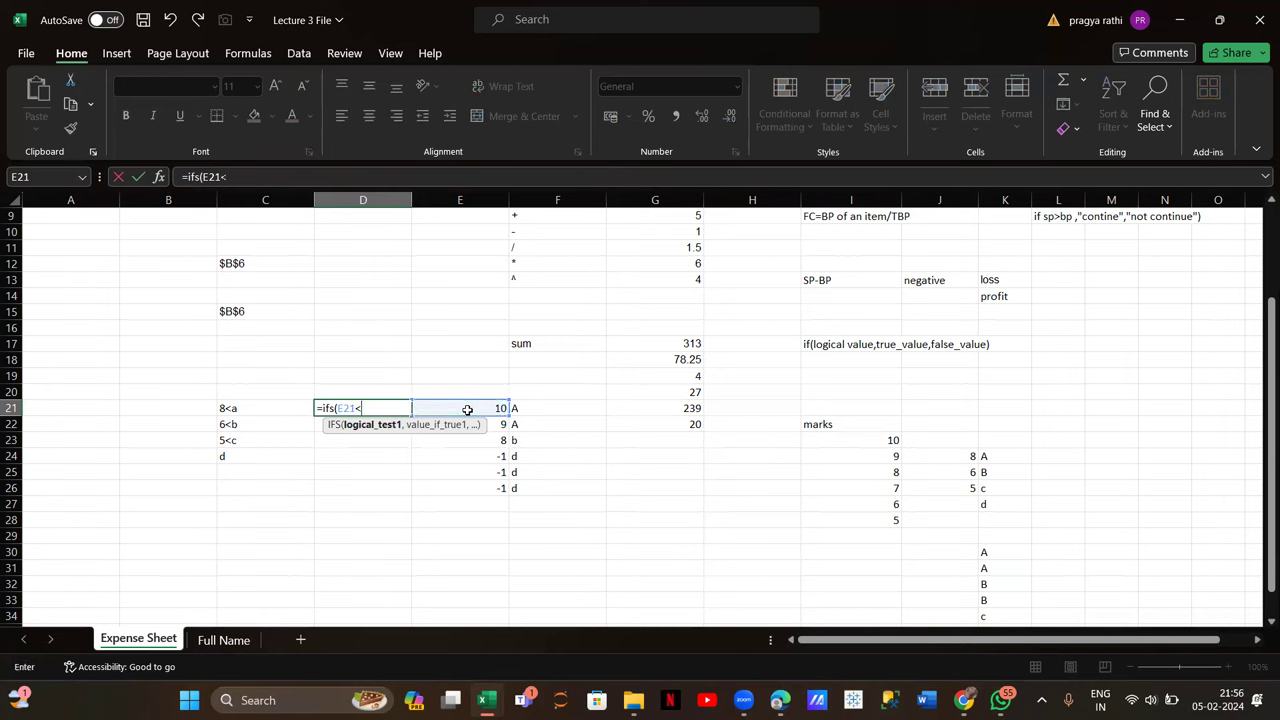
key(BackSpace)
text(,)
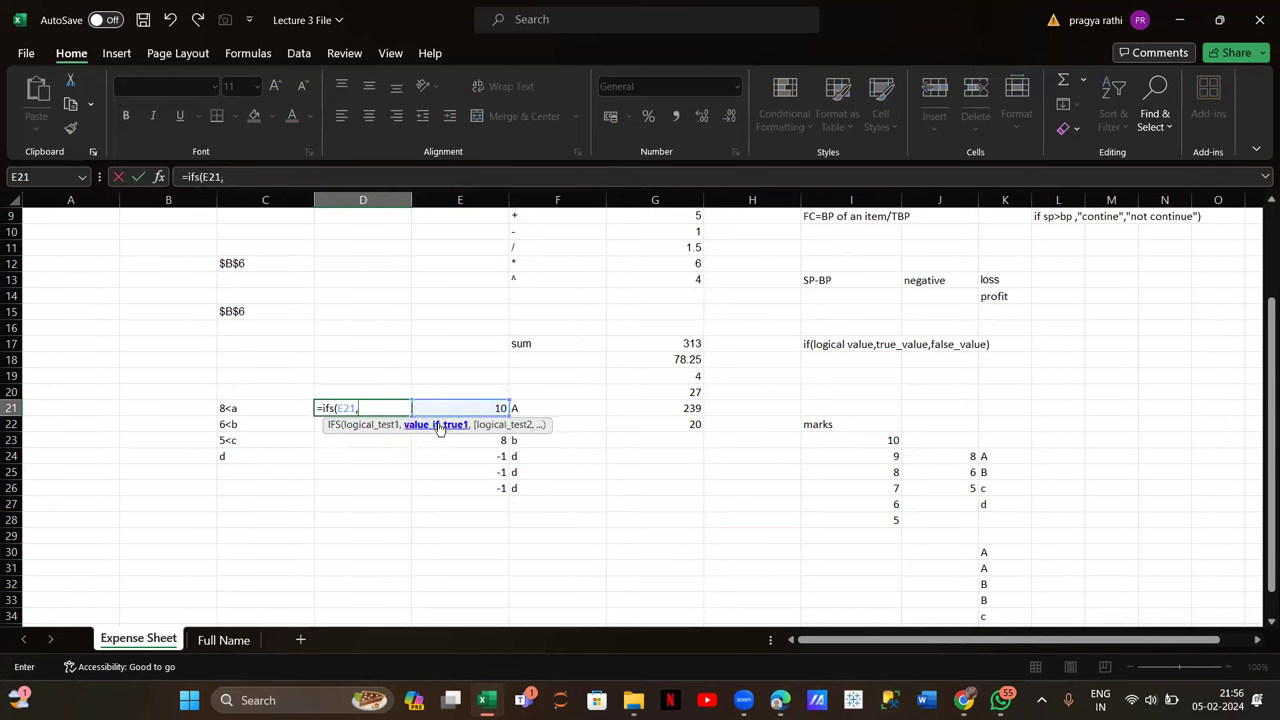
text(a",)
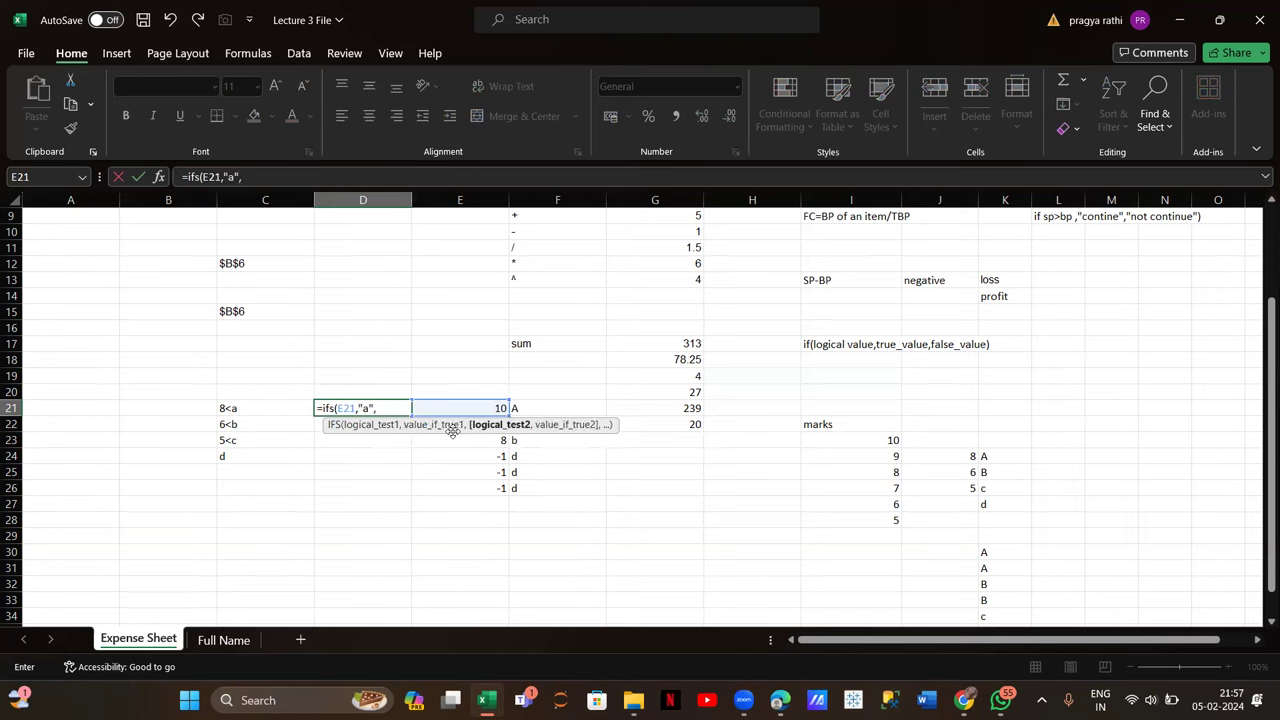
Add E21>8 for "a" and E21>6 for "b"; committing gives a too-few-arguments error.
click(483, 410)
click(354, 408)
click(218, 176)
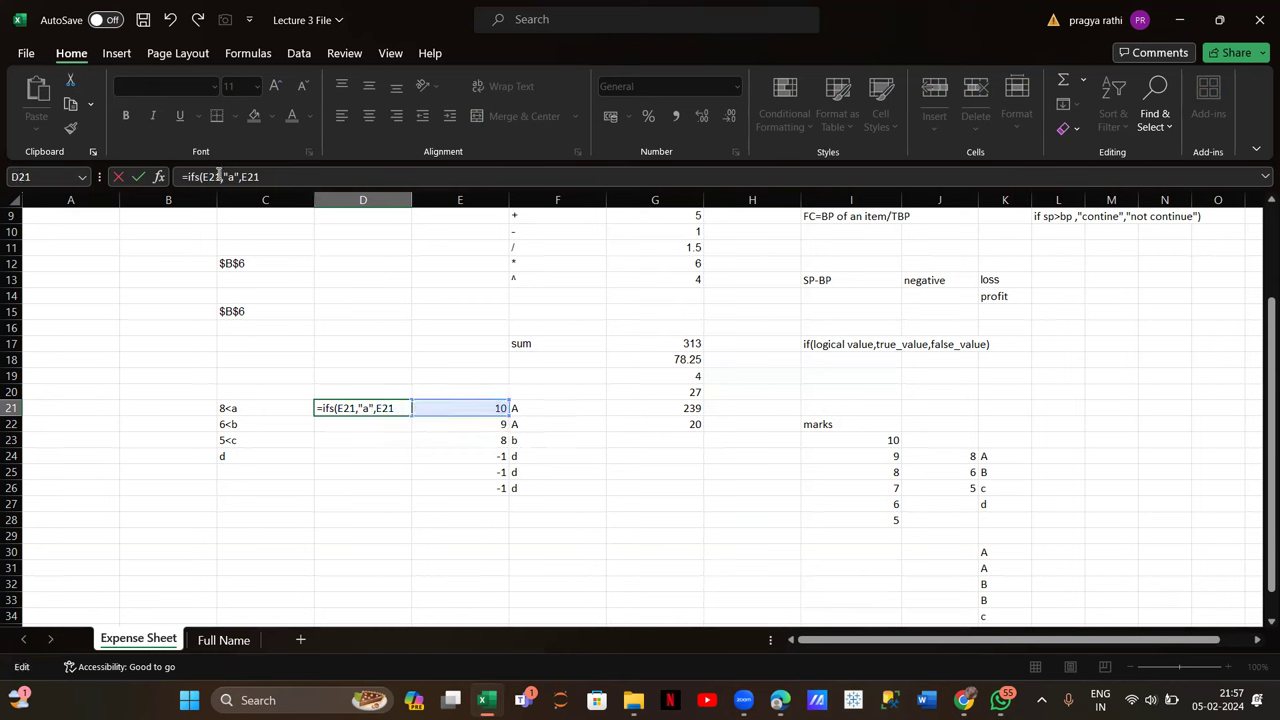
text(>8)
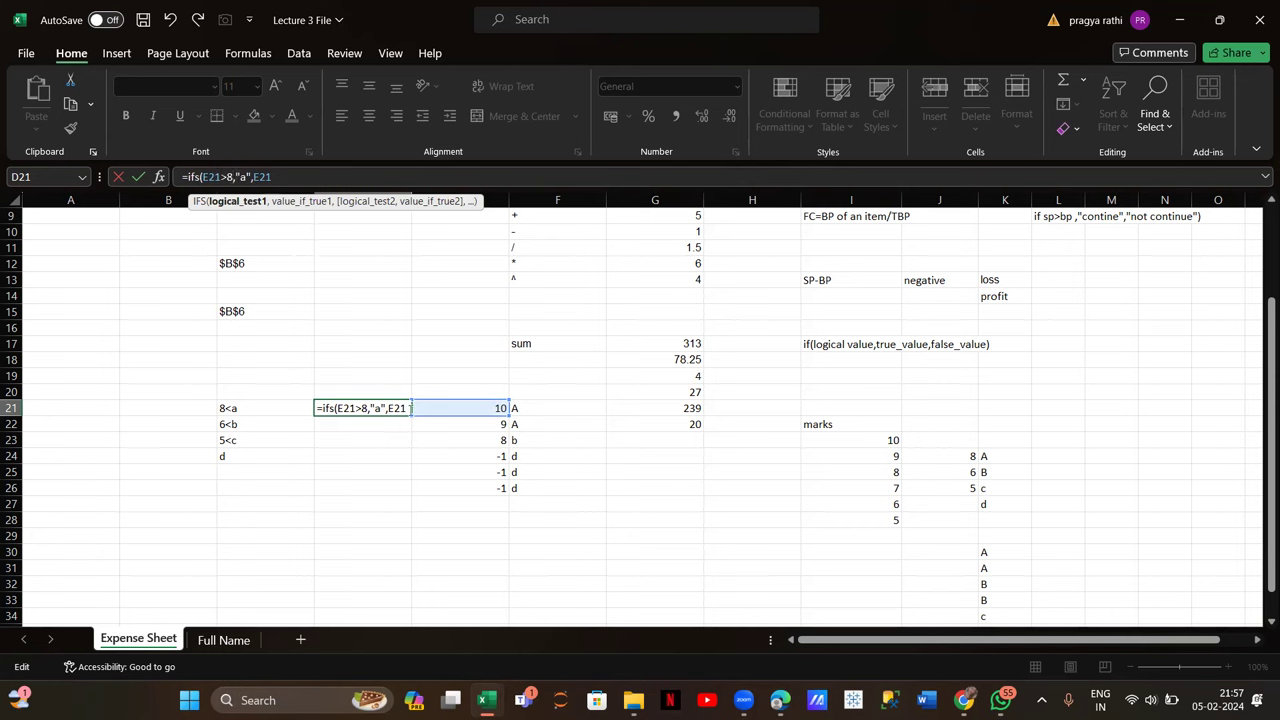
click(410, 408)
text(>)
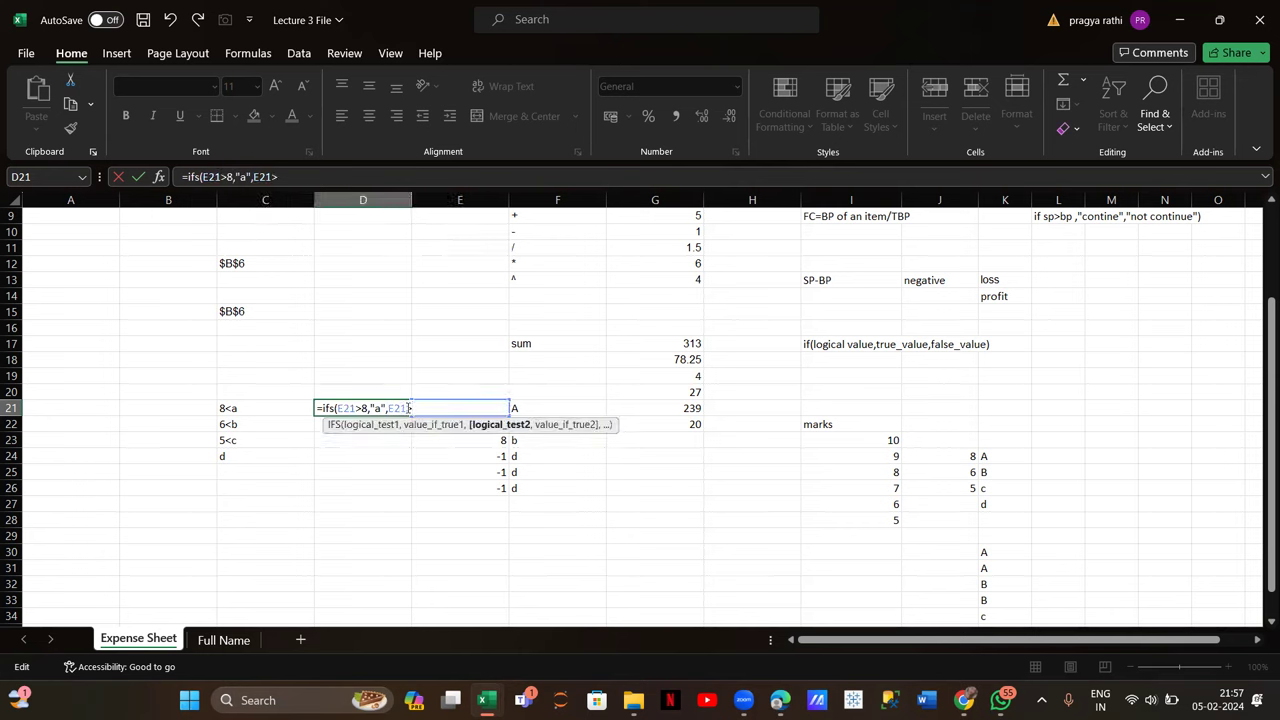
text(6,")
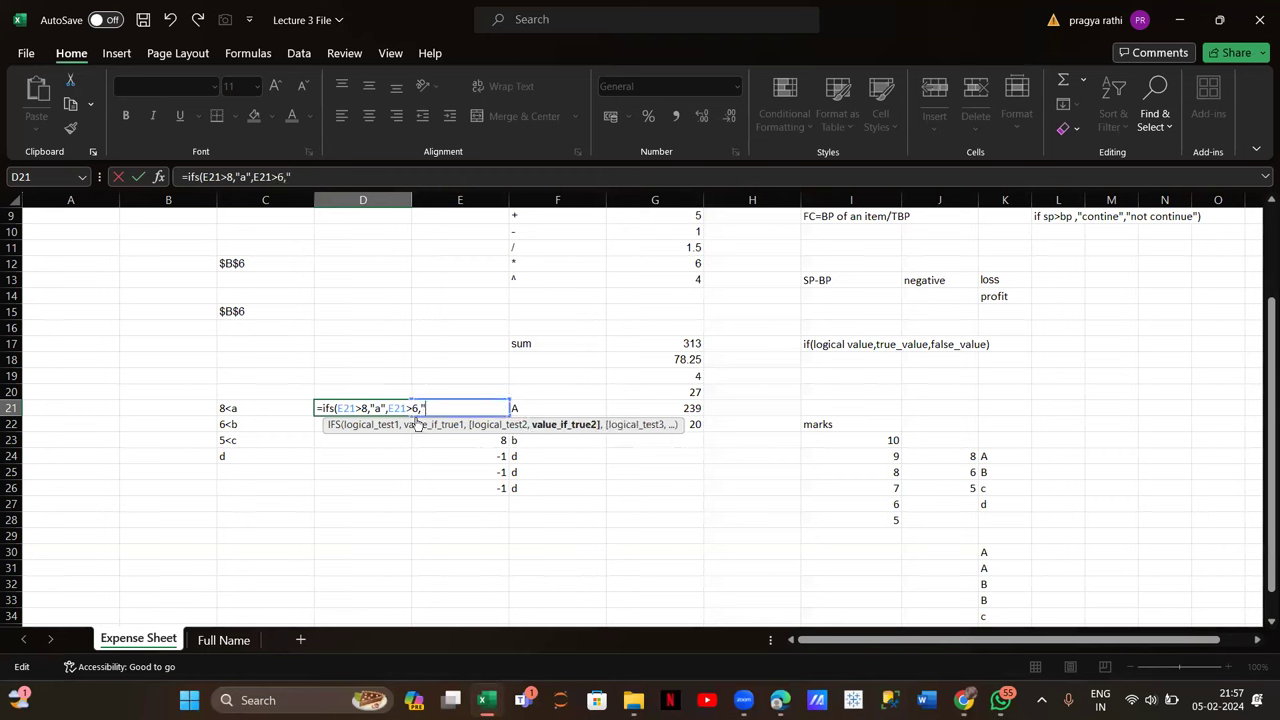
text(b")
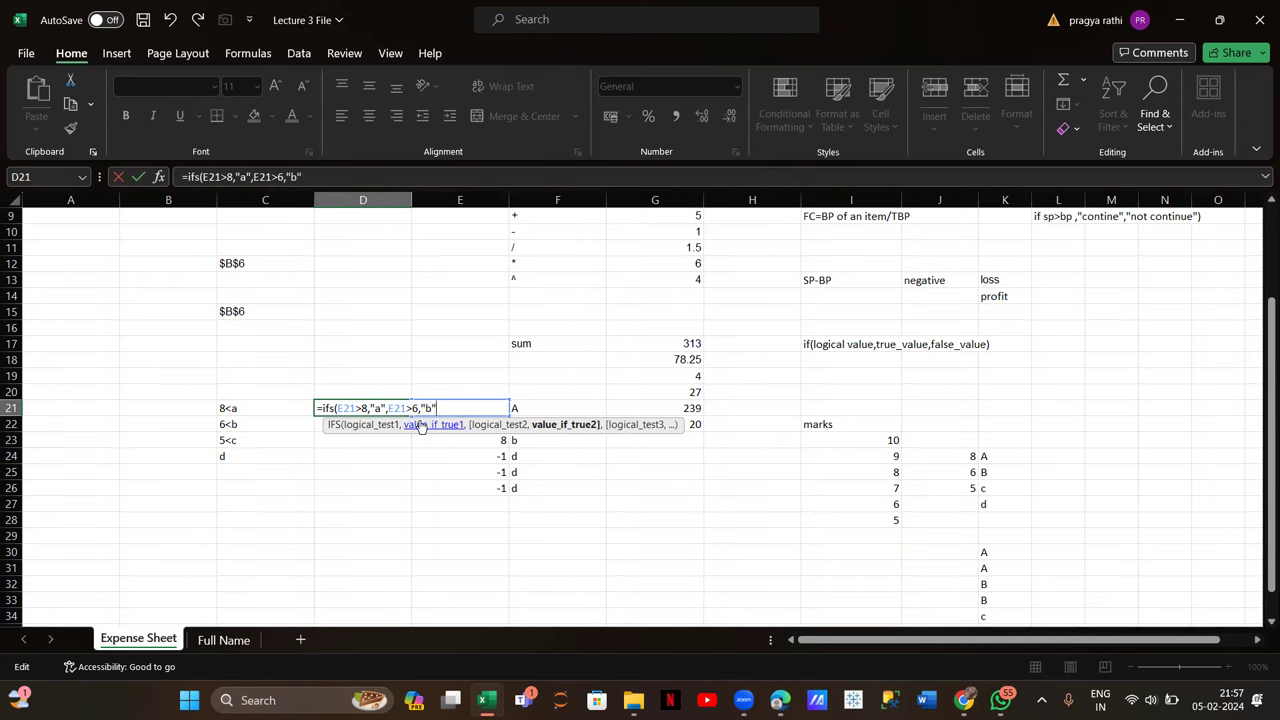
text(,)
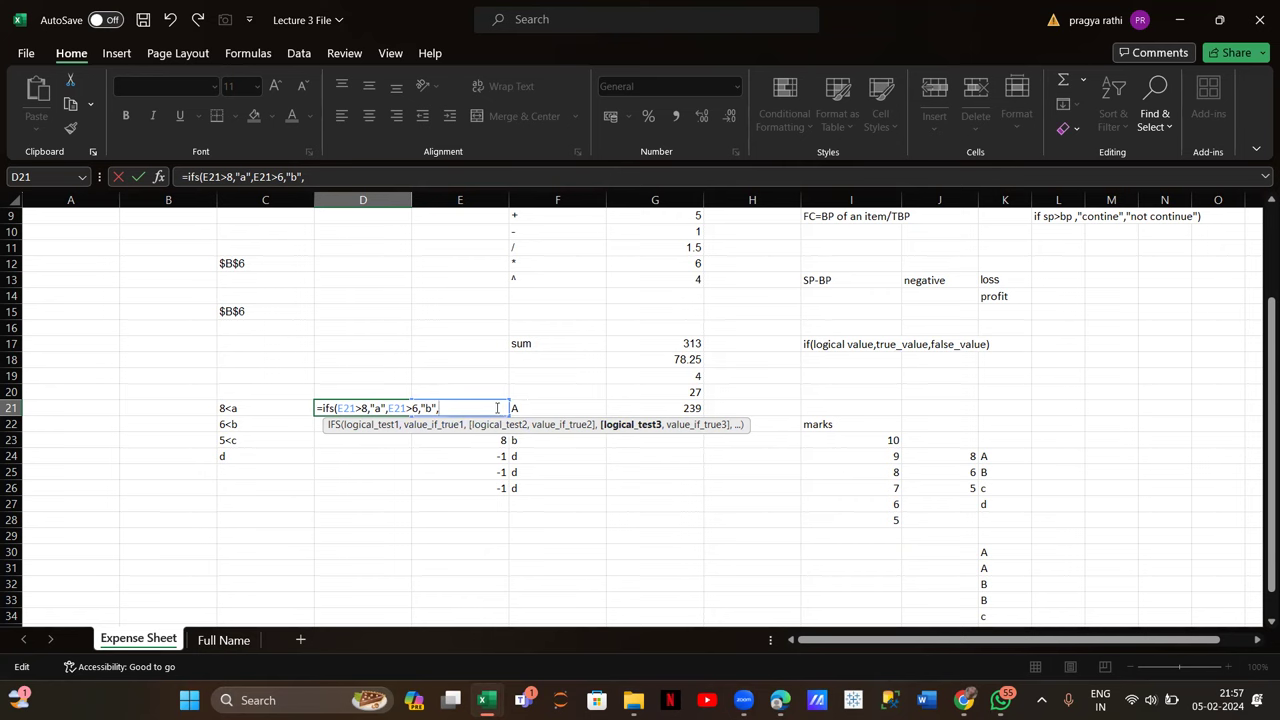
click(453, 378)
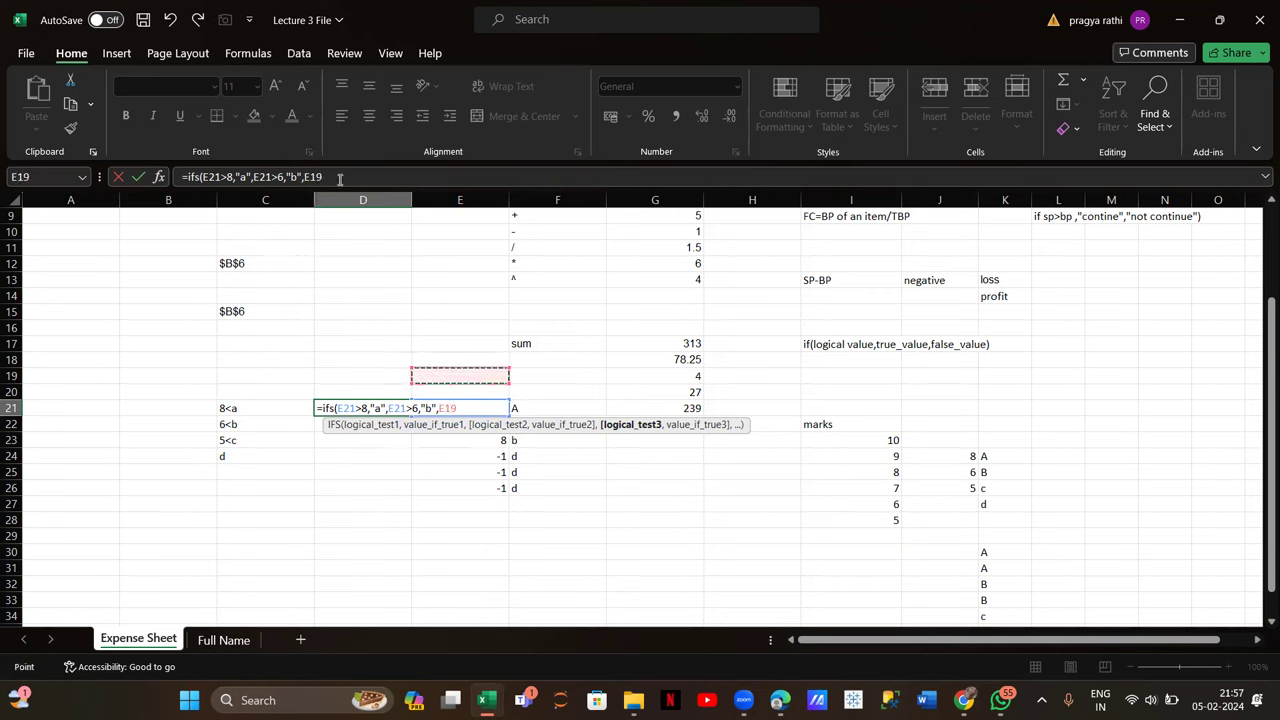
click(339, 178)
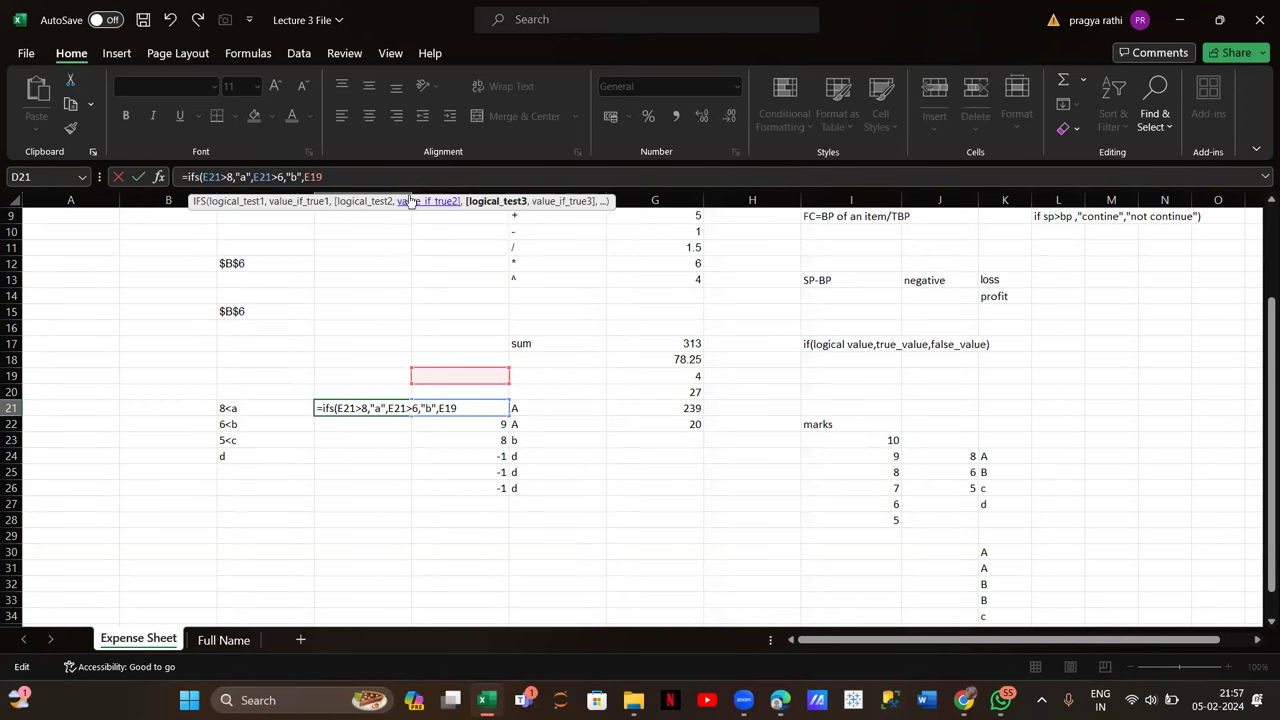
key(Return)
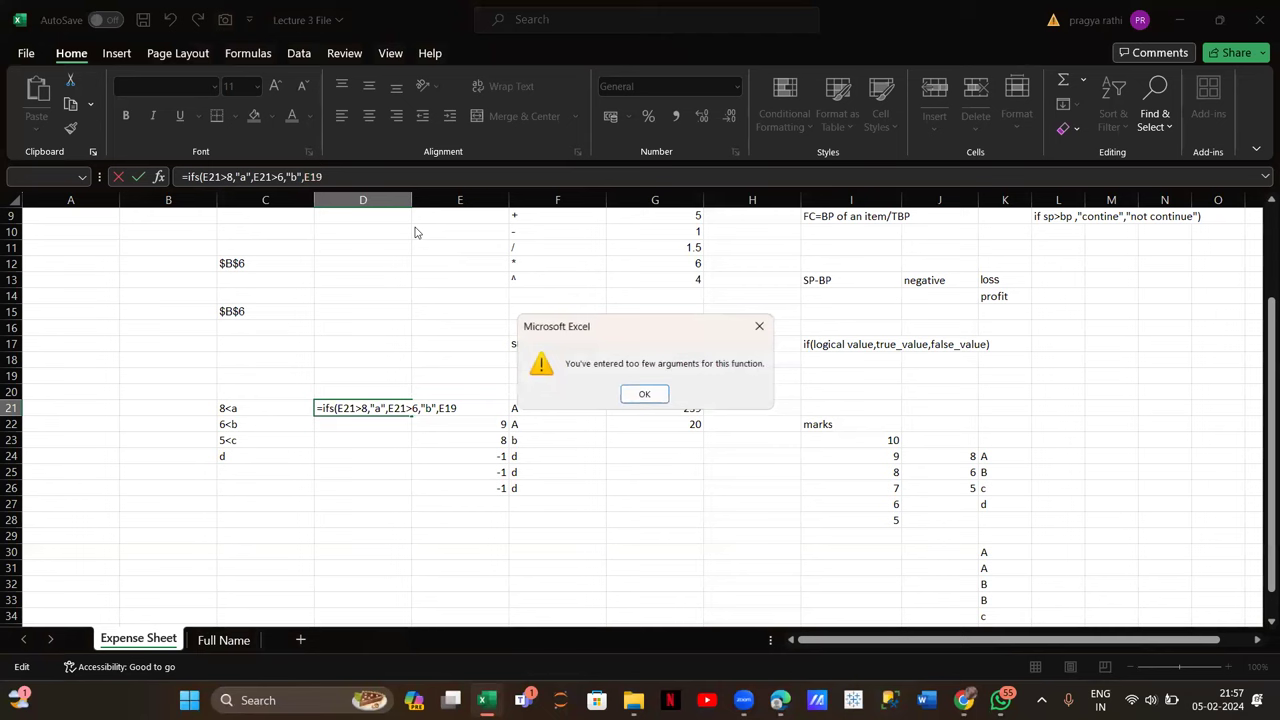
Dismiss the error and complete D21 as =IFS(E21>8,"a",E21>6,"b",E21>5,"d",E21<5,"d").
click(647, 394)
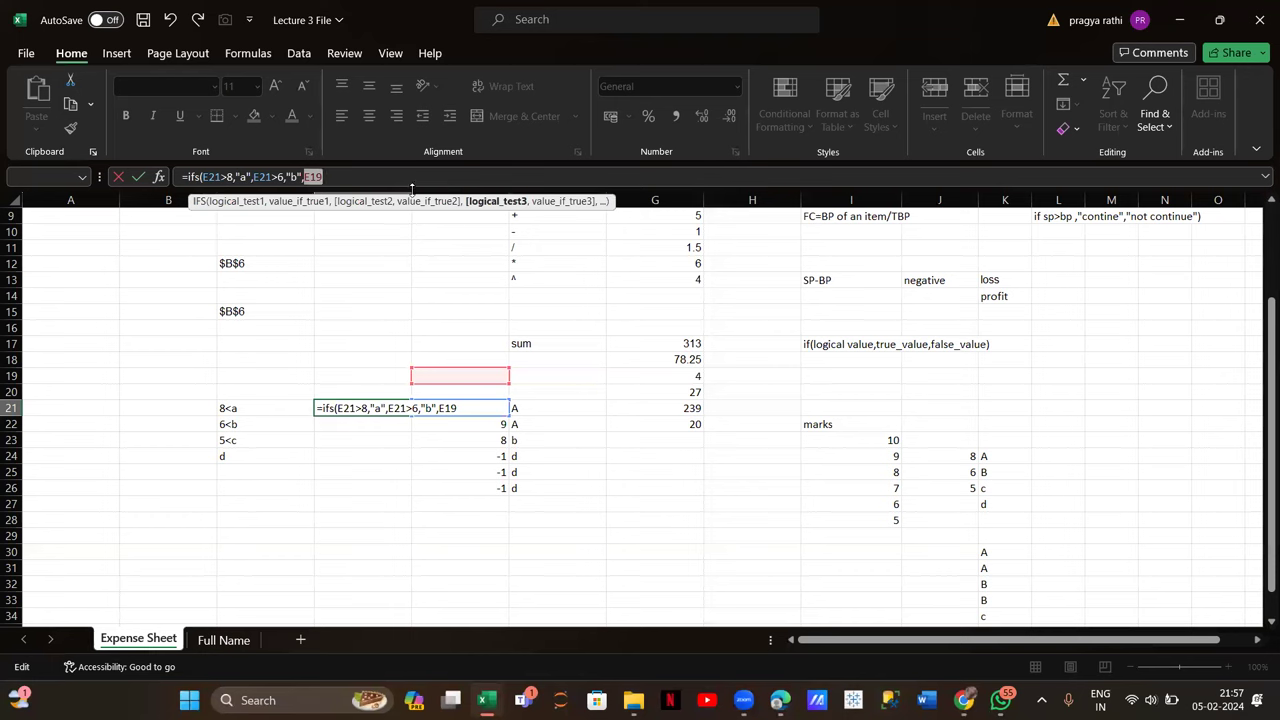
click(366, 266)
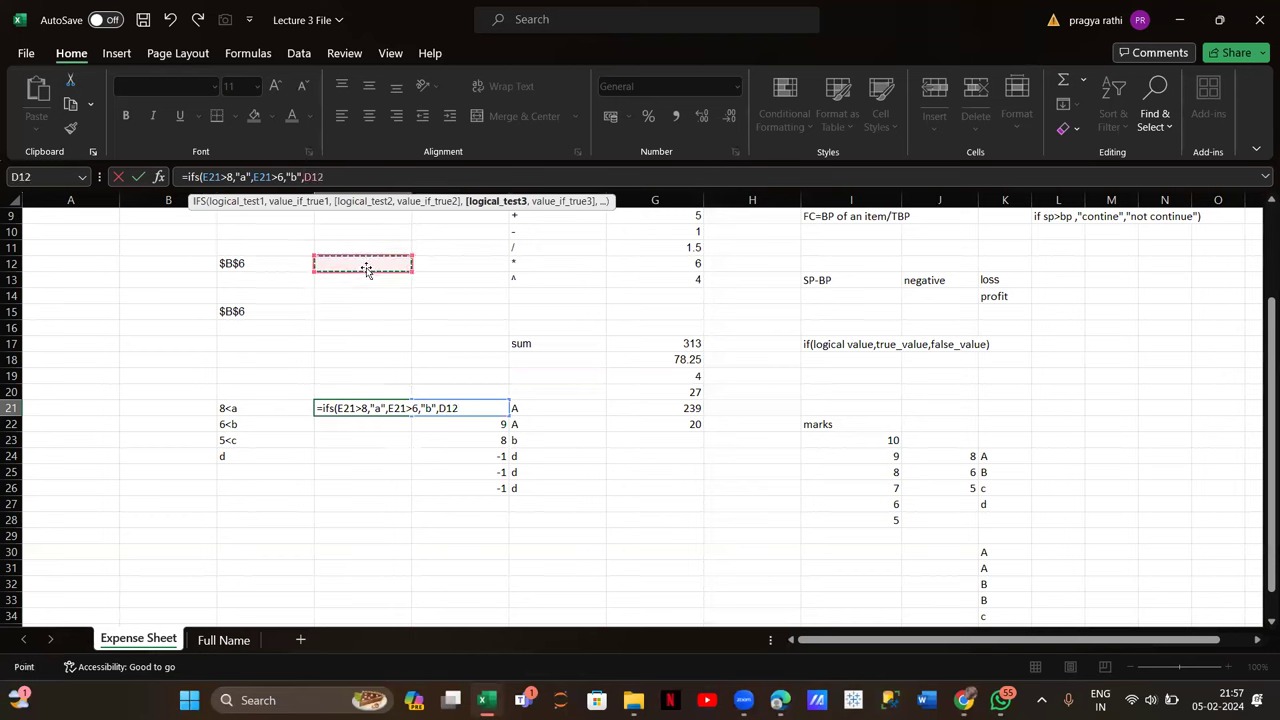
click(343, 174)
key(BackSpace)
key(BackSpace)
key(BackSpace)
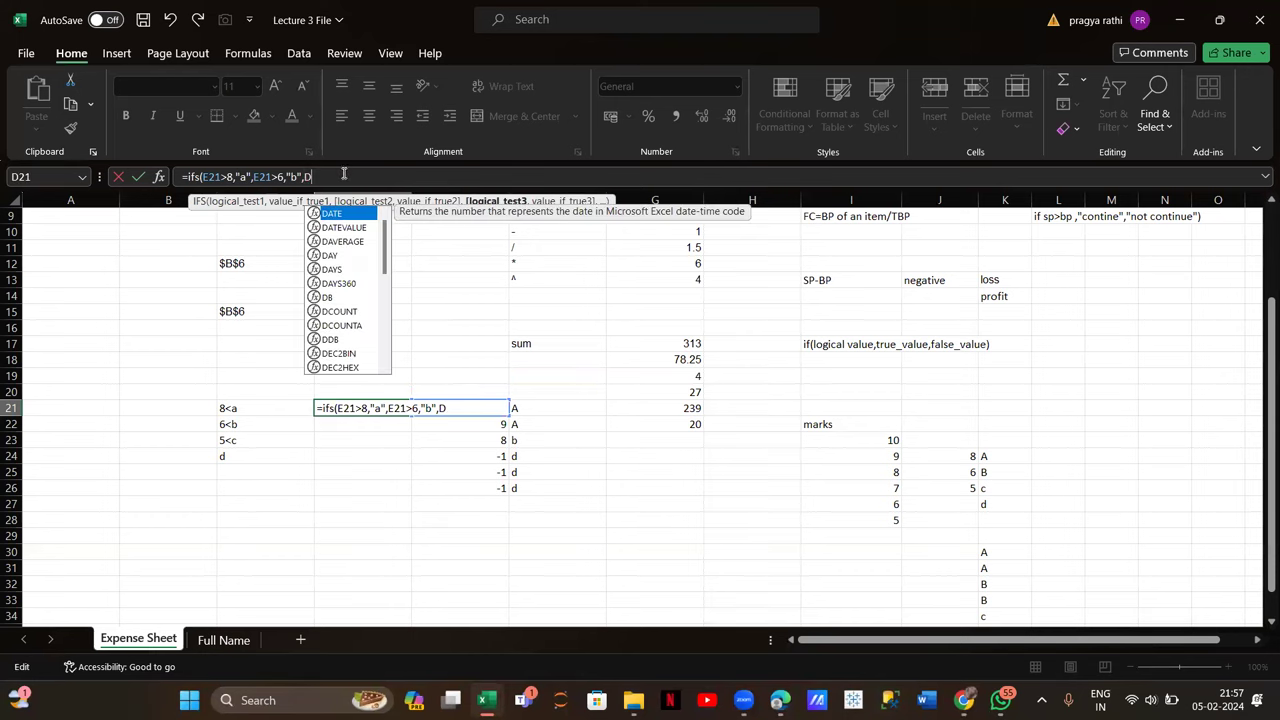
text(E)
key(Escape)
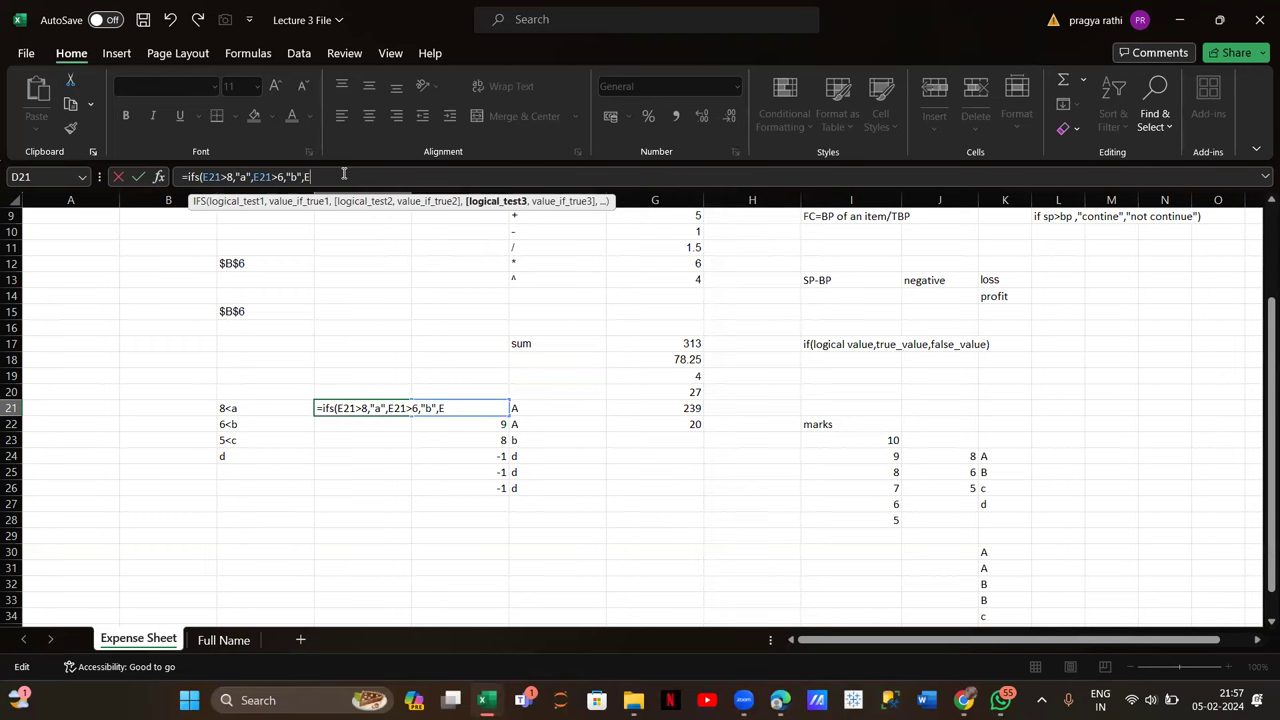
text(21>5,"d",)
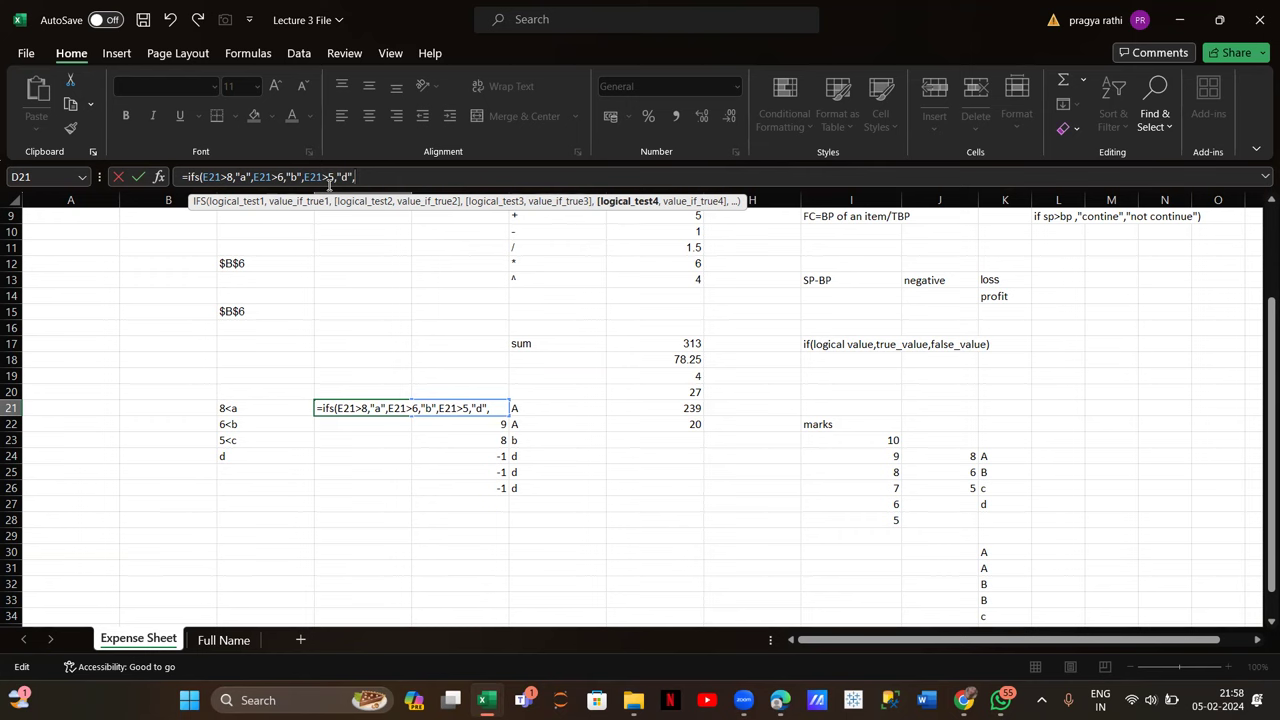
text(E21<5,"d"))
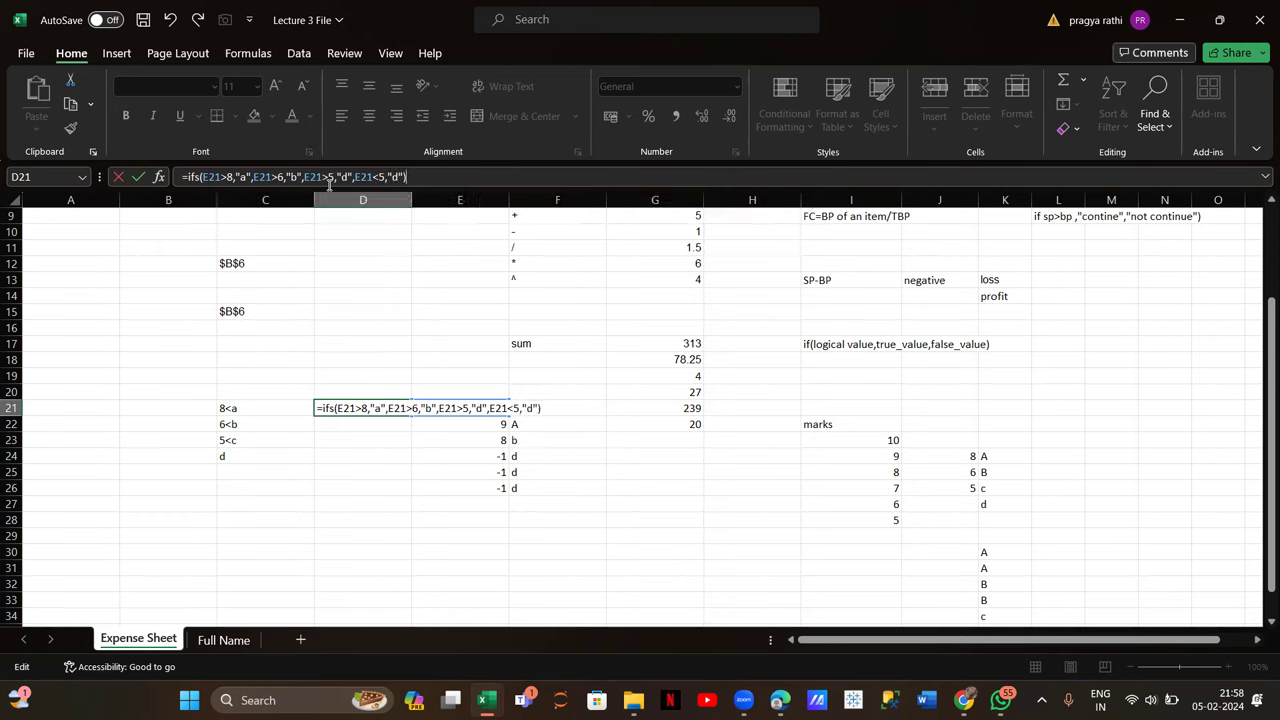
key(ctrl+Return)
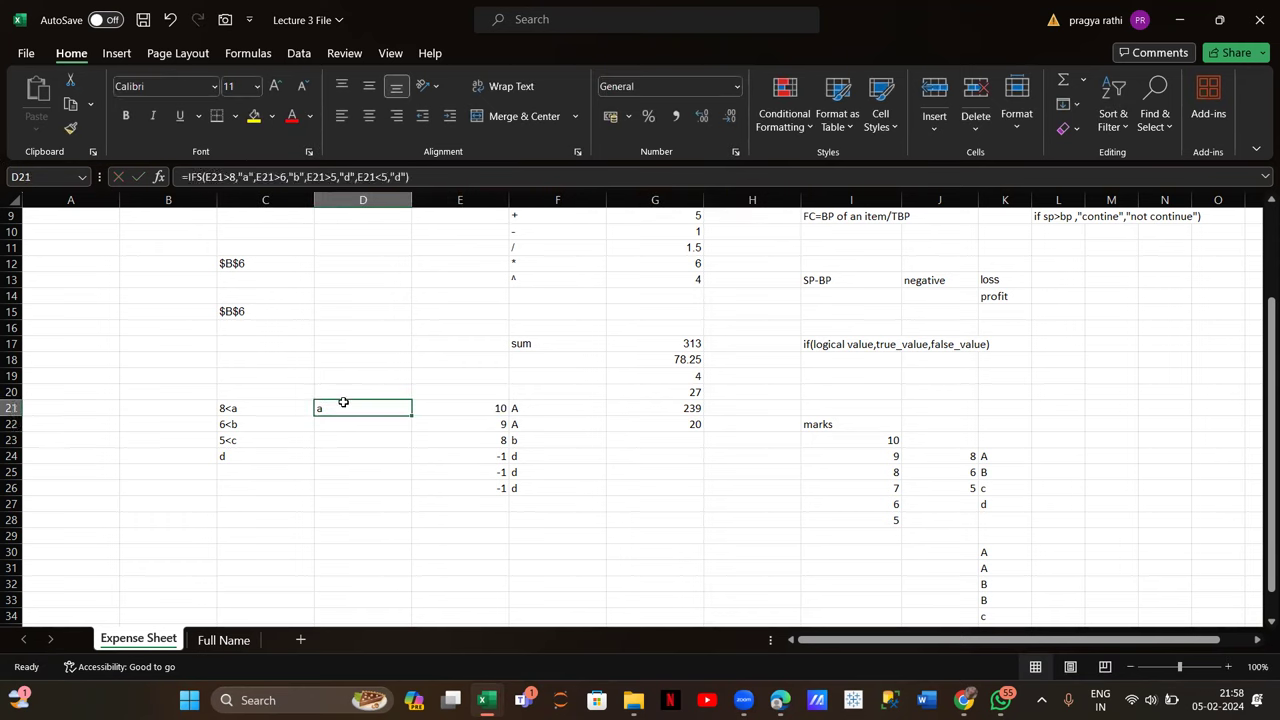
Change the last IFS result to "c" and fill D21's formula down to D26.
drag(411, 415, 415, 493)
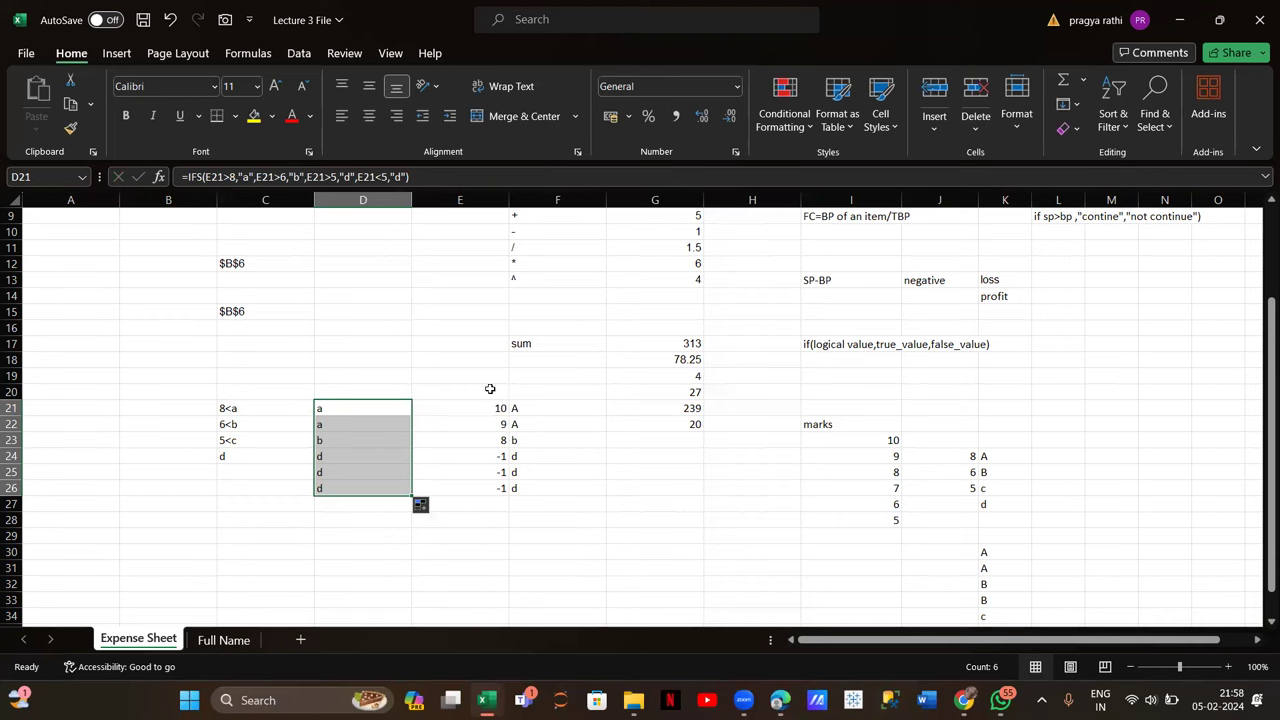
click(403, 177)
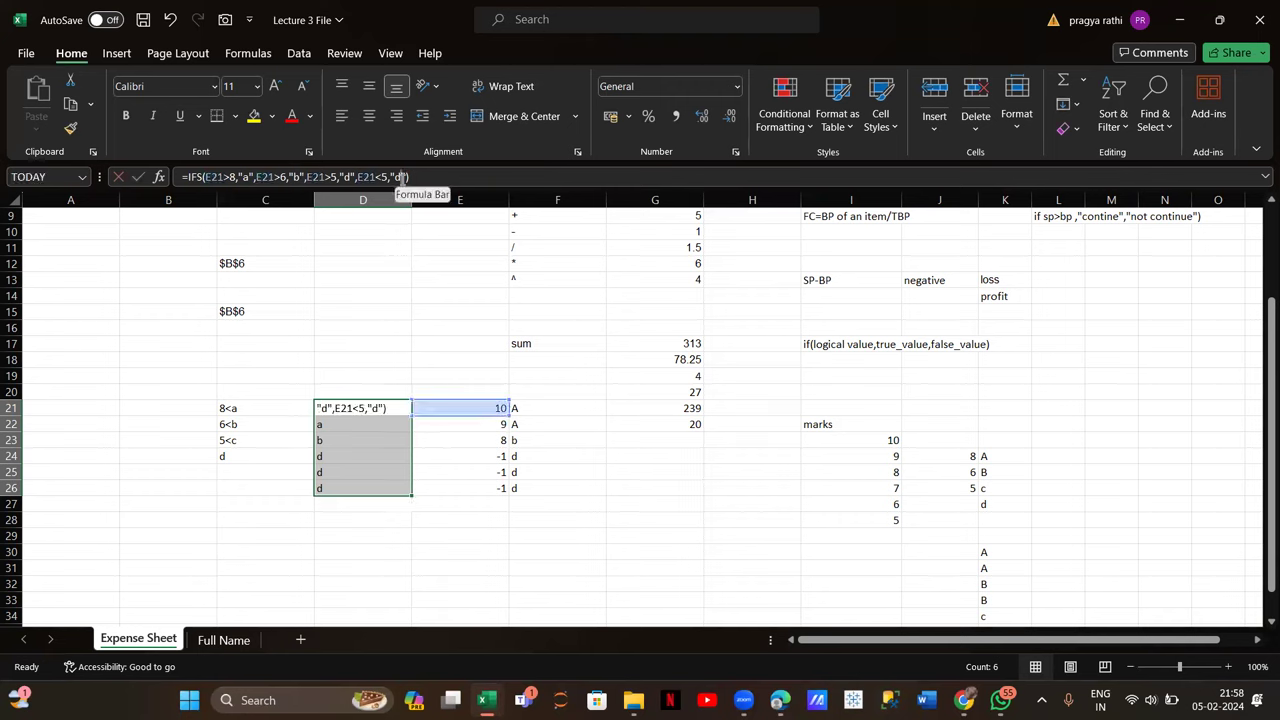
key(BackSpace)
text(c)
key(Return)
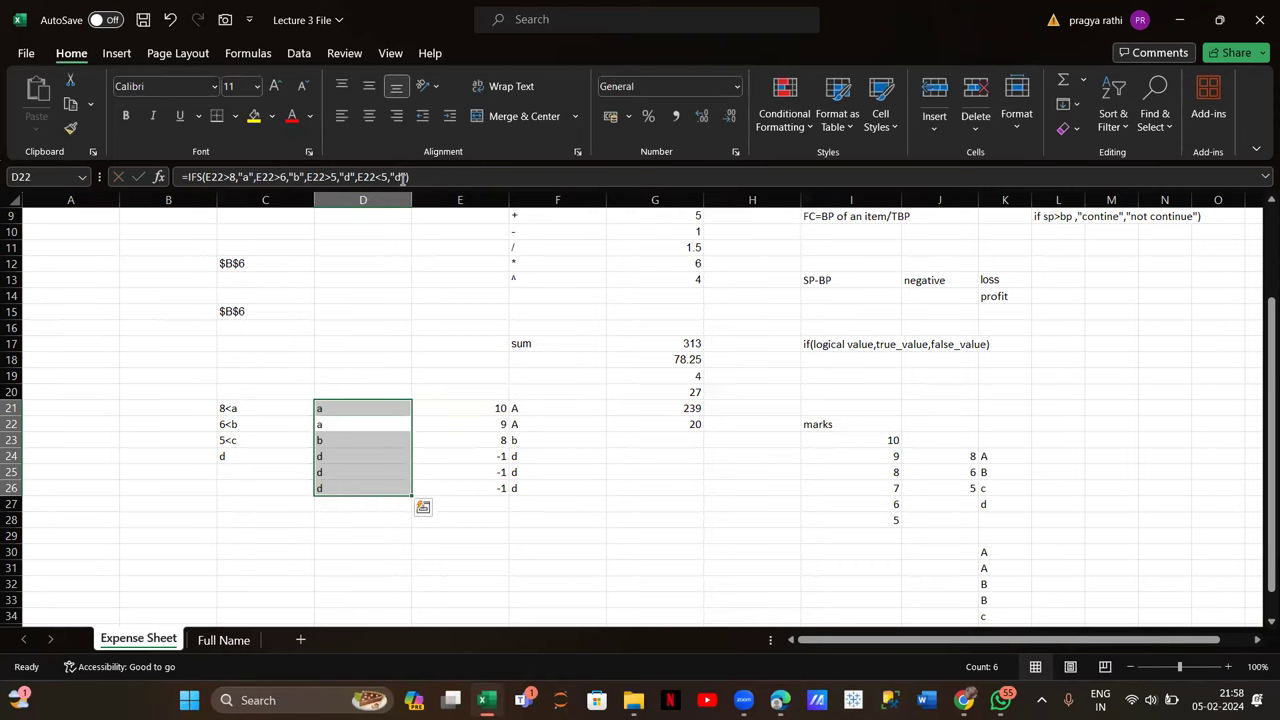
click(404, 408)
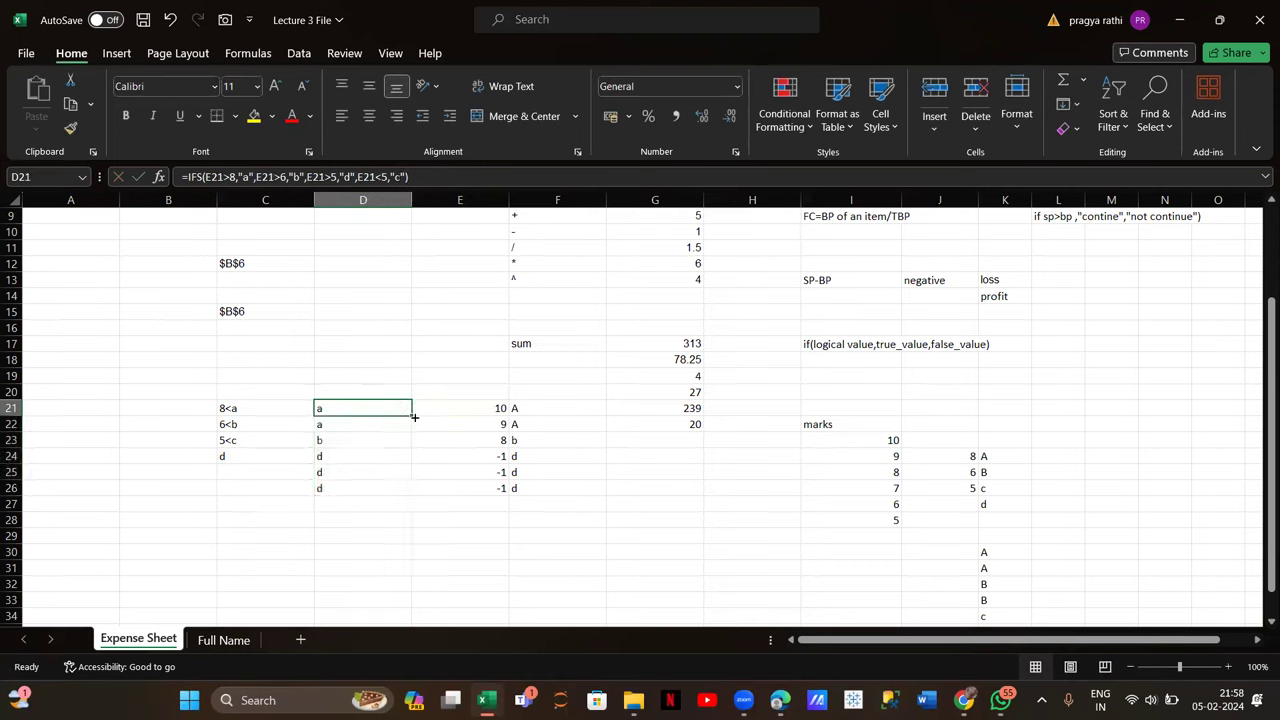
drag(412, 416, 404, 496)
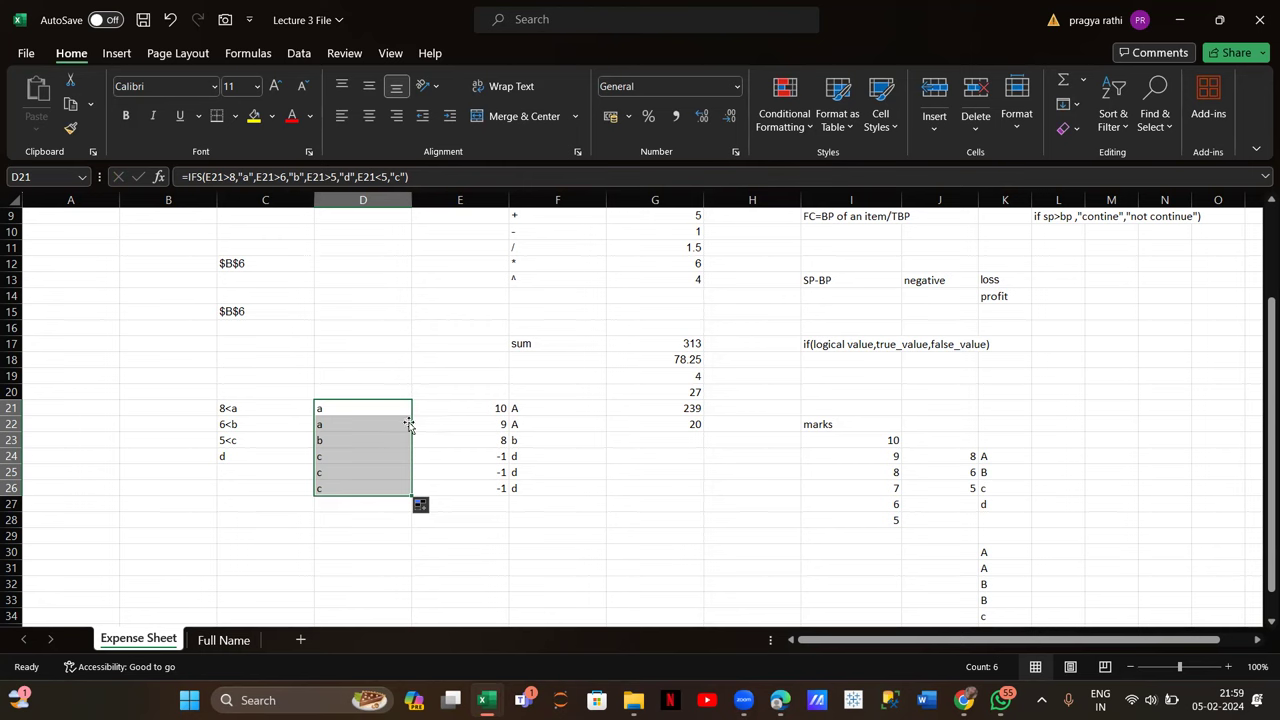
Make E21>5 return "c" and E21<5 return "d", then refill D21:D26.
click(478, 553)
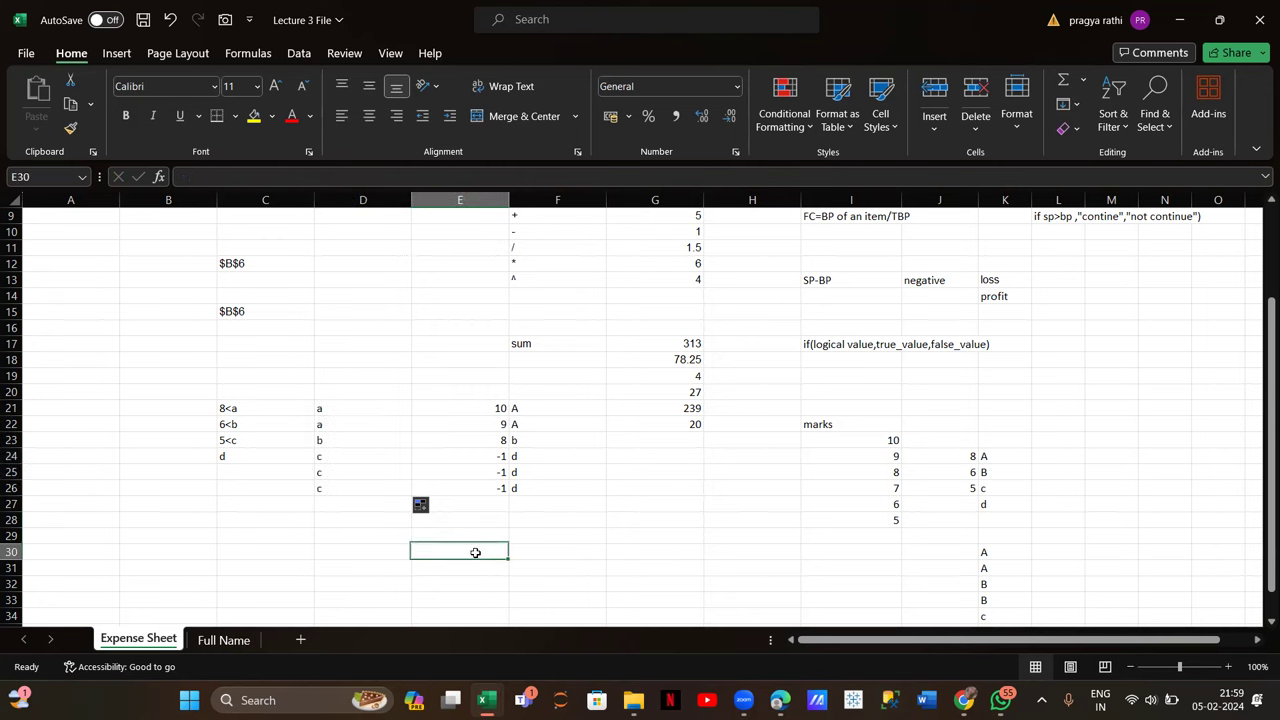
click(344, 408)
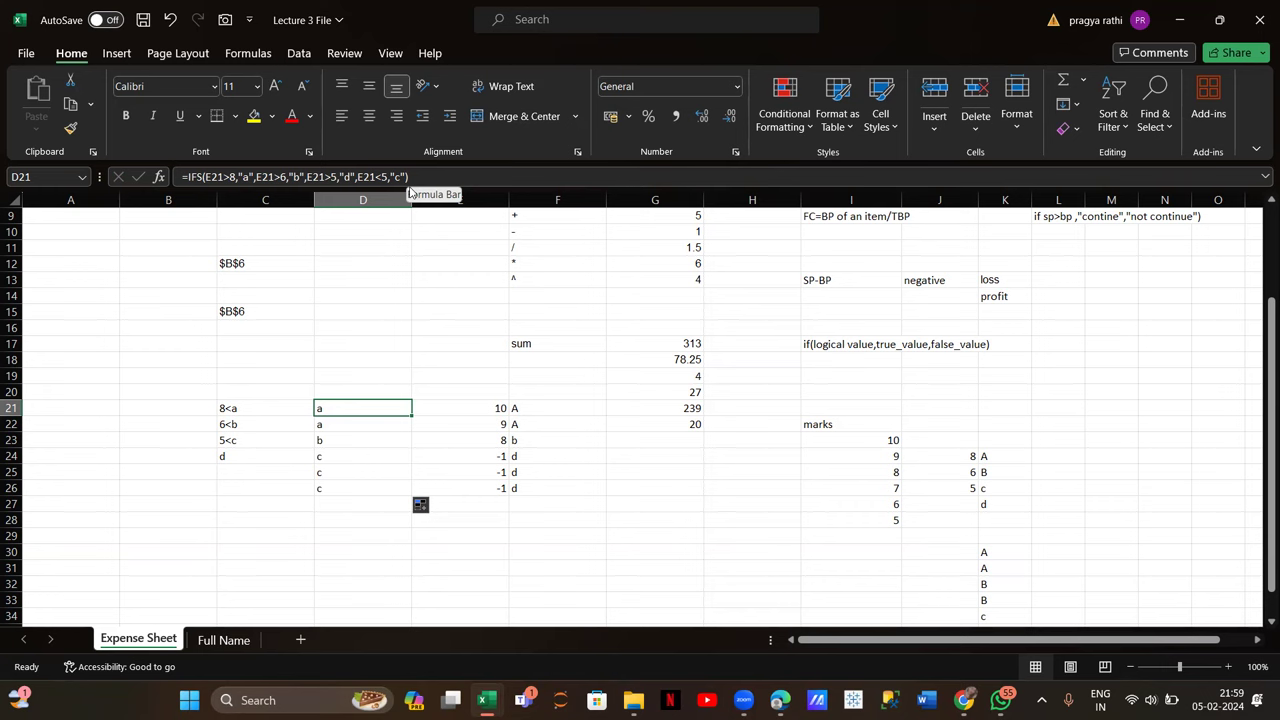
click(352, 177)
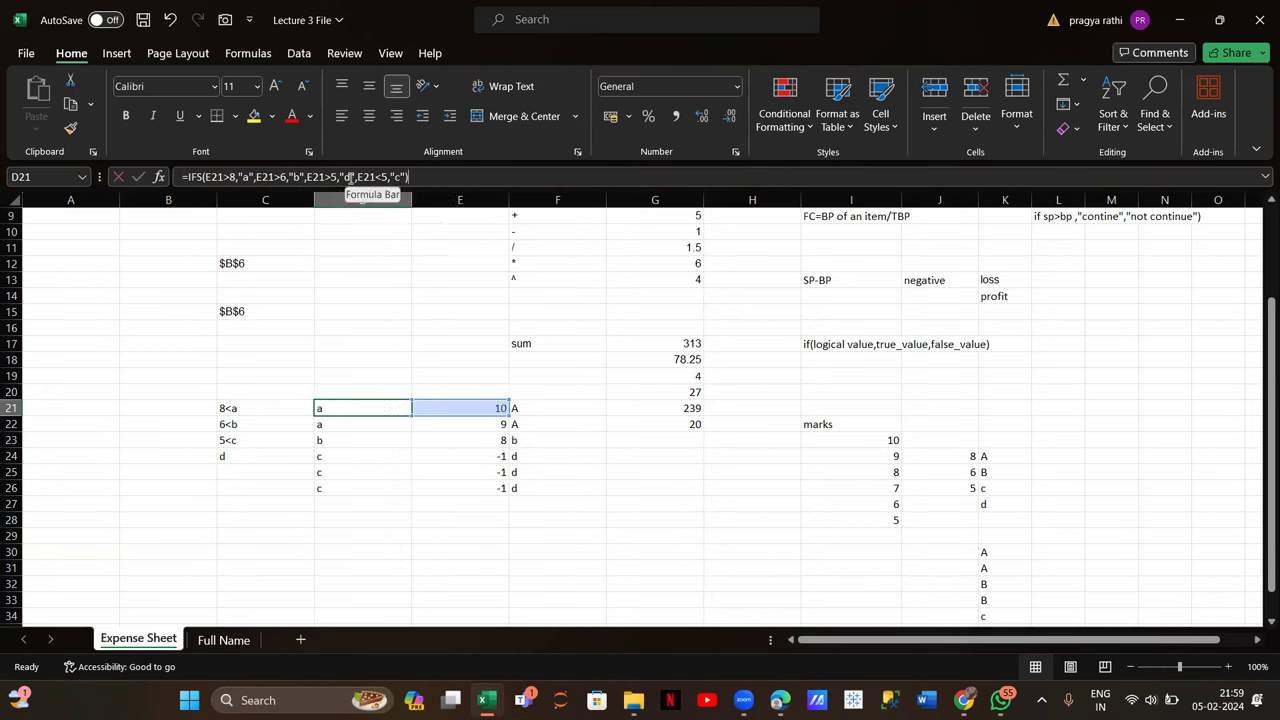
key(BackSpace)
text(c)
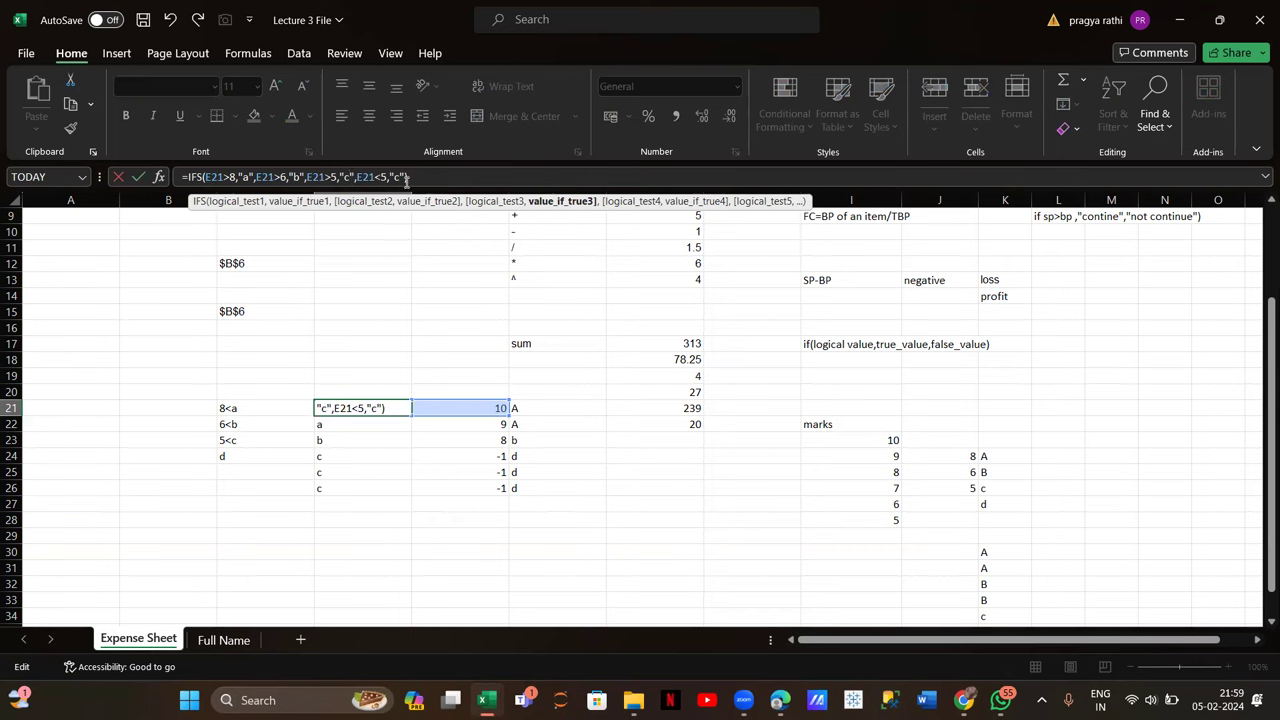
key(BackSpace)
text(d)
key(Return)
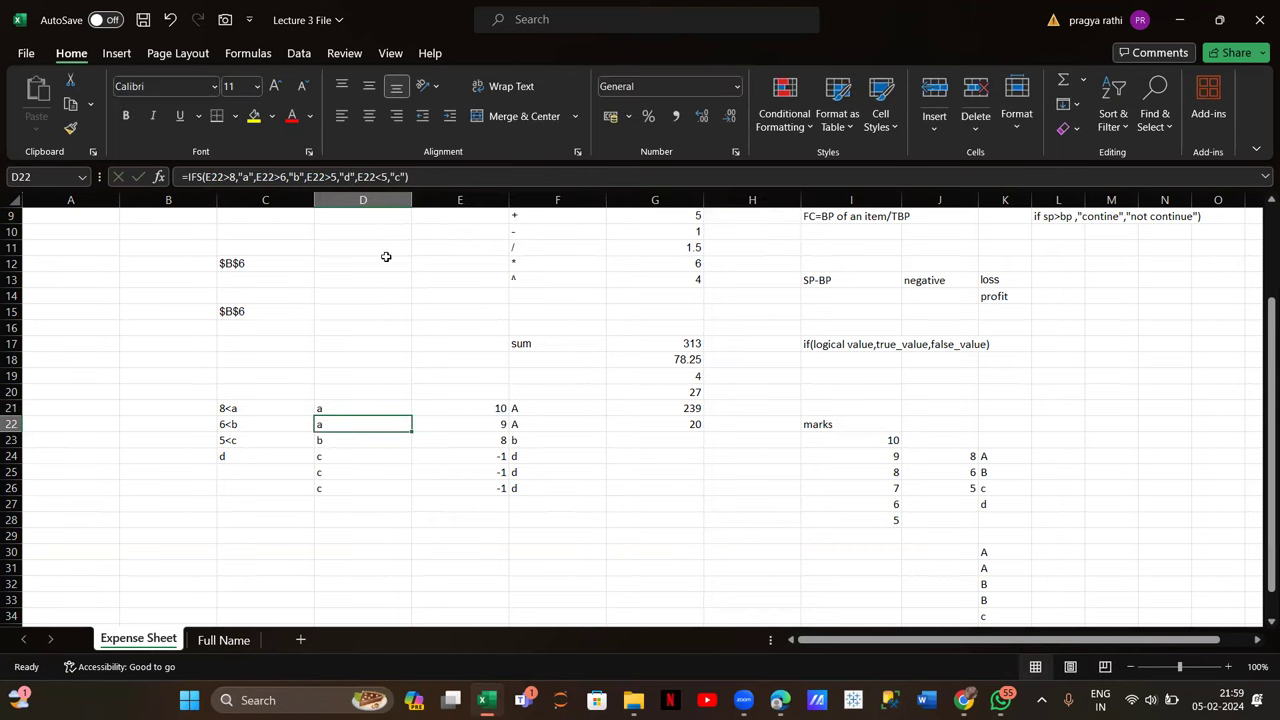
click(356, 407)
drag(406, 409, 411, 494)
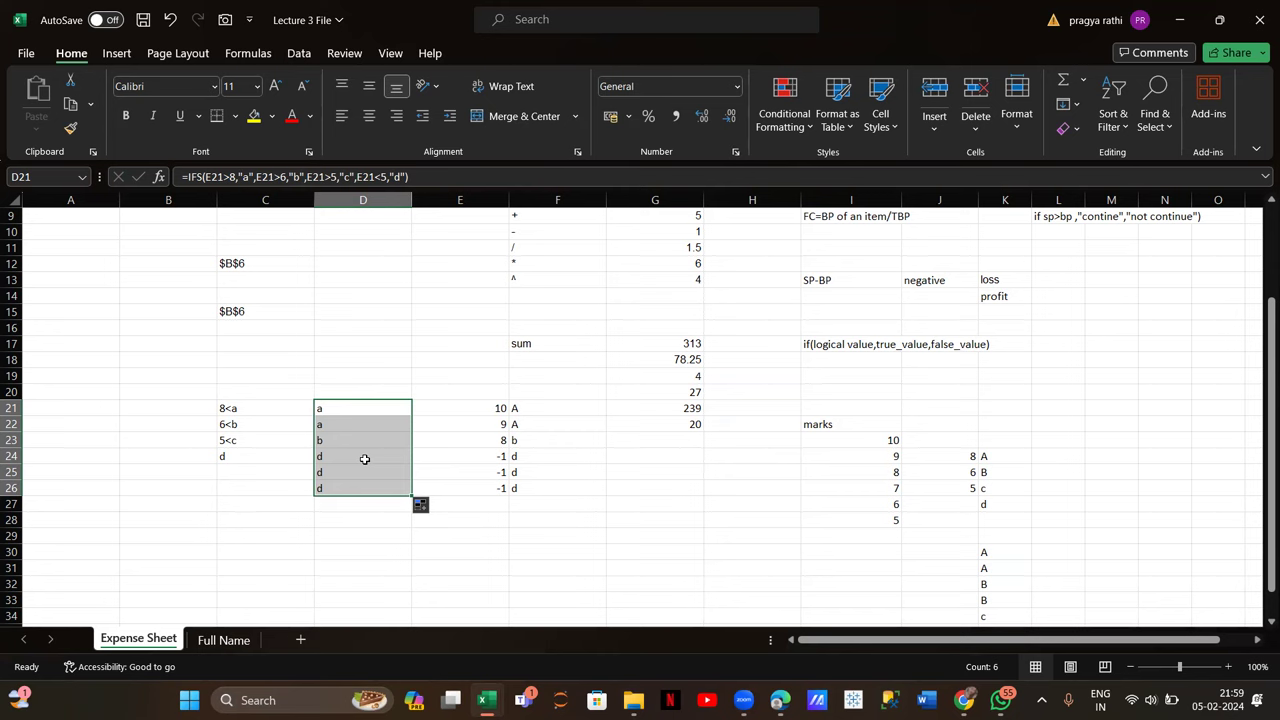
Enter the scores 23, 45 and 68 in F29:F31.
click(533, 541)
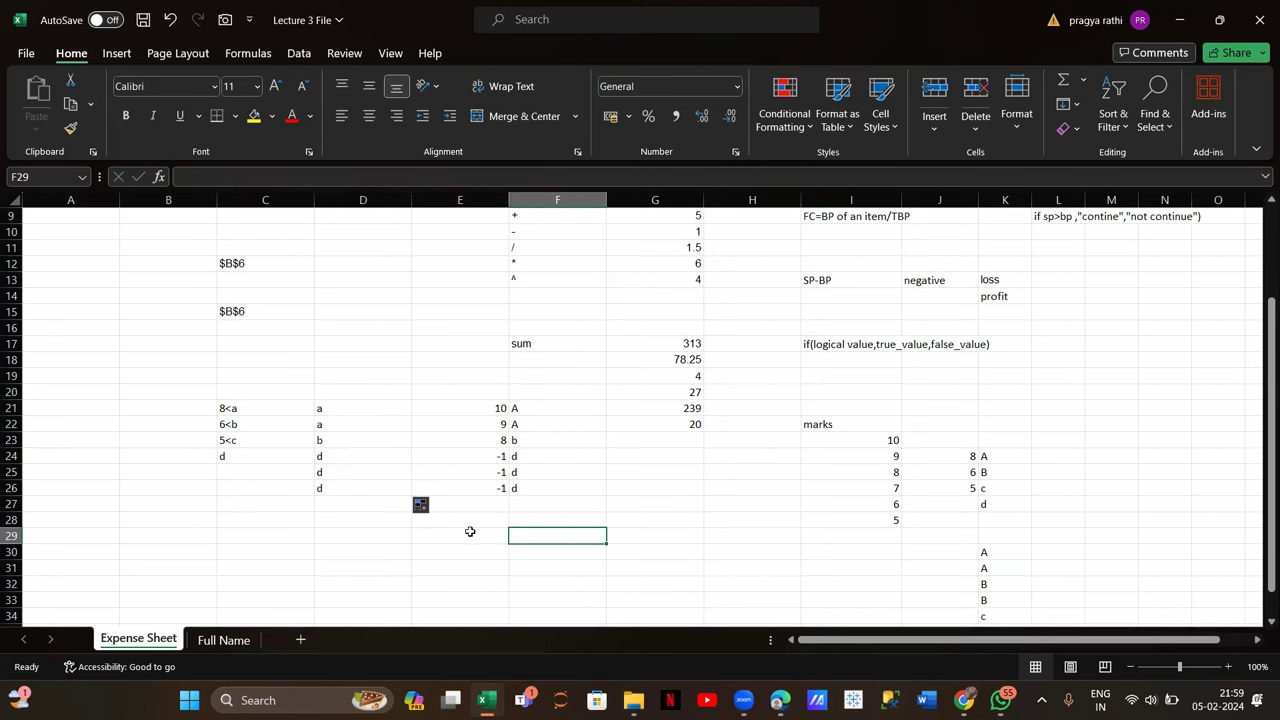
scroll(631, 517, down, 1)
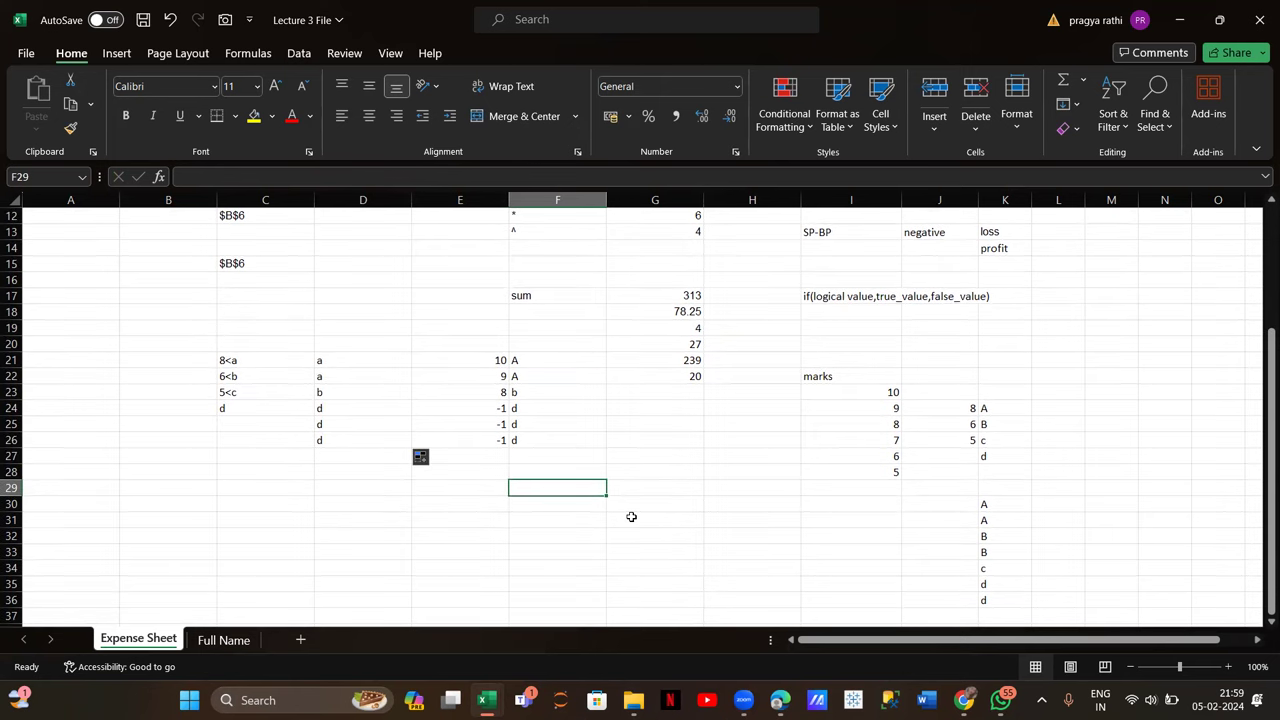
text(23)
key(Return)
text(45)
key(Return)
text(68)
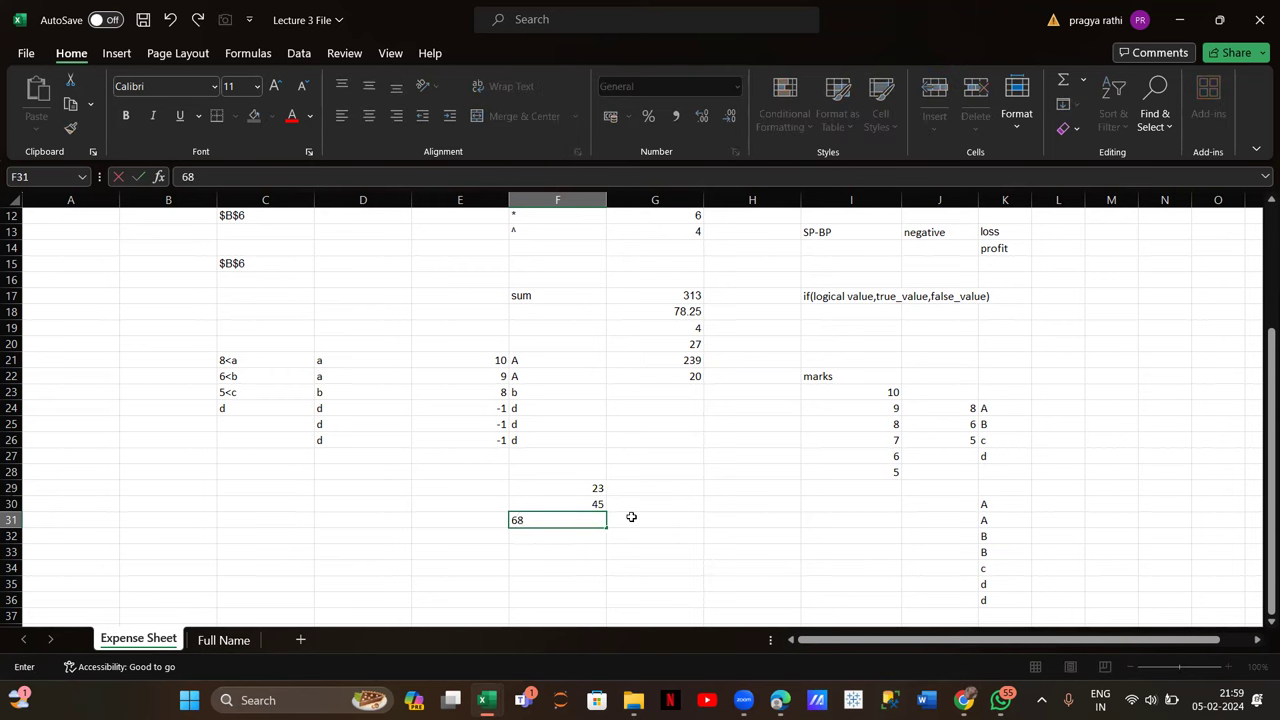
key(Return)
Add the grading key in G32:H34: 60 best, 40 better, and good.
click(659, 541)
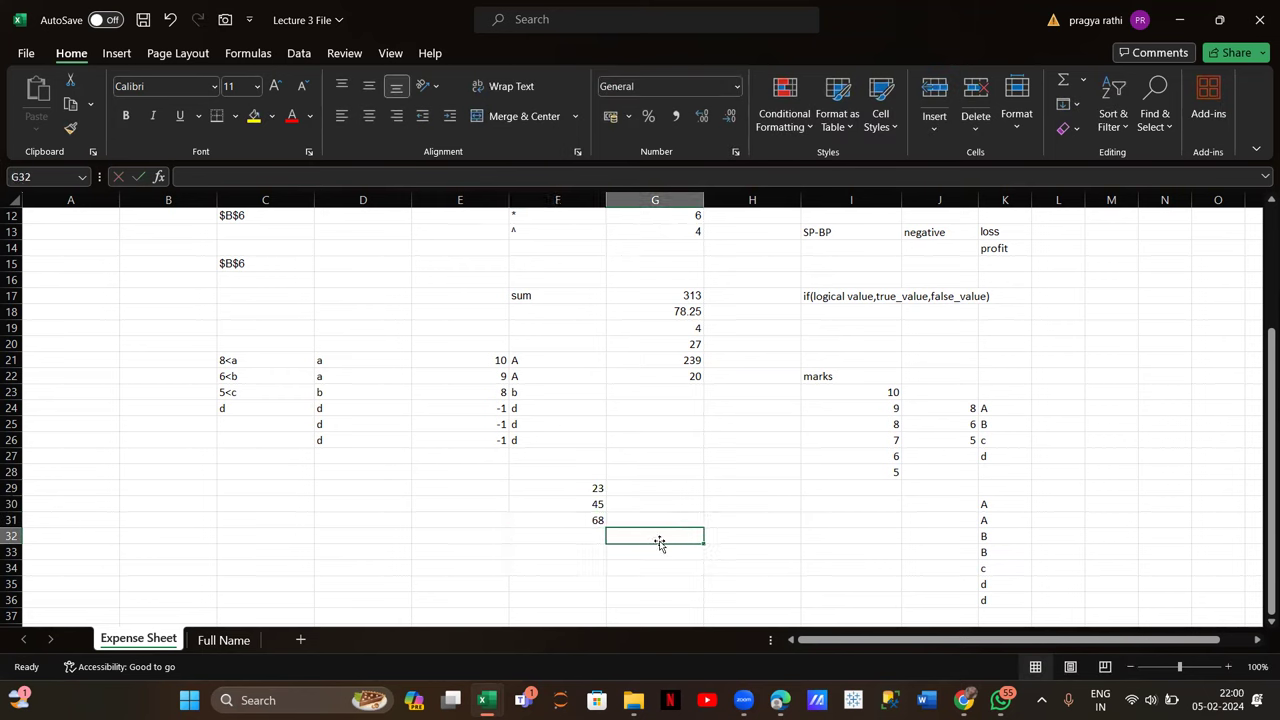
text(60)
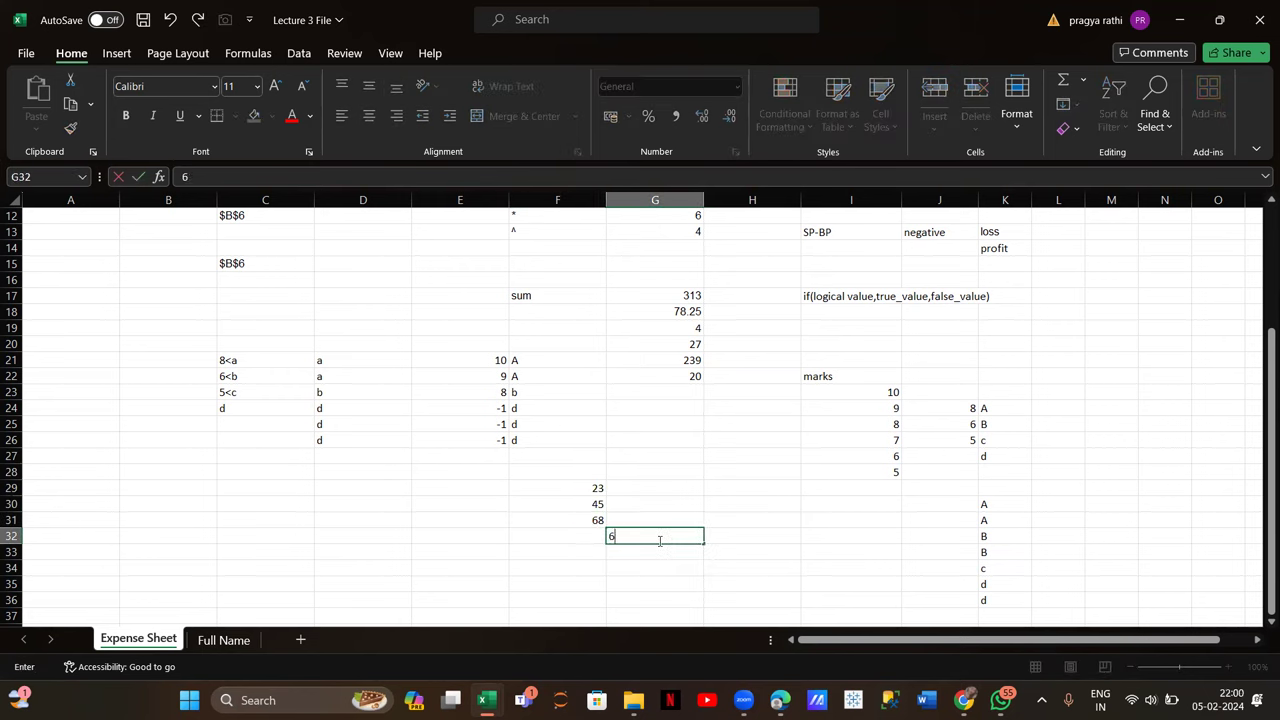
click(735, 544)
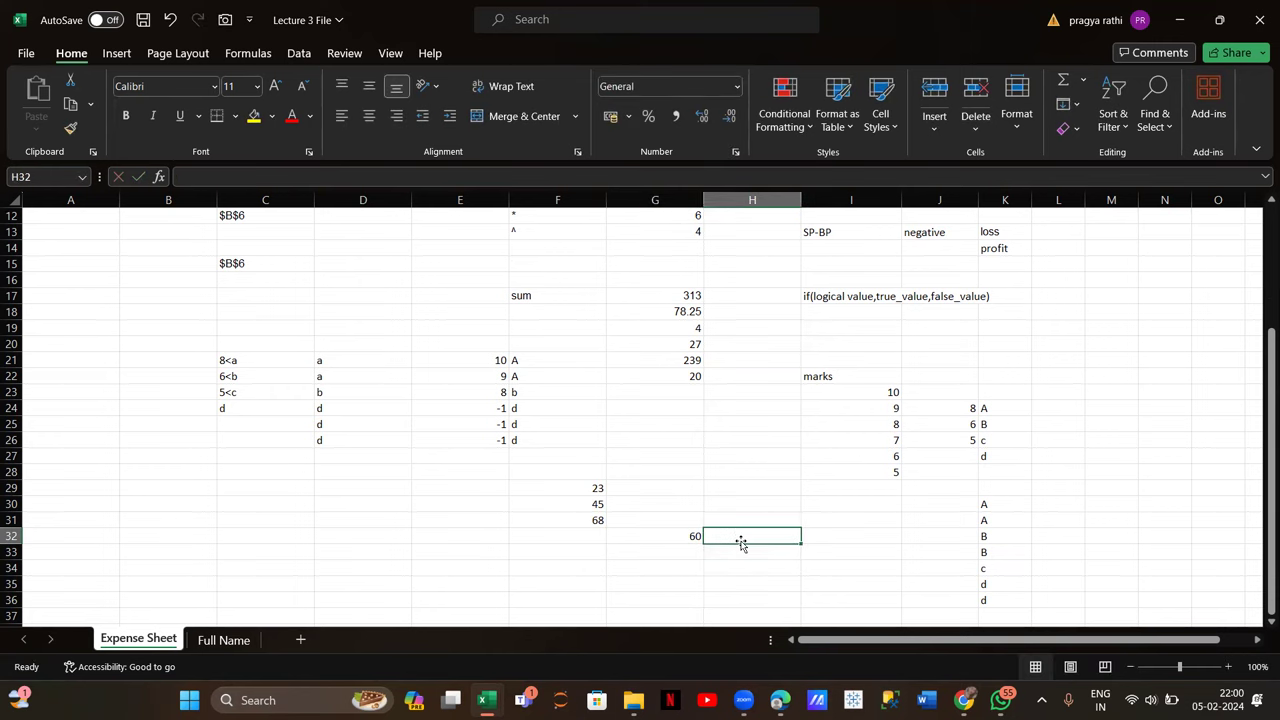
text(best)
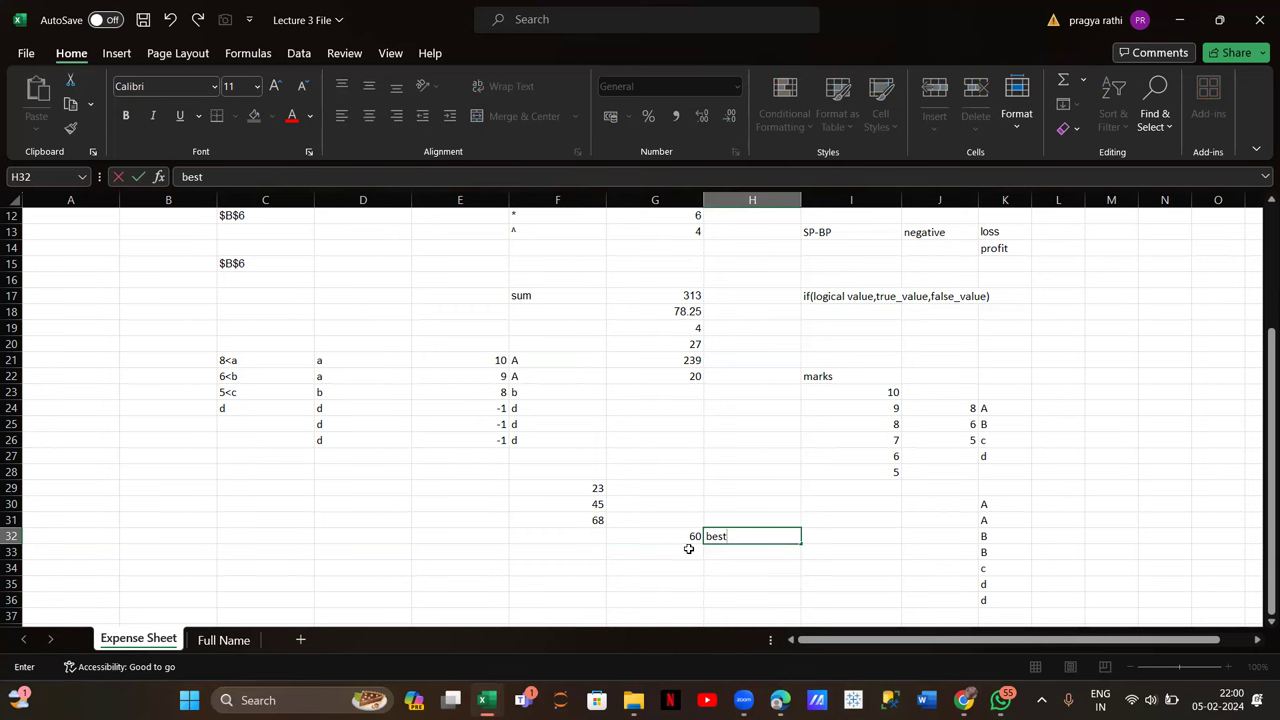
click(680, 549)
text(40)
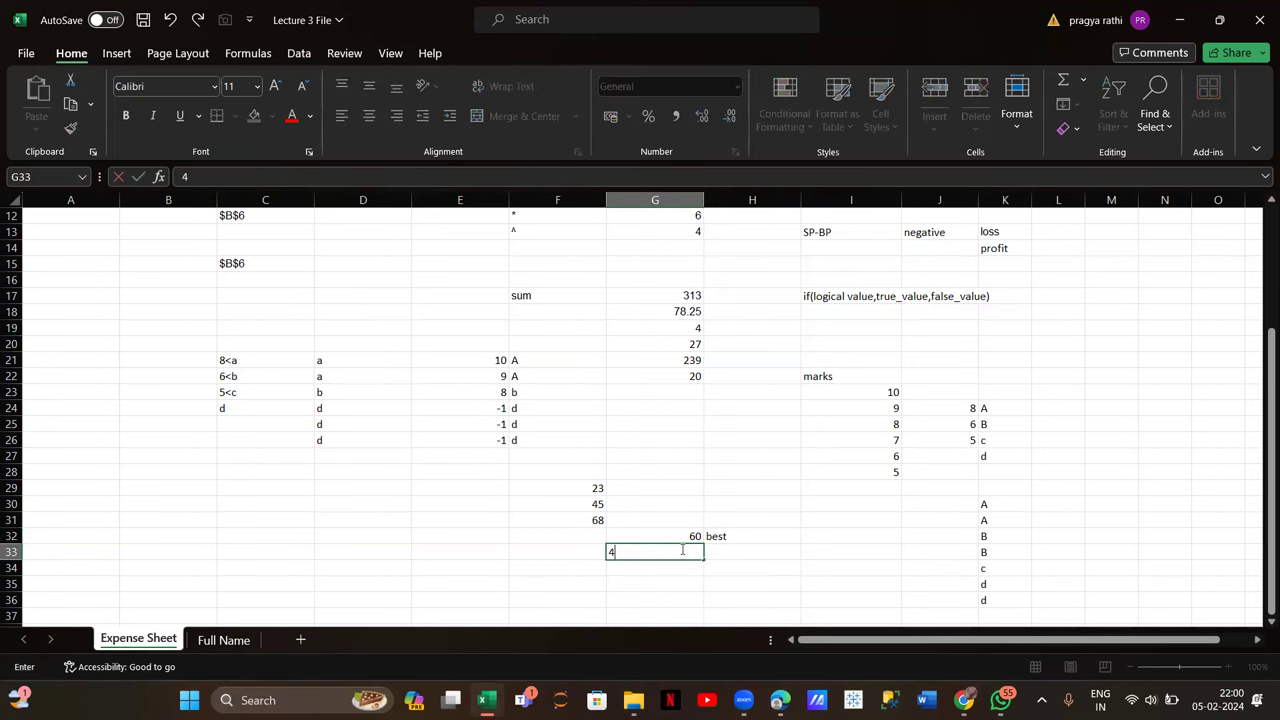
click(743, 551)
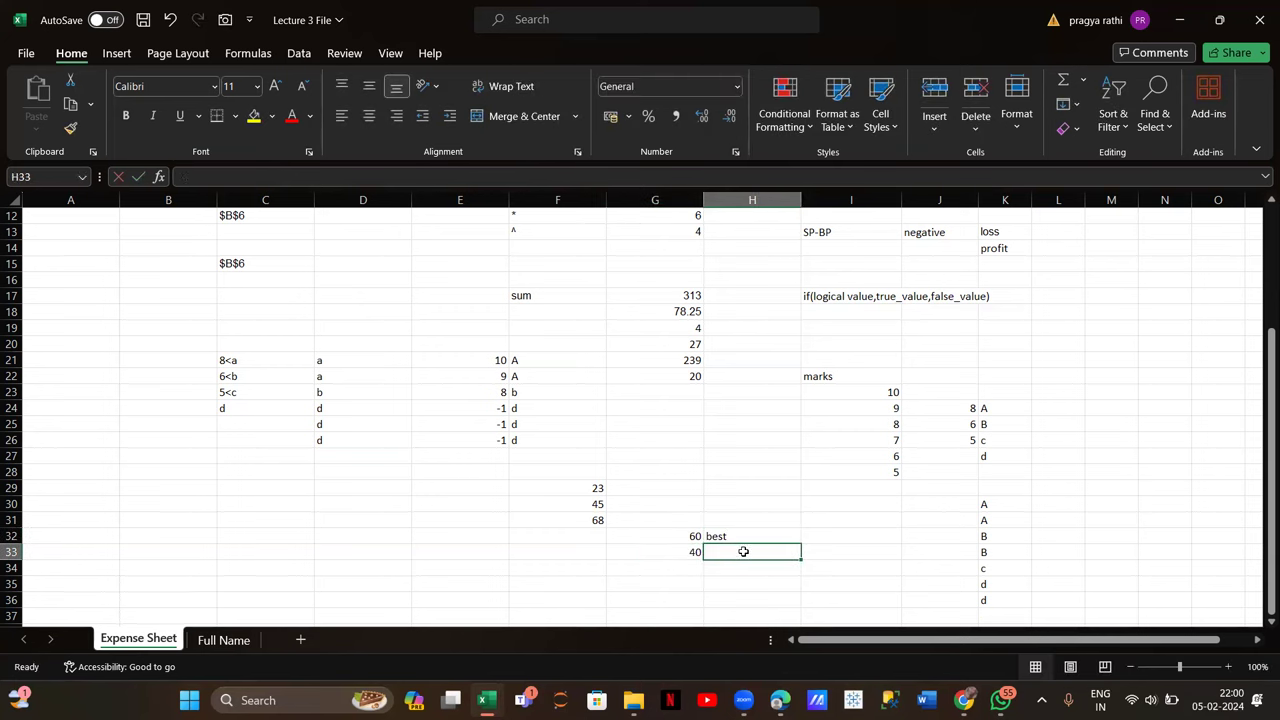
text(better)
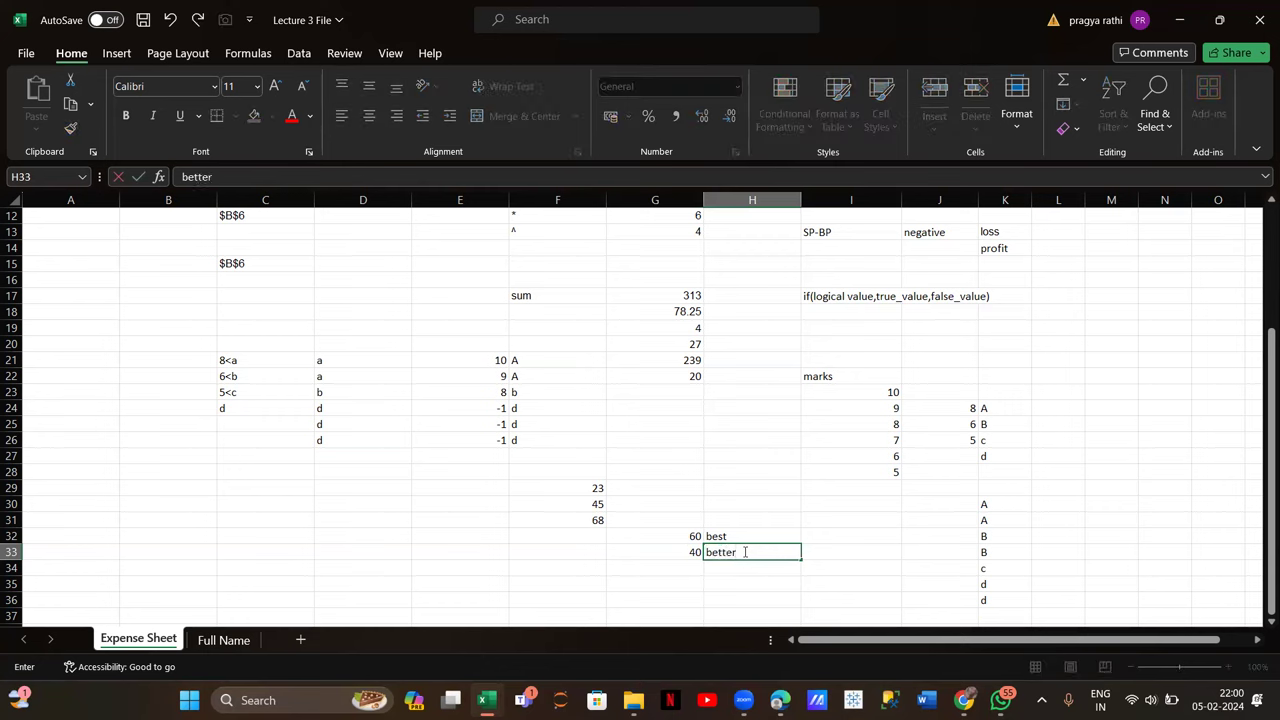
click(737, 567)
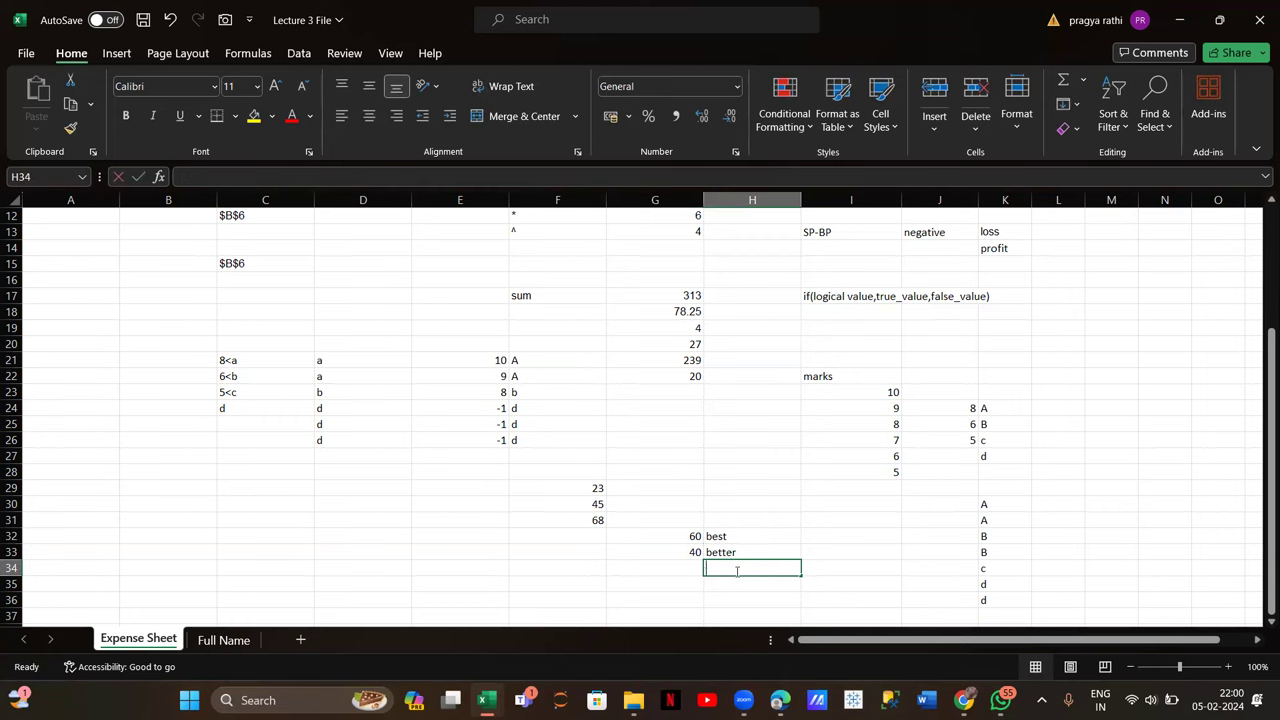
text(good)
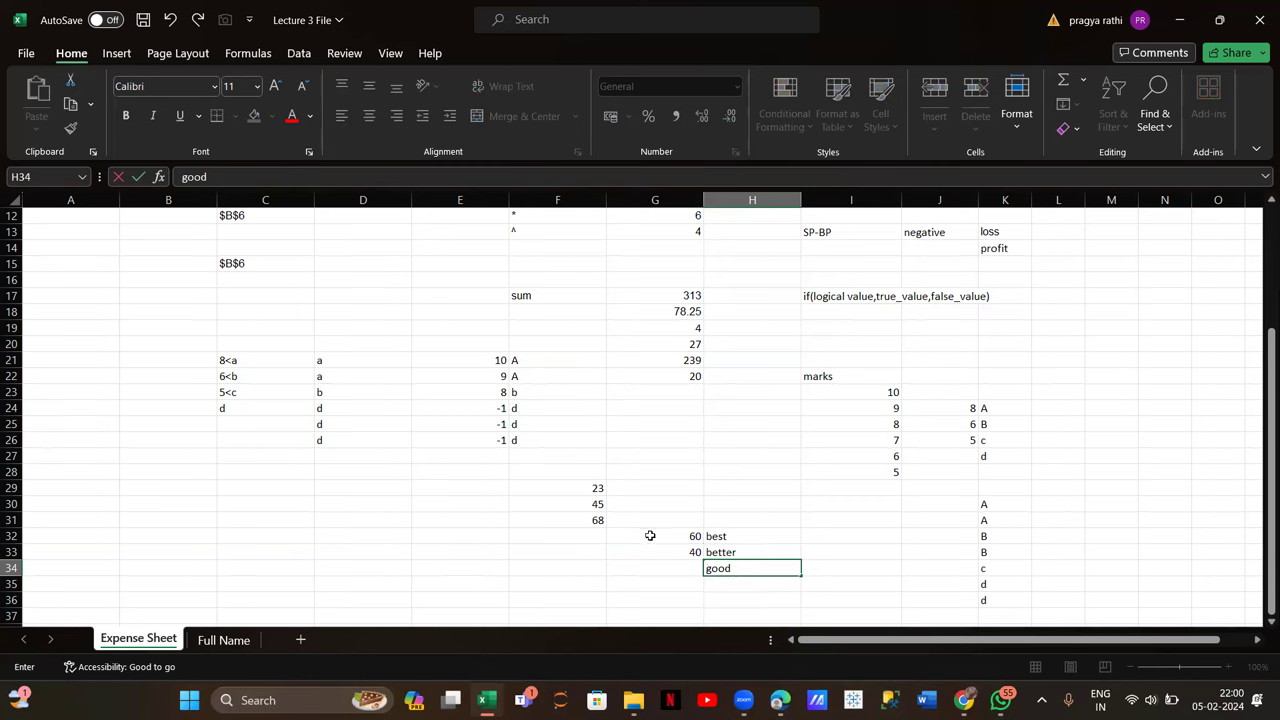
key(Return)
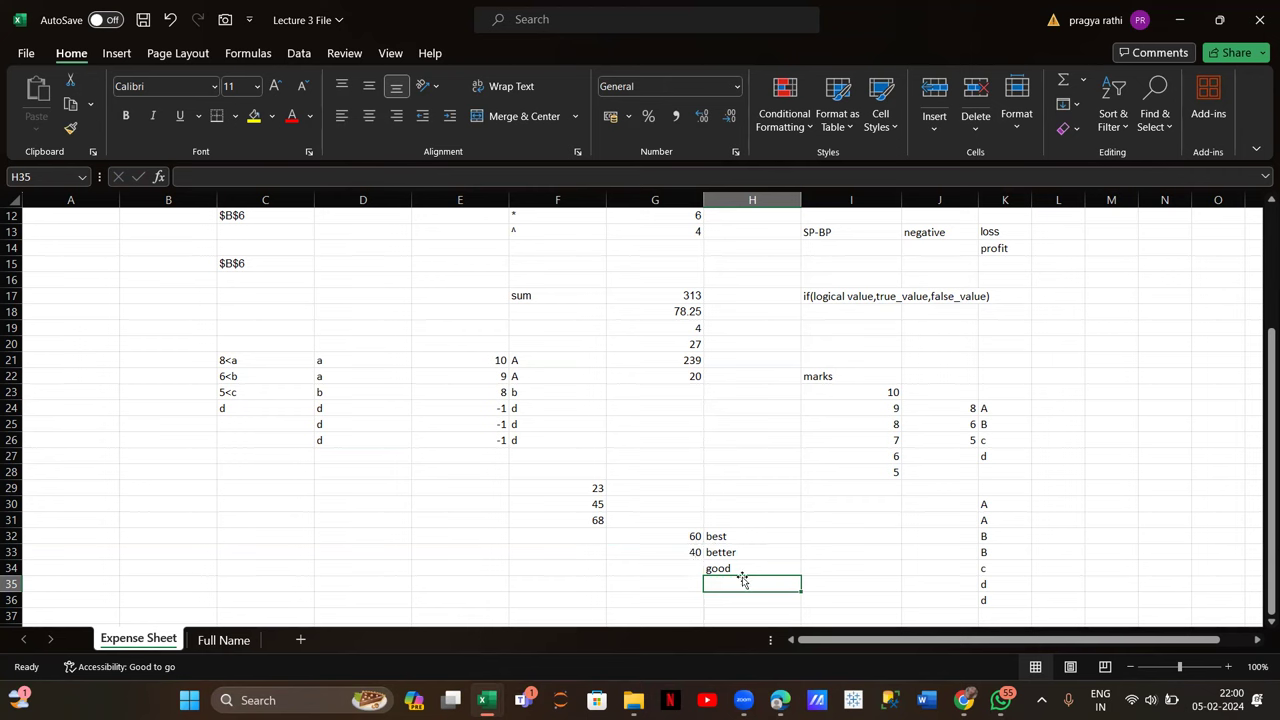
click(643, 489)
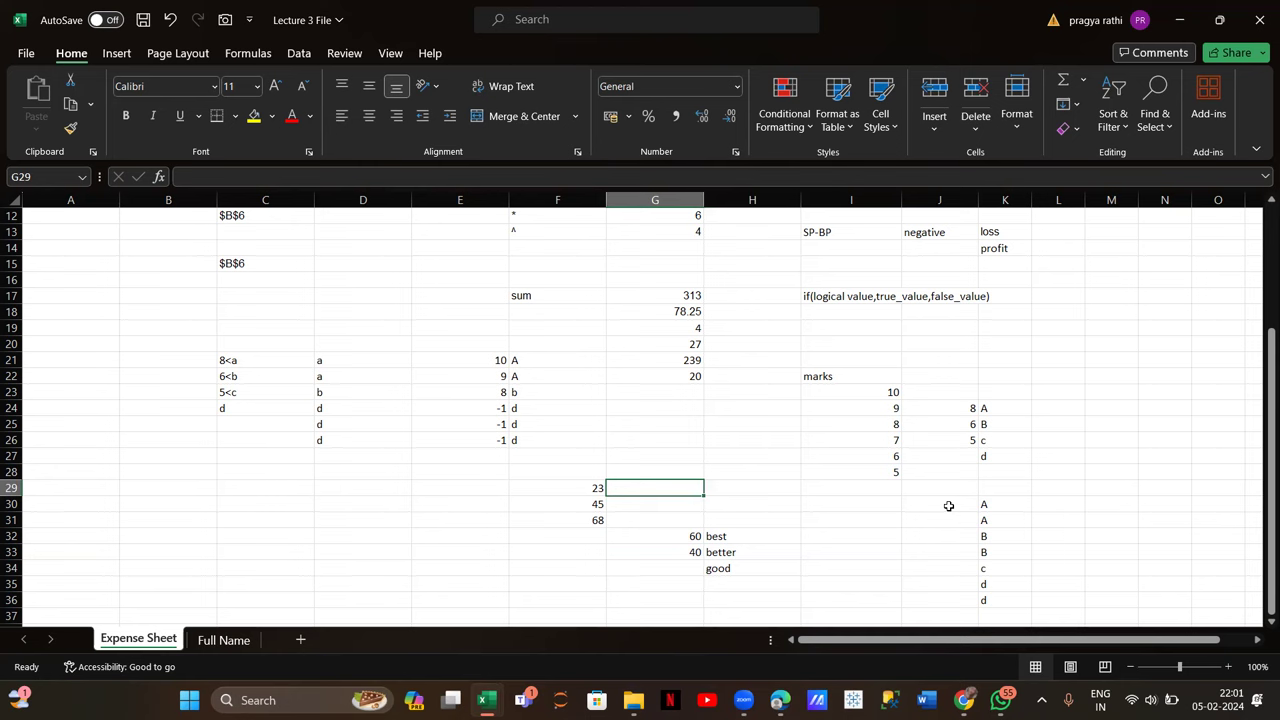
Enter =IFS(F29>60,"good",F29>40,"better",F29<40,"good") in G29.
text(=ifs()
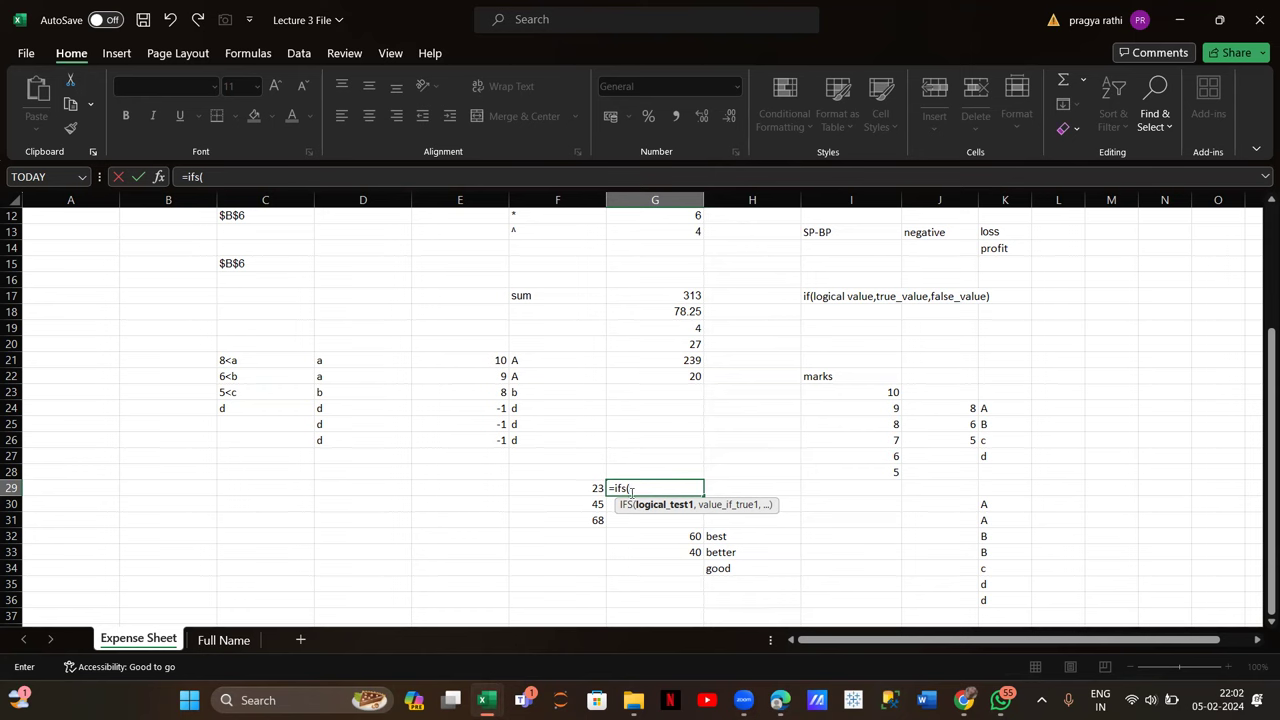
click(596, 489)
text(>)
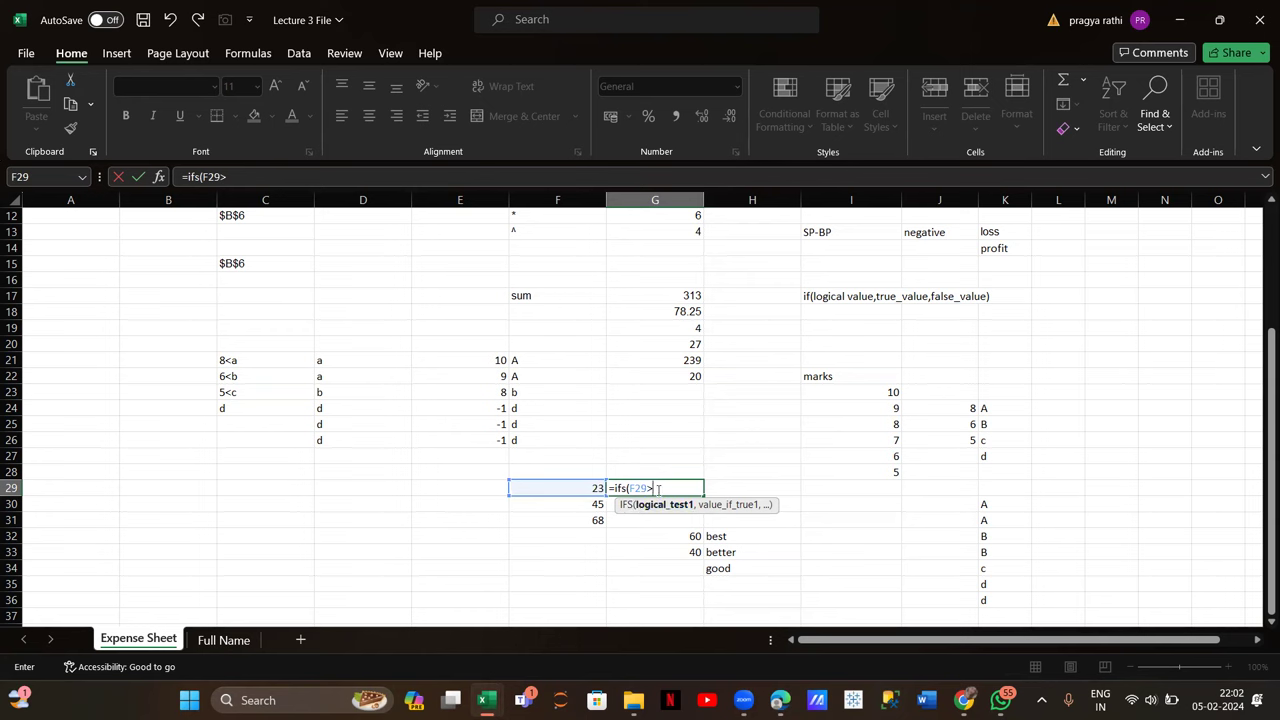
text(60,"g)
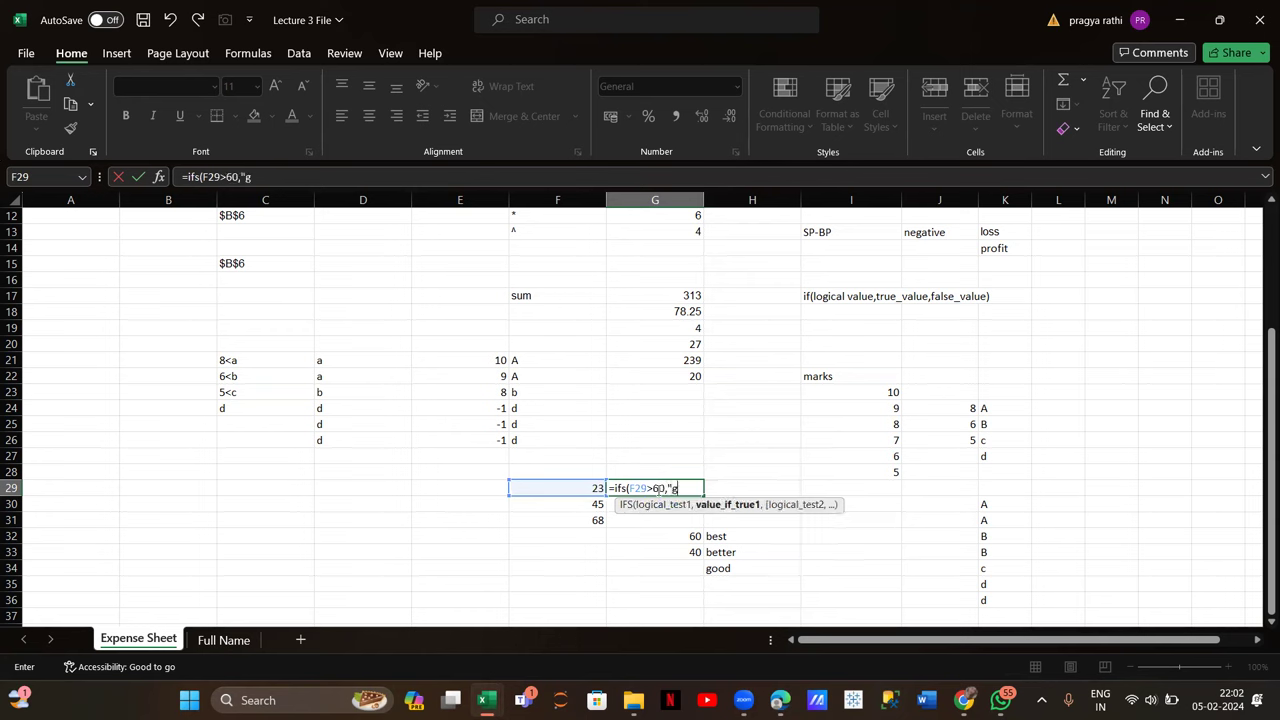
text(ood",)
click(590, 488)
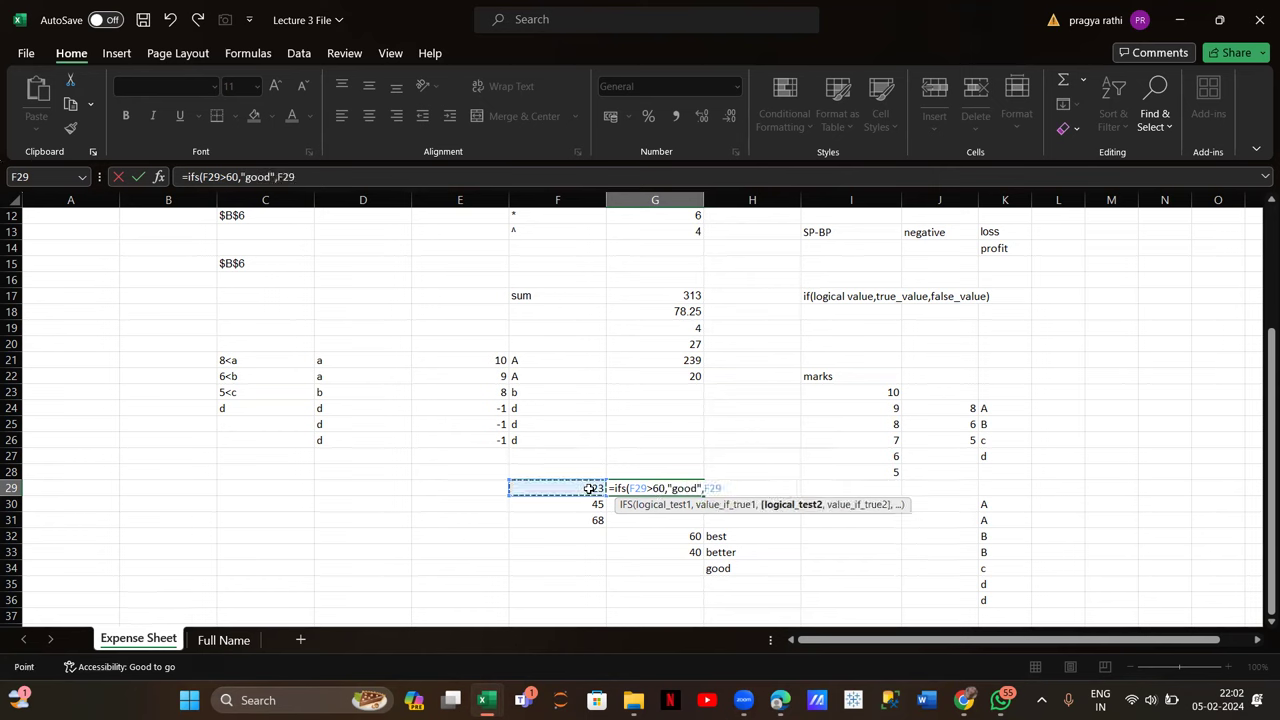
text(>40,"better",)
click(590, 488)
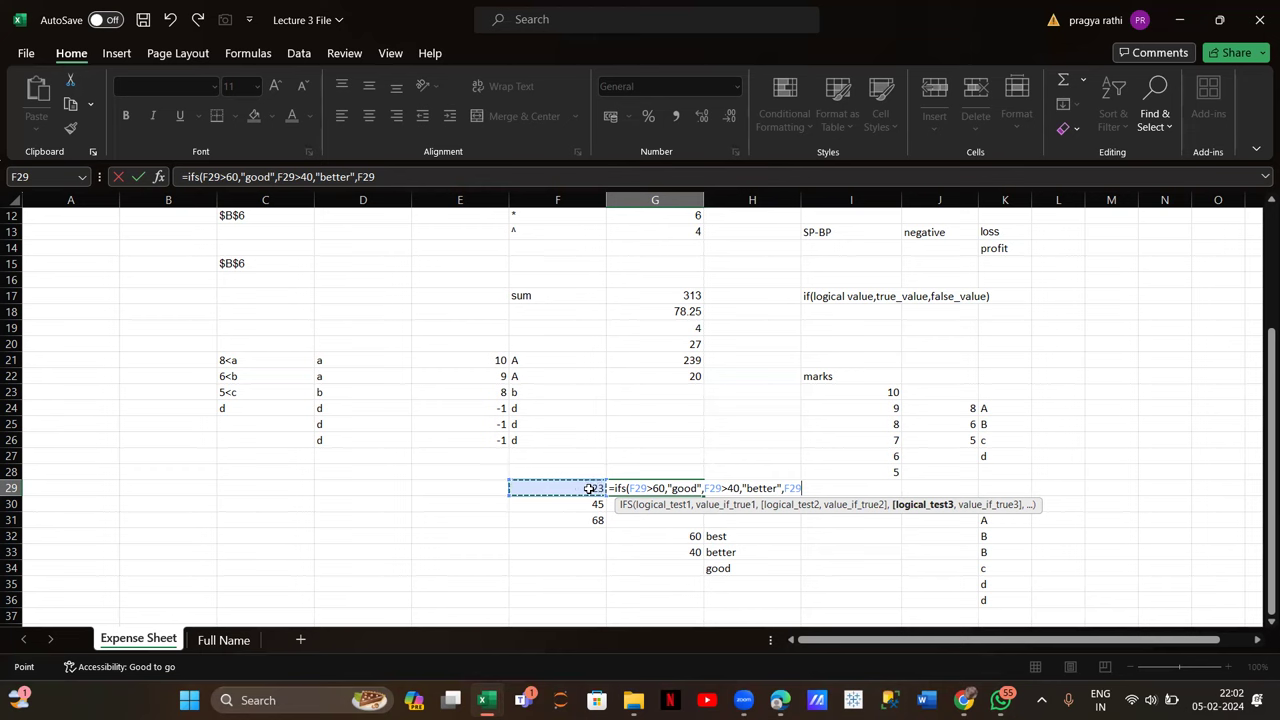
text(<40,"good")
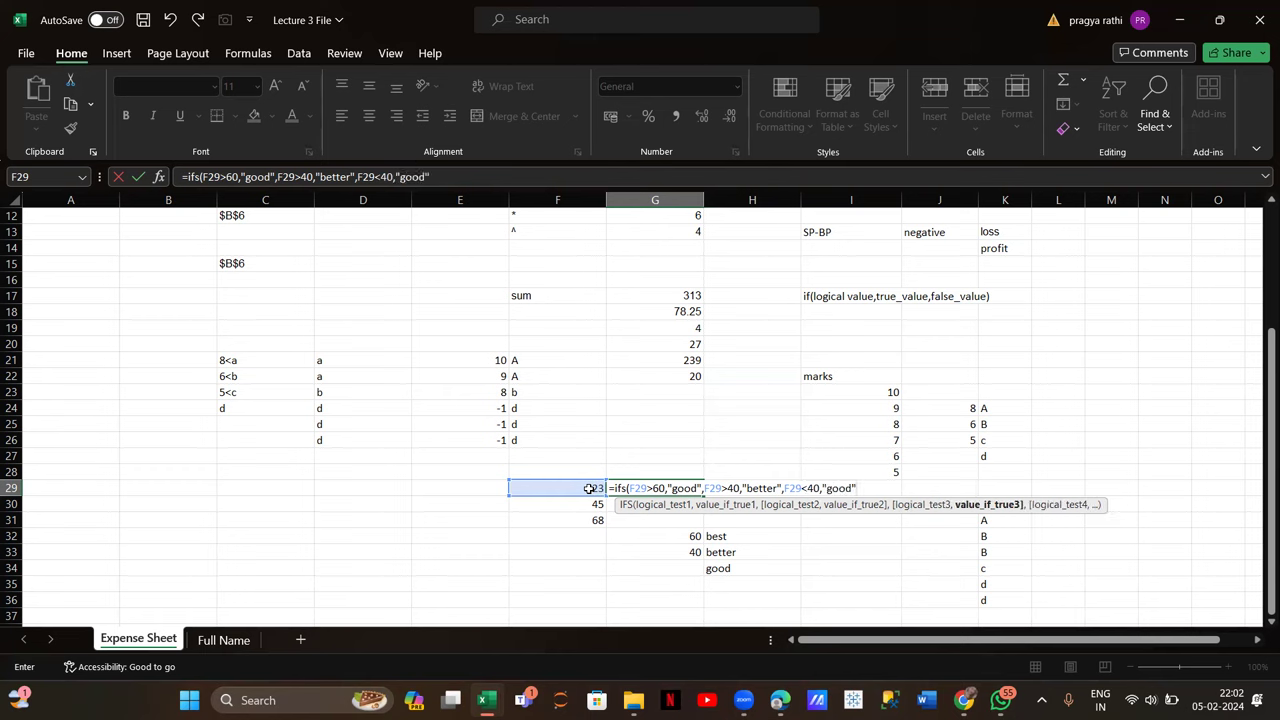
text())
key(Up)
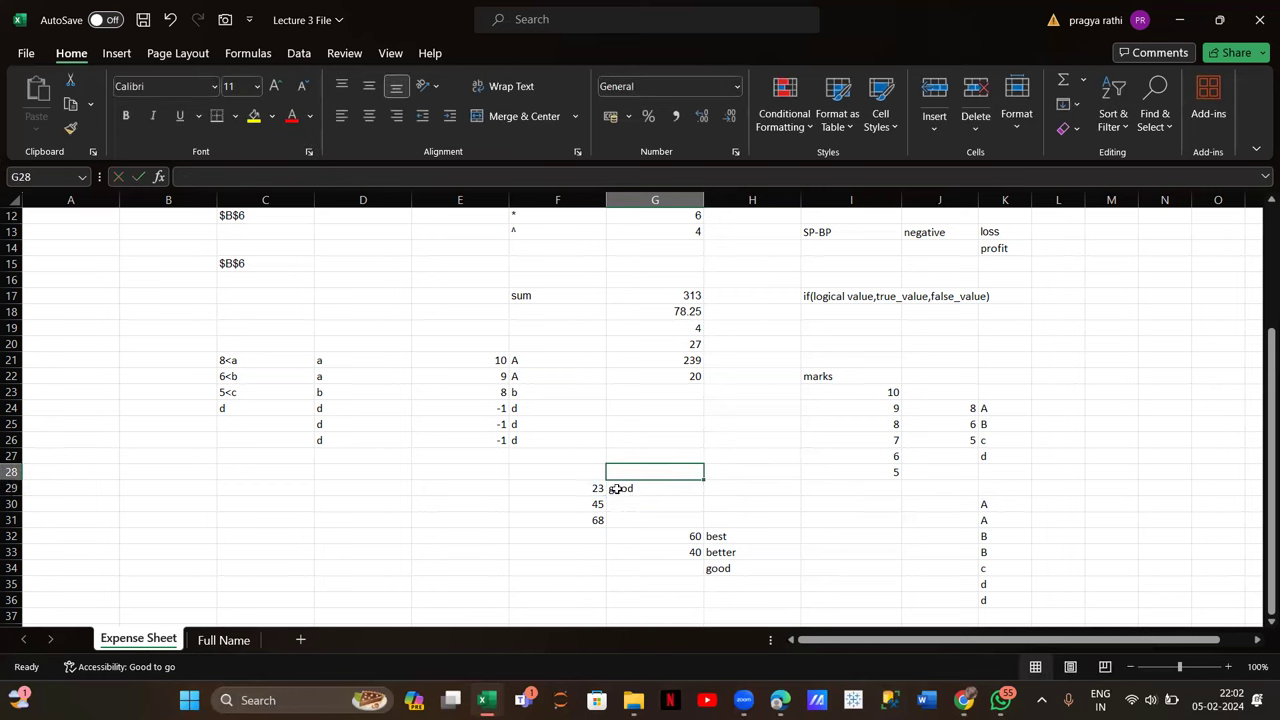
Fill G29's formula down to G31 and change G31's above-60 label to "best".
click(617, 489)
drag(701, 494, 701, 526)
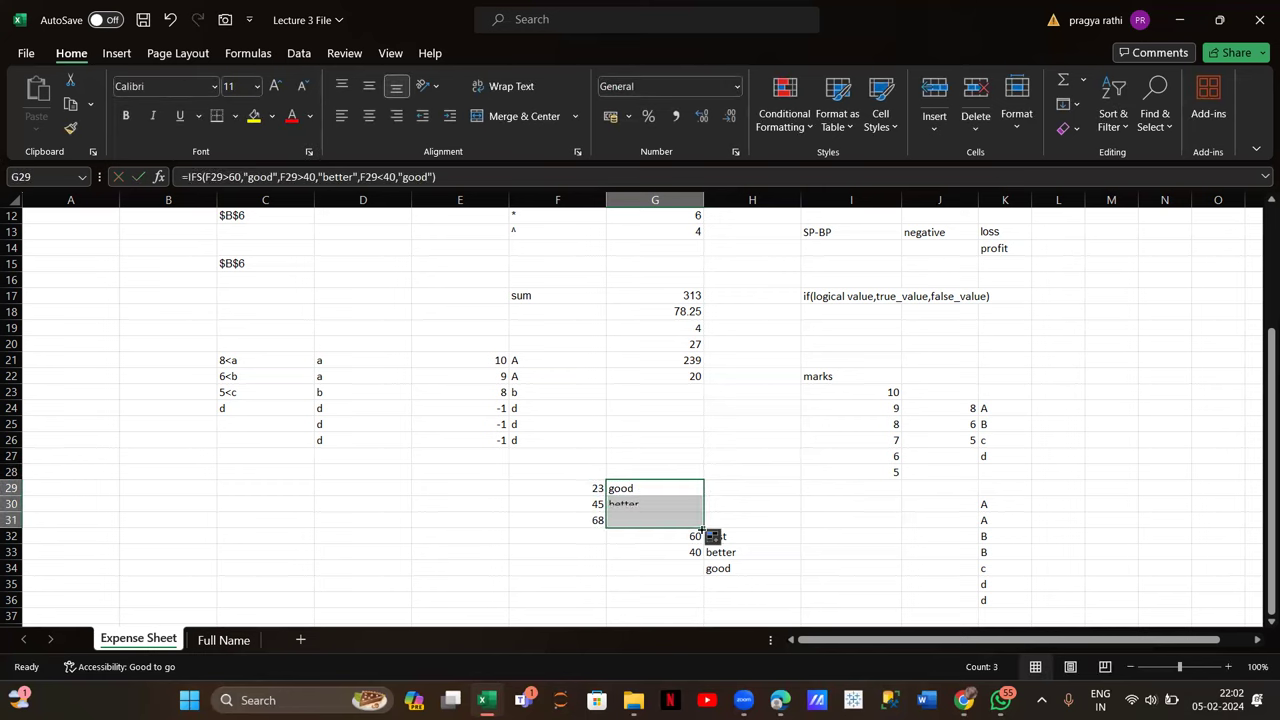
click(625, 518)
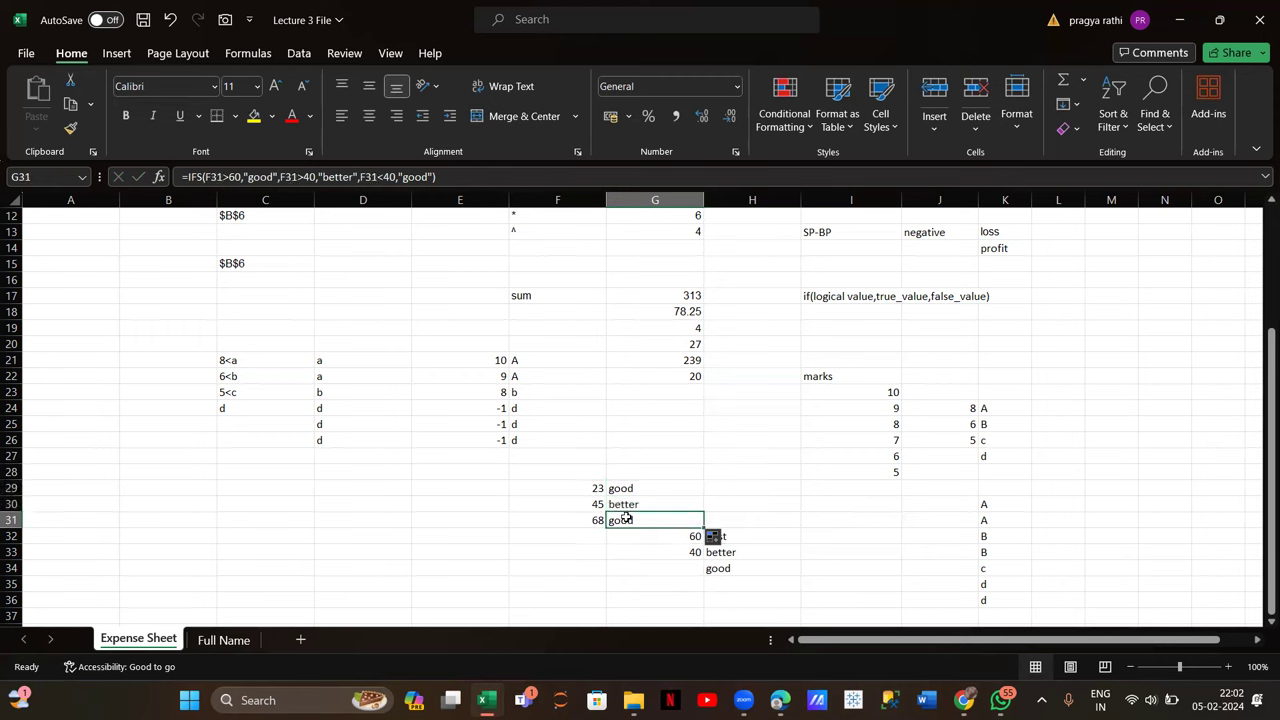
click(271, 177)
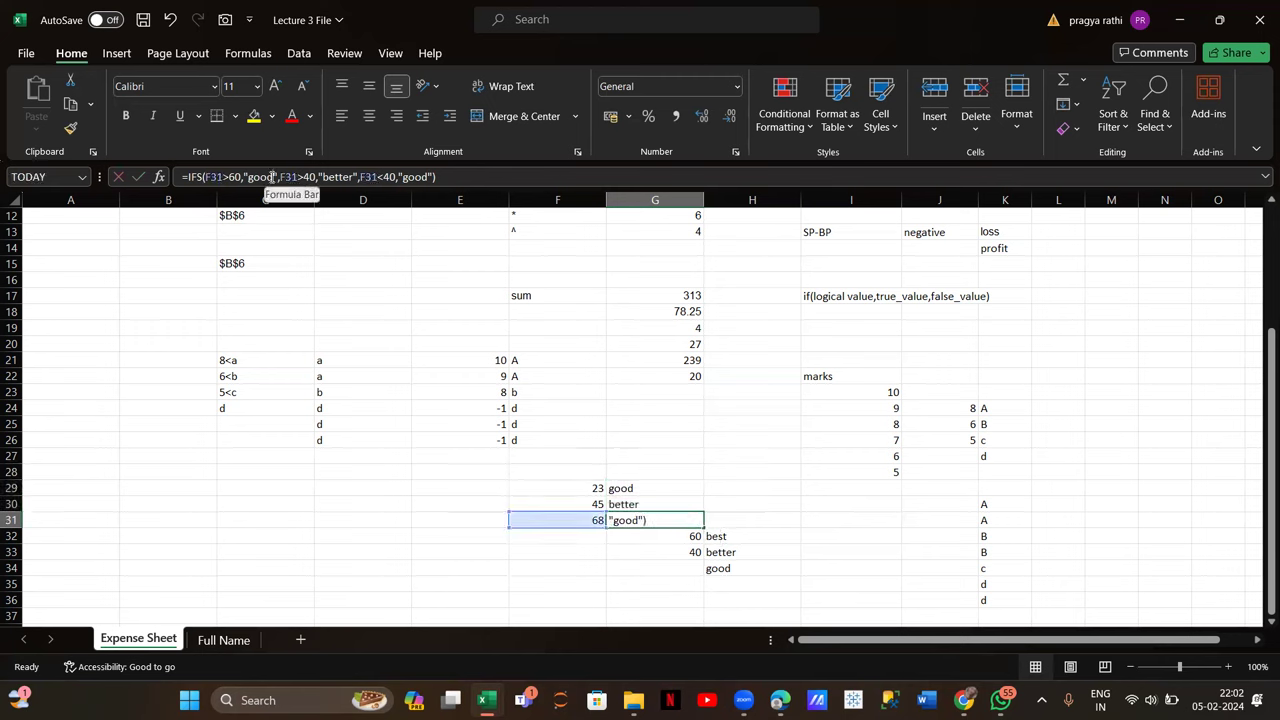
key(BackSpace)
key(BackSpace)
key(BackSpace)
key(BackSpace)
text(best)
key(Return)
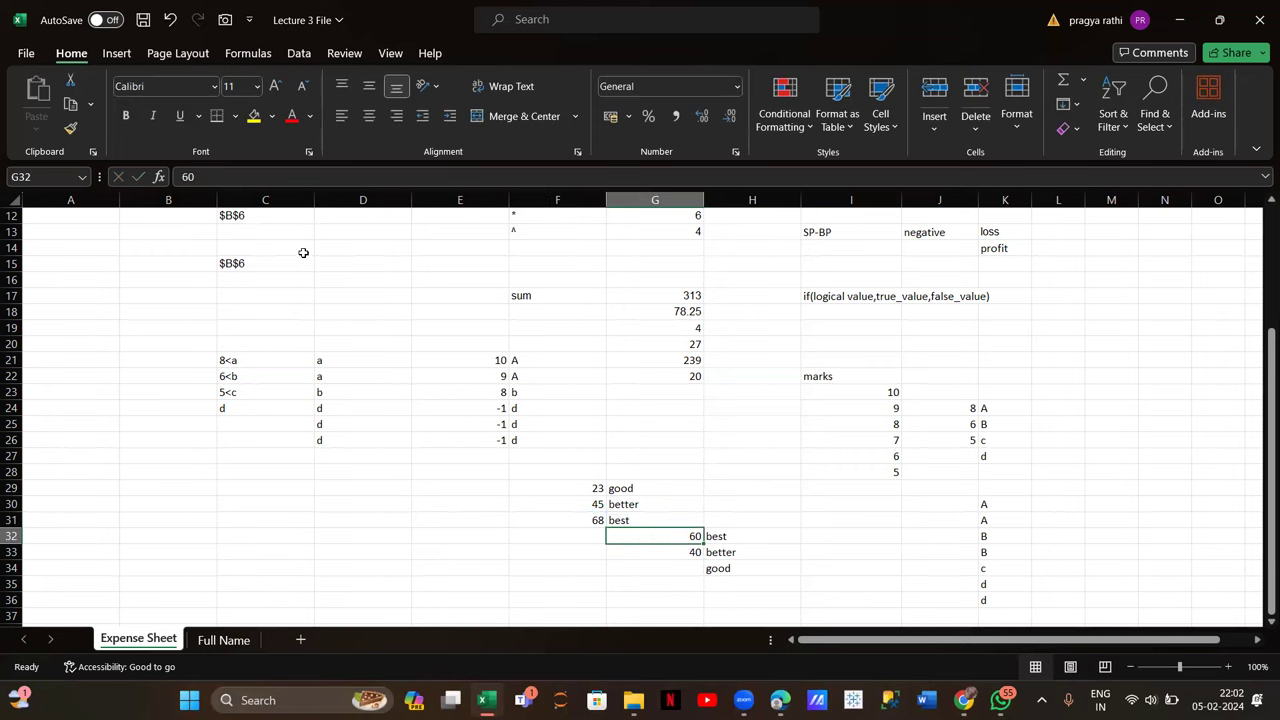
Change G29's above-60 label to "best" and refill G29:G31 as good, better, best.
click(631, 489)
click(273, 176)
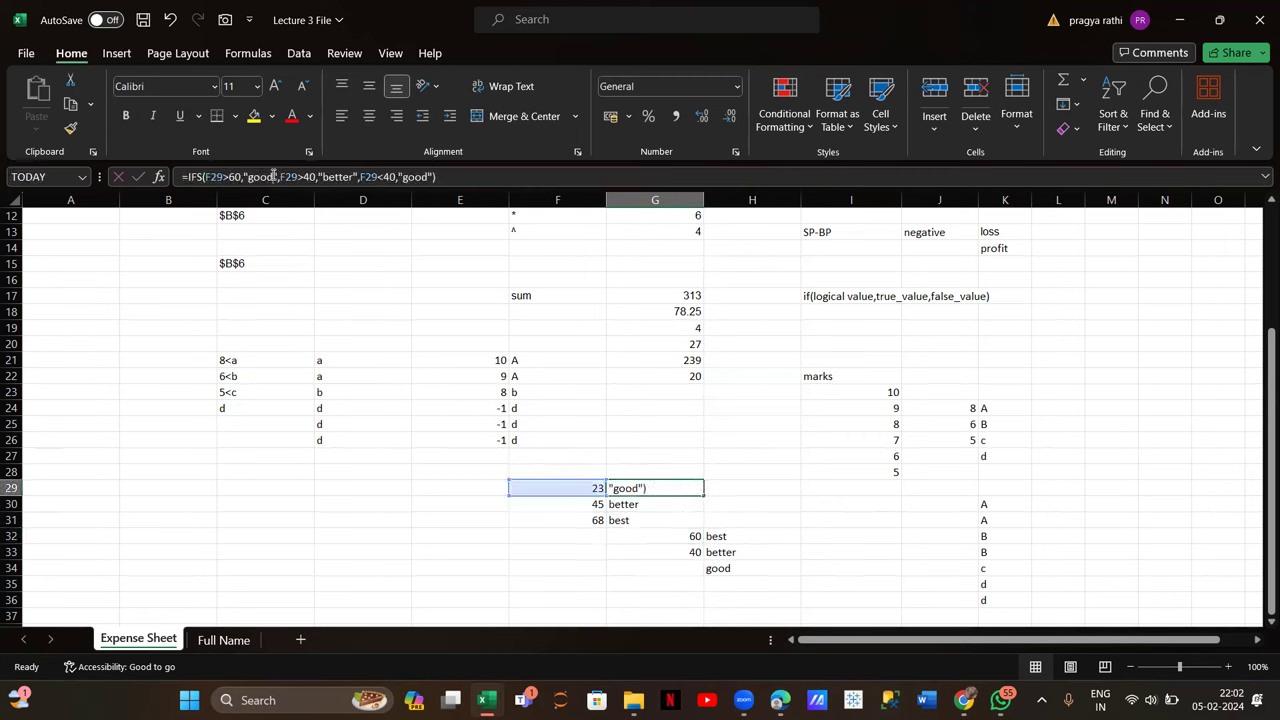
key(BackSpace)
key(BackSpace)
key(BackSpace)
key(BackSpace)
text(best)
key(Return)
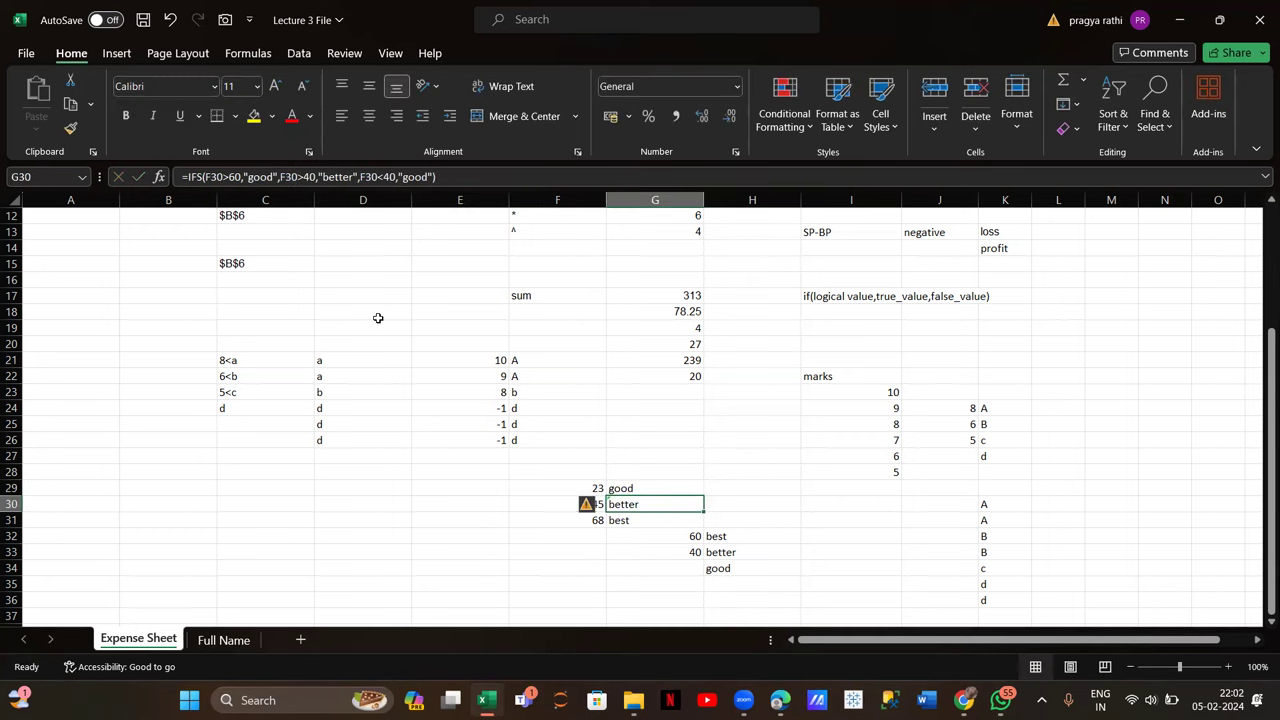
click(628, 490)
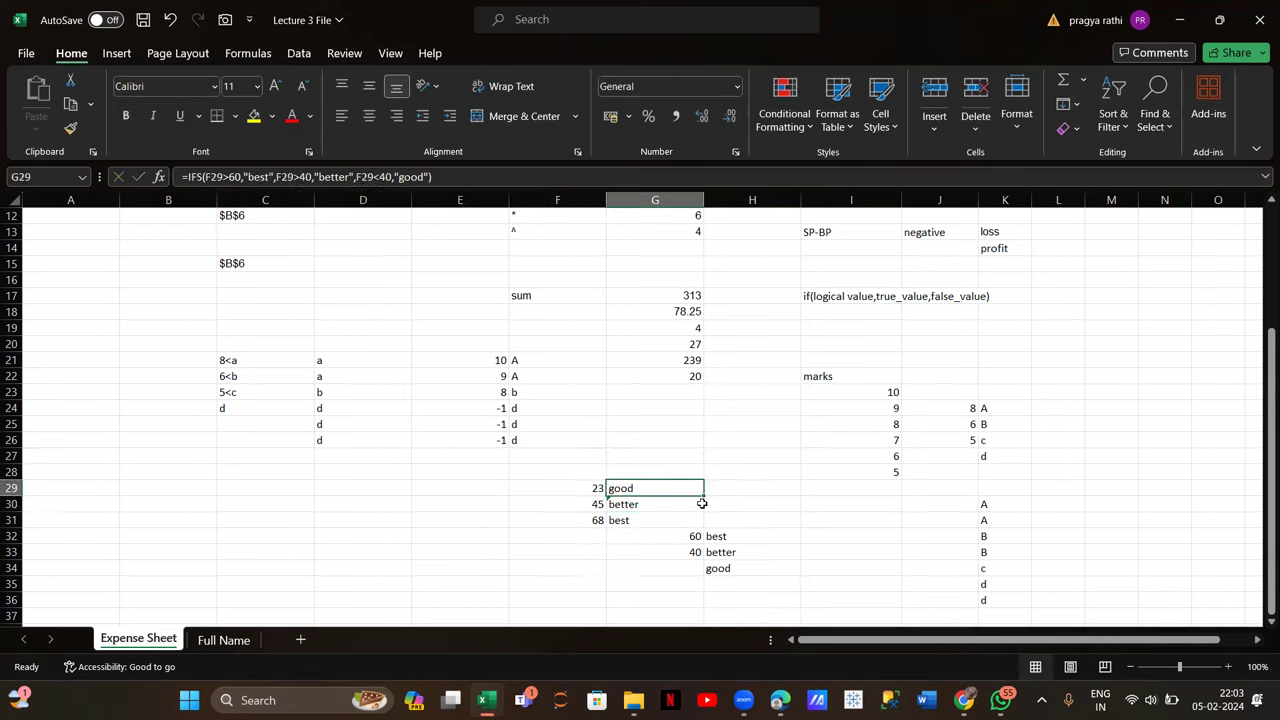
drag(702, 503, 702, 527)
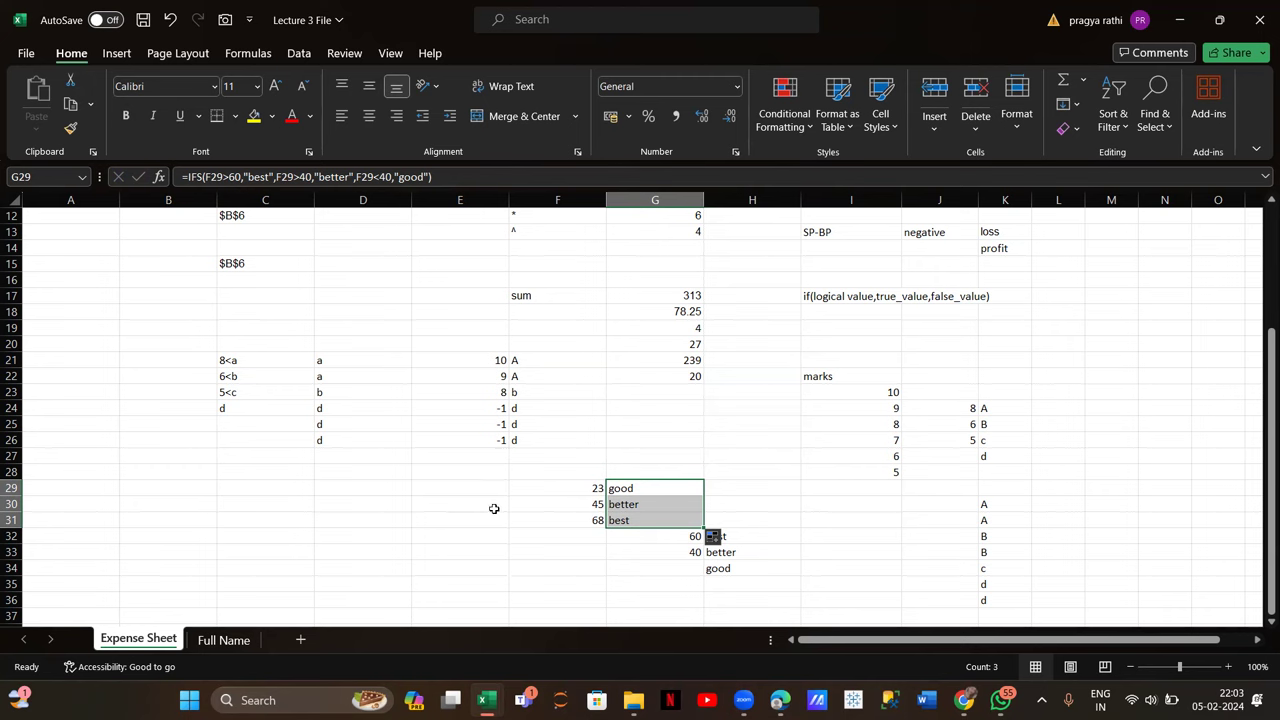
Enter 1 in E35 and 2 in E36 to start a number list.
click(455, 507)
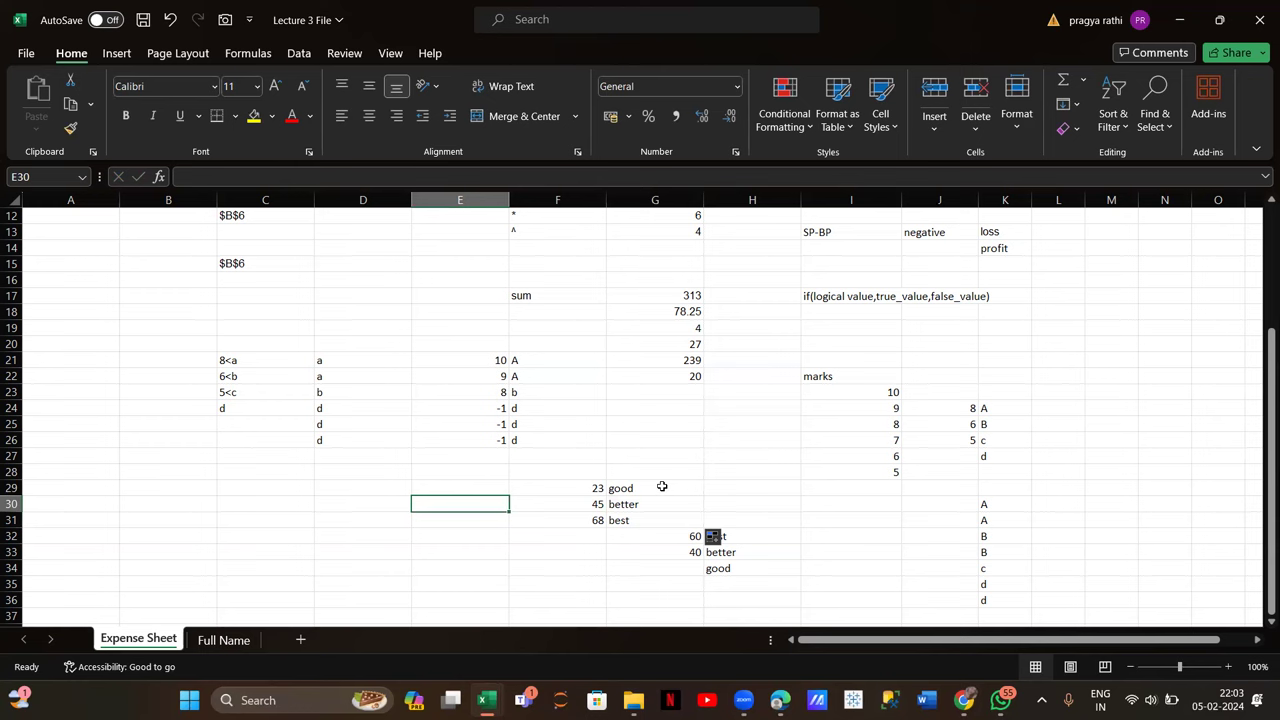
scroll(662, 486, down, 1)
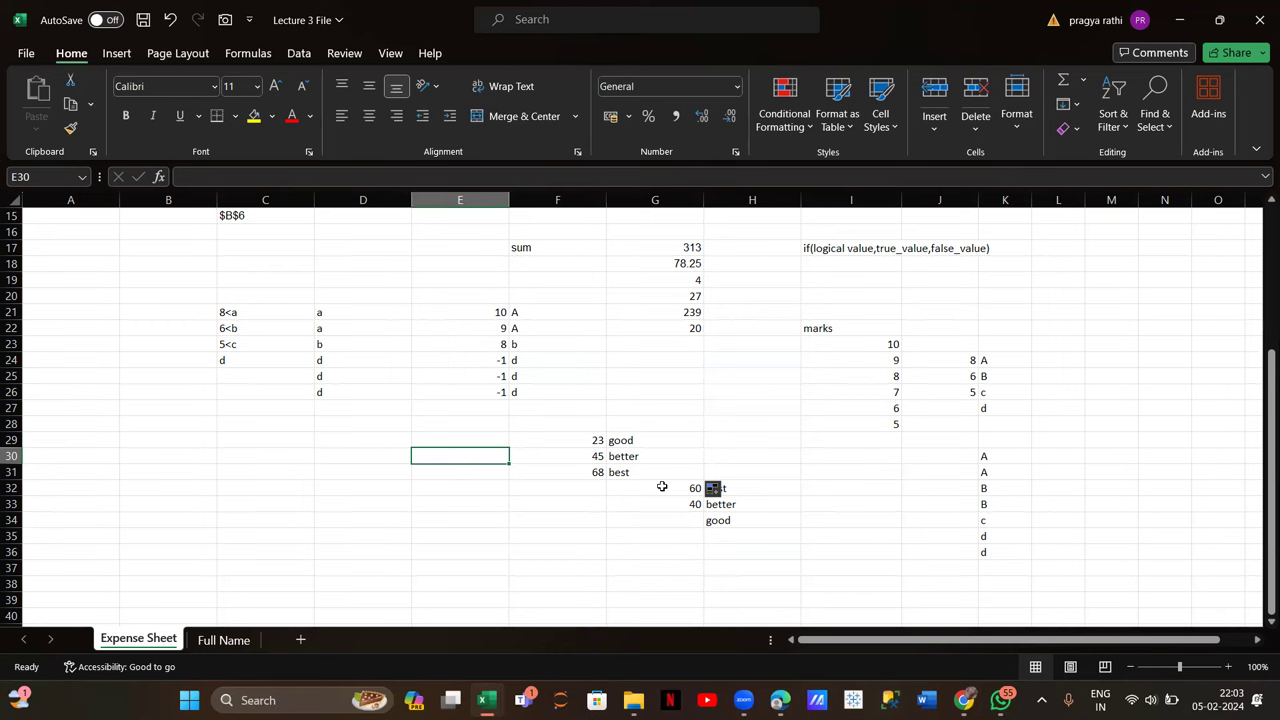
scroll(294, 390, up, 5)
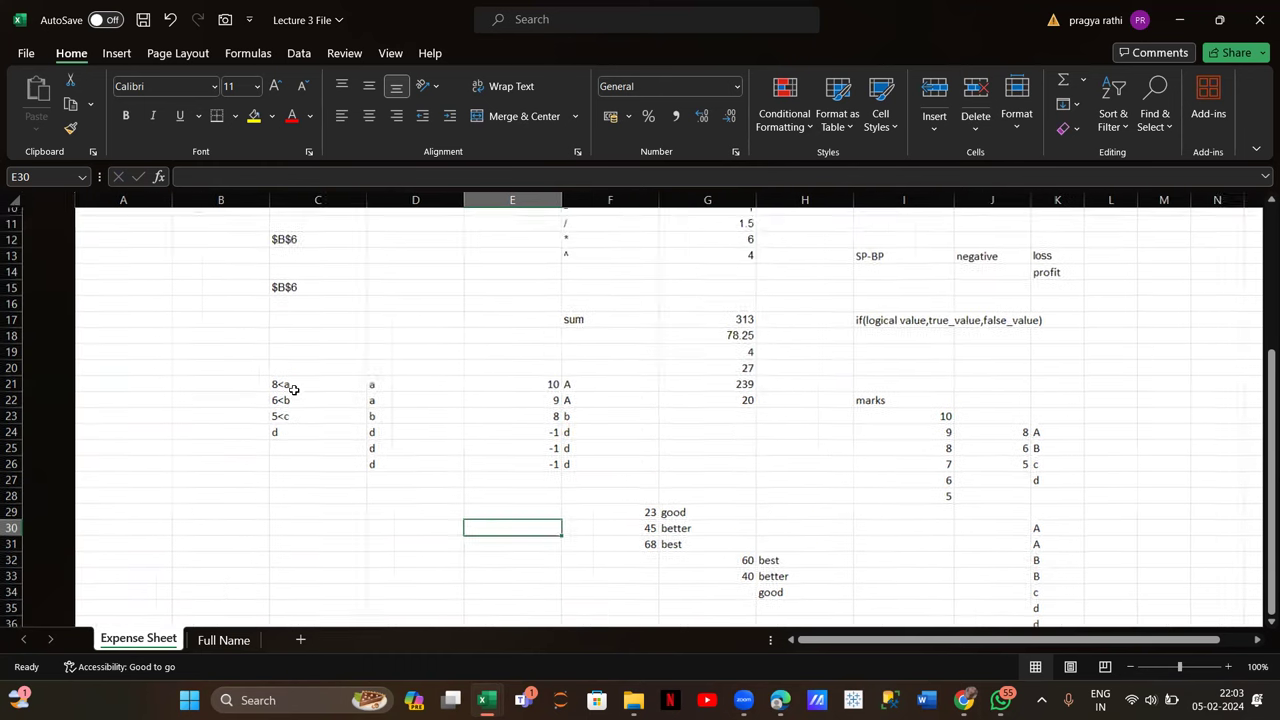
scroll(291, 391, left, 2)
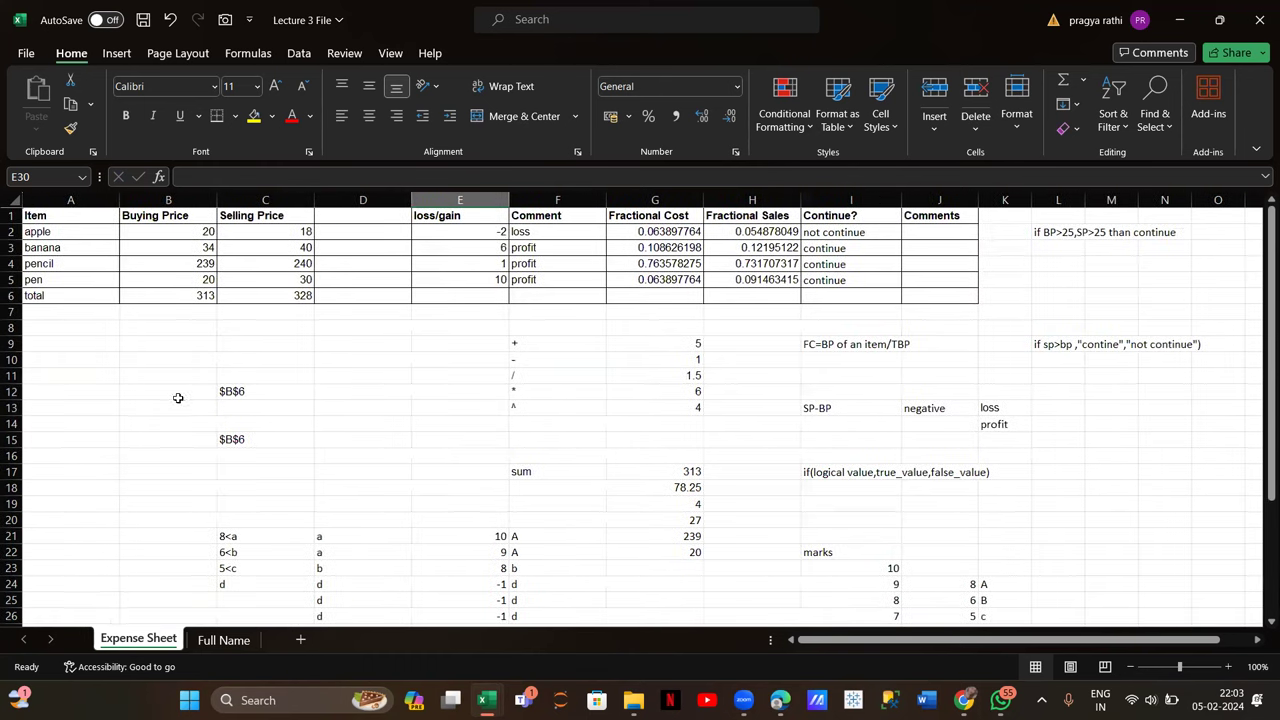
scroll(372, 442, down, 1)
scroll(372, 442, up, 1)
scroll(372, 442, down, 10)
click(434, 278)
text(1)
key(Return)
text(2)
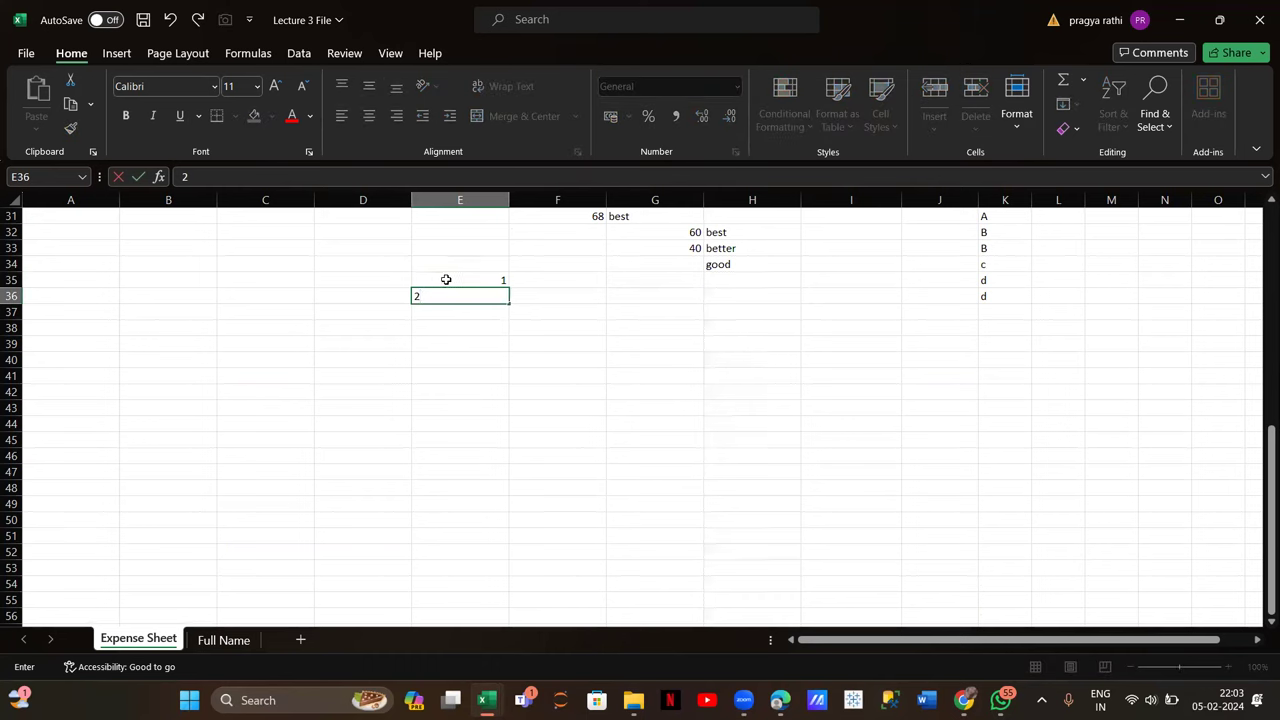
Extend the 1, 2 pattern down to fill E35:E48 with 1 through 14.
click(448, 279)
click(580, 294)
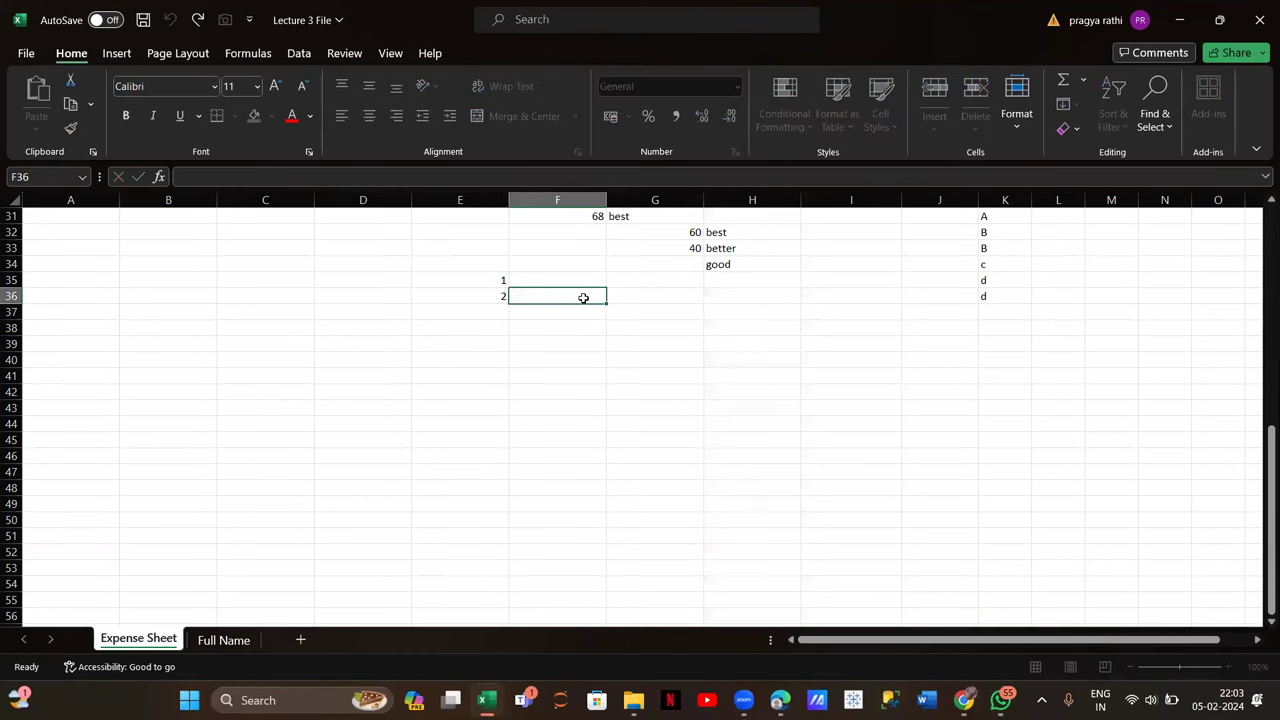
drag(494, 282, 496, 293)
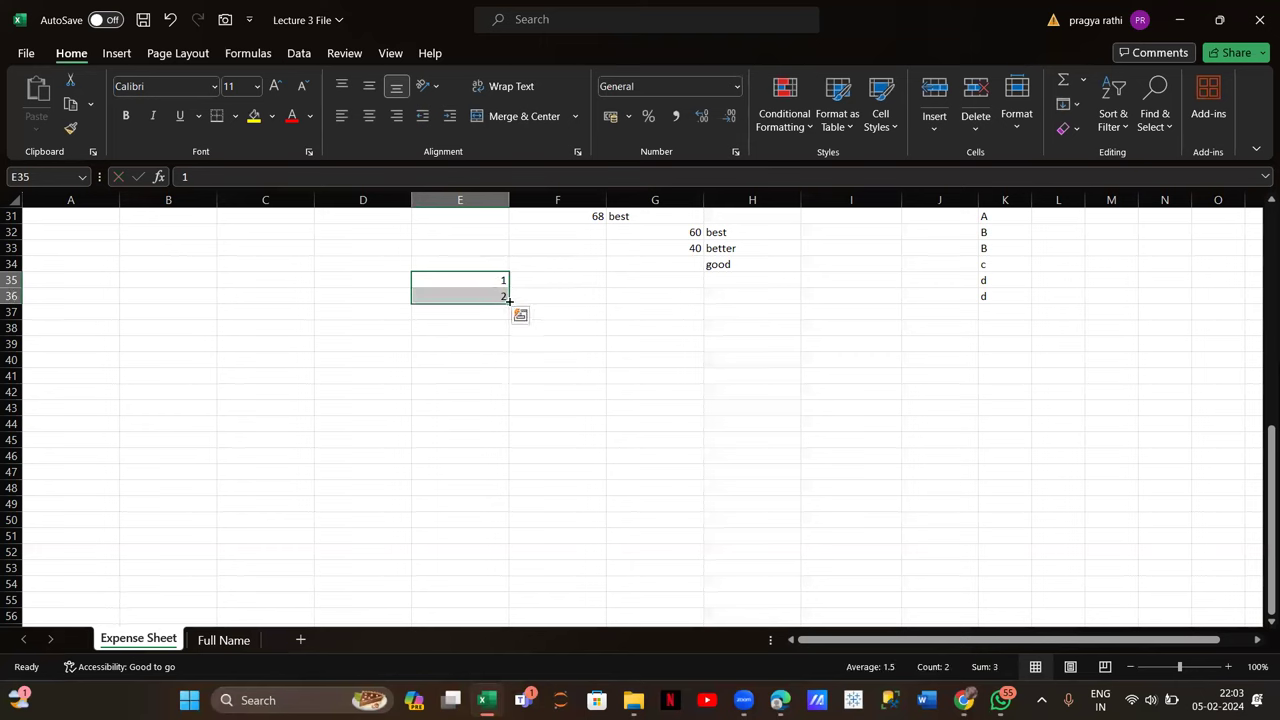
drag(506, 302, 503, 489)
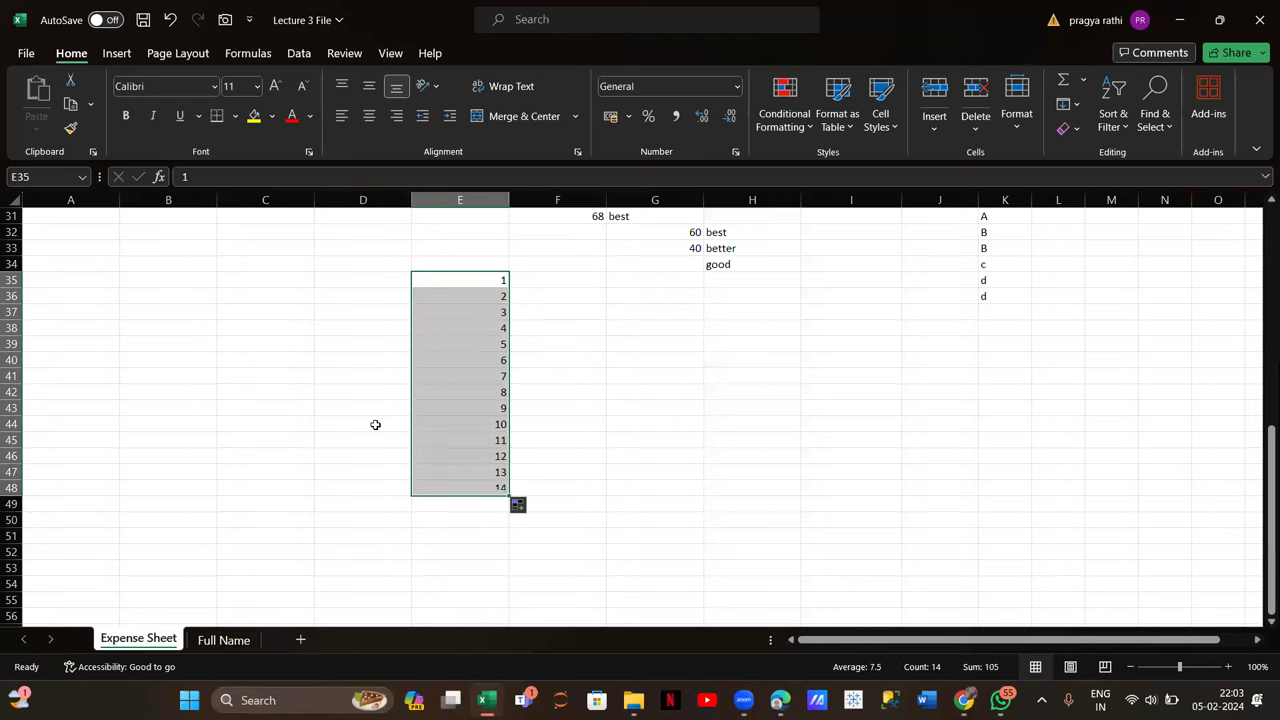
key(shift+F10)
key(Escape)
Enter =SUMIF(E35:E48,">7") in F38, returning 77.
click(593, 330)
text(=s)
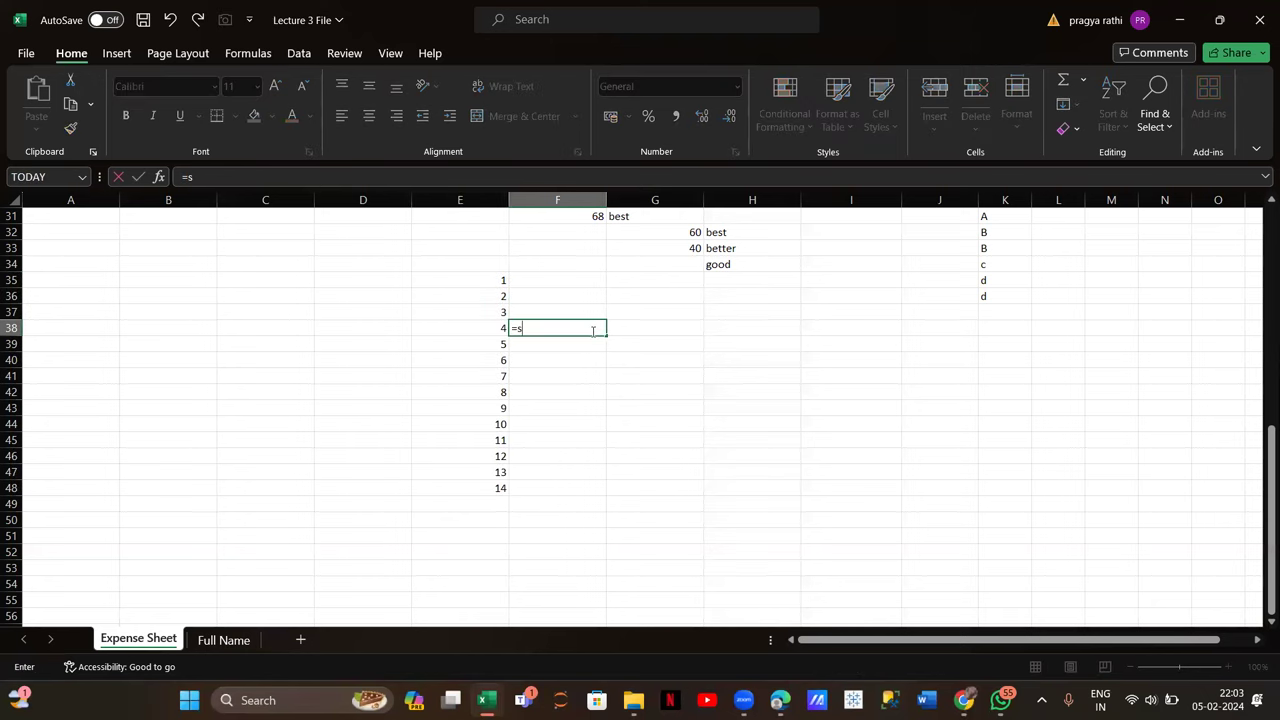
text(um()
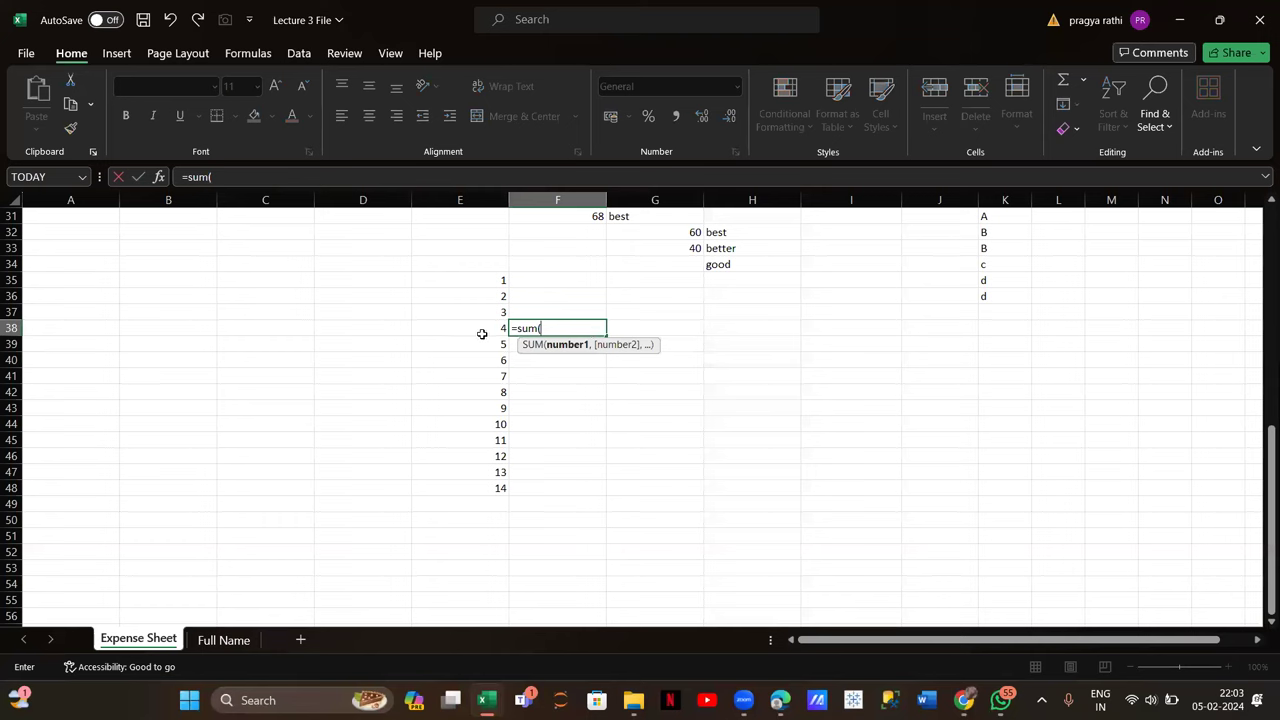
key(BackSpace)
text(if()
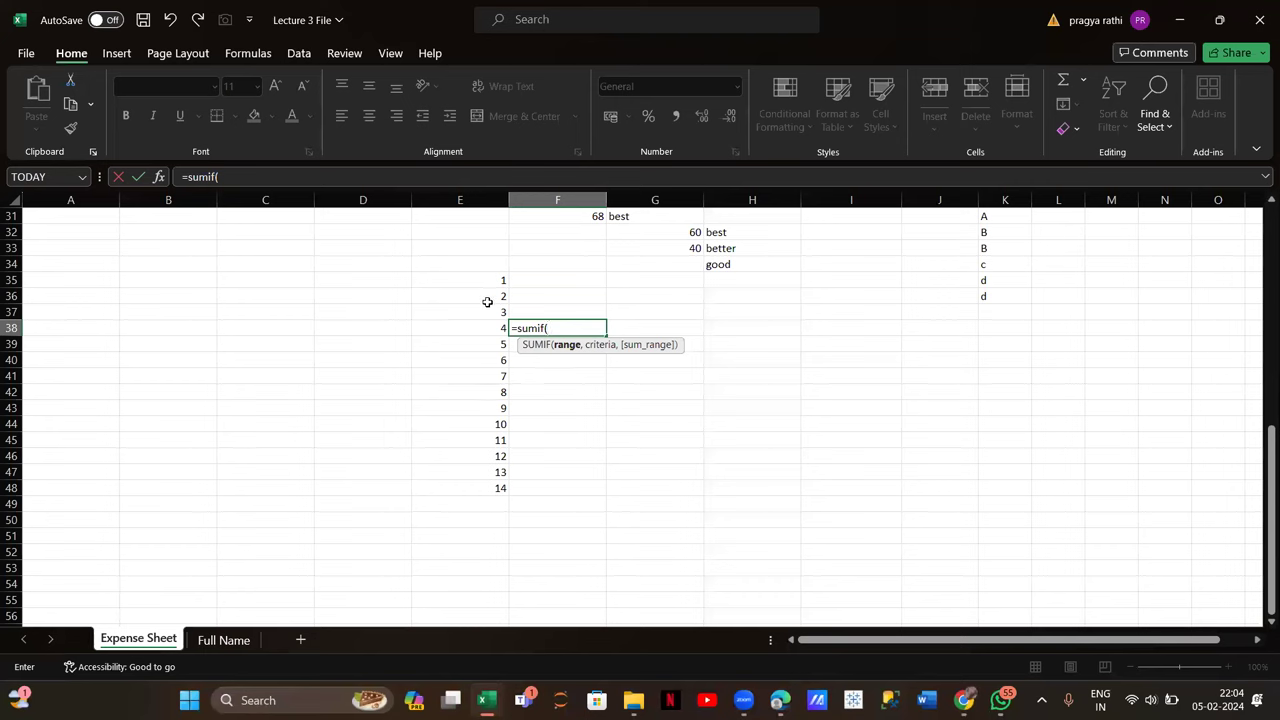
drag(480, 277, 488, 481)
text(,")
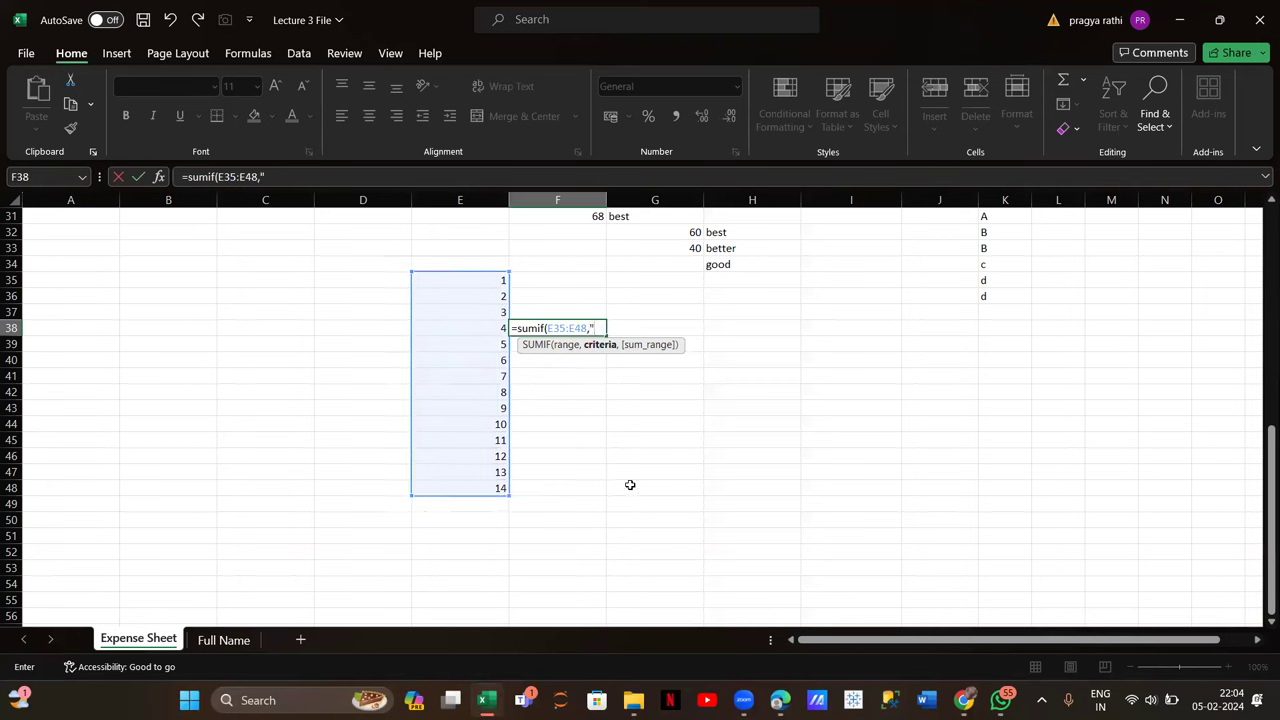
text(>7"))
key(Return)
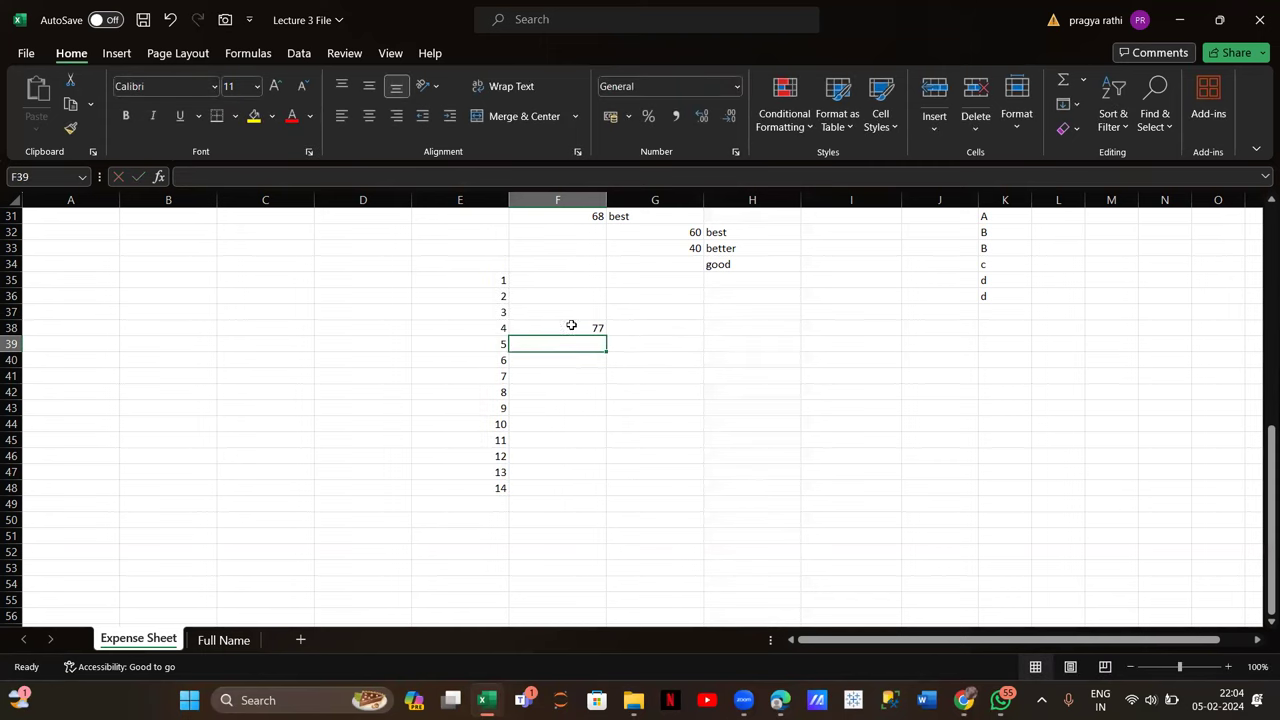
click(571, 326)
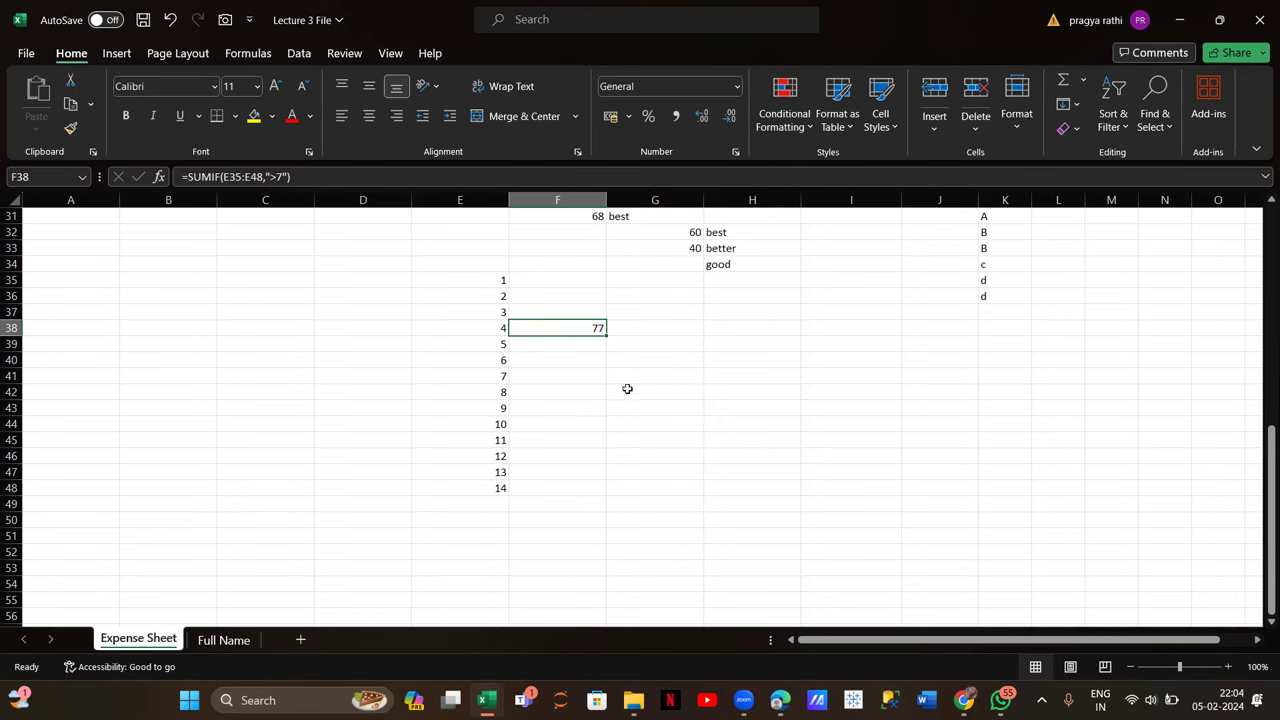
Enter =COUNTIF(E35:E48,">7") in F39, returning 7.
click(565, 349)
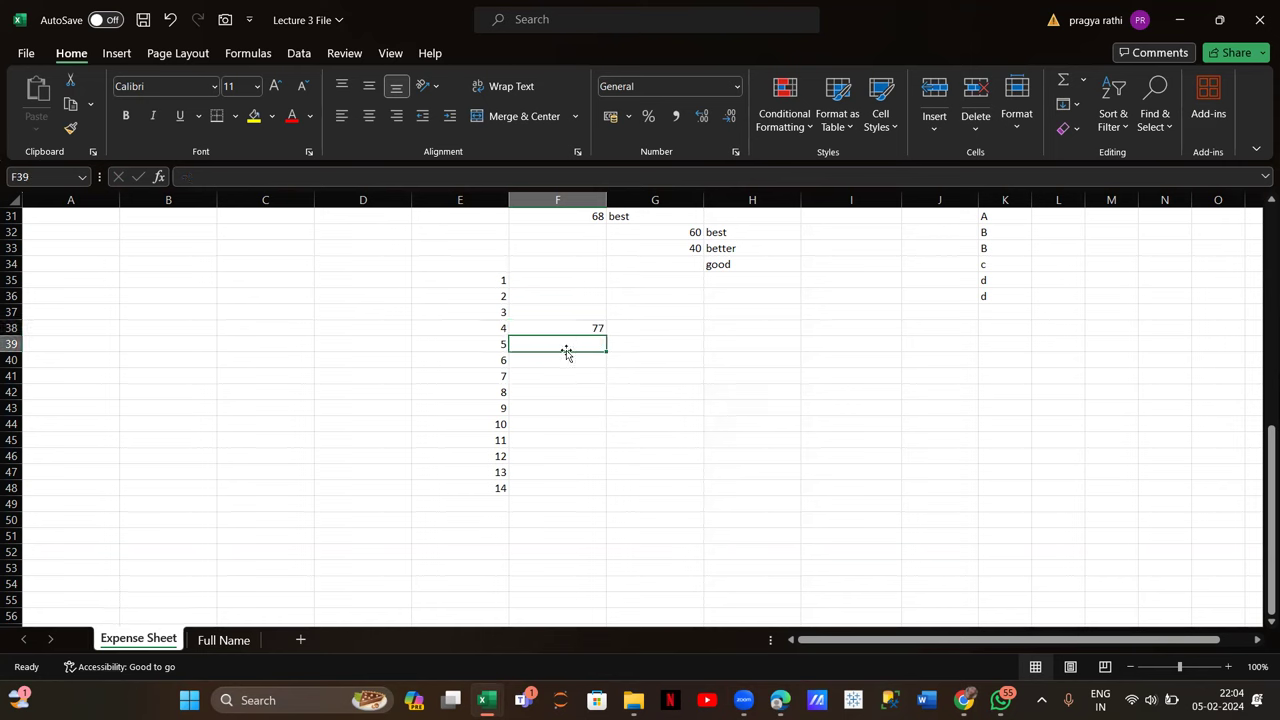
text(=cou)
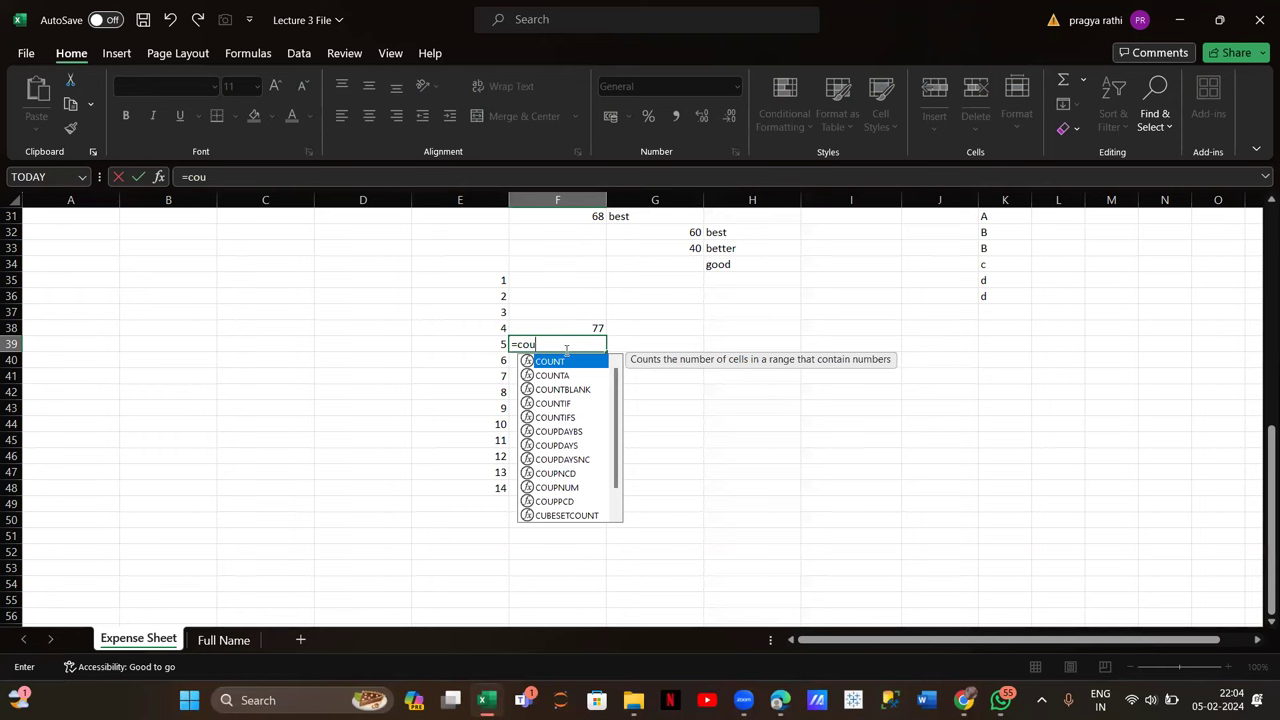
text(ntif()
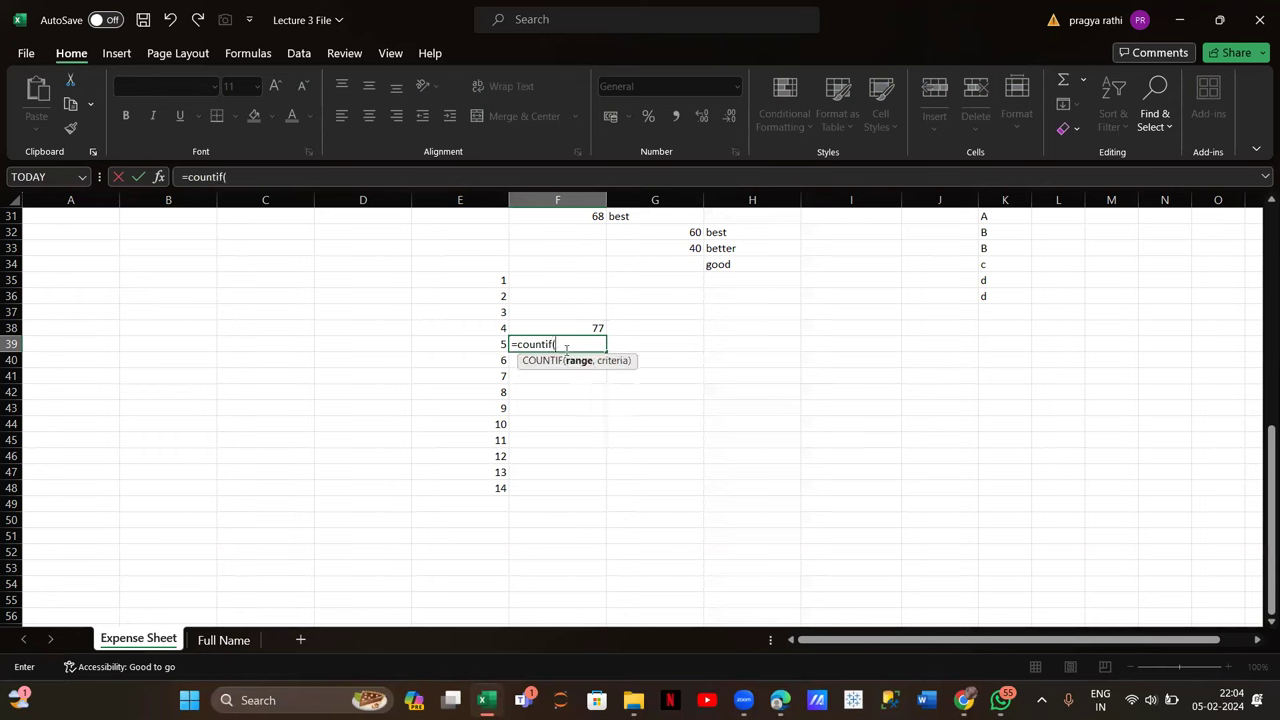
drag(480, 280, 484, 484)
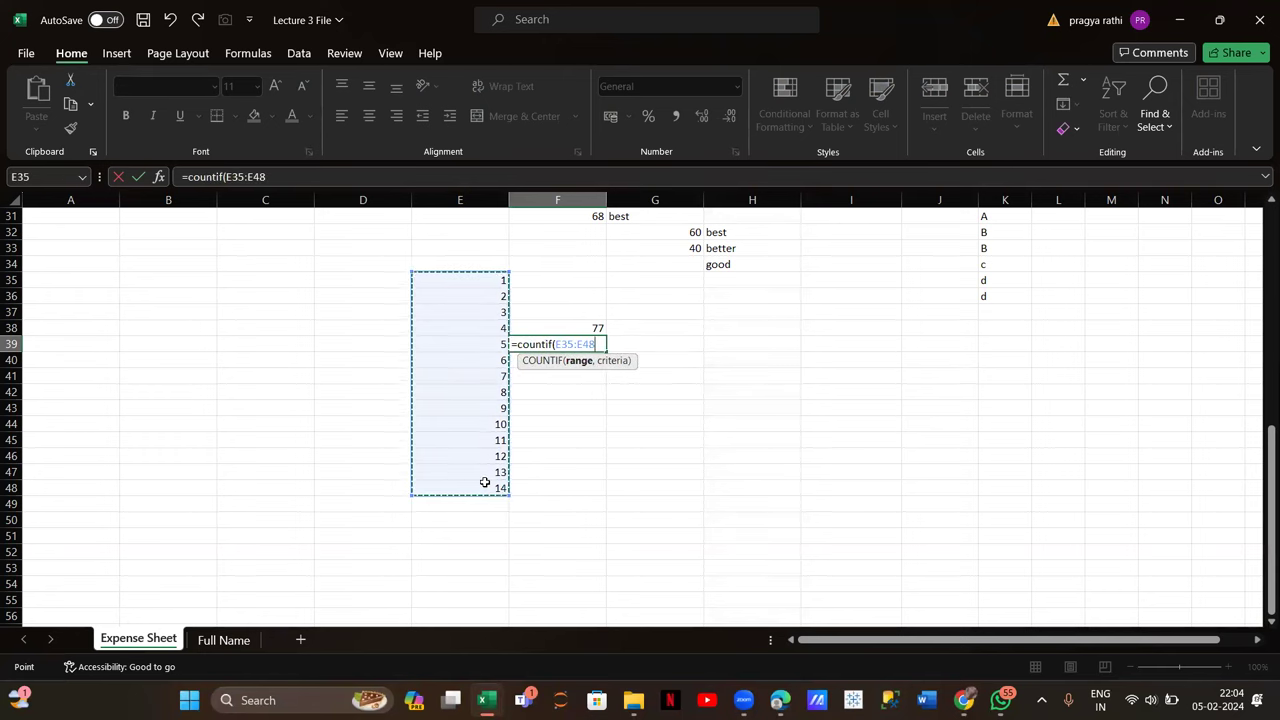
text(,")
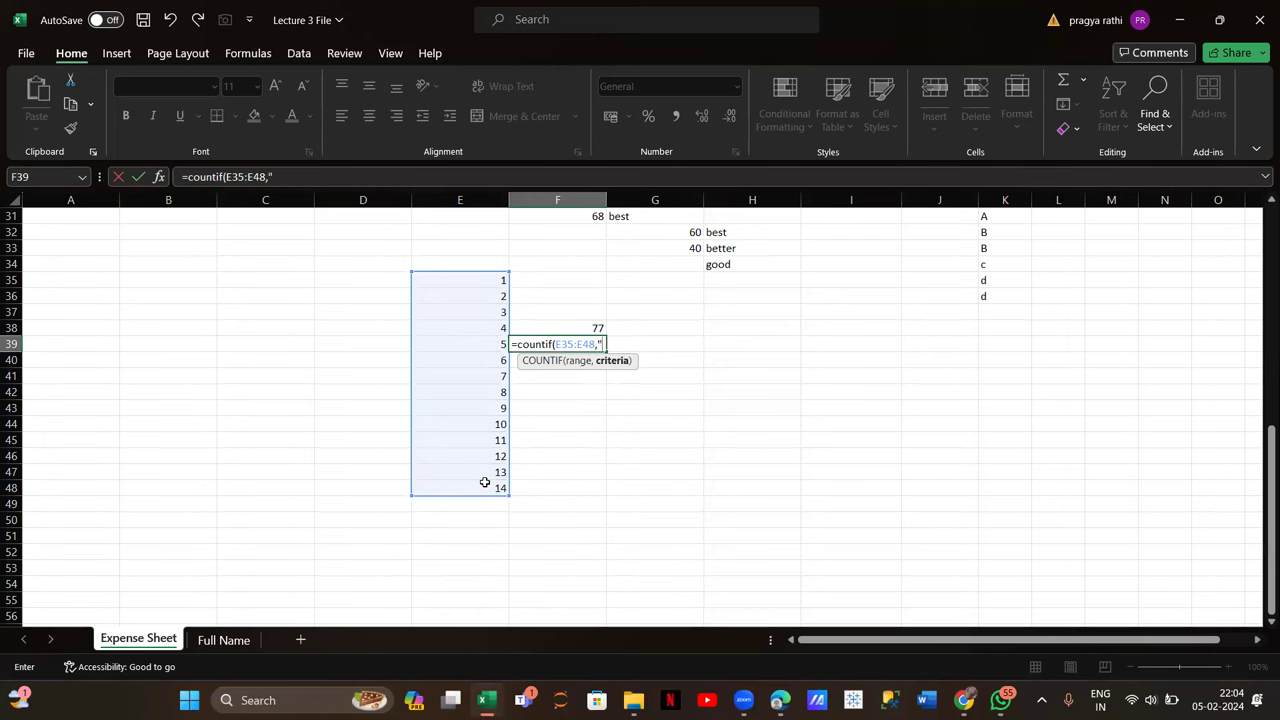
text(>7")
key(Return)
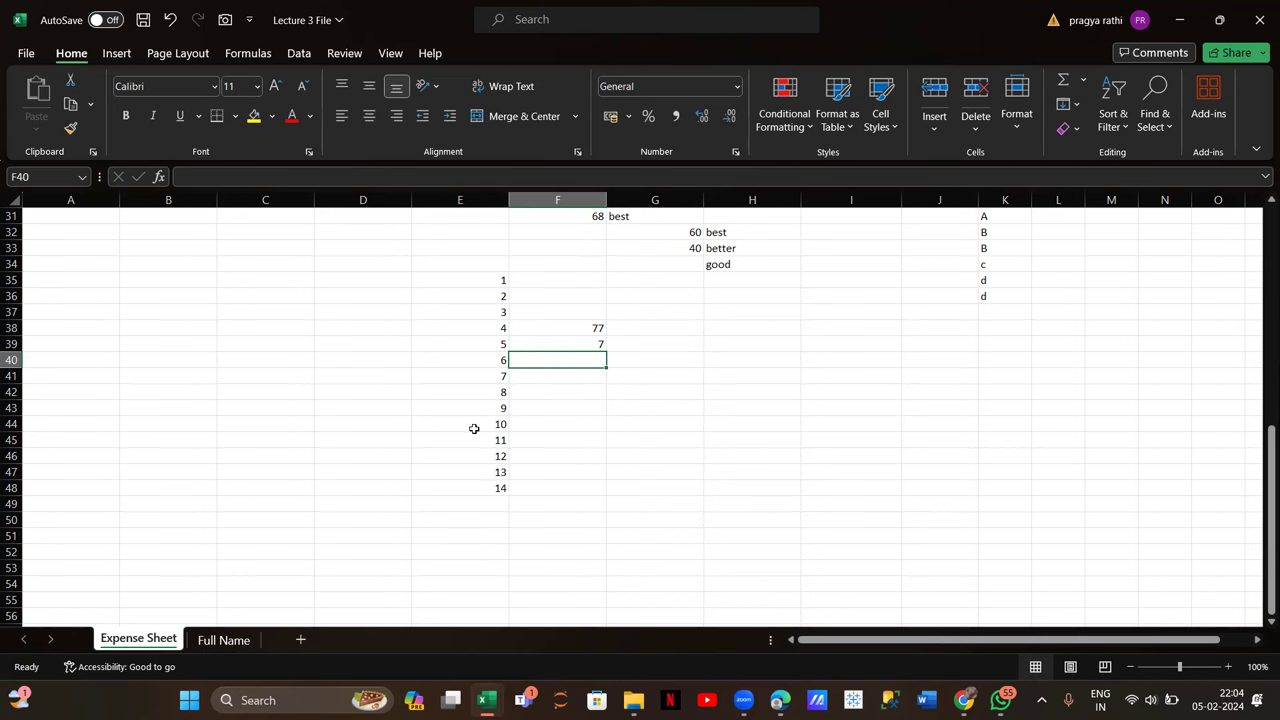
Start an AVERAGEIF formula in F40 over the column E numbers, dismissing the too-few-arguments warning.
text(=)
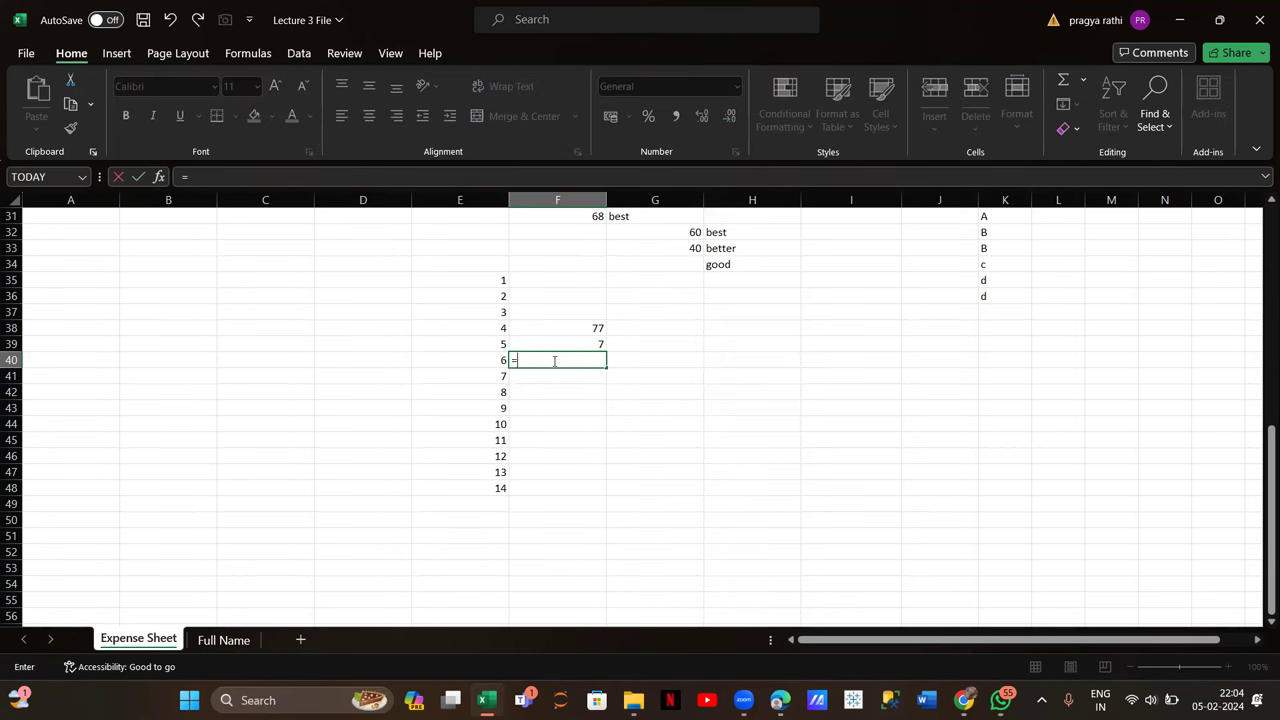
text(aver)
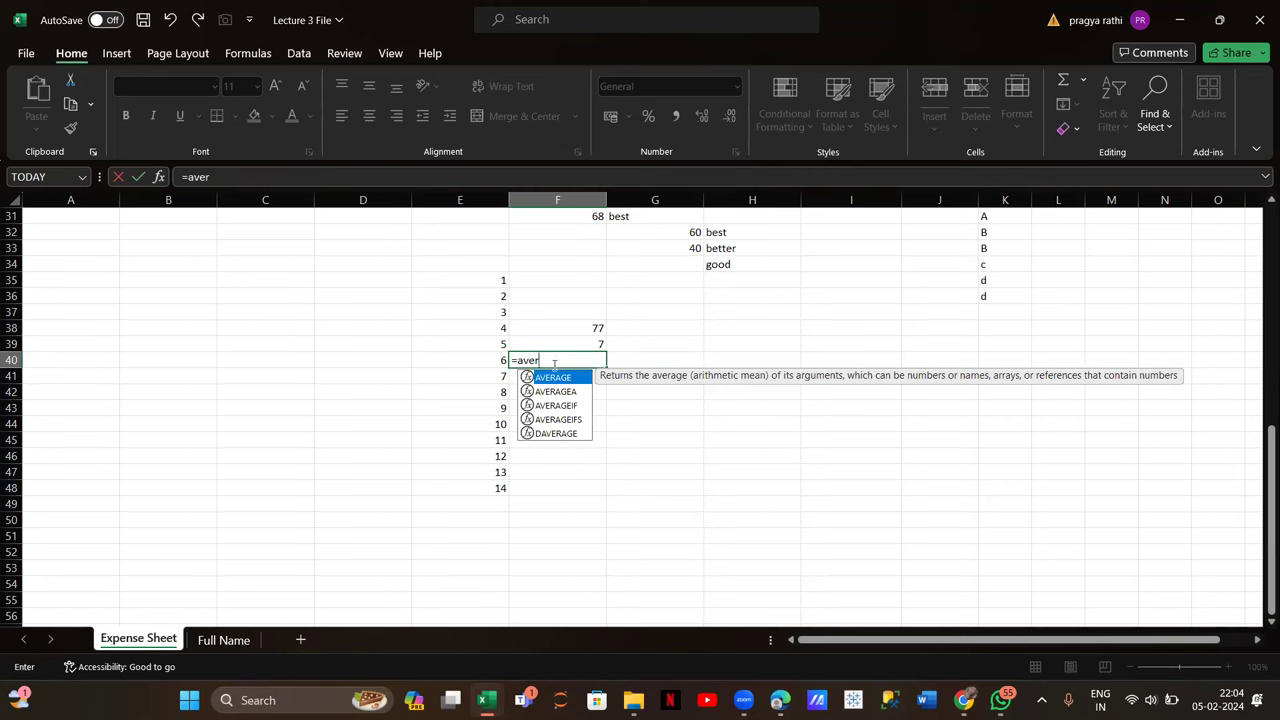
double_click(557, 405)
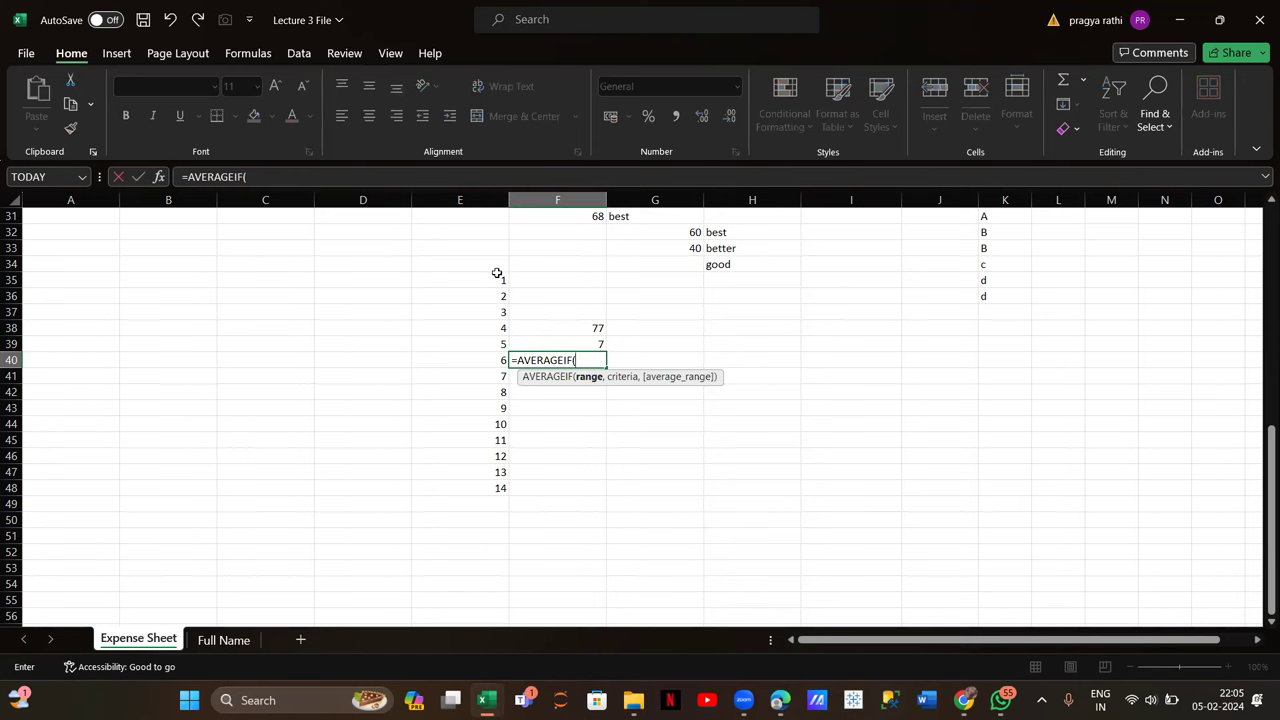
drag(497, 276, 481, 477)
mouse_move(411, 300)
mouse_down()
mouse_move(431, 289)
mouse_move(434, 311)
mouse_move(431, 291)
mouse_up()
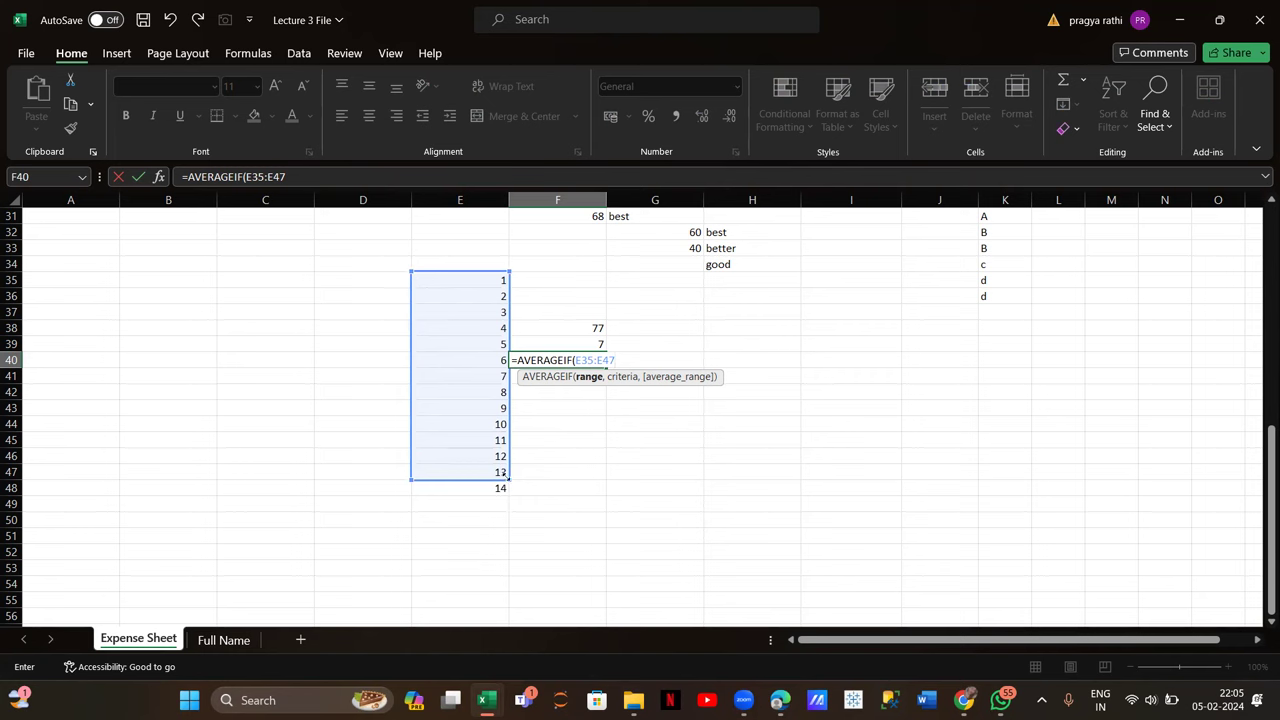
key(Return)
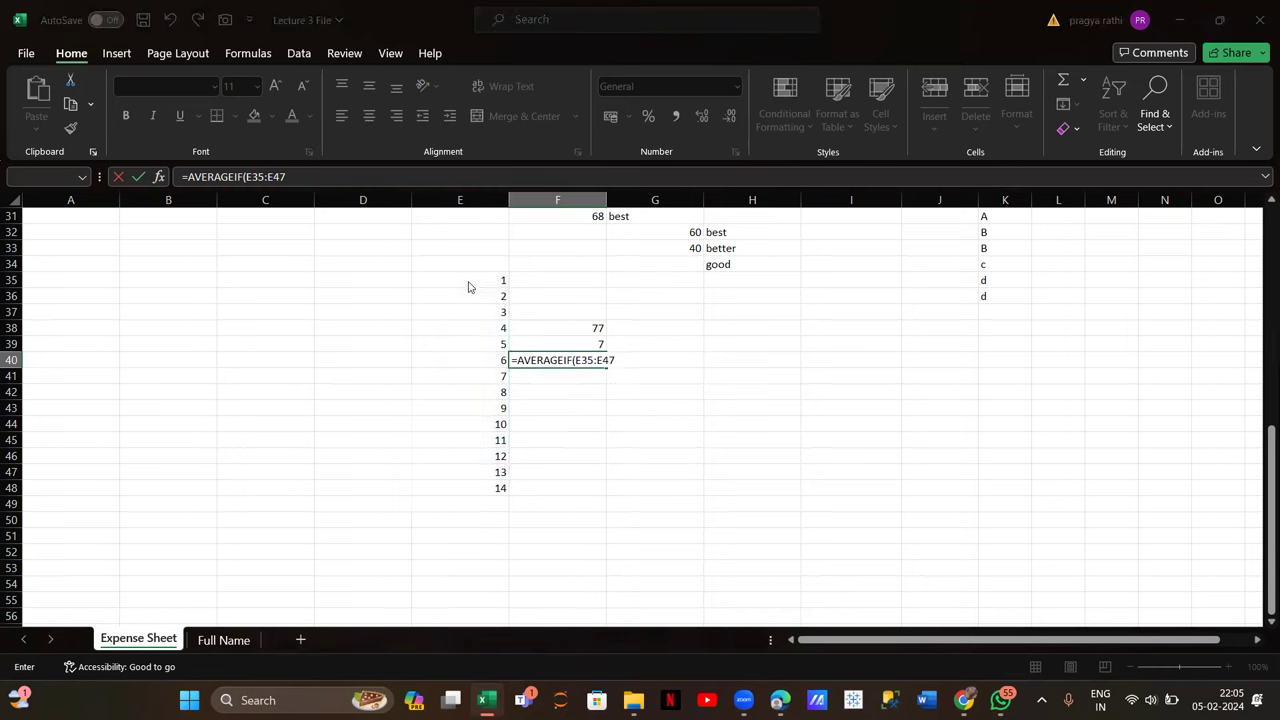
click(760, 326)
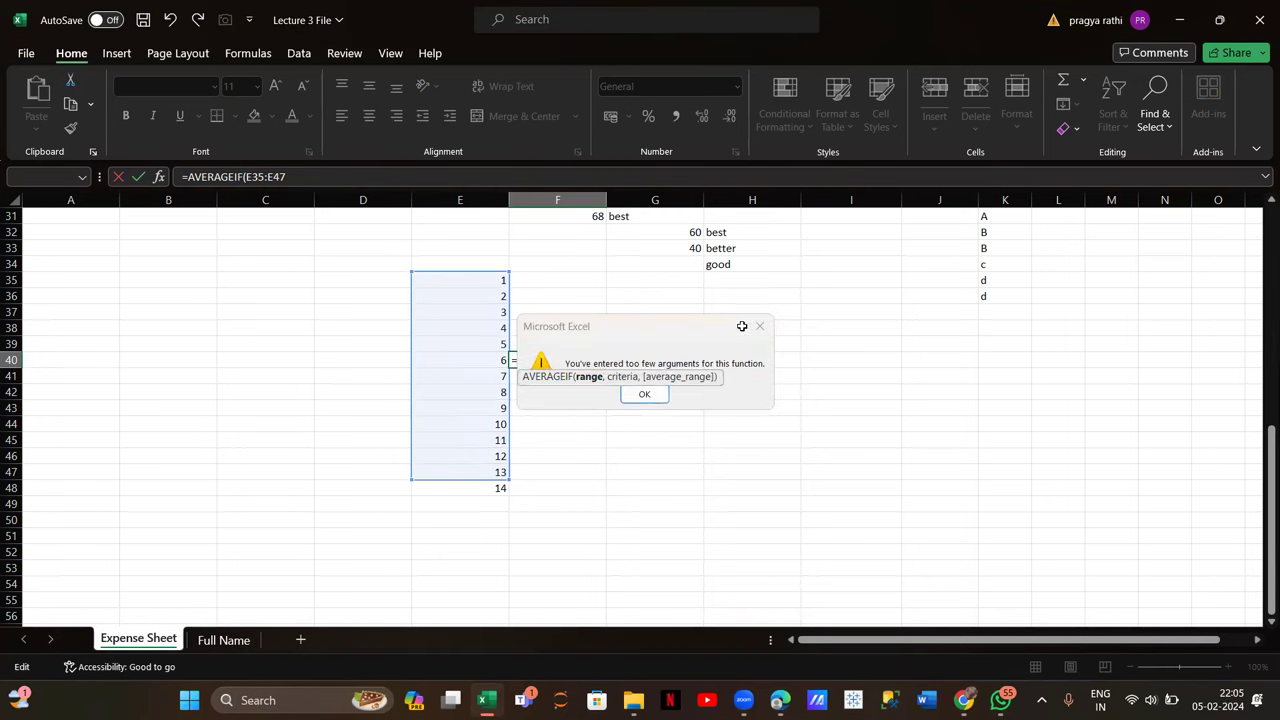
Complete F40 as =AVERAGEIF(E35:E48,">7") over the full E35:E48 range and commit it.
drag(457, 283, 471, 485)
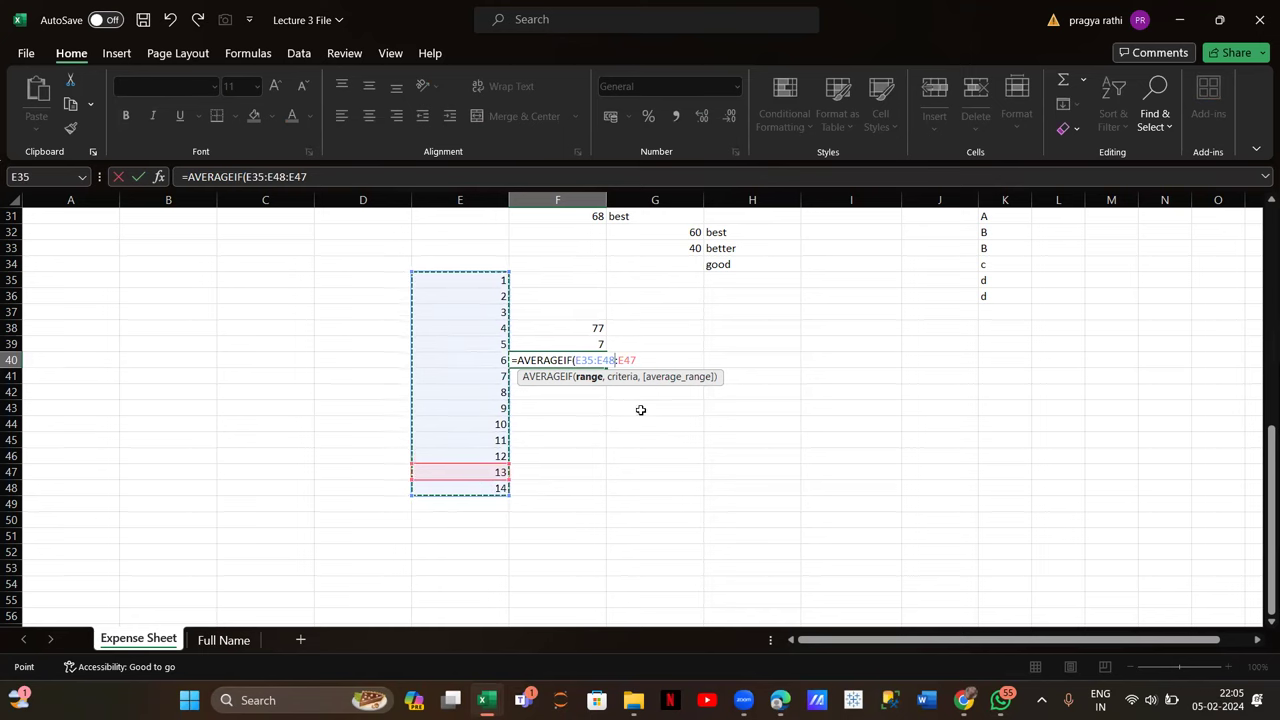
key(BackSpace)
key(BackSpace)
key(BackSpace)
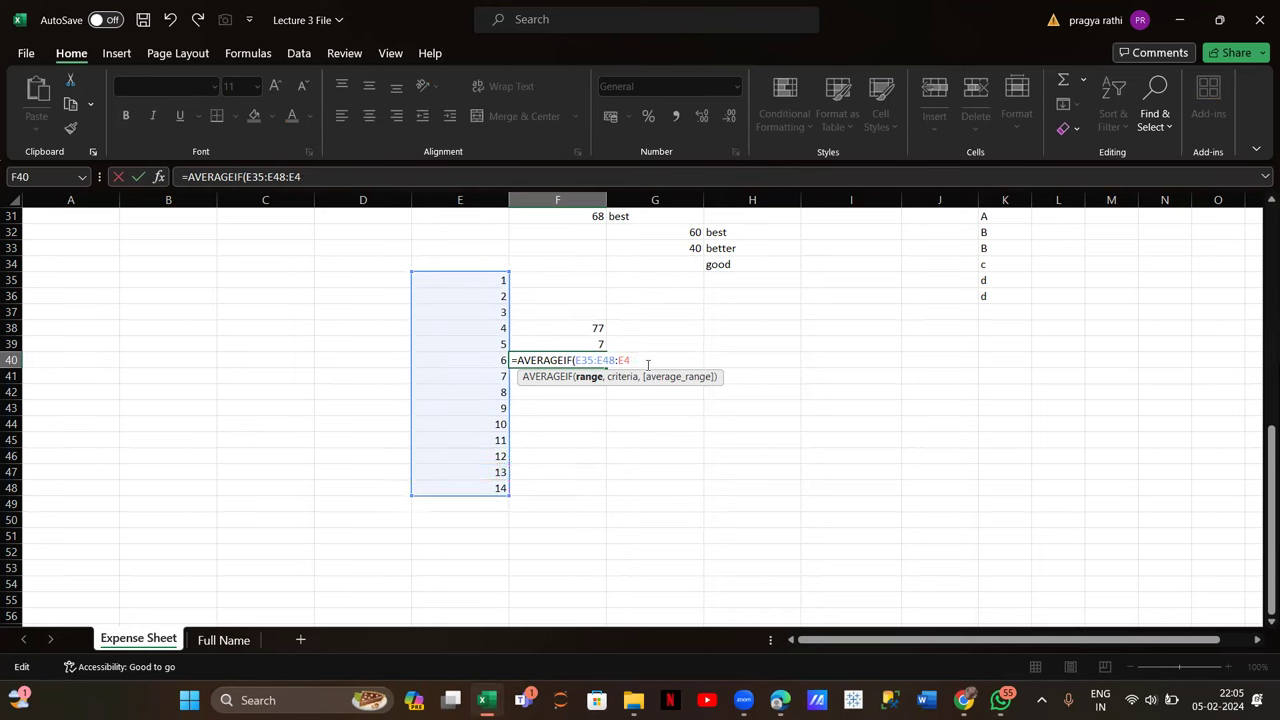
key(BackSpace)
text(,")
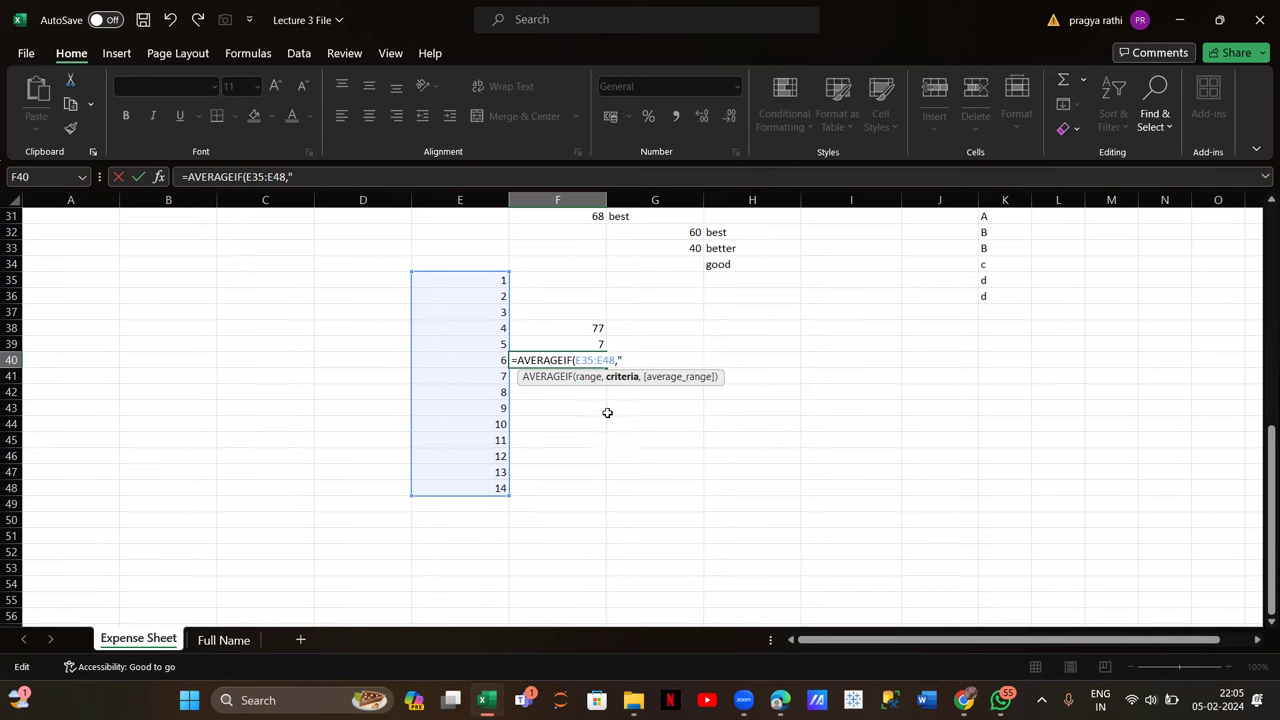
text(>7)
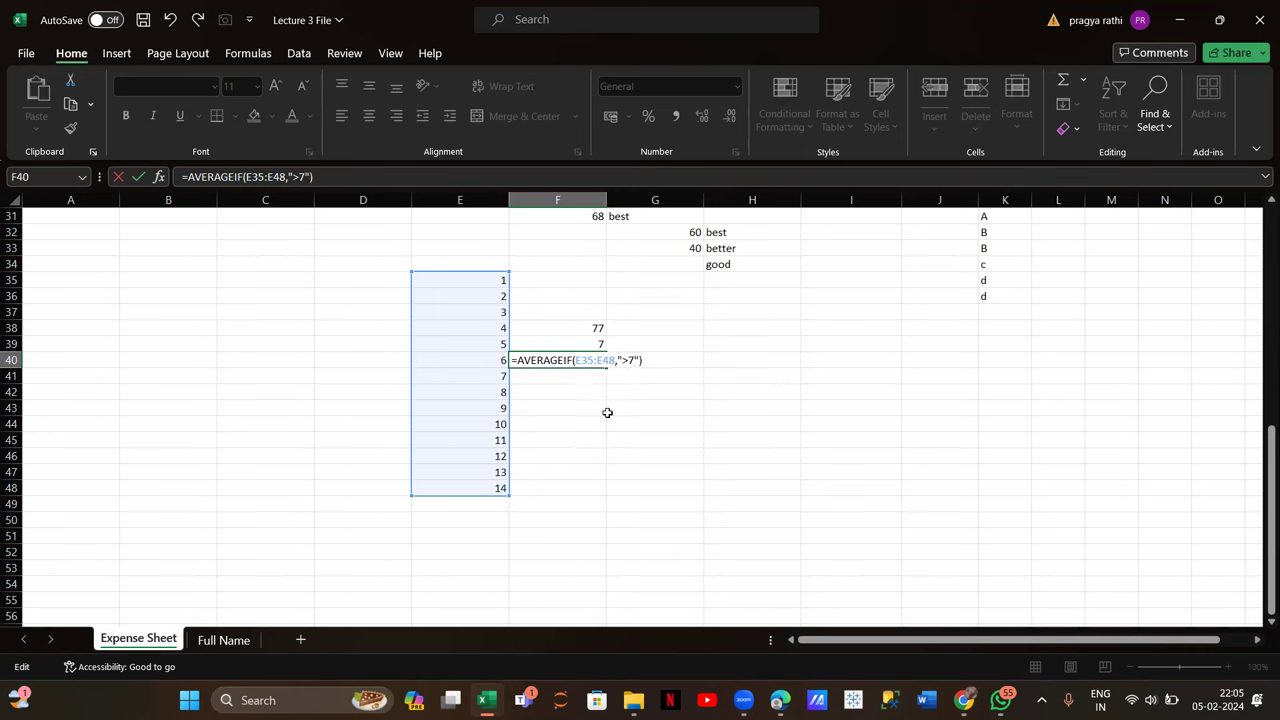
key(Return)
key(Up)
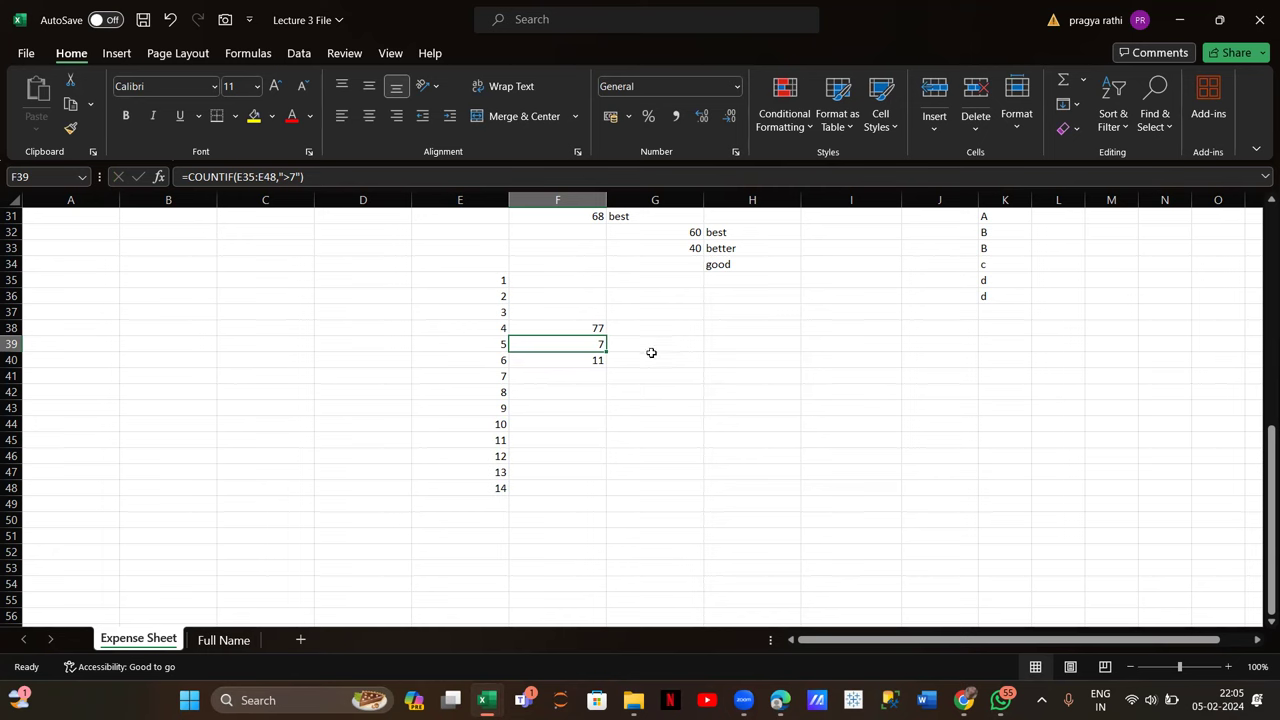
scroll(539, 355, up, 2)
scroll(539, 355, up, 2)
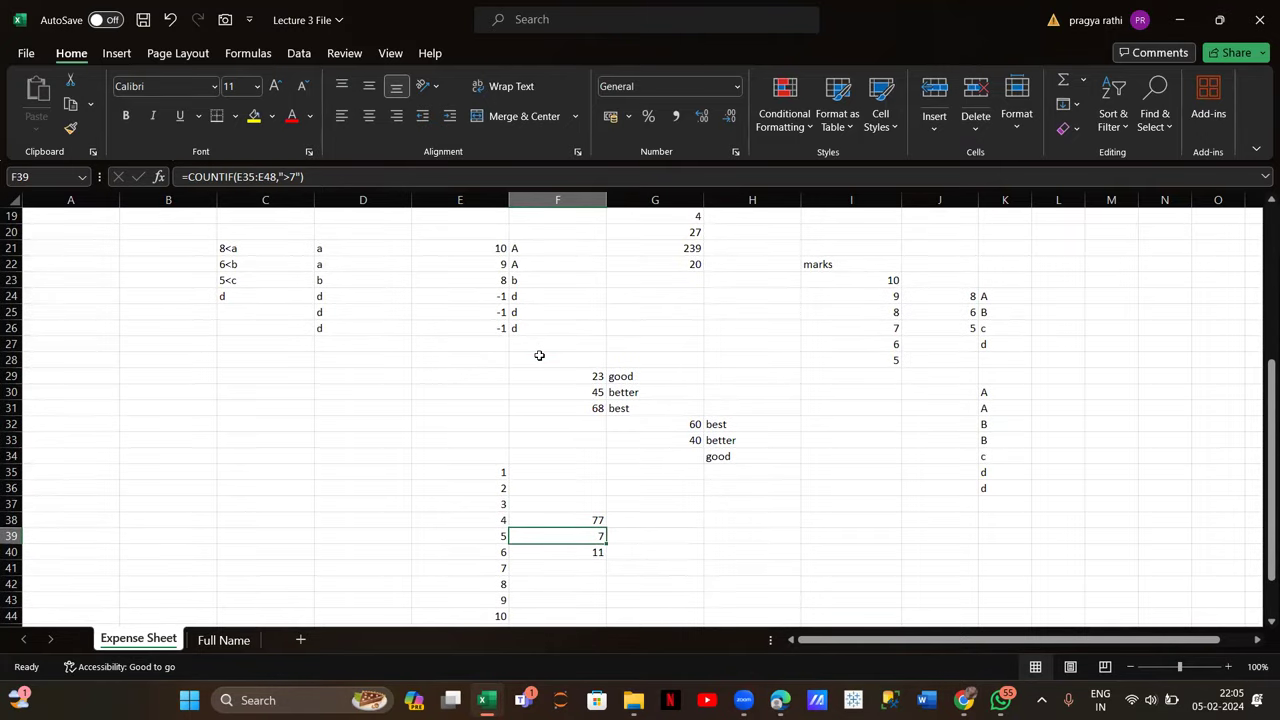
scroll(539, 355, down, 4)
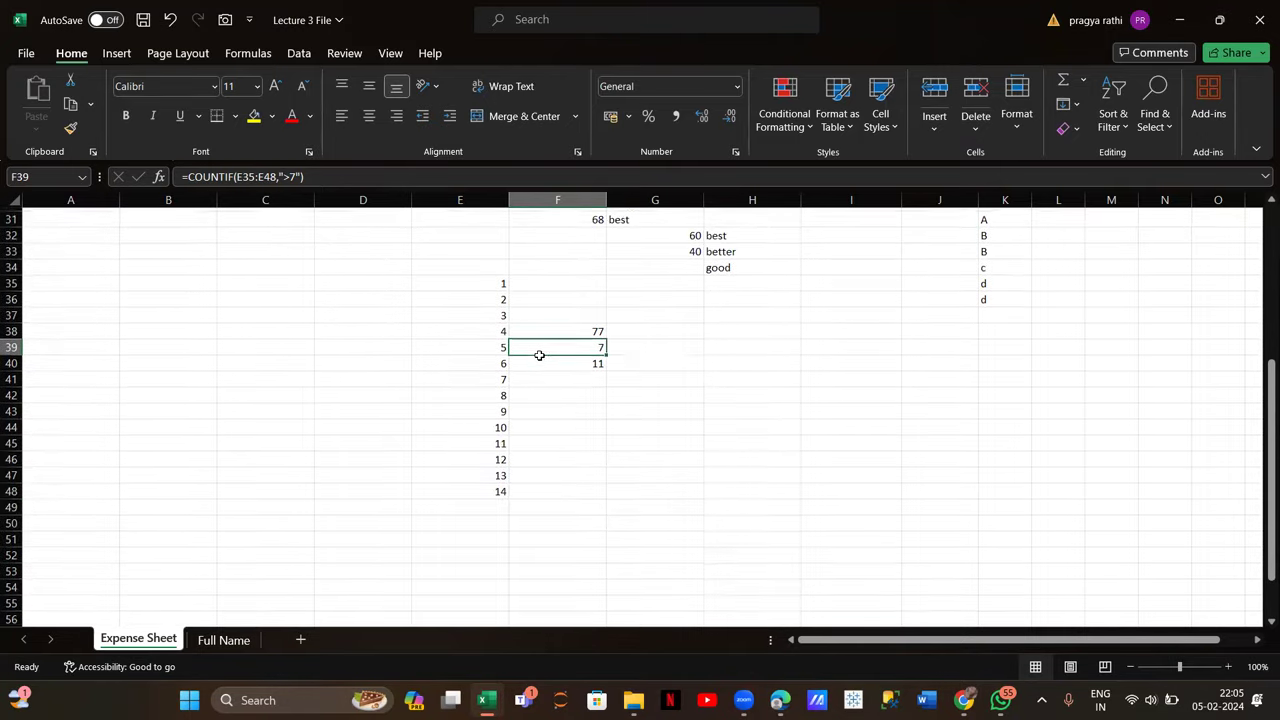
scroll(266, 348, up, 4)
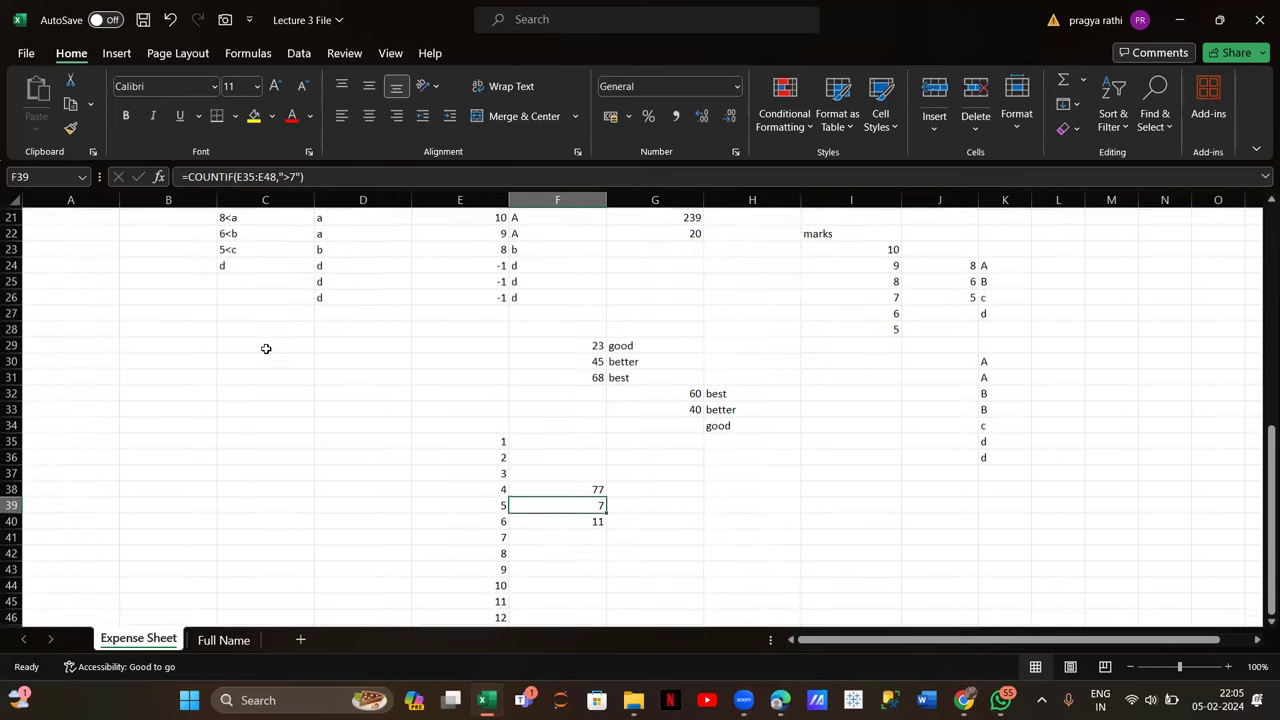
scroll(266, 348, down, 1)
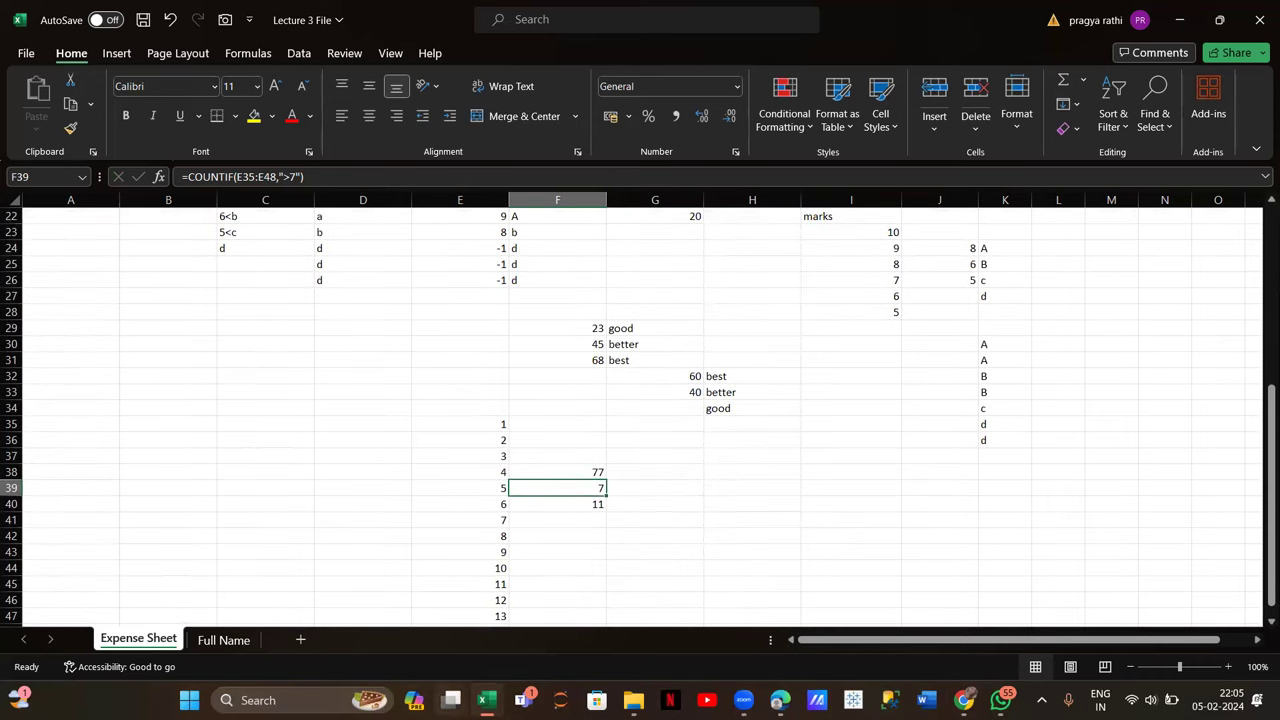
mouse_move(500, 688)
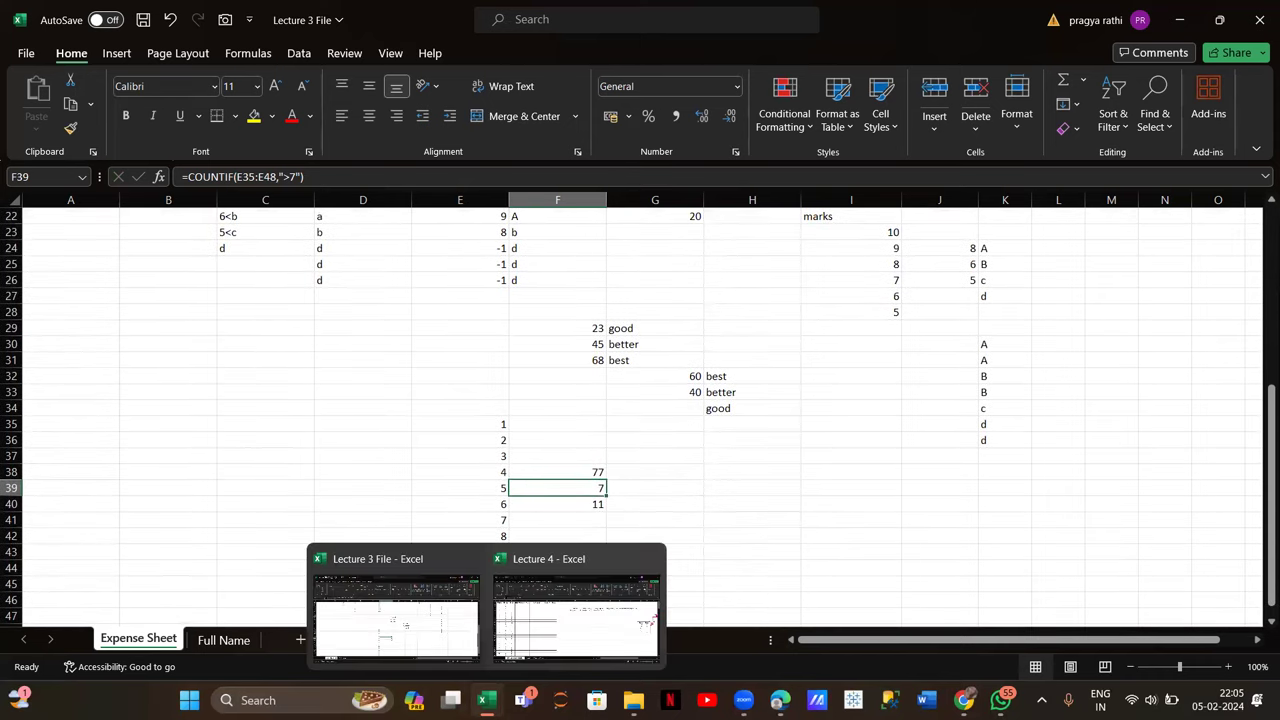
click(232, 342)
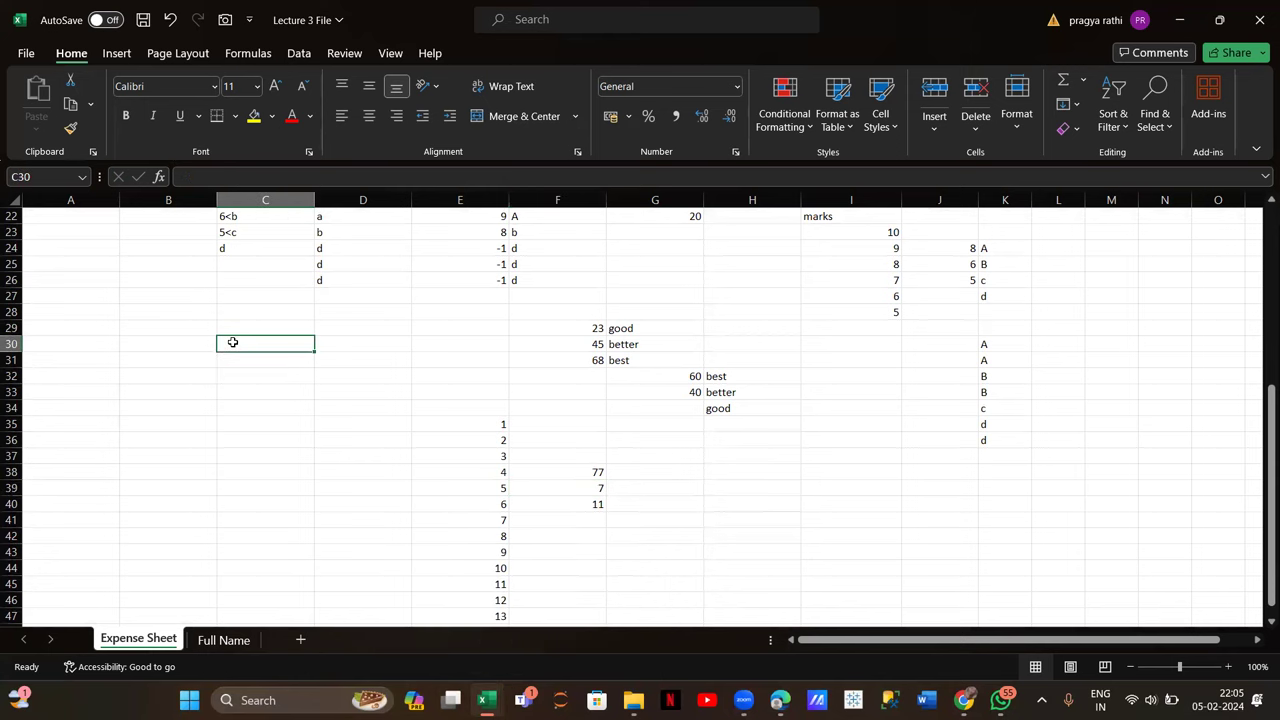